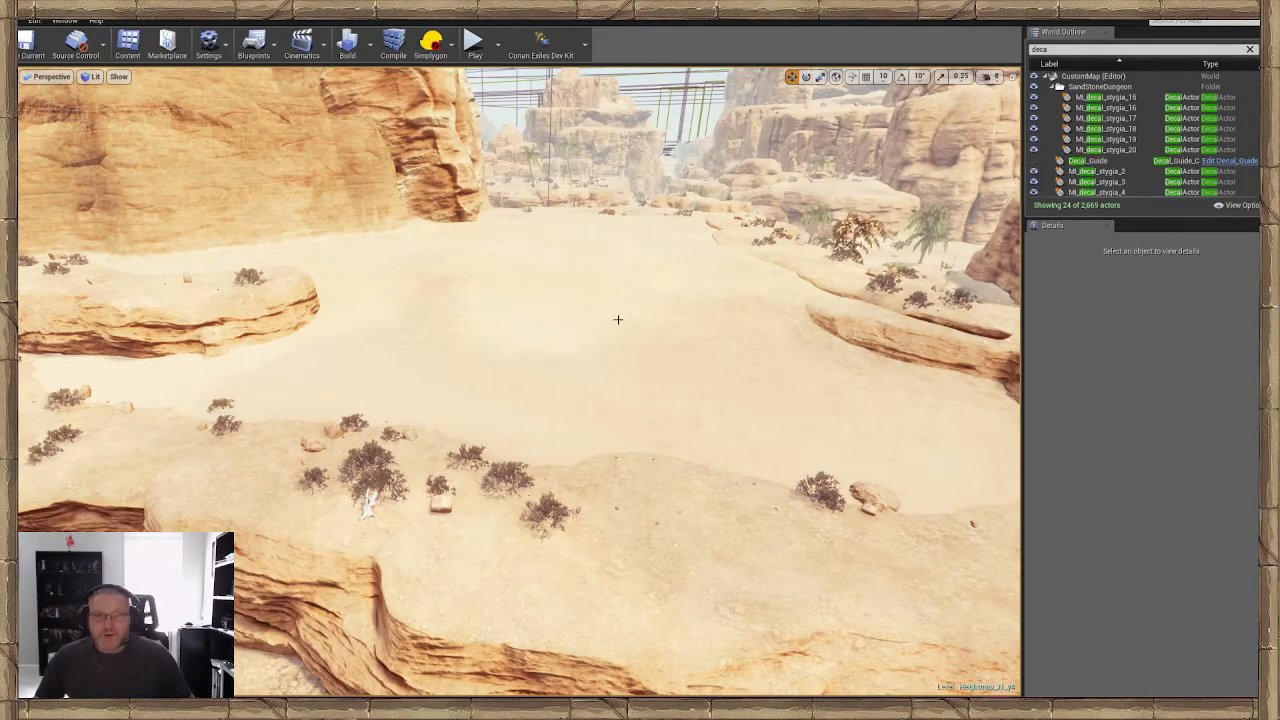
# Set the viewport's camera speed to 5
pyautogui.scroll(2, 634, 320)
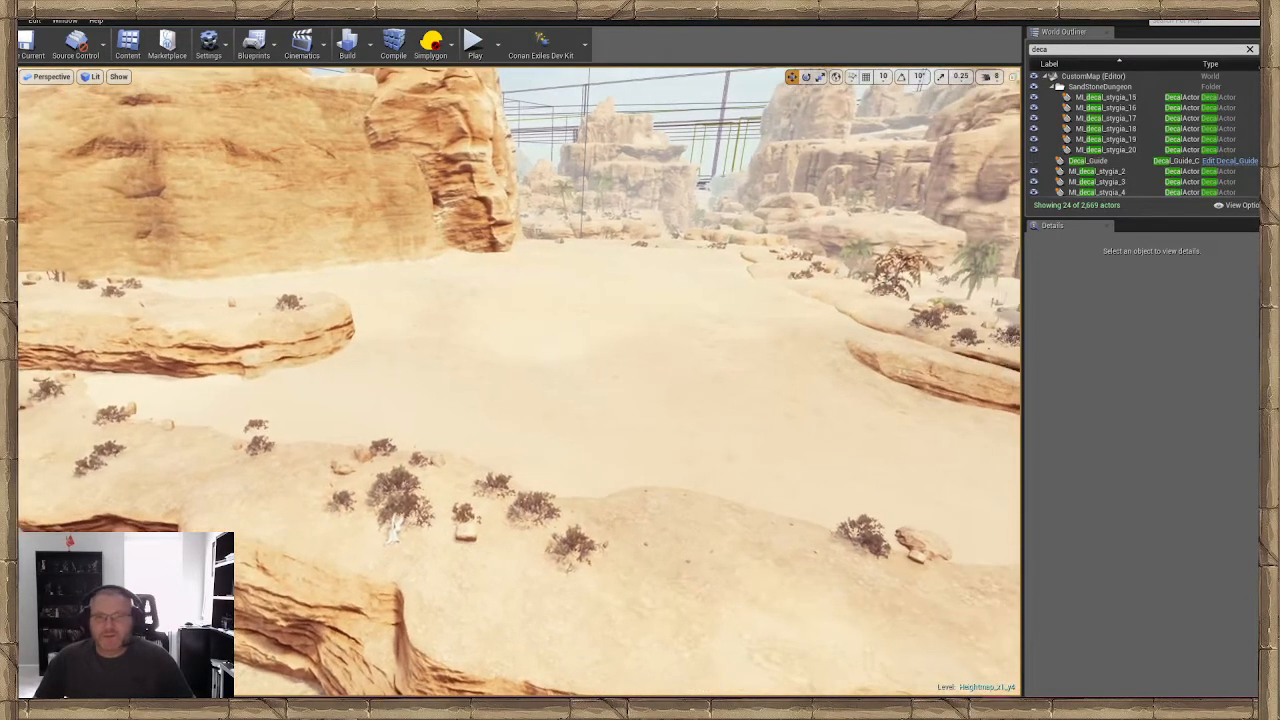
pyautogui.click(990, 76)
pyautogui.moveTo(1042, 104); pyautogui.dragTo(1020, 104)
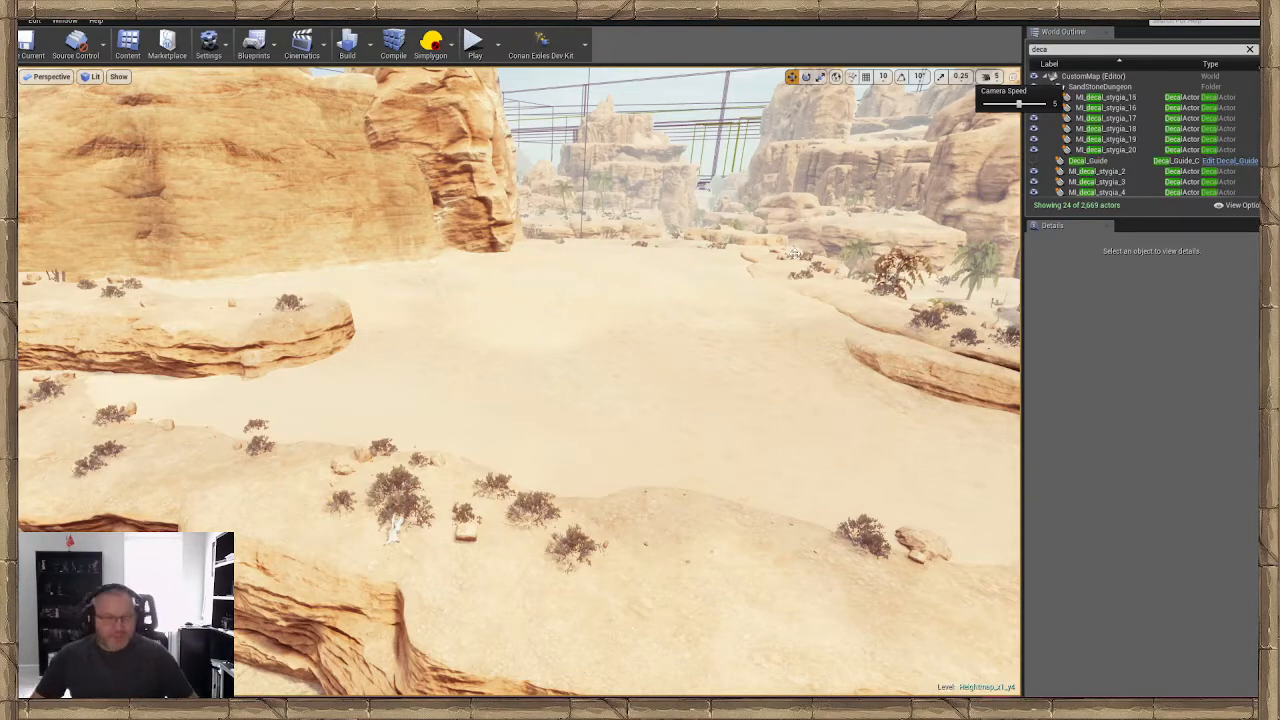
pyautogui.moveTo(725, 295); pyautogui.dragTo(638, 320, button='right')
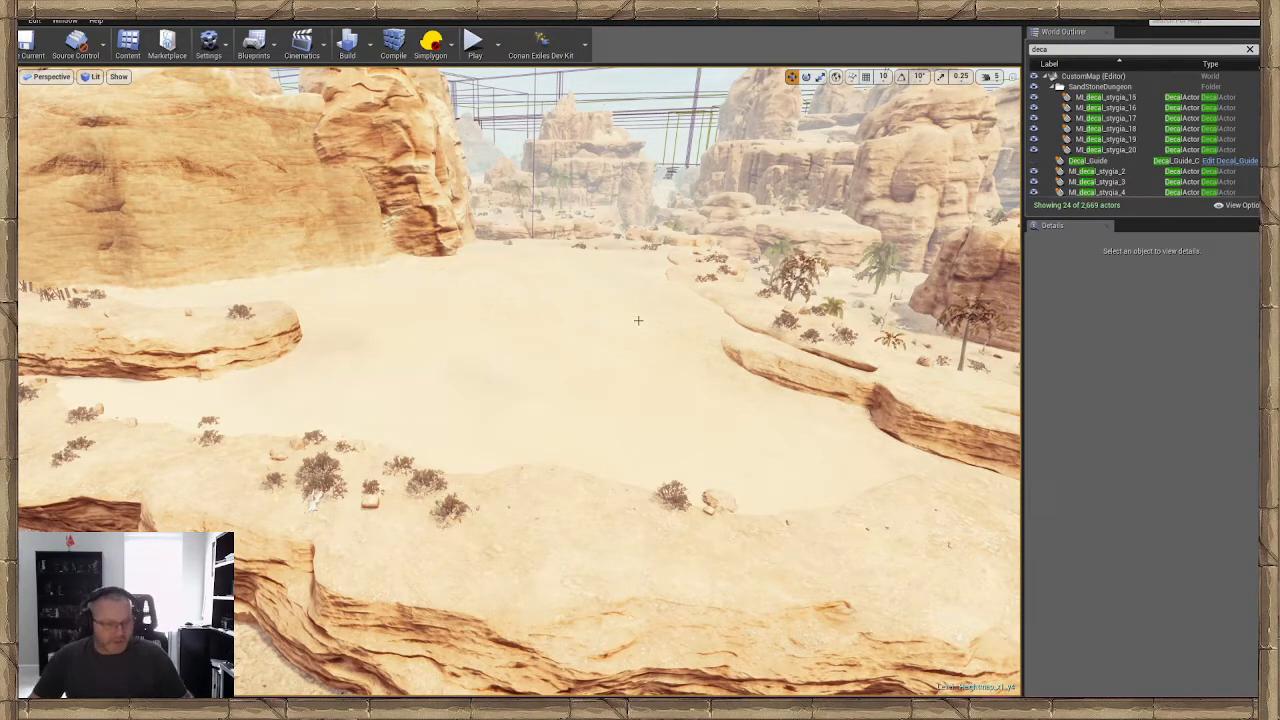
# Open the Modes window and place it at the edge of the desert viewport
pyautogui.moveTo(520, 400); pyautogui.dragTo(520, 378, button='right')
pyautogui.hotkey('shift', '1')
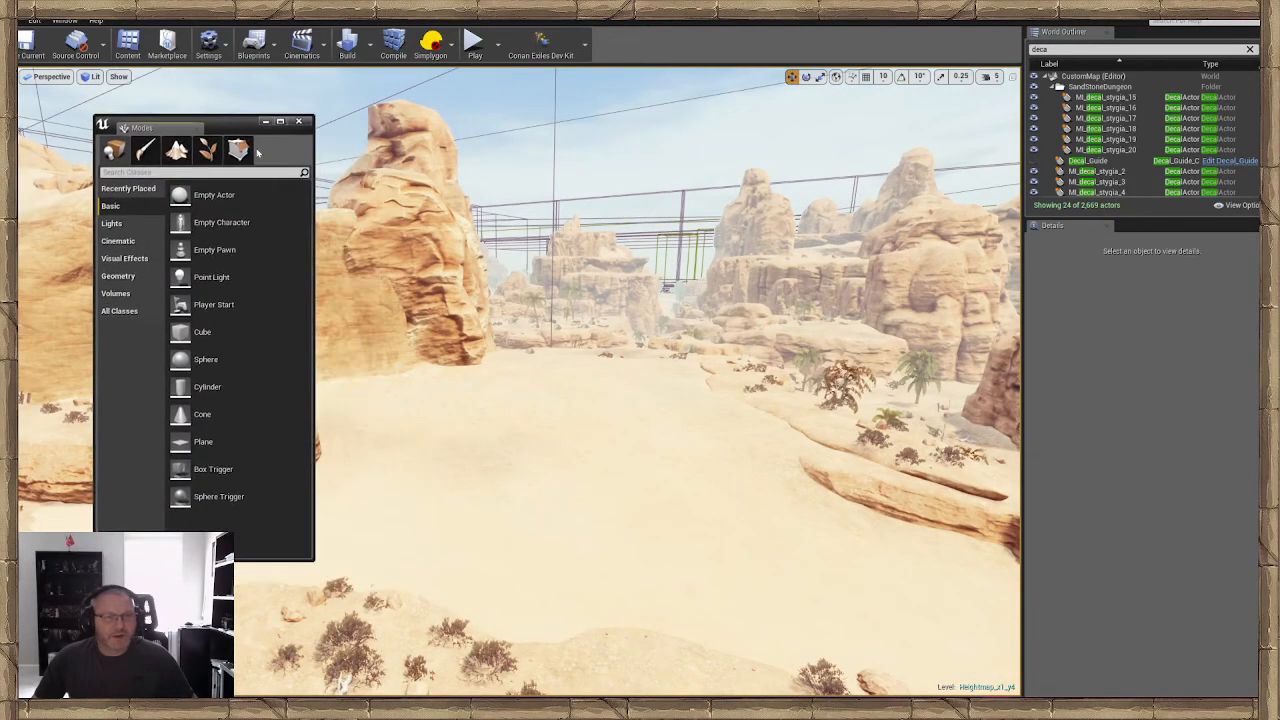
pyautogui.press('w')
pyautogui.moveTo(495, 273); pyautogui.dragTo(490, 300, button='right')
pyautogui.moveTo(240, 126); pyautogui.dragTo(161, 110)
pyautogui.moveTo(480, 300); pyautogui.dragTo(425, 340, button='right')
pyautogui.moveTo(700, 336); pyautogui.dragTo(832, 288, button='right')
pyautogui.press('w')
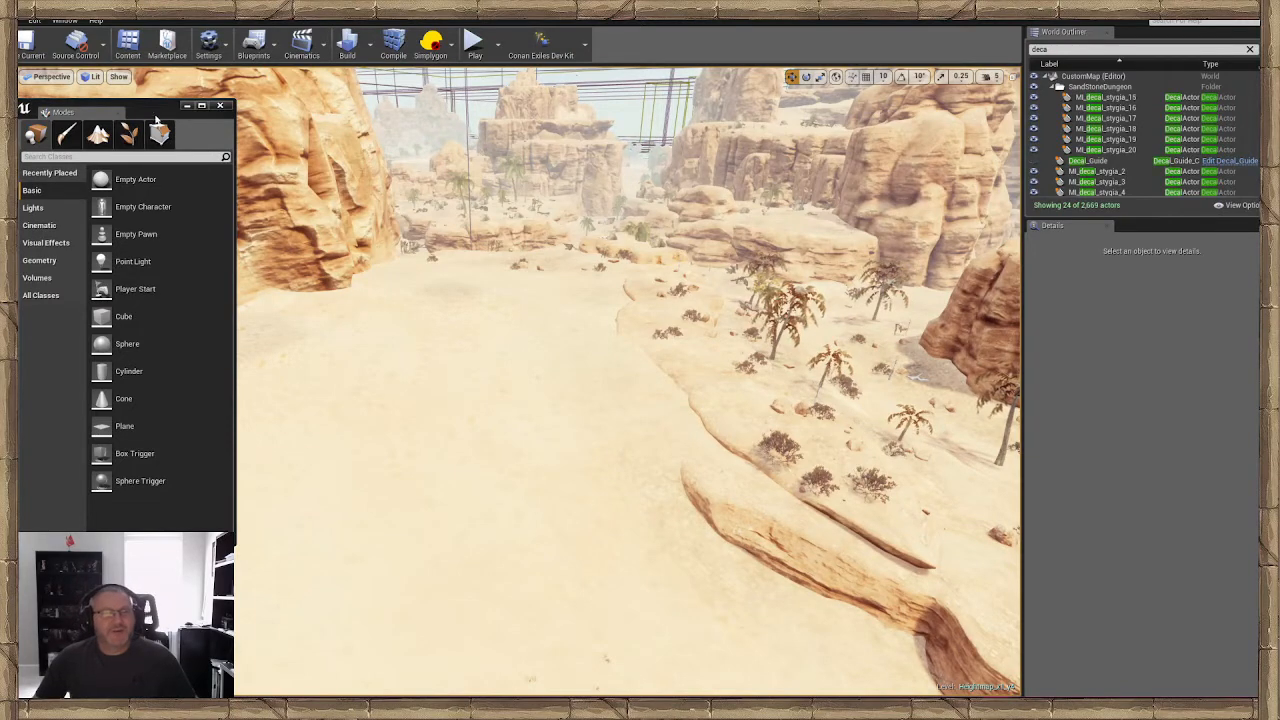
# Toggle the Modes window off and on again, placing it back at the viewport's edge
pyautogui.click(65, 21)
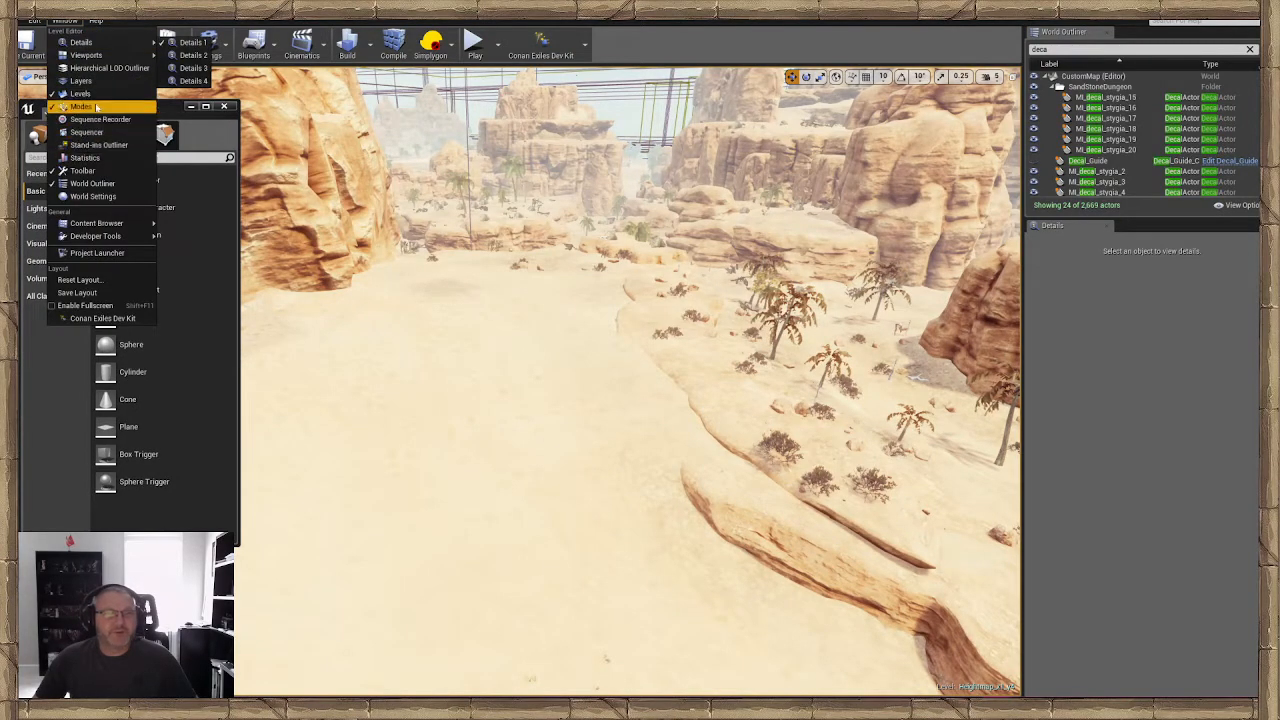
pyautogui.click(80, 106)
pyautogui.moveTo(140, 114); pyautogui.dragTo(200, 115)
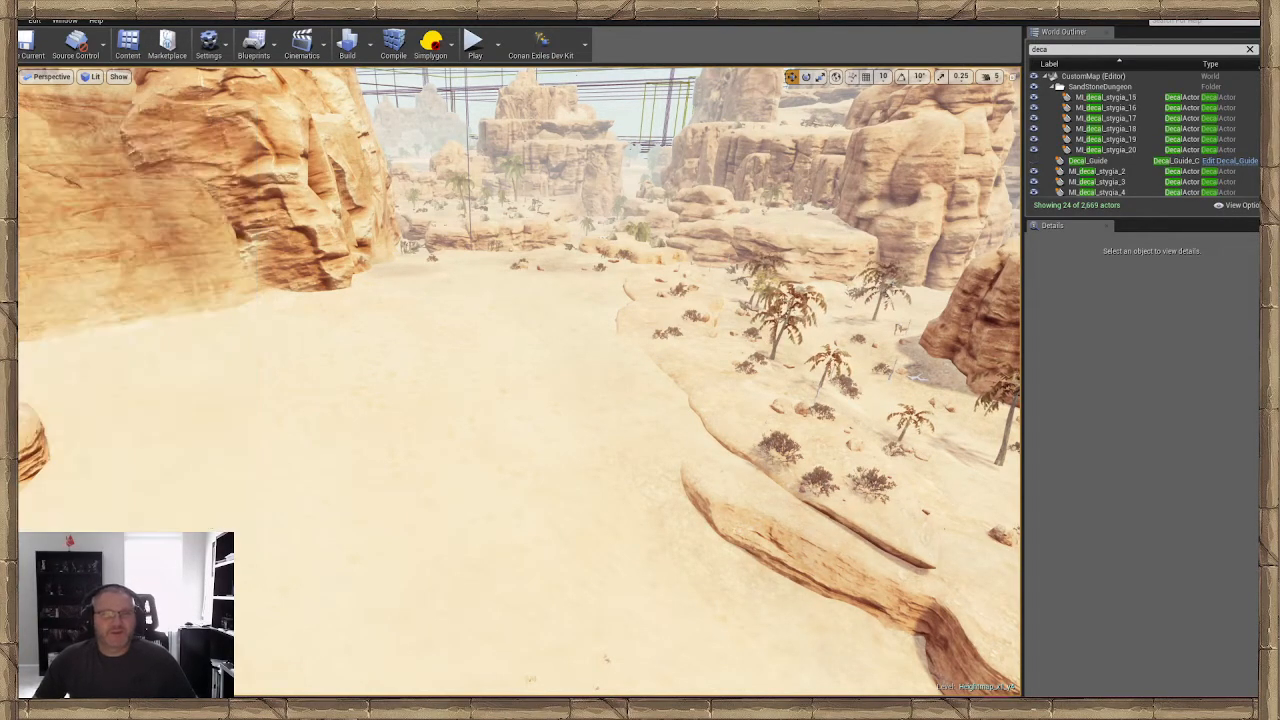
pyautogui.moveTo(20, 140); pyautogui.dragTo(149, 117)
# Switch to Foliage mode and browse the available foliage types
pyautogui.moveTo(255, 173); pyautogui.dragTo(211, 155, button='right')
pyautogui.click(137, 138)
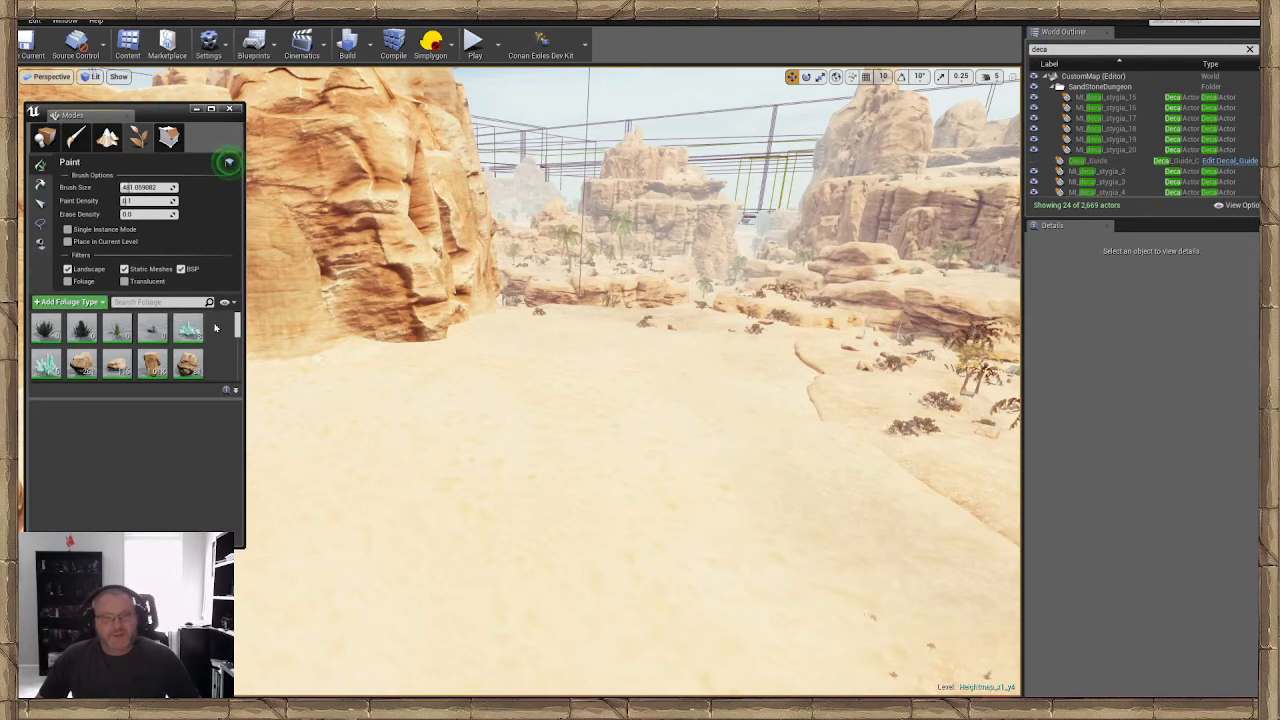
pyautogui.scroll(-2, 147, 350)
pyautogui.scroll(-3, 147, 350)
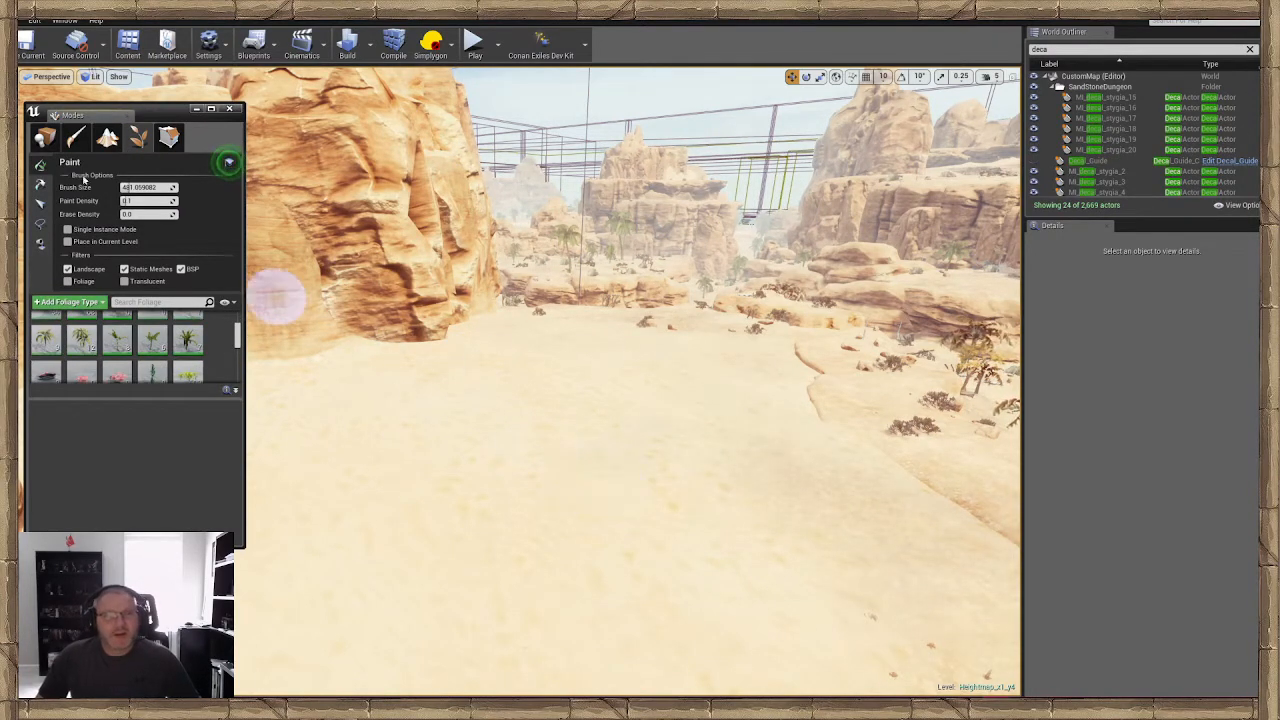
# Open the Levels window beside the Modes window and look through the list of heightmap levels
pyautogui.click(65, 20)
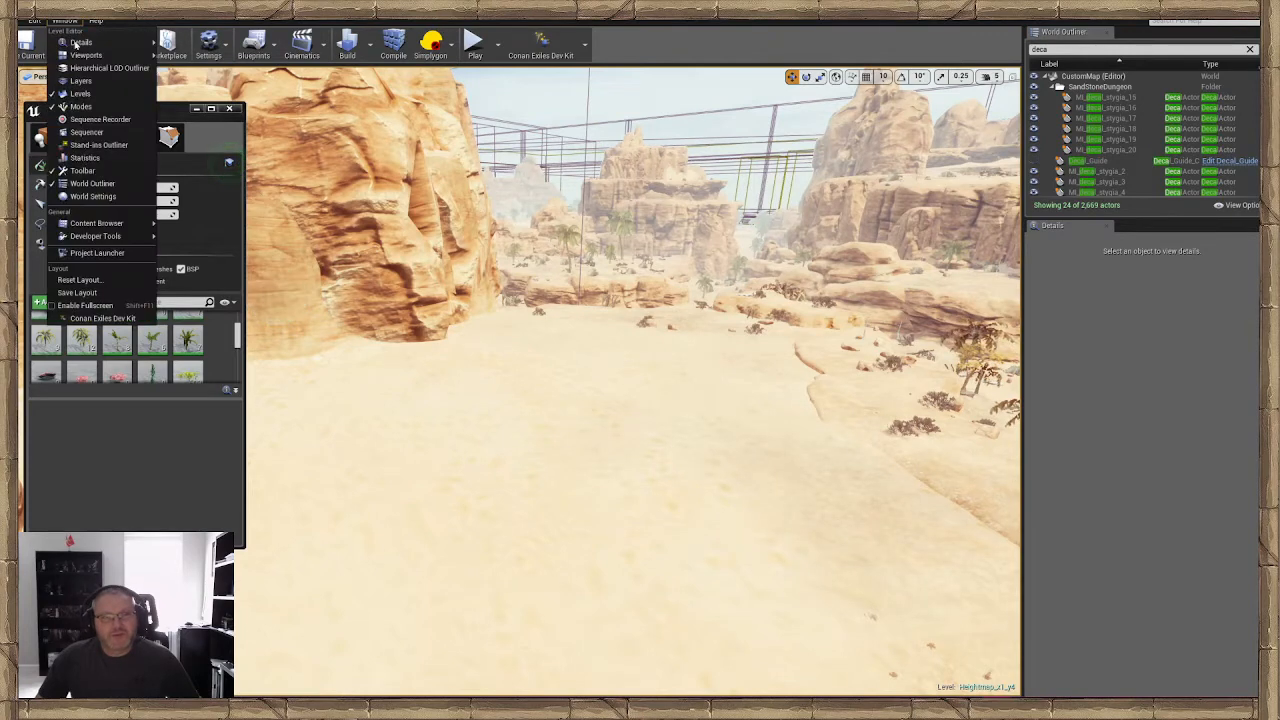
pyautogui.click(80, 93)
pyautogui.moveTo(230, 217); pyautogui.dragTo(403, 110)
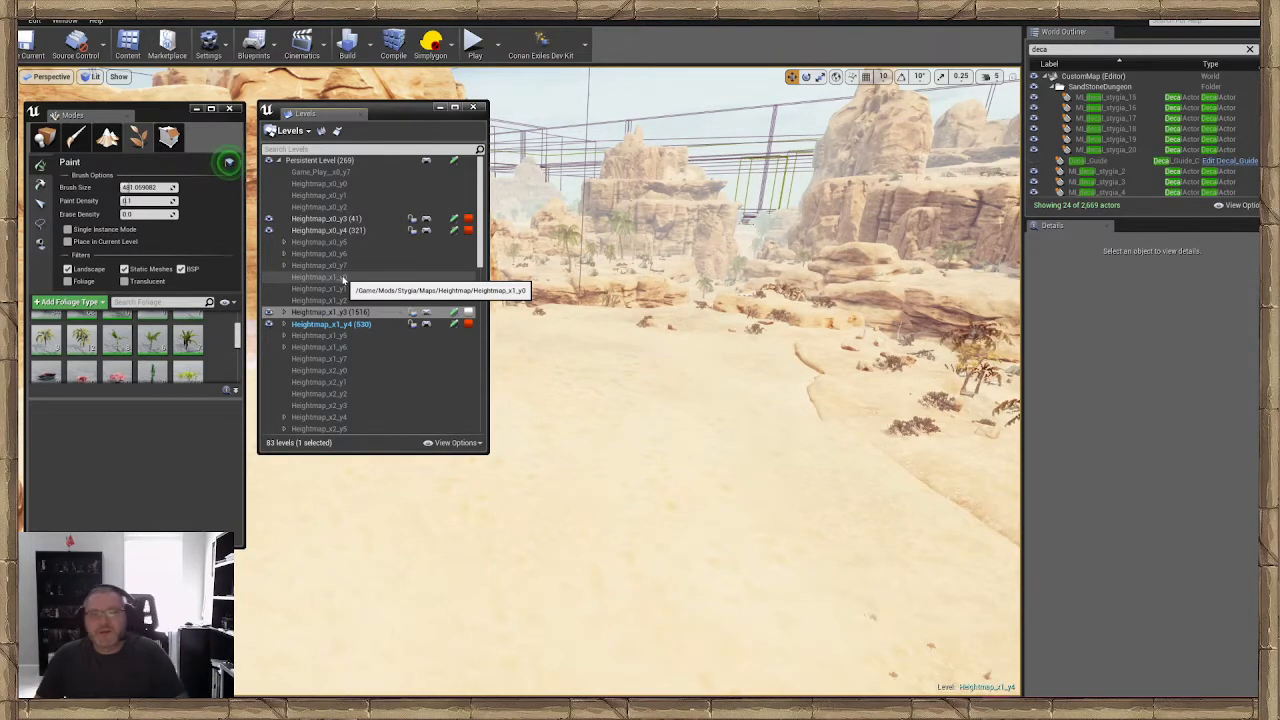
pyautogui.scroll(-1, 313, 328)
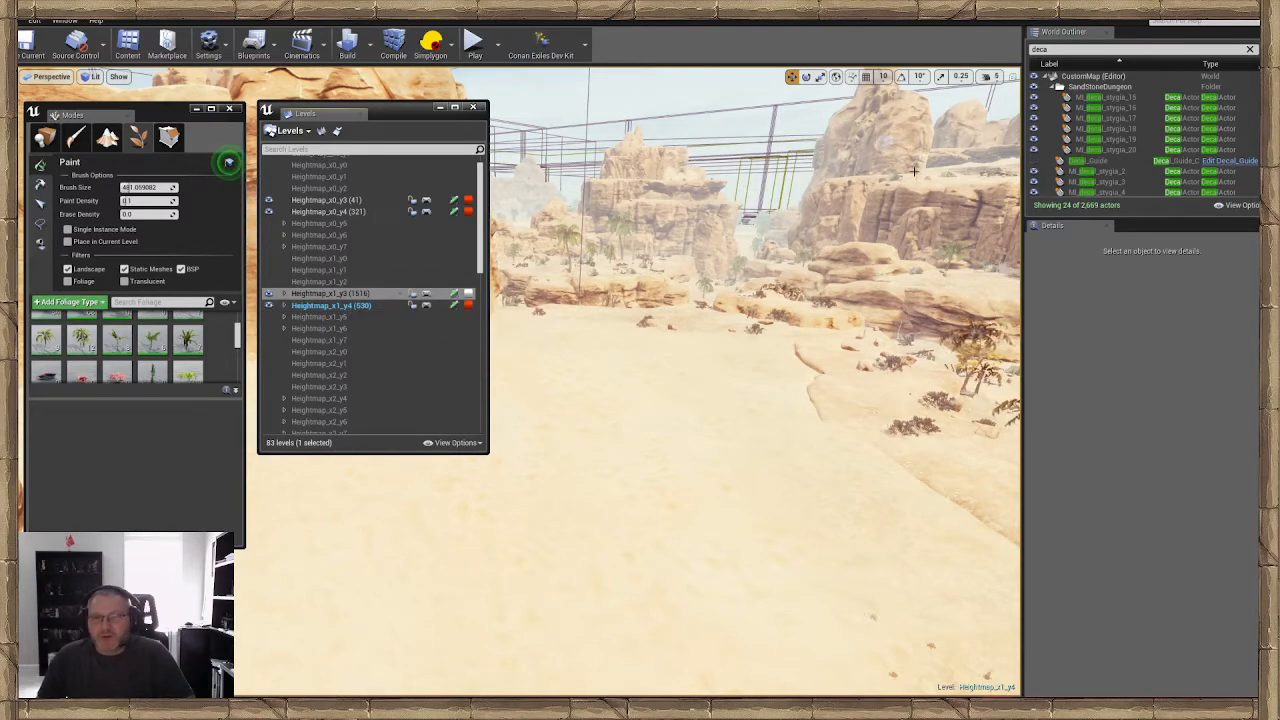
# Hide the Heightmap_x1_y3 level and examine the rocks above its area from several angles
pyautogui.moveTo(692, 389); pyautogui.dragTo(960, 408, button='right')
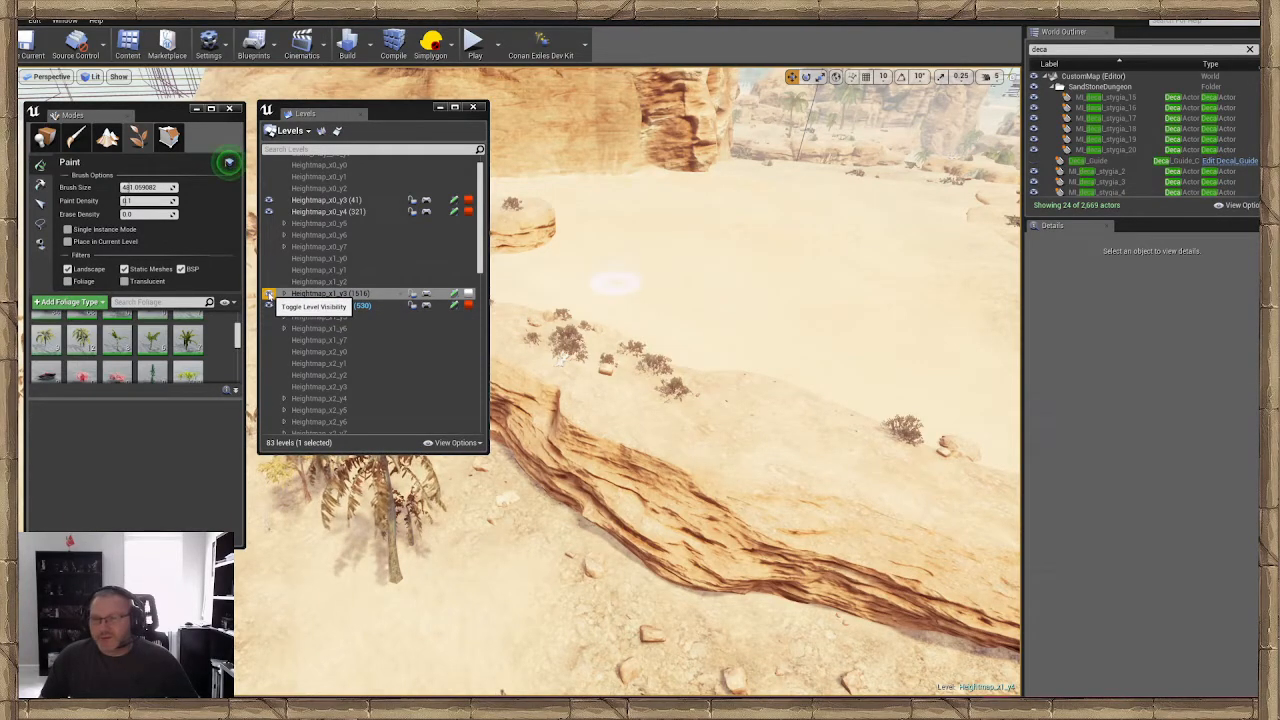
pyautogui.click(268, 294)
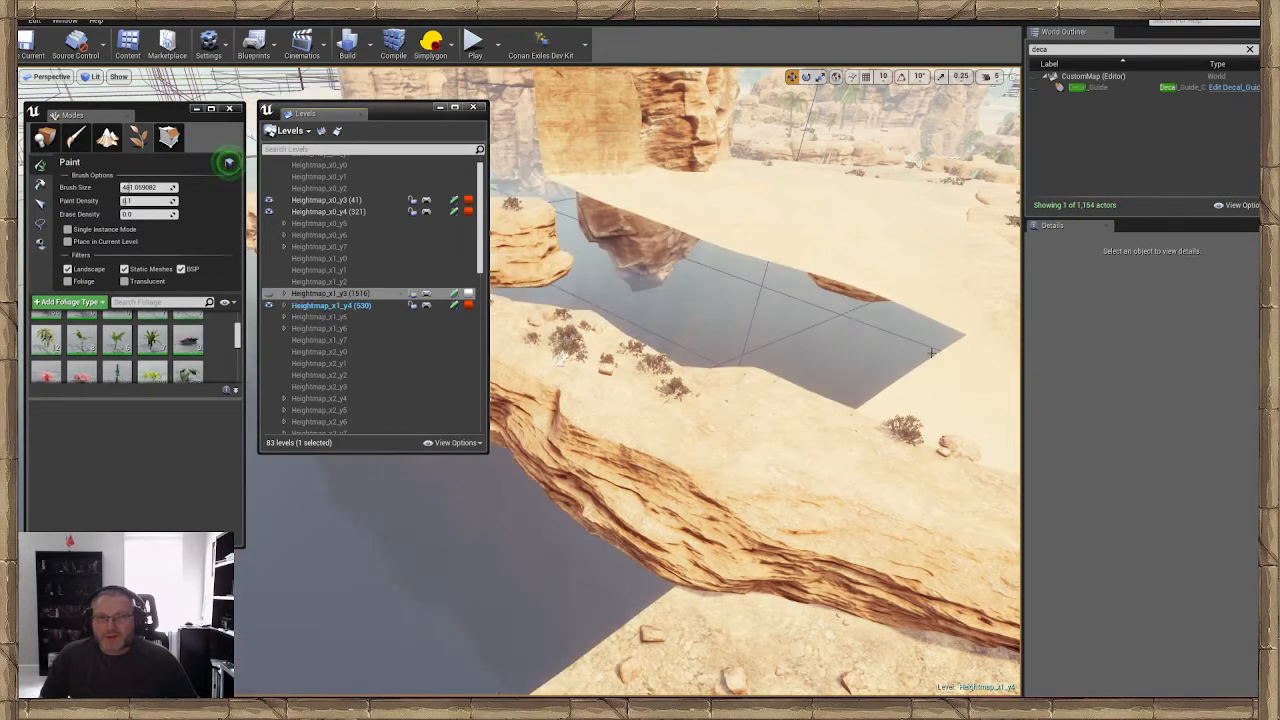
pyautogui.press('s')
pyautogui.moveTo(640, 400); pyautogui.dragTo(574, 430, button='right')
pyautogui.moveTo(785, 203)
pyautogui.mouseDown(button='right')
pyautogui.moveTo(776, 222)
pyautogui.moveTo(760, 203)
pyautogui.moveTo(910, 168)
pyautogui.moveTo(870, 235)
pyautogui.moveTo(805, 204)
pyautogui.mouseUp(button='right')
pyautogui.moveTo(805, 390)
pyautogui.mouseDown(button='right')
pyautogui.moveTo(922, 384)
pyautogui.moveTo(855, 386)
pyautogui.moveTo(790, 360)
pyautogui.moveTo(750, 410)
pyautogui.moveTo(648, 258)
pyautogui.mouseUp(button='right')
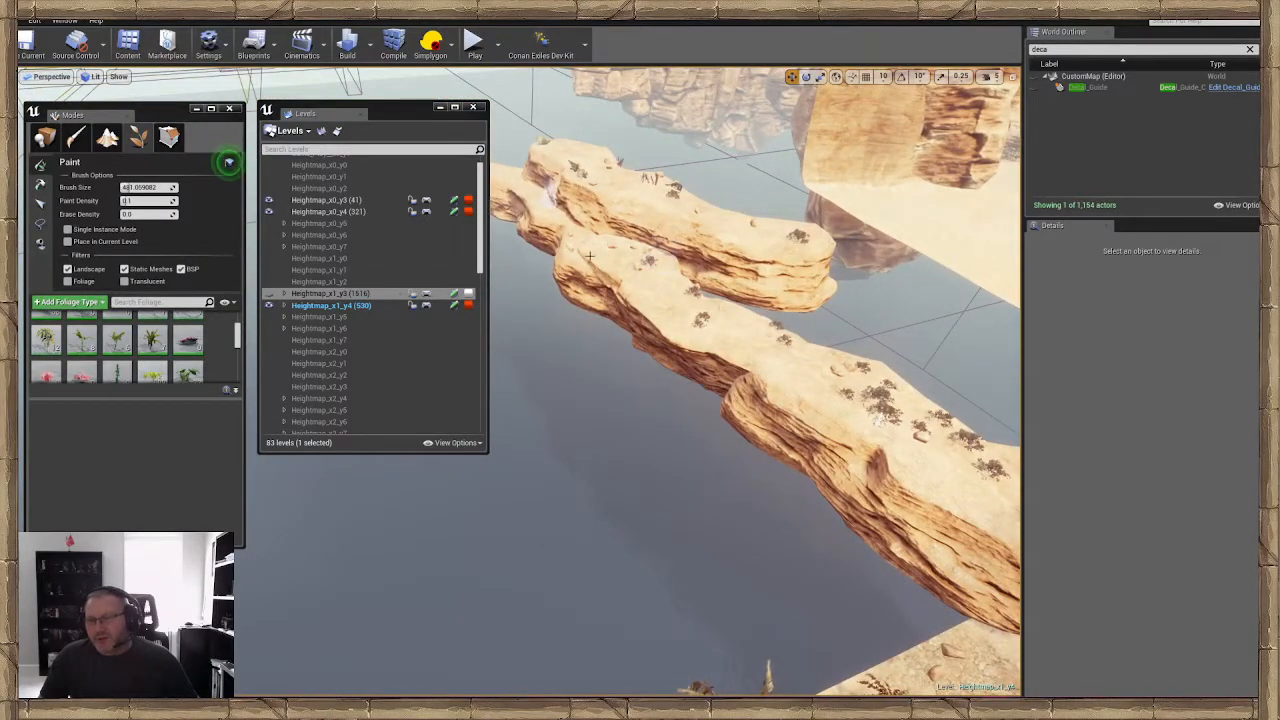
pyautogui.moveTo(755, 400)
pyautogui.mouseDown(button='right')
pyautogui.moveTo(850, 402)
pyautogui.moveTo(760, 388)
pyautogui.mouseUp(button='right')
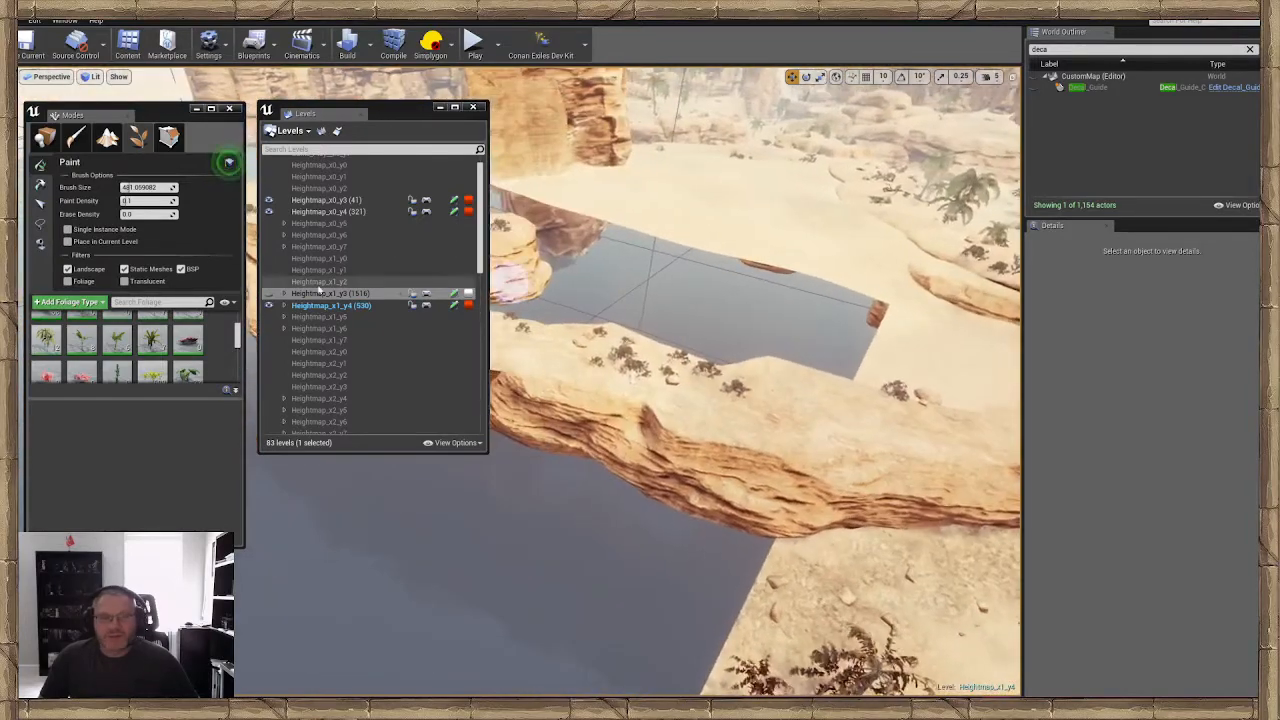
# Compare which rocks belong to which level by showing and hiding Heightmap_x1_y3, then hiding and showing Heightmap_x1_y4
pyautogui.click(269, 294)
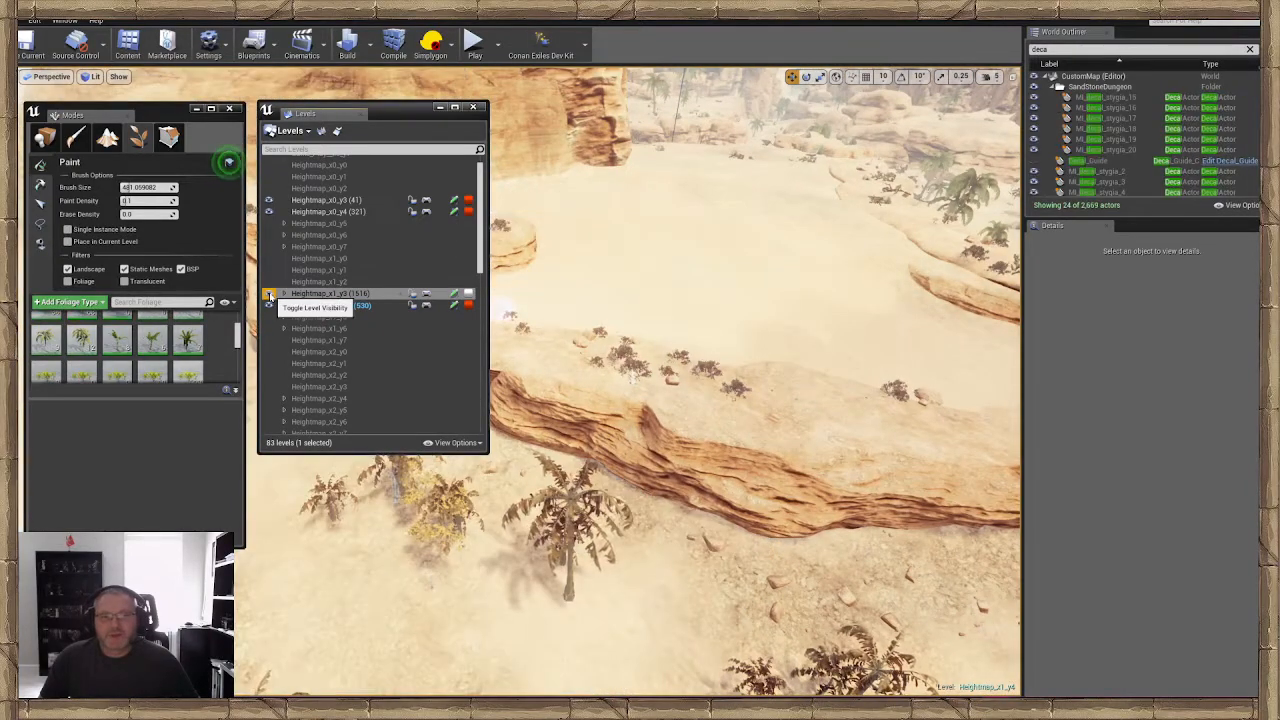
pyautogui.click(269, 295)
pyautogui.moveTo(700, 350); pyautogui.dragTo(860, 312, button='right')
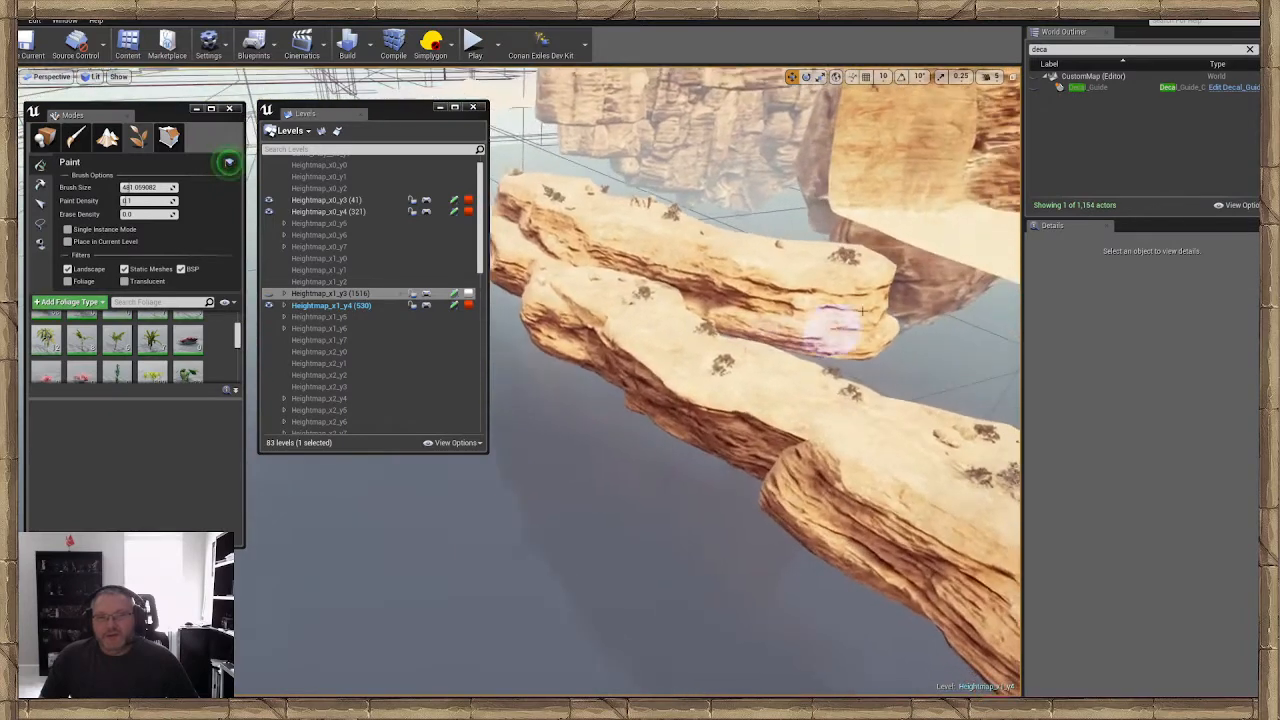
pyautogui.moveTo(543, 300); pyautogui.dragTo(505, 345, button='right')
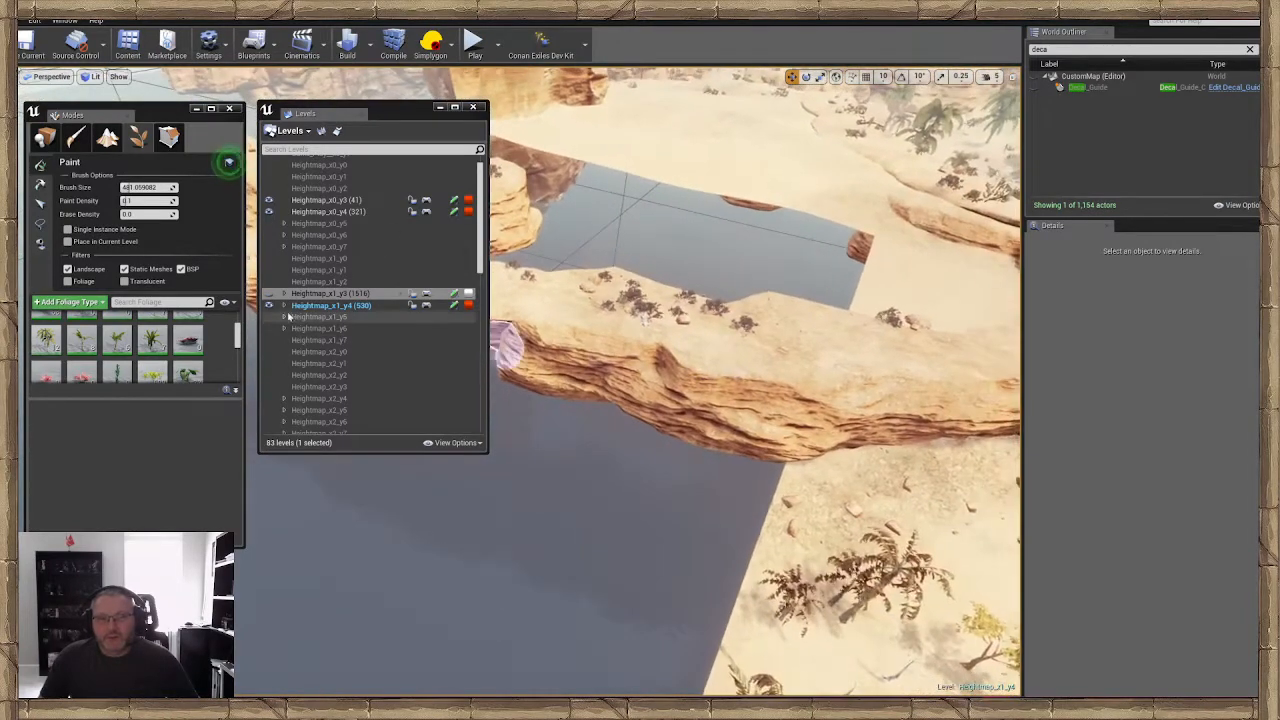
pyautogui.click(268, 306)
pyautogui.click(268, 306)
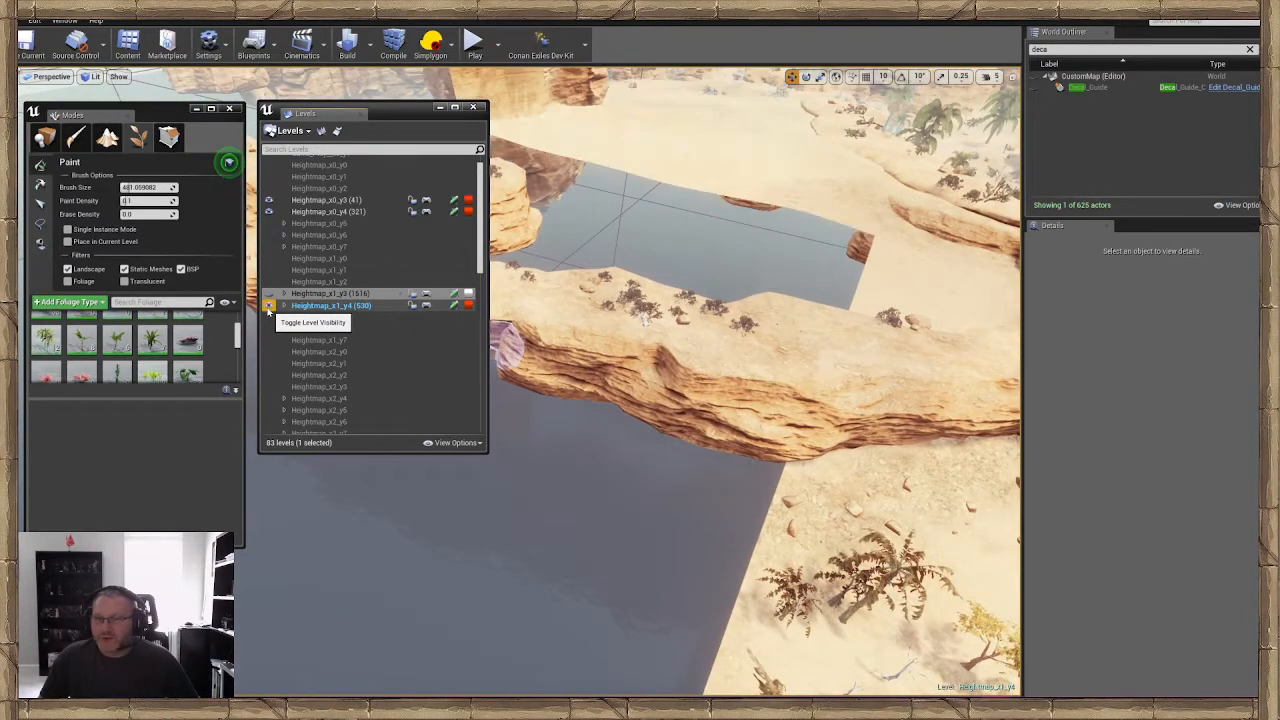
# Rearrange the Modes and Levels windows side by side to free viewport space, and switch to Place mode
pyautogui.moveTo(620, 360); pyautogui.dragTo(652, 400, button='right')
pyautogui.moveTo(167, 113); pyautogui.dragTo(144, 107)
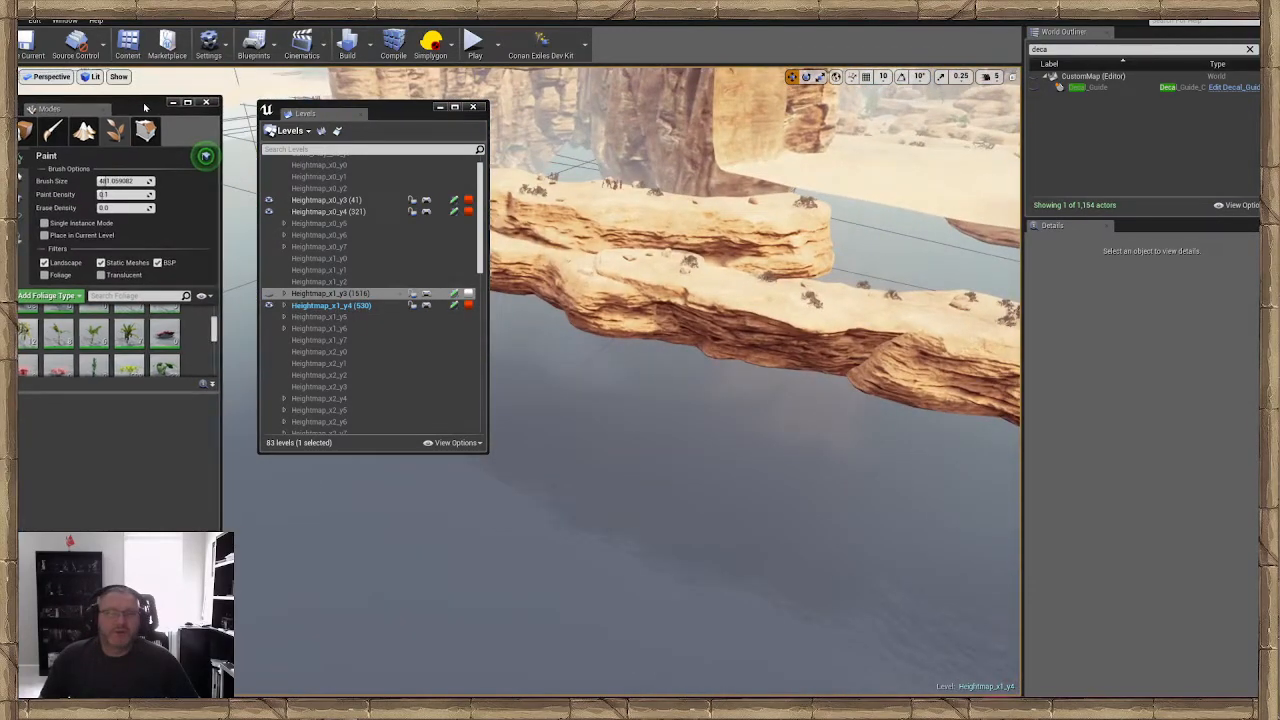
pyautogui.moveTo(367, 117); pyautogui.dragTo(336, 116)
pyautogui.moveTo(155, 106); pyautogui.dragTo(169, 108)
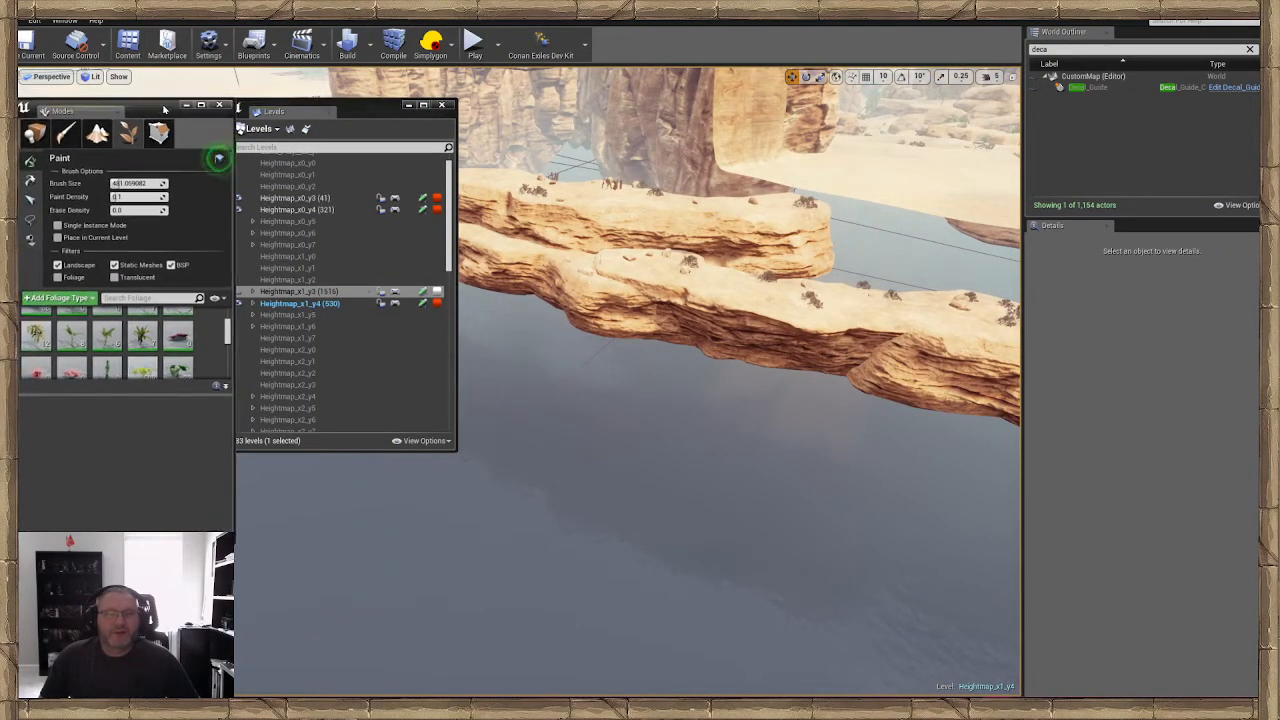
pyautogui.moveTo(322, 110); pyautogui.dragTo(329, 109)
pyautogui.click(35, 133)
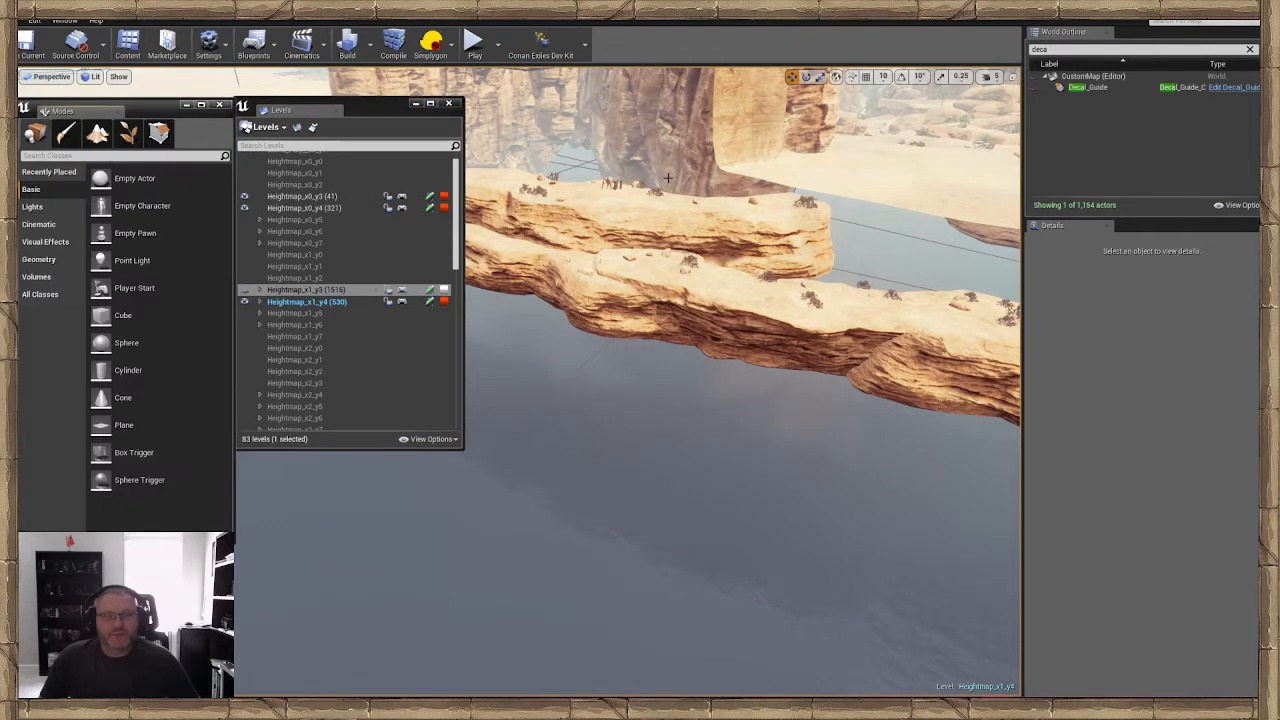
# Make Heightmap_x1_y3 the current level and move the three long cliff rocks over its area into it
pyautogui.moveTo(717, 333); pyautogui.dragTo(717, 333, button='right')
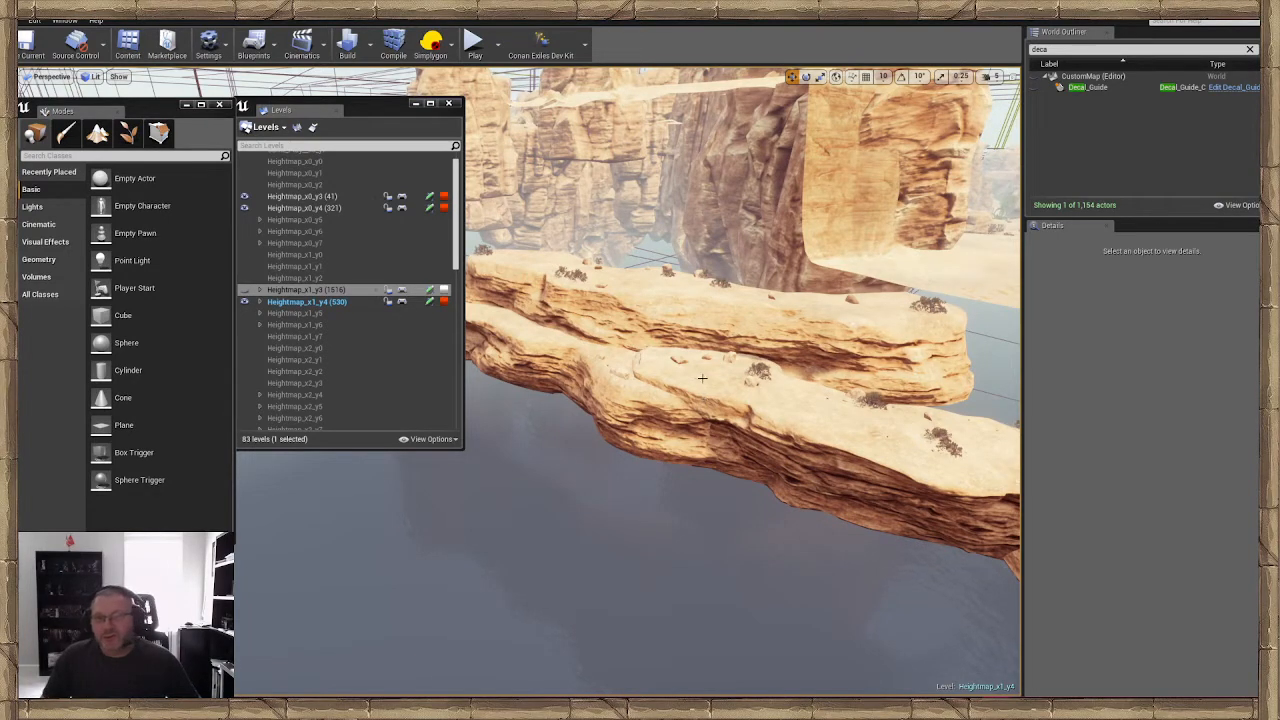
pyautogui.click(652, 400)
pyautogui.keyDown('ctrl'); pyautogui.click(621, 397); pyautogui.keyUp('ctrl')
pyautogui.keyDown('ctrl'); pyautogui.click(678, 328); pyautogui.keyUp('ctrl')
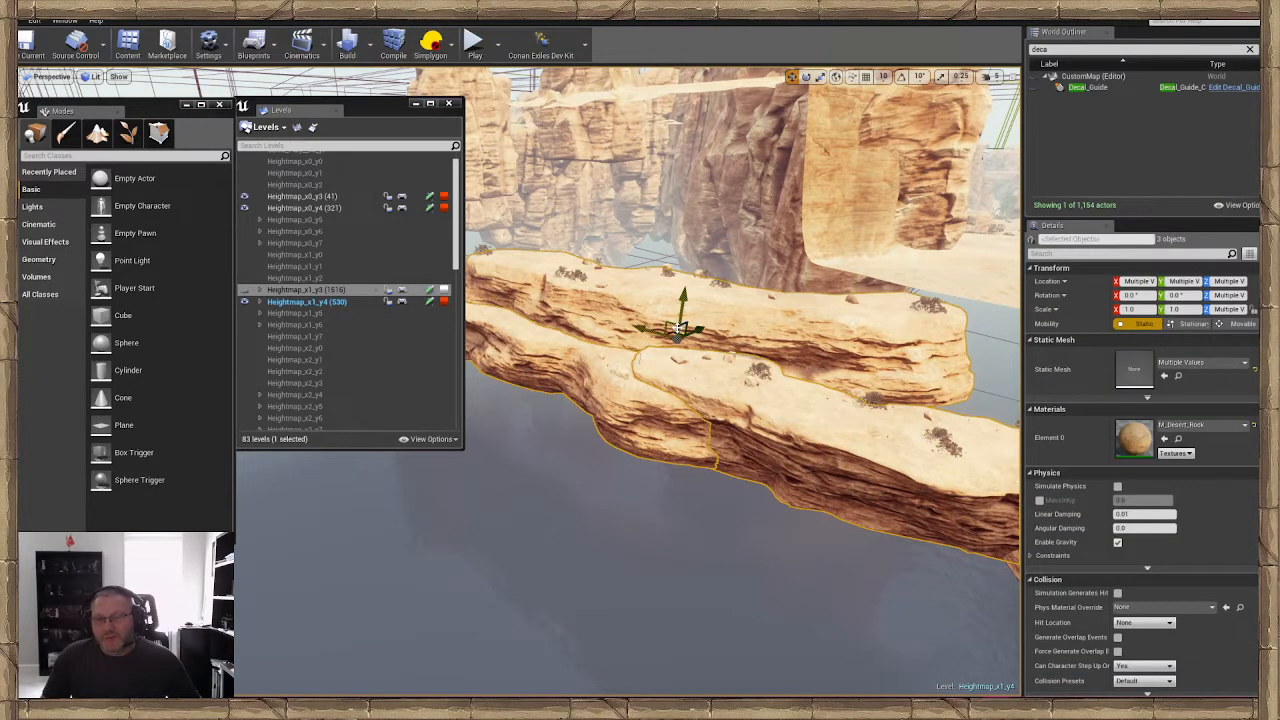
pyautogui.rightClick(740, 319)
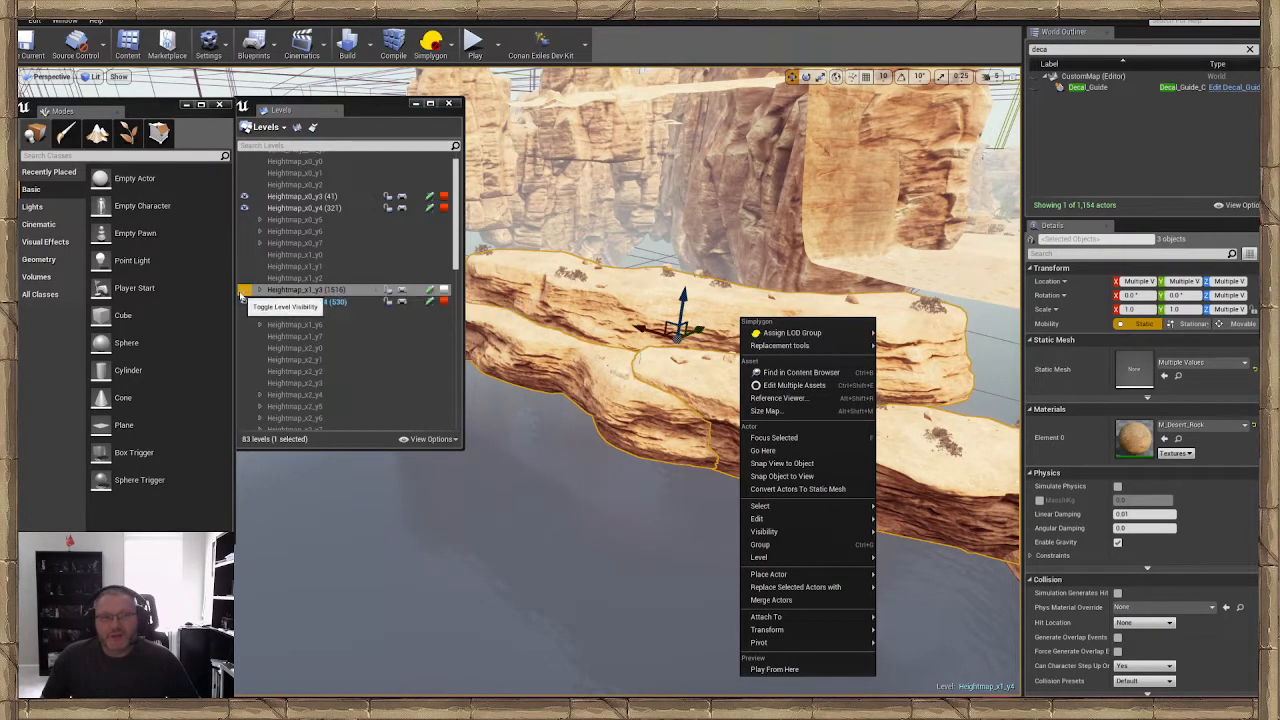
pyautogui.click(244, 290)
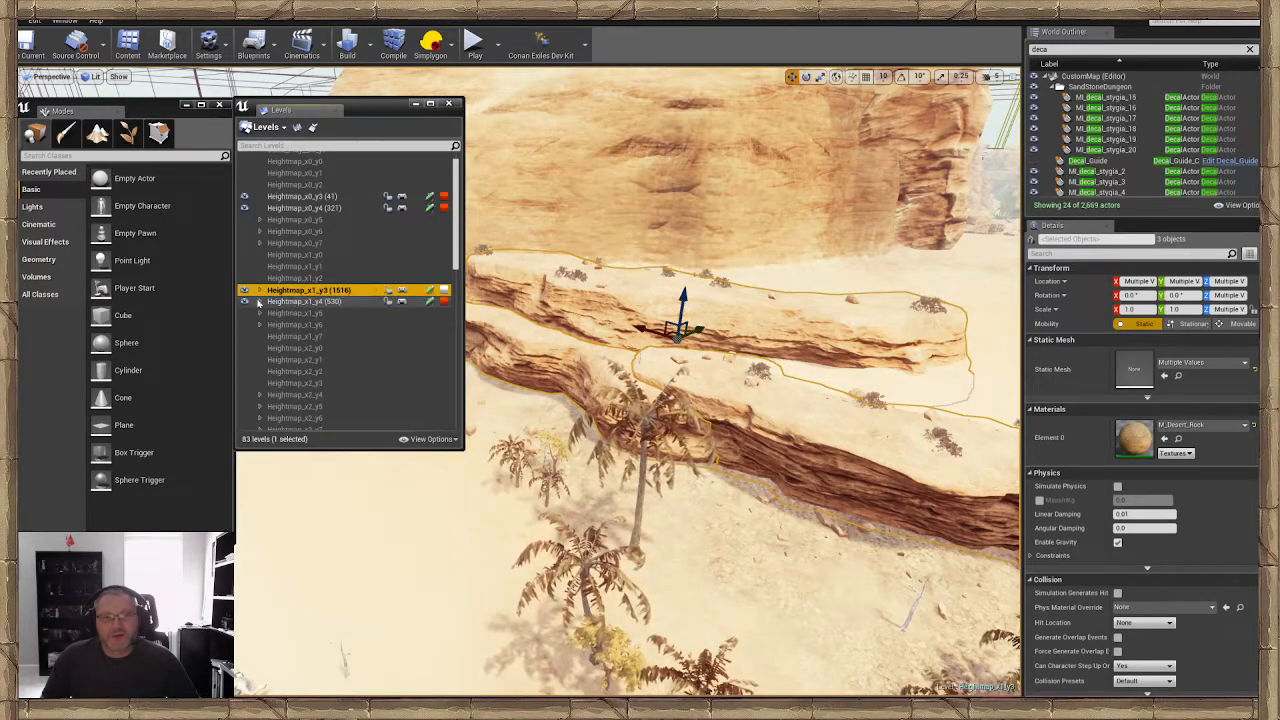
pyautogui.click(244, 292)
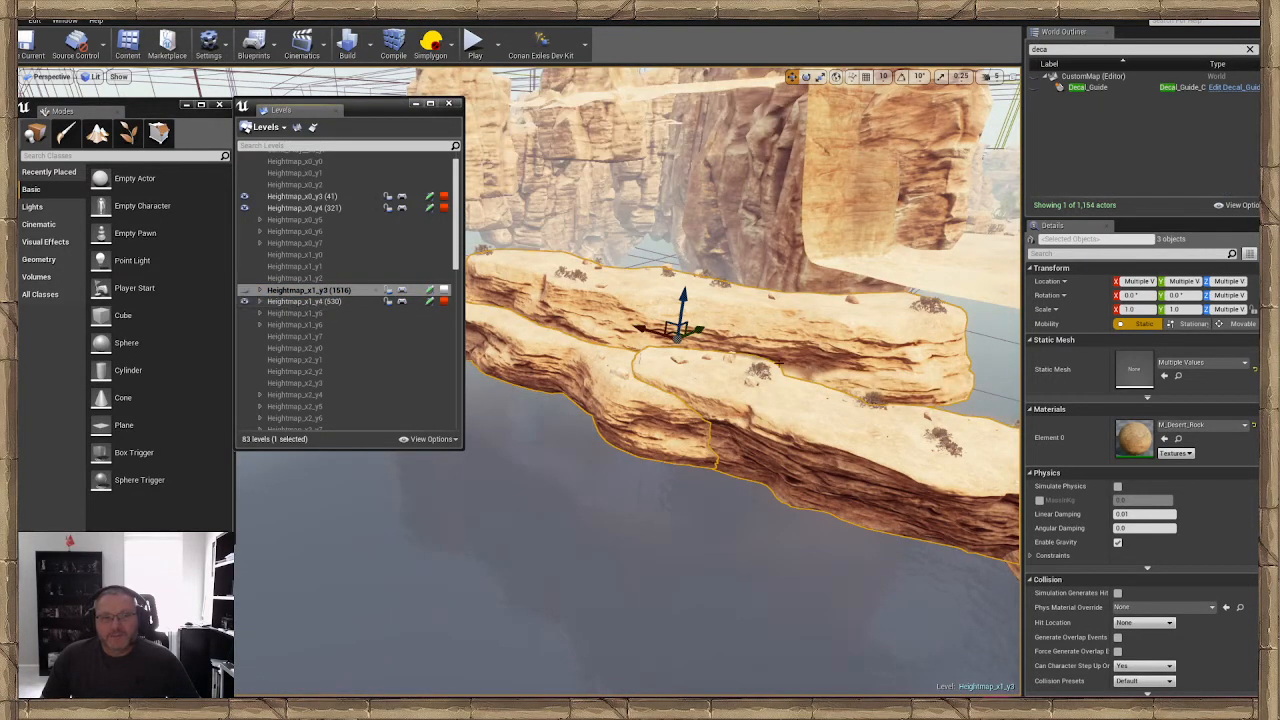
pyautogui.rightClick(704, 379)
pyautogui.moveTo(729, 261)
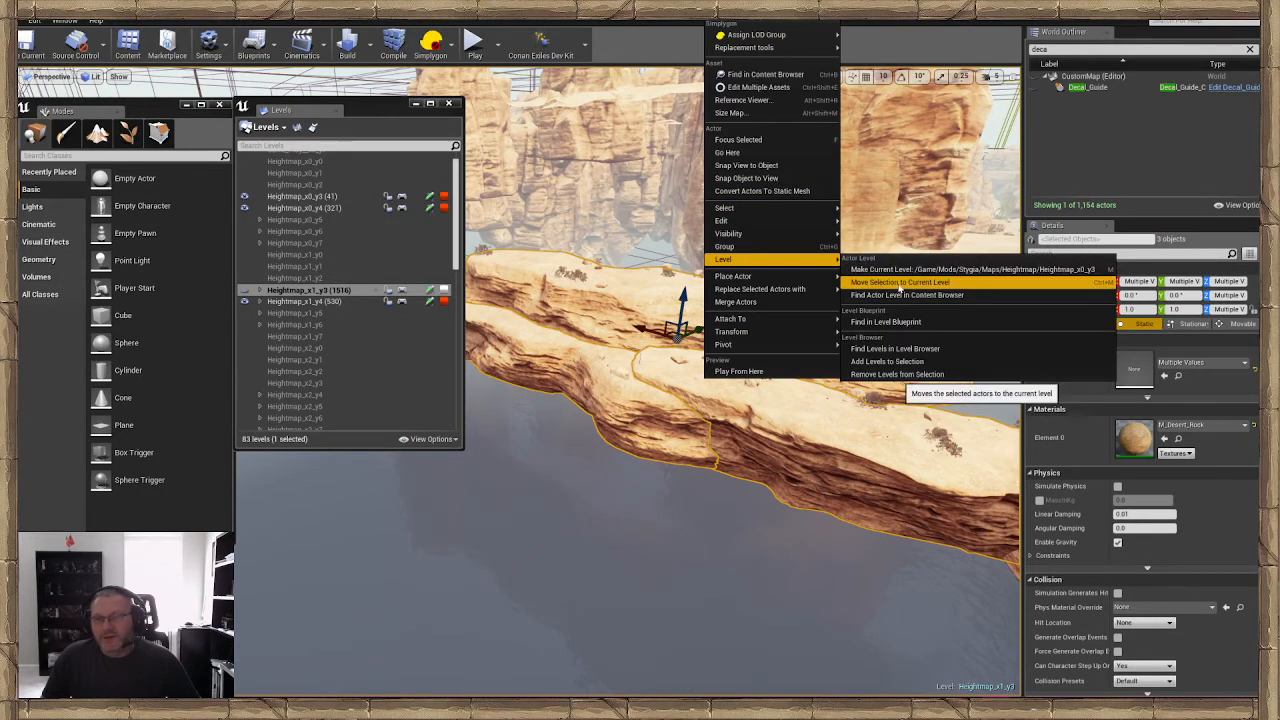
pyautogui.click(900, 283)
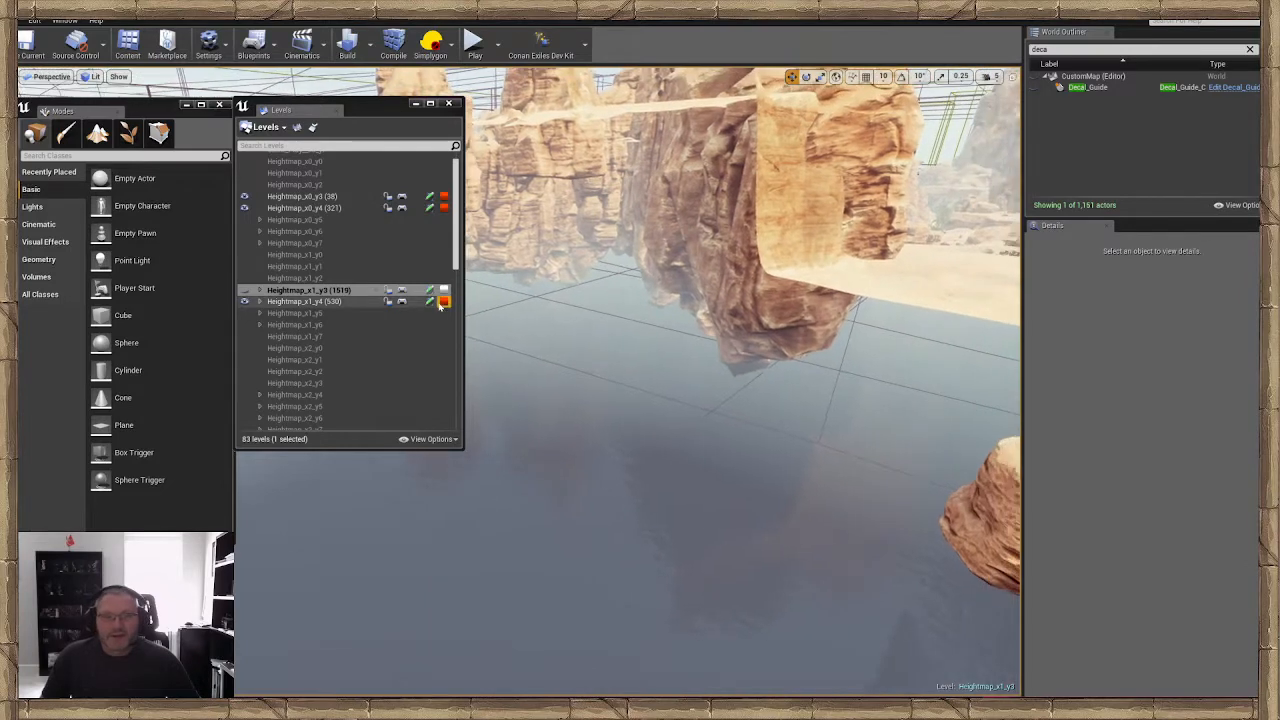
# Show the Heightmap_x1_y3 level again and save both Heightmap_x1_y3 and Heightmap_x1_y4
pyautogui.click(244, 300)
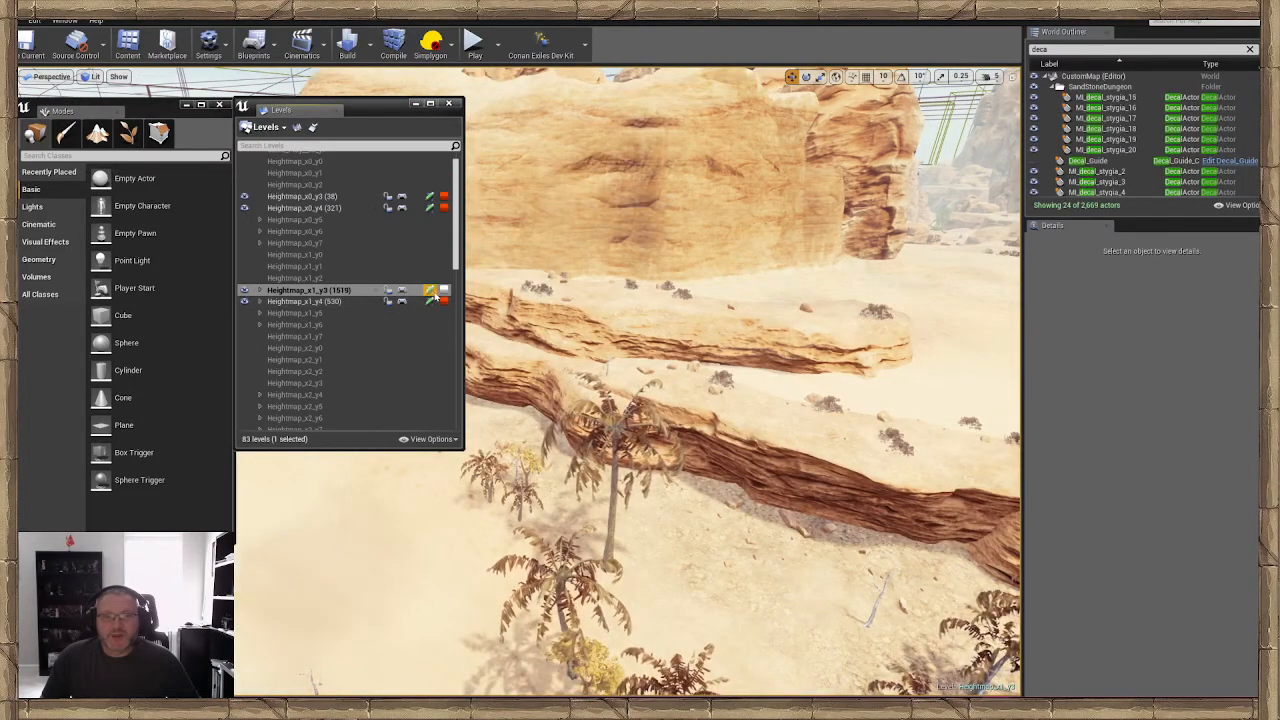
pyautogui.hotkey('ctrl', 's')
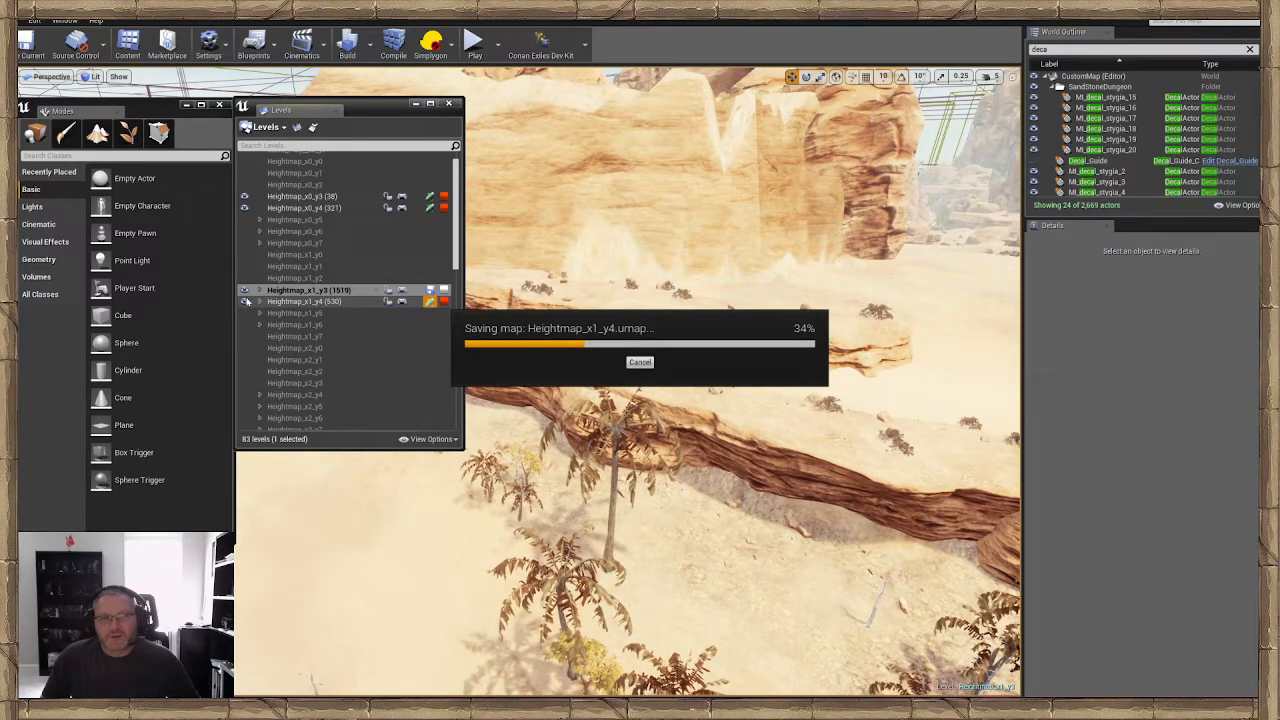
# Check the moved rocks' level assignment by hiding and reshowing Heightmap_x1_y4 and Heightmap_x1_y3 in turn
pyautogui.click(245, 302)
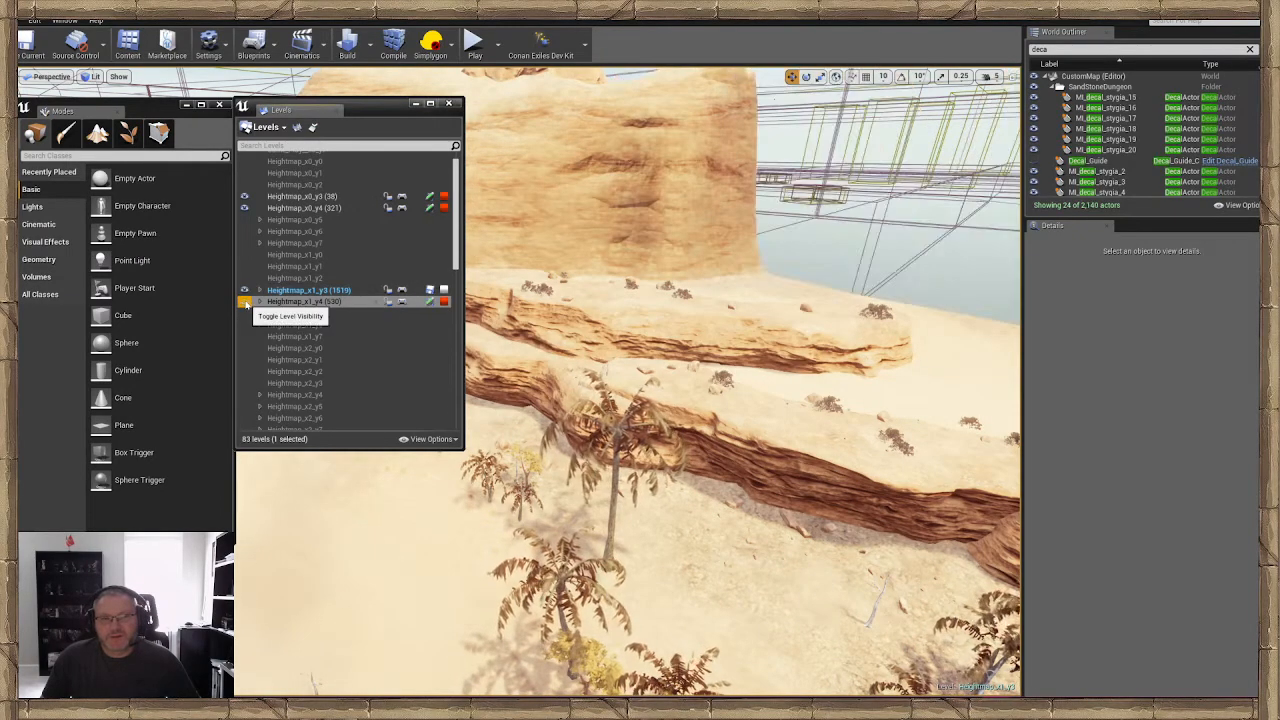
pyautogui.click(245, 303)
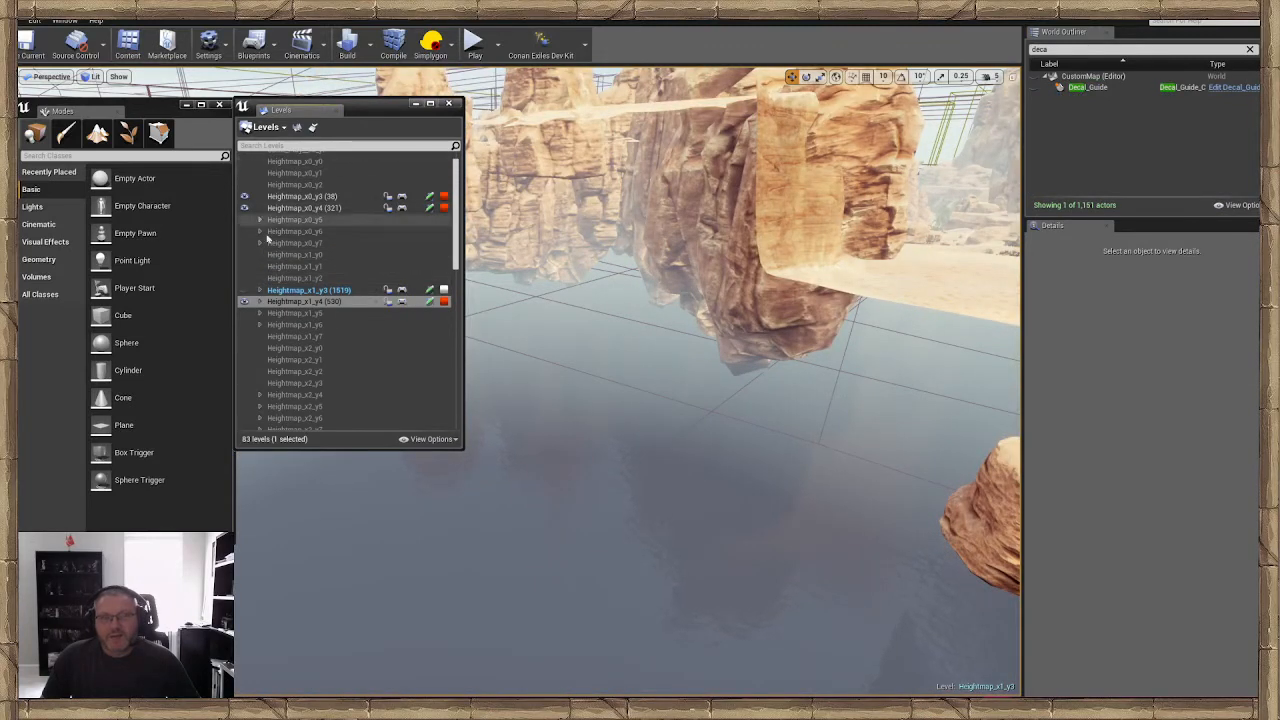
pyautogui.moveTo(633, 268)
pyautogui.mouseDown(button='right')
pyautogui.moveTo(760, 255)
pyautogui.moveTo(631, 262)
pyautogui.mouseUp(button='right')
pyautogui.click(245, 290)
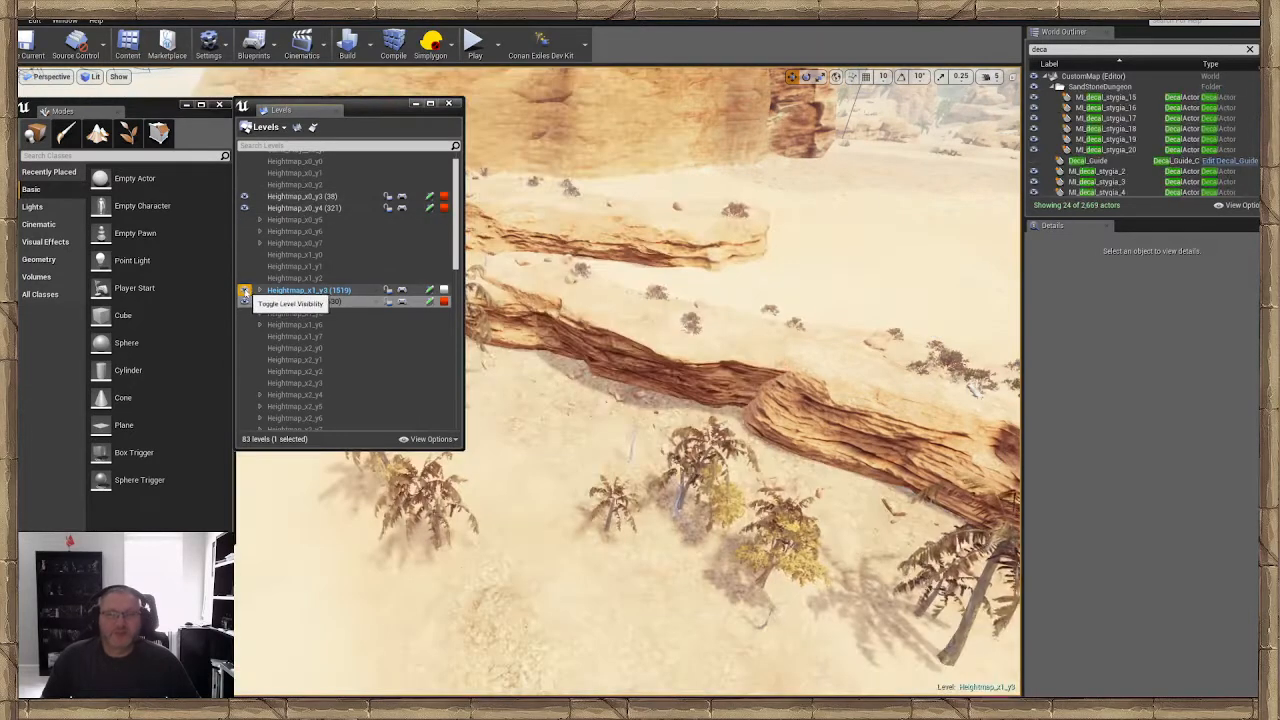
# Save the Heightmap_x0_y4, Heightmap_x1_y3, Heightmap_x1_y4 and Heightmap_x0_y3 levels, and move the Levels window off the viewport
pyautogui.click(431, 205)
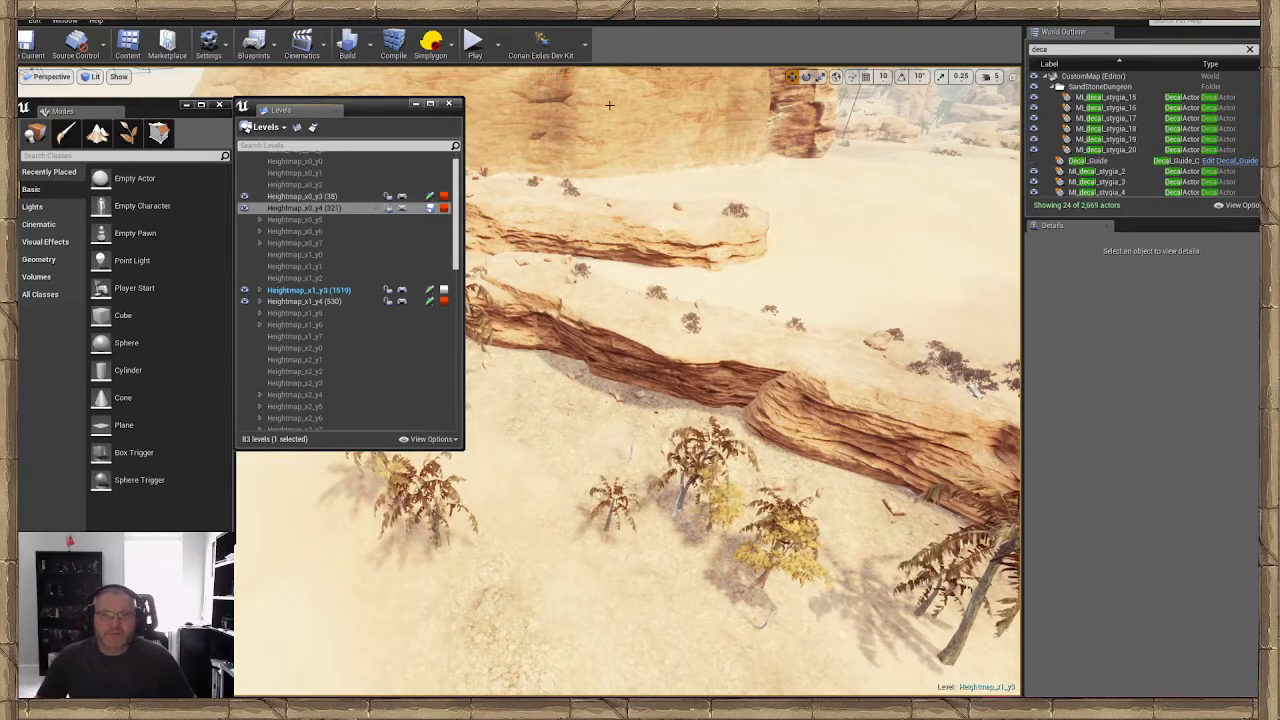
pyautogui.click(429, 291)
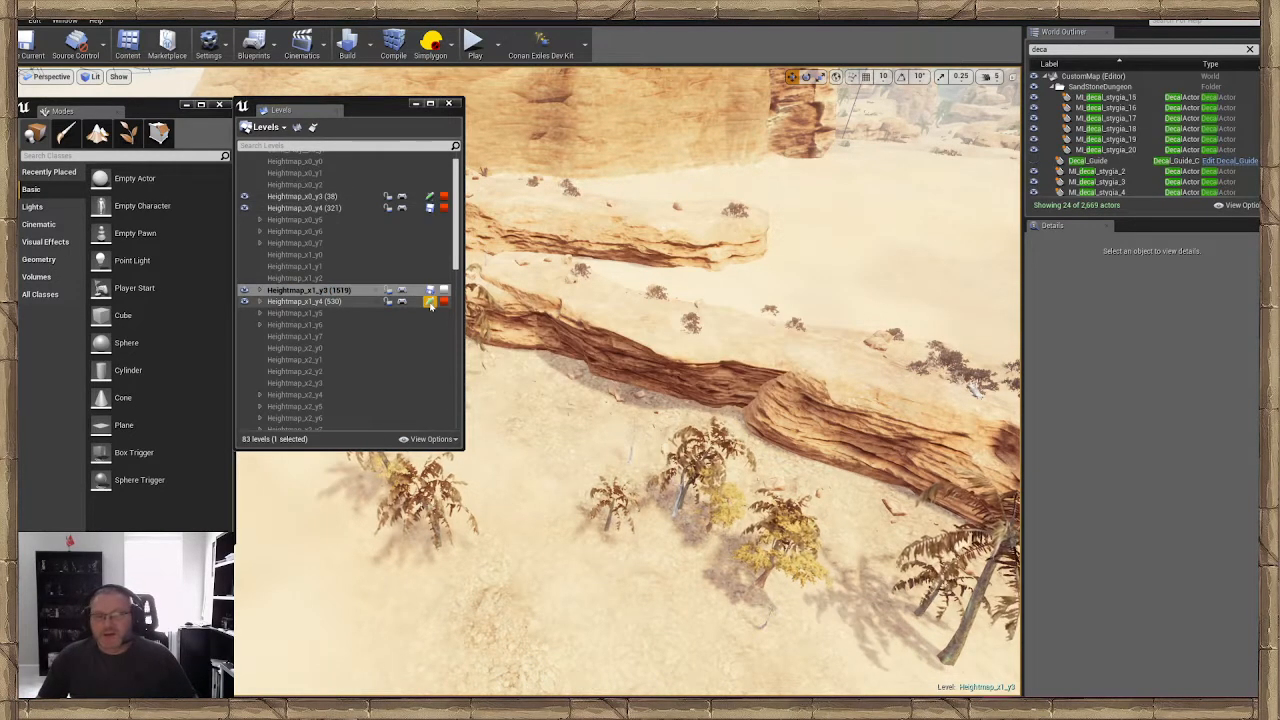
pyautogui.click(429, 301)
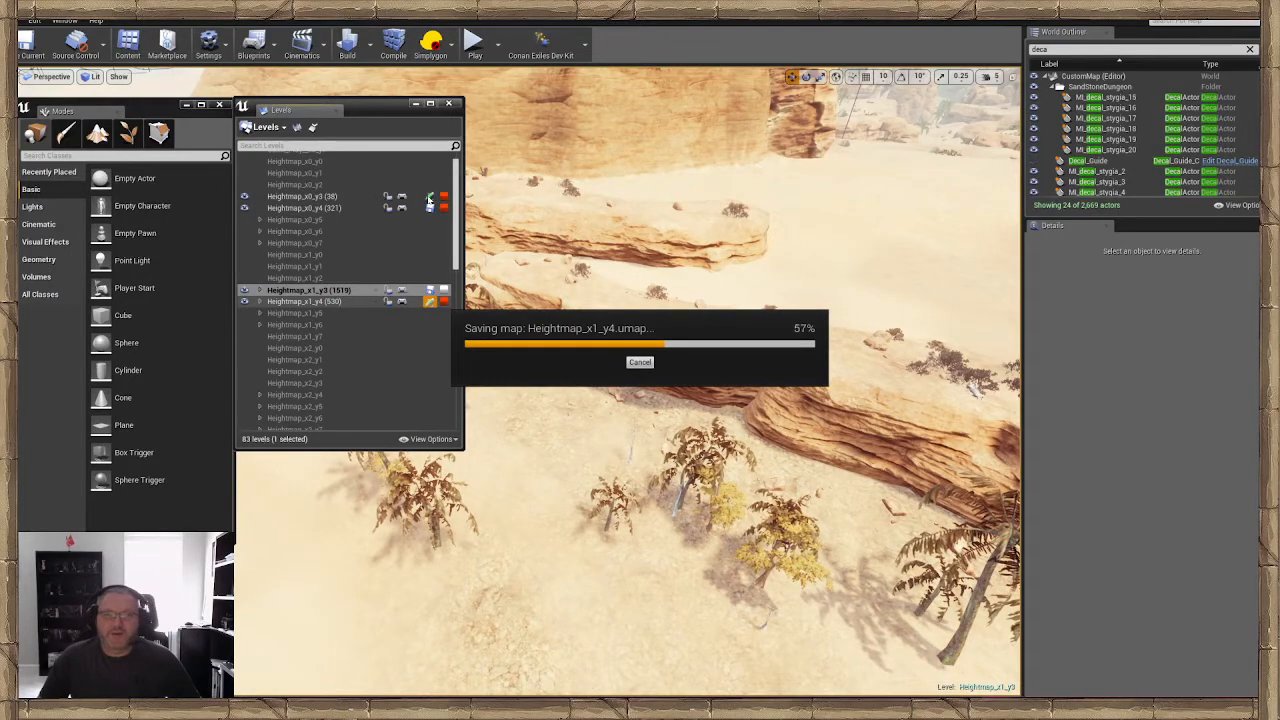
pyautogui.click(429, 198)
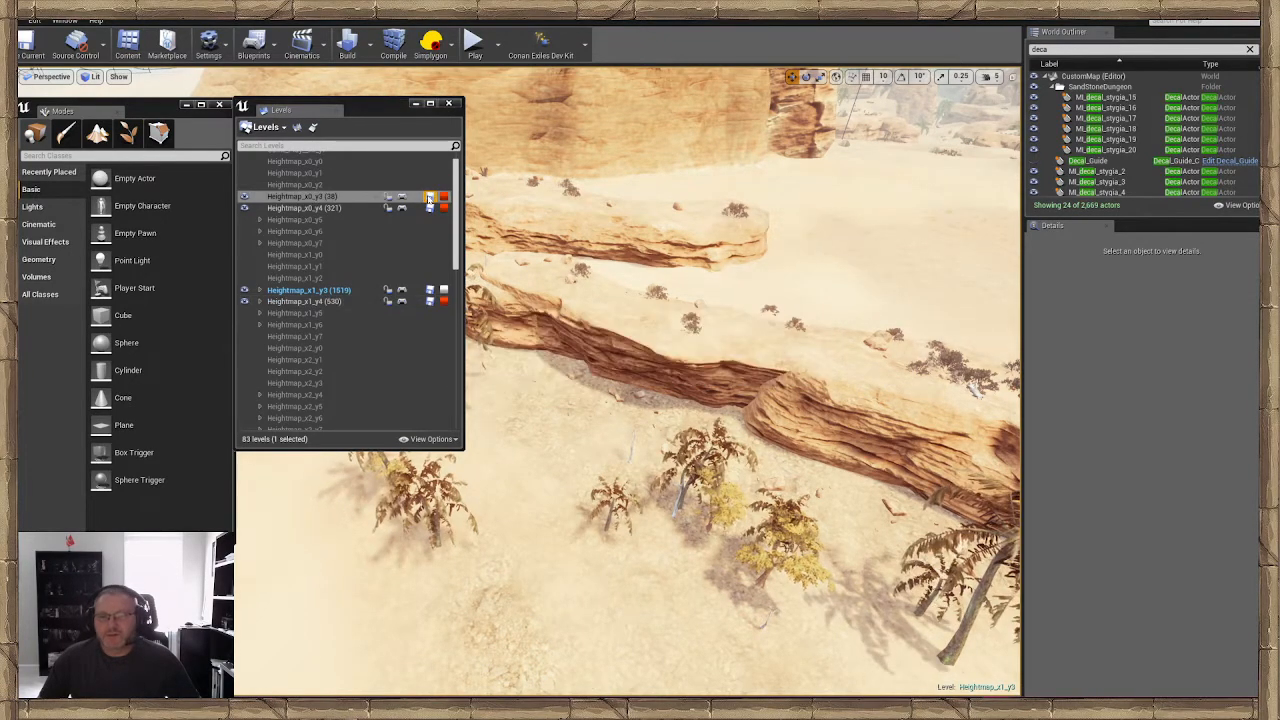
pyautogui.moveTo(599, 265); pyautogui.dragTo(645, 235, button='right')
pyautogui.moveTo(397, 108); pyautogui.dragTo(0, 150)
# Switch to Foliage mode at the open sand flat beyond the cliff rocks, and enlarge the foliage type palette
pyautogui.moveTo(600, 300); pyautogui.dragTo(524, 261, button='right')
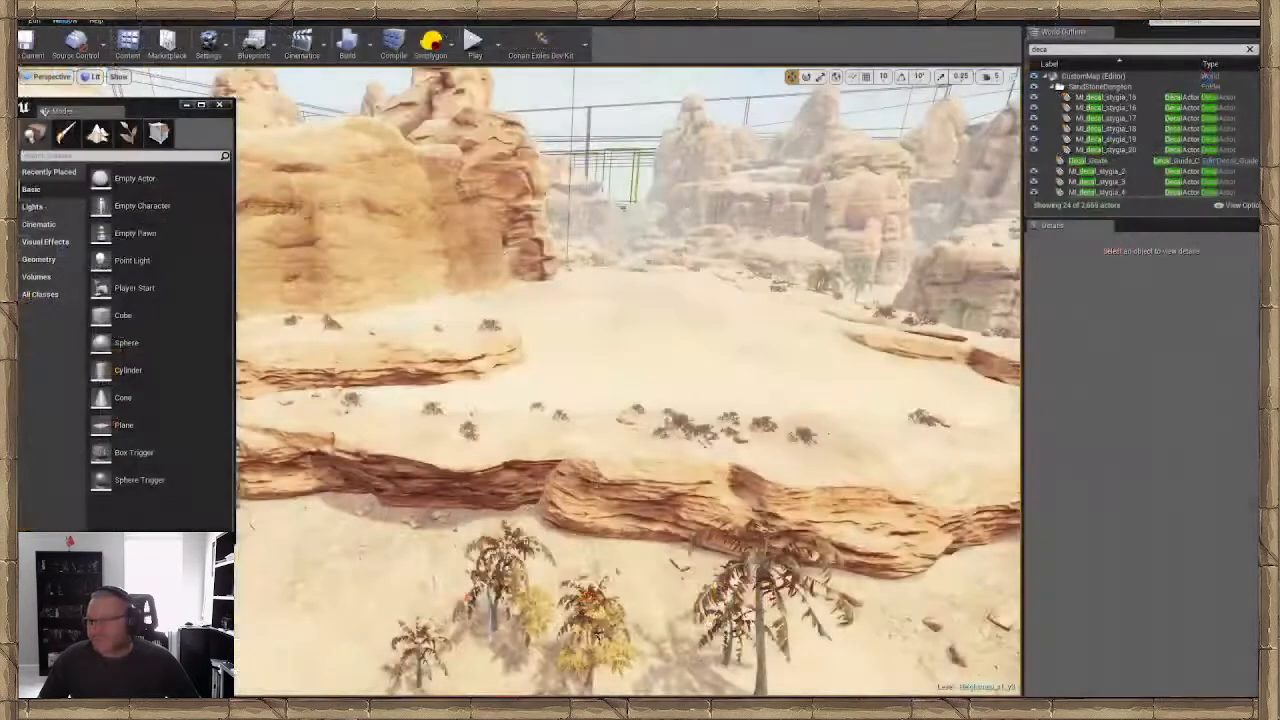
pyautogui.moveTo(560, 388)
pyautogui.mouseDown(button='right')
pyautogui.moveTo(560, 335)
pyautogui.moveTo(558, 390)
pyautogui.moveTo(520, 403)
pyautogui.moveTo(565, 418)
pyautogui.moveTo(565, 370)
pyautogui.mouseUp(button='right')
pyautogui.press('w')
pyautogui.press('w')
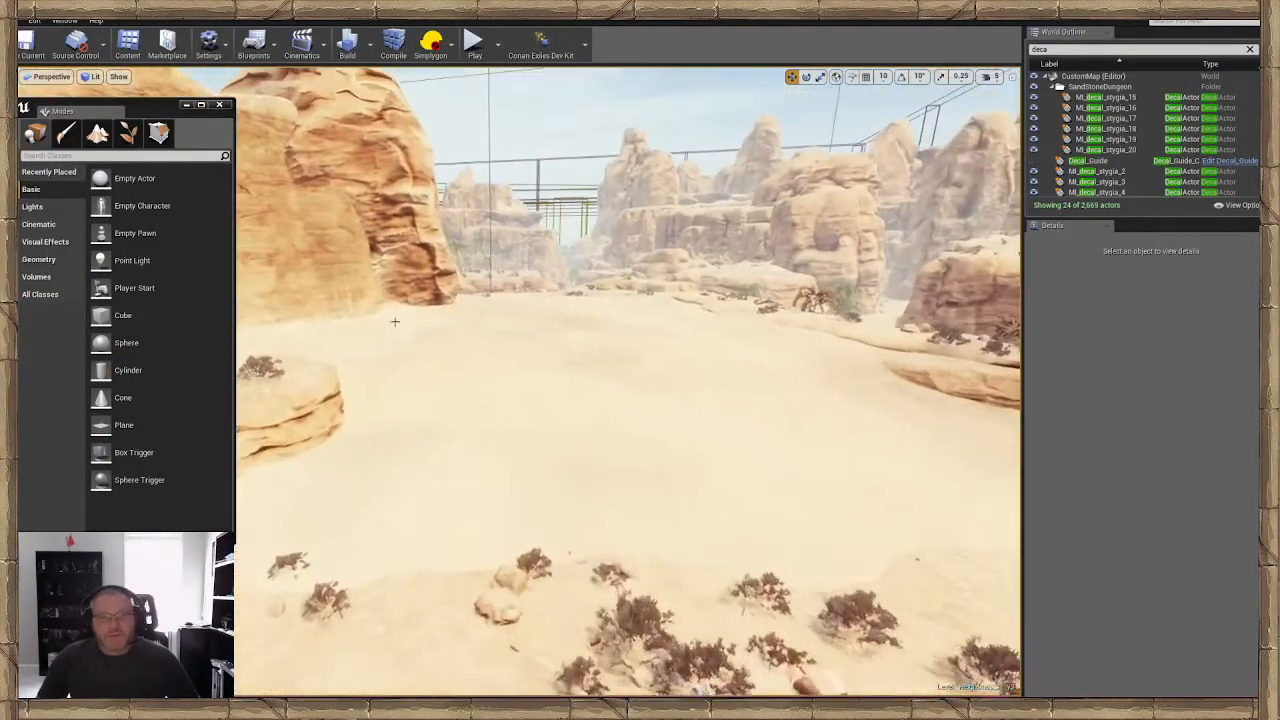
pyautogui.click(159, 133)
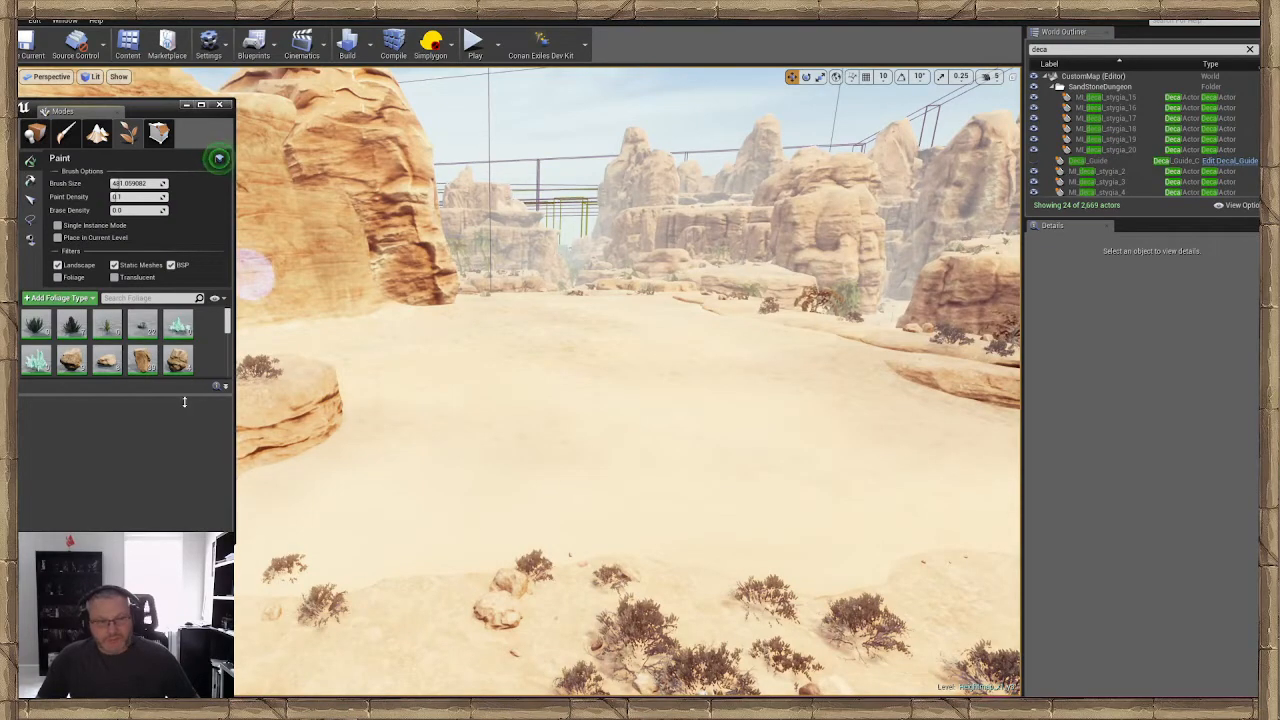
pyautogui.moveTo(173, 394); pyautogui.dragTo(166, 530)
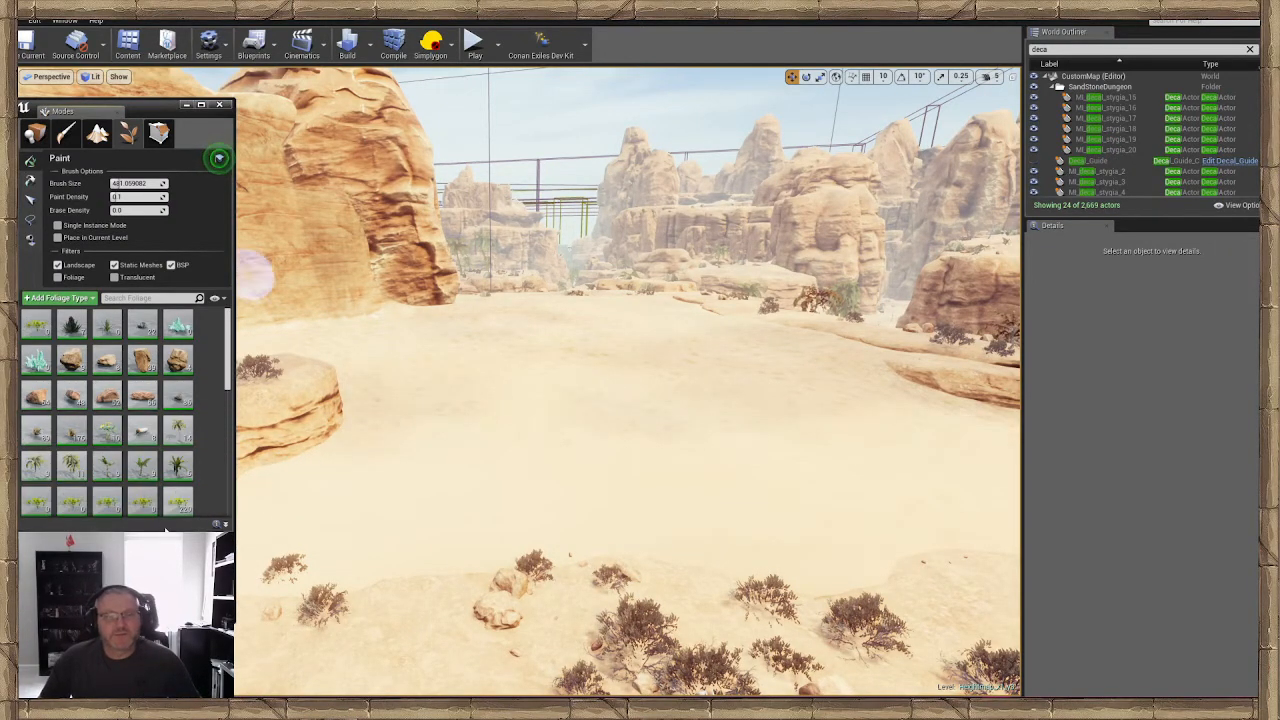
# Look at the options for adding a foliage type without adding one, and select Aloe_Vera_Desktop_2_FoliageType in the palette
pyautogui.click(58, 298)
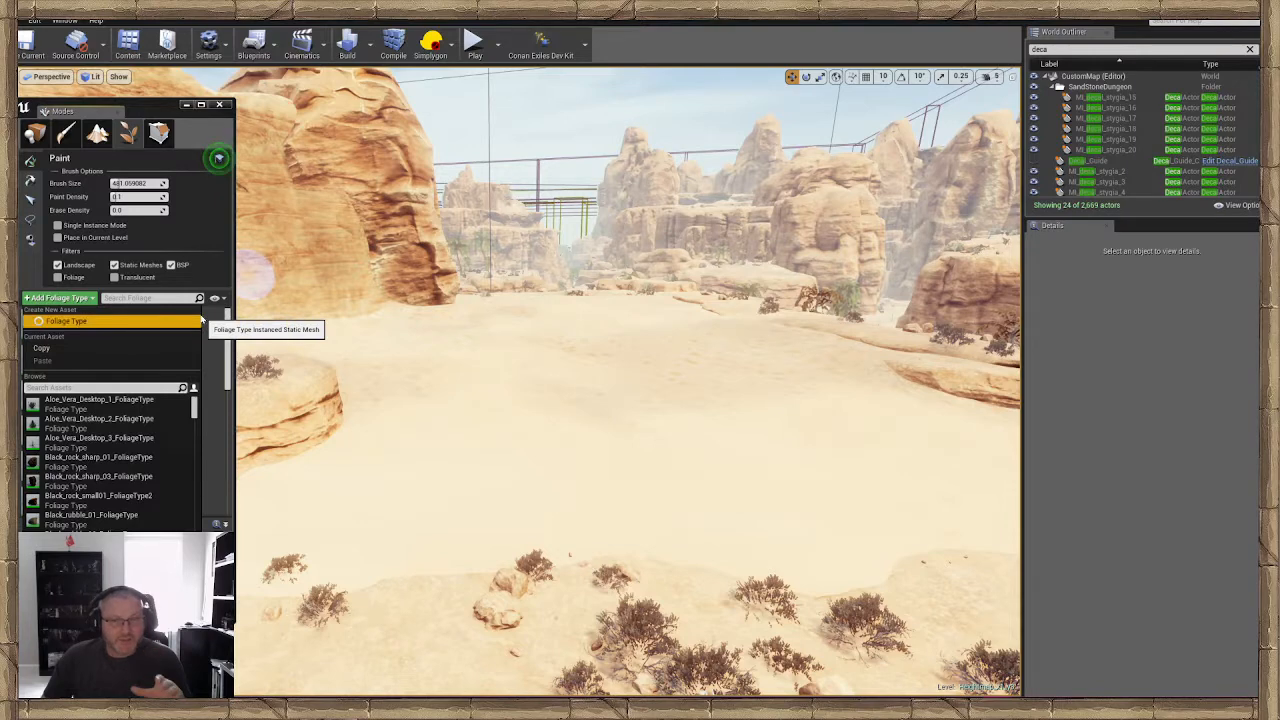
pyautogui.click(199, 300)
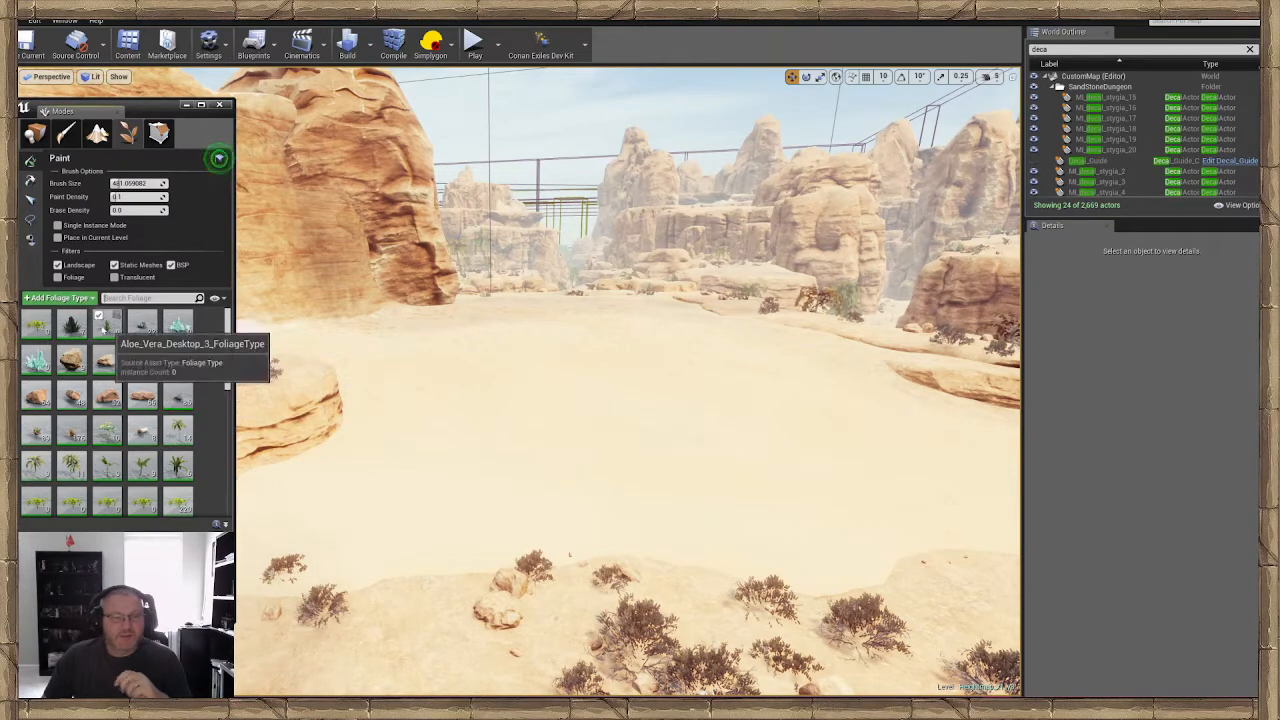
pyautogui.click(71, 323)
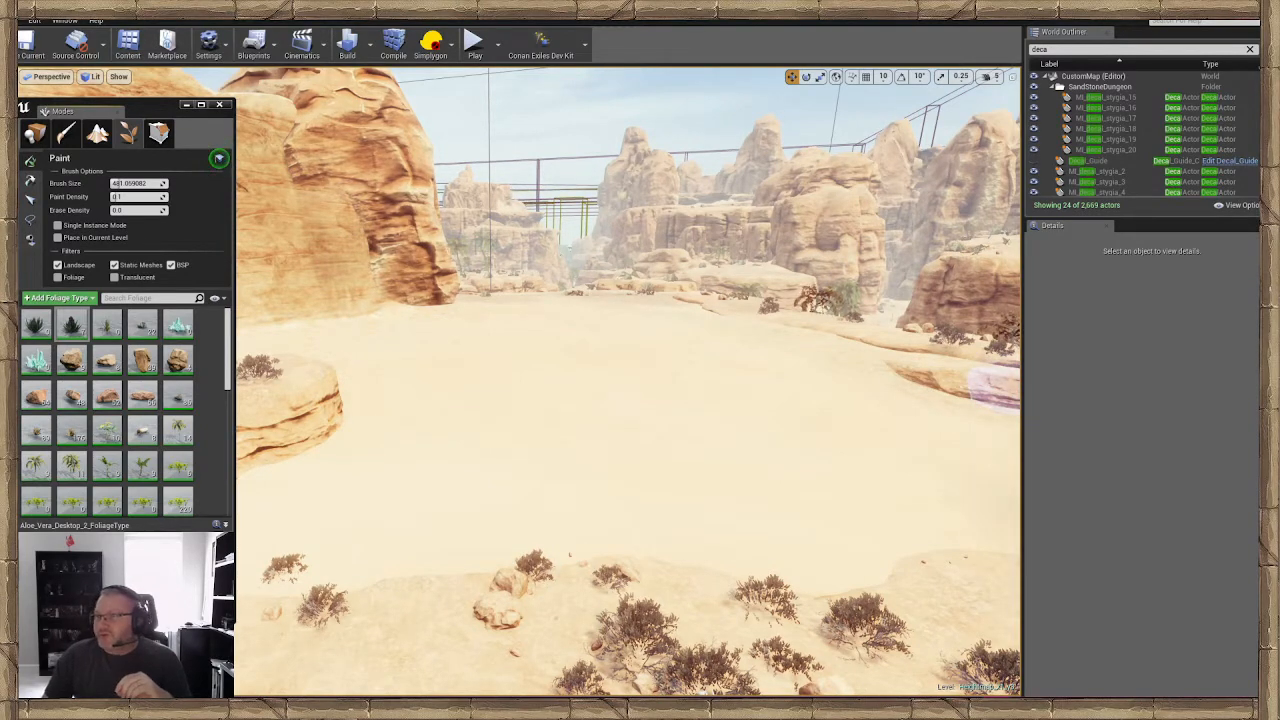
# Bring the Content Browser over the viewport, look through the available meshes in Environment > Foliage > Meshes, and put it away again
pyautogui.moveTo(1270, 106); pyautogui.dragTo(504, 99)
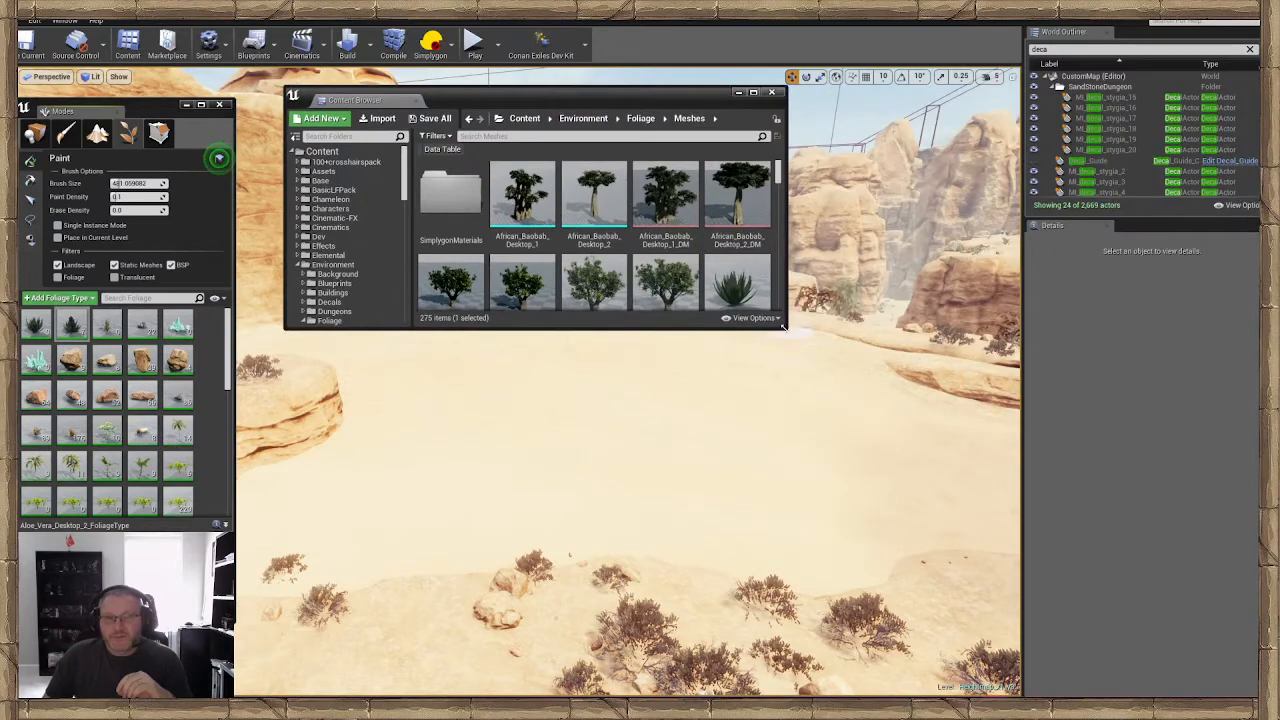
pyautogui.moveTo(783, 325); pyautogui.dragTo(925, 553)
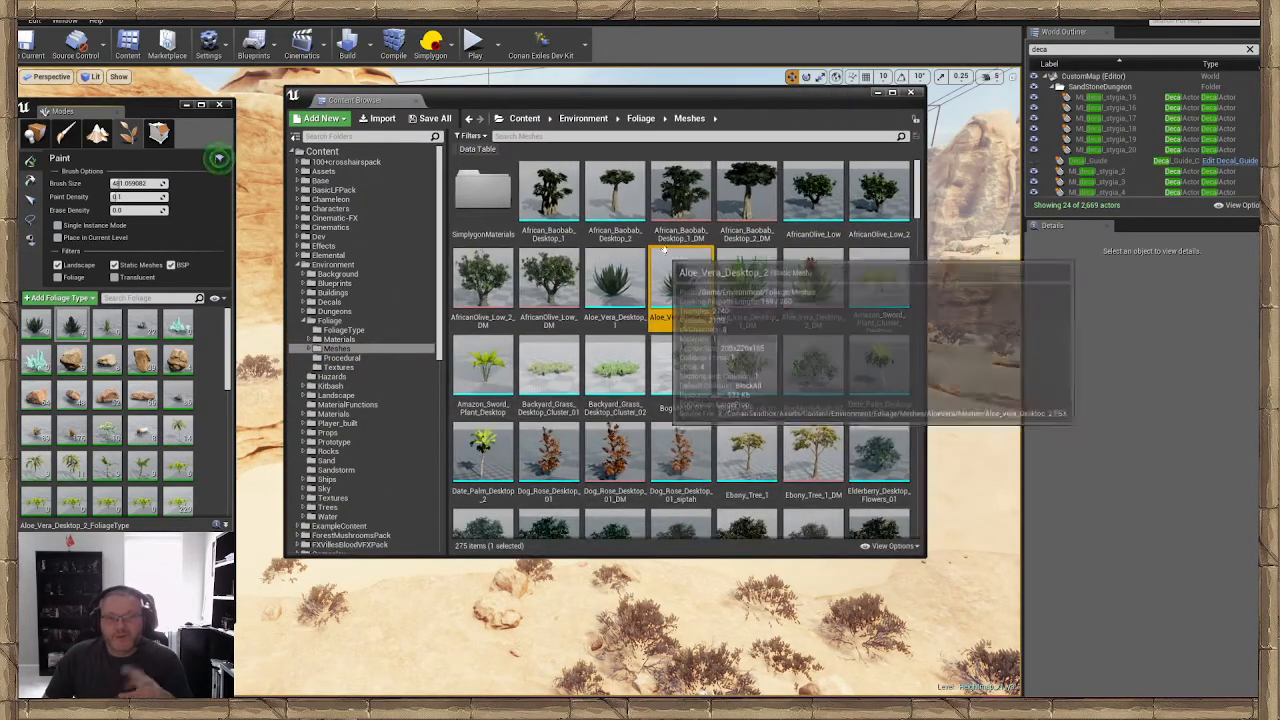
pyautogui.scroll(-10, 664, 248)
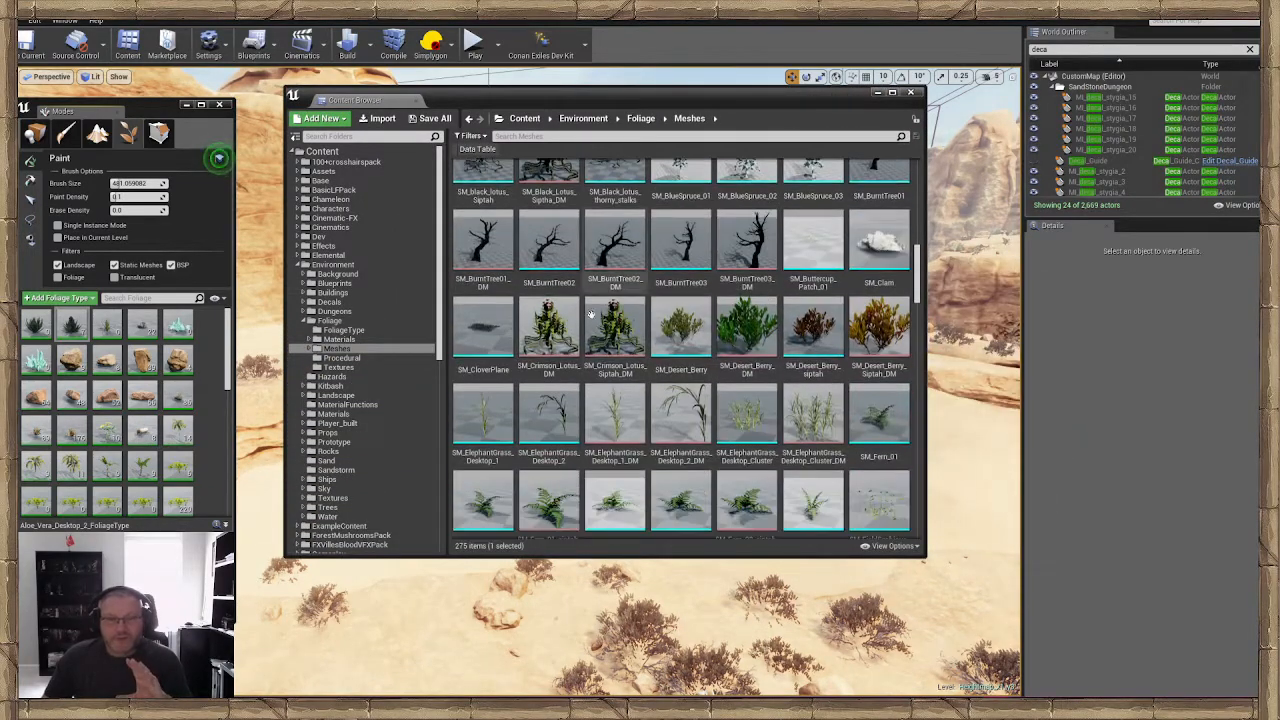
pyautogui.scroll(-1, 591, 314)
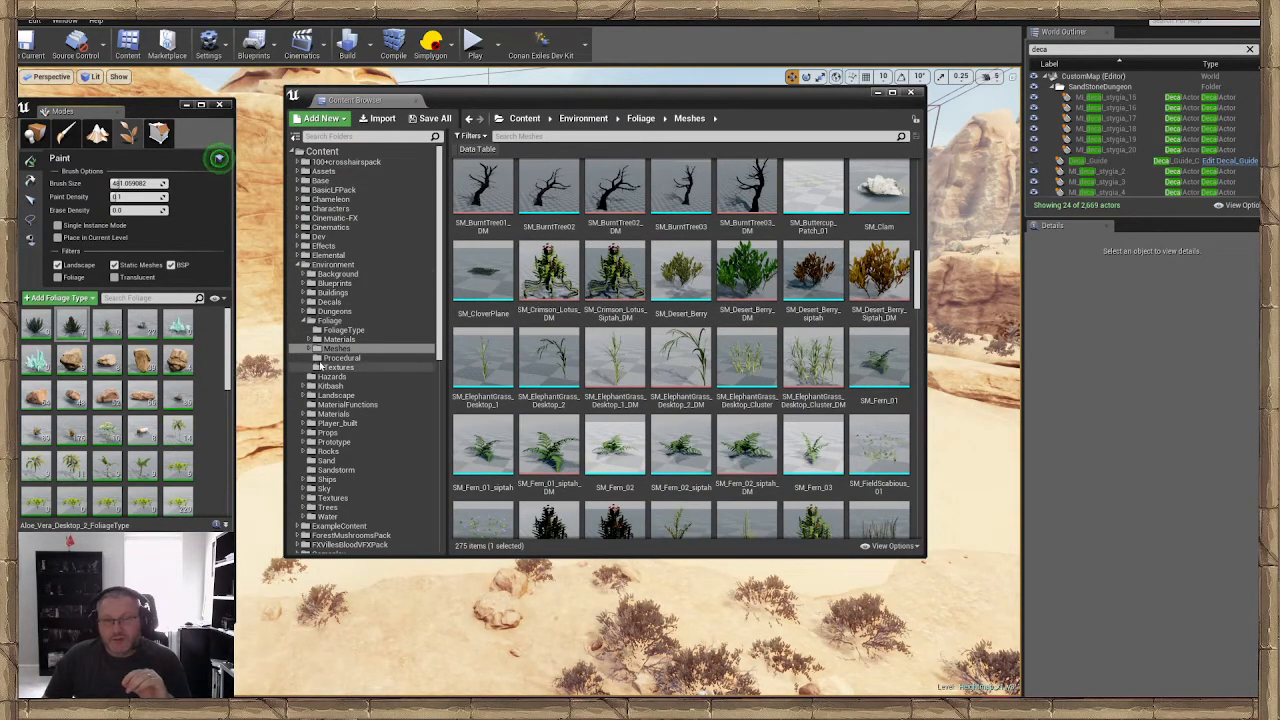
pyautogui.scroll(-15, 617, 389)
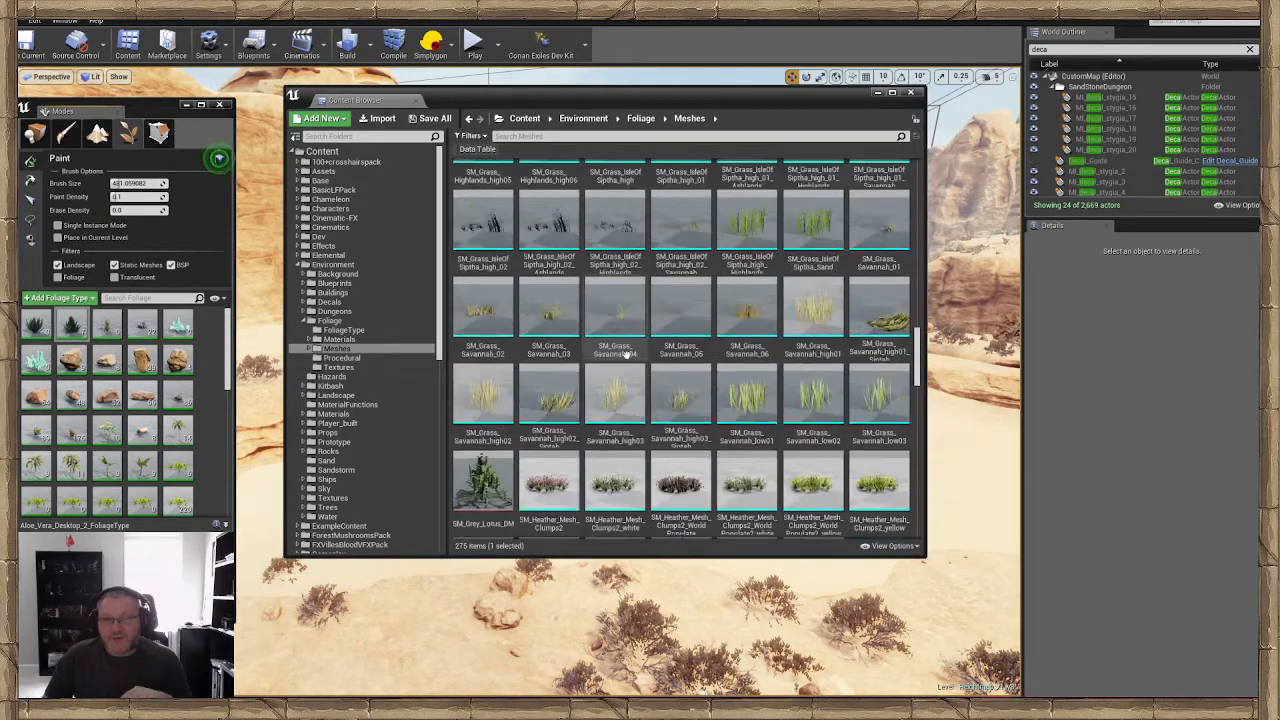
pyautogui.scroll(-10, 627, 355)
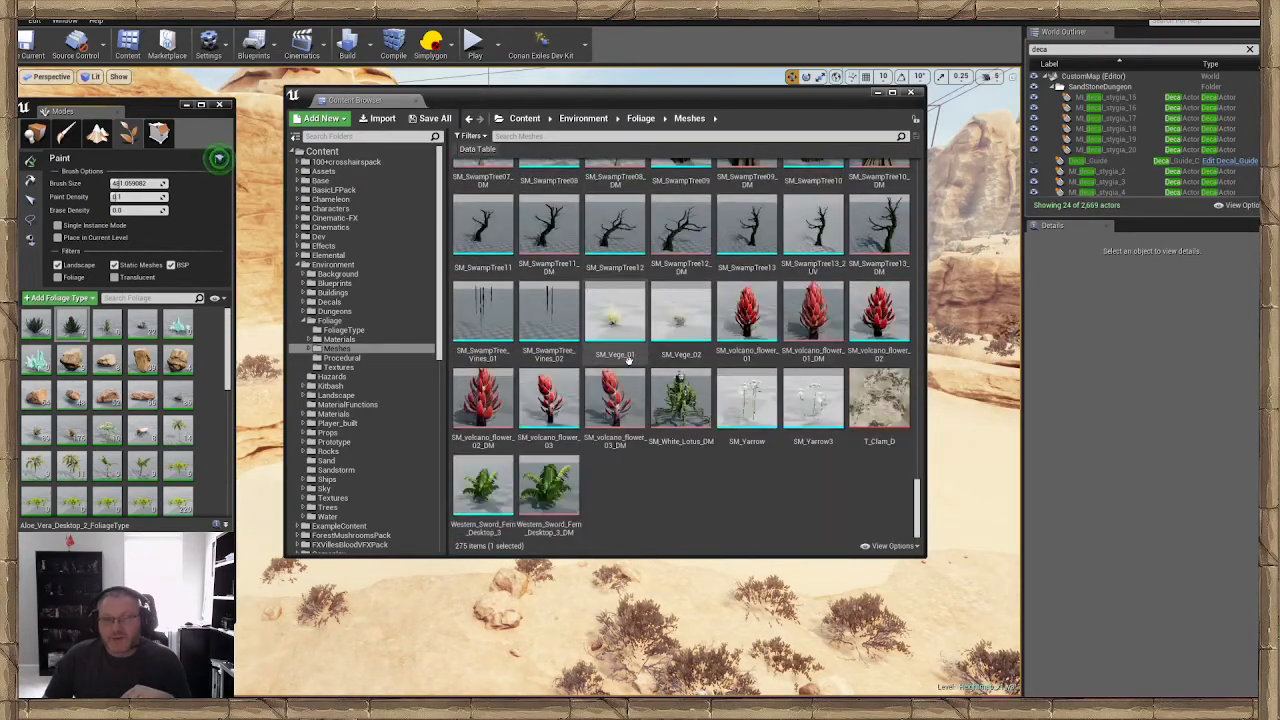
pyautogui.scroll(15, 628, 360)
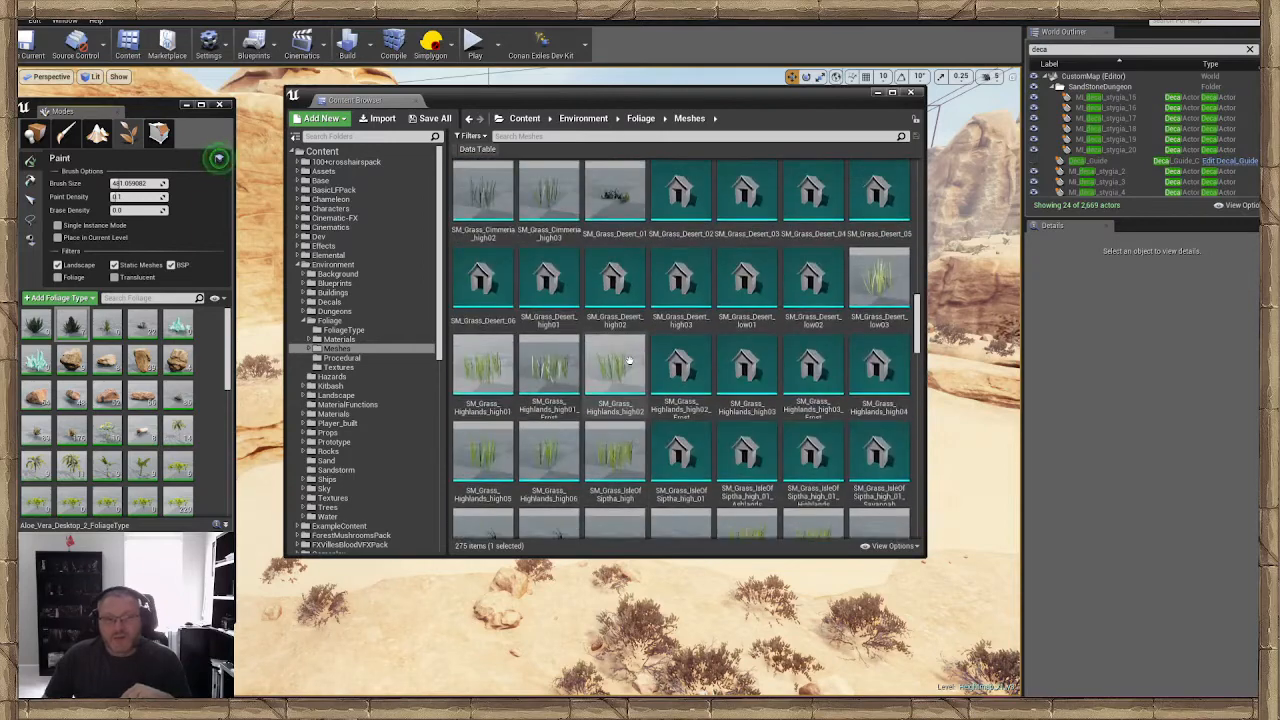
pyautogui.scroll(4, 600, 362)
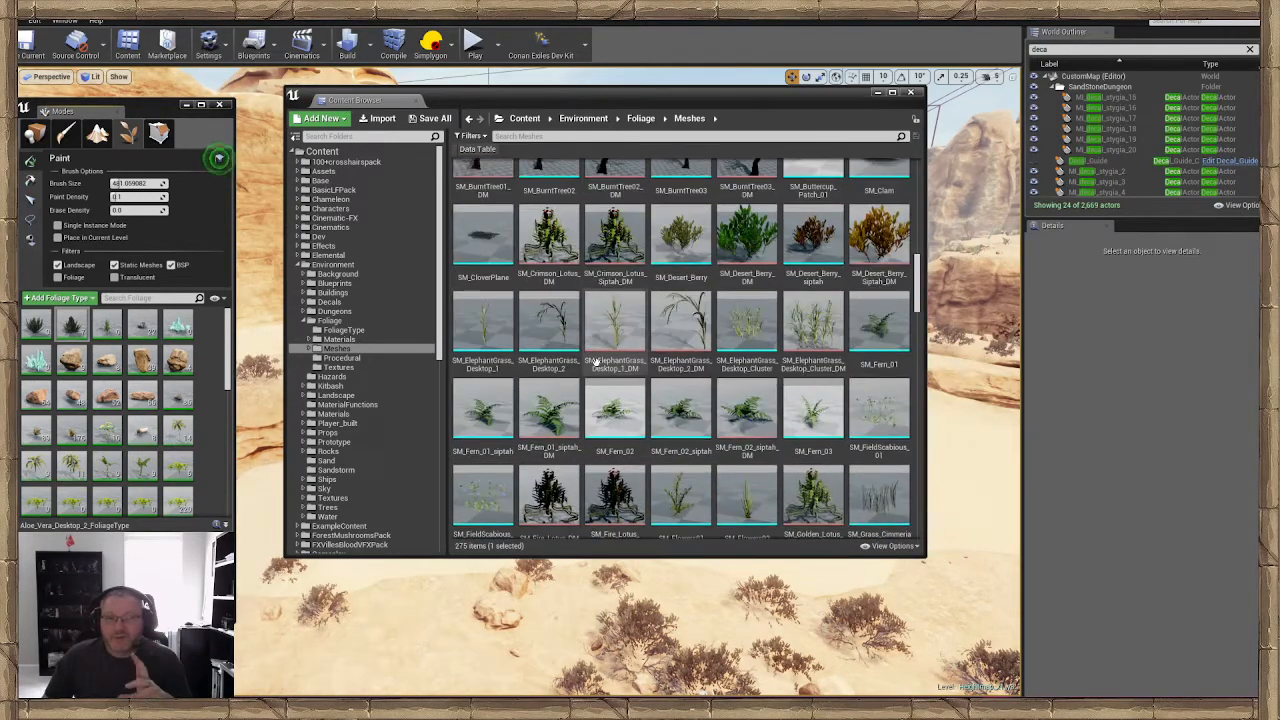
pyautogui.scroll(8, 600, 365)
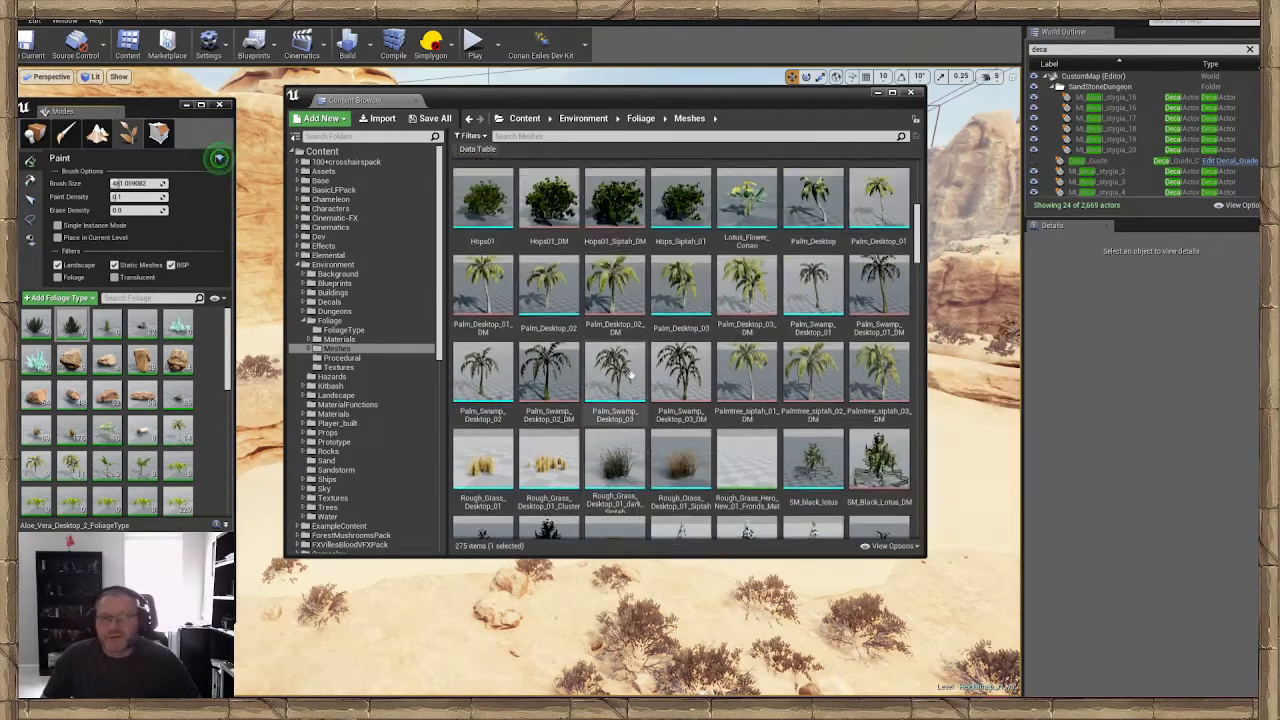
pyautogui.scroll(10, 630, 373)
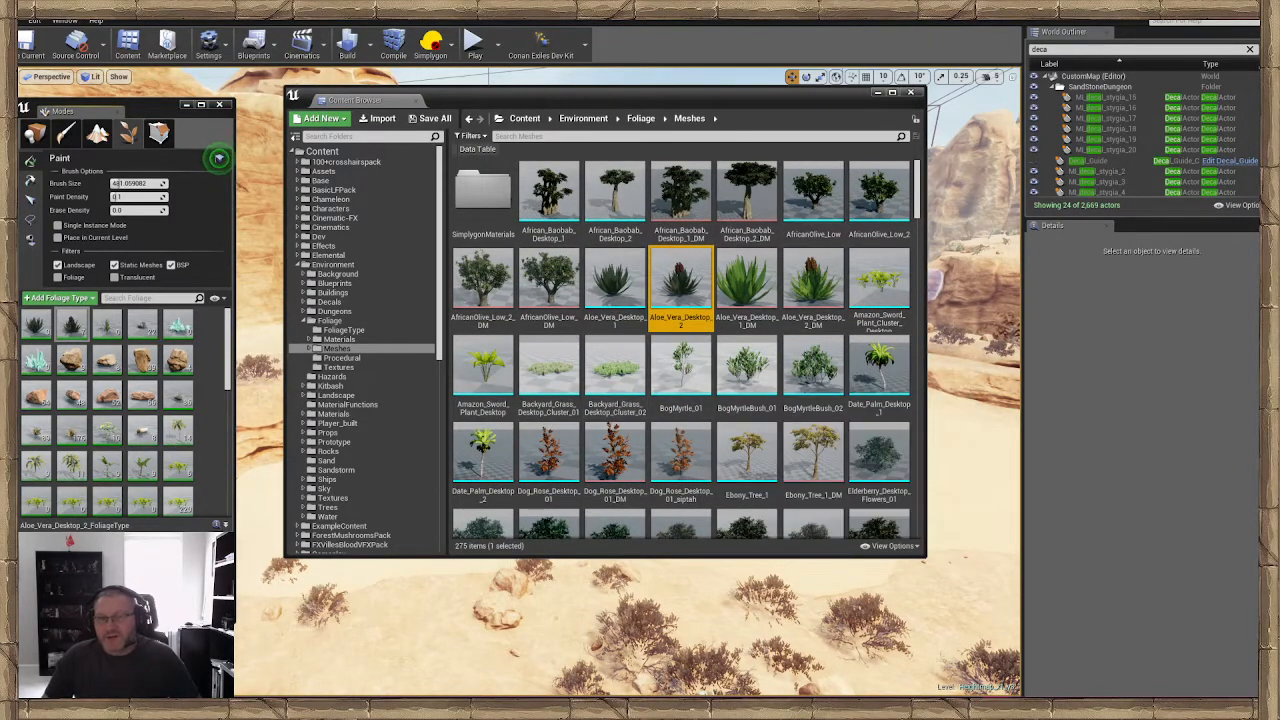
pyautogui.moveTo(660, 100); pyautogui.dragTo(1279, 140)
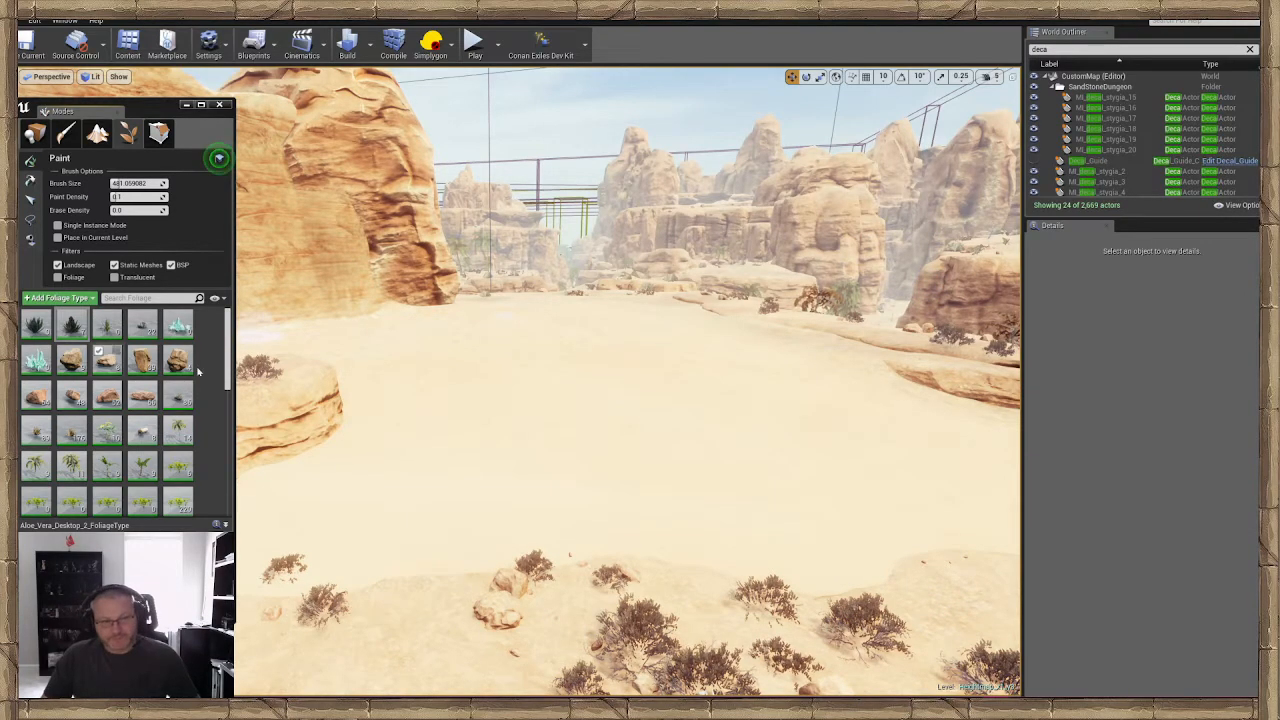
# Try painting a patch with all the active foliage types on the open sand, and undo it
pyautogui.moveTo(513, 343); pyautogui.dragTo(507, 320, button='right')
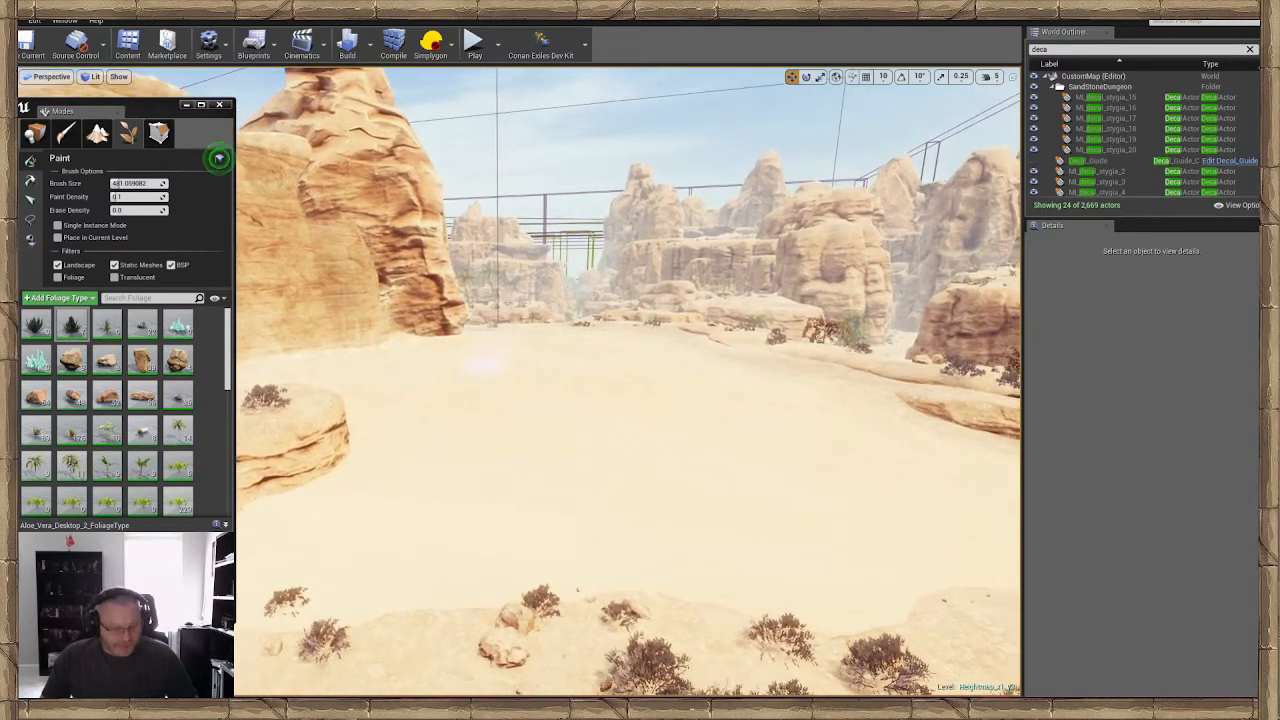
pyautogui.press('w')
pyautogui.moveTo(485, 365); pyautogui.dragTo(516, 449, button='right')
pyautogui.moveTo(655, 435)
pyautogui.mouseDown()
pyautogui.moveTo(595, 450)
pyautogui.moveTo(616, 495)
pyautogui.mouseUp()
pyautogui.press('w')
pyautogui.moveTo(616, 495)
pyautogui.mouseDown(button='right')
pyautogui.moveTo(590, 545)
pyautogui.moveTo(648, 514)
pyautogui.mouseUp(button='right')
pyautogui.press('s')
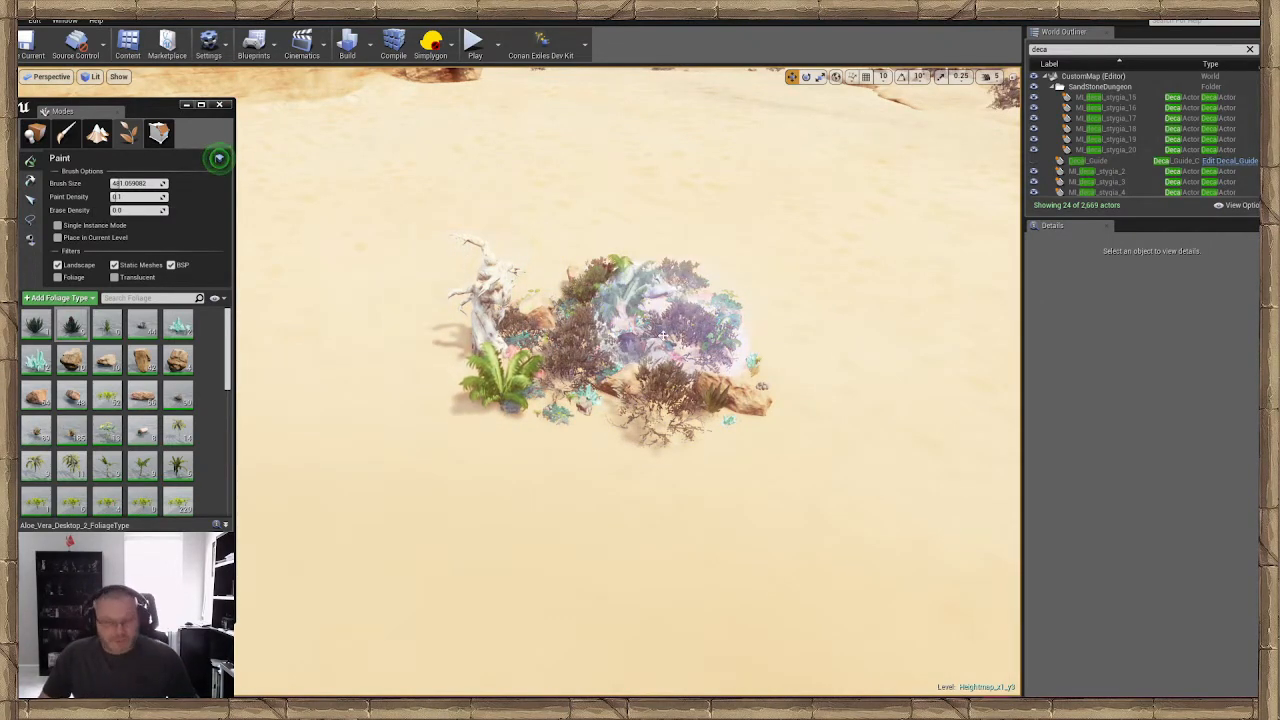
pyautogui.hotkey('ctrl', 'z')
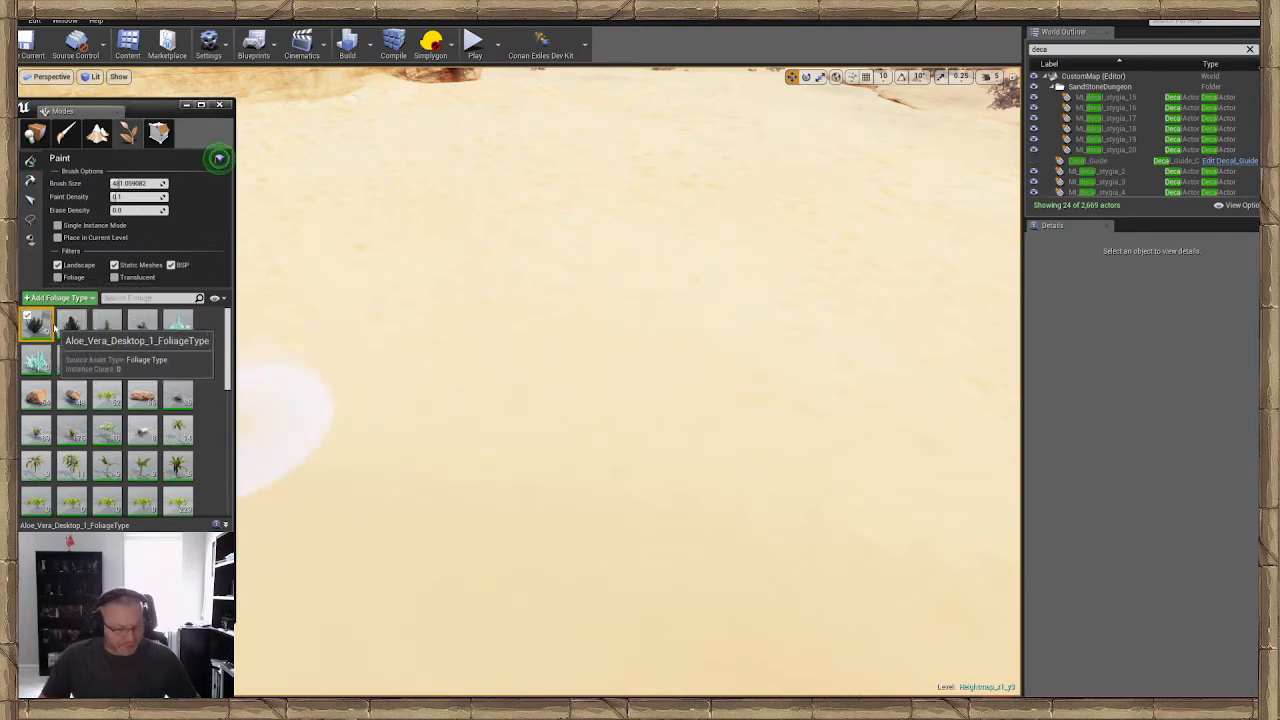
# Select every foliage type in the palette and deactivate them all for painting
pyautogui.scroll(-10, 110, 420)
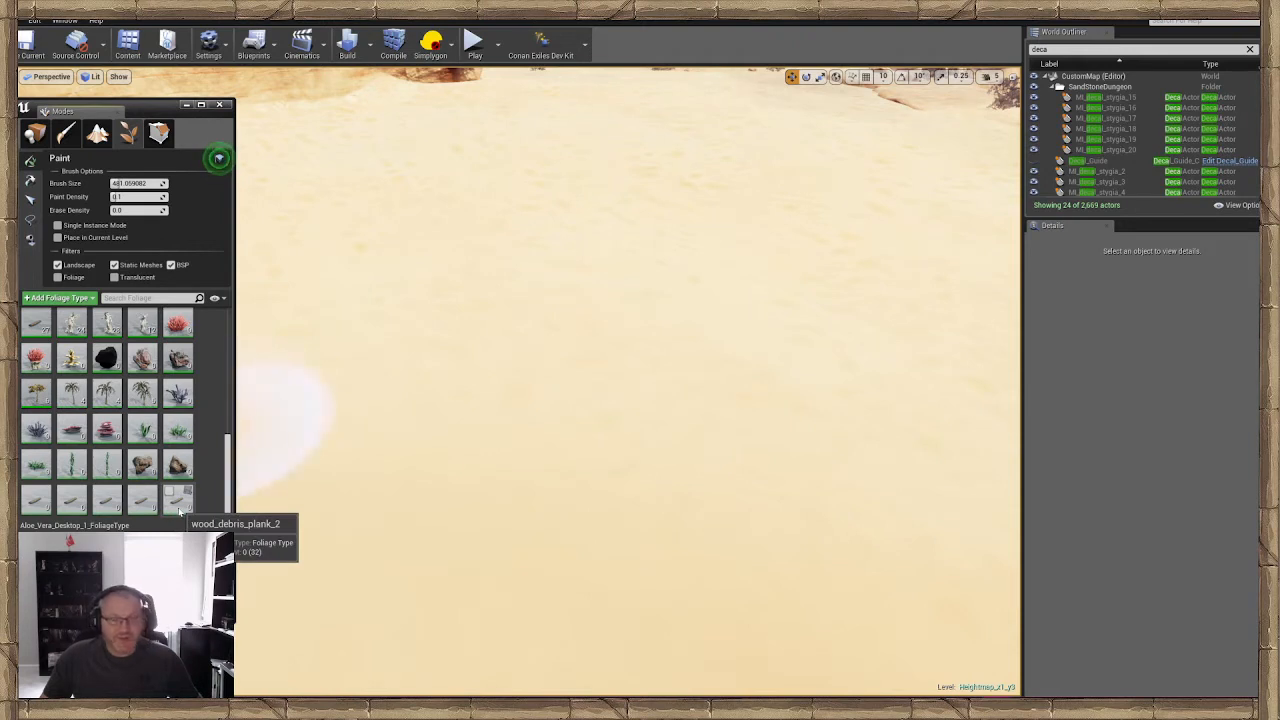
pyautogui.hotkey('ctrl', 'a')
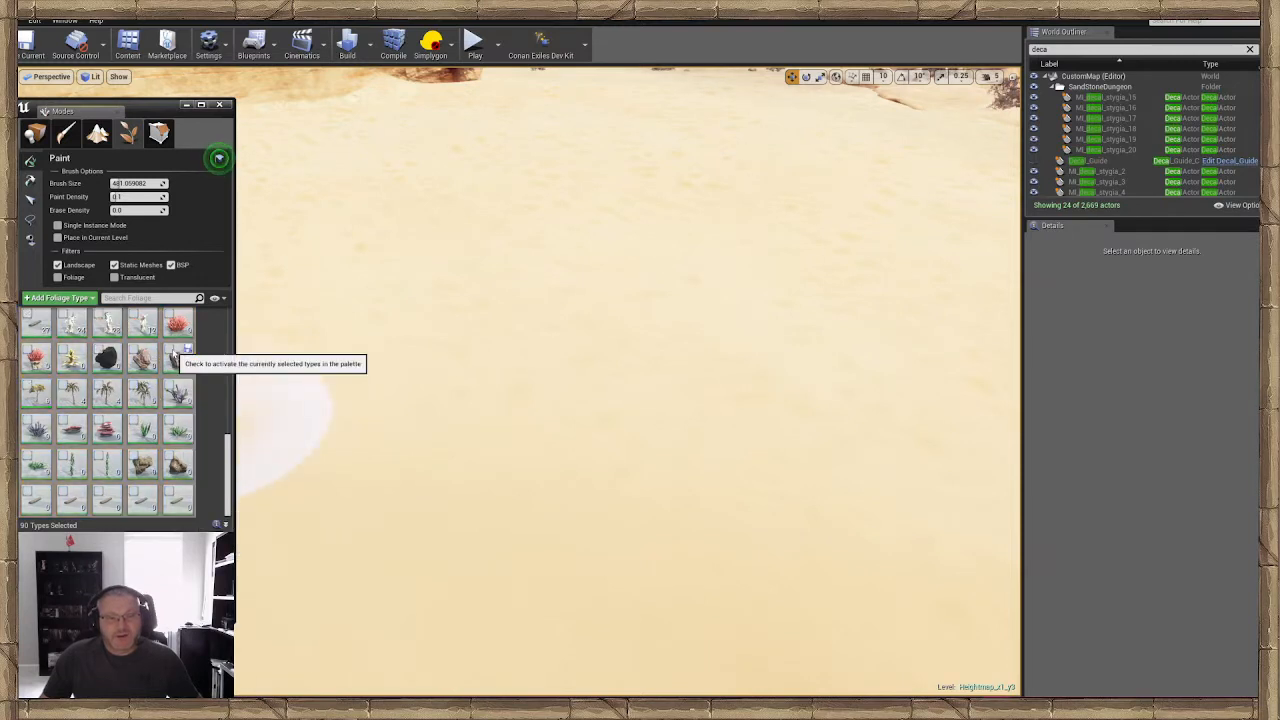
pyautogui.click(210, 371)
pyautogui.scroll(10, 210, 371)
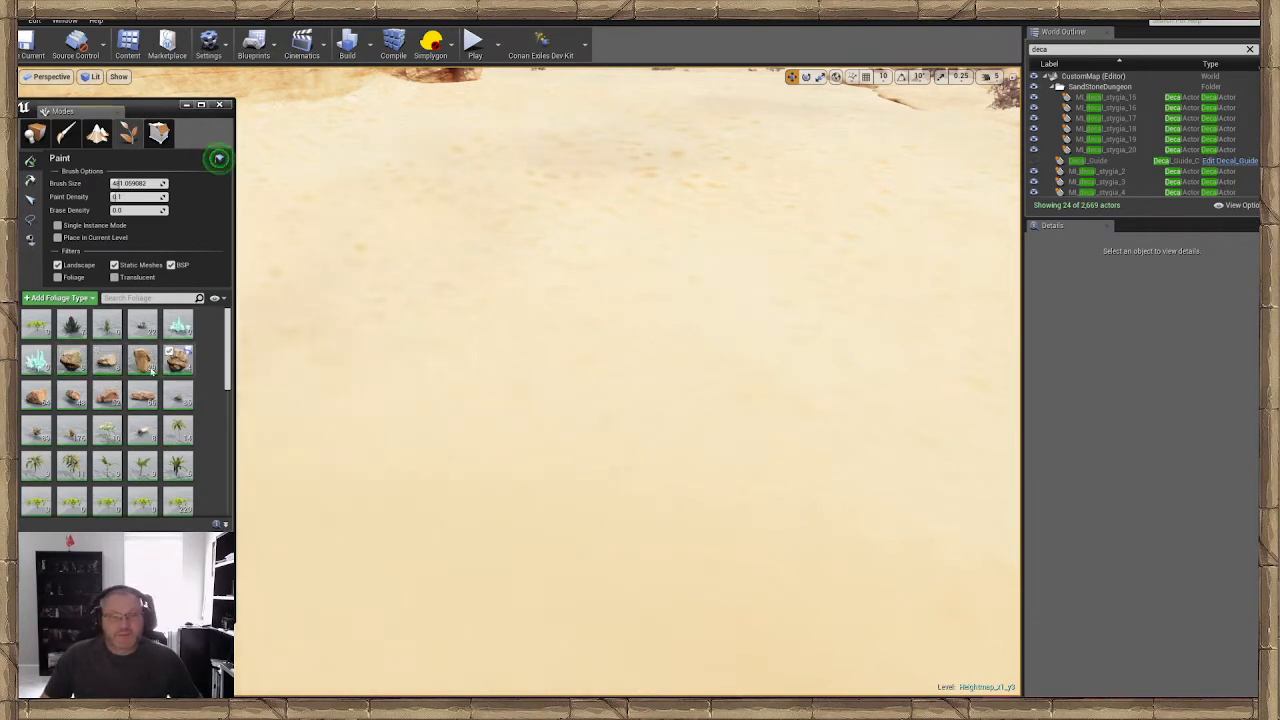
# Select Desert_rock_small01_FoliageType together with the small-pebble type at the end of its row, and activate both for painting
pyautogui.click(36, 396)
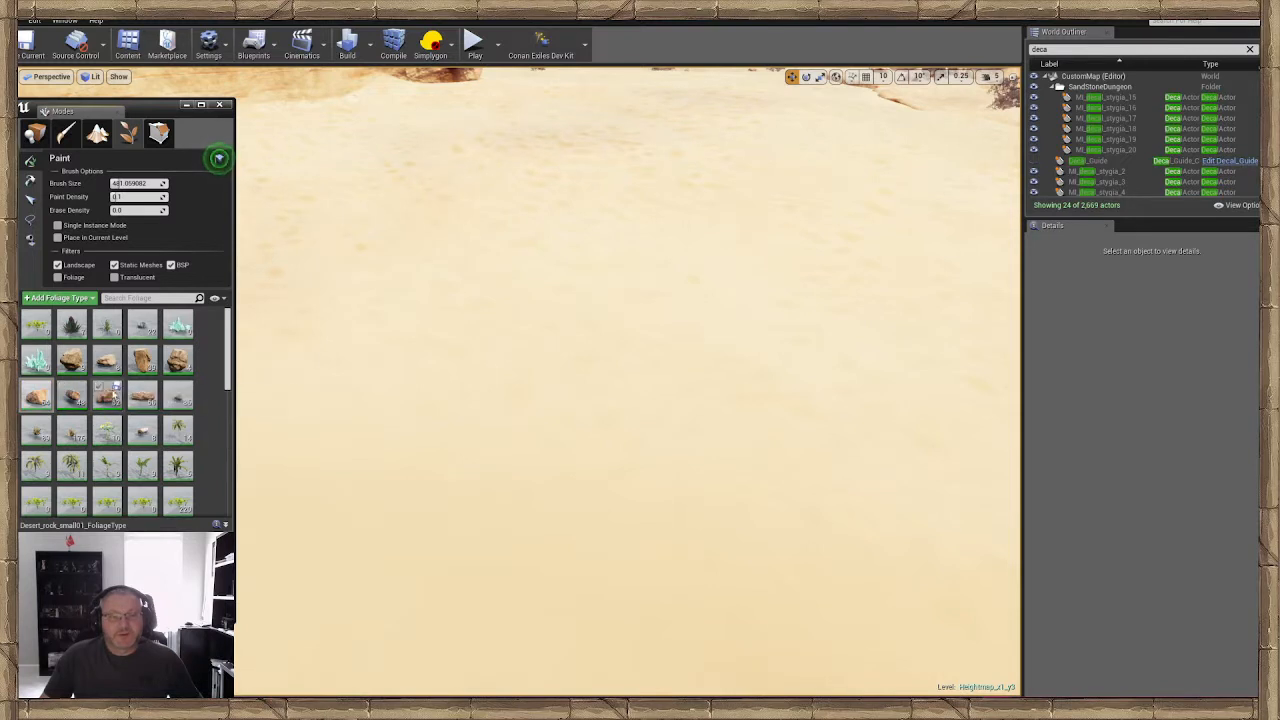
pyautogui.click(169, 387)
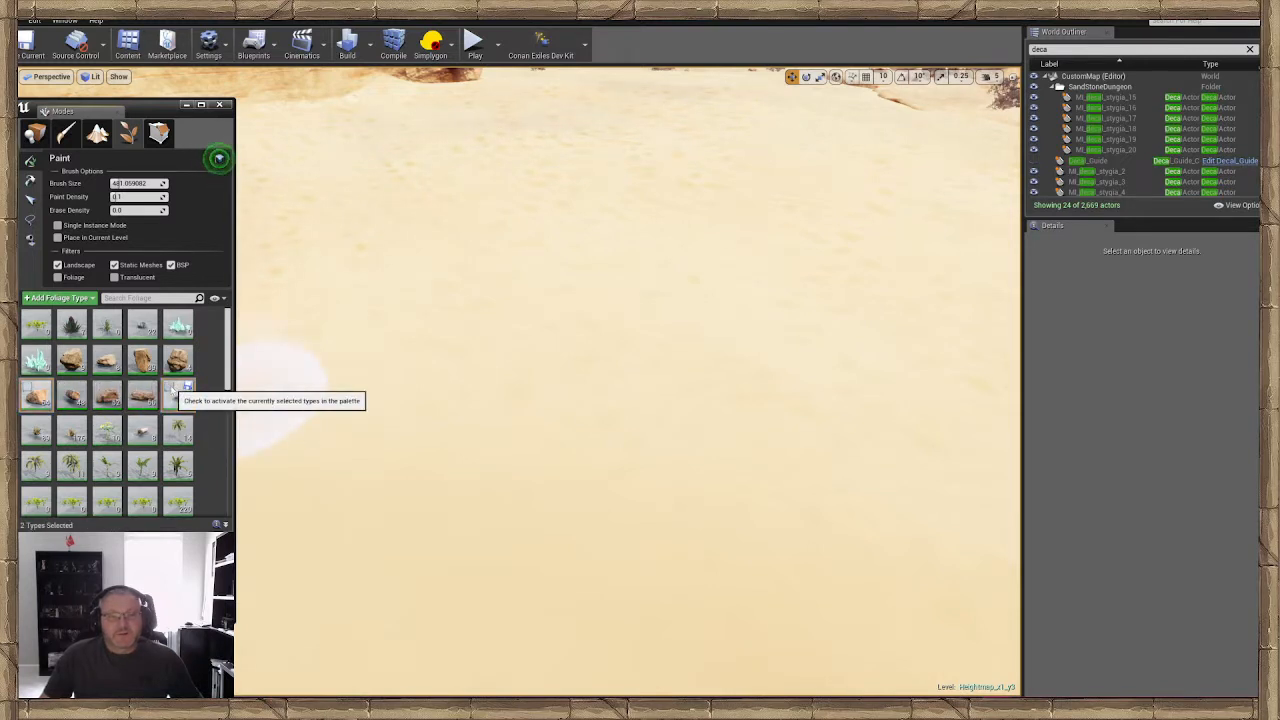
pyautogui.click(115, 397)
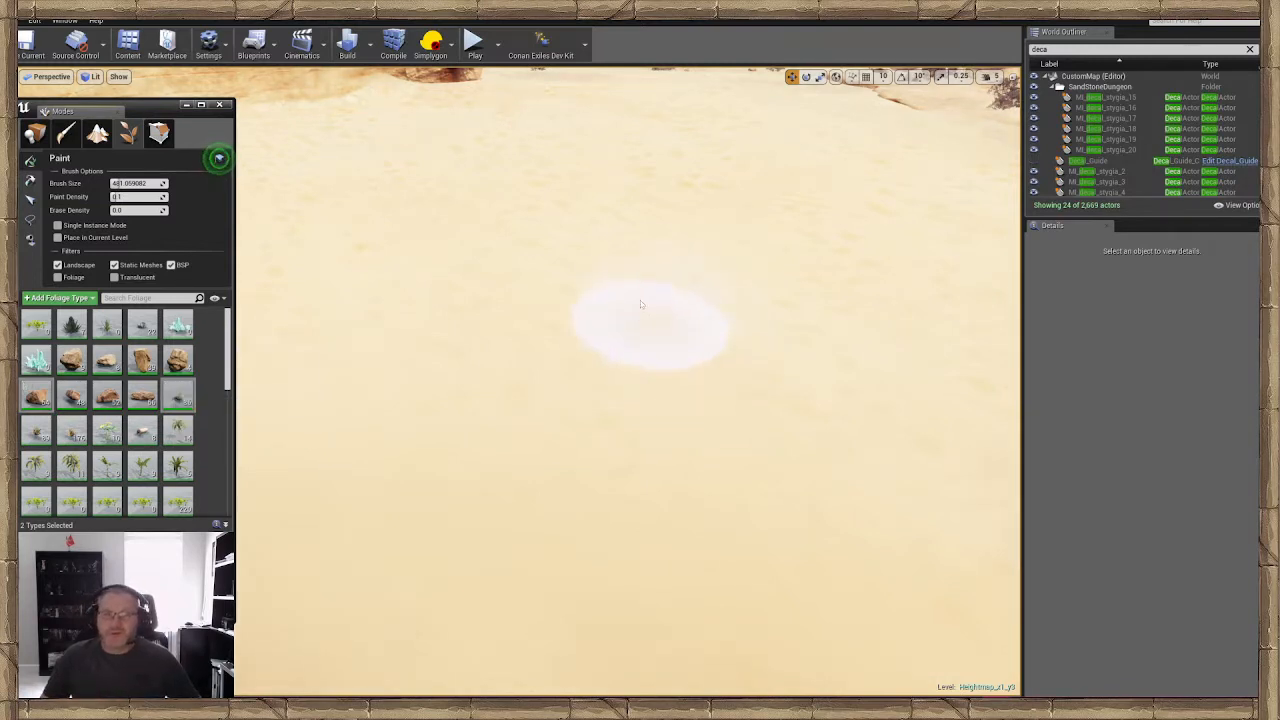
# Paint several overlapping patches of desert rocks and pebbles across the bare sand with the two active foliage types
pyautogui.moveTo(640, 292)
pyautogui.mouseDown()
pyautogui.moveTo(729, 345)
pyautogui.moveTo(531, 382)
pyautogui.mouseUp()
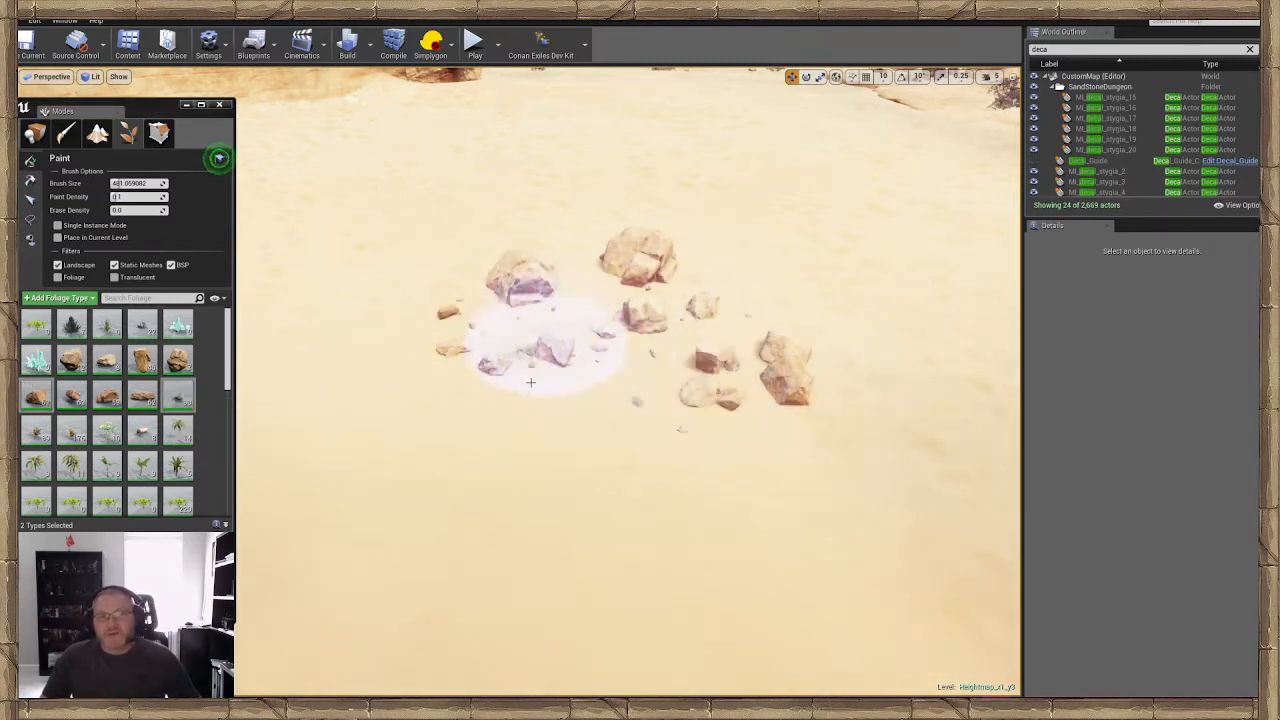
pyautogui.moveTo(531, 382)
pyautogui.mouseDown(button='right')
pyautogui.moveTo(531, 400)
pyautogui.moveTo(531, 340)
pyautogui.moveTo(531, 410)
pyautogui.moveTo(540, 405)
pyautogui.mouseUp(button='right')
pyautogui.moveTo(677, 465)
pyautogui.mouseDown()
pyautogui.moveTo(770, 235)
pyautogui.moveTo(530, 195)
pyautogui.moveTo(806, 314)
pyautogui.mouseUp()
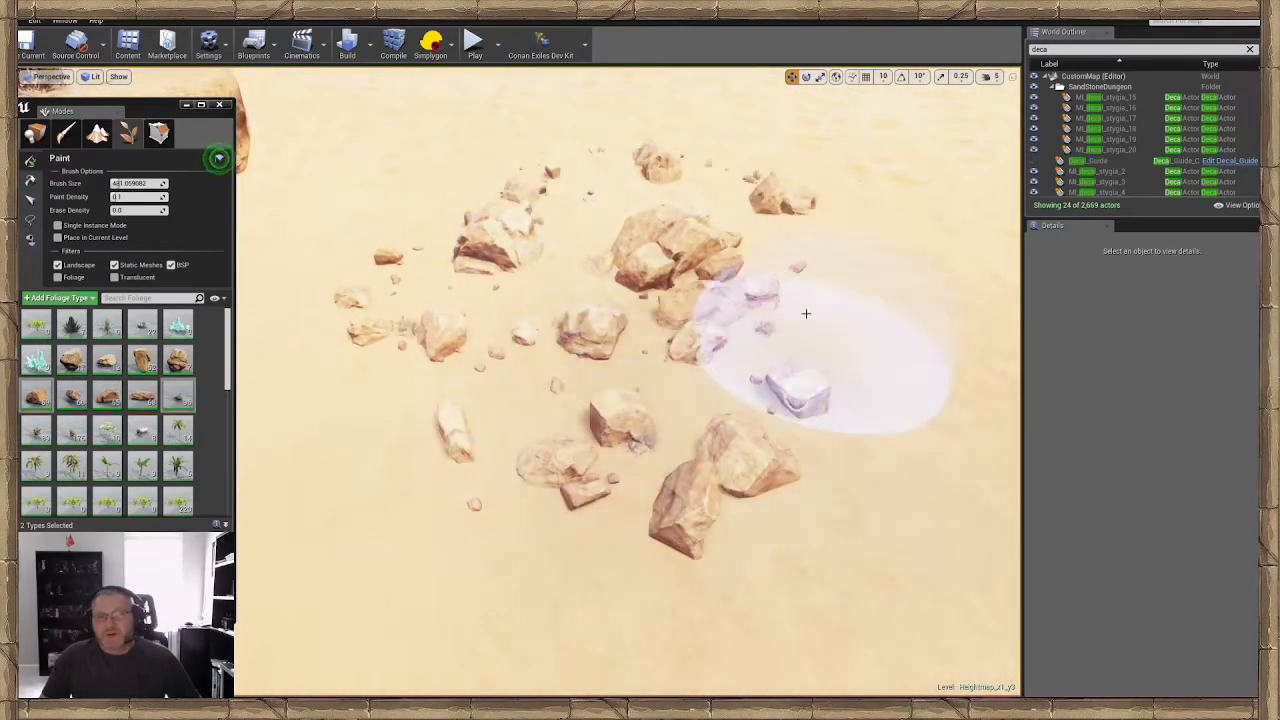
pyautogui.moveTo(857, 400); pyautogui.dragTo(614, 394, button='right')
pyautogui.moveTo(614, 394); pyautogui.dragTo(613, 387)
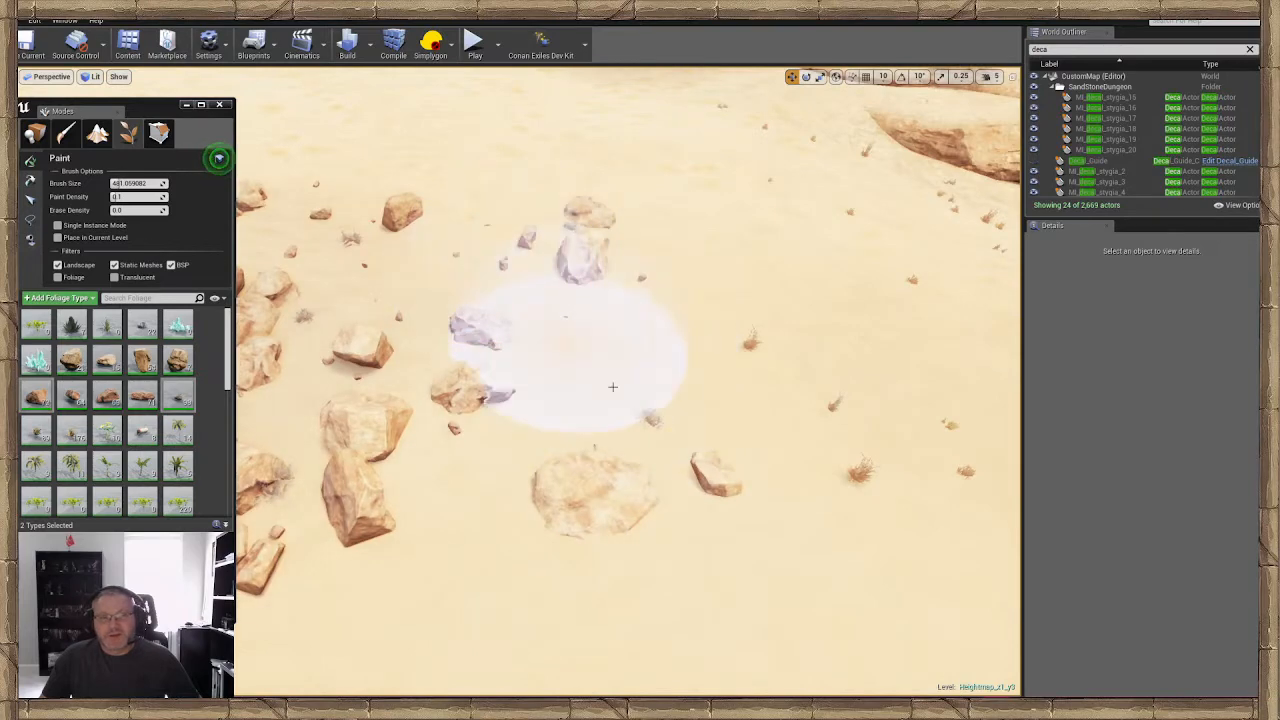
pyautogui.moveTo(613, 387)
pyautogui.mouseDown(button='right')
pyautogui.moveTo(578, 478)
pyautogui.moveTo(560, 484)
pyautogui.mouseUp(button='right')
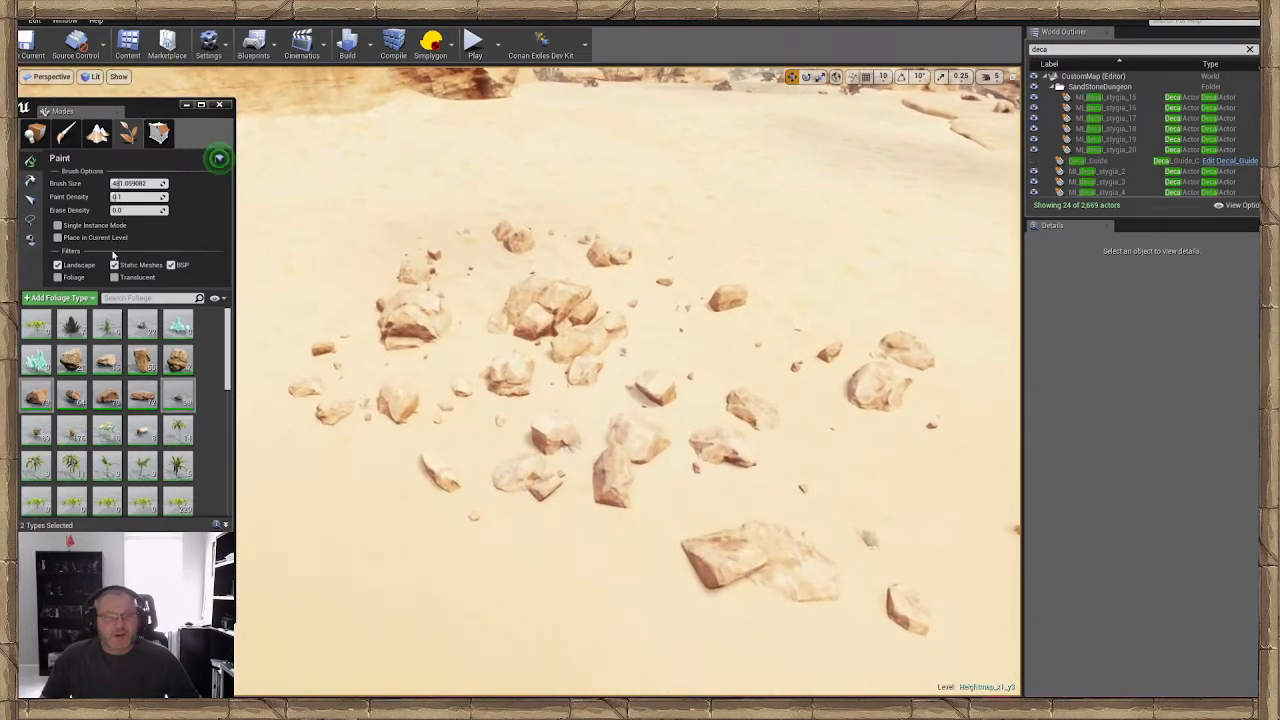
# Lasso-select all the painted desert rocks and pebbles on the sand and delete them
pyautogui.click(29, 226)
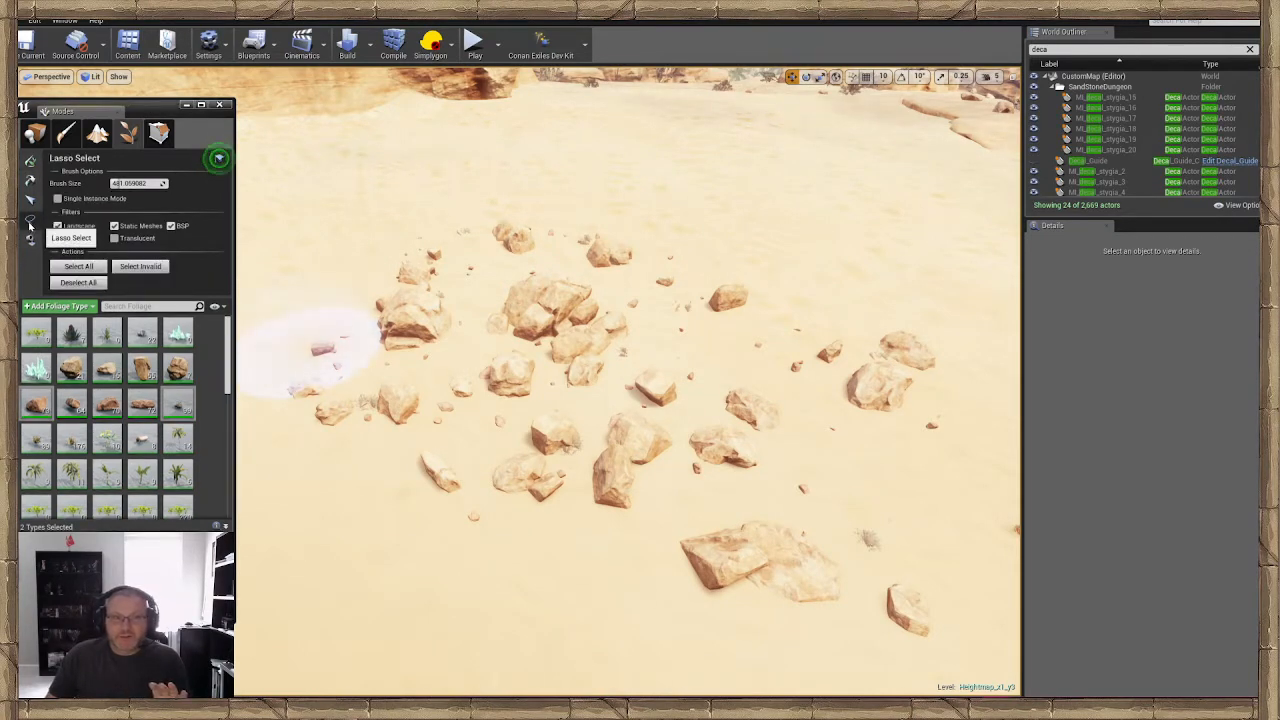
pyautogui.moveTo(550, 310)
pyautogui.mouseDown()
pyautogui.moveTo(400, 400)
pyautogui.moveTo(430, 380)
pyautogui.moveTo(525, 510)
pyautogui.mouseUp()
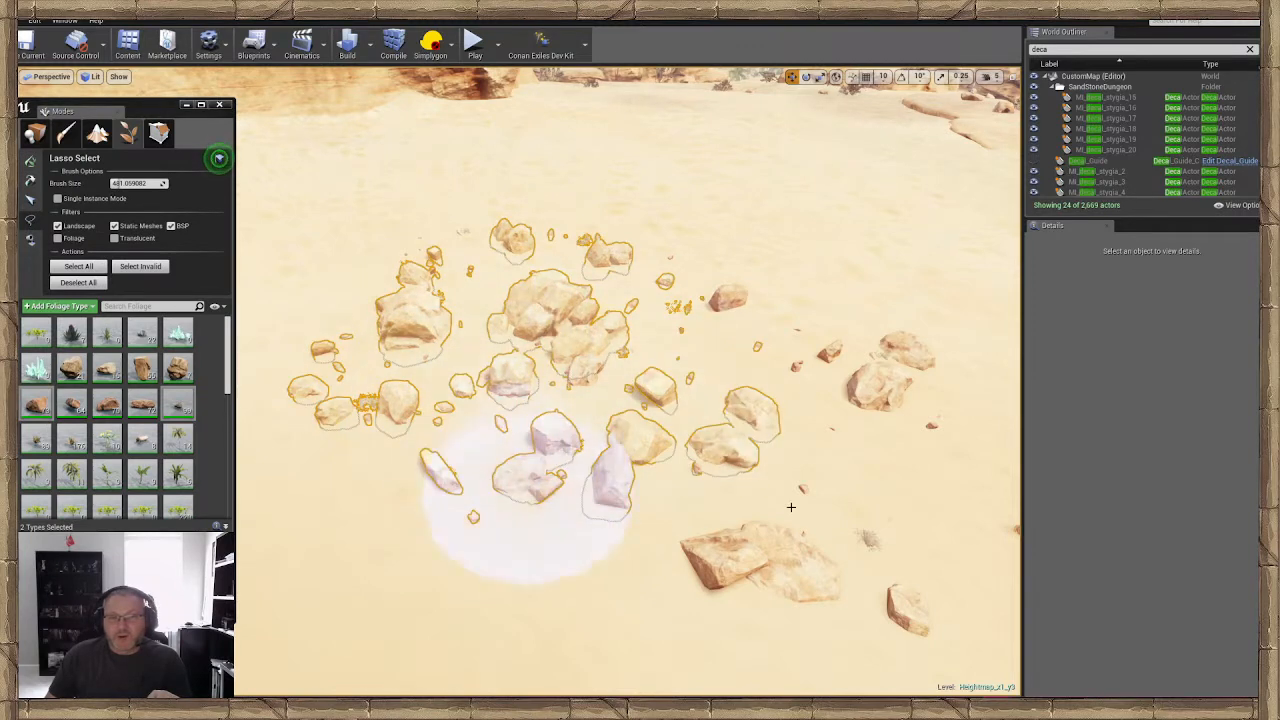
pyautogui.moveTo(791, 507); pyautogui.dragTo(761, 479)
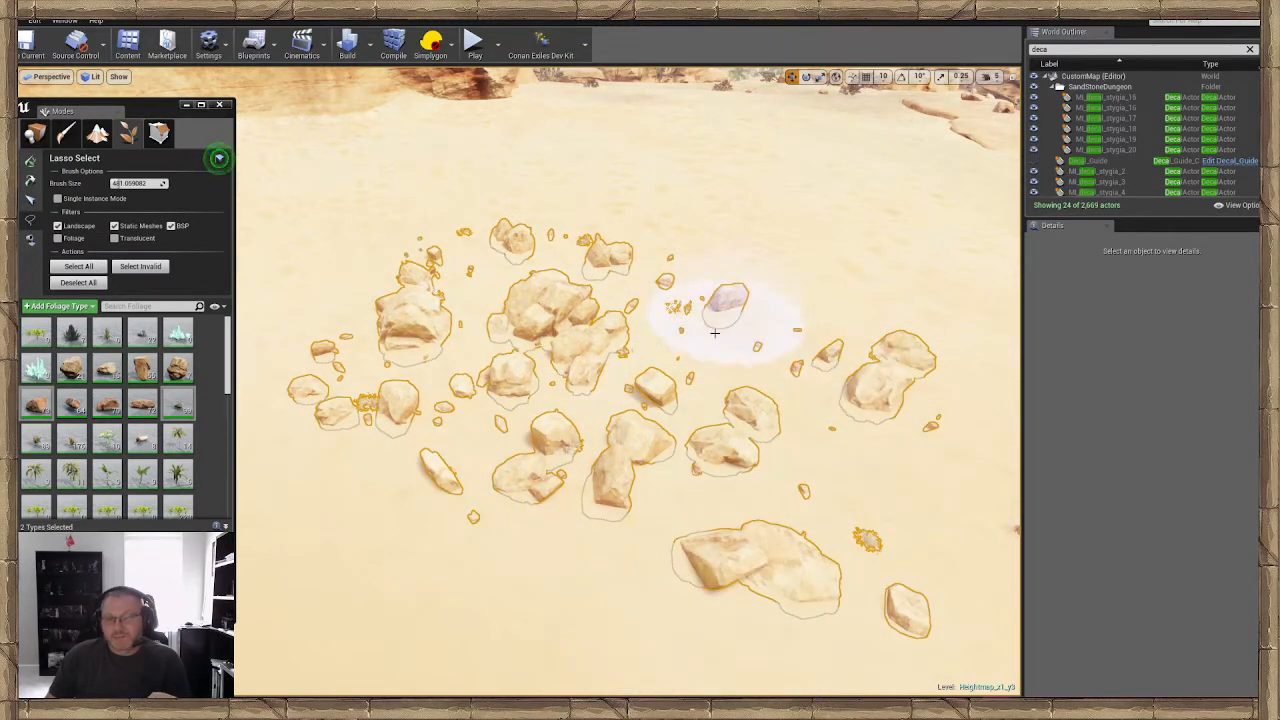
pyautogui.press('Delete')
# Paint a mixed patch of rocks, pebbles and desert plants on the bare sand with the active foliage types
pyautogui.moveTo(690, 380); pyautogui.dragTo(728, 514, button='right')
pyautogui.moveTo(509, 306); pyautogui.dragTo(516, 322, button='right')
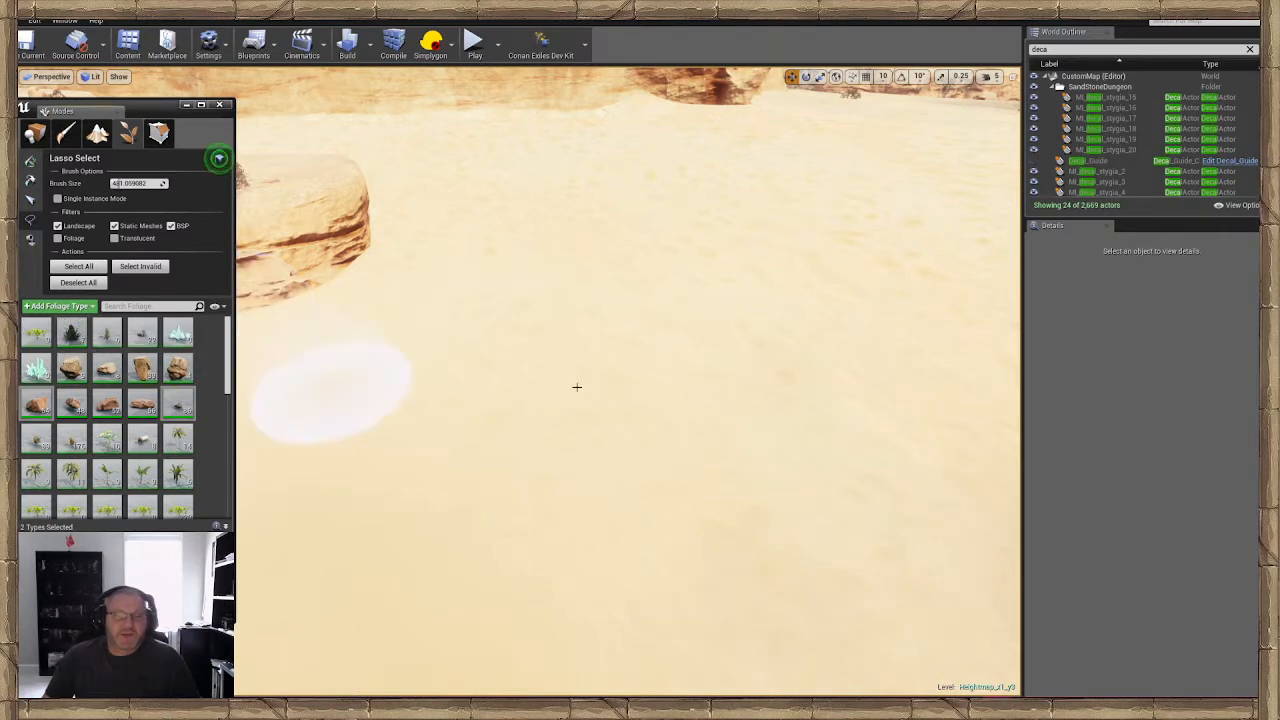
pyautogui.moveTo(652, 317); pyautogui.dragTo(534, 369, button='right')
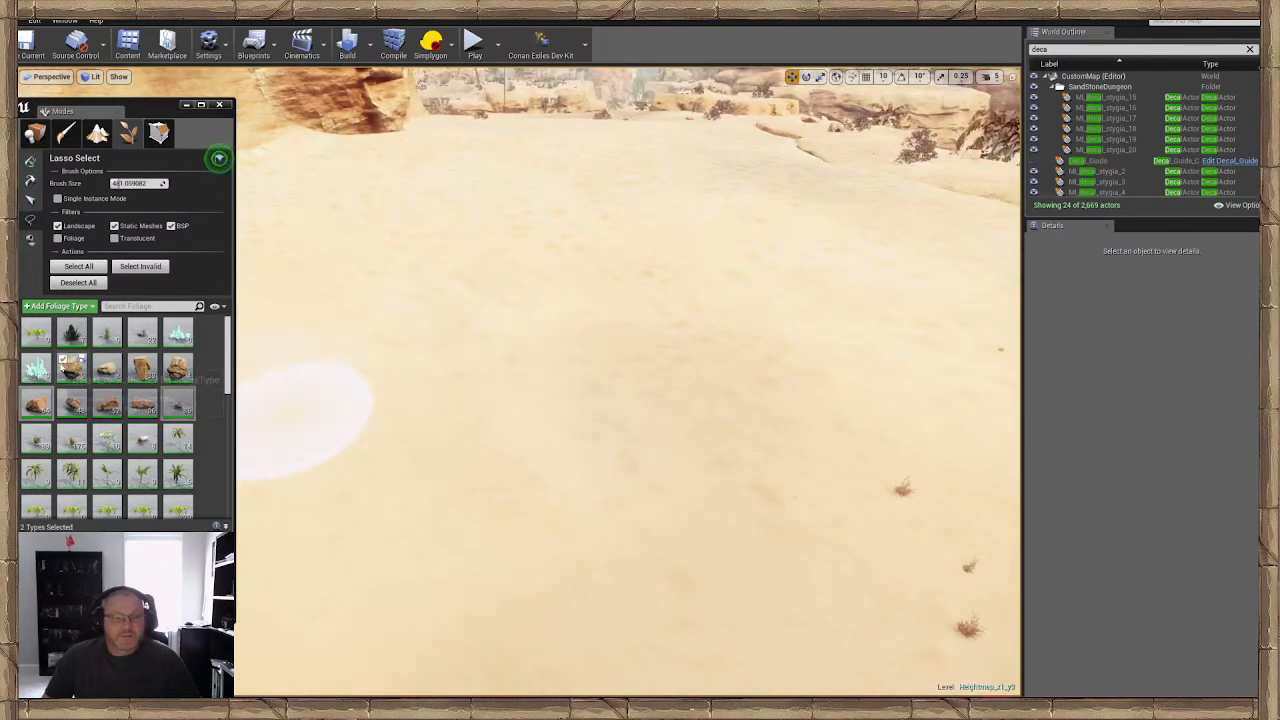
pyautogui.click(30, 160)
pyautogui.moveTo(623, 300)
pyautogui.mouseDown()
pyautogui.moveTo(680, 337)
pyautogui.moveTo(643, 529)
pyautogui.moveTo(572, 292)
pyautogui.moveTo(382, 381)
pyautogui.mouseUp()
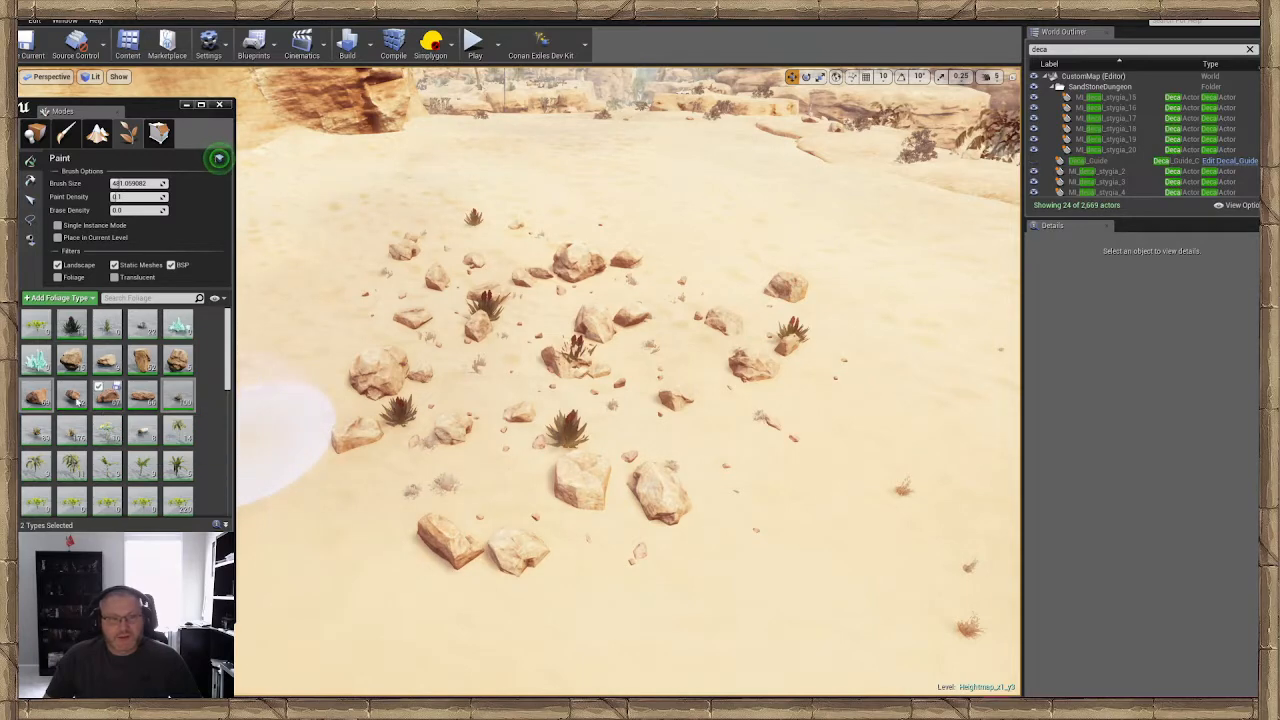
# Select the seven desert rock foliage types, from Desert_rock_sharp_01_FoliageType to Desert_rock_small04_FoliageType, and deactivate them all
pyautogui.click(72, 362)
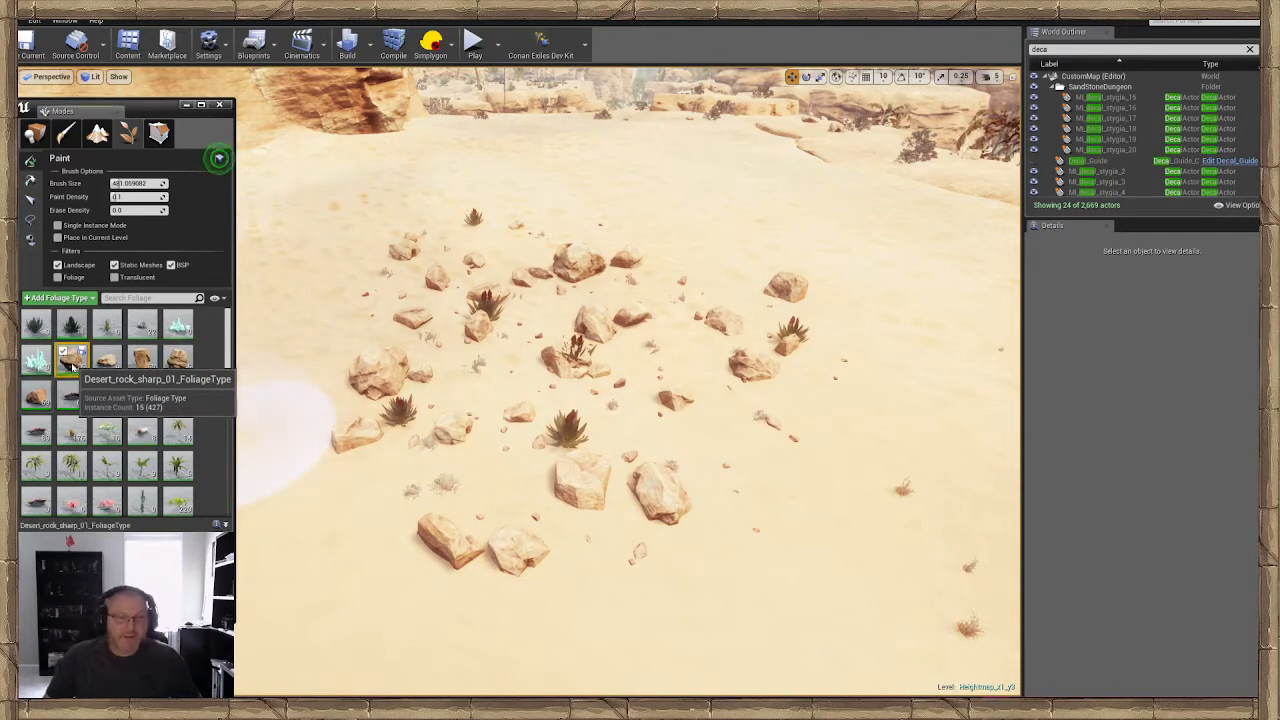
pyautogui.keyDown('ctrl'); pyautogui.click(114, 363); pyautogui.keyUp('ctrl')
pyautogui.keyDown('ctrl'); pyautogui.click(145, 363); pyautogui.keyUp('ctrl')
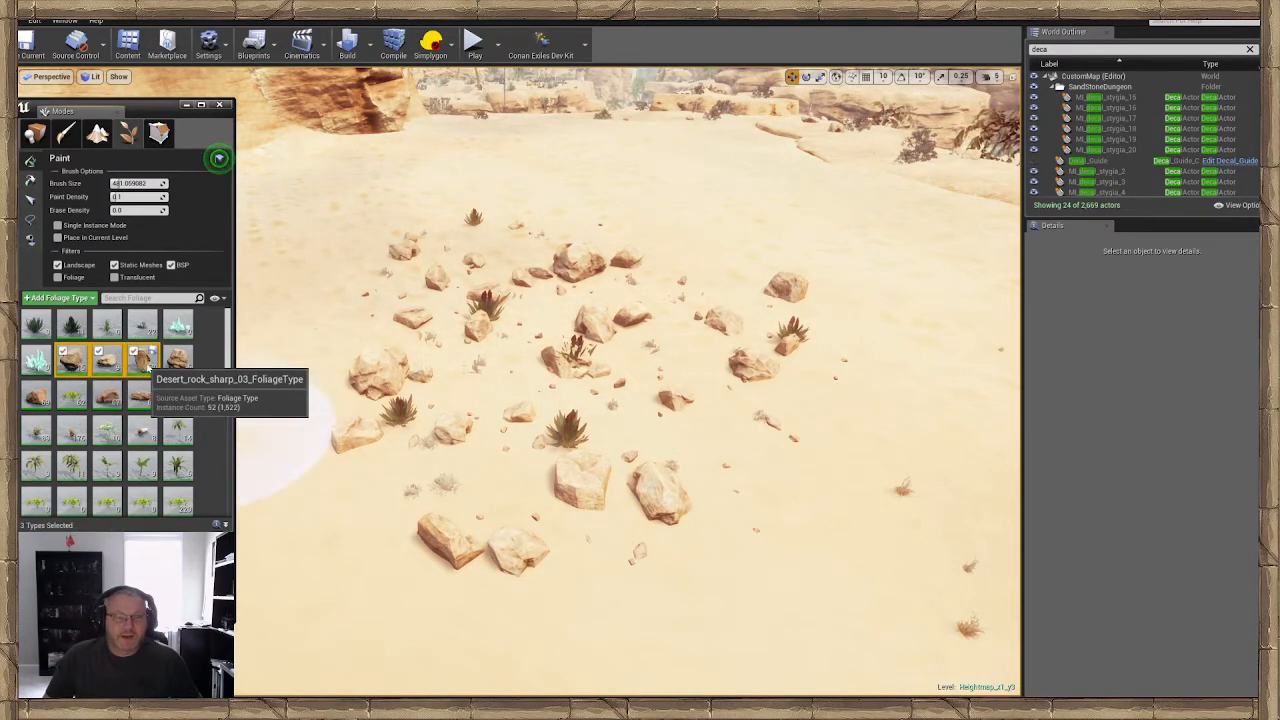
pyautogui.keyDown('ctrl'); pyautogui.click(174, 363); pyautogui.keyUp('ctrl')
pyautogui.keyDown('ctrl'); pyautogui.click(36, 396); pyautogui.keyUp('ctrl')
pyautogui.keyDown('ctrl'); pyautogui.click(107, 396); pyautogui.keyUp('ctrl')
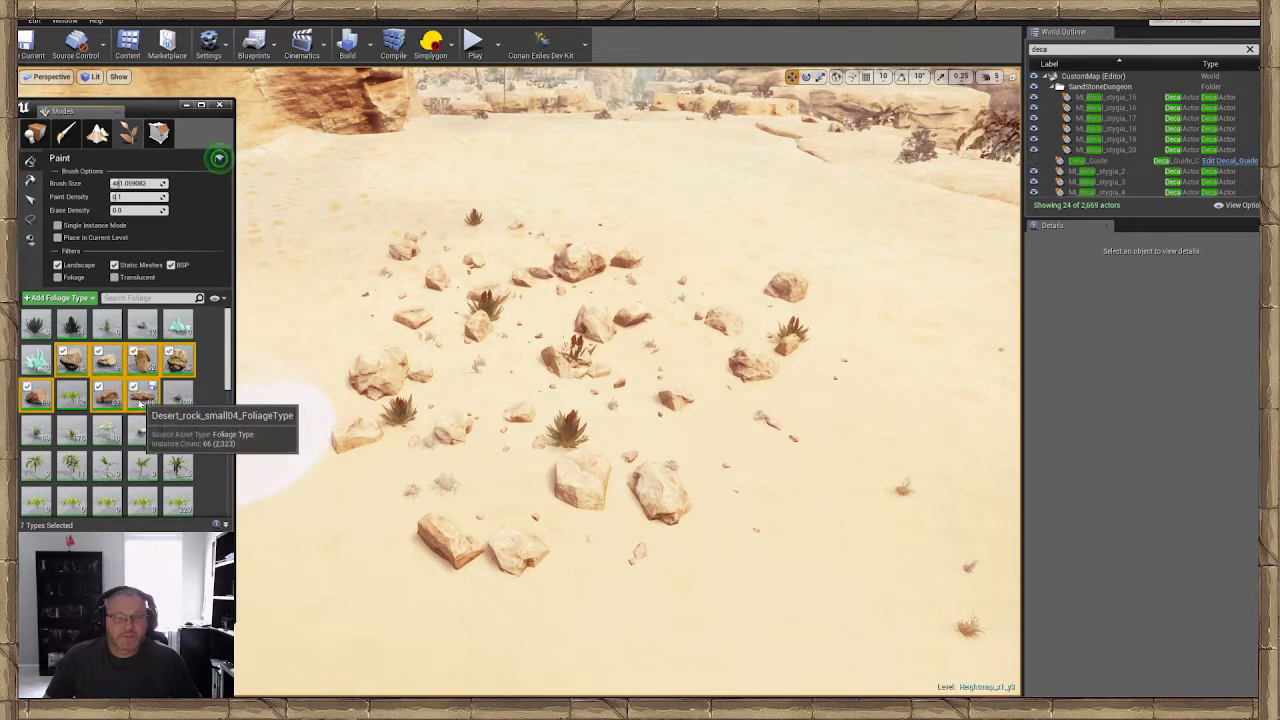
pyautogui.keyDown('ctrl'); pyautogui.click(140, 395); pyautogui.keyUp('ctrl')
pyautogui.click(219, 157)
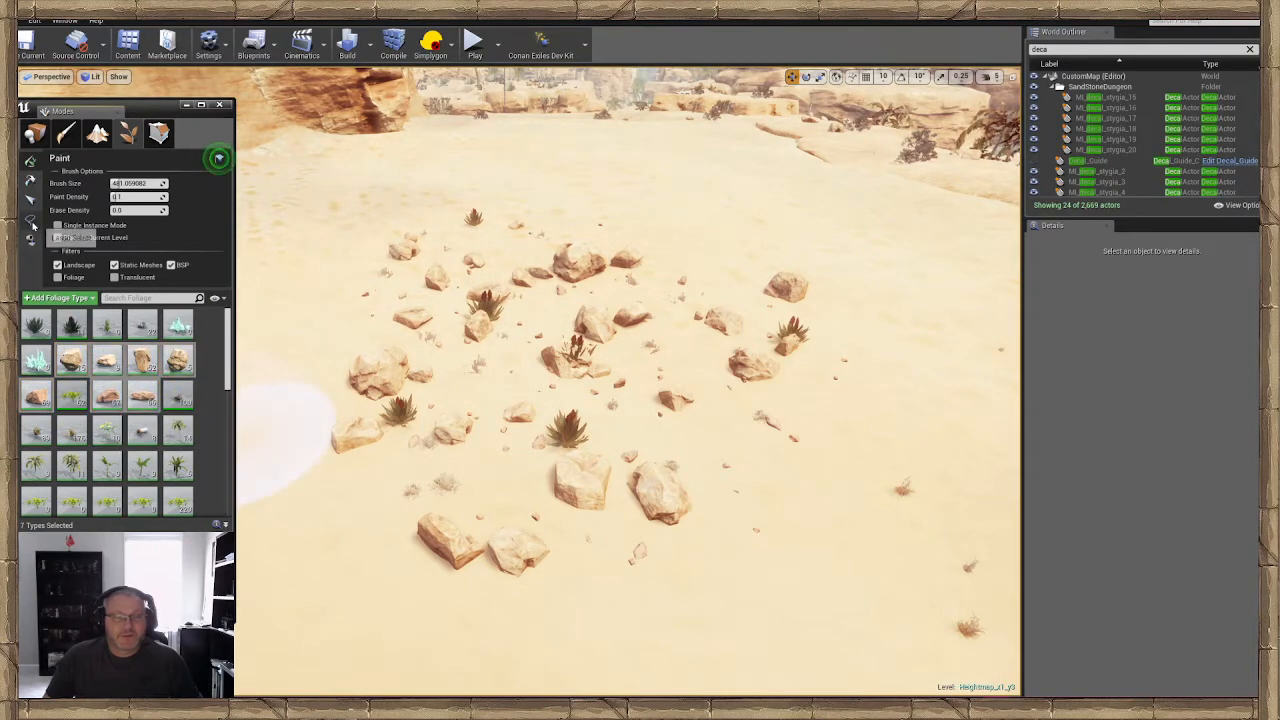
# Lasso across the painted patch to select only the plants among the rocks, and delete them
pyautogui.click(32, 224)
pyautogui.moveTo(400, 410)
pyautogui.mouseDown()
pyautogui.moveTo(490, 320)
pyautogui.moveTo(483, 391)
pyautogui.mouseUp()
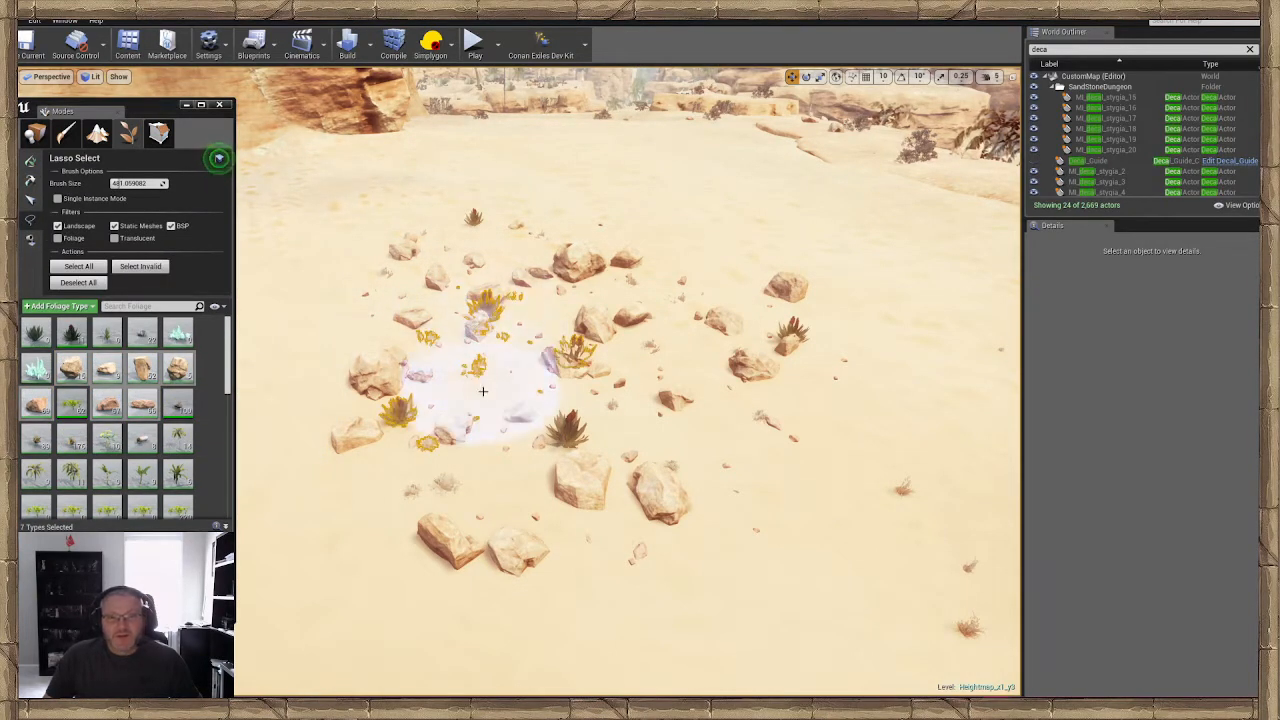
pyautogui.moveTo(592, 332)
pyautogui.mouseDown()
pyautogui.moveTo(771, 329)
pyautogui.moveTo(533, 252)
pyautogui.mouseUp()
pyautogui.moveTo(641, 410)
pyautogui.mouseDown()
pyautogui.moveTo(571, 432)
pyautogui.moveTo(738, 299)
pyautogui.mouseUp()
pyautogui.moveTo(570, 435)
pyautogui.mouseDown()
pyautogui.moveTo(714, 400)
pyautogui.moveTo(491, 354)
pyautogui.mouseUp()
pyautogui.press('Delete')
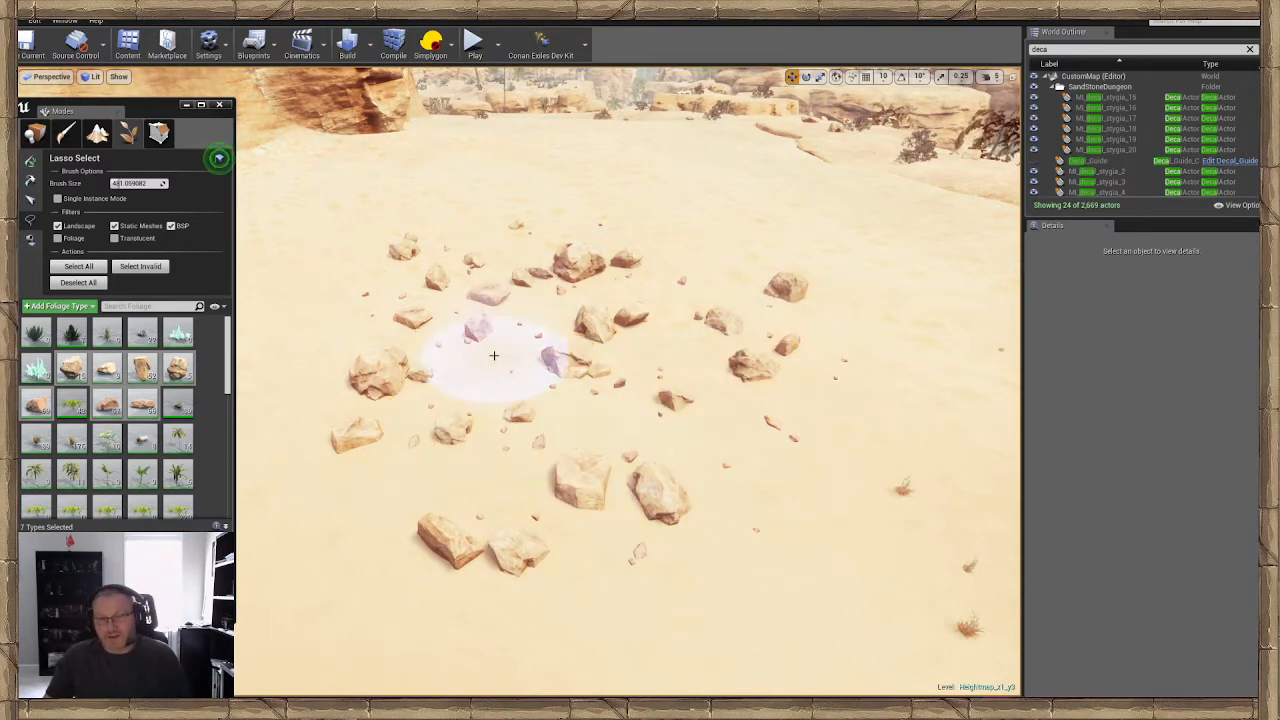
# Select the foliage types from Desert_rock_sharp_01 through Desert_rock_small04, reactivate them together, and clear the palette selection
pyautogui.press('w')
pyautogui.moveTo(524, 352)
pyautogui.mouseDown(button='right')
pyautogui.moveTo(524, 325)
pyautogui.moveTo(513, 380)
pyautogui.mouseUp(button='right')
pyautogui.press('s')
pyautogui.press('s')
pyautogui.moveTo(590, 380)
pyautogui.mouseDown(button='right')
pyautogui.moveTo(510, 372)
pyautogui.moveTo(535, 374)
pyautogui.mouseUp(button='right')
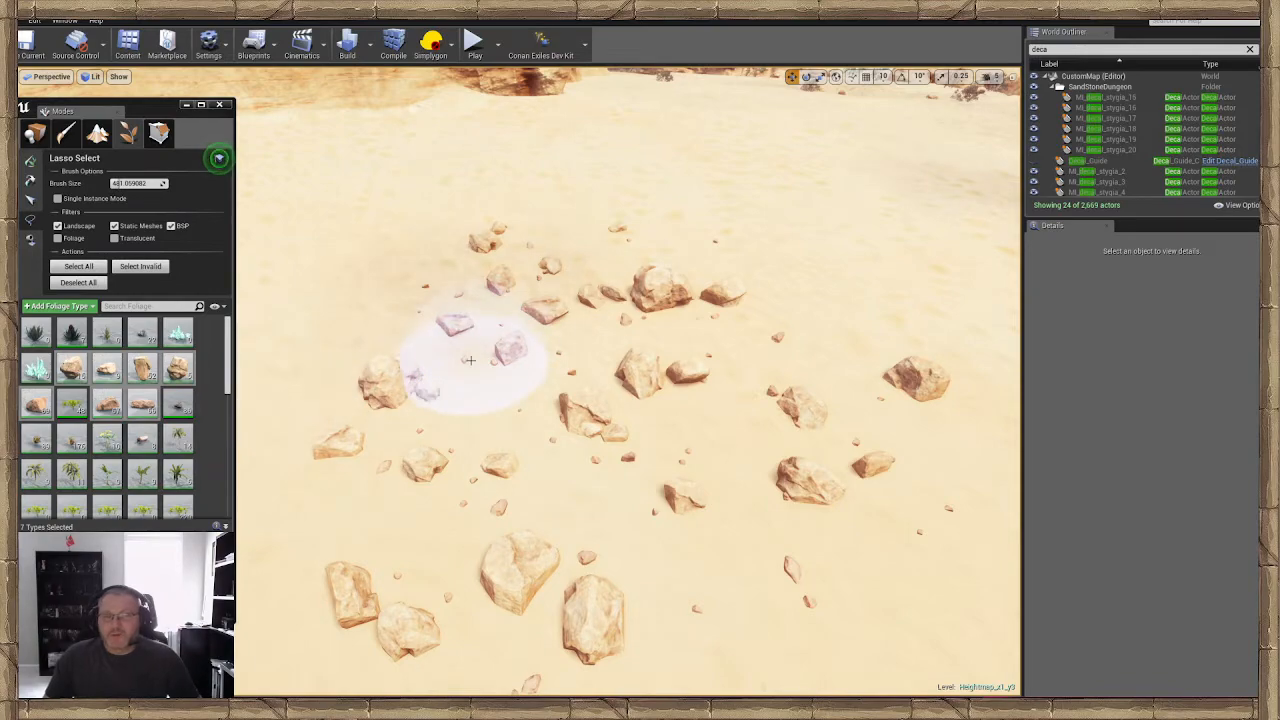
pyautogui.moveTo(459, 372)
pyautogui.mouseDown(button='right')
pyautogui.moveTo(470, 330)
pyautogui.moveTo(460, 400)
pyautogui.moveTo(462, 370)
pyautogui.moveTo(482, 378)
pyautogui.mouseUp(button='right')
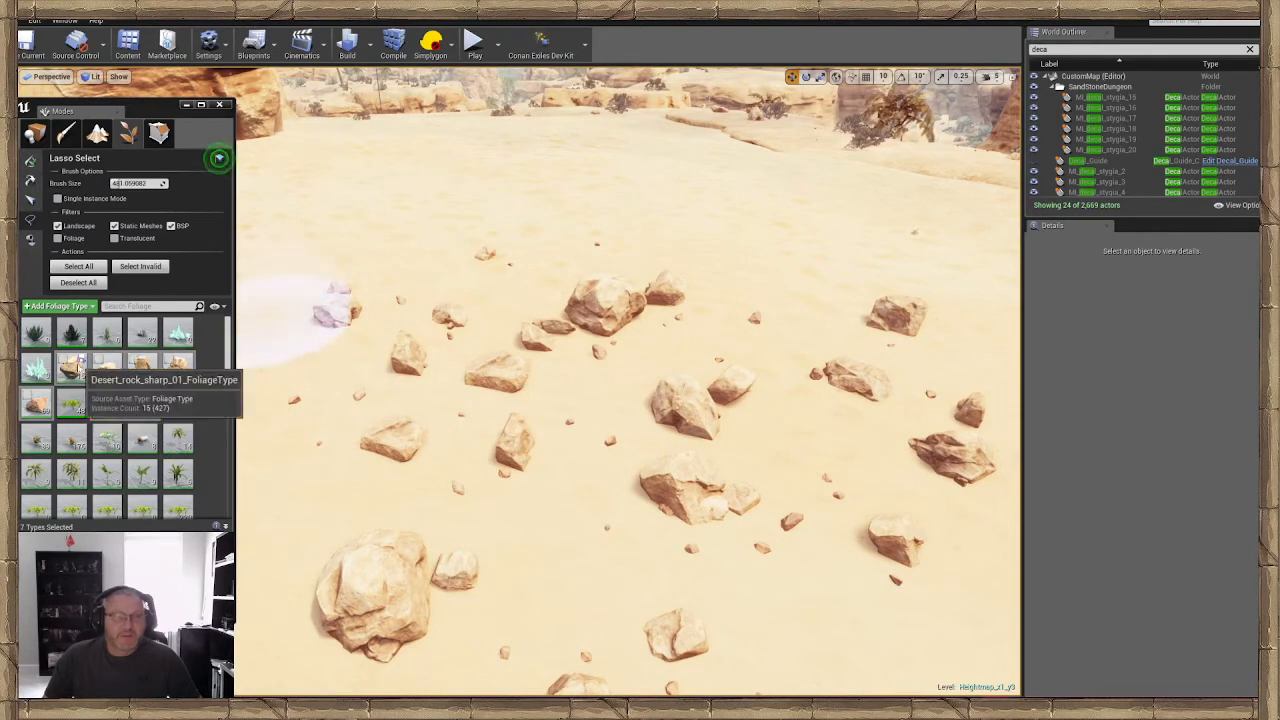
pyautogui.click(71, 368)
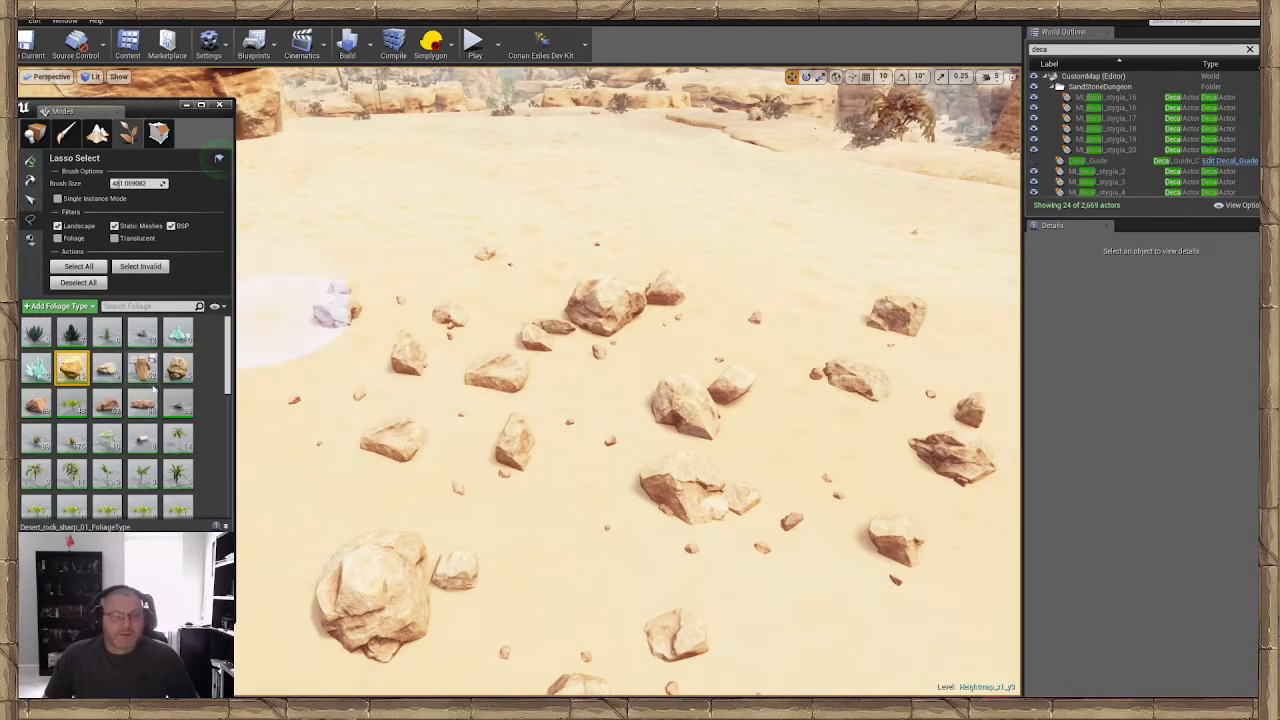
pyautogui.keyDown('shift'); pyautogui.click(150, 410); pyautogui.keyUp('shift')
pyautogui.click(135, 397)
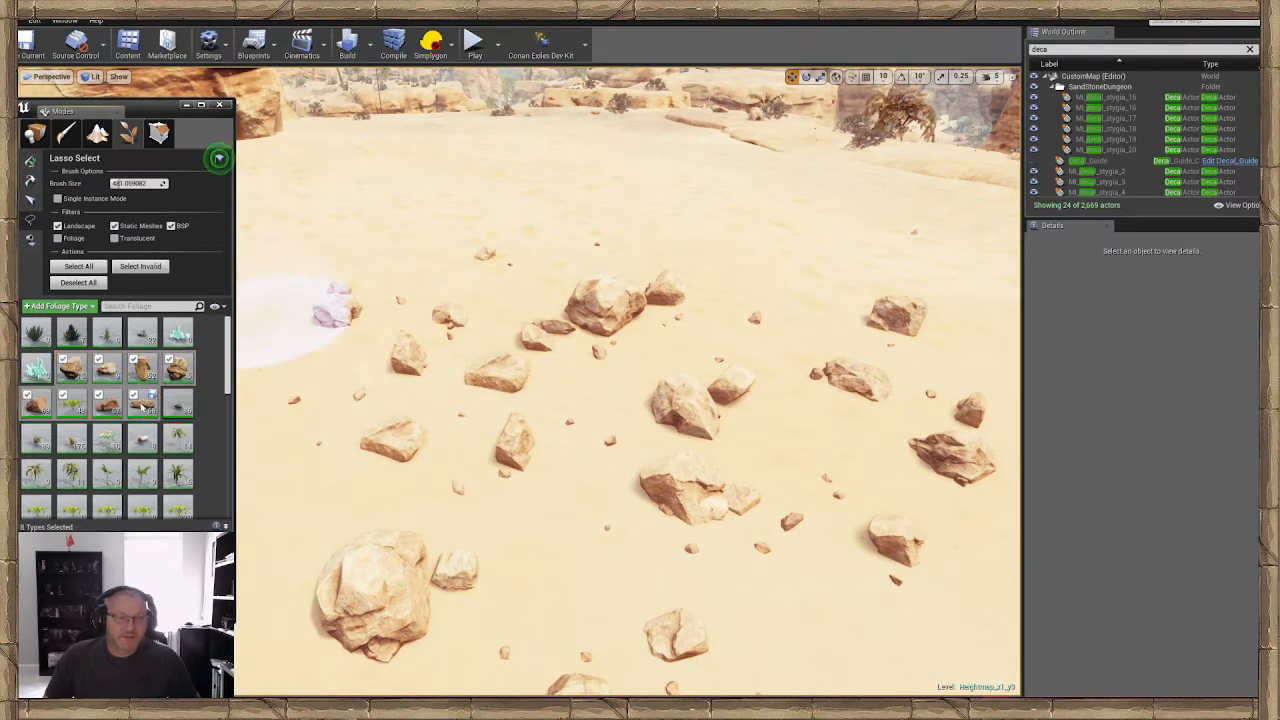
pyautogui.click(63, 397)
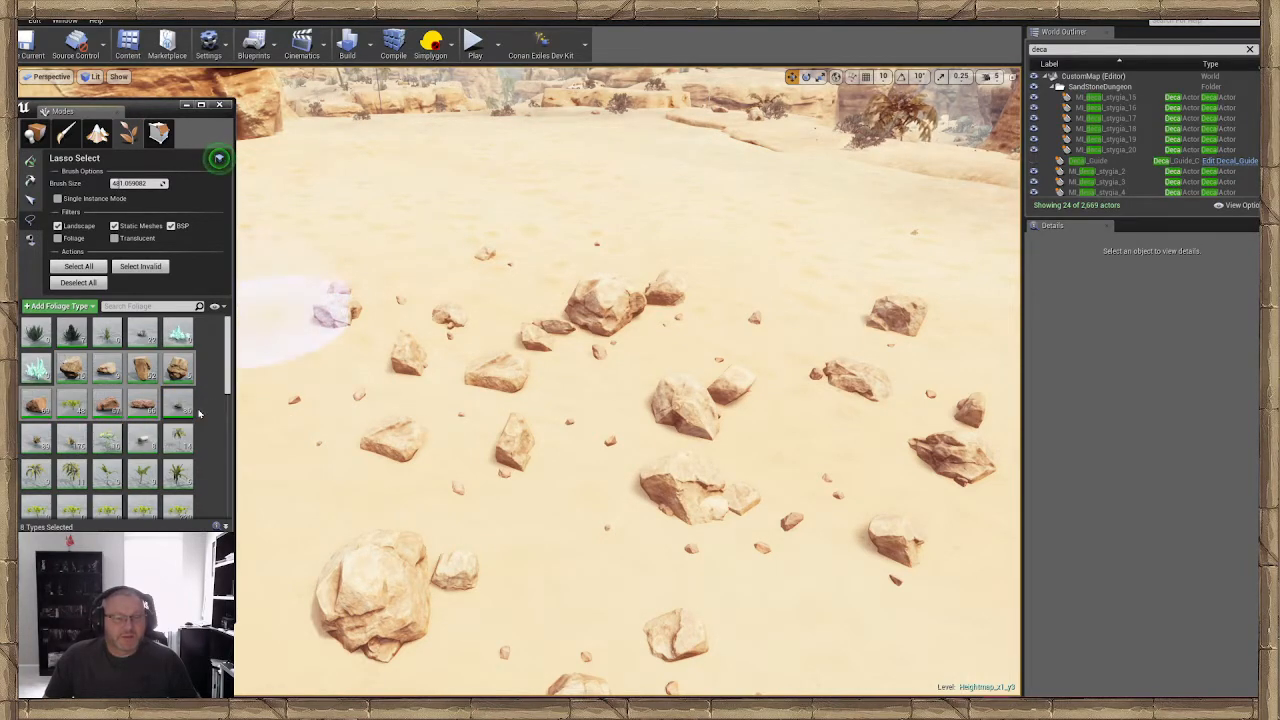
pyautogui.click(199, 413)
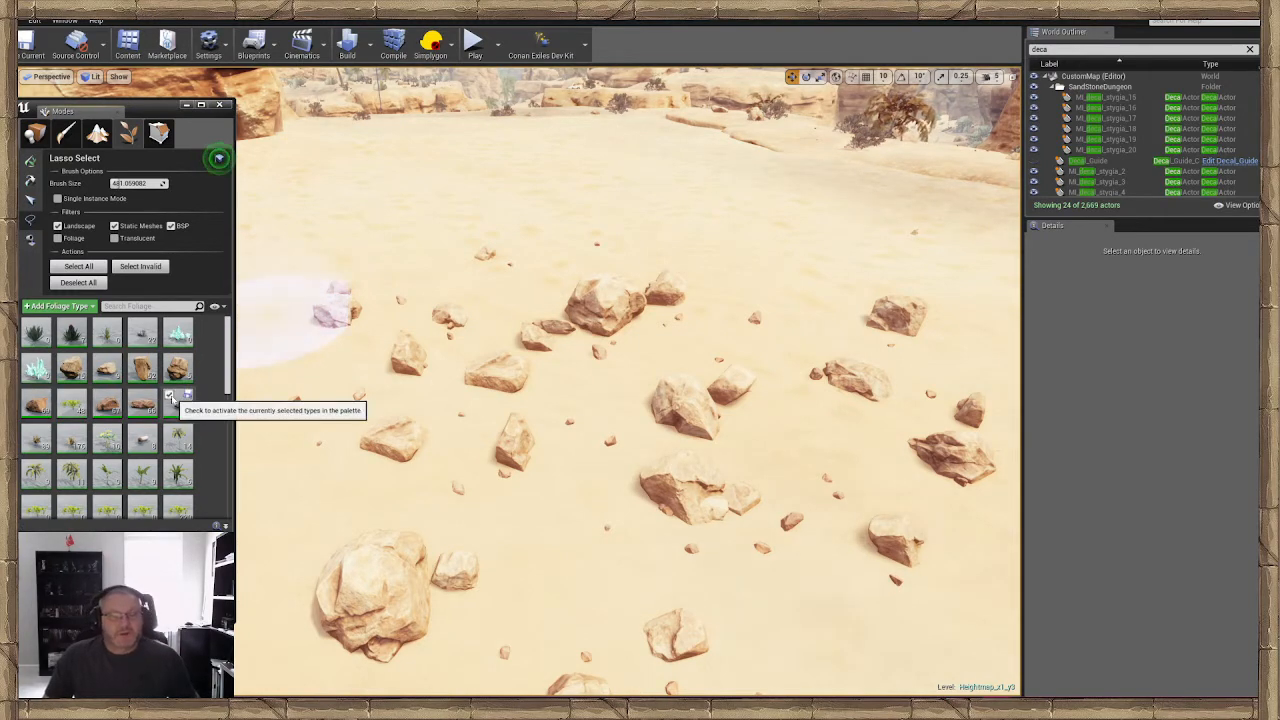
# Lasso-select all the remaining rocks and pebbles of the patch and delete them
pyautogui.moveTo(585, 331)
pyautogui.mouseDown(button='right')
pyautogui.moveTo(545, 375)
pyautogui.moveTo(585, 415)
pyautogui.moveTo(612, 380)
pyautogui.mouseUp(button='right')
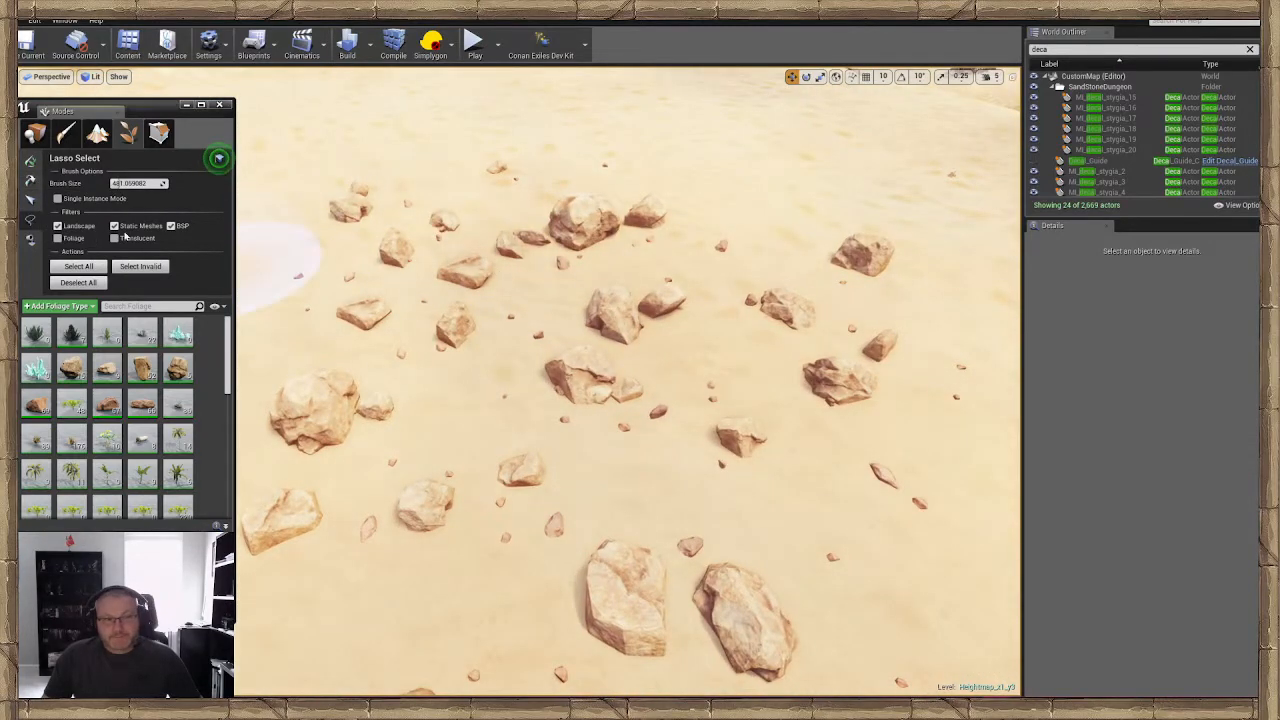
pyautogui.moveTo(860, 400)
pyautogui.mouseDown()
pyautogui.moveTo(371, 366)
pyautogui.moveTo(285, 213)
pyautogui.moveTo(445, 400)
pyautogui.moveTo(737, 434)
pyautogui.moveTo(671, 200)
pyautogui.moveTo(640, 230)
pyautogui.mouseUp()
pyautogui.scroll(-4, 600, 425)
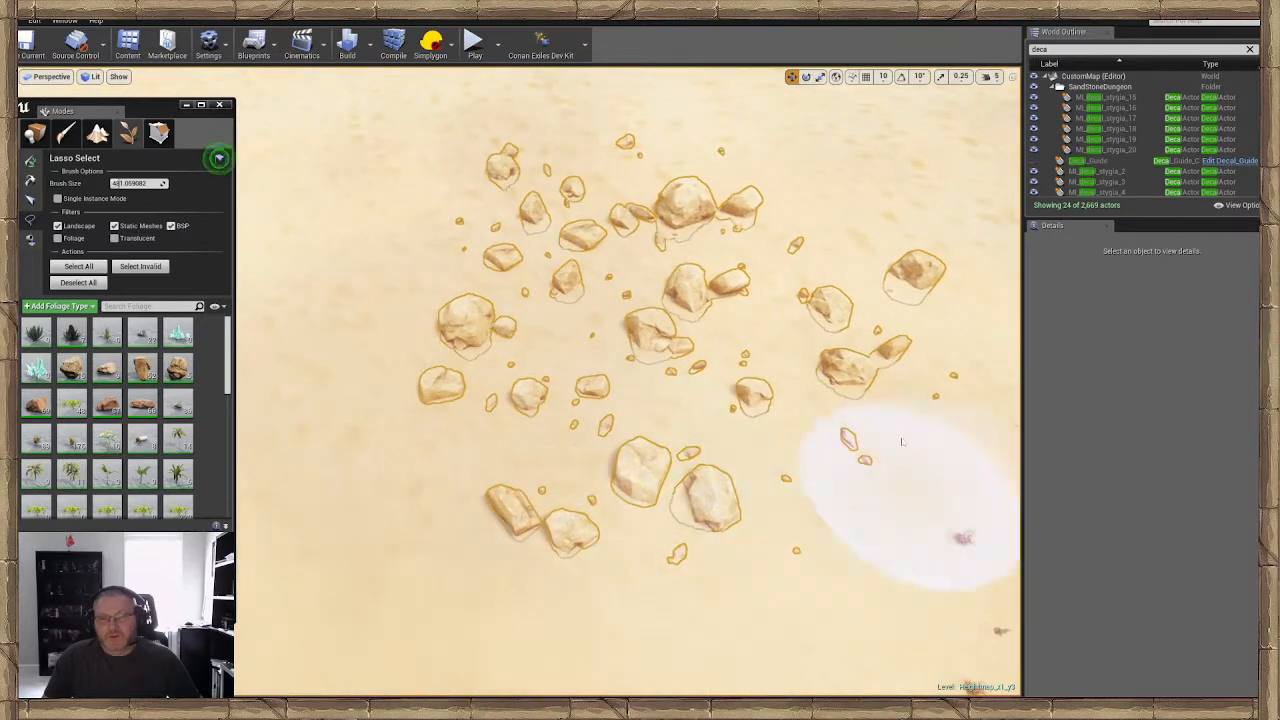
pyautogui.press('Delete')
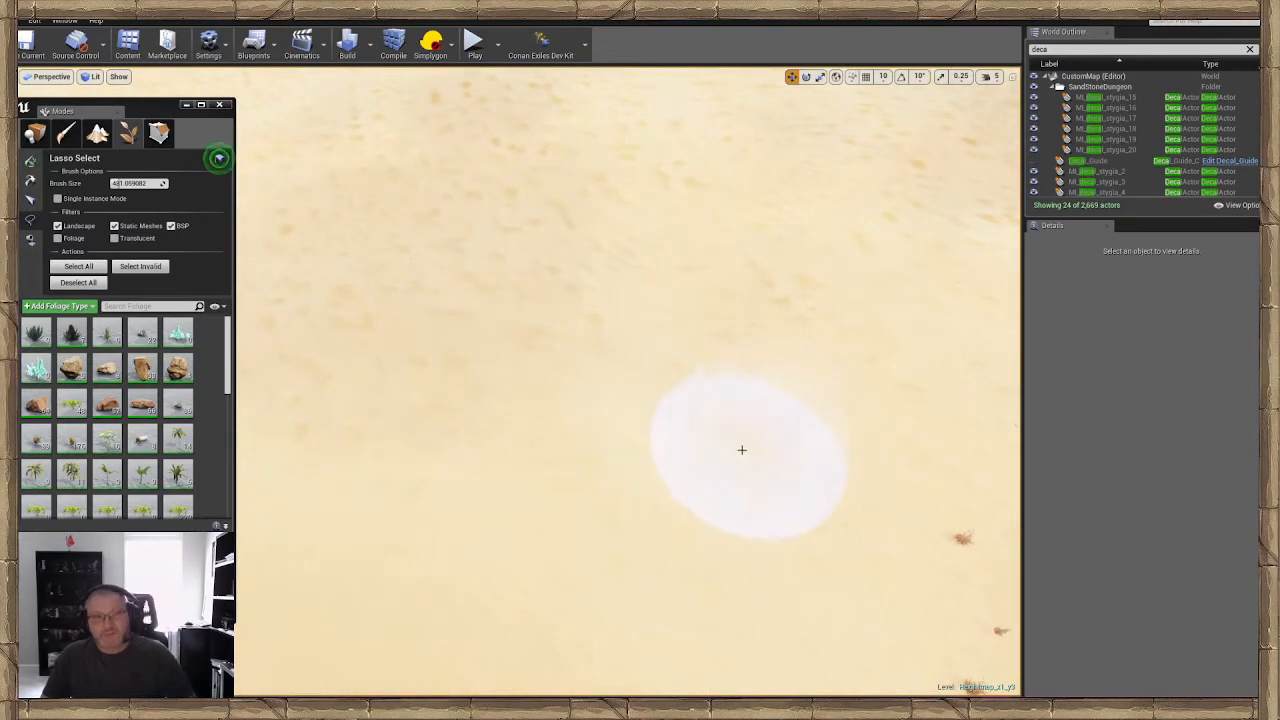
# Enlarge the foliage brush size to about 1850 and paint one wide patch of foliage on the open sand
pyautogui.moveTo(740, 449); pyautogui.dragTo(740, 280, button='right')
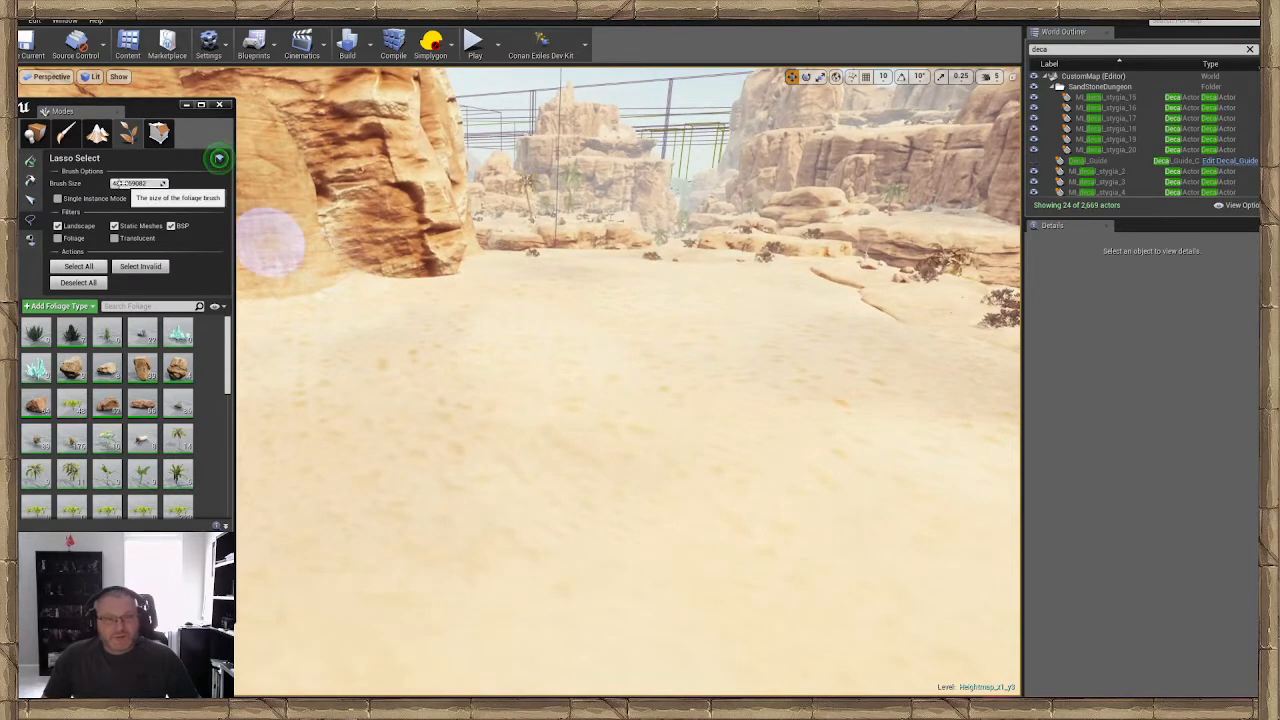
pyautogui.moveTo(117, 183); pyautogui.dragTo(150, 183)
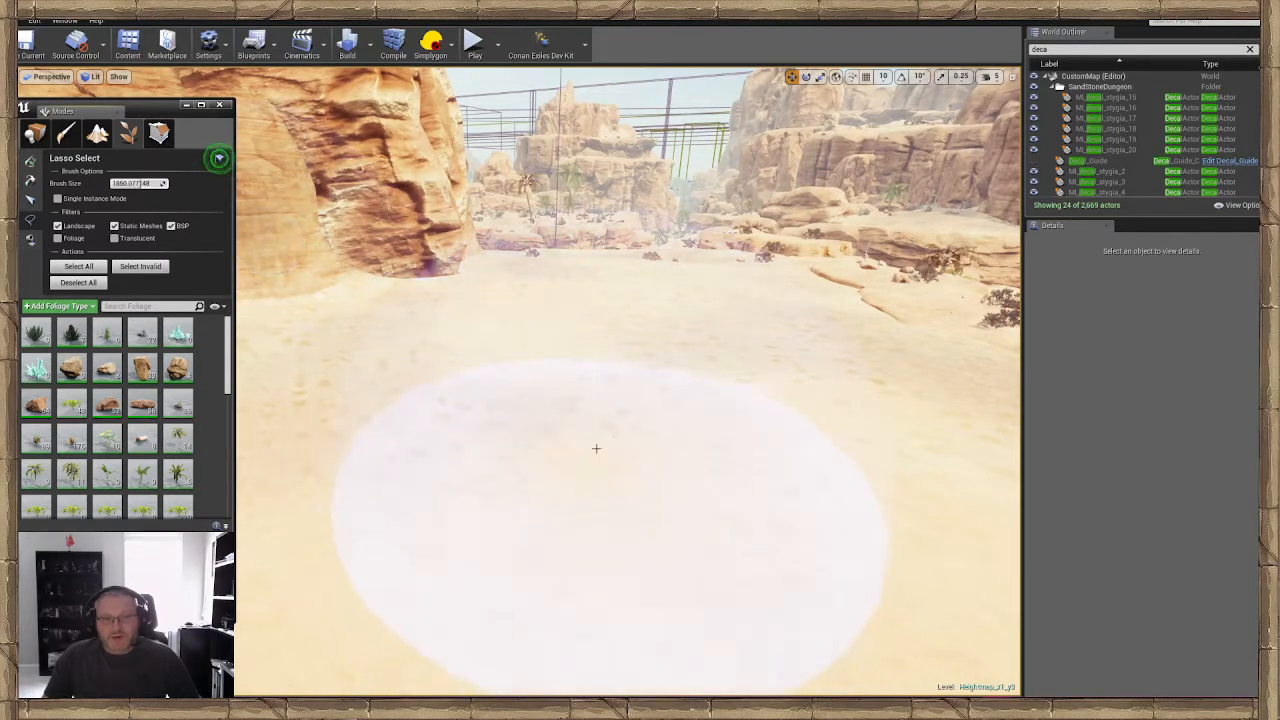
pyautogui.click(31, 162)
pyautogui.moveTo(640, 452)
pyautogui.mouseDown()
pyautogui.moveTo(605, 442)
pyautogui.moveTo(655, 462)
pyautogui.mouseUp()
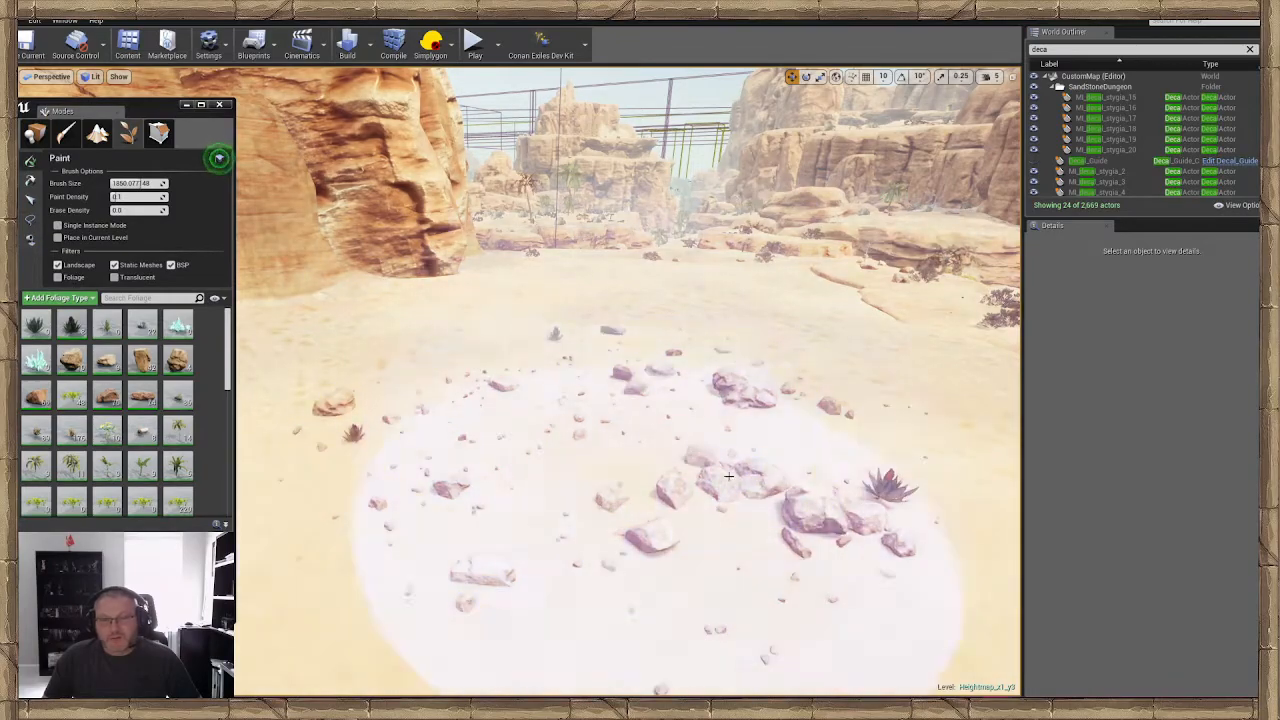
# Reduce the foliage brush size to about 271 and paint a few small patches on the sand near the rock ledge
pyautogui.press('w')
pyautogui.moveTo(655, 462)
pyautogui.mouseDown(button='right')
pyautogui.moveTo(625, 515)
pyautogui.moveTo(560, 525)
pyautogui.moveTo(565, 548)
pyautogui.moveTo(560, 490)
pyautogui.moveTo(545, 505)
pyautogui.moveTo(552, 560)
pyautogui.moveTo(555, 400)
pyautogui.mouseUp(button='right')
pyautogui.press('s')
pyautogui.press('w')
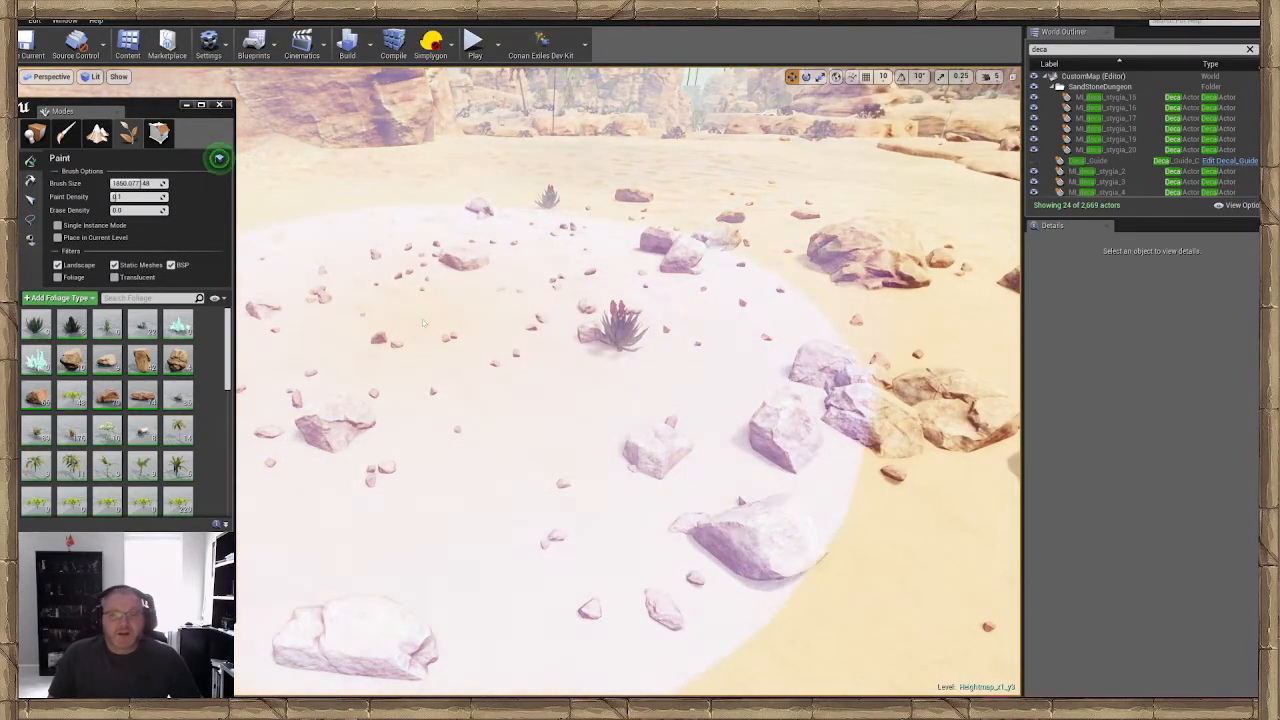
pyautogui.moveTo(421, 321); pyautogui.dragTo(375, 321, button='right')
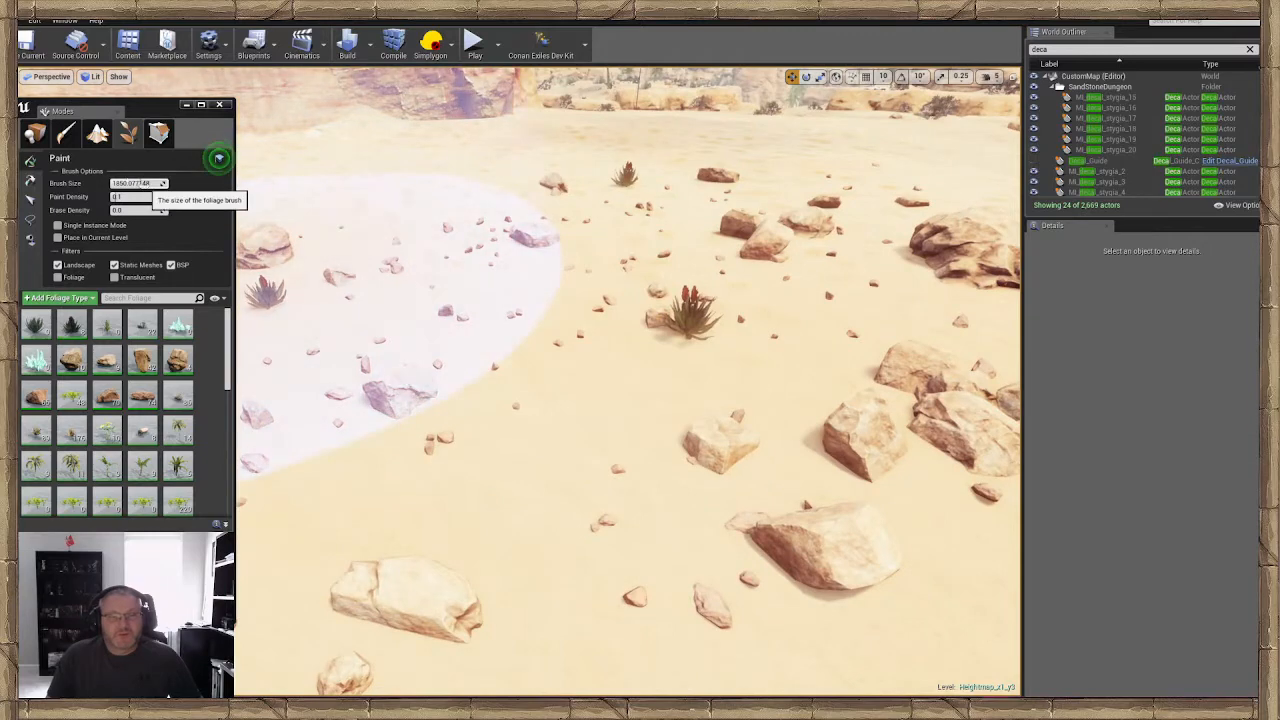
pyautogui.moveTo(142, 184); pyautogui.dragTo(123, 184)
pyautogui.moveTo(546, 400); pyautogui.dragTo(670, 430, button='right')
pyautogui.click(416, 415)
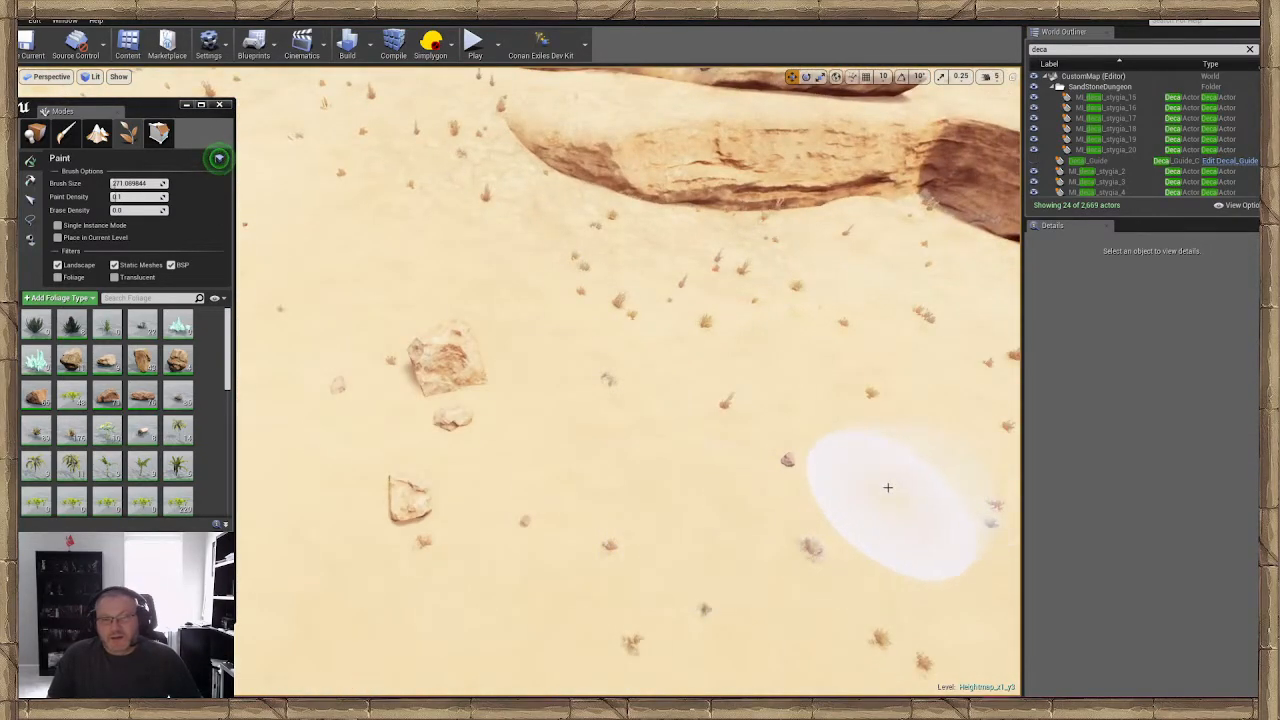
pyautogui.click(838, 396)
pyautogui.click(695, 402)
pyautogui.click(538, 560)
# Lasso-select the rocks of the newly painted small patches near the ledge with the small brush
pyautogui.moveTo(538, 560)
pyautogui.mouseDown(button='right')
pyautogui.moveTo(440, 535)
pyautogui.moveTo(485, 550)
pyautogui.mouseUp(button='right')
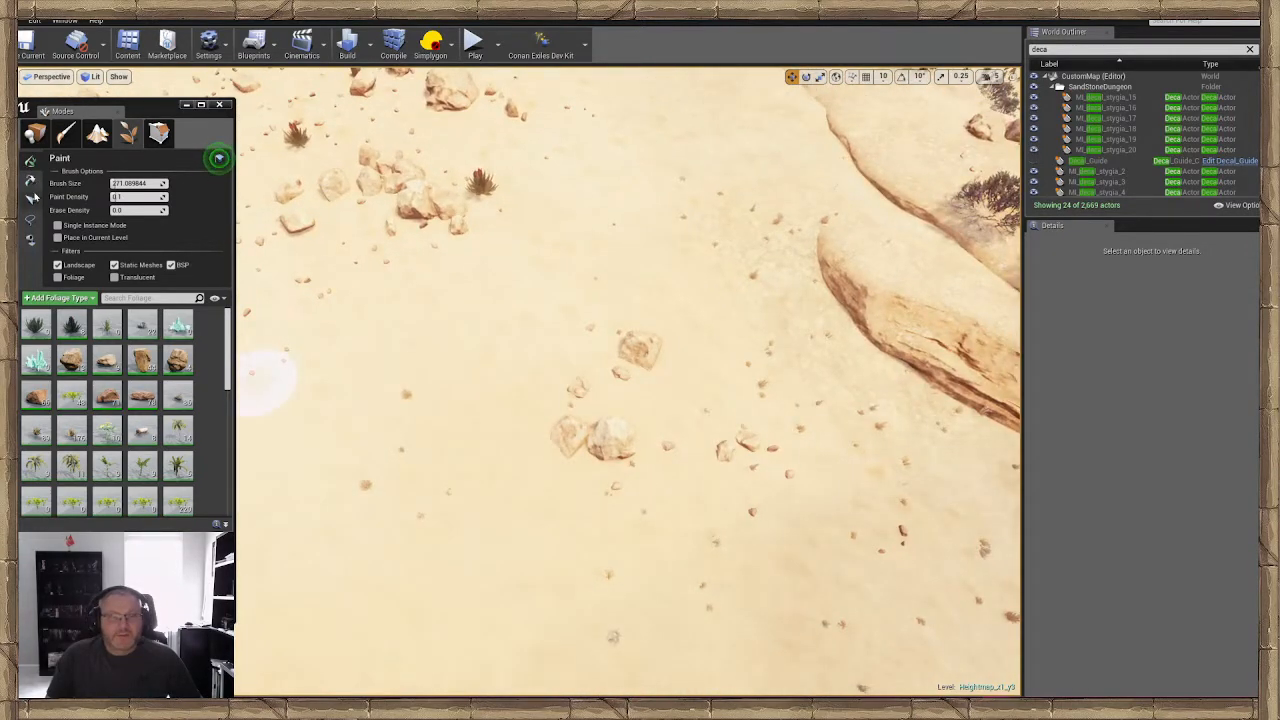
pyautogui.click(31, 220)
pyautogui.moveTo(470, 440)
pyautogui.mouseDown()
pyautogui.moveTo(694, 400)
pyautogui.moveTo(884, 563)
pyautogui.moveTo(770, 460)
pyautogui.mouseUp()
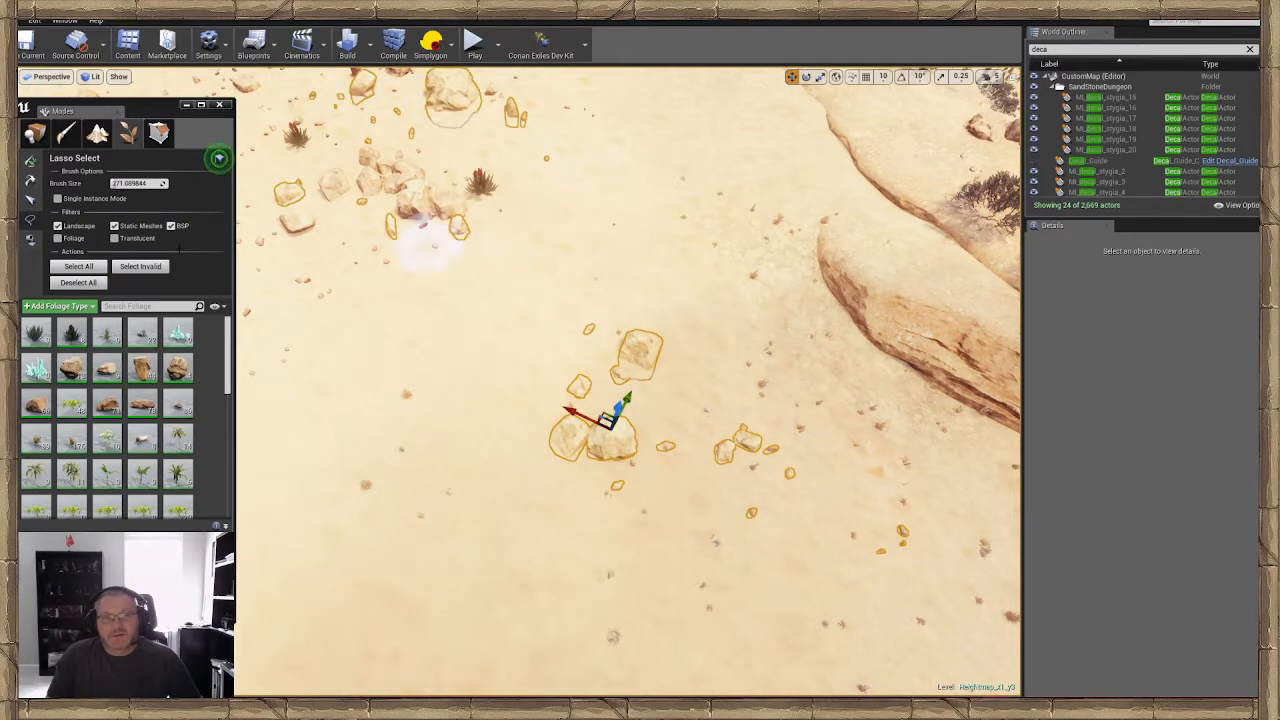
# Enlarge the lasso brush size to about 1464, select the rest of the painted rocks and plants, and delete everything selected
pyautogui.moveTo(112, 183); pyautogui.dragTo(128, 184)
pyautogui.moveTo(572, 378); pyautogui.dragTo(570, 290, button='right')
pyautogui.moveTo(579, 362)
pyautogui.mouseDown()
pyautogui.moveTo(814, 375)
pyautogui.moveTo(624, 359)
pyautogui.mouseUp()
pyautogui.moveTo(811, 317); pyautogui.dragTo(788, 414, button='right')
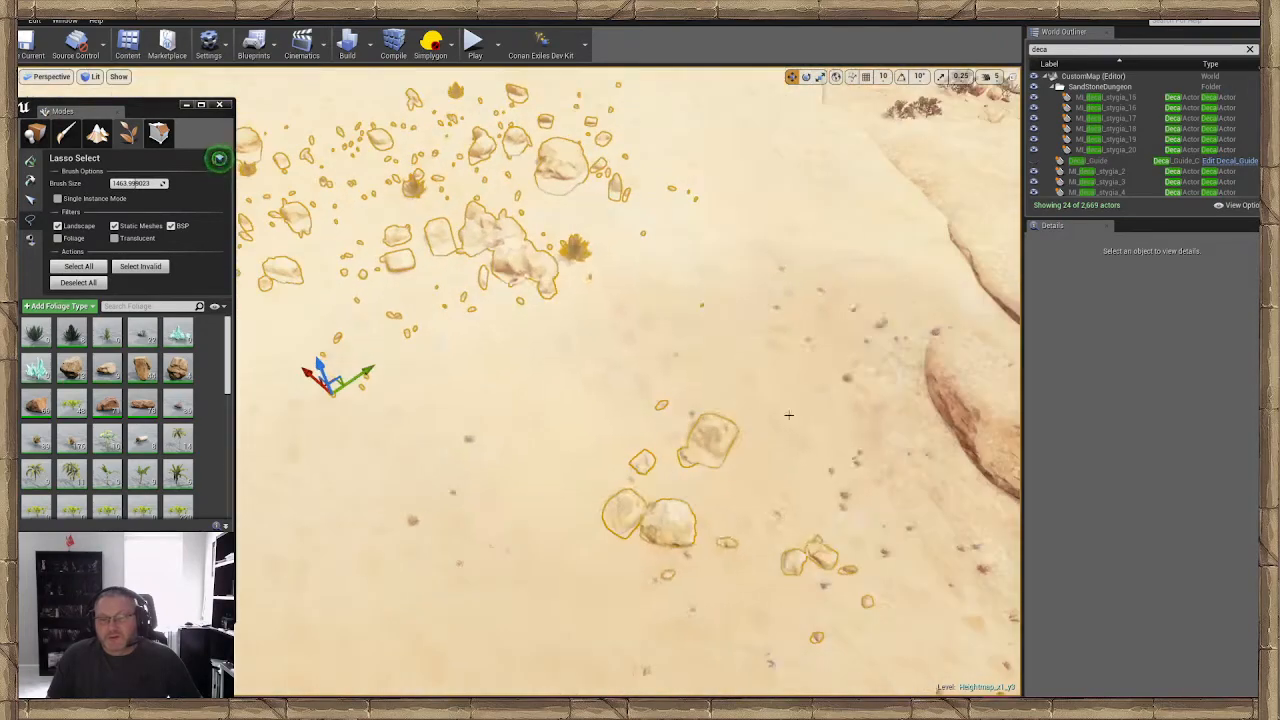
pyautogui.moveTo(788, 414)
pyautogui.mouseDown()
pyautogui.moveTo(677, 575)
pyautogui.moveTo(728, 516)
pyautogui.mouseUp()
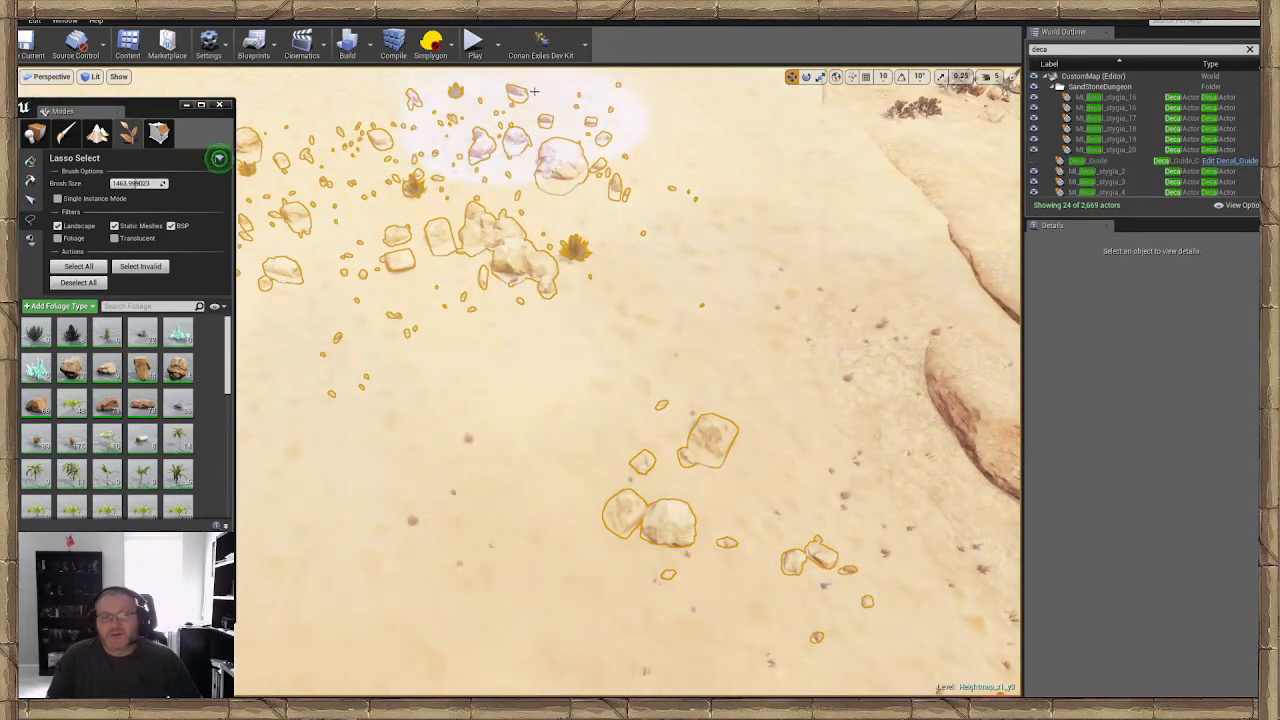
pyautogui.moveTo(534, 91); pyautogui.dragTo(563, 283)
pyautogui.moveTo(563, 283); pyautogui.dragTo(548, 160, button='right')
pyautogui.press('Delete')
# Set the foliage paint density to 1 and paint several overlapping patches of rocks and plants across the open sand
pyautogui.moveTo(666, 417)
pyautogui.mouseDown(button='right')
pyautogui.moveTo(620, 455)
pyautogui.moveTo(664, 454)
pyautogui.moveTo(706, 432)
pyautogui.moveTo(800, 492)
pyautogui.moveTo(796, 462)
pyautogui.moveTo(421, 335)
pyautogui.mouseUp(button='right')
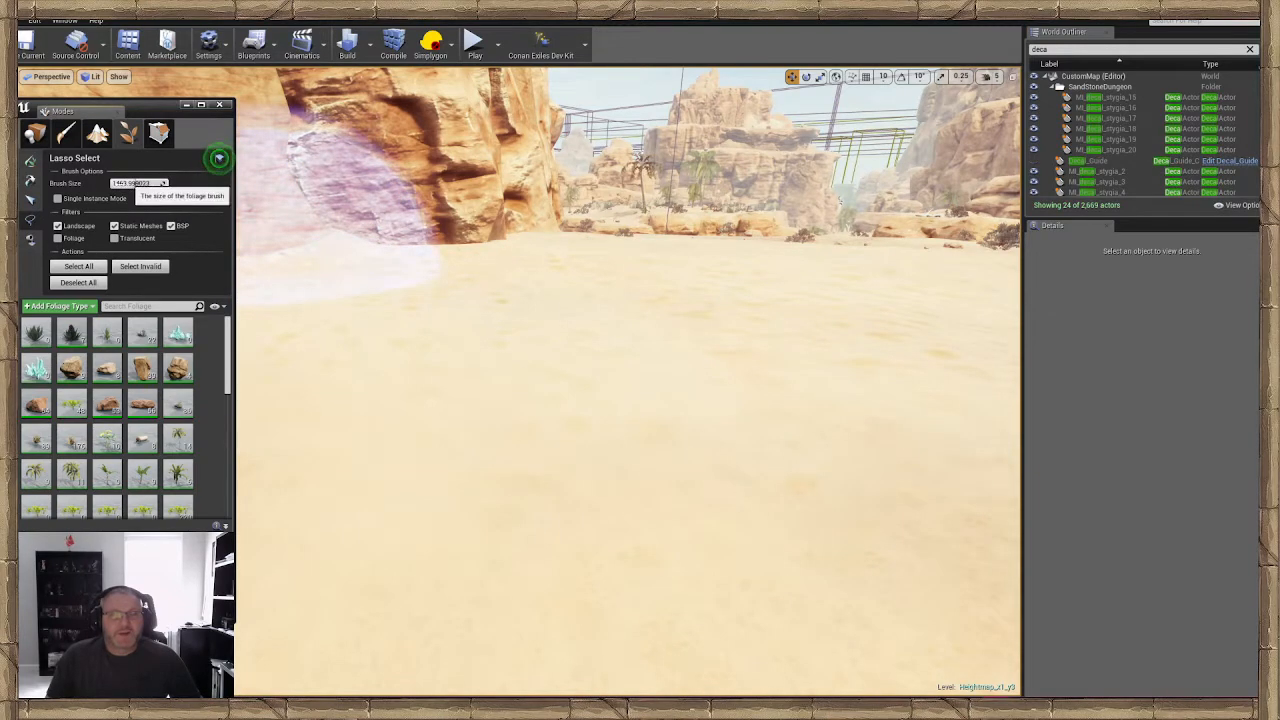
pyautogui.click(31, 163)
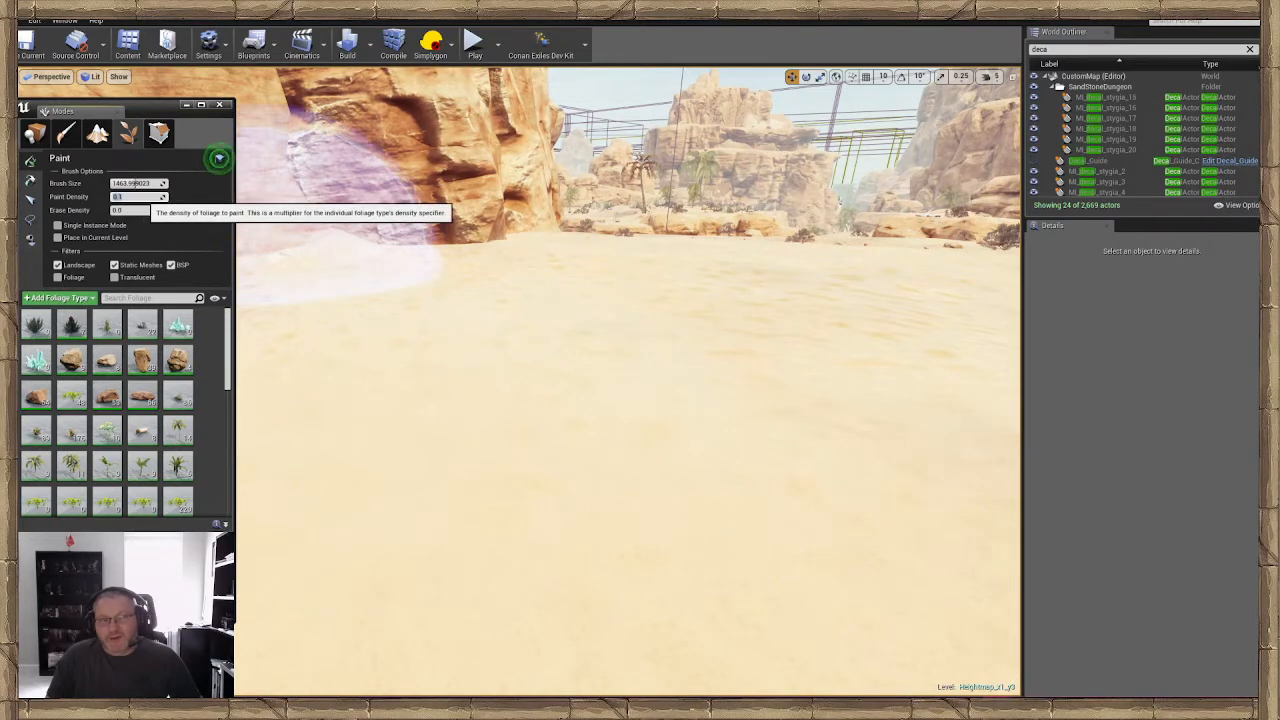
pyautogui.press('BackSpace')
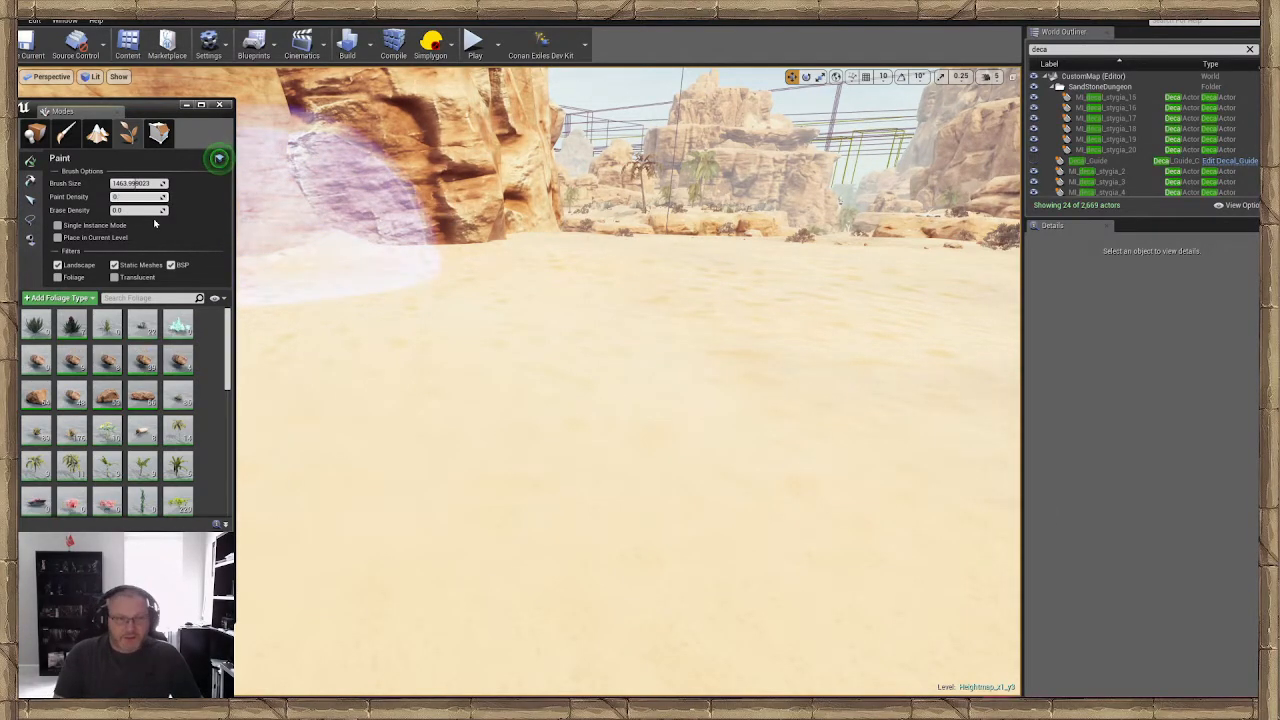
pyautogui.press('BackSpace')
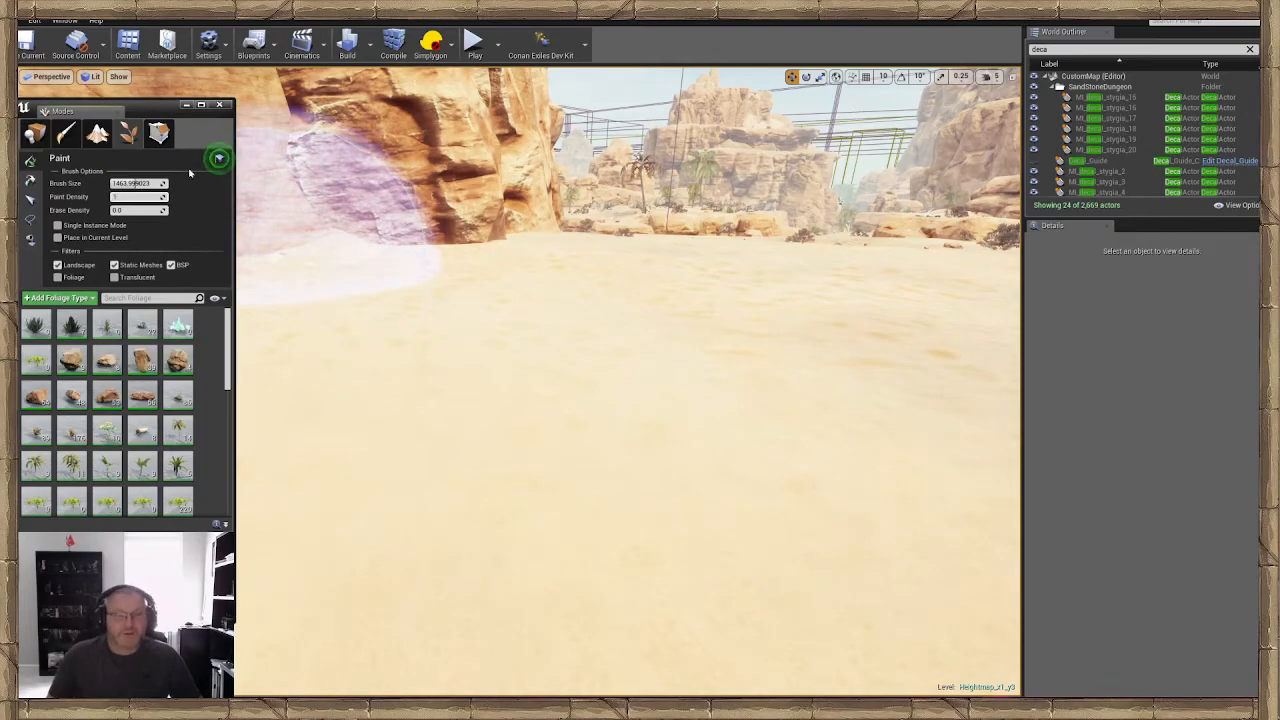
pyautogui.click(636, 380)
pyautogui.moveTo(640, 378); pyautogui.dragTo(644, 450, button='right')
pyautogui.press('s')
pyautogui.click(644, 377)
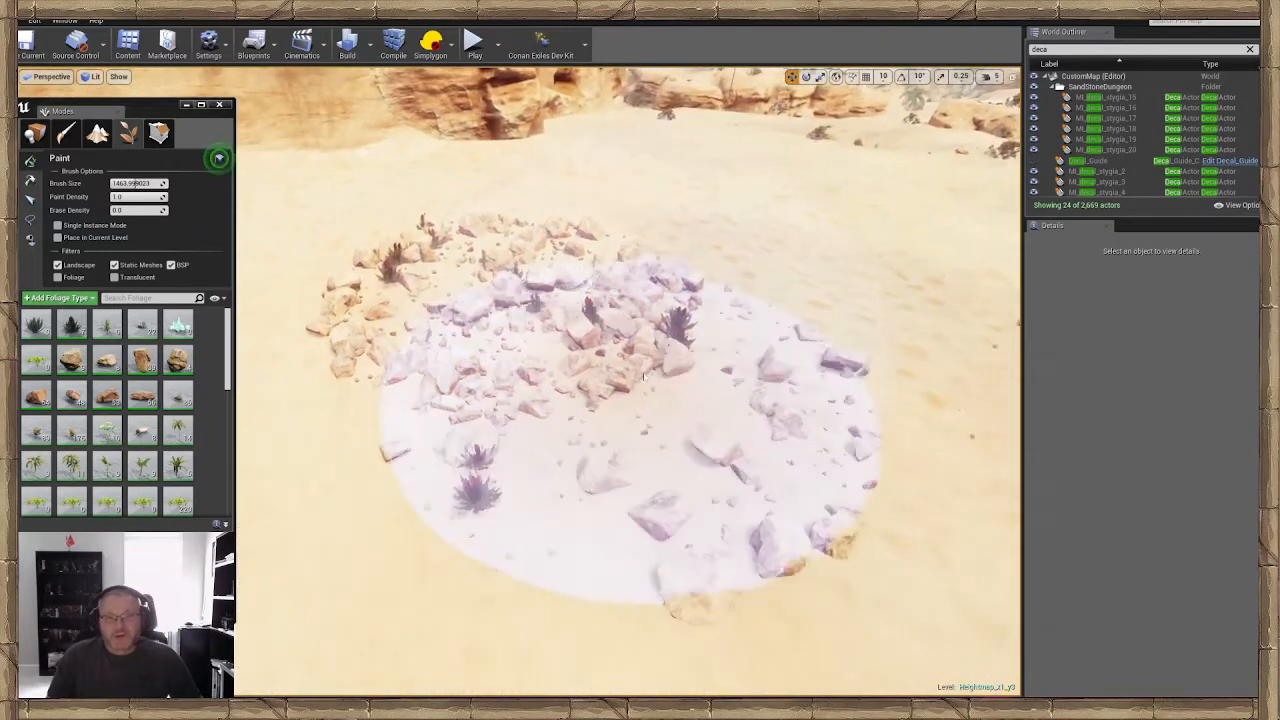
pyautogui.click(735, 243)
pyautogui.press('w')
pyautogui.moveTo(658, 350); pyautogui.dragTo(655, 265, button='right')
pyautogui.press('s')
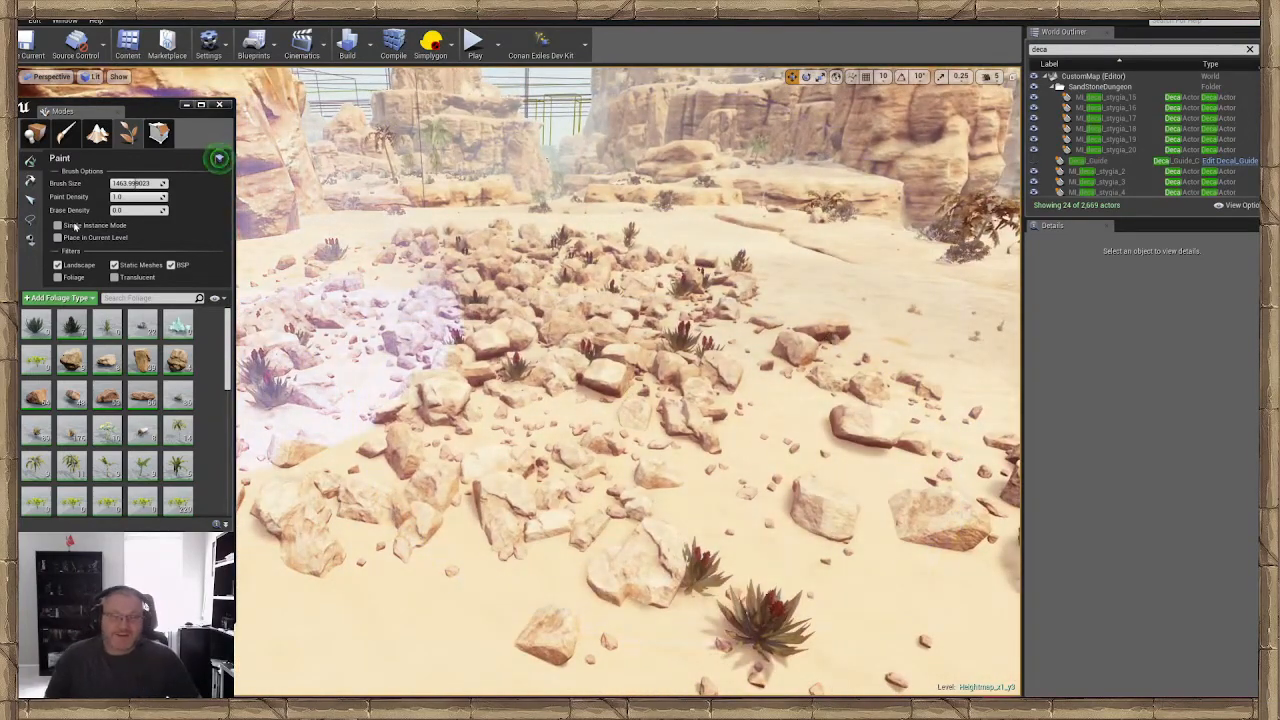
# Lasso-select all the densely painted rocks and plants on the sand and delete them
pyautogui.click(30, 219)
pyautogui.moveTo(600, 460)
pyautogui.mouseDown()
pyautogui.moveTo(538, 368)
pyautogui.moveTo(510, 279)
pyautogui.moveTo(340, 285)
pyautogui.moveTo(750, 290)
pyautogui.moveTo(460, 240)
pyautogui.moveTo(425, 385)
pyautogui.moveTo(684, 339)
pyautogui.mouseUp()
pyautogui.press('Delete')
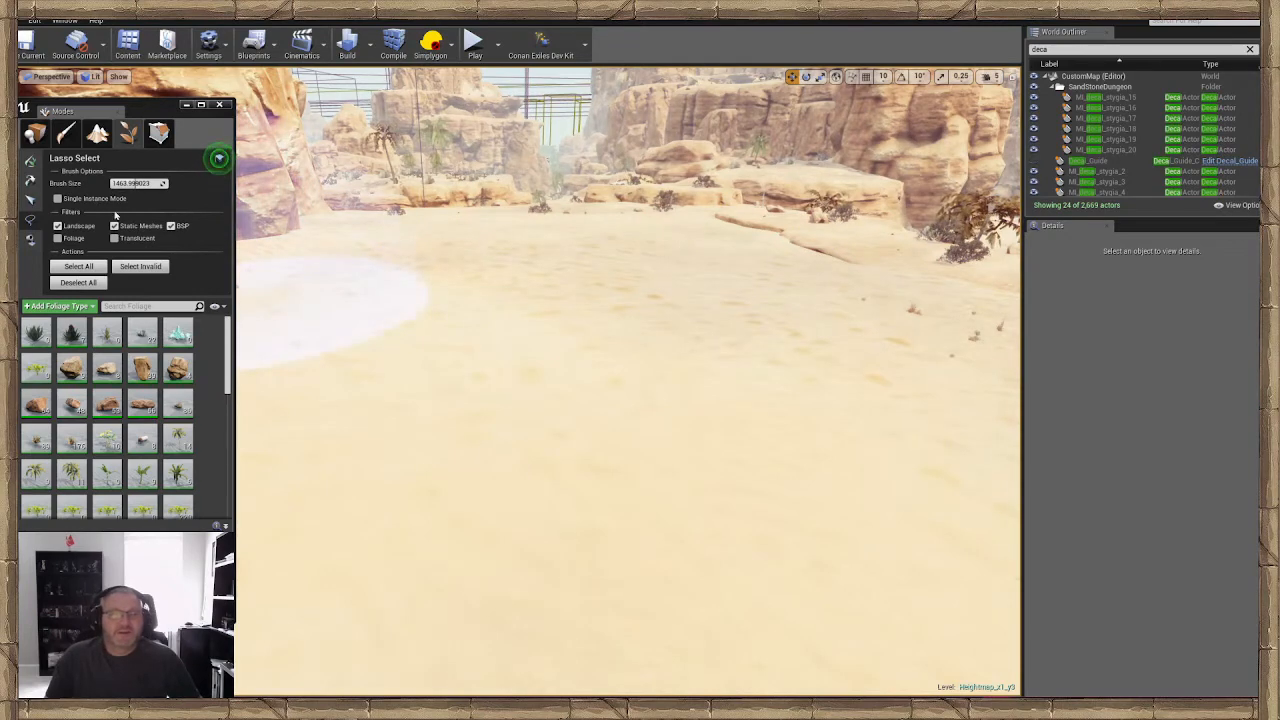
# Set the foliage paint density to 0.1 and paint sparse rocks and plants on the cleared sand
pyautogui.click(219, 158)
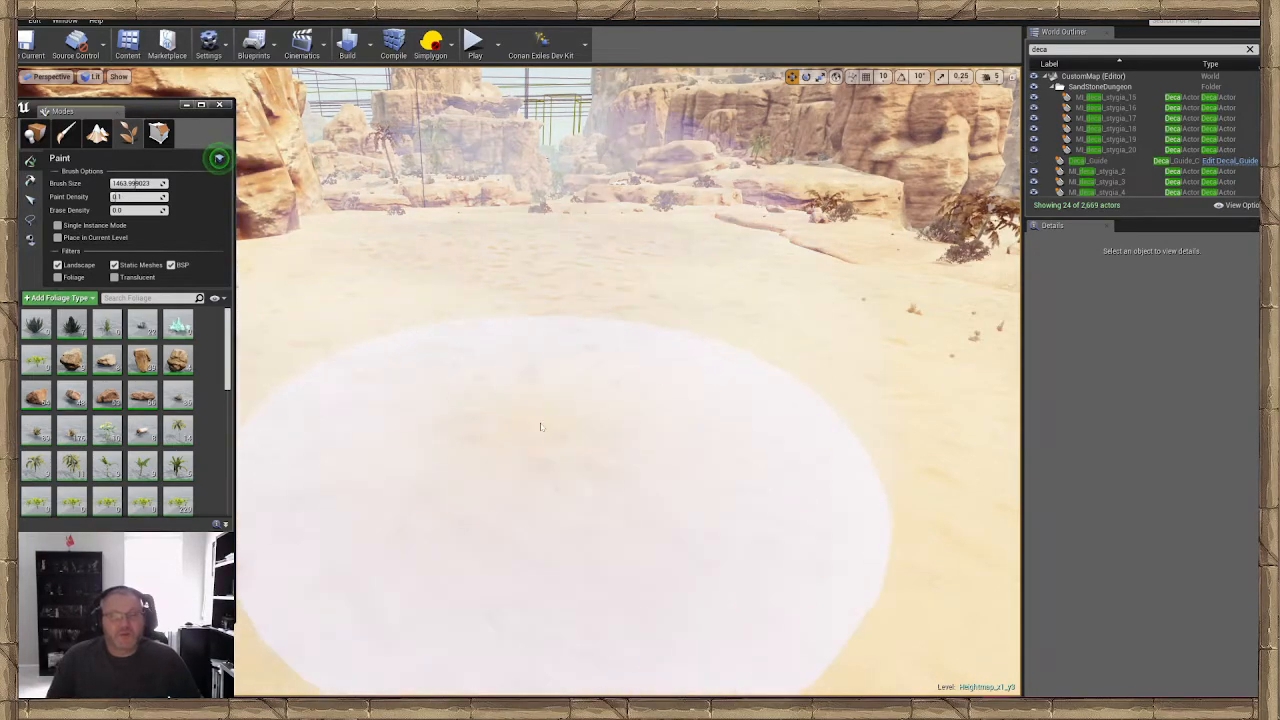
pyautogui.click(543, 426)
pyautogui.moveTo(643, 390)
pyautogui.mouseDown(button='right')
pyautogui.moveTo(520, 480)
pyautogui.moveTo(610, 400)
pyautogui.moveTo(630, 500)
pyautogui.moveTo(660, 470)
pyautogui.moveTo(626, 349)
pyautogui.mouseUp(button='right')
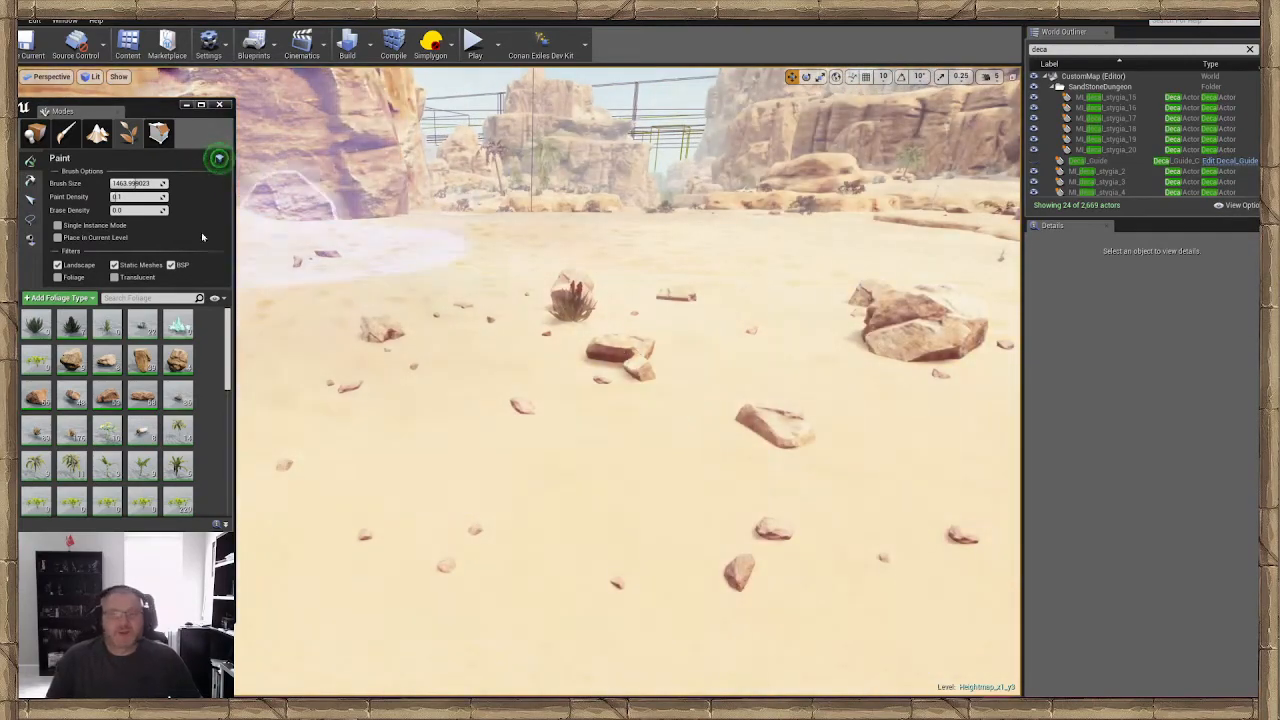
# Lasso-select the sparsely painted rocks and plants and delete them
pyautogui.click(30, 220)
pyautogui.click(725, 405)
pyautogui.moveTo(725, 405)
pyautogui.mouseDown()
pyautogui.moveTo(657, 430)
pyautogui.moveTo(600, 330)
pyautogui.mouseUp()
pyautogui.moveTo(605, 298); pyautogui.dragTo(417, 209, button='right')
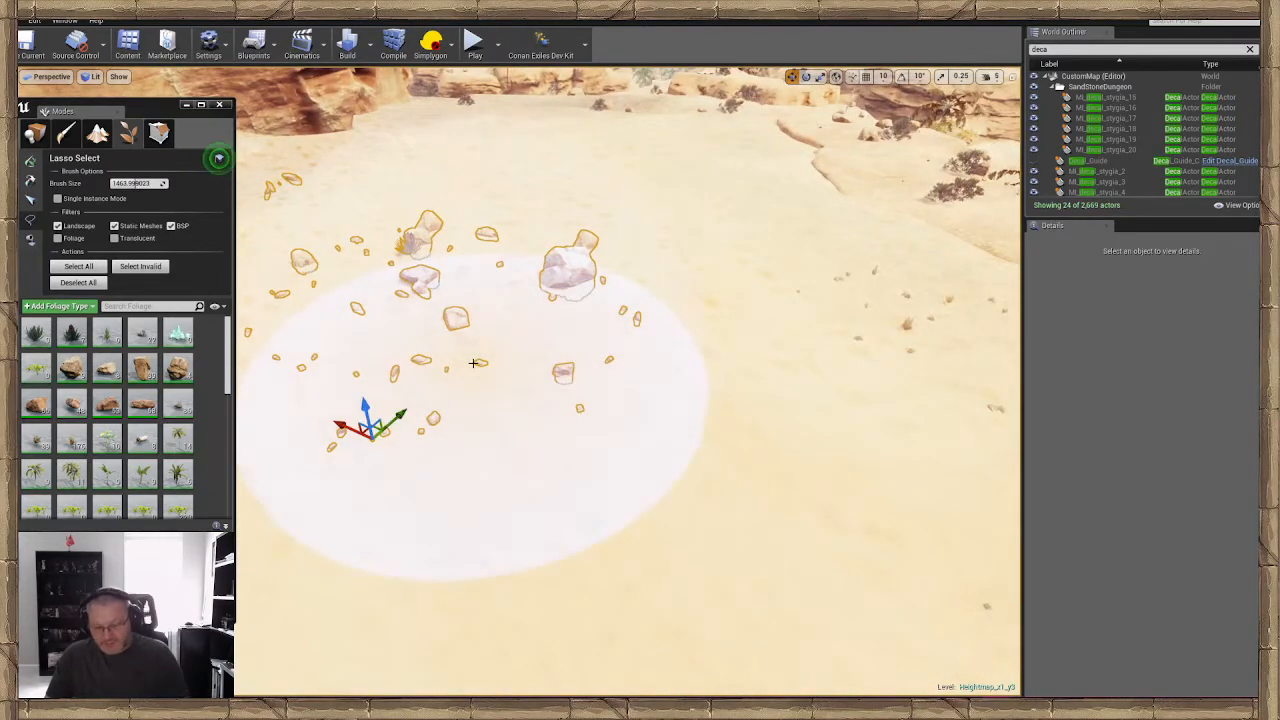
pyautogui.press('Delete')
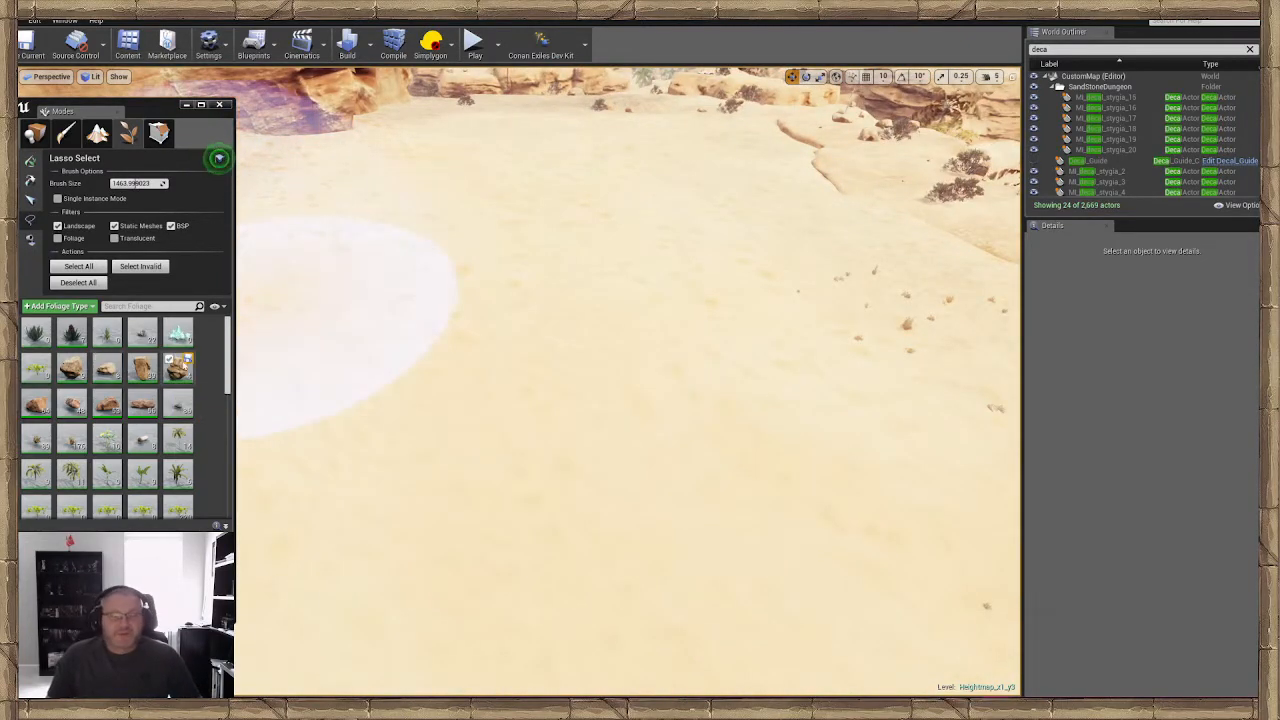
# Select the desert rock foliage types from Desert_rock_sharp_01 through Desert_rock_small04 in the palette, and clear that selection
pyautogui.click(71, 368)
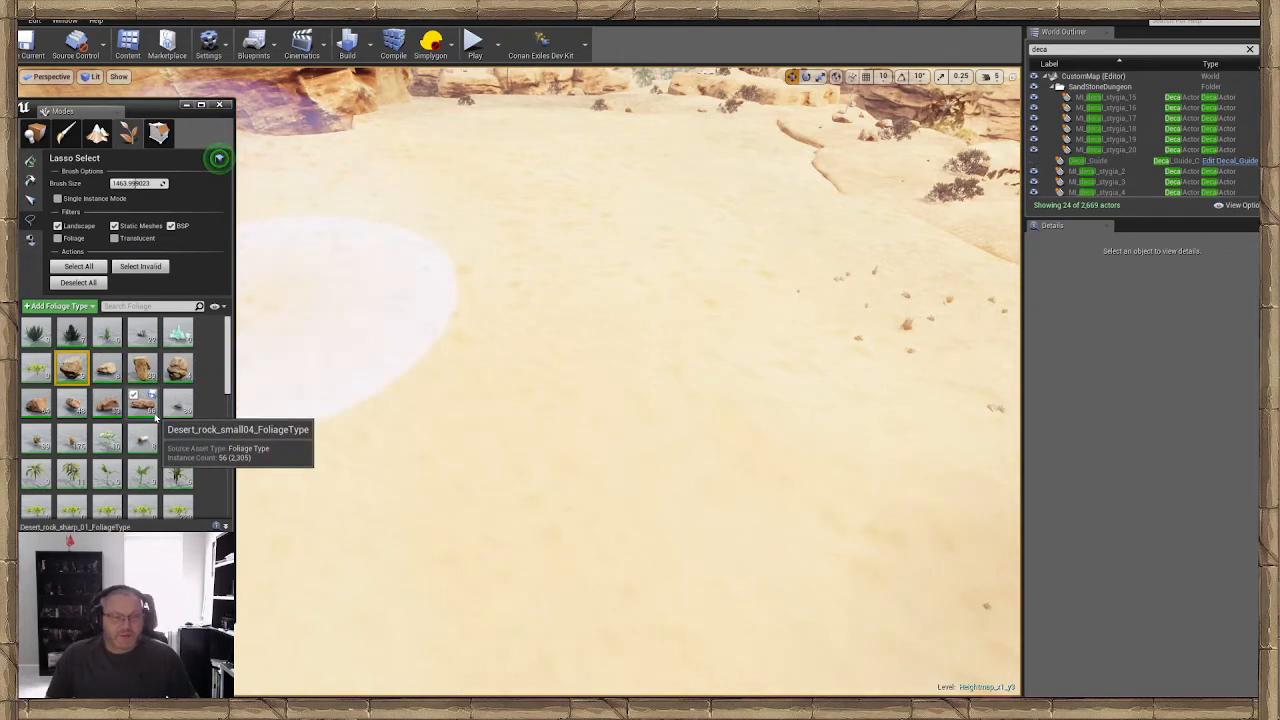
pyautogui.keyDown('shift'); pyautogui.click(150, 408); pyautogui.keyUp('shift')
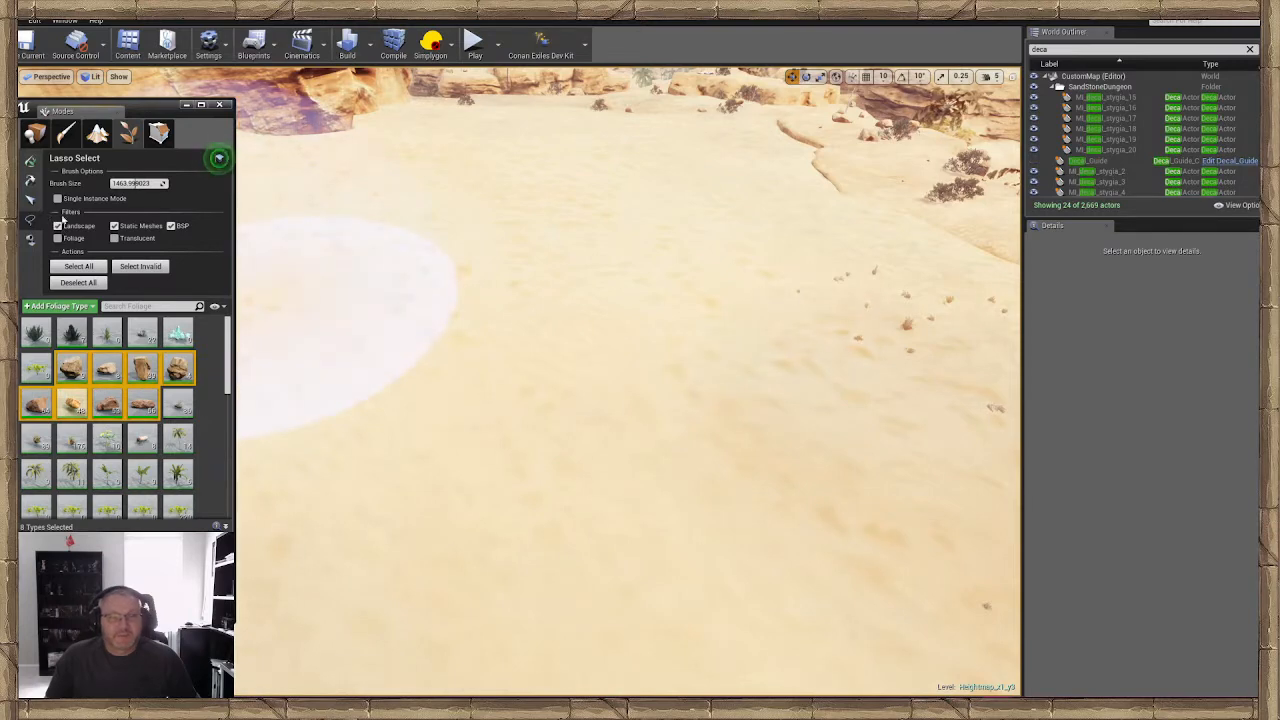
pyautogui.click(206, 380)
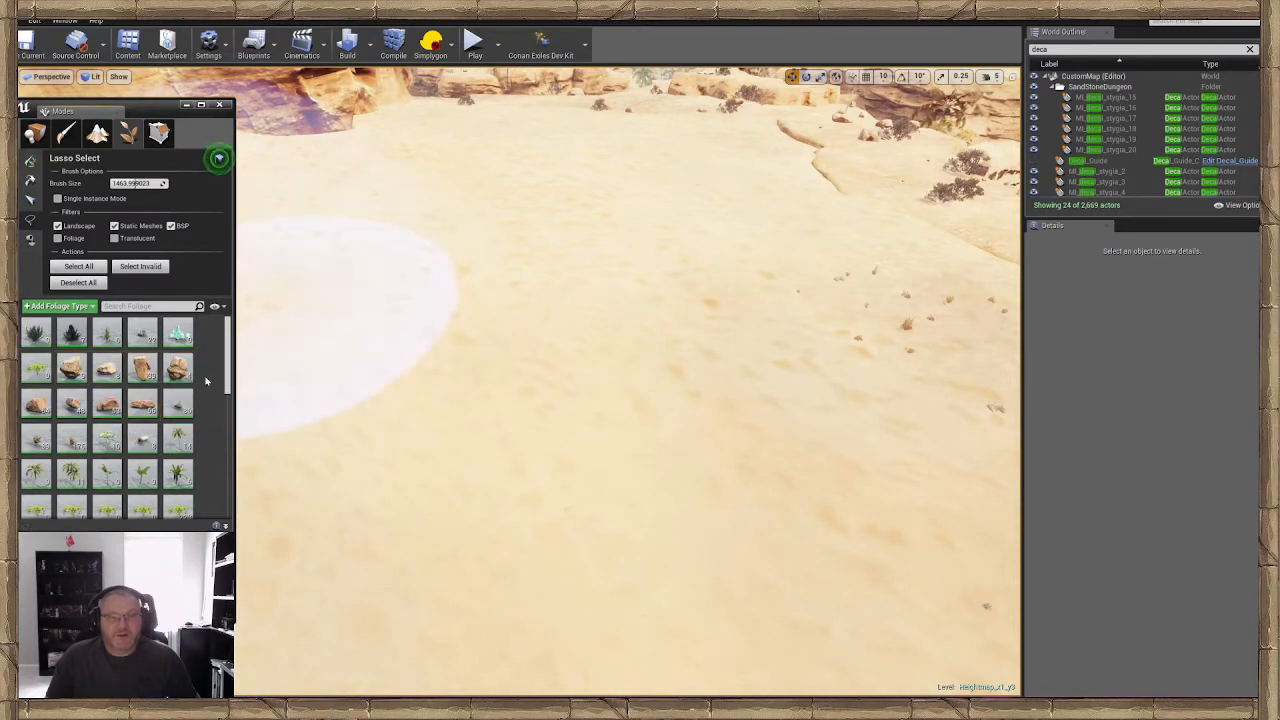
# Browse the foliage palette and the list of foliage types that can be added to it
pyautogui.moveTo(311, 375)
pyautogui.mouseDown(button='right')
pyautogui.moveTo(305, 300)
pyautogui.moveTo(380, 305)
pyautogui.moveTo(300, 330)
pyautogui.moveTo(445, 422)
pyautogui.mouseUp(button='right')
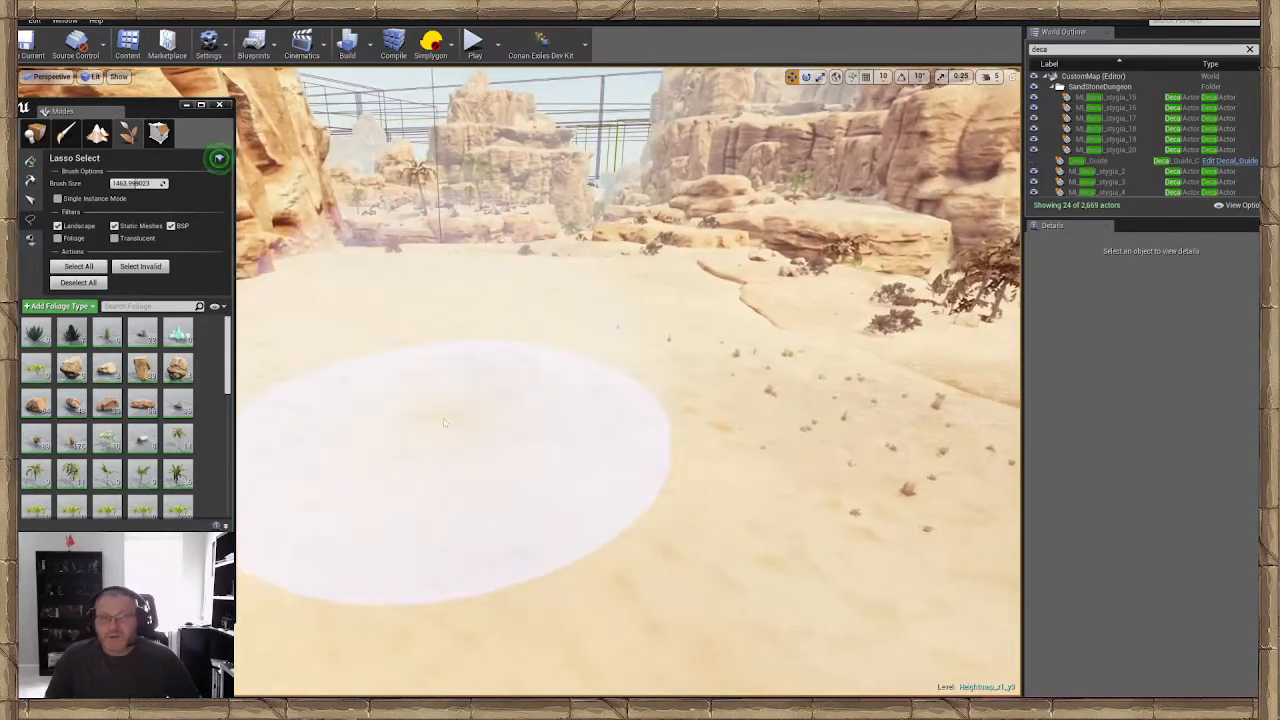
pyautogui.scroll(-5, 127, 410)
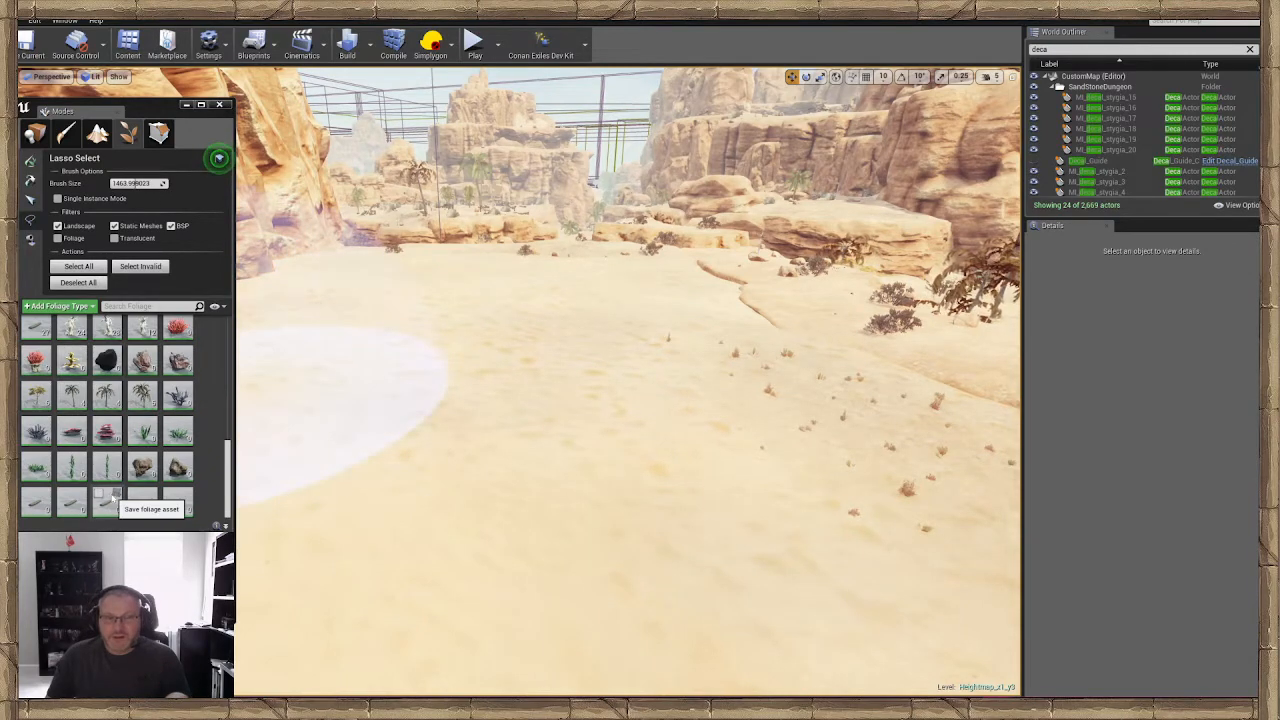
pyautogui.scroll(5, 113, 497)
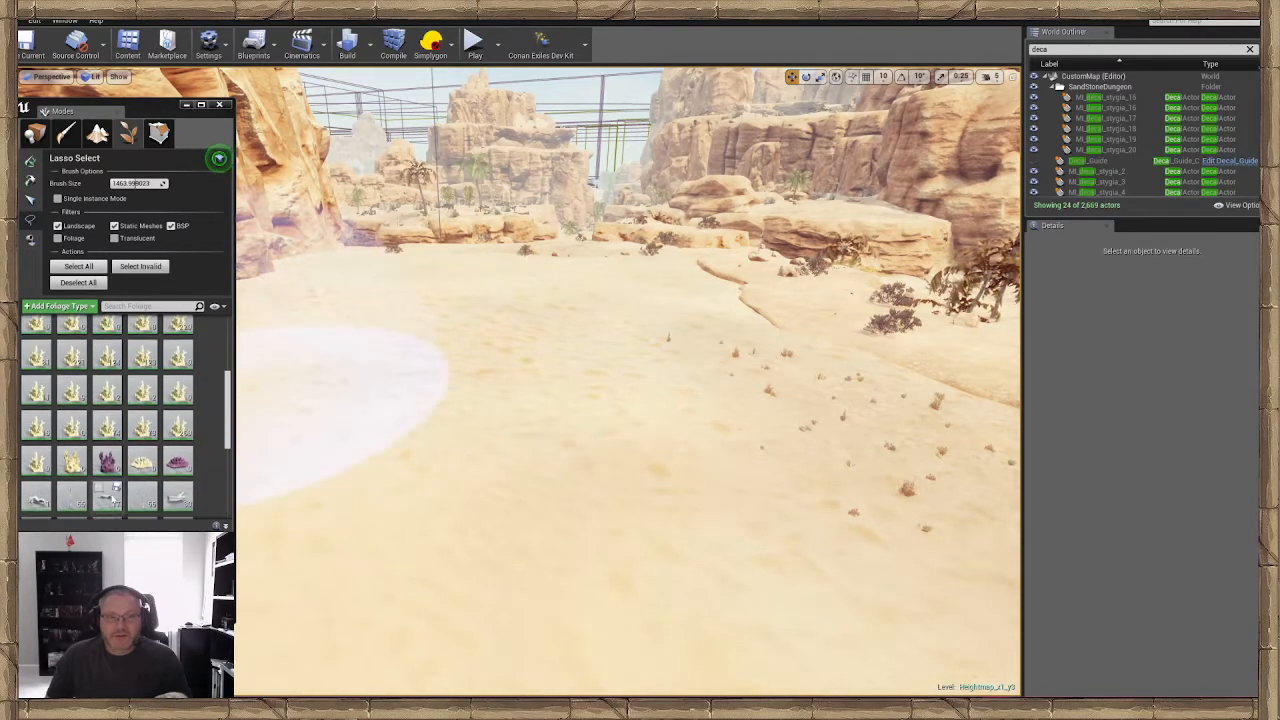
pyautogui.scroll(1, 113, 497)
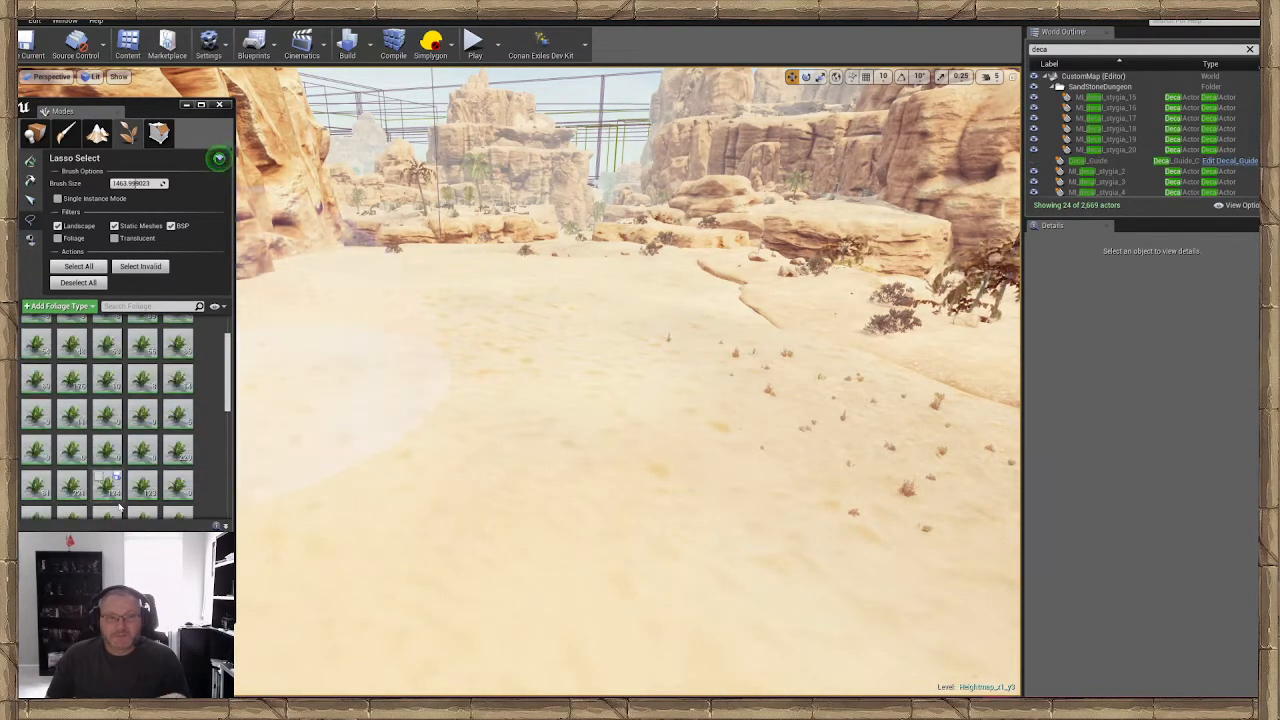
pyautogui.click(60, 306)
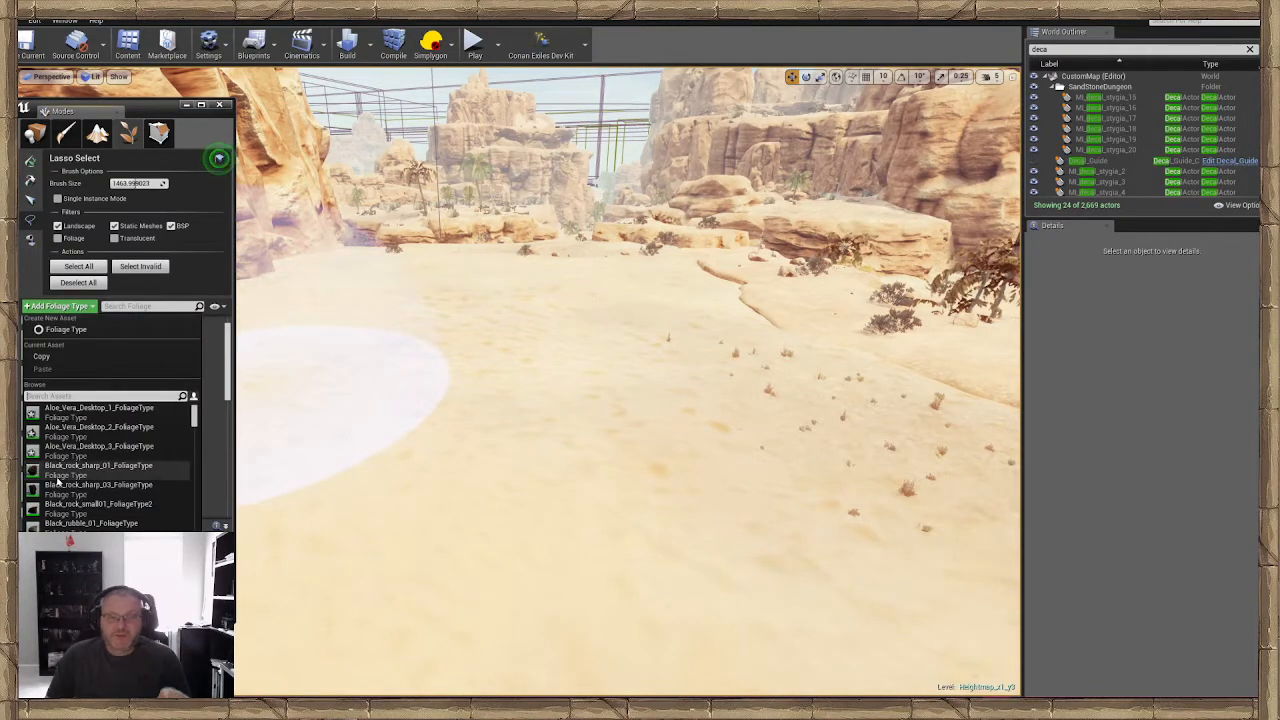
pyautogui.click(205, 283)
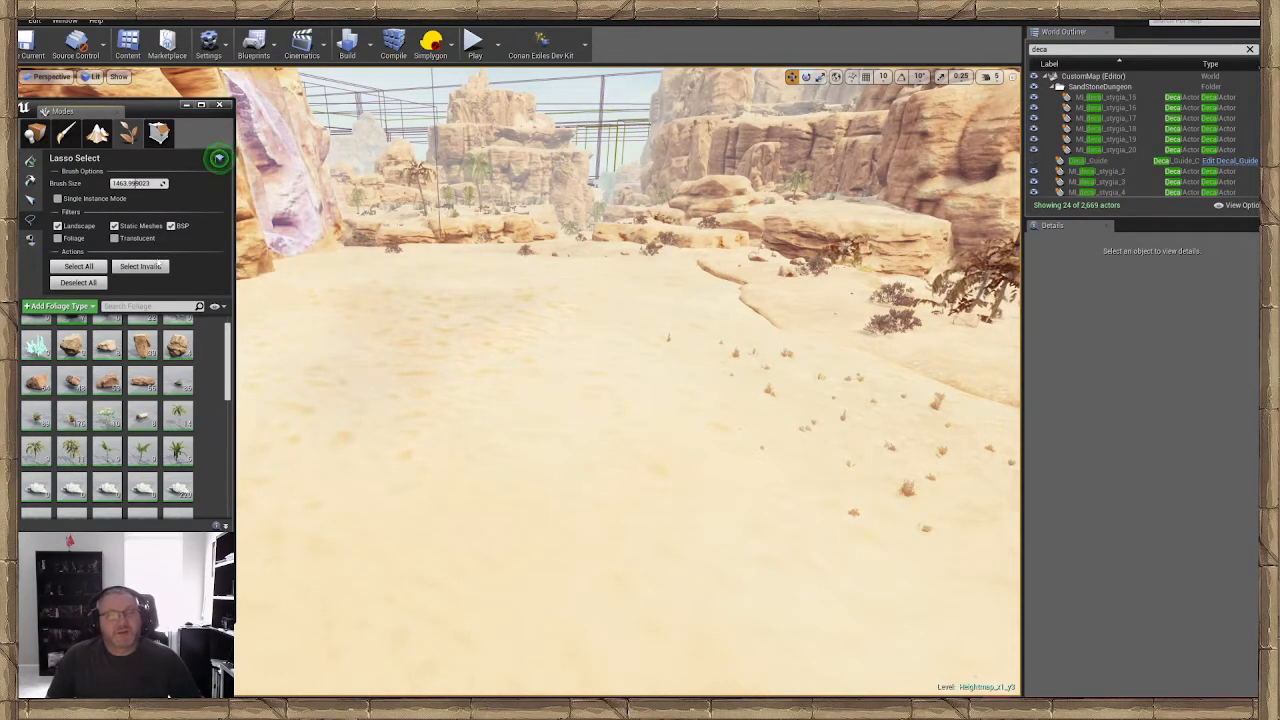
# Turn on Single Instance Mode for painting and place foliage at two spots on the sand with Flower_Lotus_plant selected
pyautogui.click(31, 165)
pyautogui.press('w')
pyautogui.moveTo(445, 343)
pyautogui.mouseDown(button='right')
pyautogui.moveTo(365, 332)
pyautogui.moveTo(365, 410)
pyautogui.mouseUp(button='right')
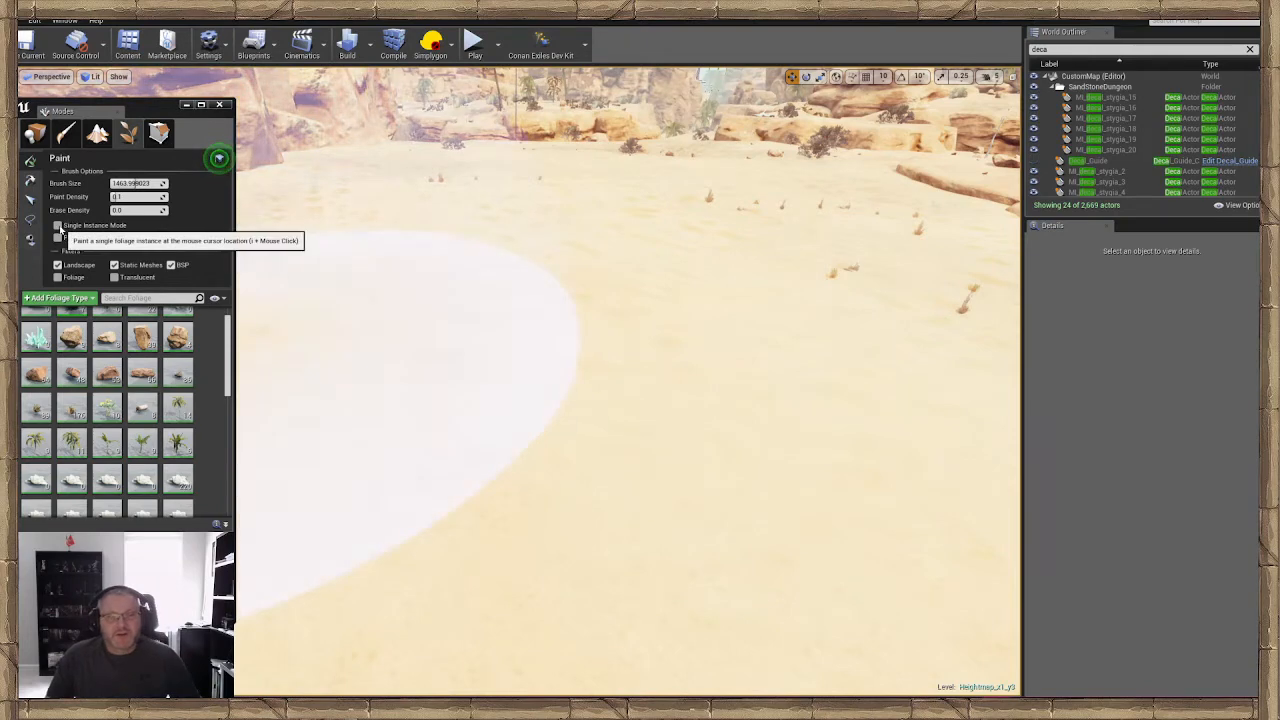
pyautogui.click(58, 226)
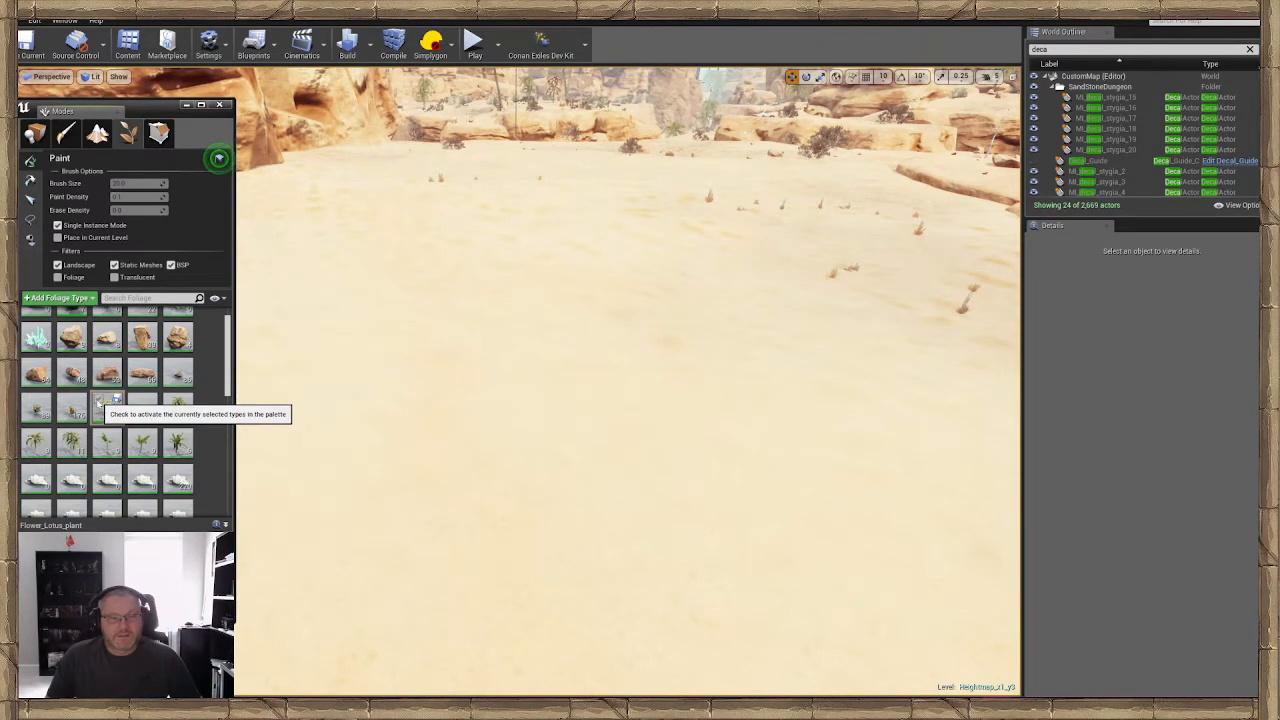
pyautogui.moveTo(430, 394); pyautogui.dragTo(430, 550, button='right')
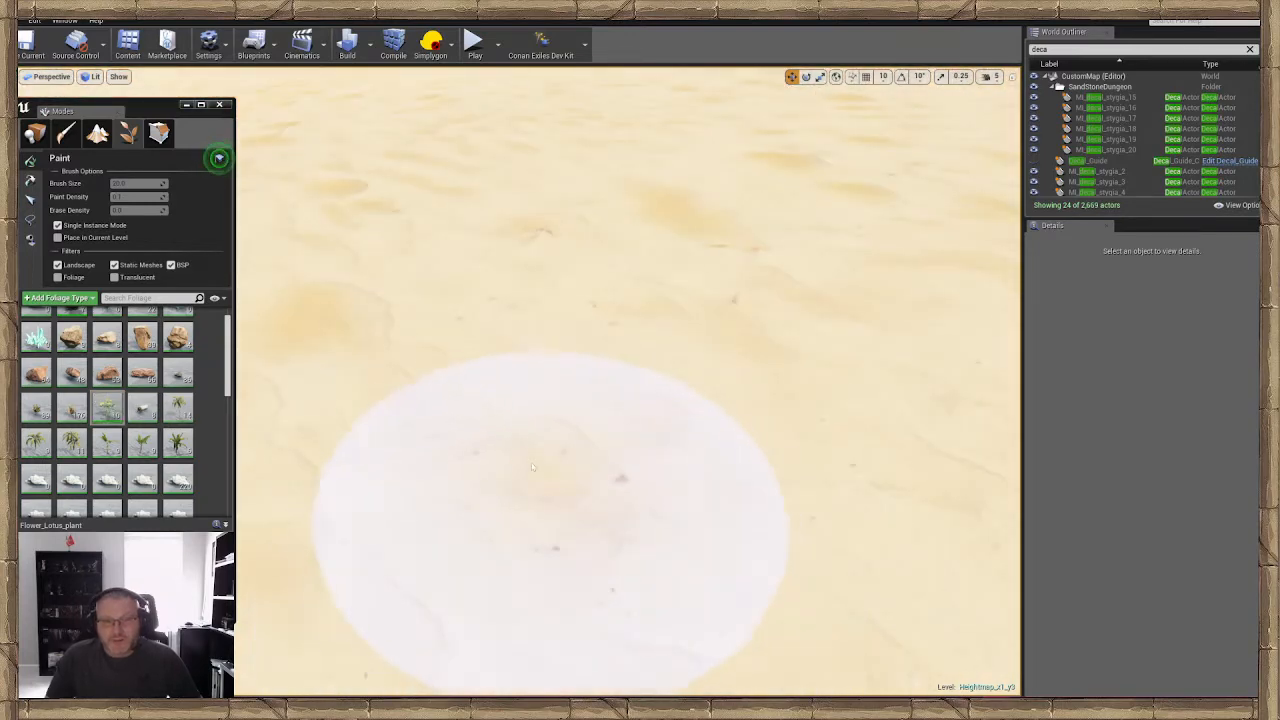
pyautogui.click(466, 426)
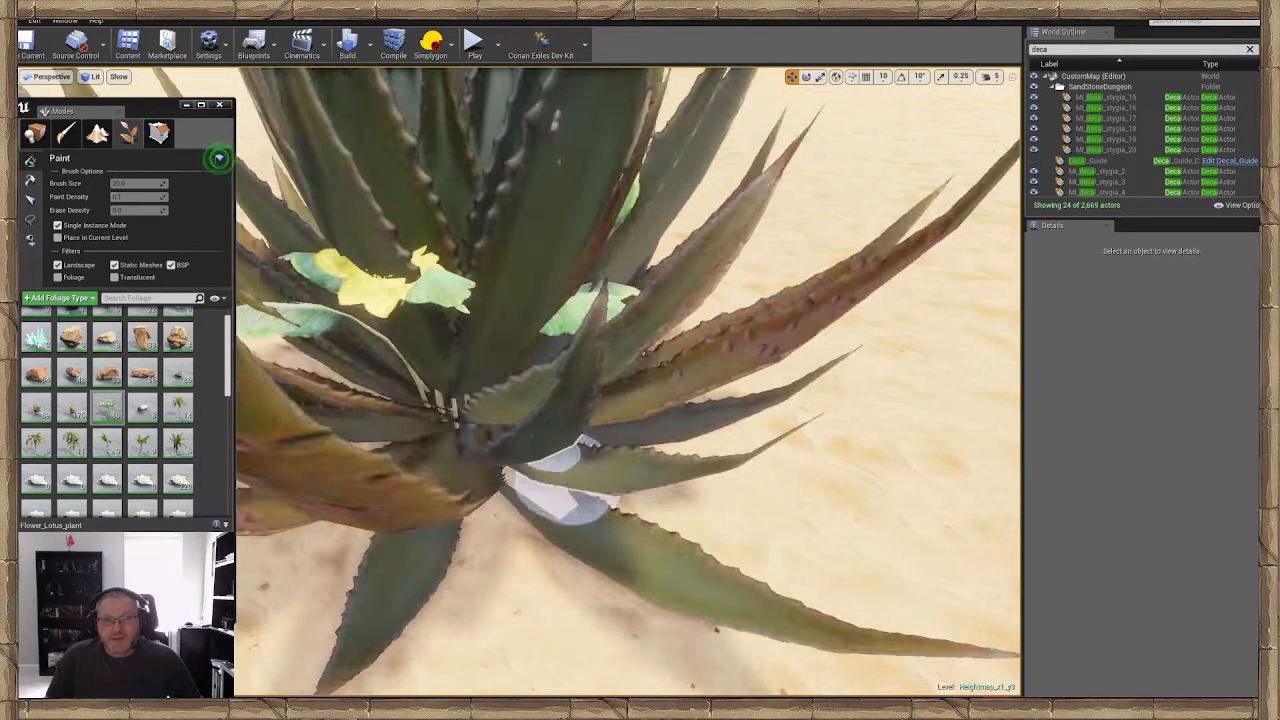
pyautogui.press('s')
pyautogui.moveTo(571, 486)
pyautogui.mouseDown(button='right')
pyautogui.moveTo(571, 400)
pyautogui.moveTo(640, 400)
pyautogui.mouseUp(button='right')
pyautogui.click(637, 496)
# Limit the painting to the lotus flower and place several single lotus plants on the open sand
pyautogui.scroll(1, 97, 381)
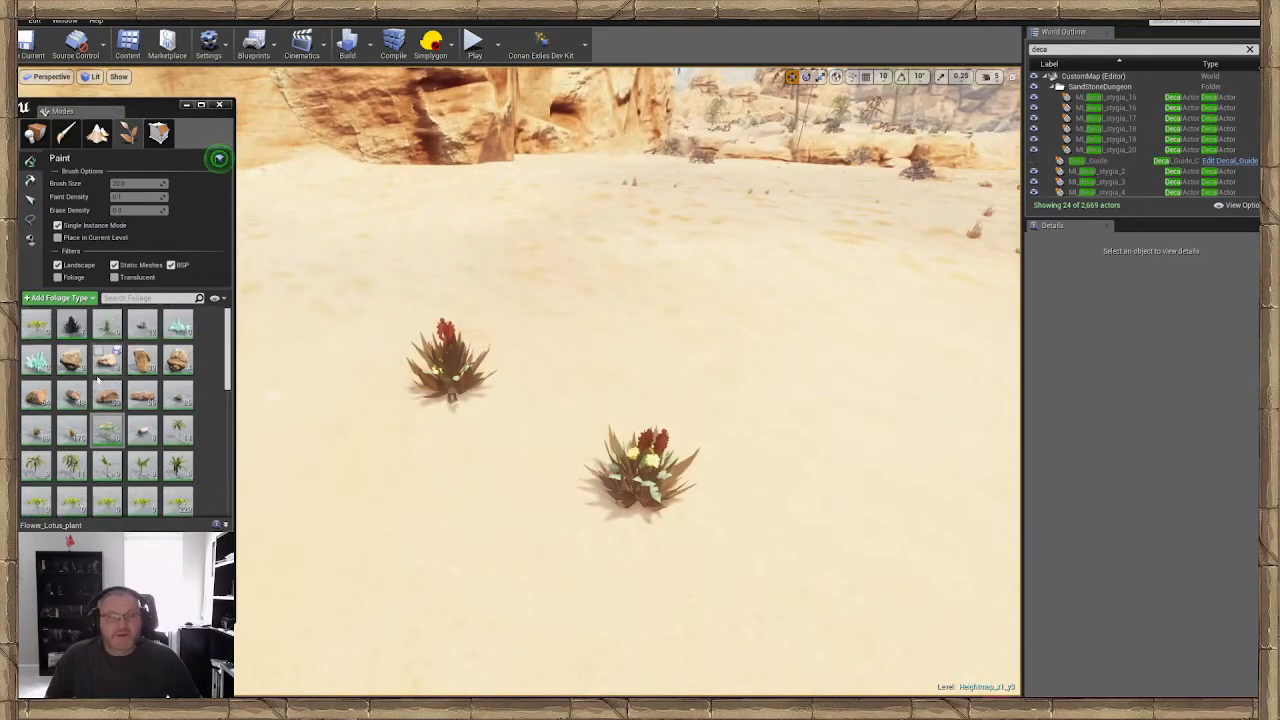
pyautogui.press('d')
pyautogui.moveTo(650, 473); pyautogui.dragTo(512, 473, button='right')
pyautogui.moveTo(697, 521); pyautogui.dragTo(565, 471, button='right')
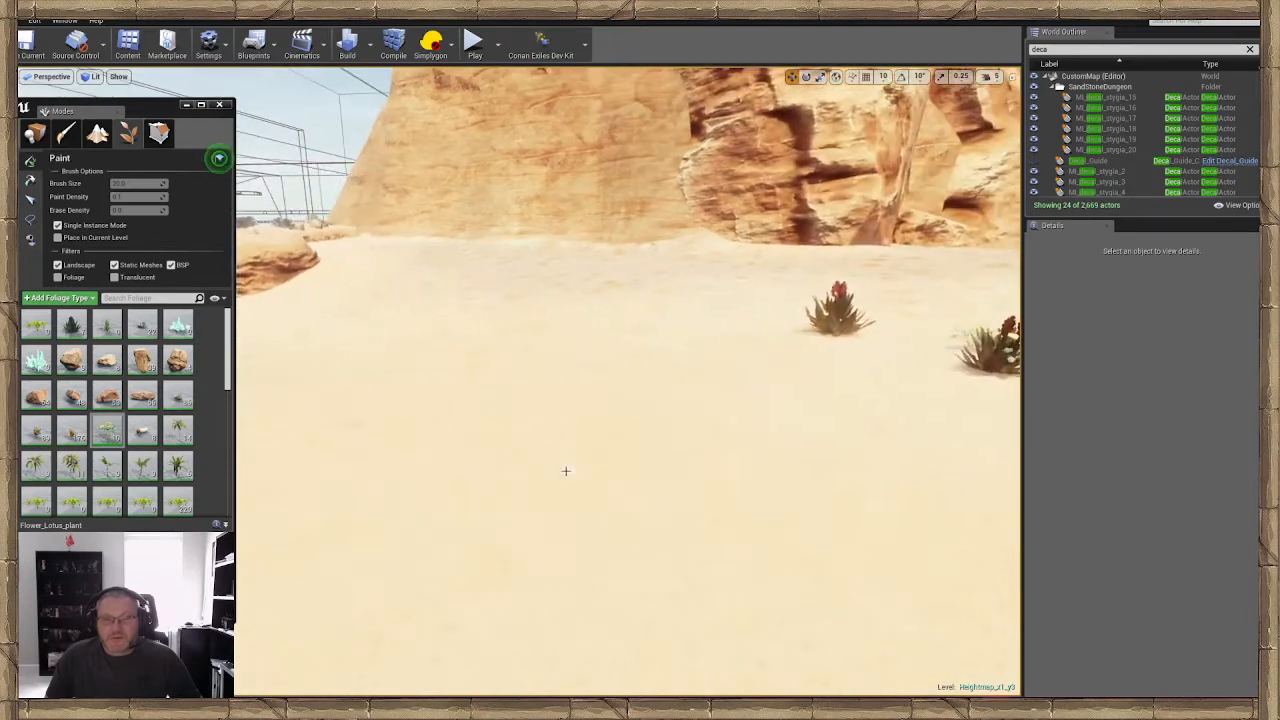
pyautogui.click(374, 607)
pyautogui.click(878, 513)
pyautogui.press('a')
pyautogui.moveTo(377, 504); pyautogui.dragTo(440, 600, button='right')
pyautogui.press('s')
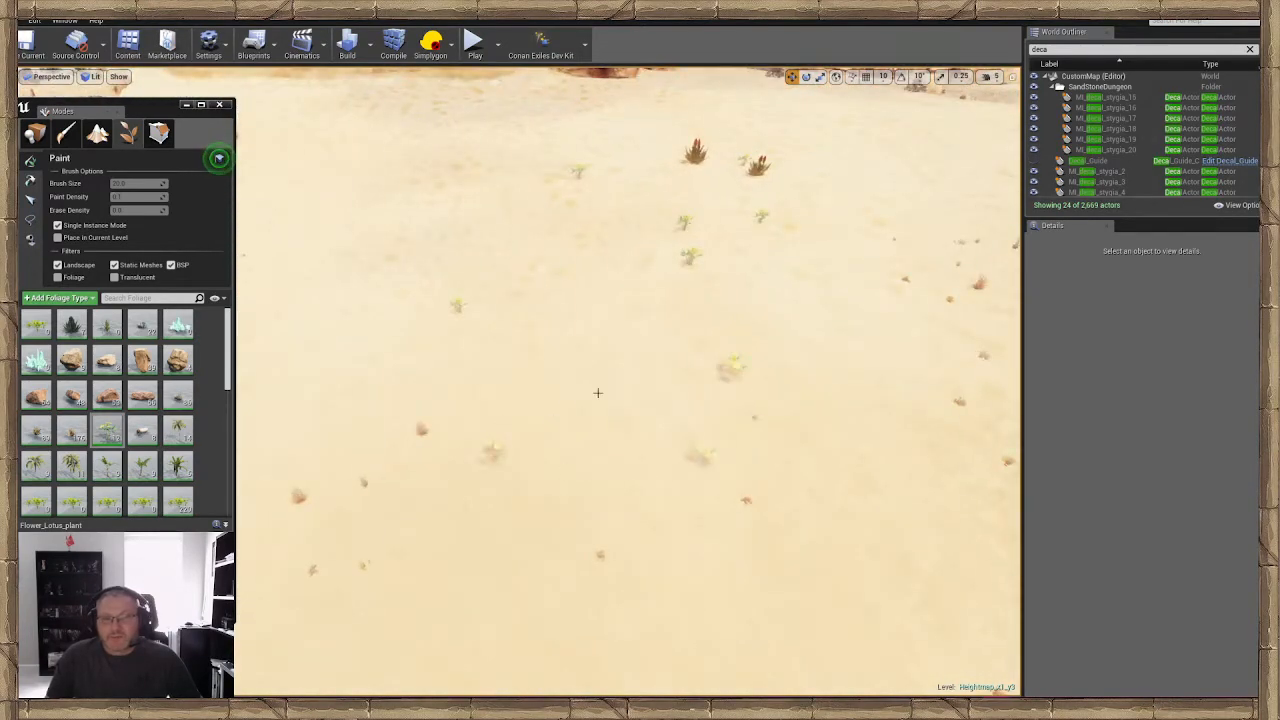
# Place more single lotus plants among the small dry tufts and look over the scattered plants
pyautogui.press('w')
pyautogui.moveTo(598, 393)
pyautogui.mouseDown(button='right')
pyautogui.moveTo(550, 430)
pyautogui.moveTo(545, 330)
pyautogui.moveTo(530, 328)
pyautogui.mouseUp(button='right')
pyautogui.click(388, 446)
pyautogui.moveTo(377, 460); pyautogui.dragTo(380, 485, button='right')
pyautogui.press('s')
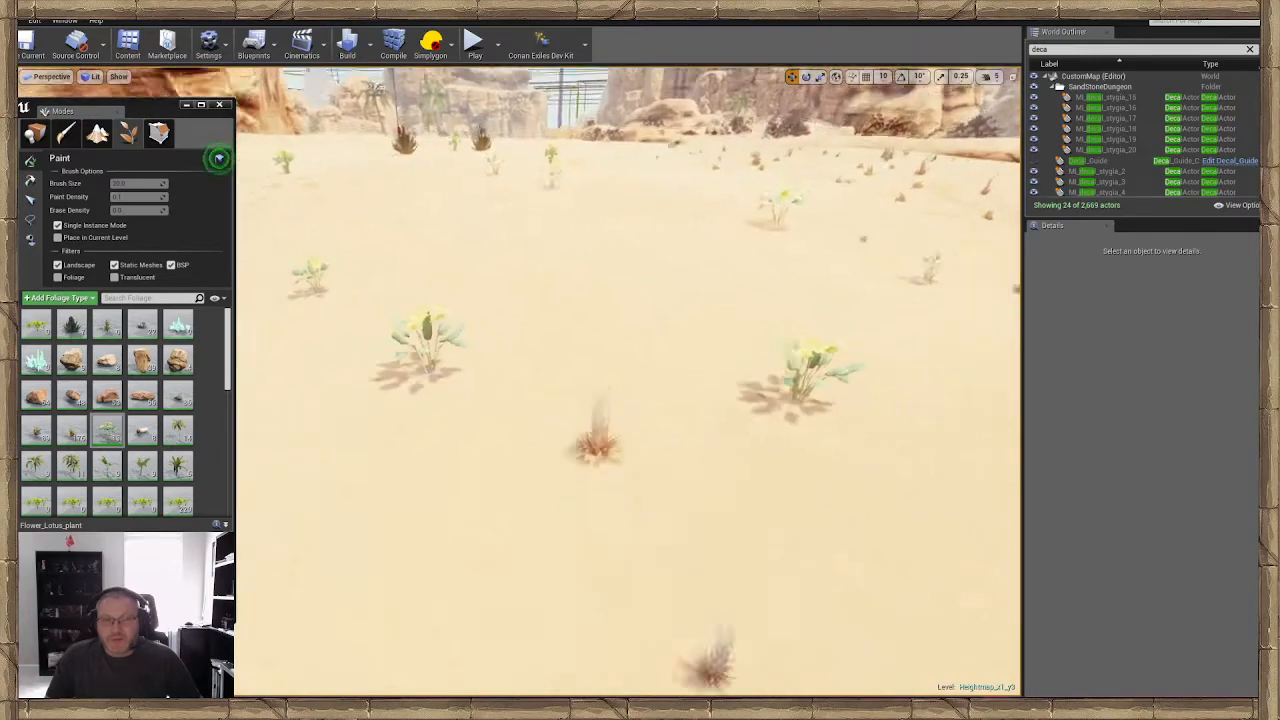
pyautogui.press('s')
pyautogui.moveTo(580, 500); pyautogui.dragTo(635, 483, button='right')
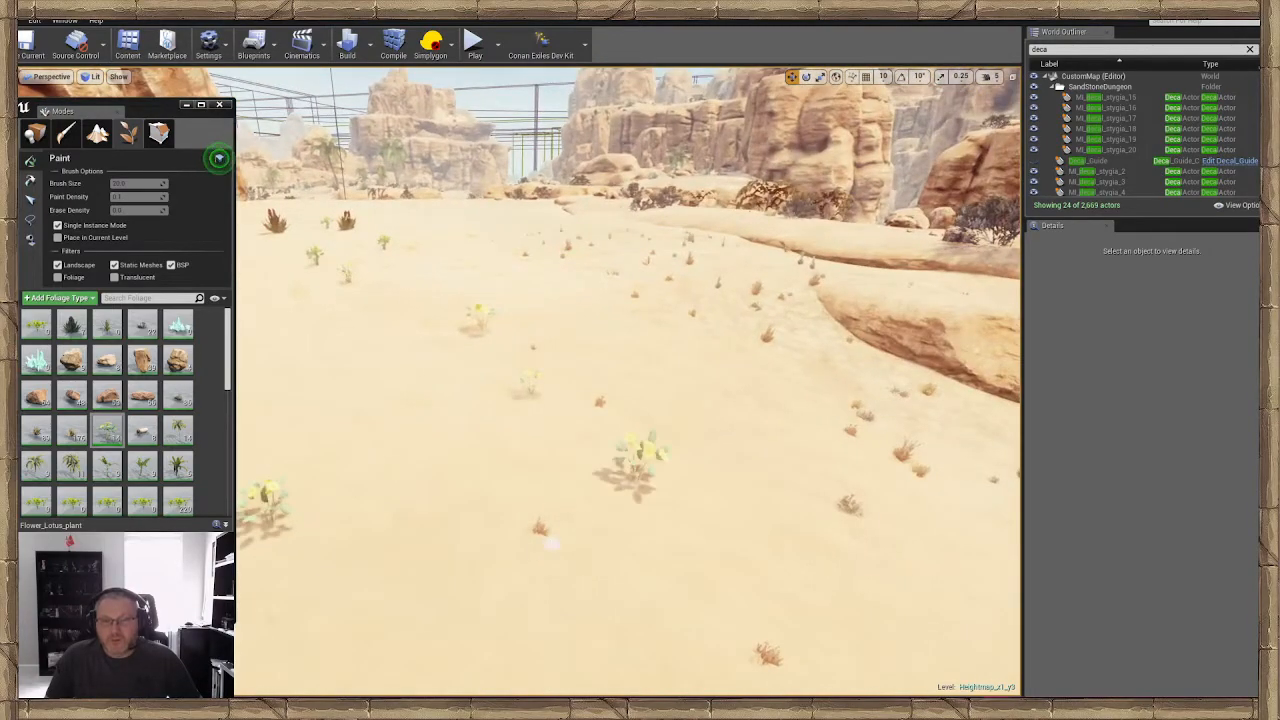
pyautogui.moveTo(549, 543); pyautogui.dragTo(547, 516, button='right')
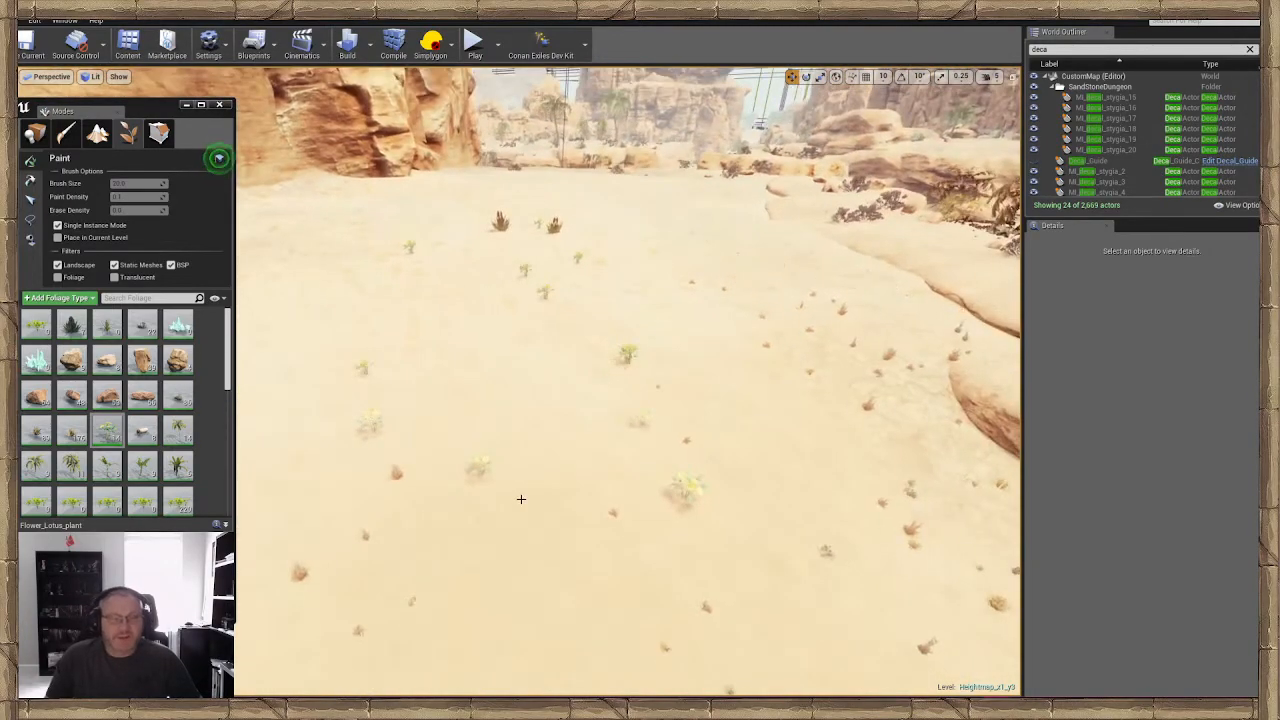
# Turn off Single Instance Mode and paint a wide patch of lotus plants among the single ones with the 1464 brush
pyautogui.click(33, 222)
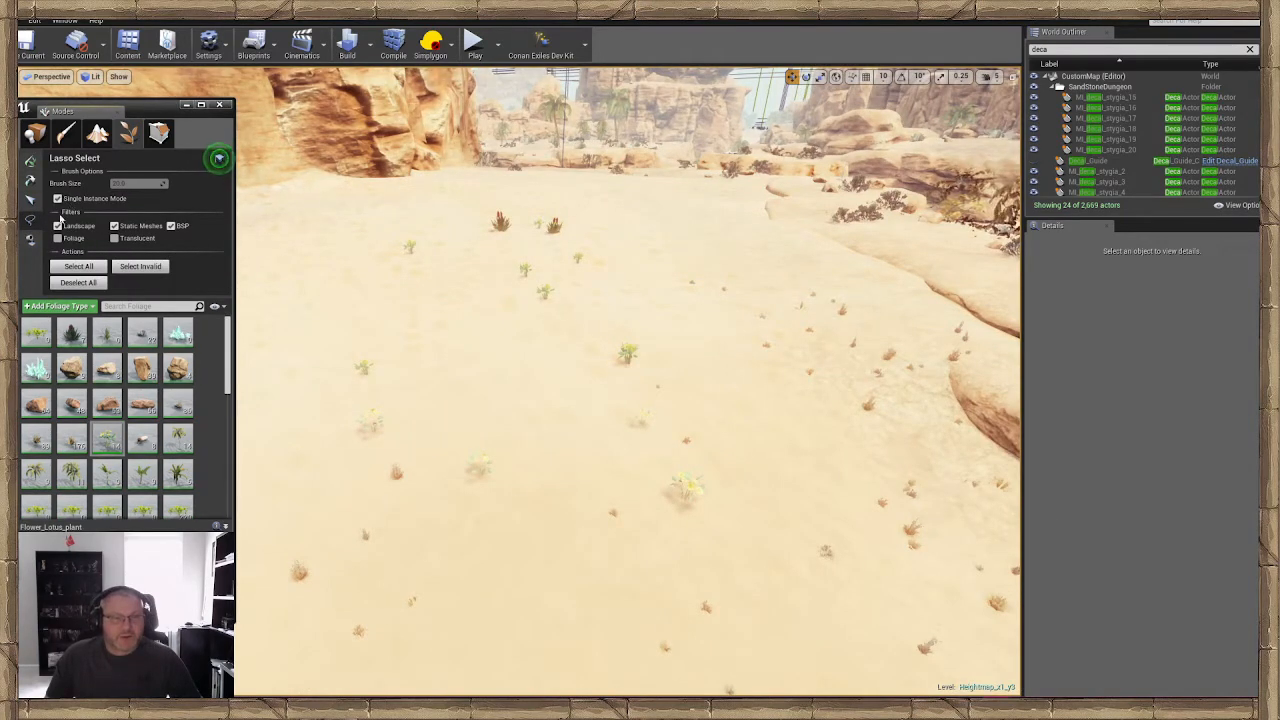
pyautogui.click(31, 164)
pyautogui.moveTo(549, 328)
pyautogui.mouseDown(button='right')
pyautogui.moveTo(552, 360)
pyautogui.moveTo(600, 365)
pyautogui.moveTo(552, 330)
pyautogui.mouseUp(button='right')
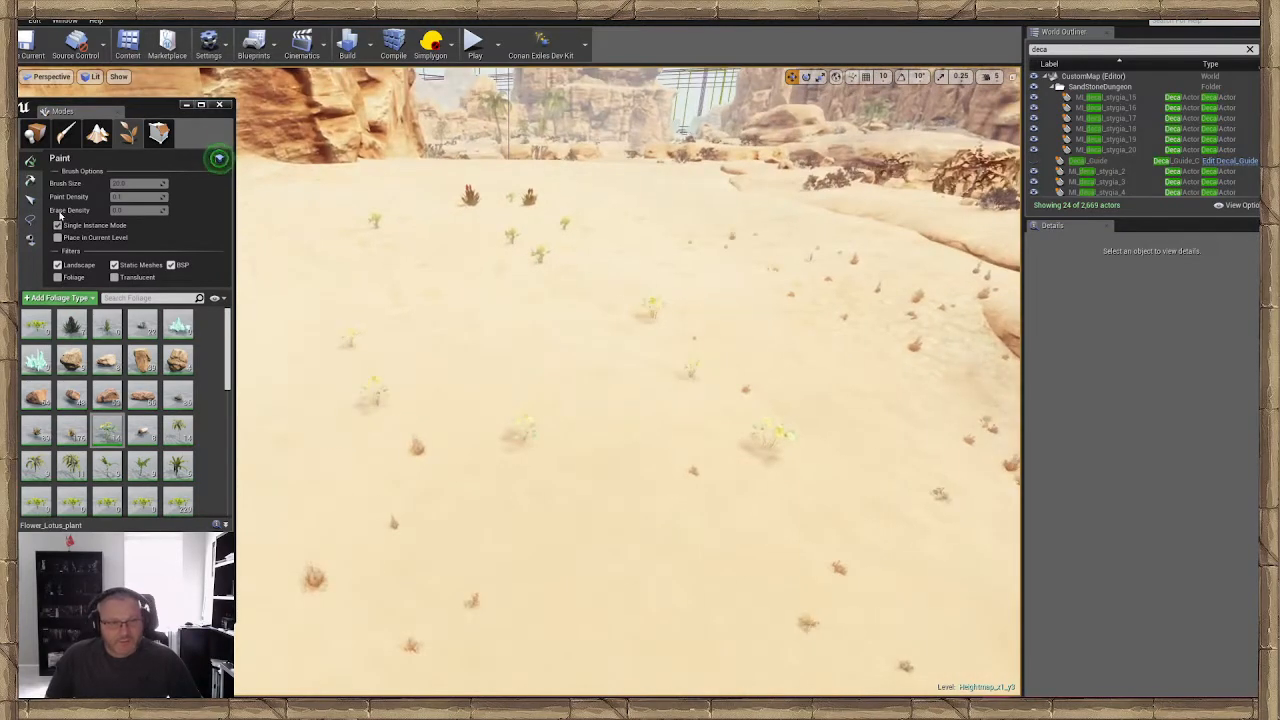
pyautogui.click(30, 222)
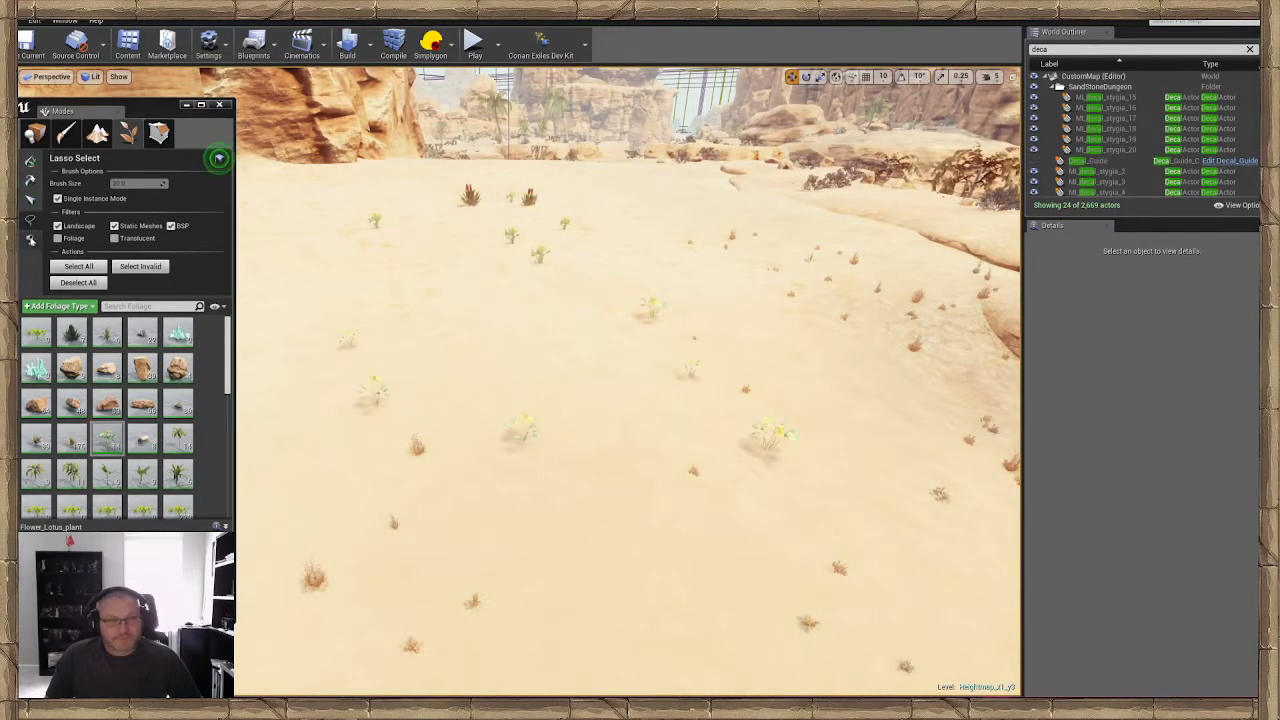
pyautogui.click(57, 199)
pyautogui.click(30, 168)
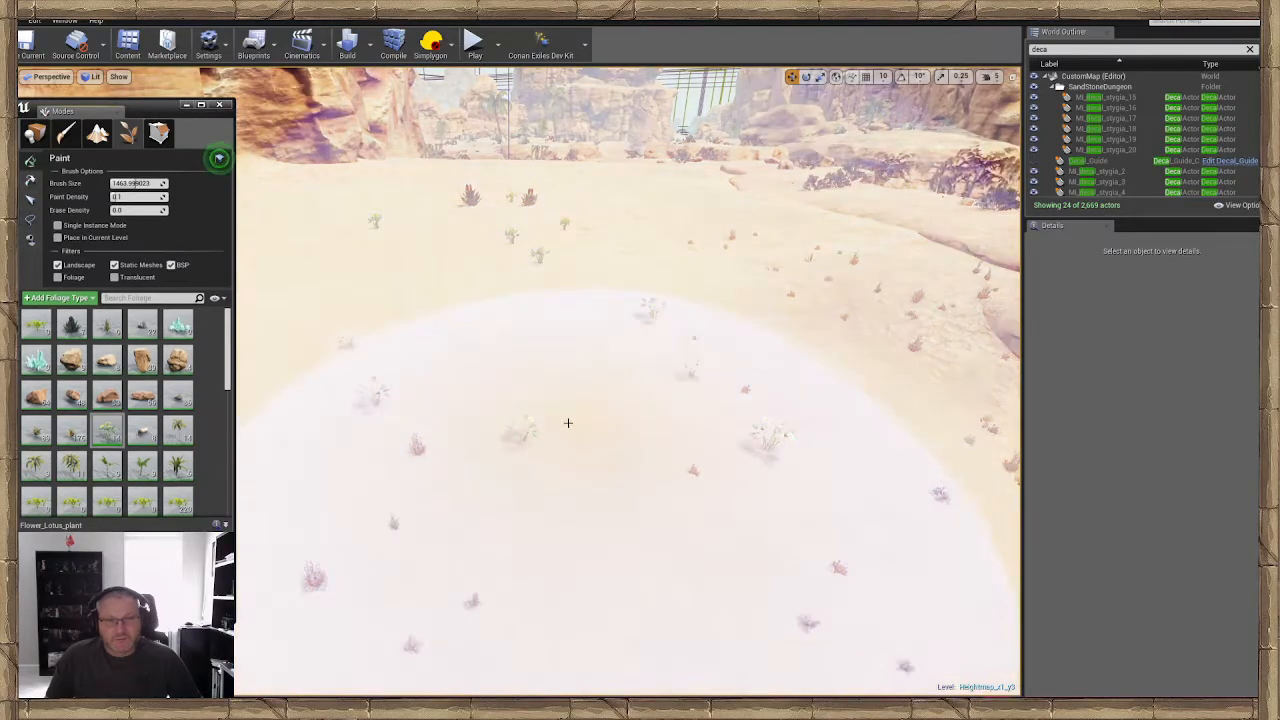
pyautogui.click(560, 285)
# Lasso-select the lotus plants scattered across the sand and delete them
pyautogui.click(33, 238)
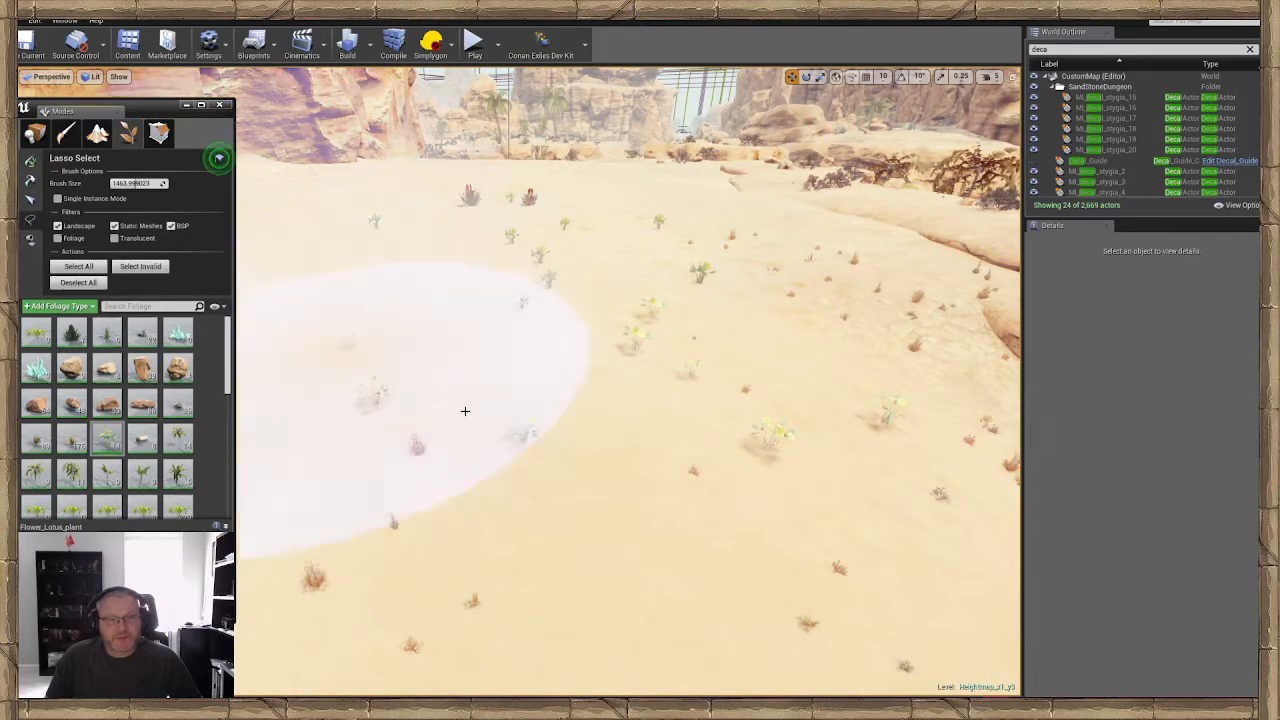
pyautogui.moveTo(409, 371)
pyautogui.mouseDown()
pyautogui.moveTo(634, 343)
pyautogui.moveTo(446, 215)
pyautogui.mouseUp()
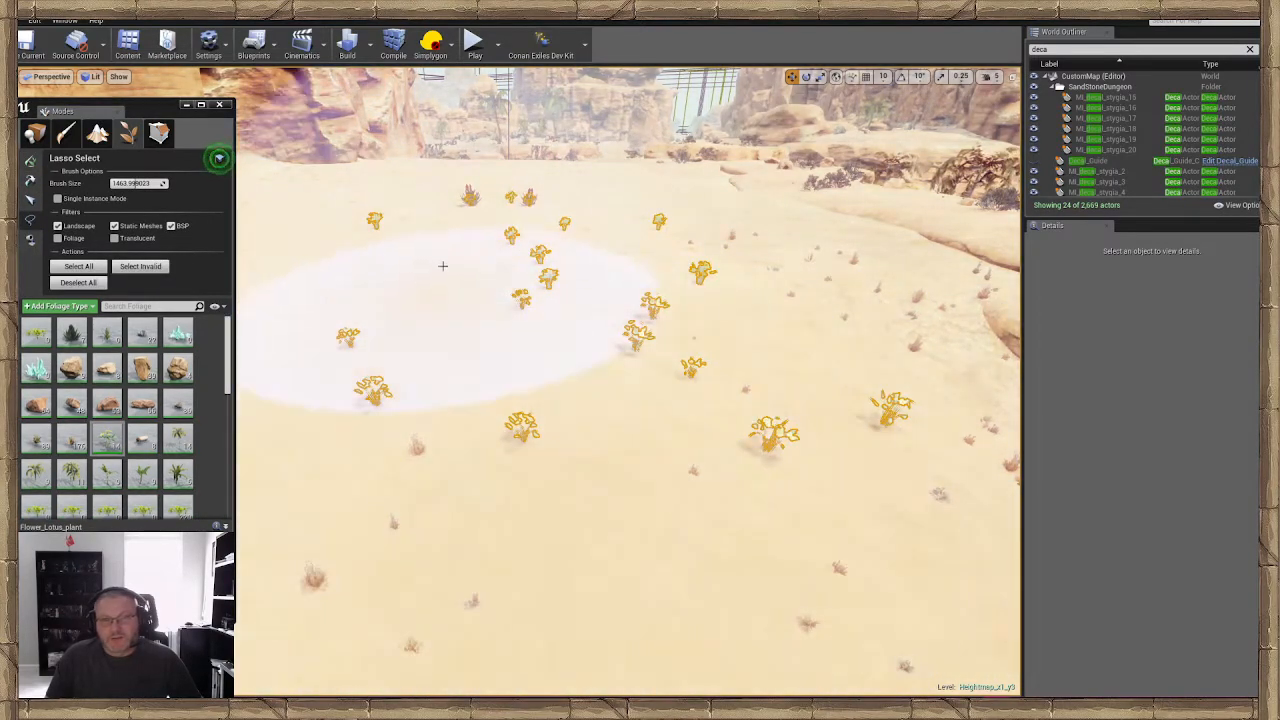
pyautogui.press('Delete')
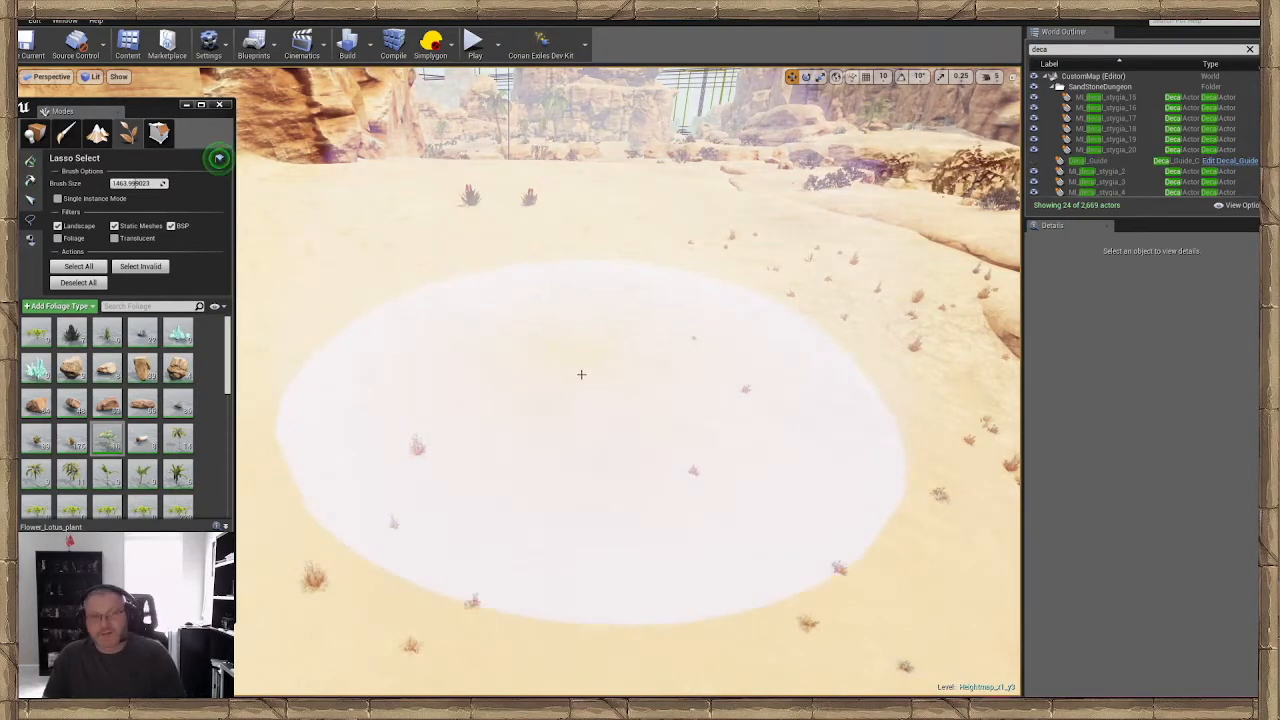
# Limit the lasso selection to Aloe_Vera_Desktop_2_FoliageType, then lasso the two aloe plants on the sand and delete them
pyautogui.moveTo(580, 374); pyautogui.dragTo(550, 335, button='right')
pyautogui.press('w')
pyautogui.moveTo(615, 400); pyautogui.dragTo(615, 430, button='right')
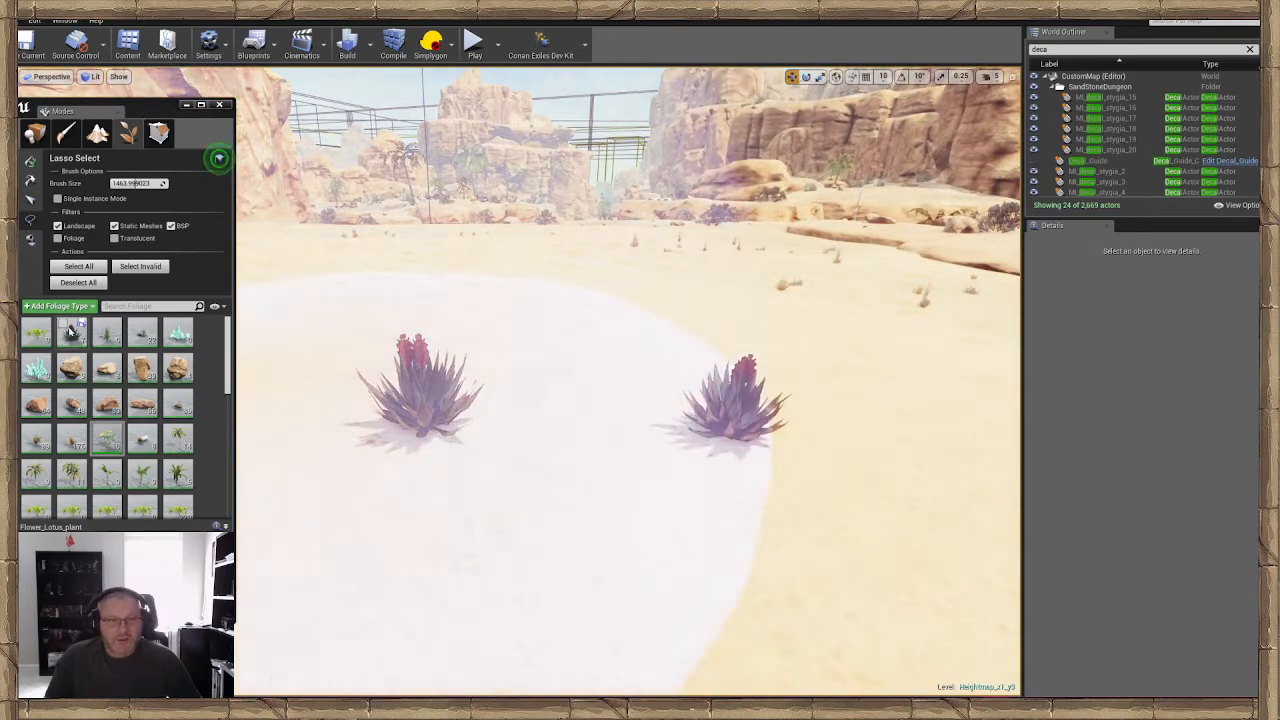
pyautogui.click(219, 158)
pyautogui.moveTo(470, 460)
pyautogui.mouseDown()
pyautogui.moveTo(700, 450)
pyautogui.moveTo(720, 430)
pyautogui.mouseUp()
pyautogui.press('Delete')
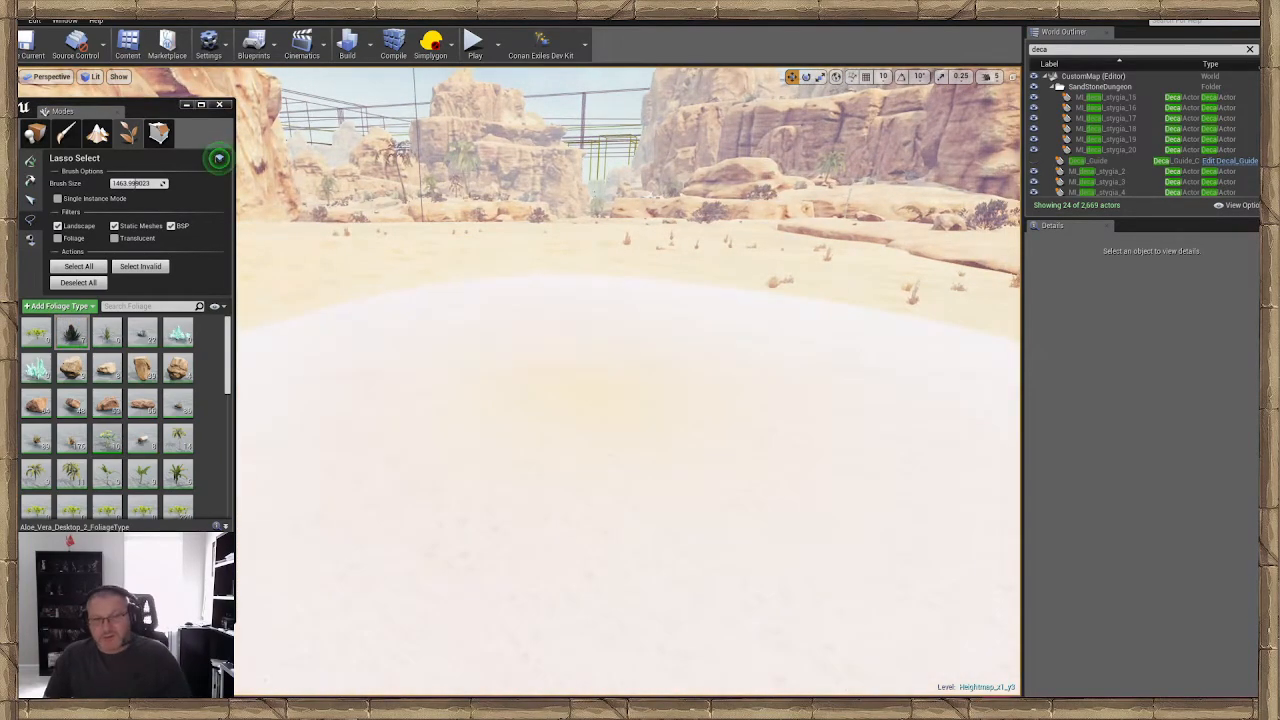
# Switch to the single-instance Select tool and move the large boulder on top of the rock ledge
pyautogui.moveTo(620, 400)
pyautogui.mouseDown(button='right')
pyautogui.moveTo(520, 400)
pyautogui.moveTo(520, 340)
pyautogui.moveTo(480, 350)
pyautogui.moveTo(510, 350)
pyautogui.moveTo(614, 414)
pyautogui.moveTo(540, 410)
pyautogui.moveTo(540, 450)
pyautogui.moveTo(638, 493)
pyautogui.moveTo(405, 448)
pyautogui.moveTo(390, 415)
pyautogui.moveTo(370, 430)
pyautogui.moveTo(460, 475)
pyautogui.moveTo(370, 470)
pyautogui.moveTo(405, 455)
pyautogui.moveTo(380, 462)
pyautogui.moveTo(405, 455)
pyautogui.moveTo(410, 490)
pyautogui.moveTo(430, 482)
pyautogui.moveTo(390, 478)
pyautogui.moveTo(400, 460)
pyautogui.moveTo(406, 500)
pyautogui.moveTo(398, 480)
pyautogui.moveTo(420, 480)
pyautogui.mouseUp(button='right')
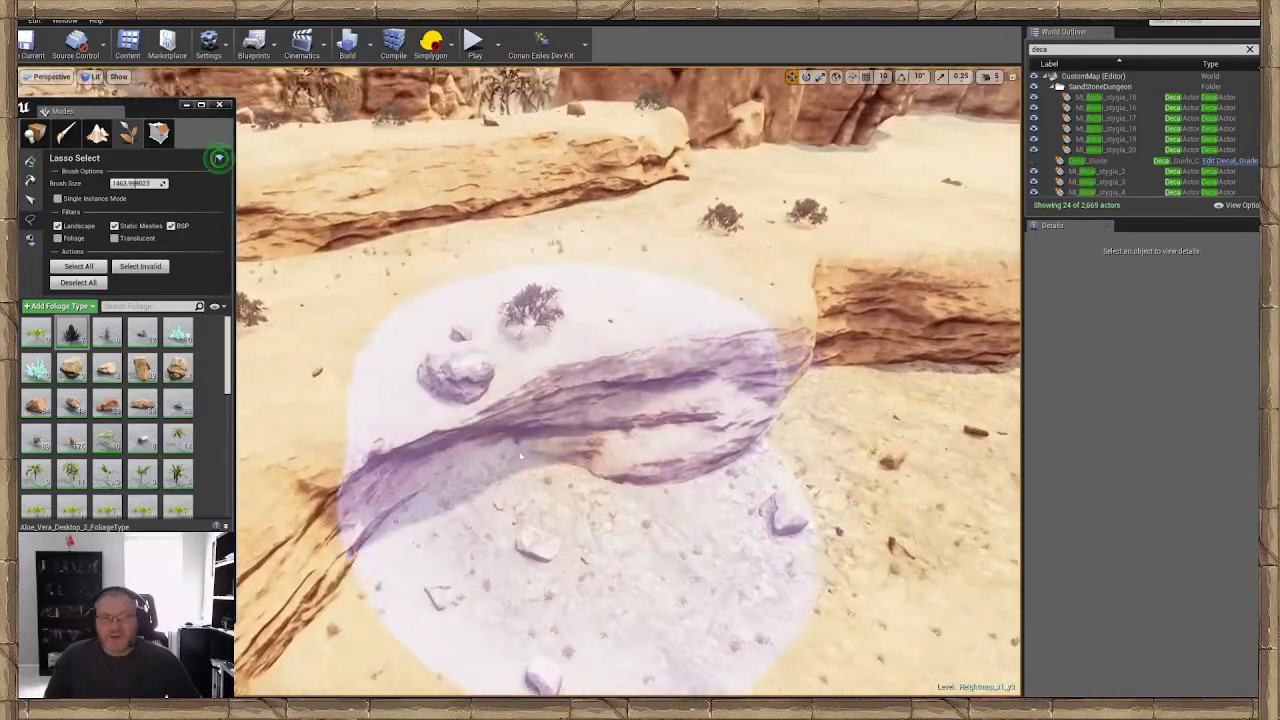
pyautogui.click(32, 200)
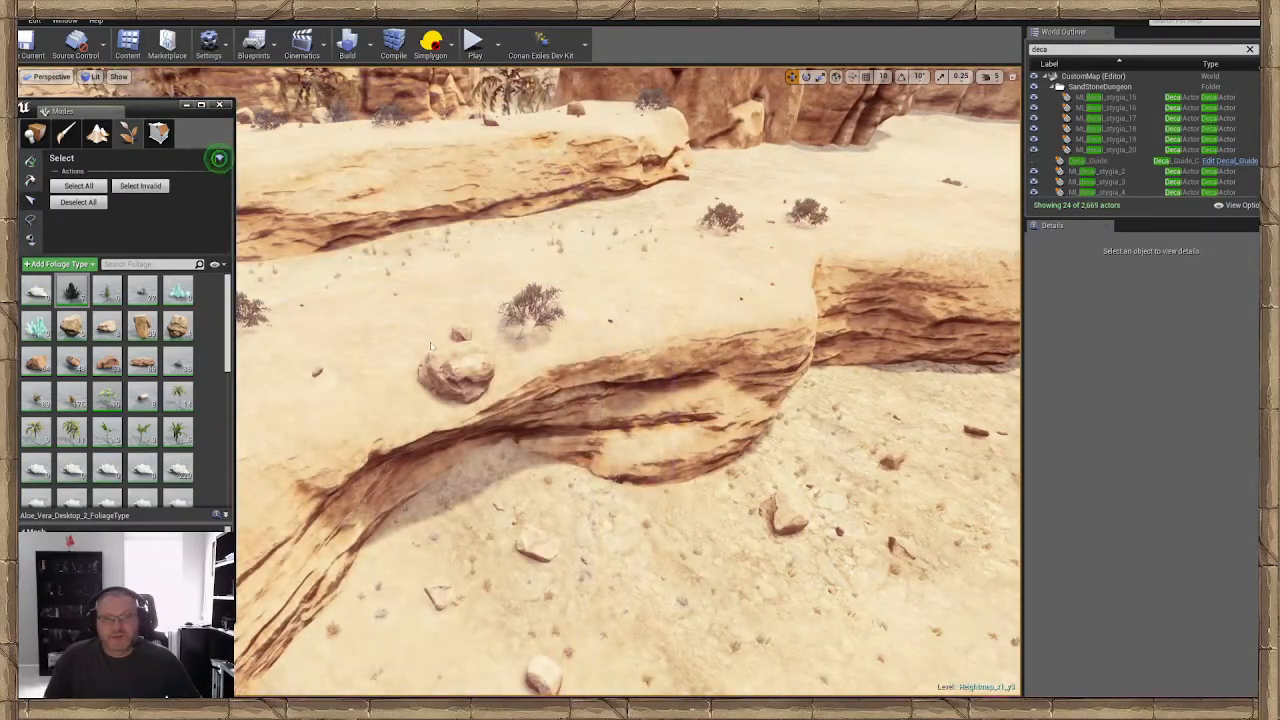
pyautogui.click(456, 373)
pyautogui.moveTo(456, 373)
pyautogui.mouseDown(button='right')
pyautogui.moveTo(440, 350)
pyautogui.moveTo(475, 362)
pyautogui.moveTo(456, 380)
pyautogui.mouseUp(button='right')
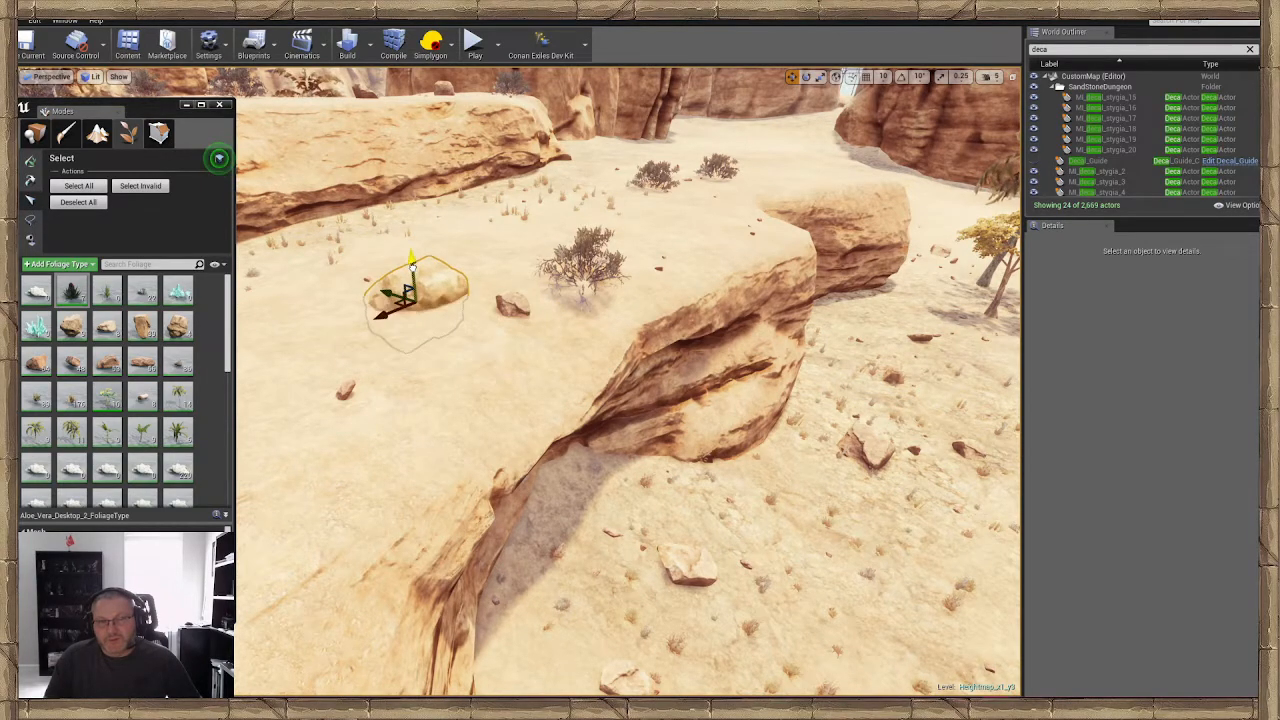
pyautogui.moveTo(474, 347); pyautogui.dragTo(350, 362, button='right')
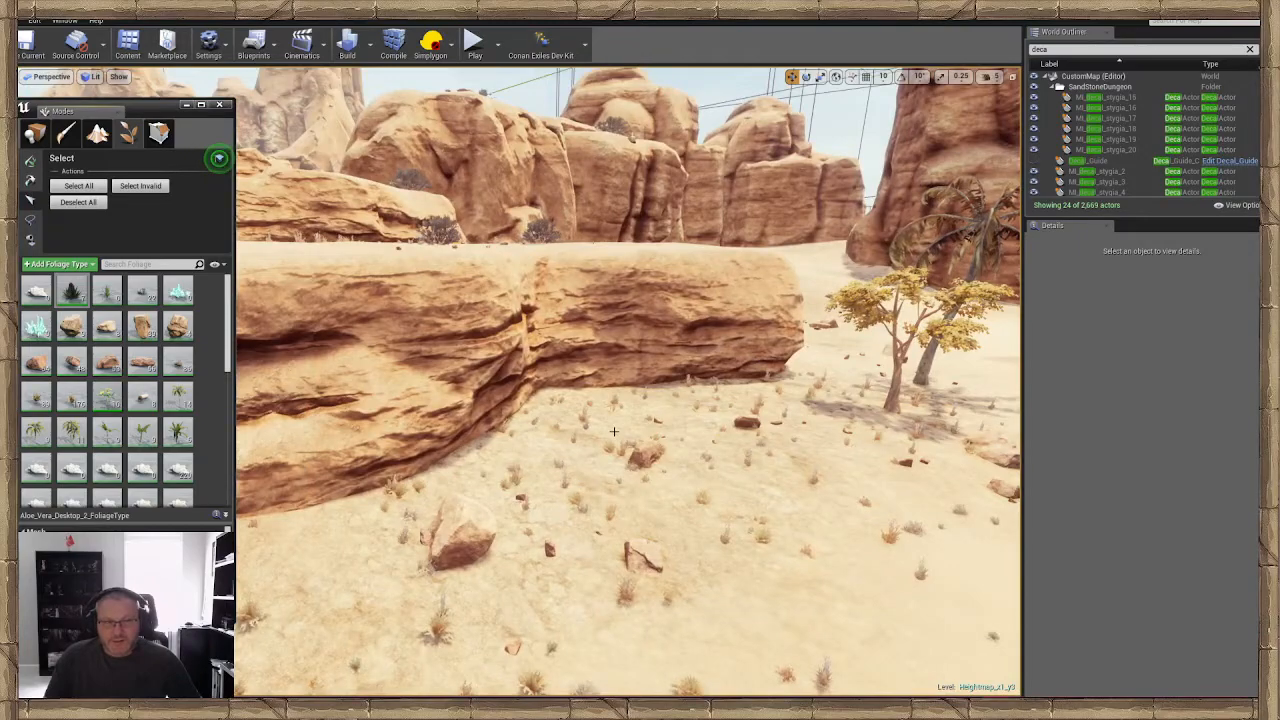
# Select and reposition the fallen driftwood log on the sand and a palm tree in the nearby grove
pyautogui.moveTo(614, 431); pyautogui.dragTo(818, 402, button='right')
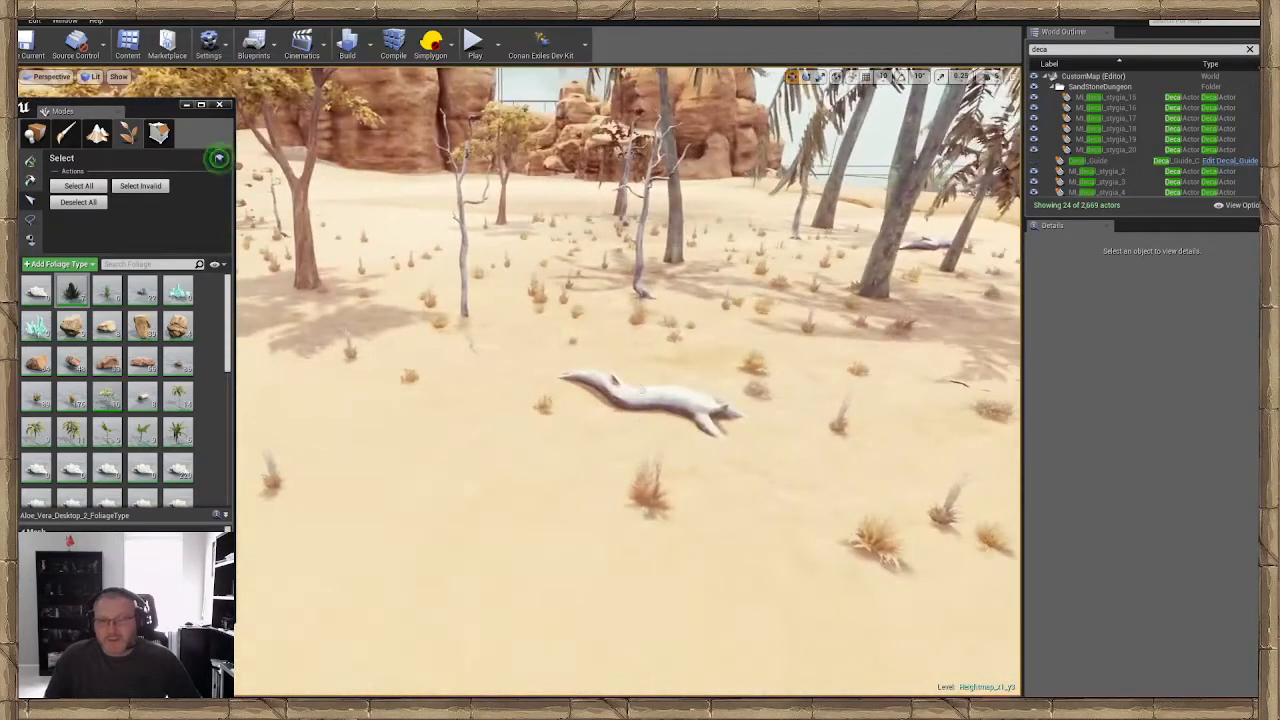
pyautogui.click(640, 400)
pyautogui.press('f')
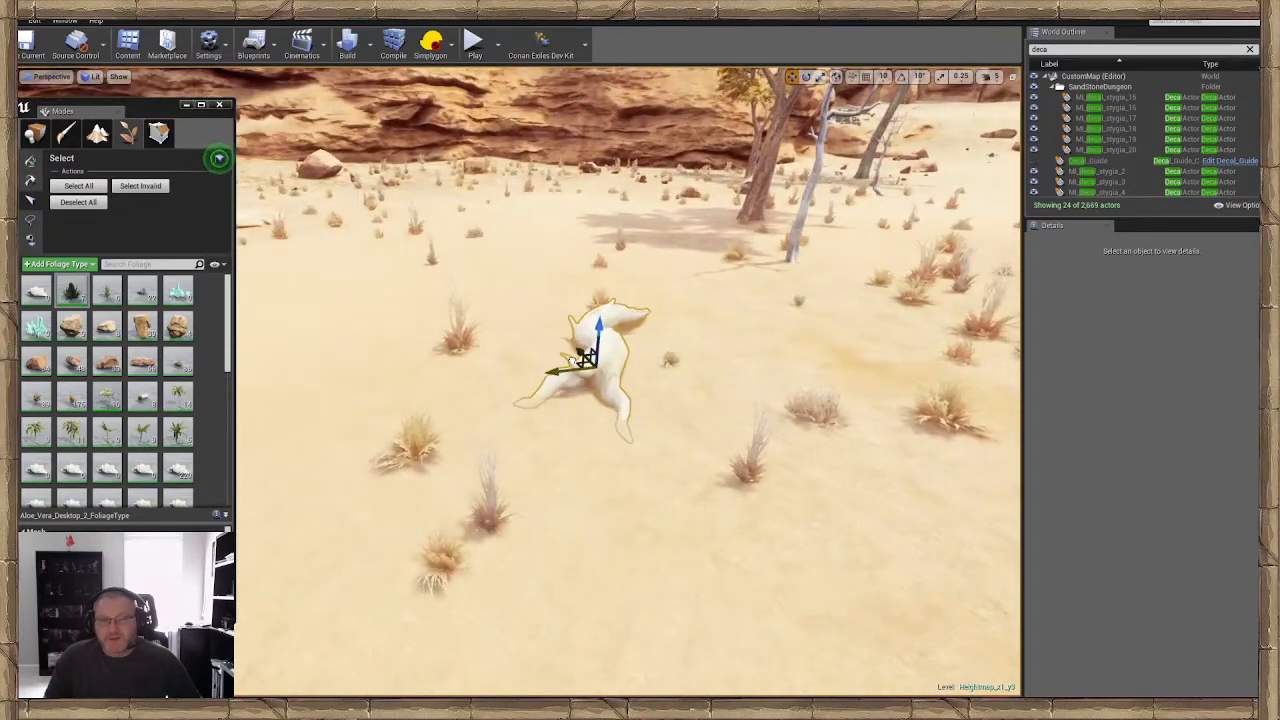
pyautogui.moveTo(533, 386); pyautogui.dragTo(617, 383, button='right')
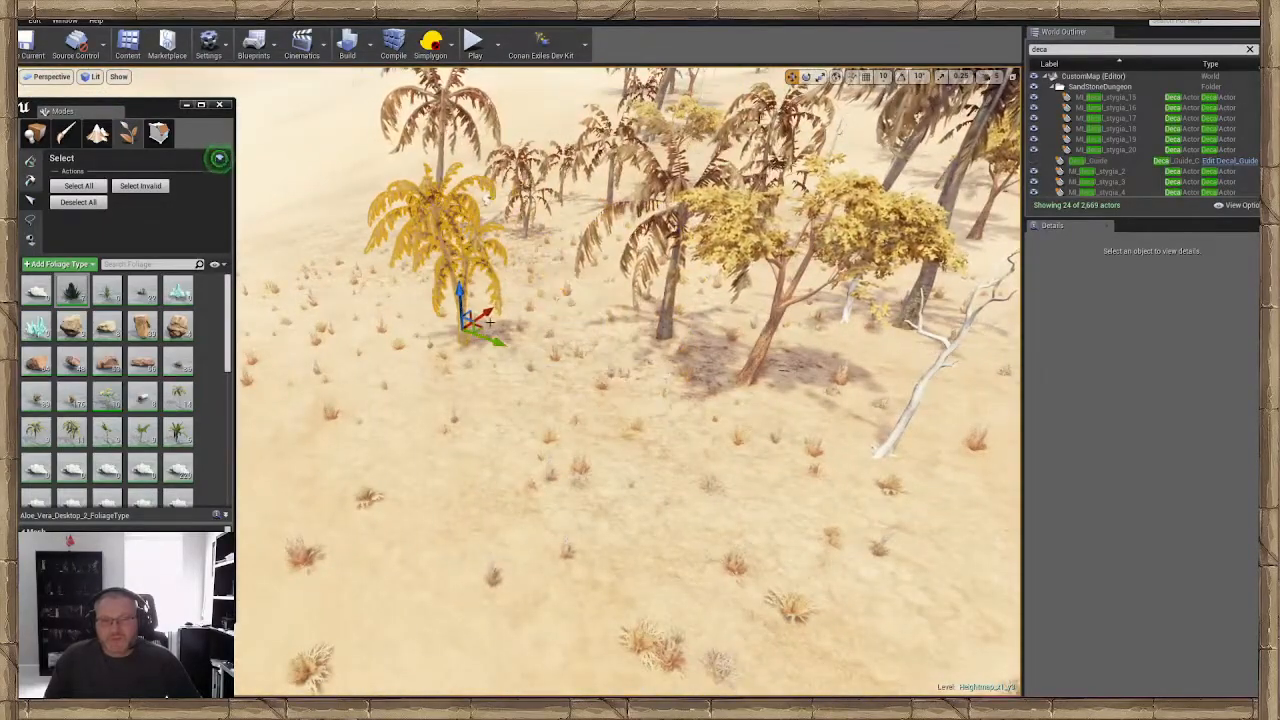
pyautogui.moveTo(506, 470); pyautogui.dragTo(643, 434, button='right')
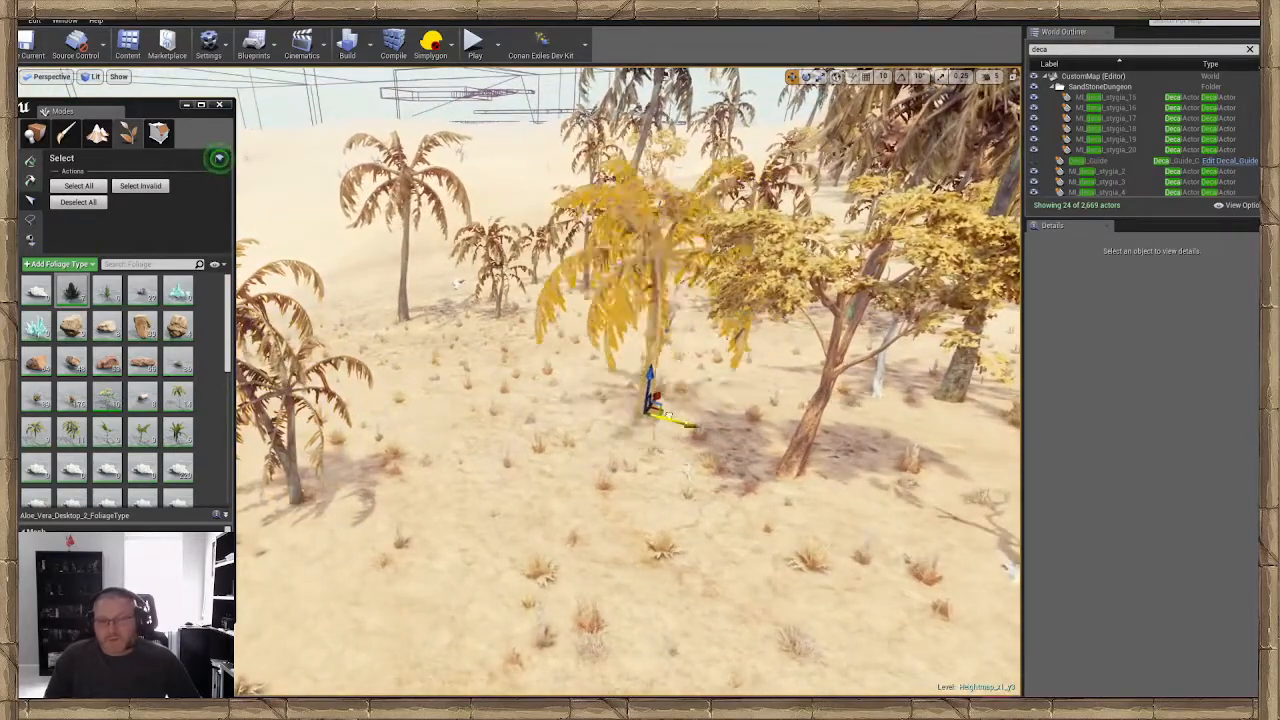
# Move trees of the grove one at a time, shifting the tall palm onto the open sand
pyautogui.click(822, 385)
pyautogui.moveTo(822, 385); pyautogui.dragTo(995, 432, button='right')
pyautogui.moveTo(535, 365); pyautogui.dragTo(728, 423)
pyautogui.moveTo(728, 423); pyautogui.dragTo(491, 367, button='right')
pyautogui.click(604, 345)
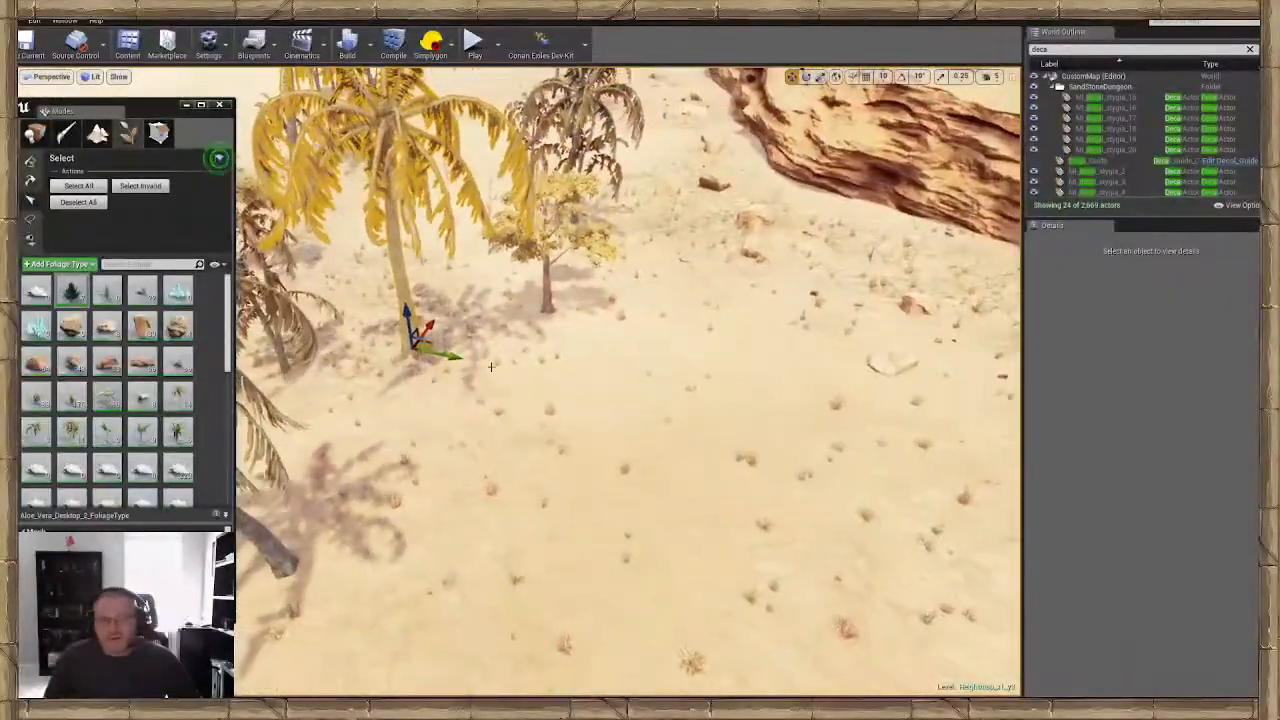
pyautogui.moveTo(448, 354); pyautogui.dragTo(706, 399)
pyautogui.moveTo(706, 399); pyautogui.dragTo(852, 336, button='right')
# Rotate the tall palm around its vertical axis and change its scale
pyautogui.press('r')
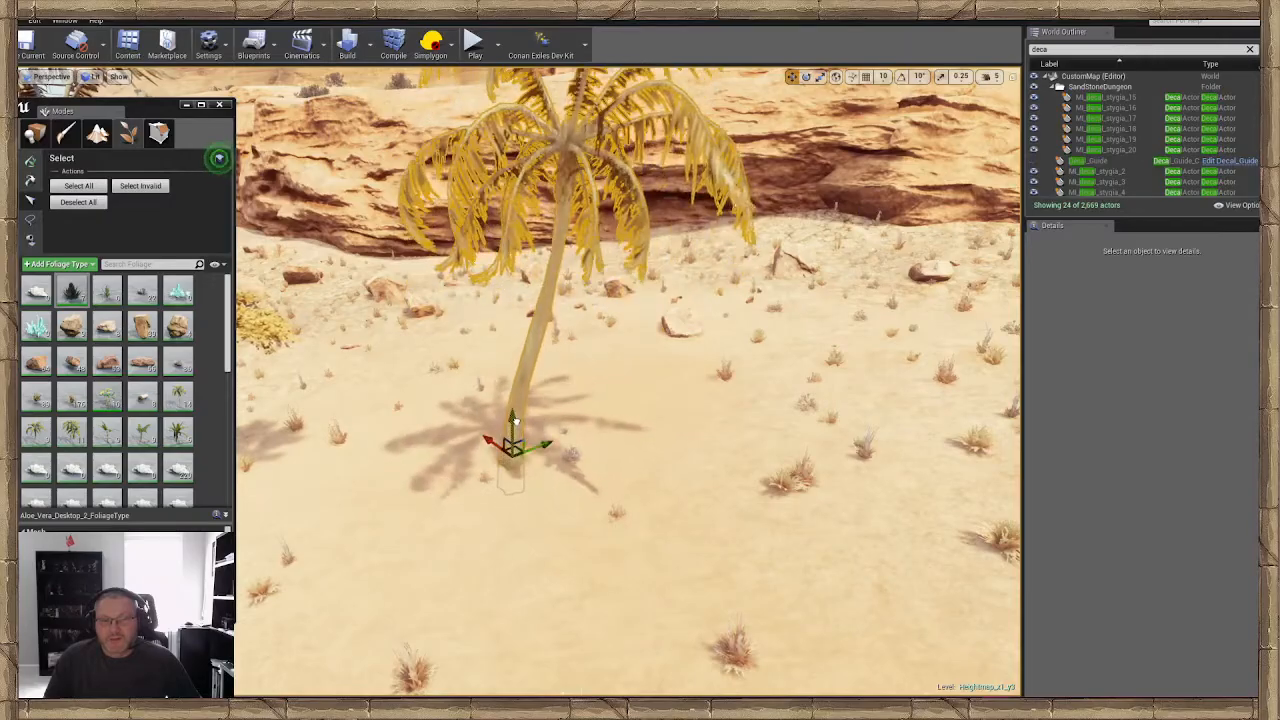
pyautogui.click(615, 498)
pyautogui.moveTo(615, 498); pyautogui.dragTo(455, 450, button='right')
pyautogui.moveTo(625, 468); pyautogui.dragTo(593, 482, button='right')
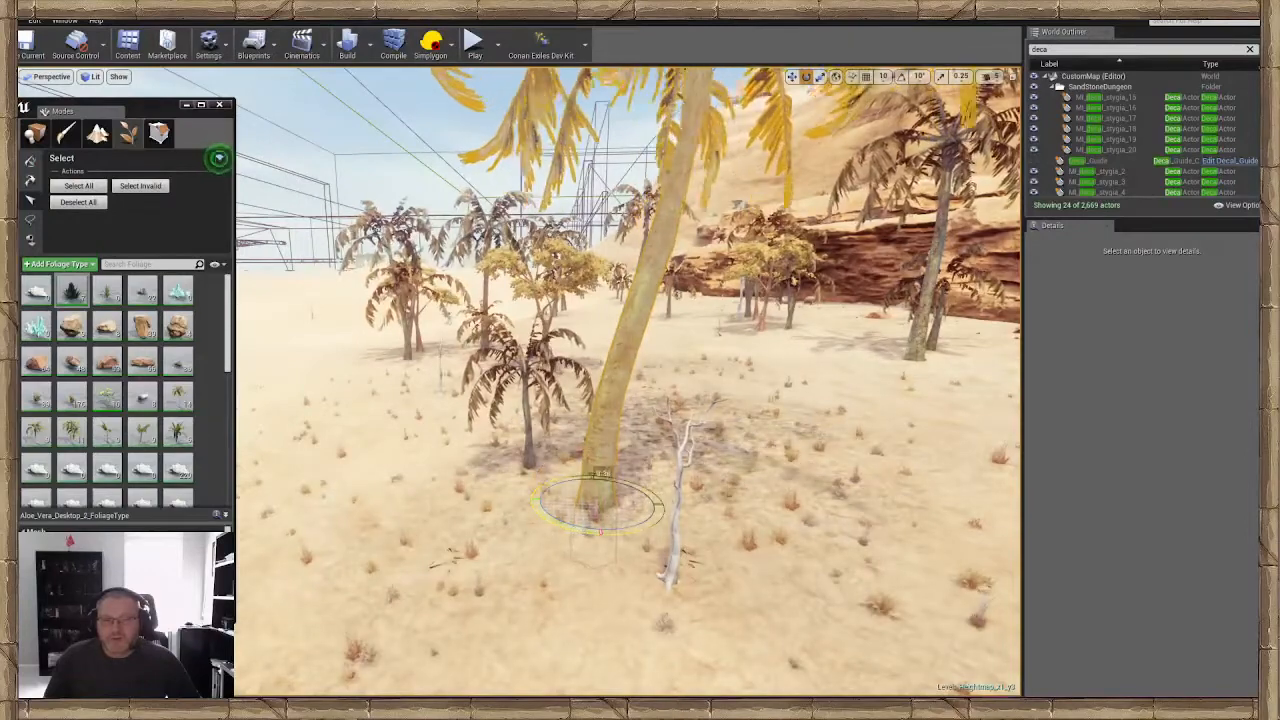
pyautogui.moveTo(598, 505)
pyautogui.mouseDown(button='right')
pyautogui.moveTo(585, 495)
pyautogui.moveTo(598, 505)
pyautogui.mouseUp(button='right')
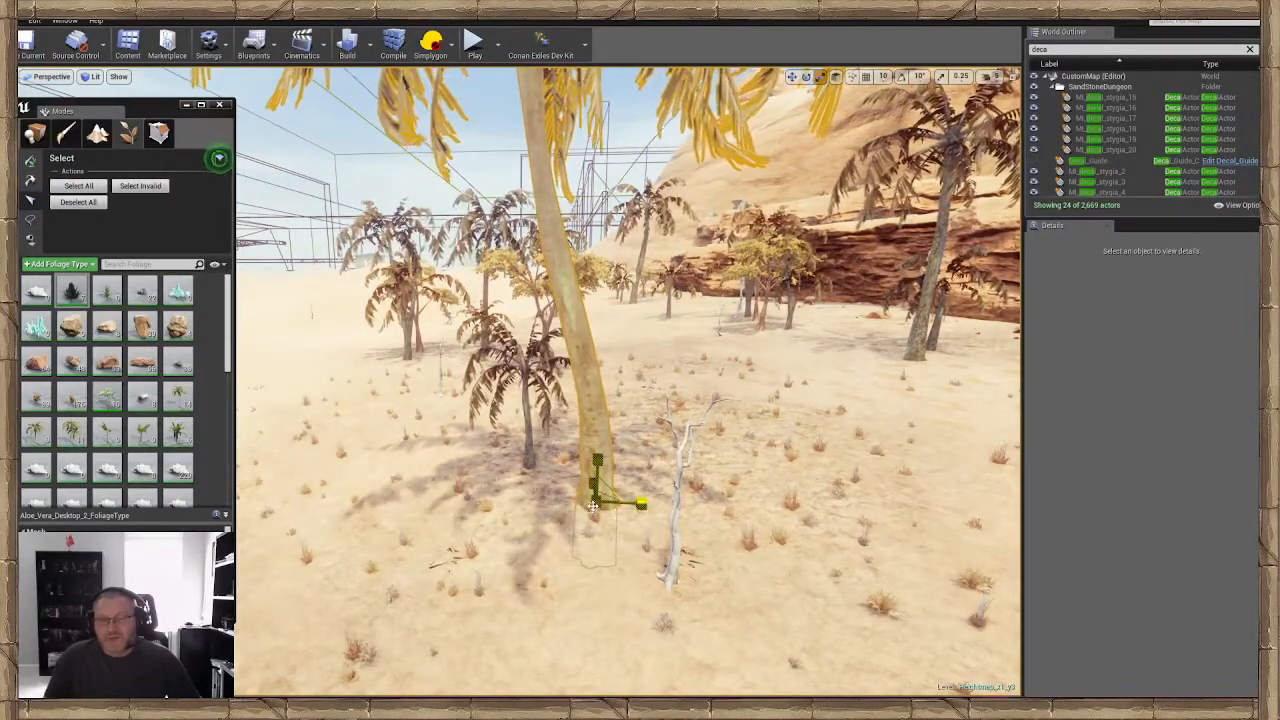
pyautogui.moveTo(633, 502); pyautogui.dragTo(358, 490)
# Lower the tall palm so the base of its trunk sinks into the sand, and look over the grove
pyautogui.moveTo(480, 506); pyautogui.dragTo(400, 504, button='right')
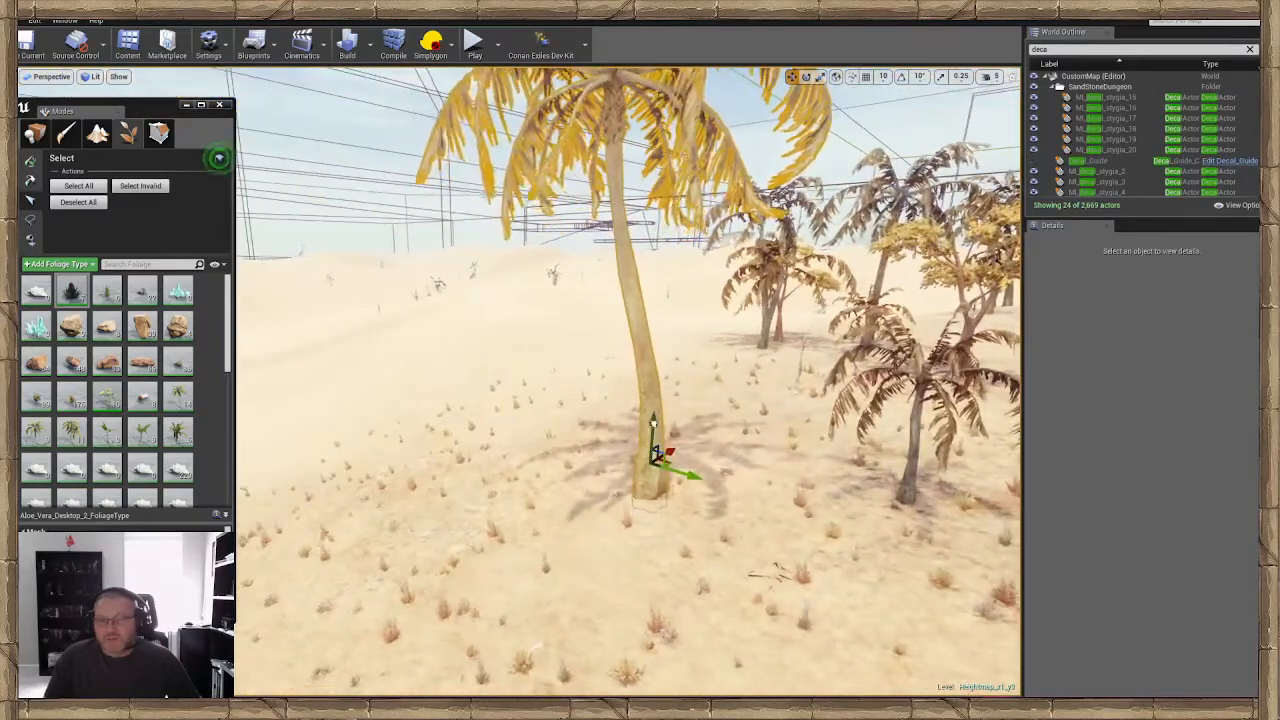
pyautogui.moveTo(653, 424); pyautogui.dragTo(651, 458)
pyautogui.moveTo(628, 380); pyautogui.dragTo(740, 385, button='right')
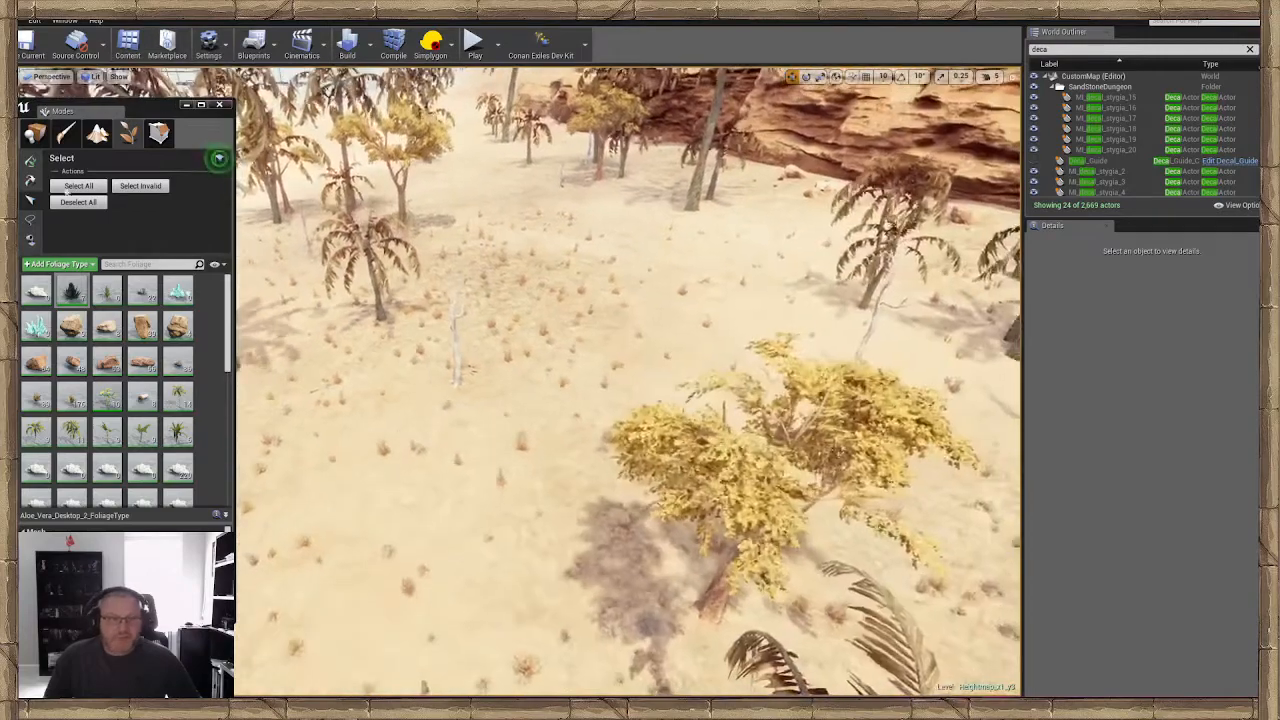
pyautogui.moveTo(300, 203); pyautogui.dragTo(300, 166, button='right')
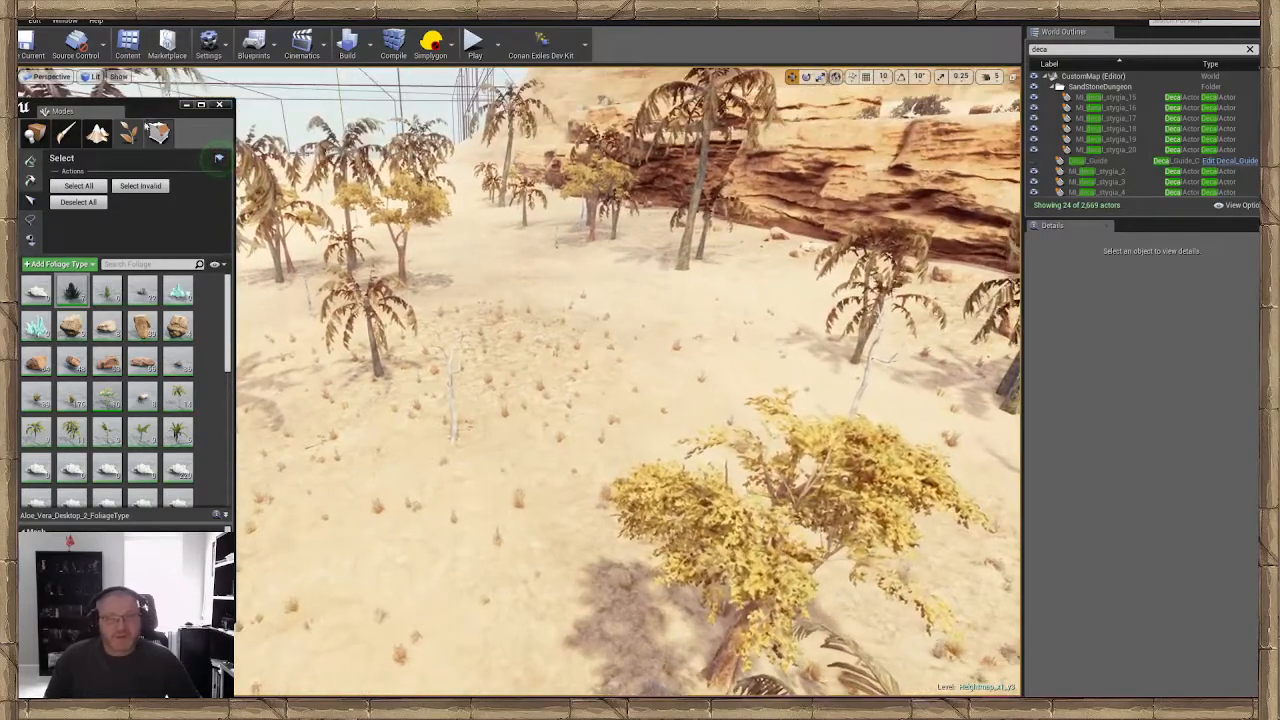
# Switch to Place mode and select a palm tree to pick the whole InstancedFoliageActor
pyautogui.click(35, 135)
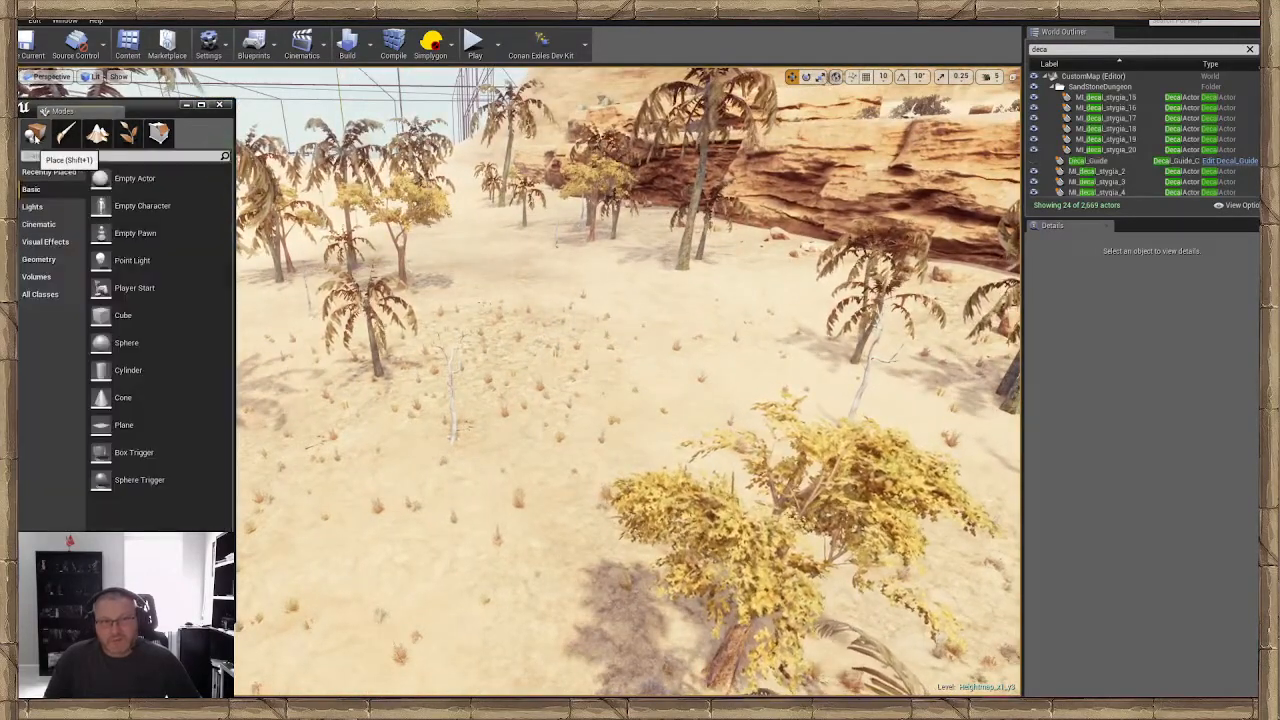
pyautogui.moveTo(504, 300); pyautogui.dragTo(455, 360, button='right')
pyautogui.click(530, 313)
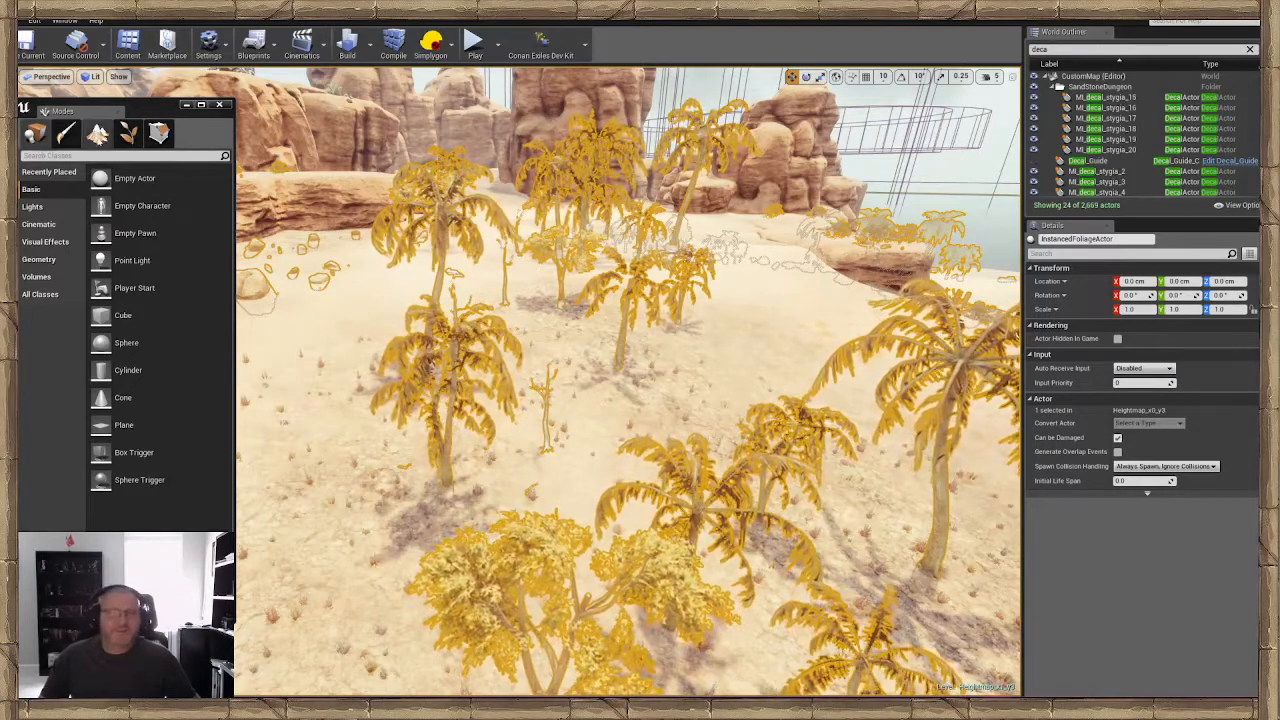
# Return to Foliage mode, select the single palm tree near the bare trunk and move it across the sand
pyautogui.click(131, 137)
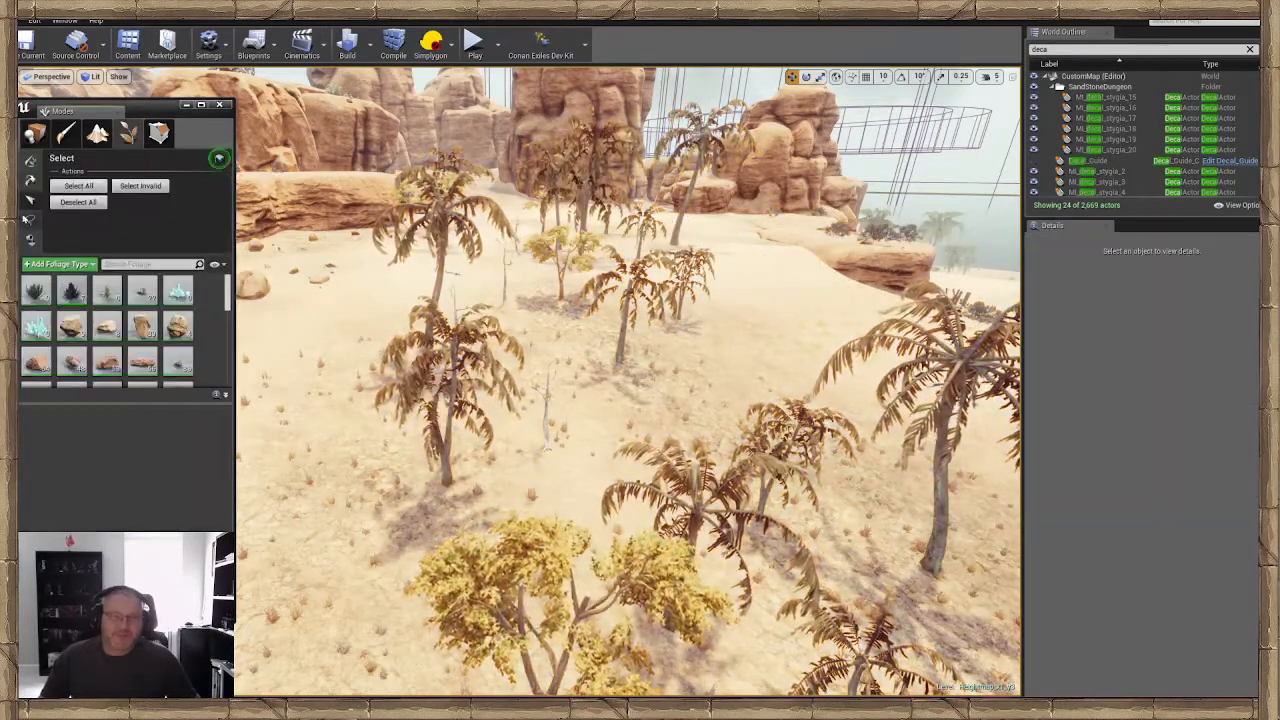
pyautogui.click(442, 430)
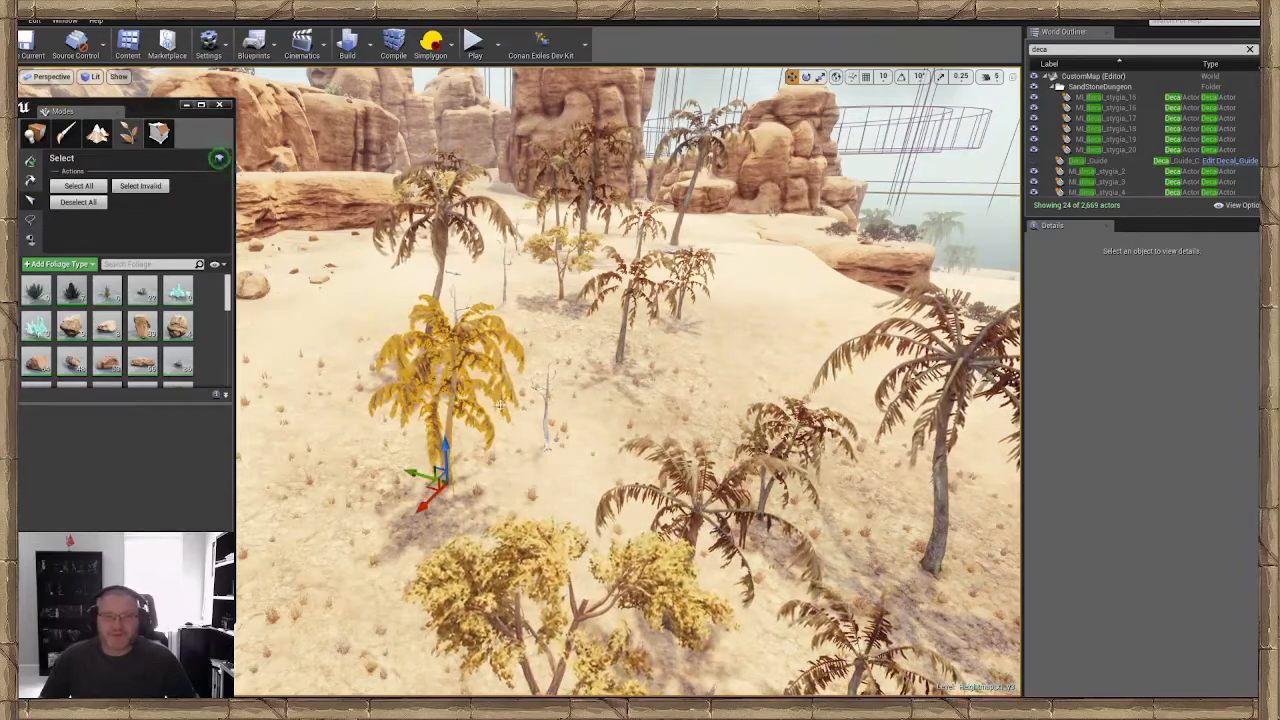
pyautogui.moveTo(435, 475); pyautogui.dragTo(350, 459)
pyautogui.press('w')
pyautogui.moveTo(350, 459); pyautogui.dragTo(100, 420, button='right')
# Move the tall palm away from the small palm beside it and rotate it
pyautogui.moveTo(380, 440); pyautogui.dragTo(702, 465, button='right')
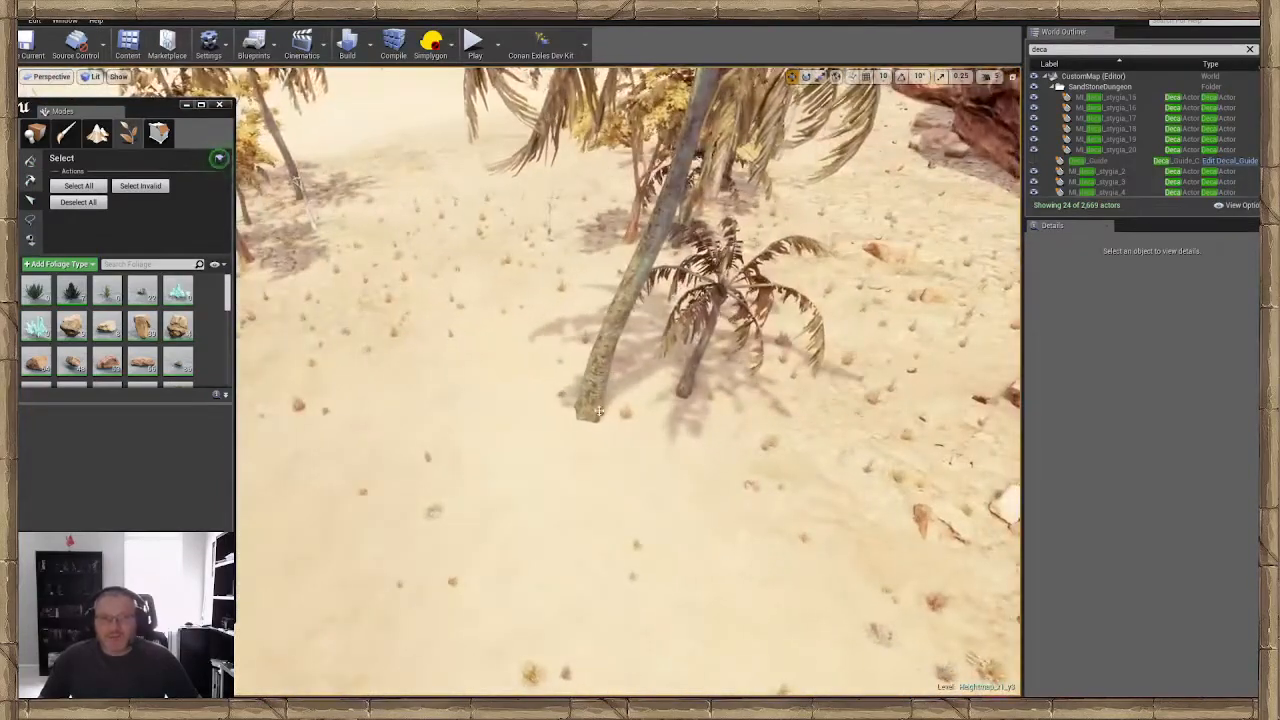
pyautogui.moveTo(632, 445); pyautogui.dragTo(612, 435)
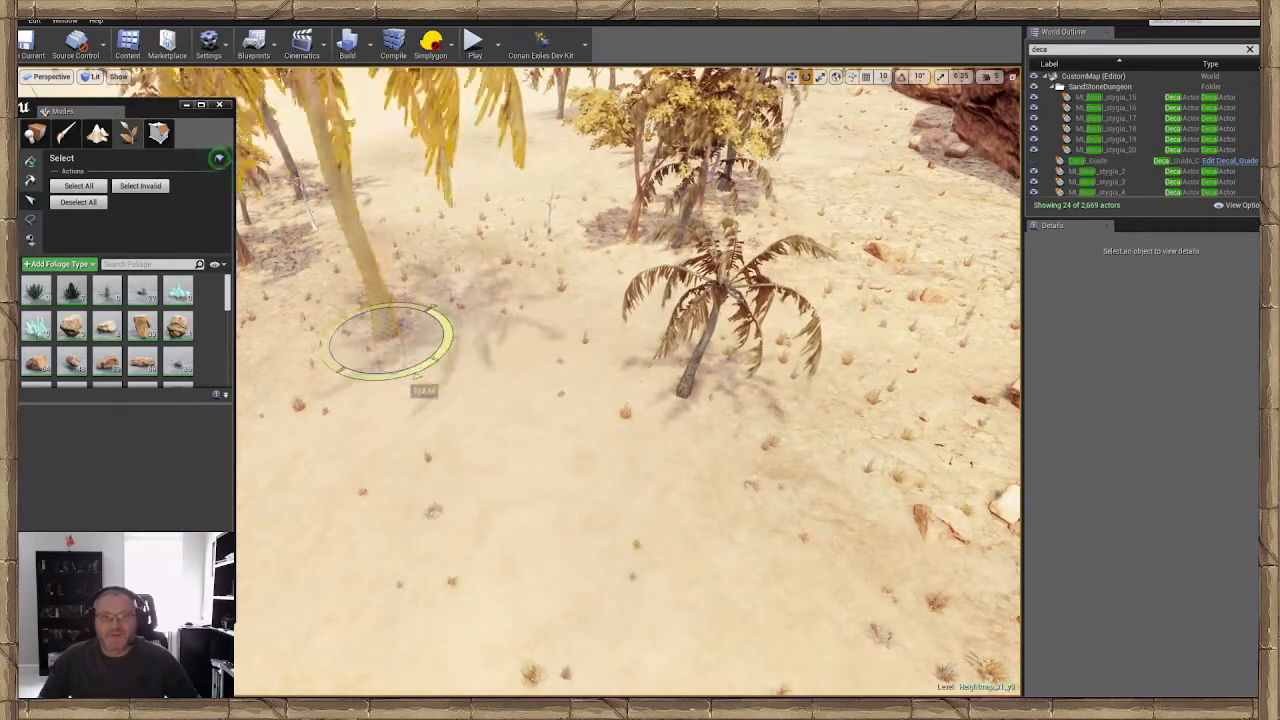
# Select the yellow-leaved tree beside the palms and move it onto the open sand near the bare trunk
pyautogui.moveTo(419, 385); pyautogui.dragTo(684, 406, button='right')
pyautogui.click(684, 407)
pyautogui.press('w')
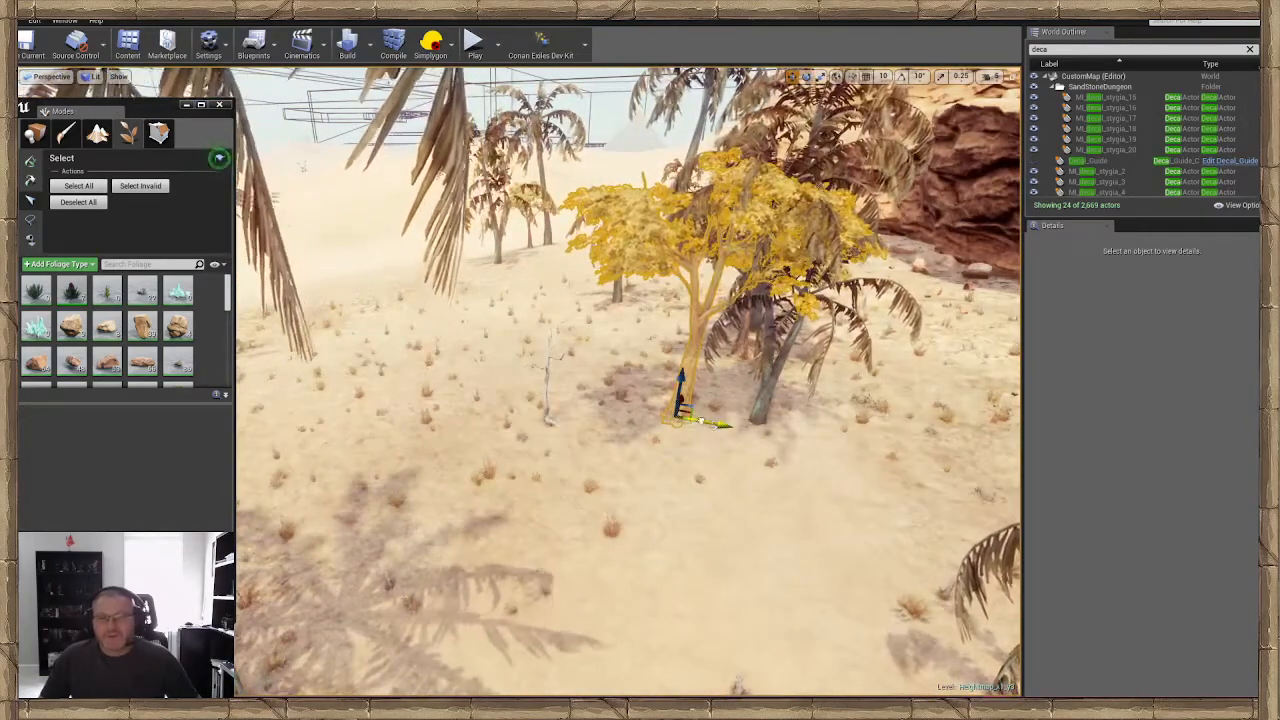
pyautogui.moveTo(694, 419); pyautogui.dragTo(420, 352)
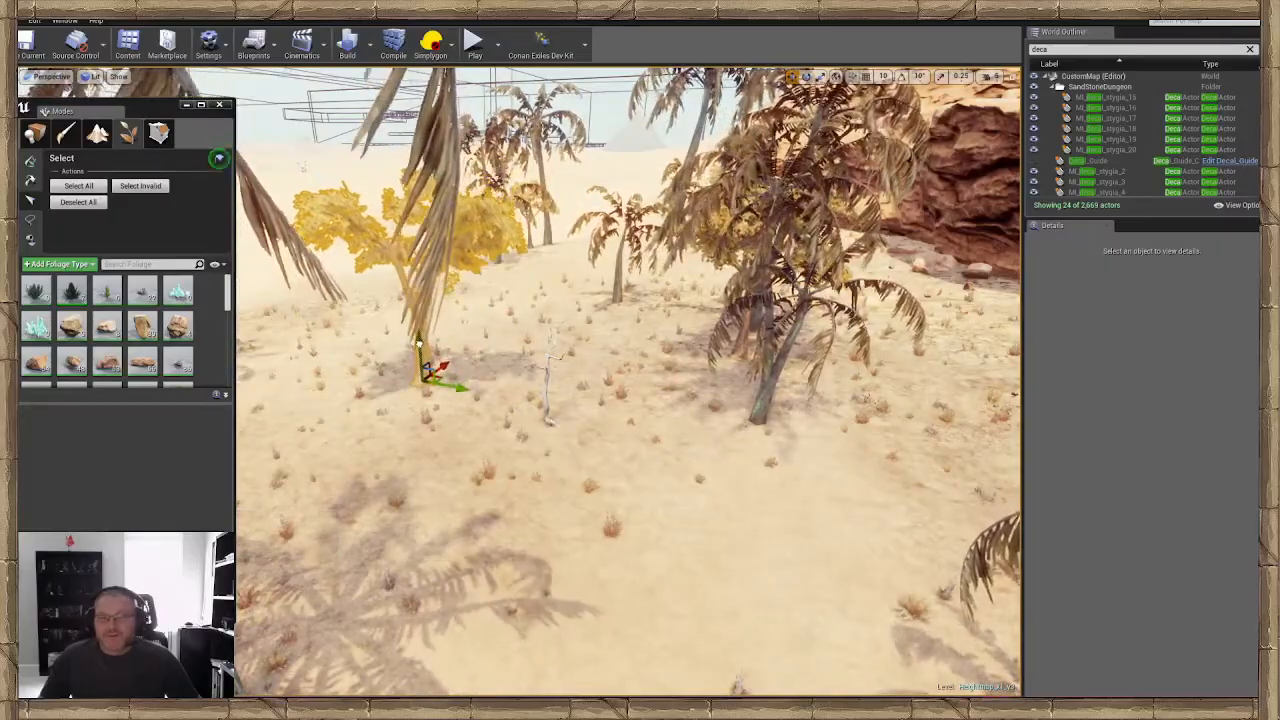
# Select the bare dead tree next to the palm trunk and move it away to open sand
pyautogui.moveTo(420, 352); pyautogui.dragTo(625, 385, button='right')
pyautogui.click(591, 445)
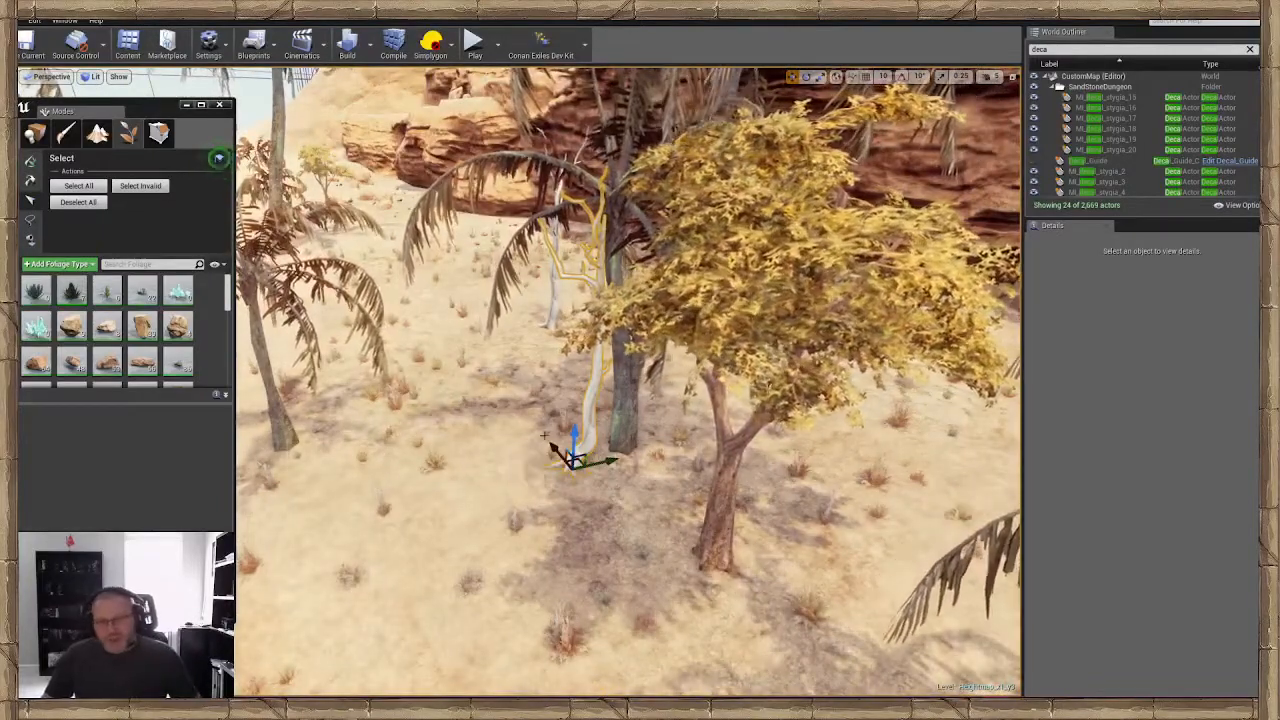
pyautogui.moveTo(555, 447); pyautogui.dragTo(524, 382)
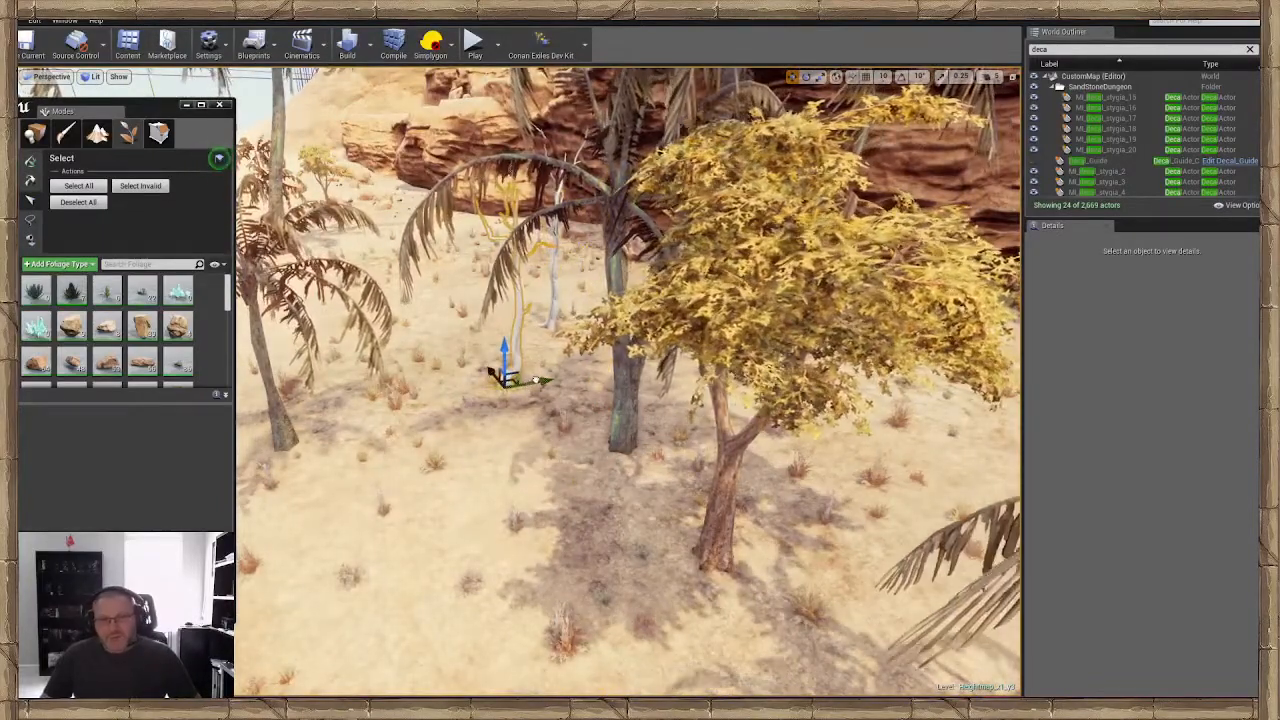
pyautogui.moveTo(537, 380); pyautogui.dragTo(556, 390, button='right')
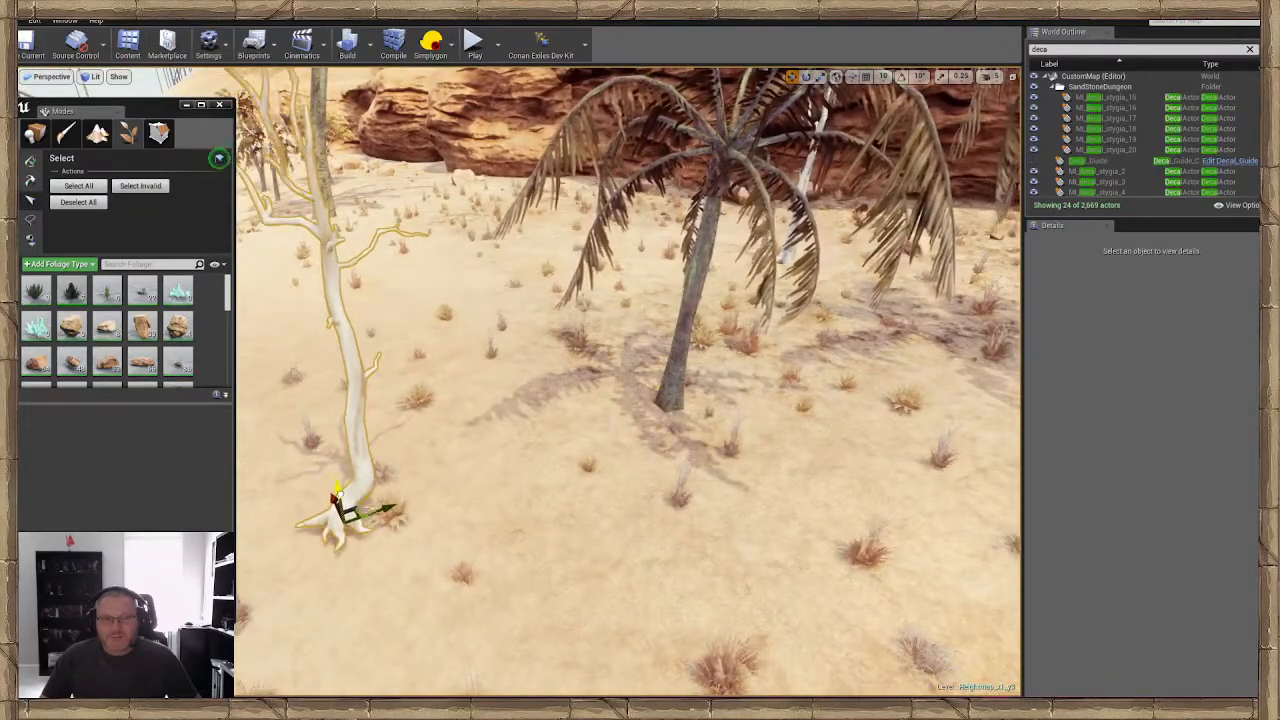
# Select the small palm standing against the taller palm trunk near the rocks and shift it sideways
pyautogui.moveTo(477, 502); pyautogui.dragTo(477, 502, button='right')
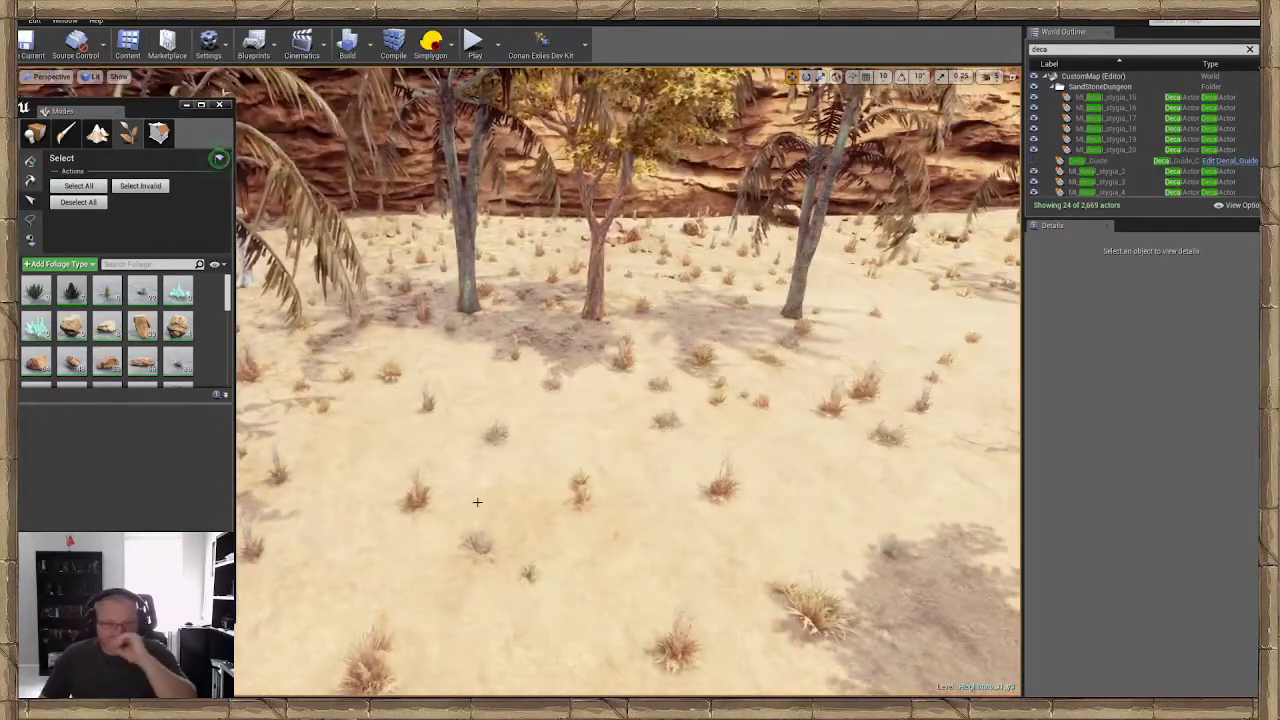
pyautogui.moveTo(529, 431); pyautogui.dragTo(682, 457, button='right')
pyautogui.click(682, 457)
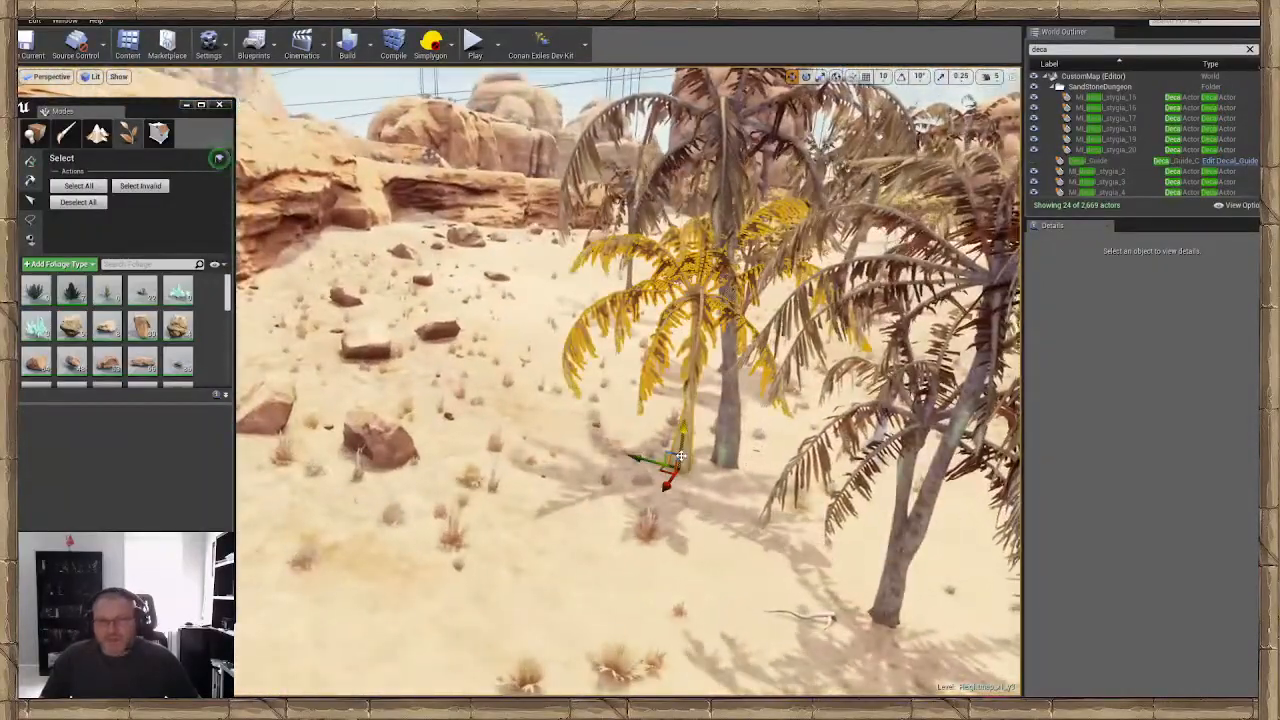
pyautogui.moveTo(668, 458); pyautogui.dragTo(563, 450)
pyautogui.moveTo(563, 450); pyautogui.dragTo(632, 502, button='right')
pyautogui.click(631, 503)
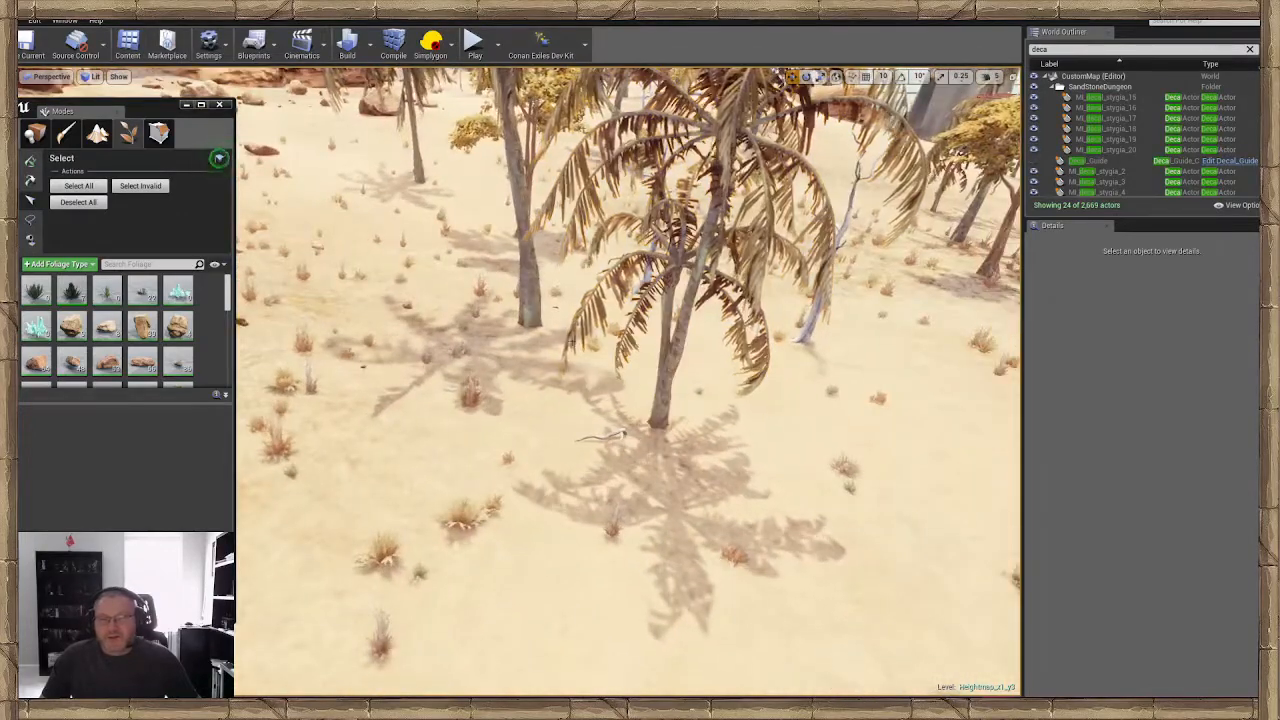
pyautogui.click(520, 300)
pyautogui.click(812, 336)
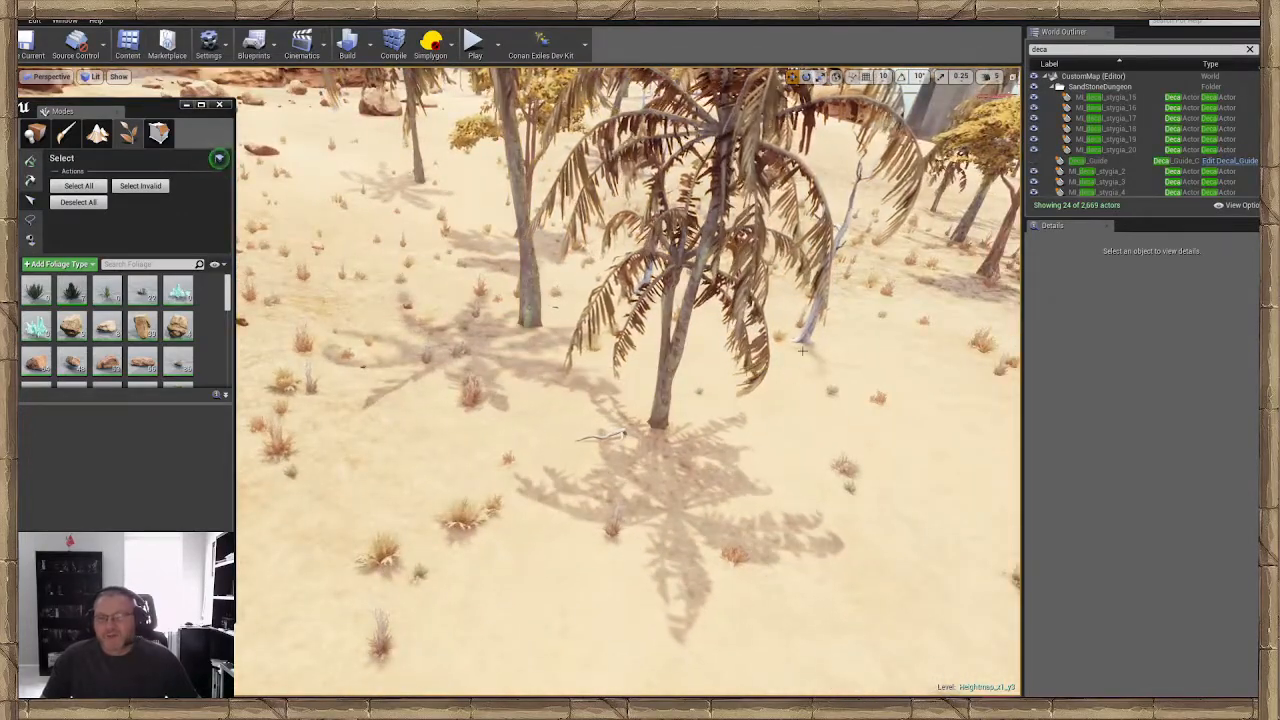
# Select the bare dead tree on the open sand beyond the palm, inspect it closely, and clear the selection
pyautogui.click(812, 336)
pyautogui.moveTo(812, 336); pyautogui.dragTo(651, 266, button='right')
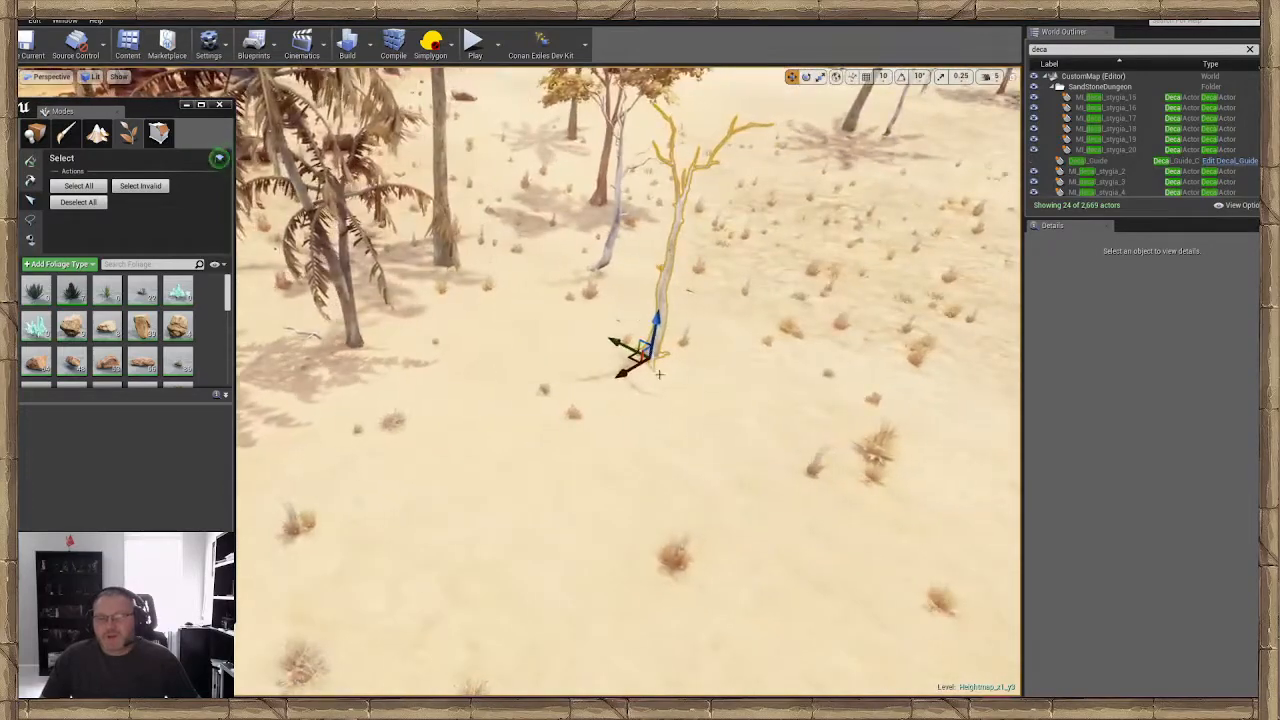
pyautogui.click(569, 484)
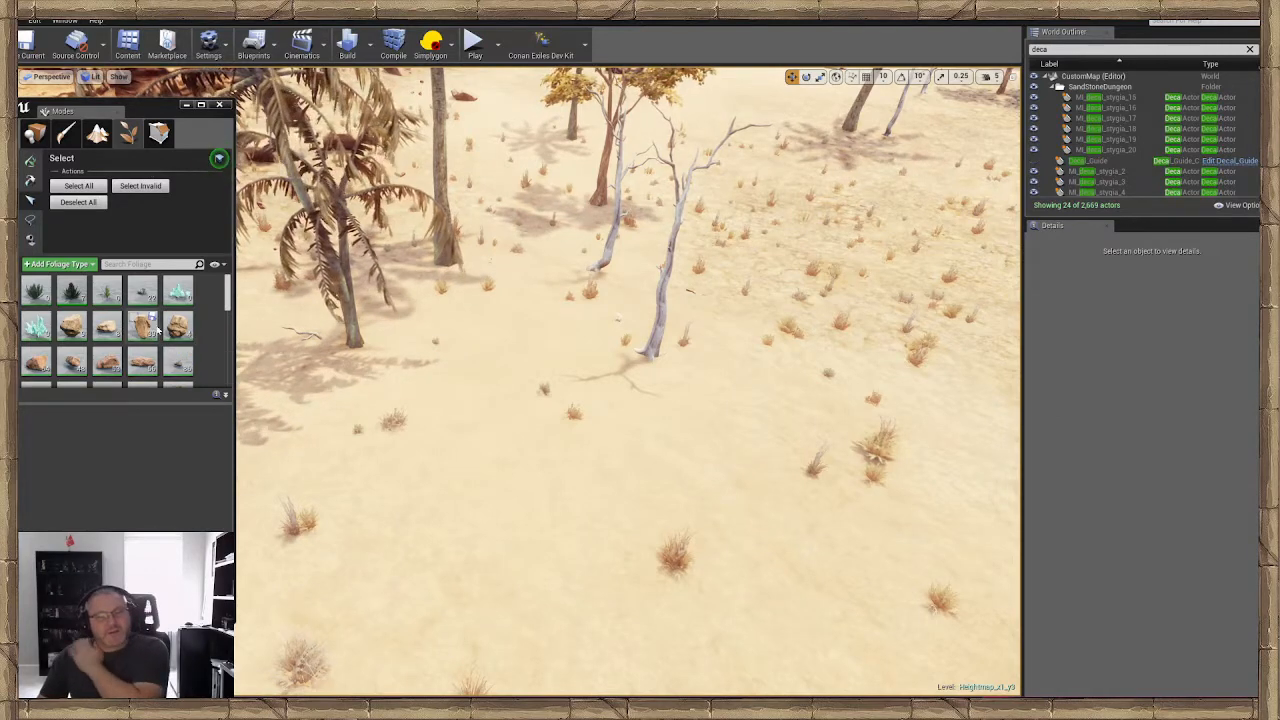
# Select the cave cobweb resource foliage type and review its mesh, painting and placement settings, including scaling, random yaw and ground slope angle
pyautogui.click(148, 292)
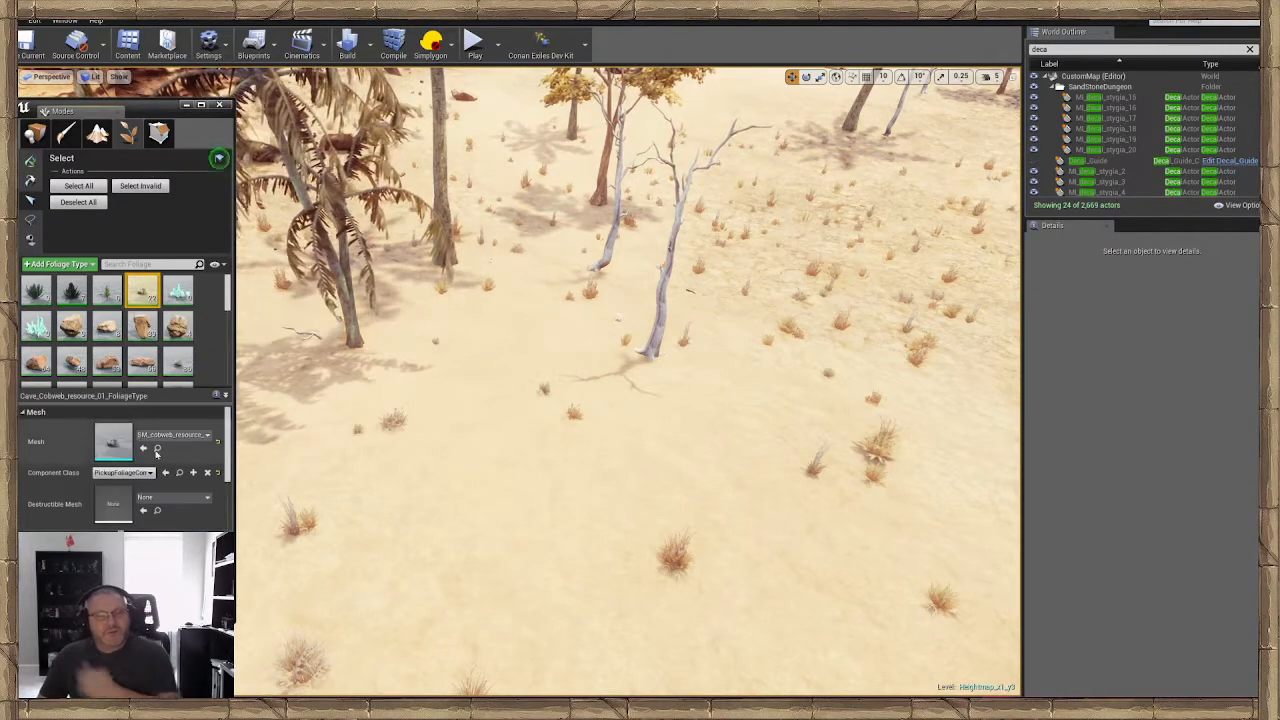
pyautogui.scroll(-2, 113, 477)
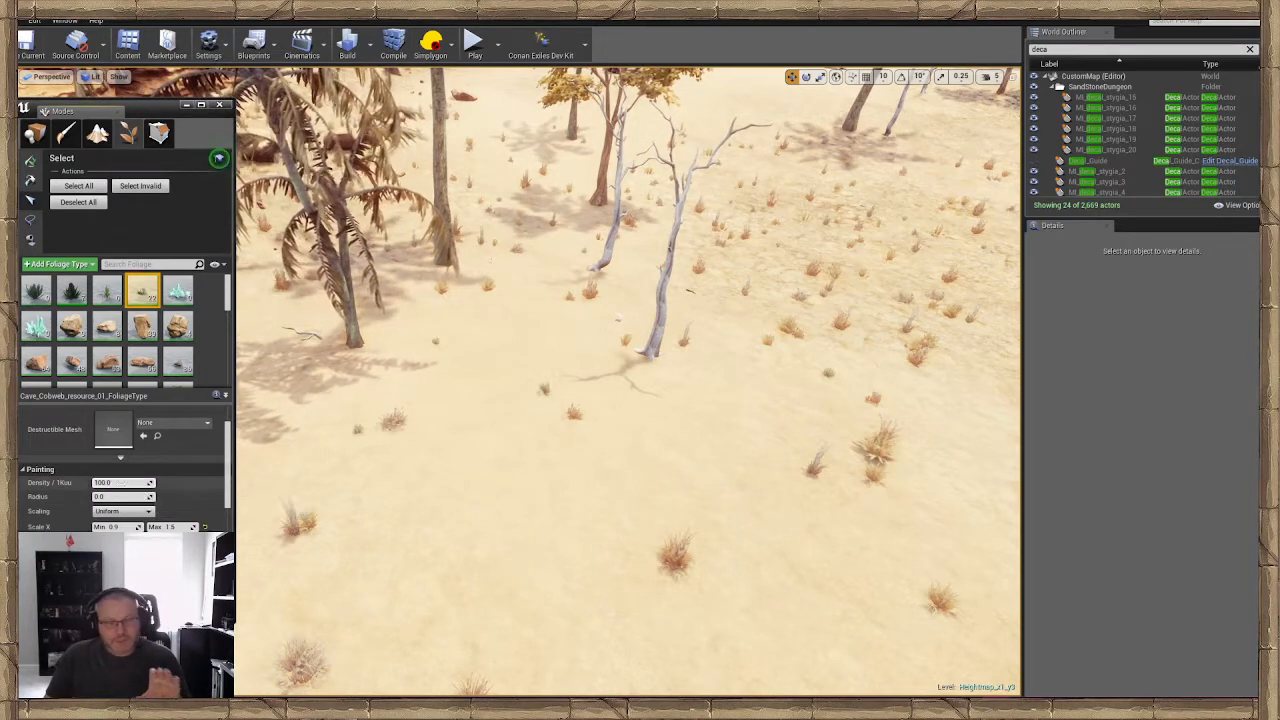
pyautogui.scroll(-1, 120, 488)
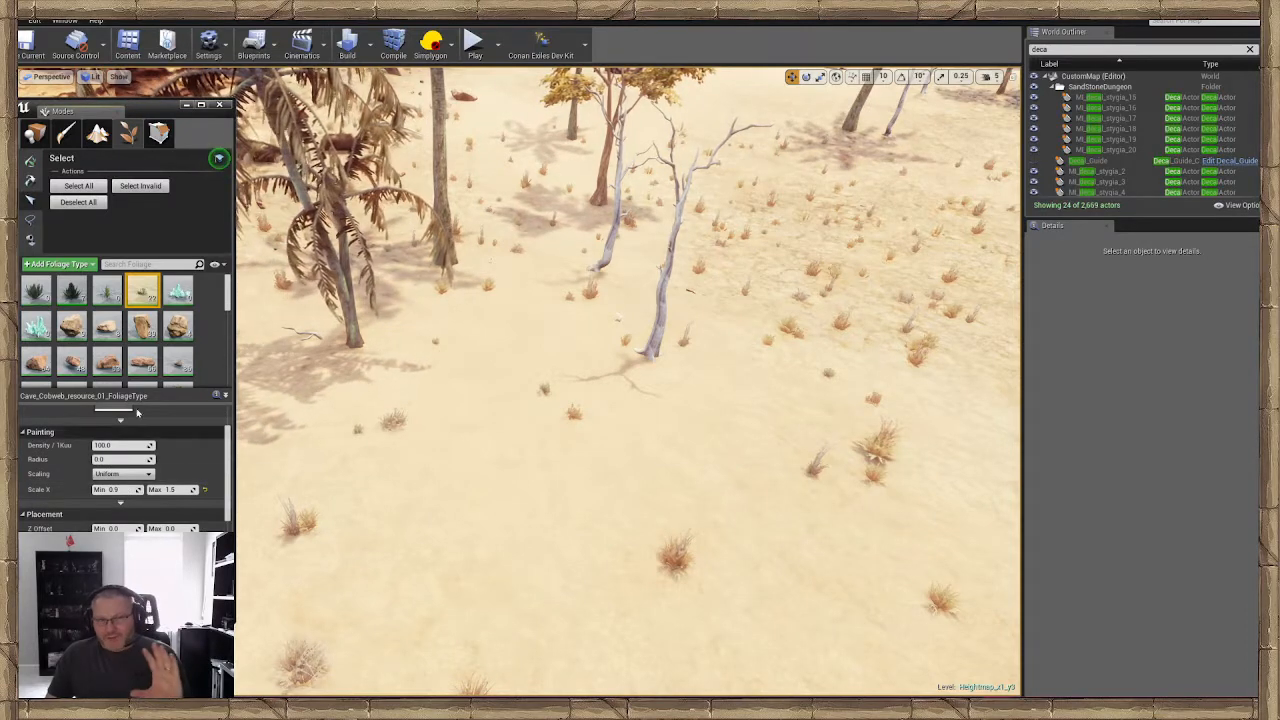
pyautogui.scroll(-1, 125, 460)
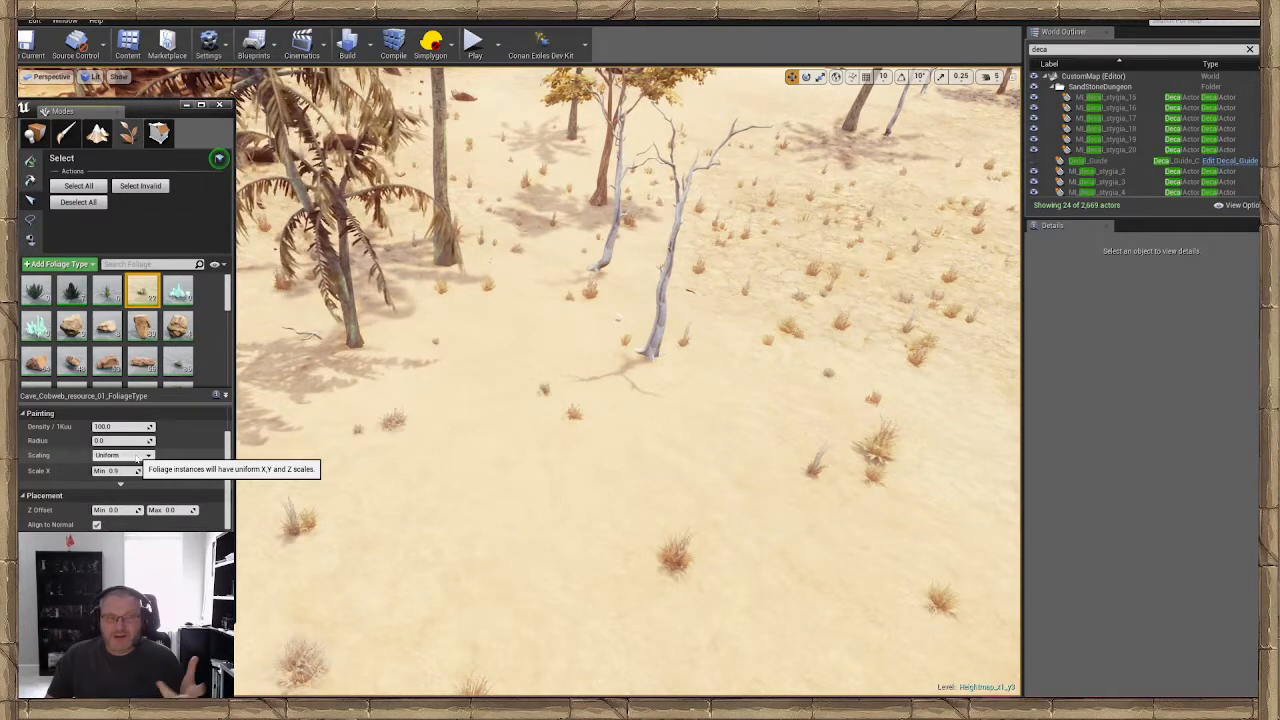
pyautogui.scroll(-3, 134, 445)
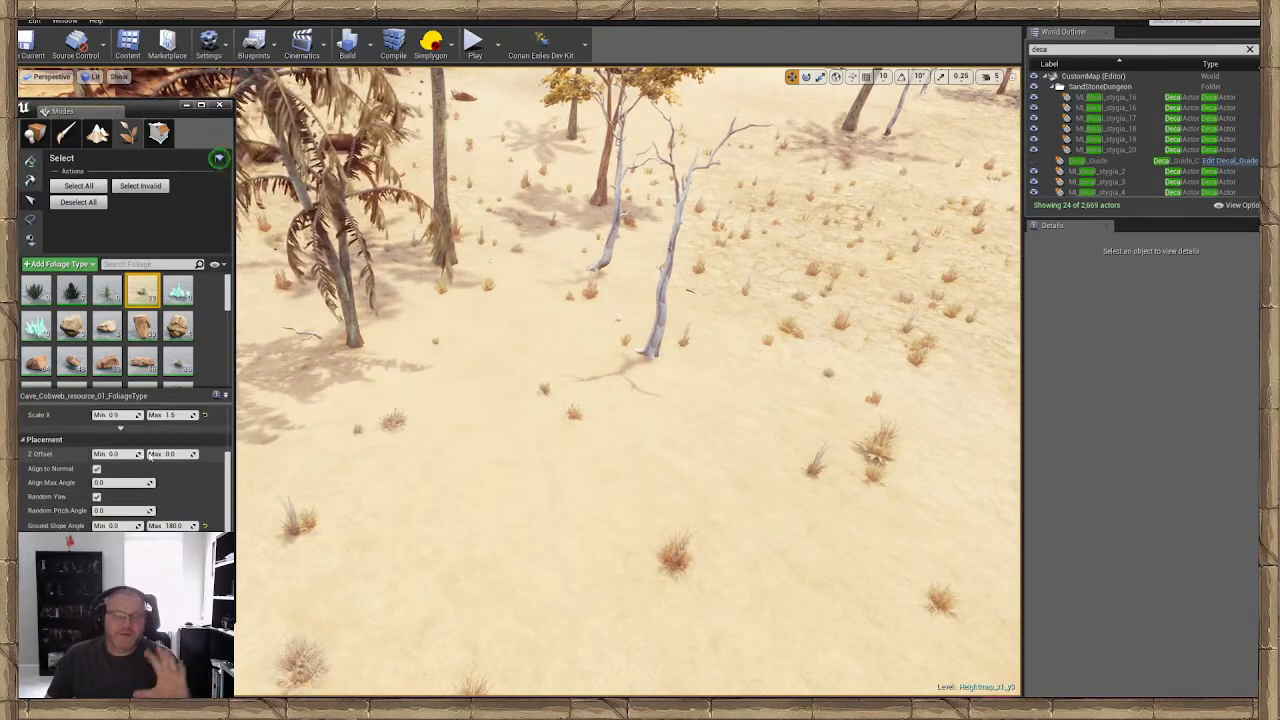
pyautogui.scroll(-1, 149, 455)
pyautogui.scroll(-1, 149, 458)
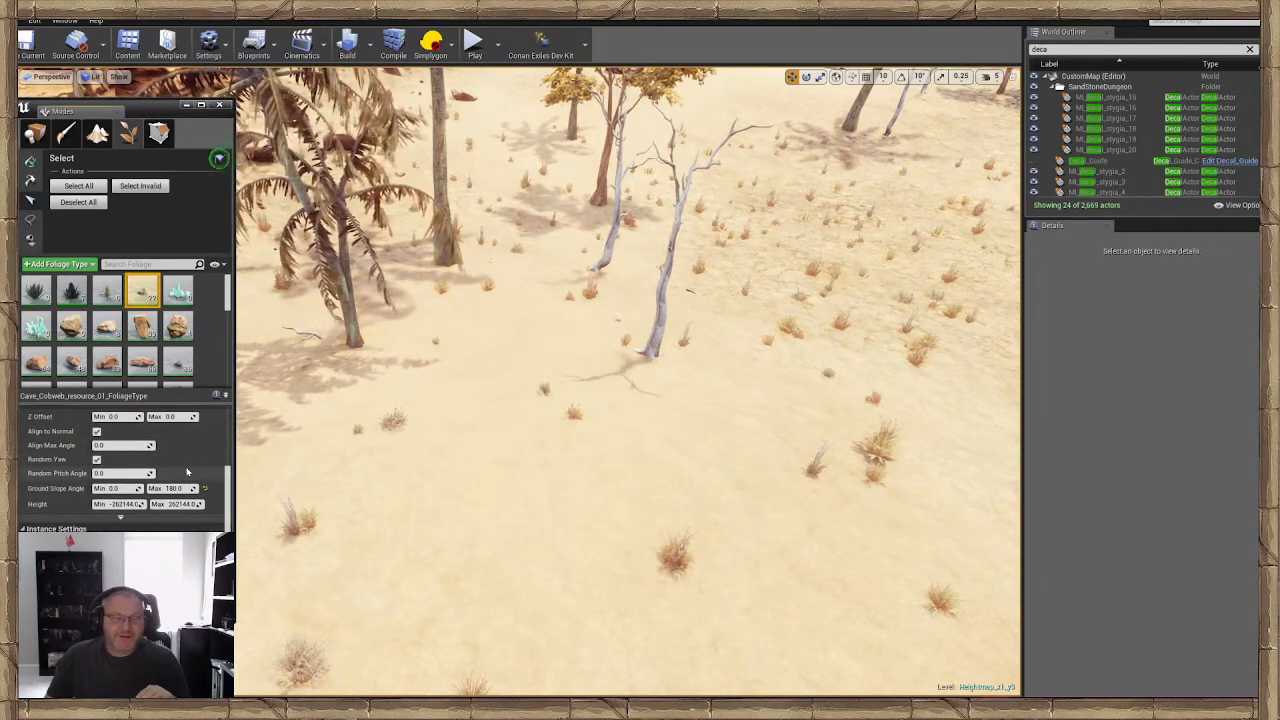
pyautogui.scroll(1, 187, 469)
pyautogui.scroll(1, 187, 469)
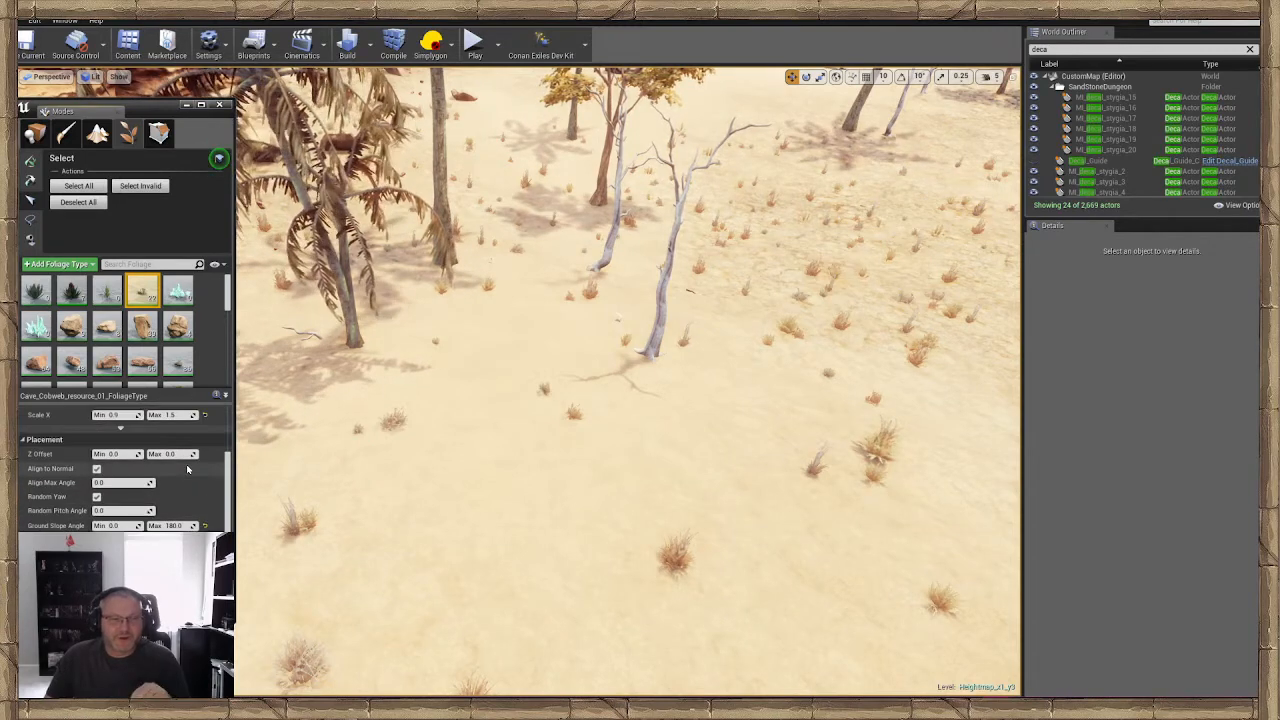
pyautogui.scroll(3, 190, 468)
pyautogui.scroll(2, 190, 468)
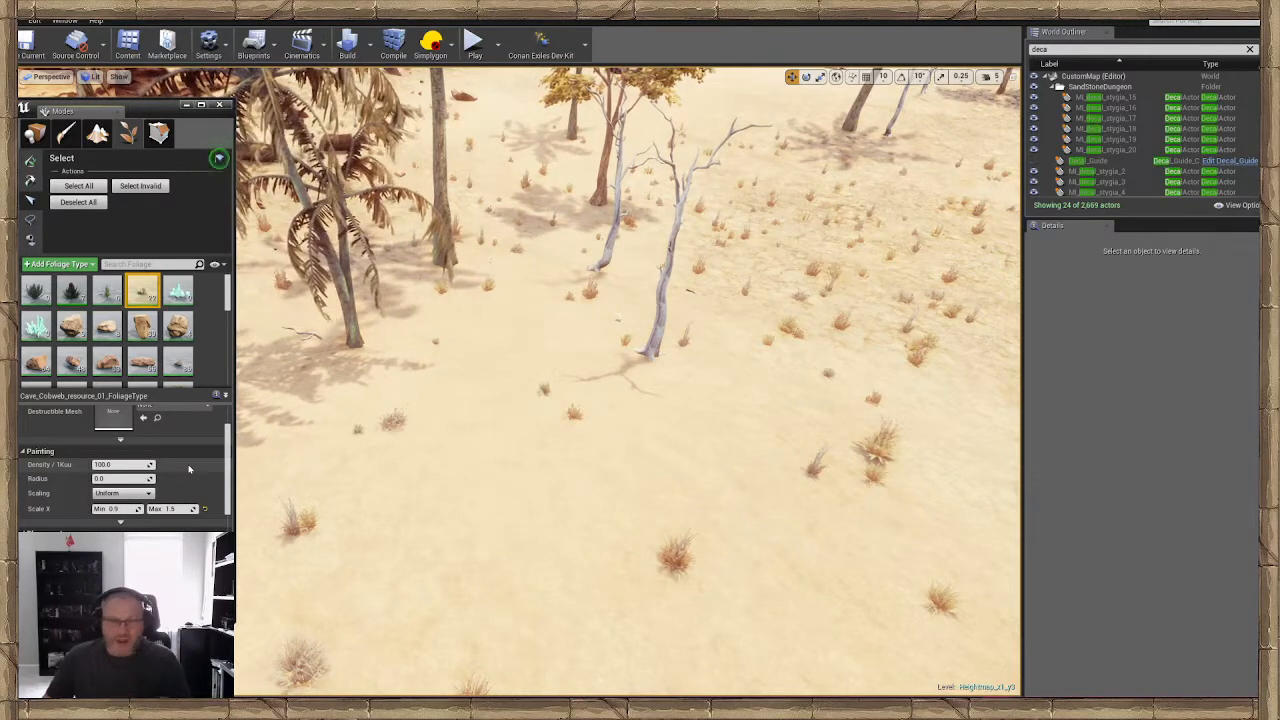
pyautogui.scroll(-1, 189, 461)
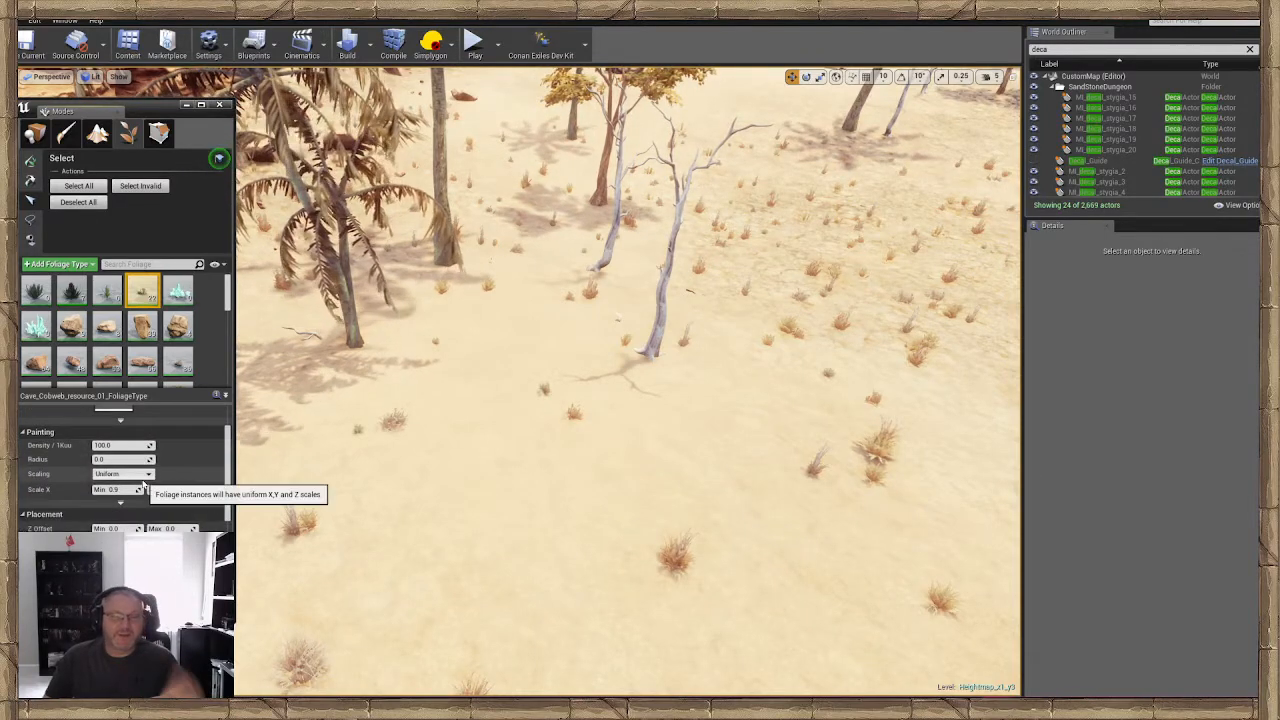
# Survey how the foliage is spread from the palm and dead-tree area to the open sand beside the rock ledges
pyautogui.moveTo(491, 391); pyautogui.dragTo(495, 230, button='right')
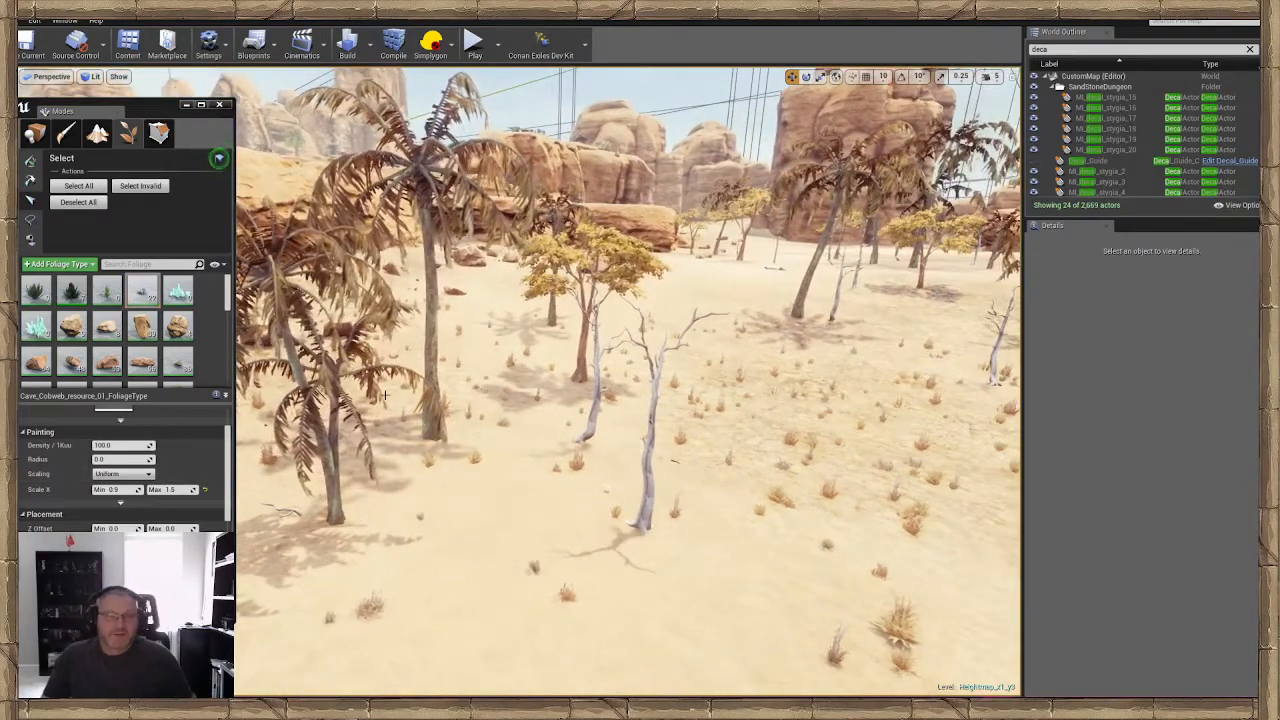
pyautogui.moveTo(491, 391); pyautogui.dragTo(582, 436, button='right')
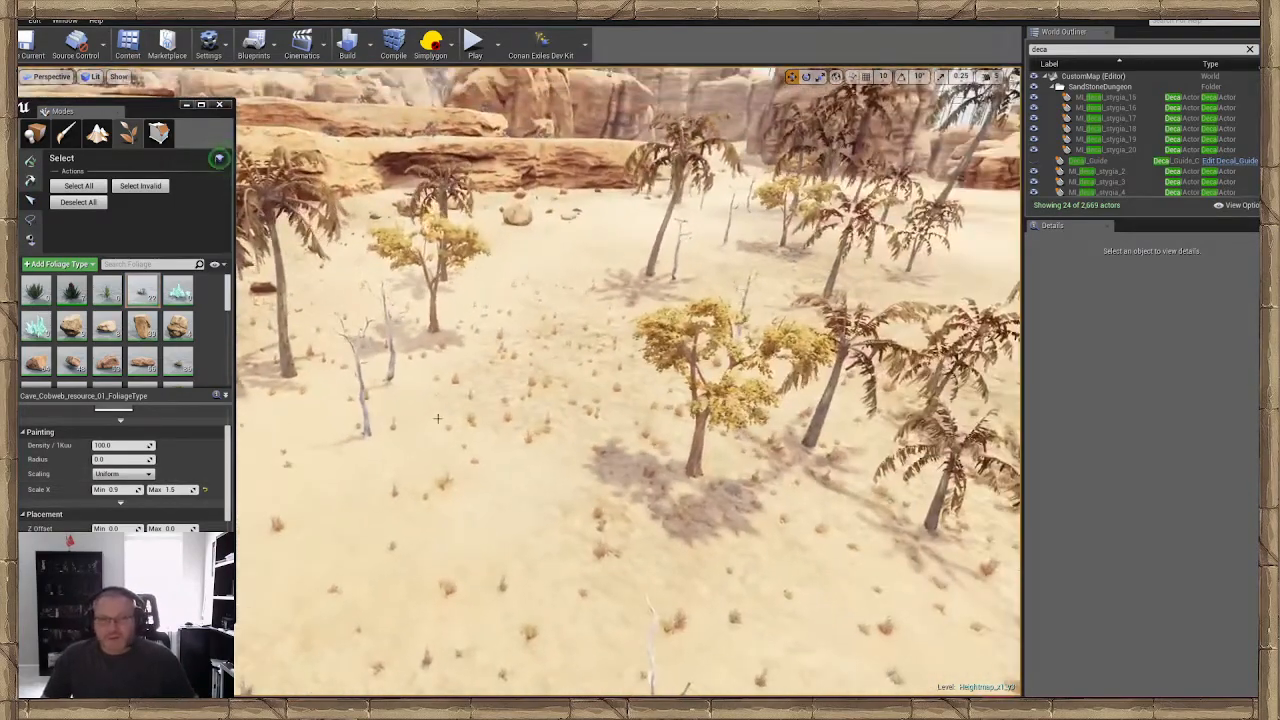
pyautogui.moveTo(150, 115); pyautogui.dragTo(147, 114)
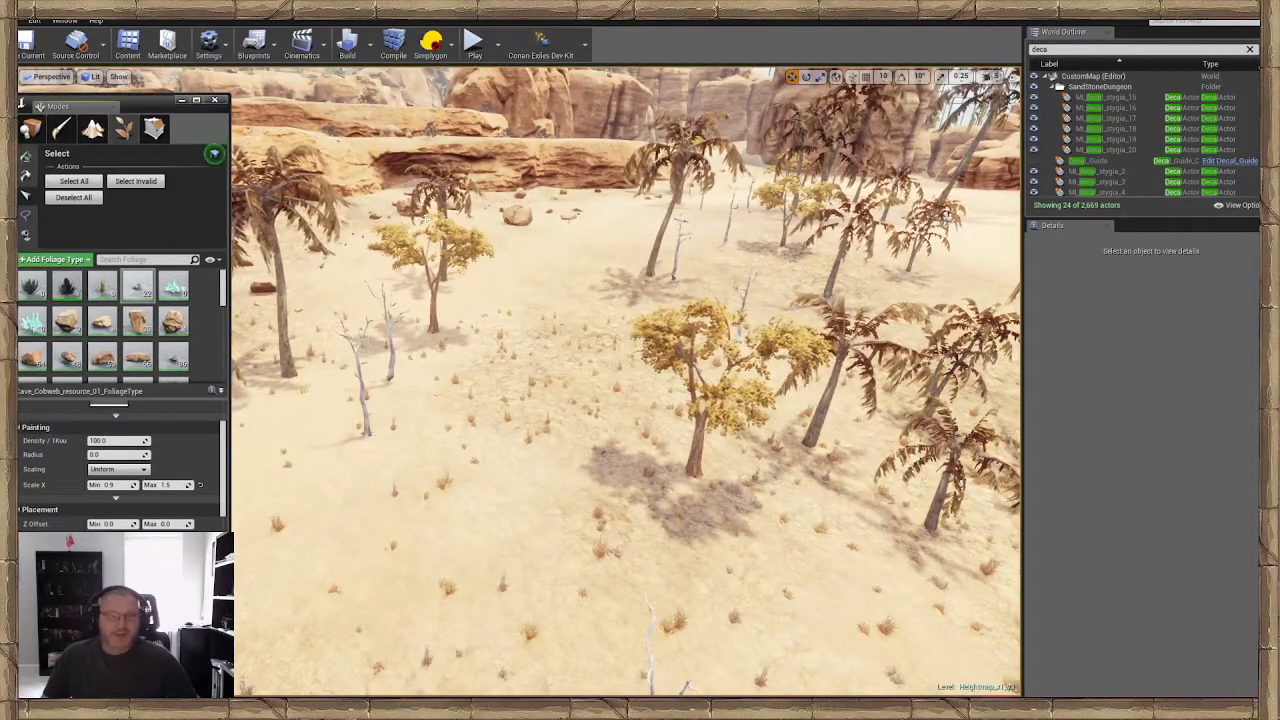
pyautogui.moveTo(468, 292); pyautogui.dragTo(398, 272, button='right')
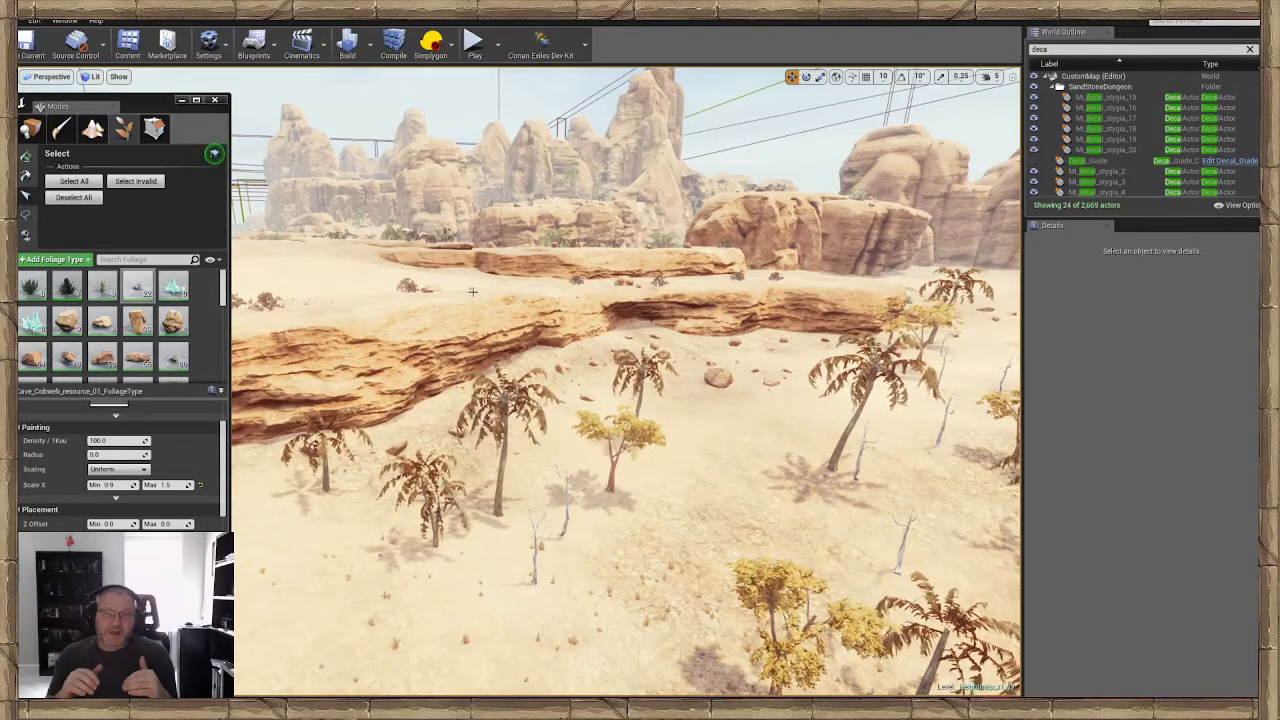
pyautogui.press('w')
pyautogui.moveTo(484, 342); pyautogui.dragTo(412, 391, button='right')
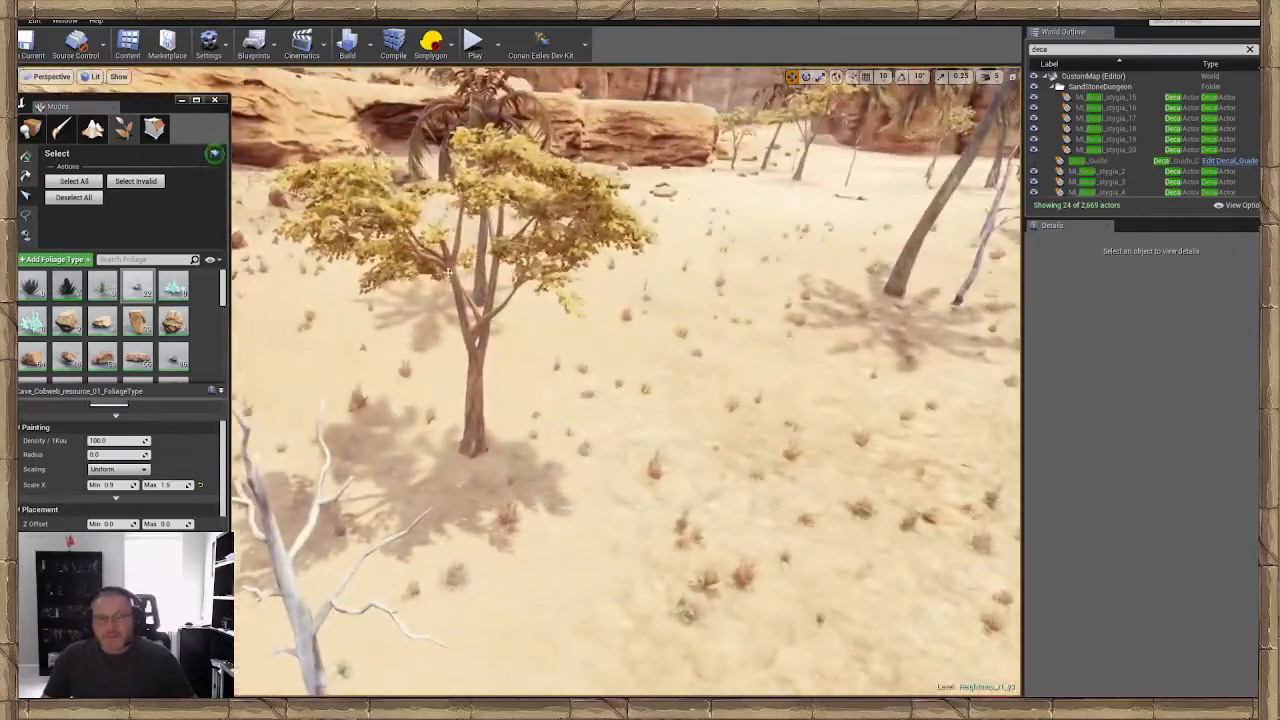
pyautogui.press('w')
pyautogui.moveTo(472, 362); pyautogui.dragTo(722, 388, button='right')
pyautogui.press('w')
pyautogui.press('s')
pyautogui.press('w')
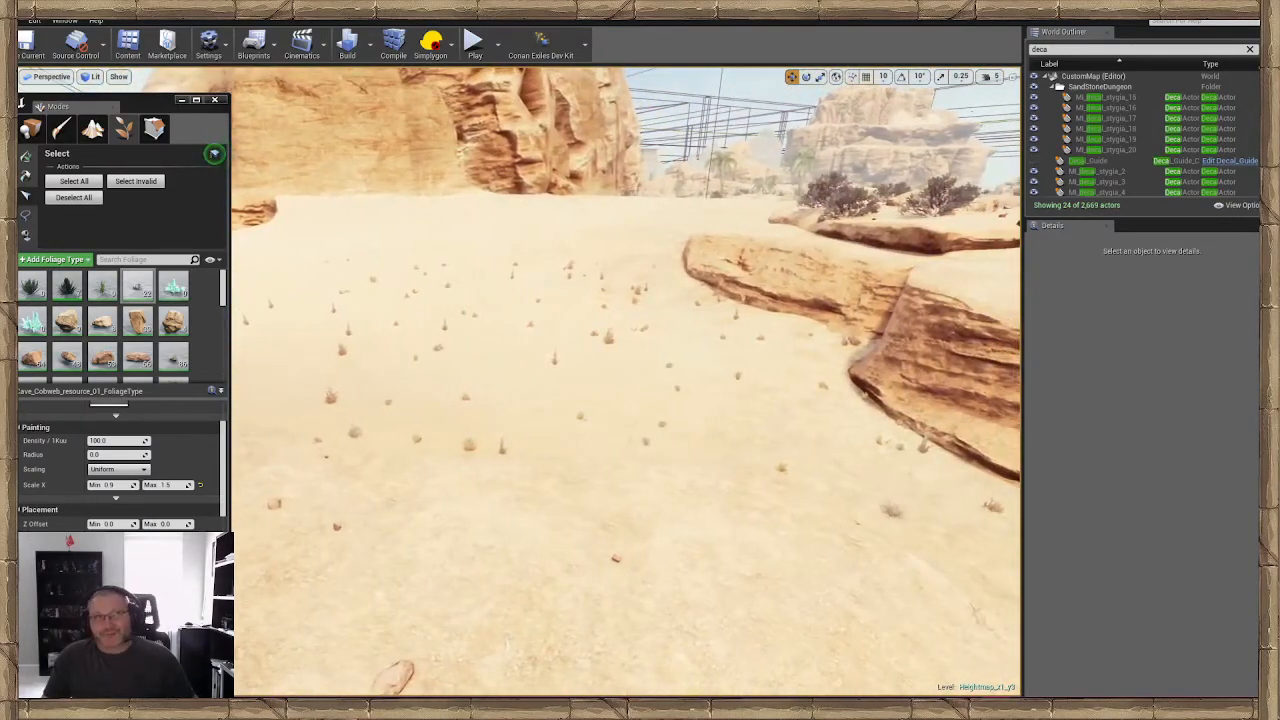
pyautogui.press('s')
pyautogui.moveTo(213, 154); pyautogui.dragTo(214, 153, button='right')
pyautogui.press('w')
pyautogui.moveTo(377, 191); pyautogui.dragTo(377, 191, button='right')
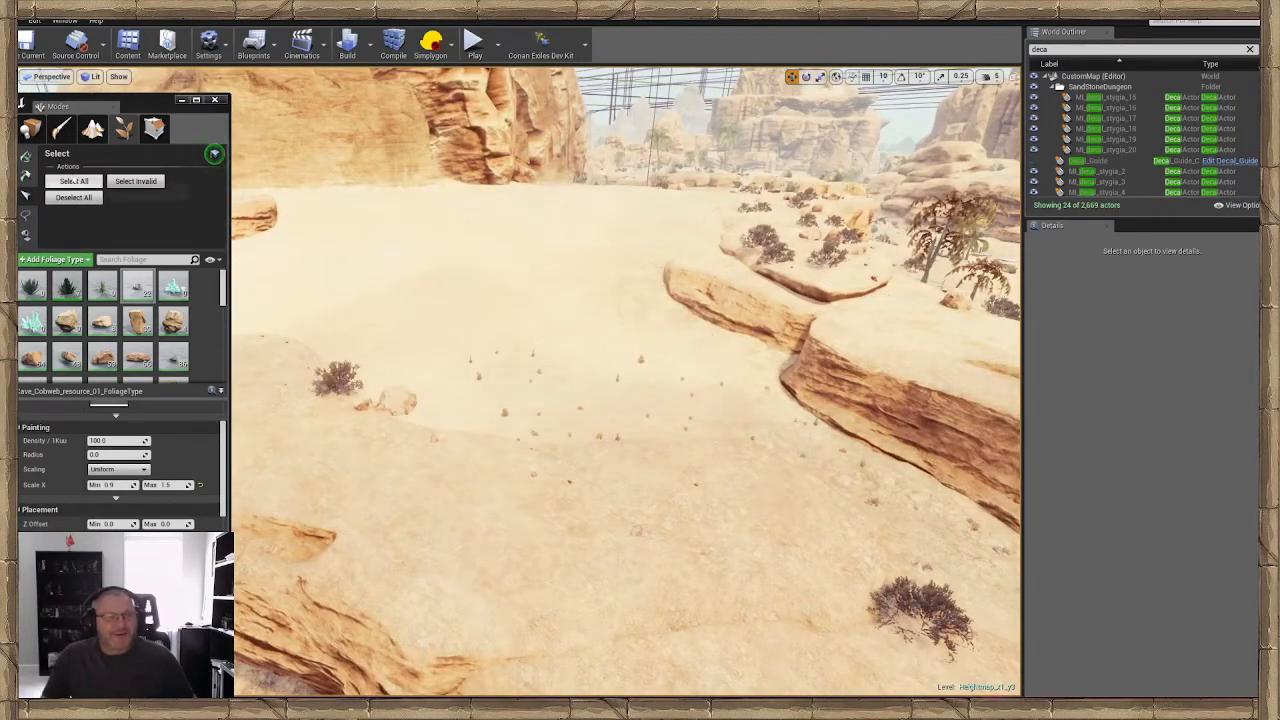
# Activate the foliage Paint tool beside the bush-covered rock ledge
pyautogui.moveTo(501, 289); pyautogui.dragTo(420, 285, button='right')
pyautogui.click(26, 157)
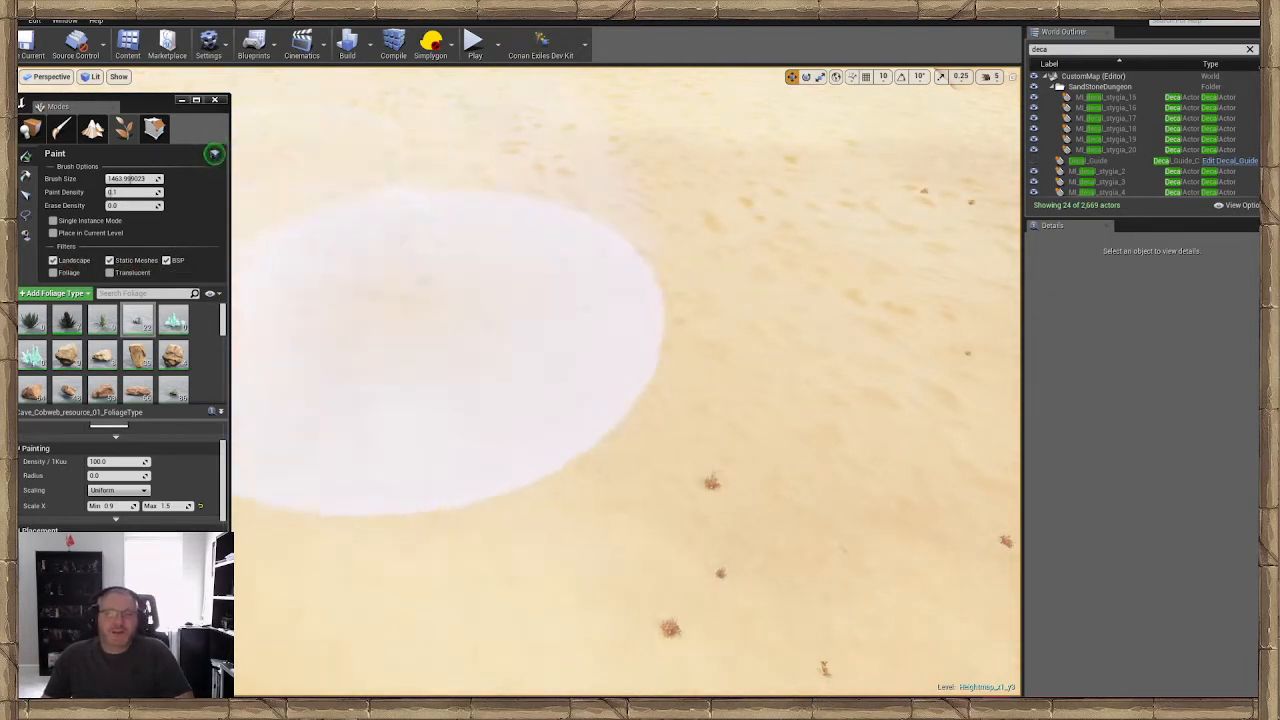
pyautogui.moveTo(420, 338)
pyautogui.mouseDown(button='right')
pyautogui.moveTo(420, 250)
pyautogui.moveTo(462, 236)
pyautogui.moveTo(448, 222)
pyautogui.moveTo(400, 216)
pyautogui.moveTo(410, 330)
pyautogui.mouseUp(button='right')
pyautogui.press('w')
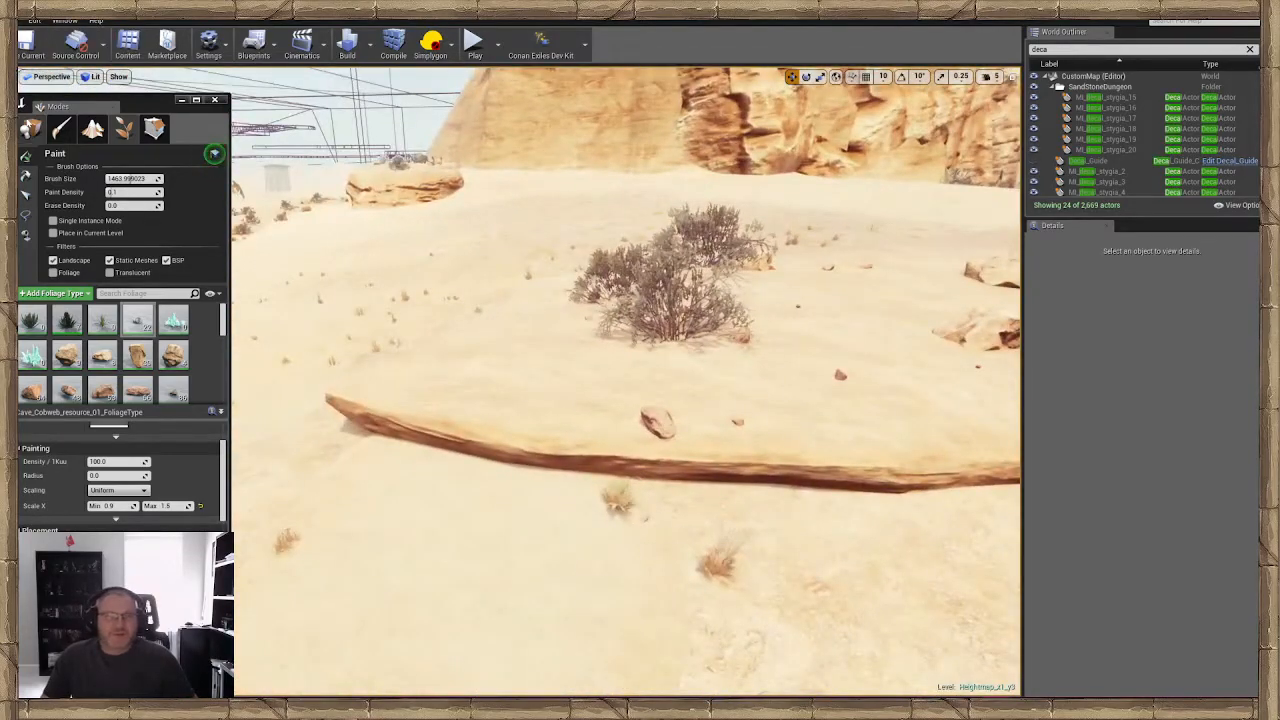
# Switch to Place mode, select the large bush-covered cliff section and duplicate it straight upward
pyautogui.click(30, 128)
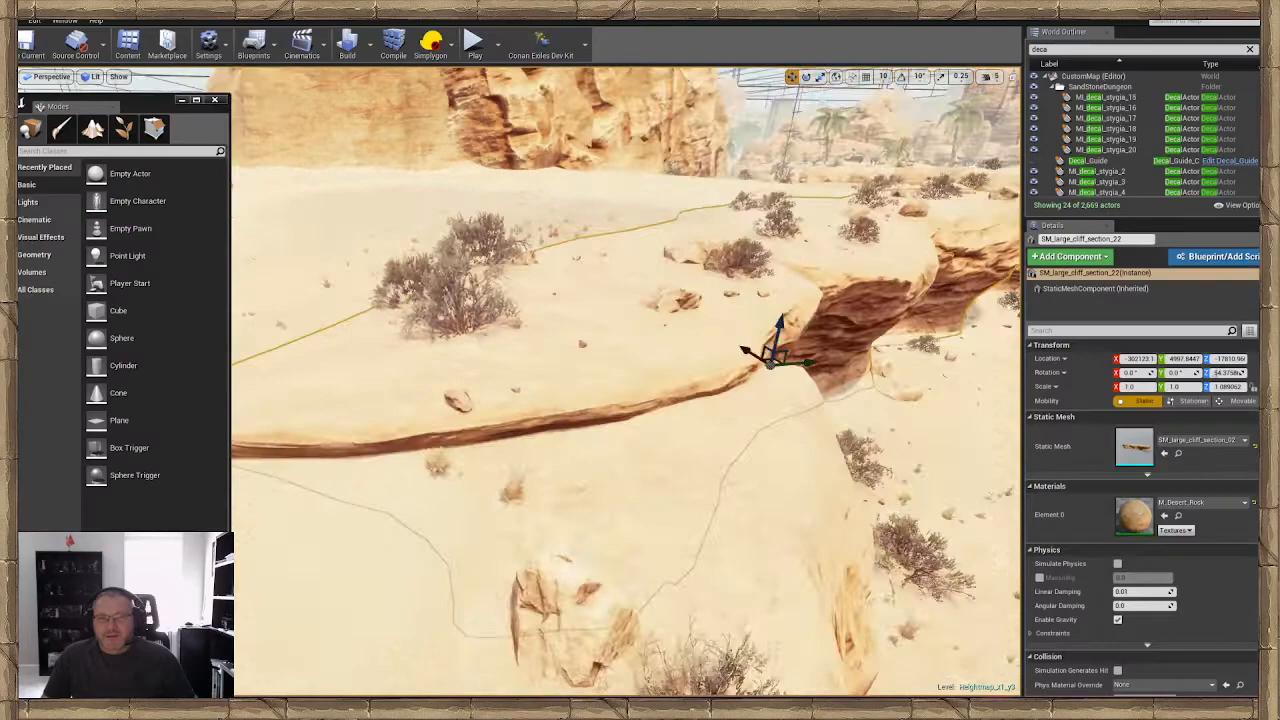
pyautogui.press('s')
pyautogui.moveTo(620, 380); pyautogui.dragTo(620, 335, button='right')
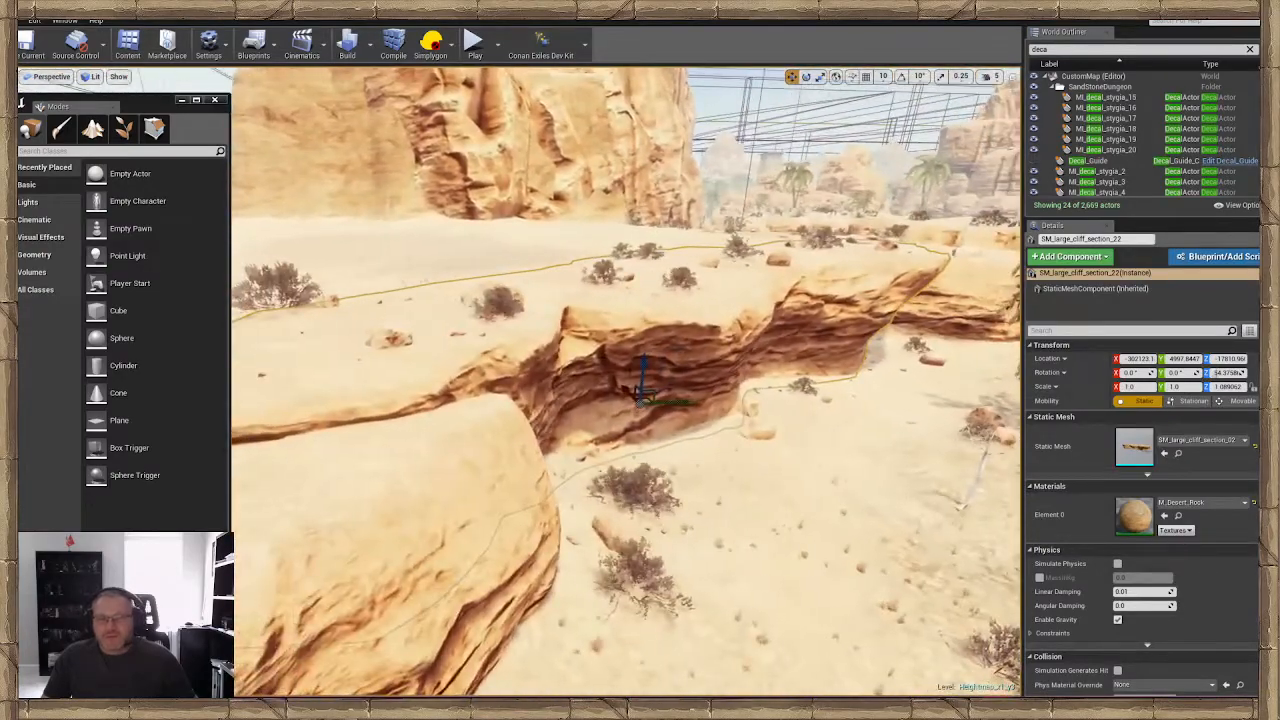
pyautogui.moveTo(704, 295); pyautogui.dragTo(670, 280, button='right')
pyautogui.moveTo(657, 349); pyautogui.dragTo(662, 213)
pyautogui.moveTo(662, 213); pyautogui.dragTo(666, 267, button='right')
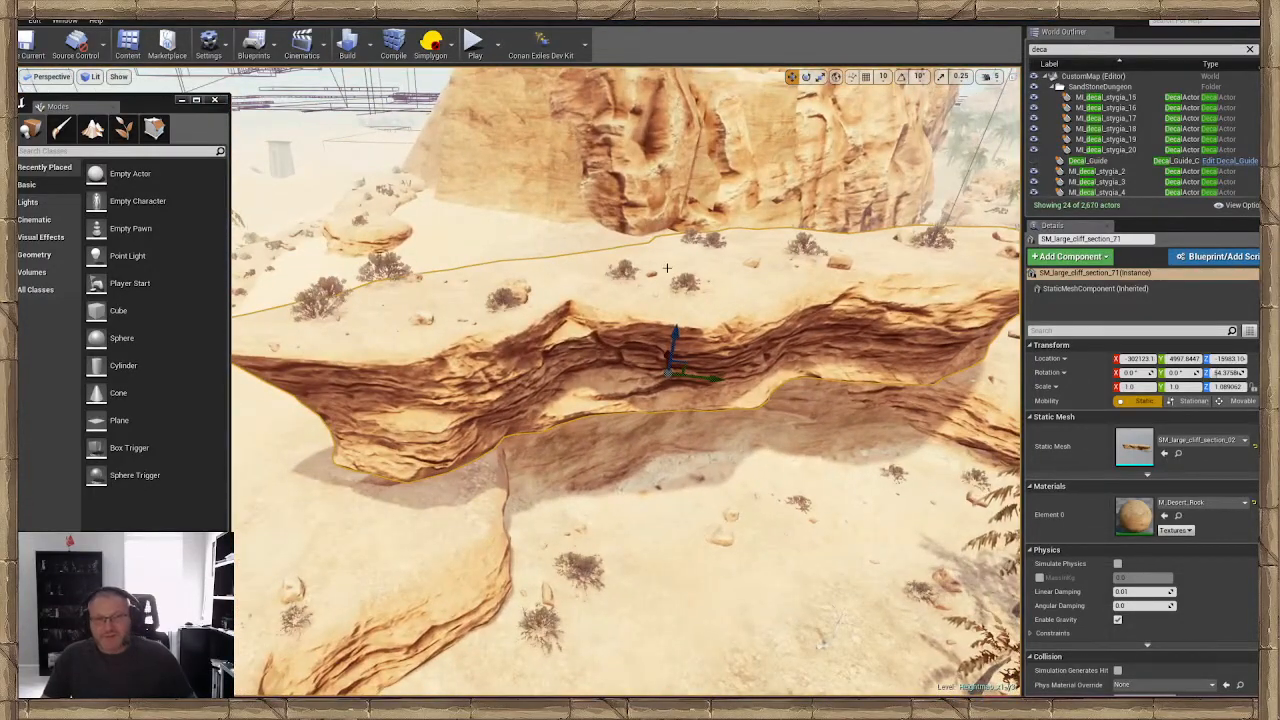
# Move the copied cliff section back behind the original towards the tall cliff and examine the foliage on both ledges
pyautogui.keyDown('alt'); pyautogui.moveTo(666, 357); pyautogui.dragTo(660, 258); pyautogui.keyUp('alt')
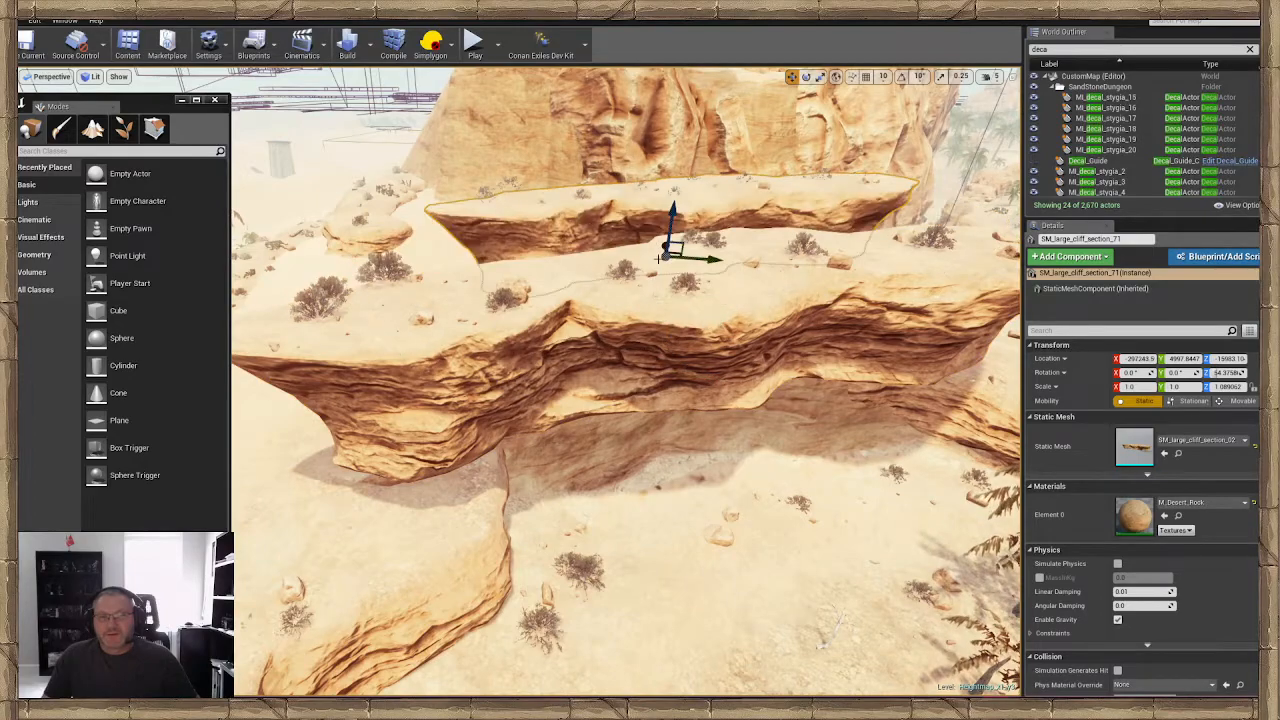
pyautogui.moveTo(660, 258)
pyautogui.mouseDown(button='right')
pyautogui.moveTo(662, 205)
pyautogui.moveTo(765, 225)
pyautogui.moveTo(755, 275)
pyautogui.moveTo(671, 275)
pyautogui.mouseUp(button='right')
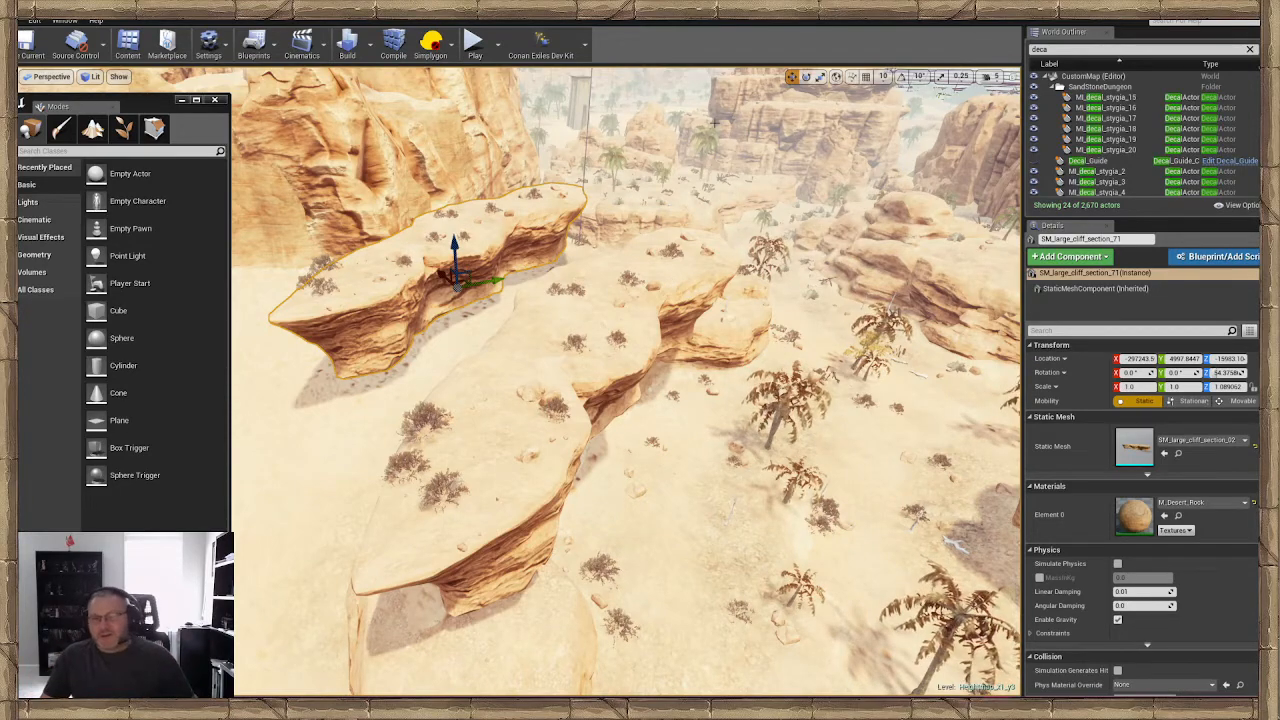
pyautogui.press('w')
pyautogui.moveTo(590, 240); pyautogui.dragTo(440, 308, button='right')
pyautogui.press('d')
pyautogui.moveTo(585, 263)
pyautogui.mouseDown(button='right')
pyautogui.moveTo(525, 300)
pyautogui.moveTo(475, 310)
pyautogui.moveTo(575, 270)
pyautogui.mouseUp(button='right')
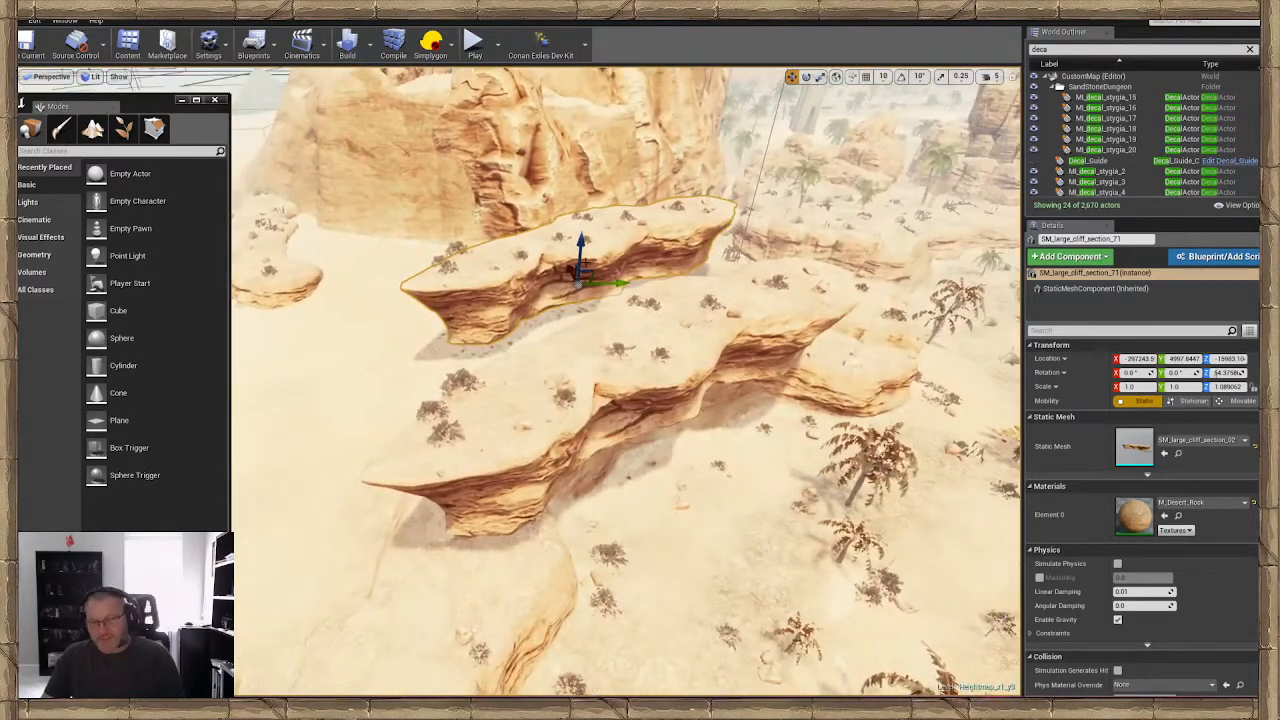
# Delete the copied cliff section, then undo the deletion and the earlier move and duplication
pyautogui.press('Delete')
pyautogui.hotkey('ctrl', 'z')
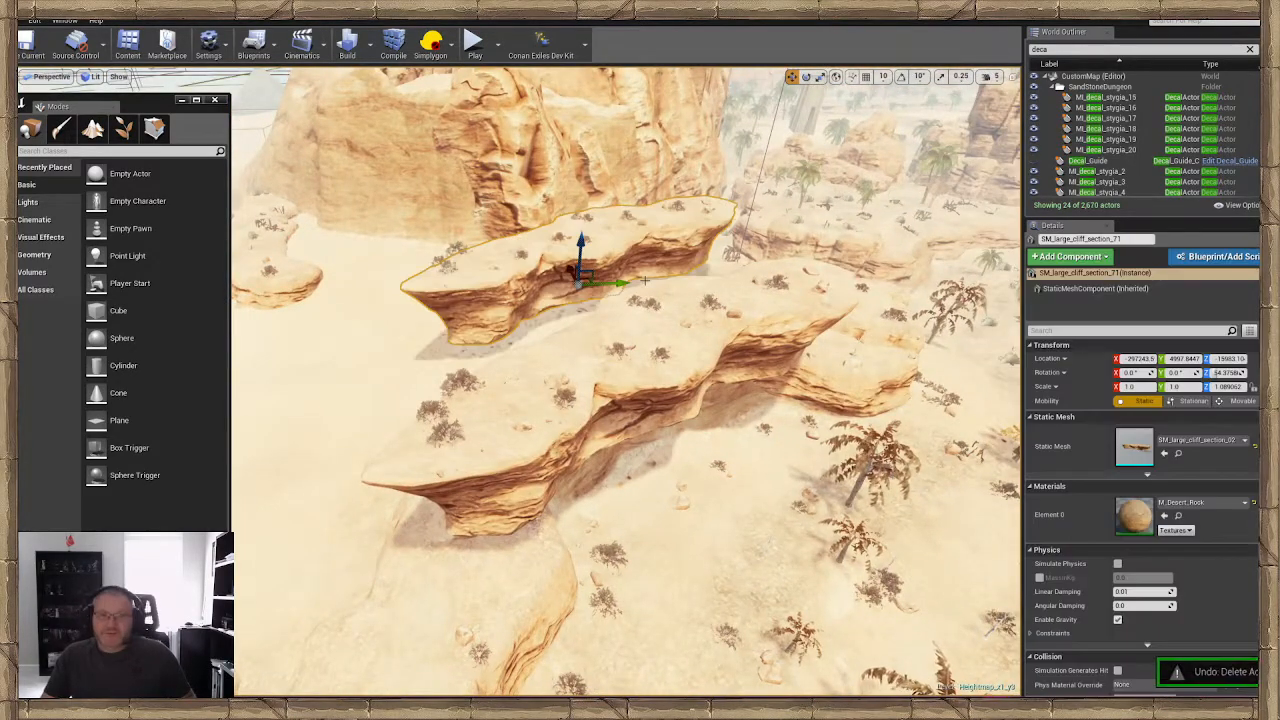
pyautogui.hotkey('ctrl', 'z')
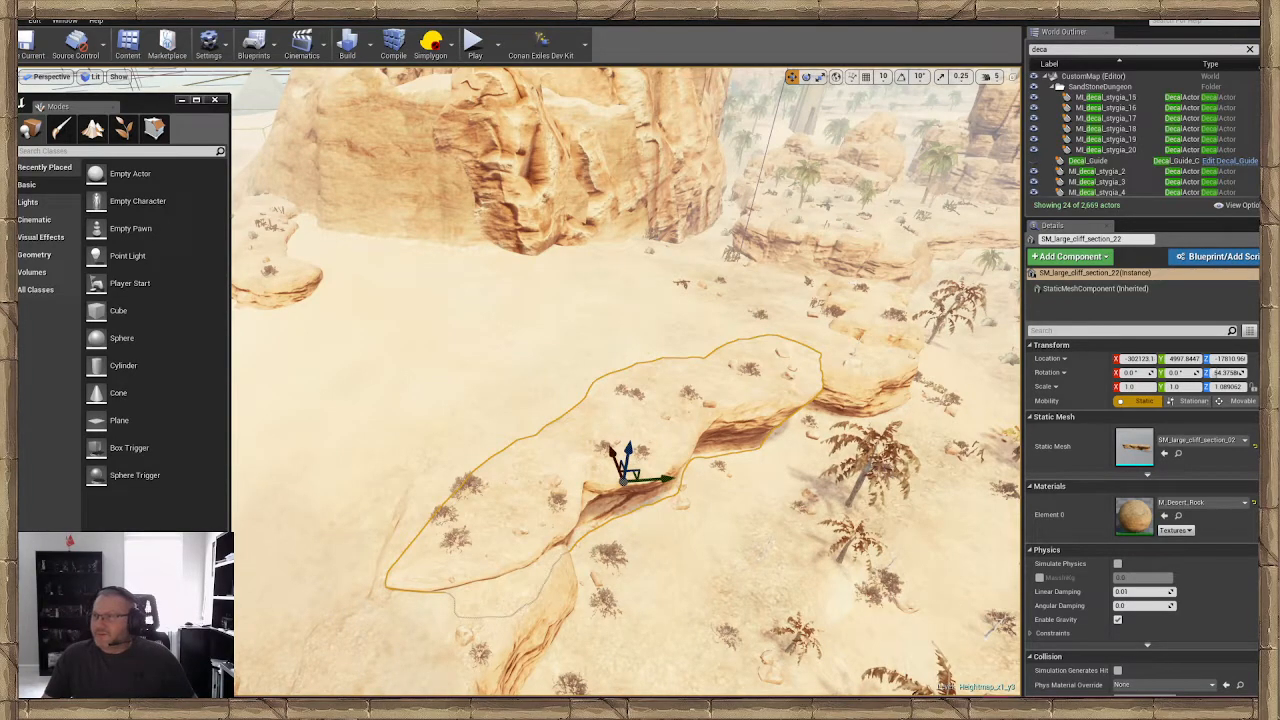
# Save only CustomMap and the Heightmap levels x0_y3, x0_y4, x1_y3 and x1_y4, leaving every Foliage Type asset excluded
pyautogui.hotkey('ctrl', 'shift', 's')
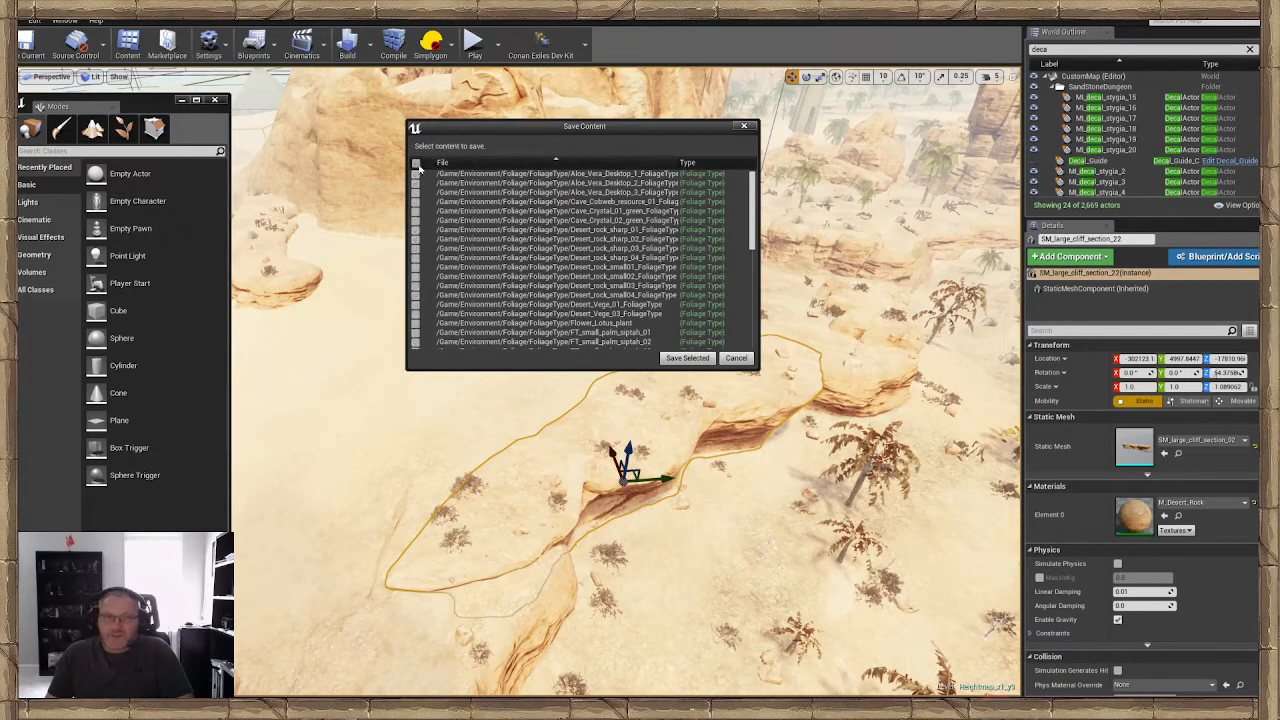
pyautogui.scroll(-10, 474, 272)
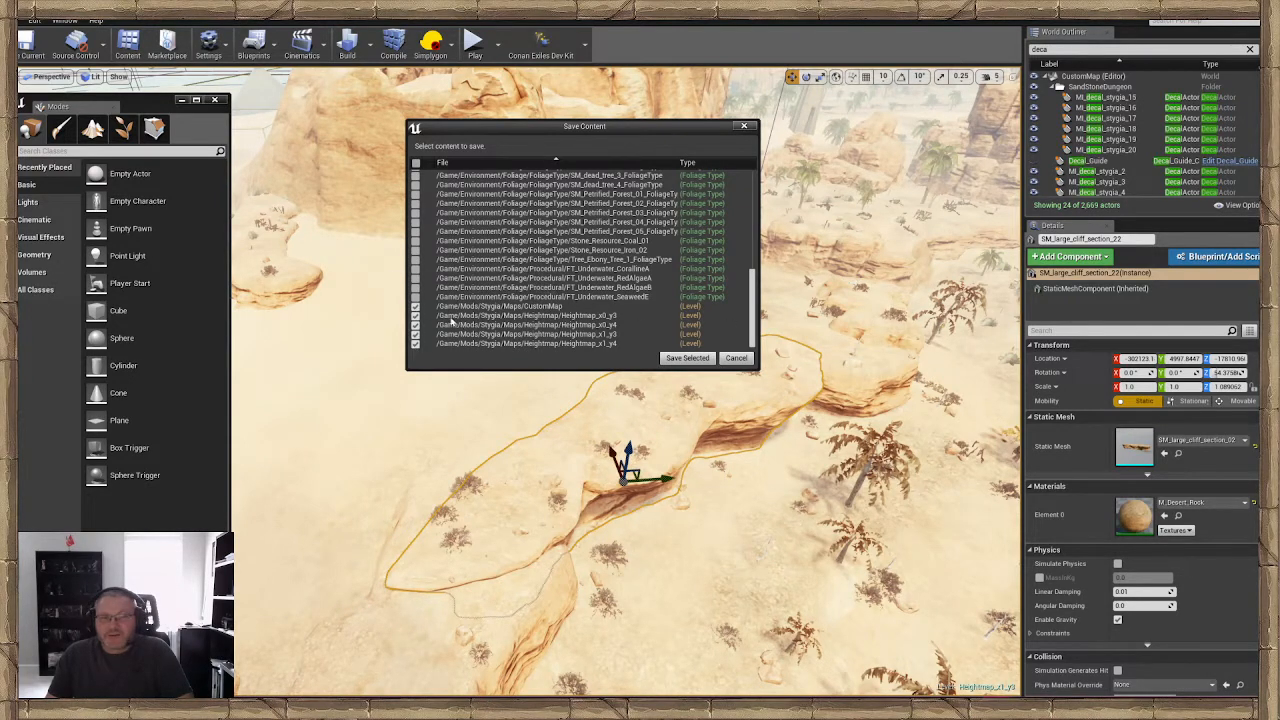
pyautogui.click(677, 360)
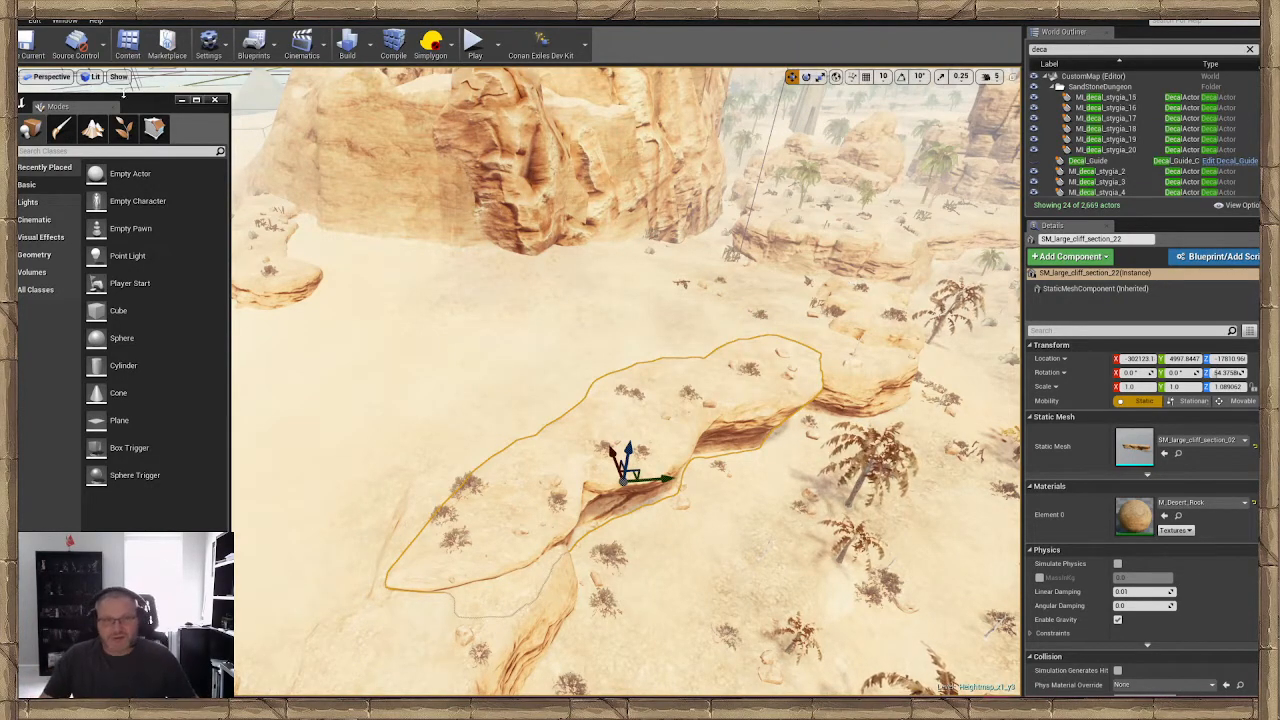
# Minimize the Modes window and look over the open sand and surrounding cliffs
pyautogui.click(183, 101)
pyautogui.moveTo(520, 380); pyautogui.dragTo(380, 360, button='right')
pyautogui.press('f')
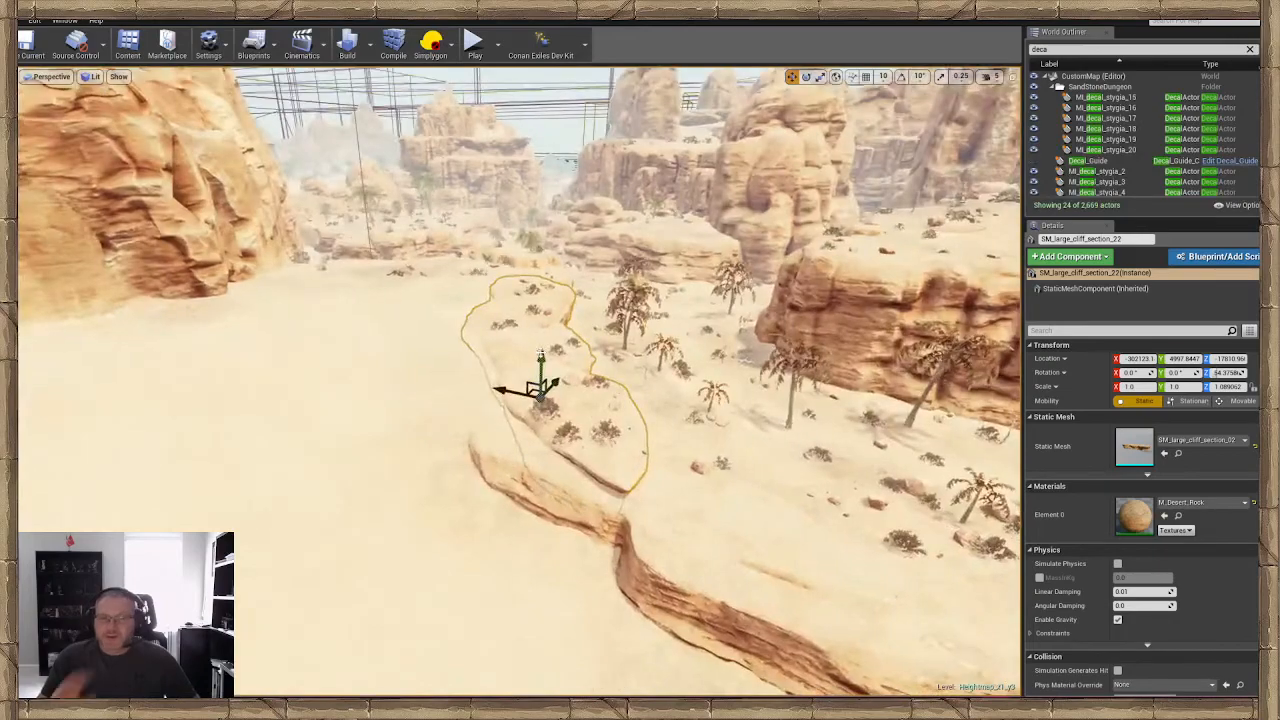
pyautogui.moveTo(520, 380); pyautogui.dragTo(790, 330, button='right')
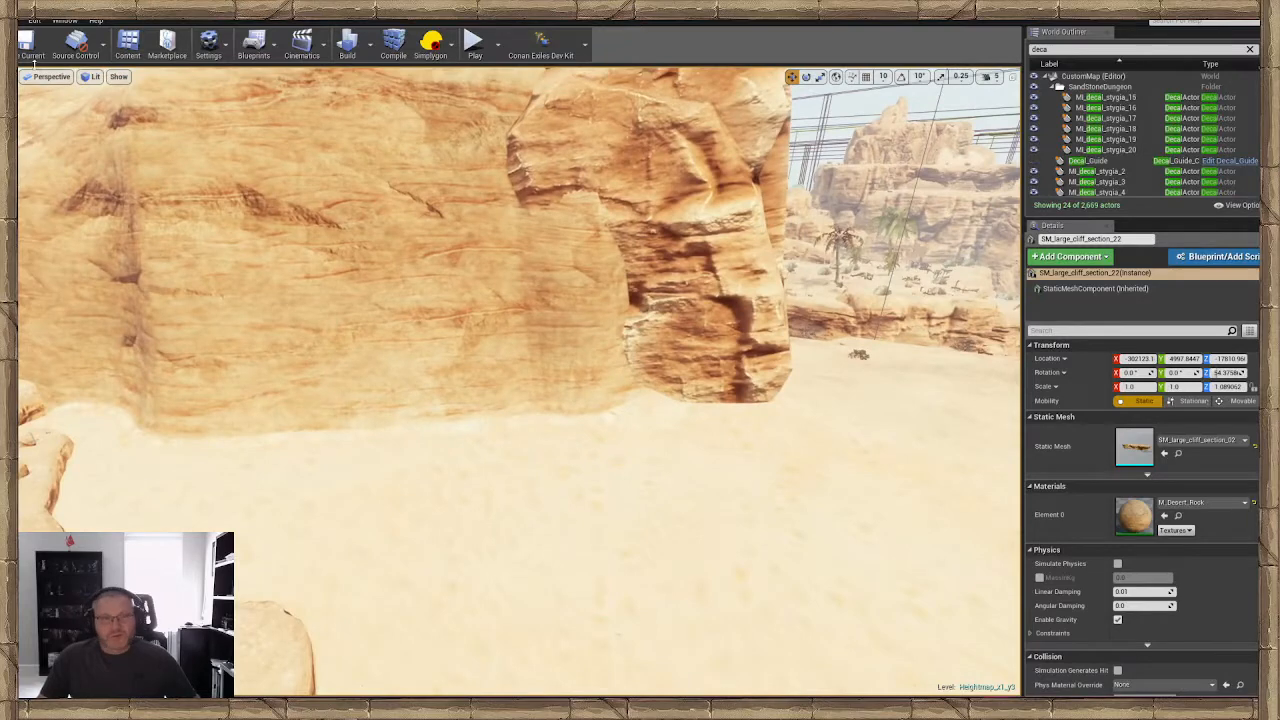
# Bring back the Modes window and switch to Foliage mode with the Paint tool
pyautogui.click(65, 20)
pyautogui.click(72, 100)
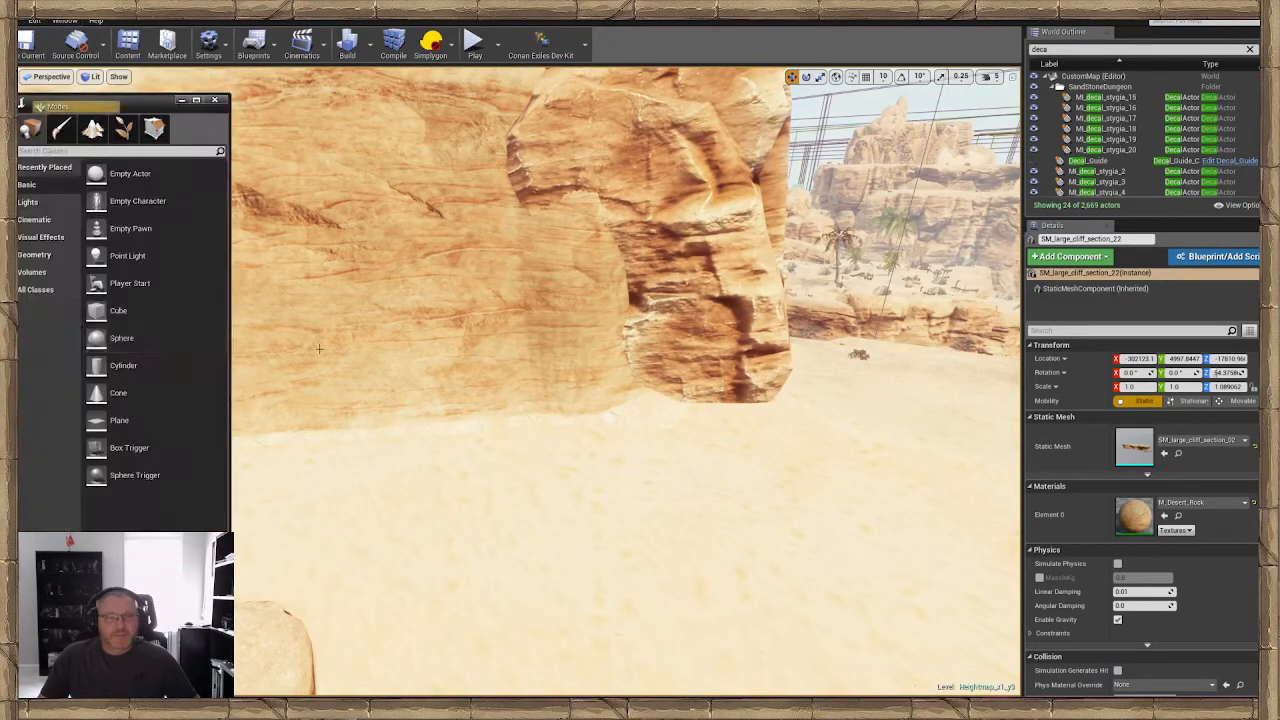
pyautogui.click(123, 128)
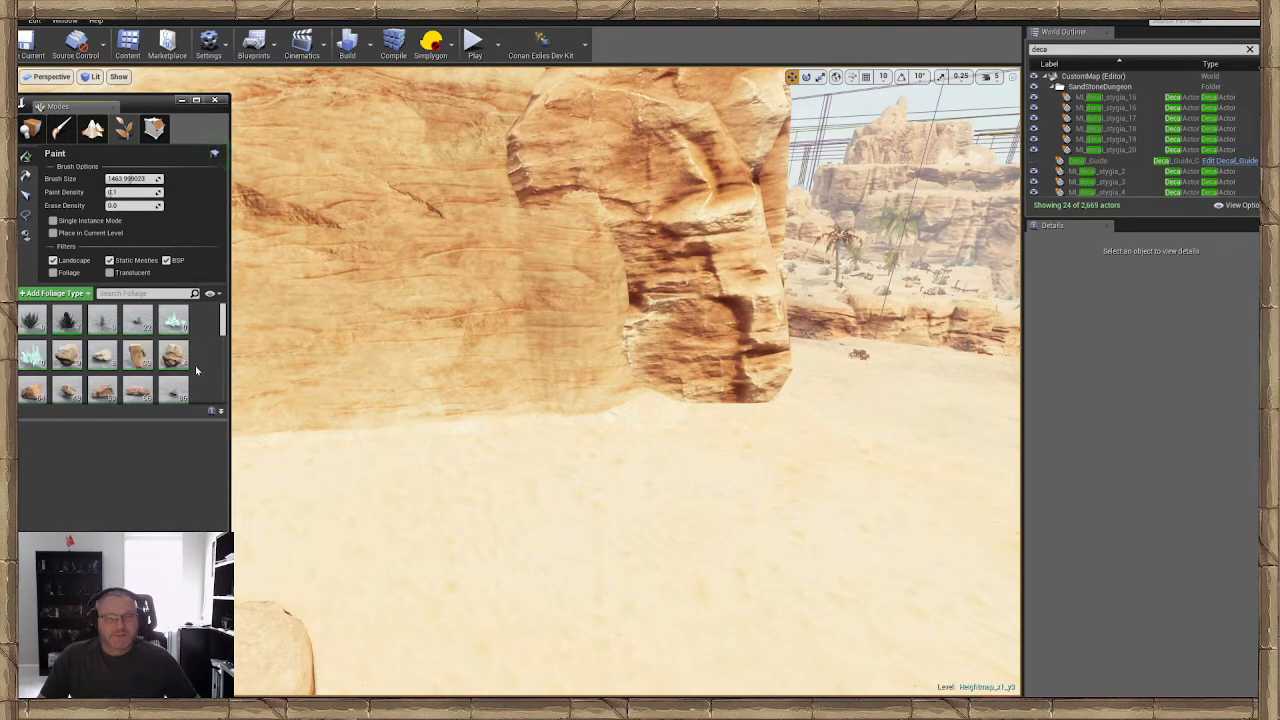
# Look through the foliage palette to examine which foliage types are available for painting
pyautogui.scroll(-6, 128, 347)
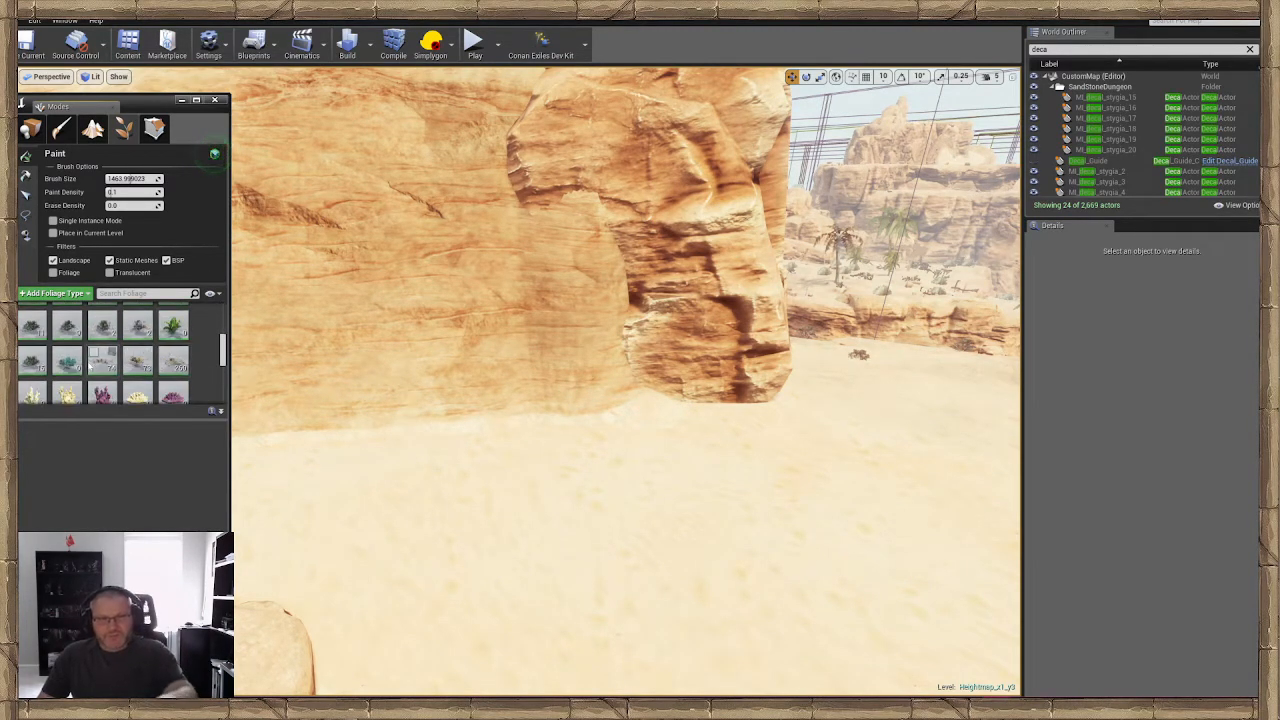
pyautogui.scroll(-4, 92, 362)
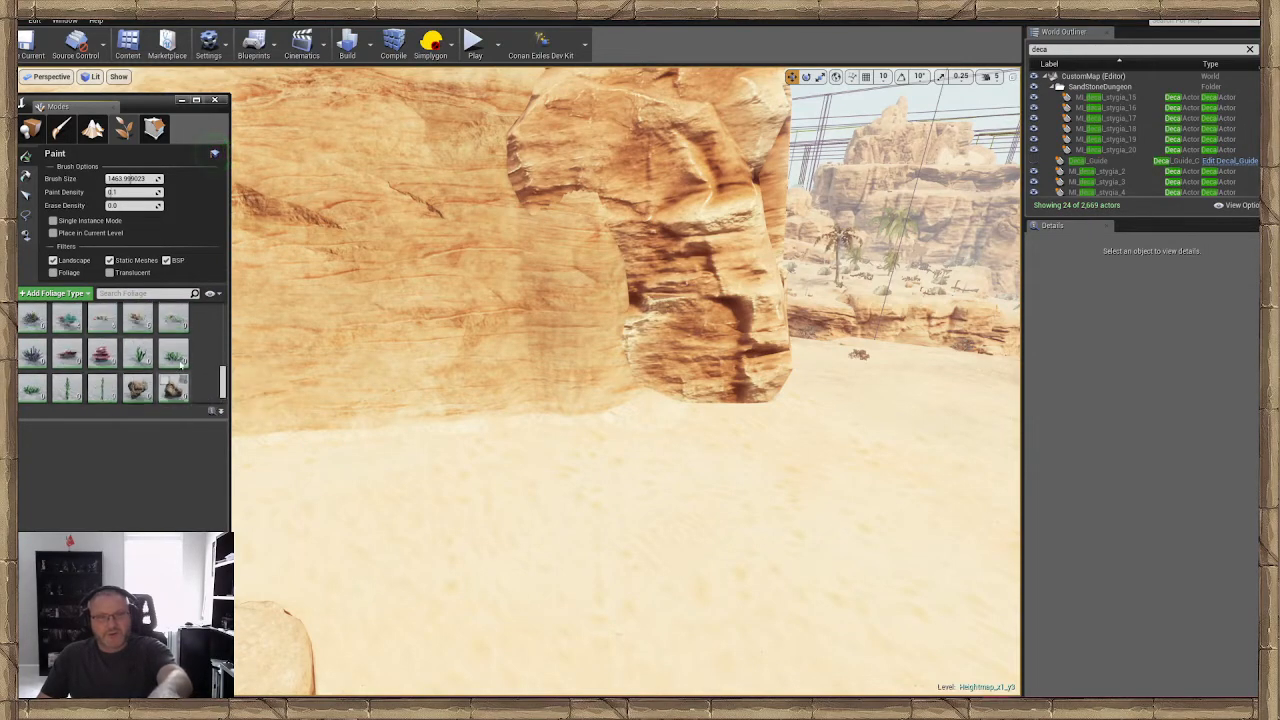
pyautogui.scroll(5, 130, 360)
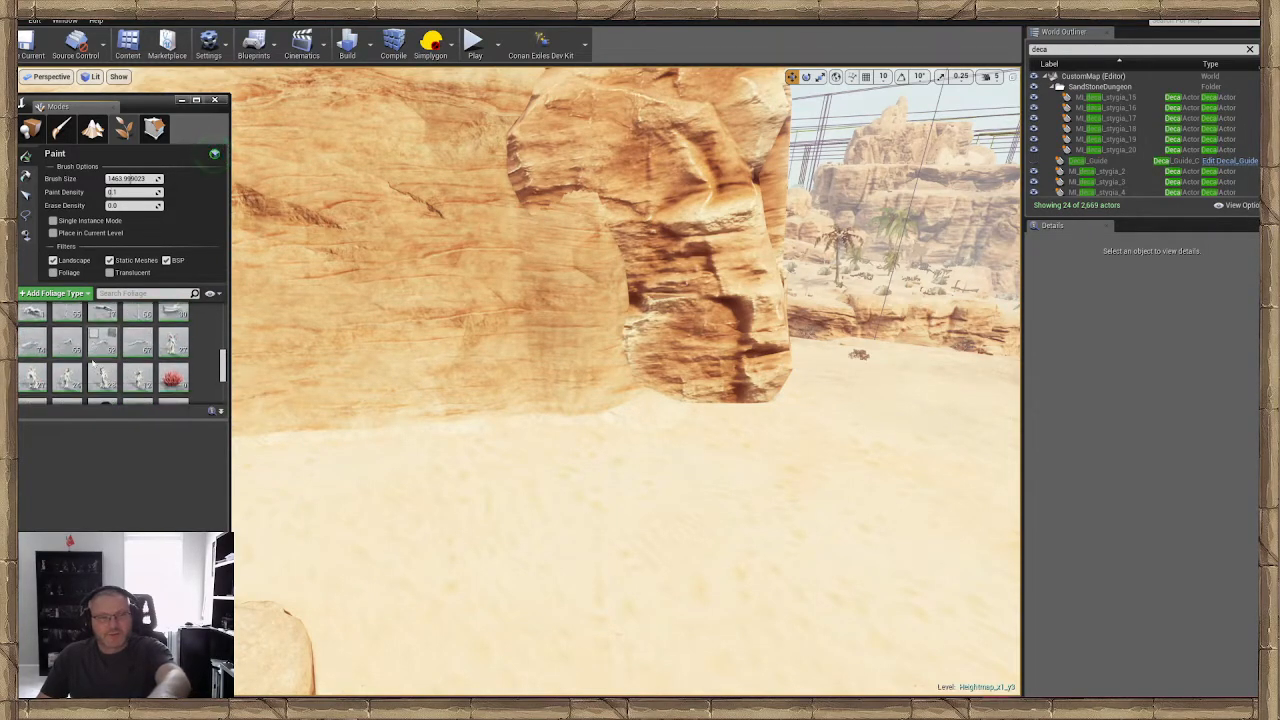
pyautogui.scroll(-5, 92, 364)
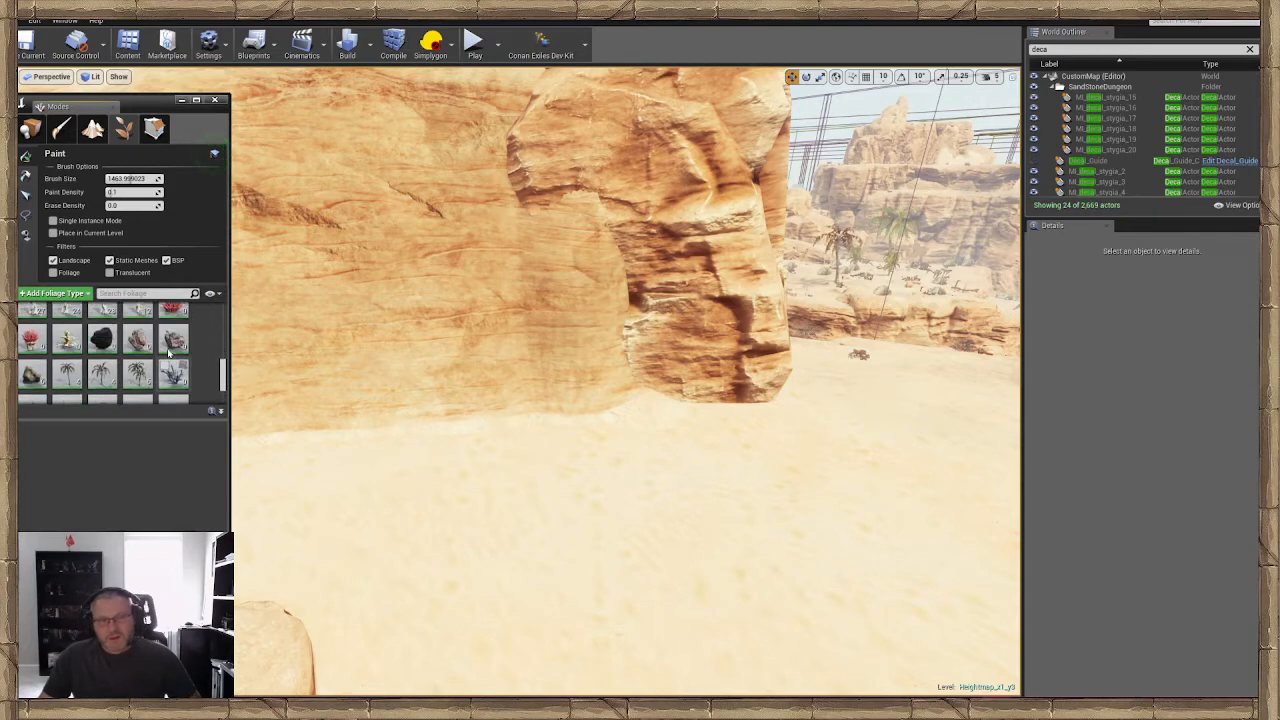
pyautogui.scroll(5, 170, 352)
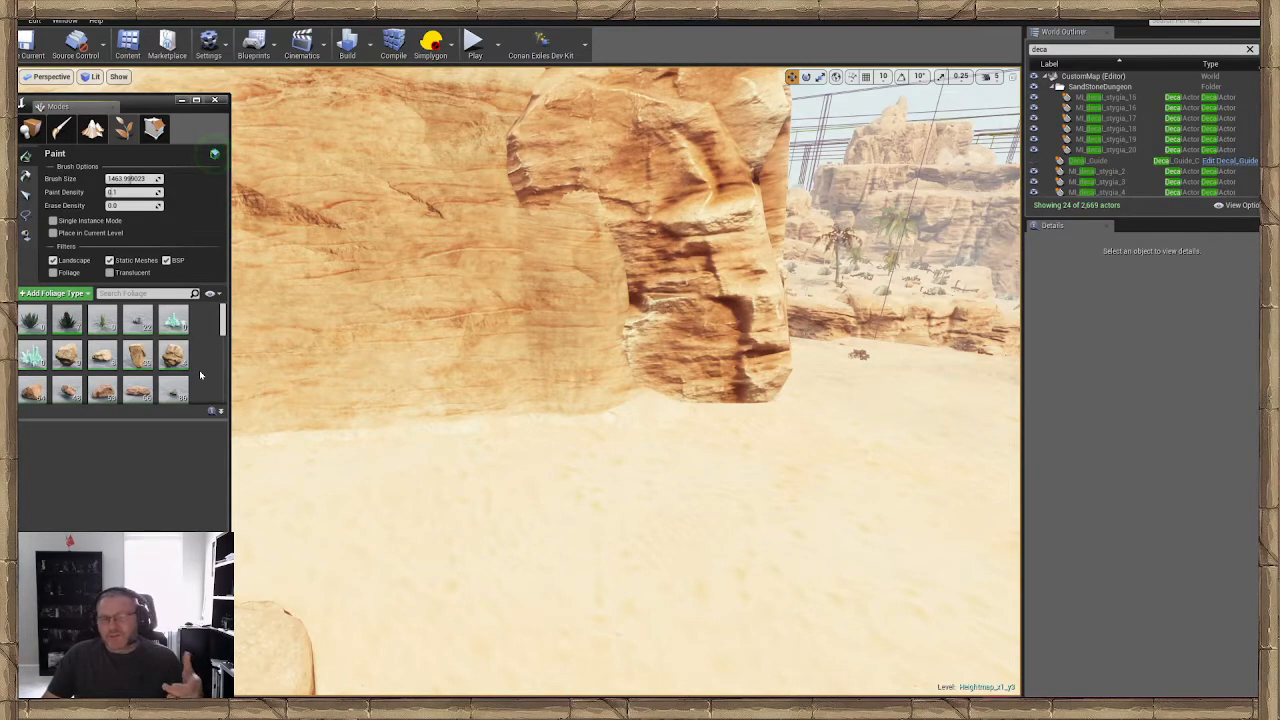
pyautogui.scroll(-1, 199, 370)
pyautogui.scroll(-1, 199, 370)
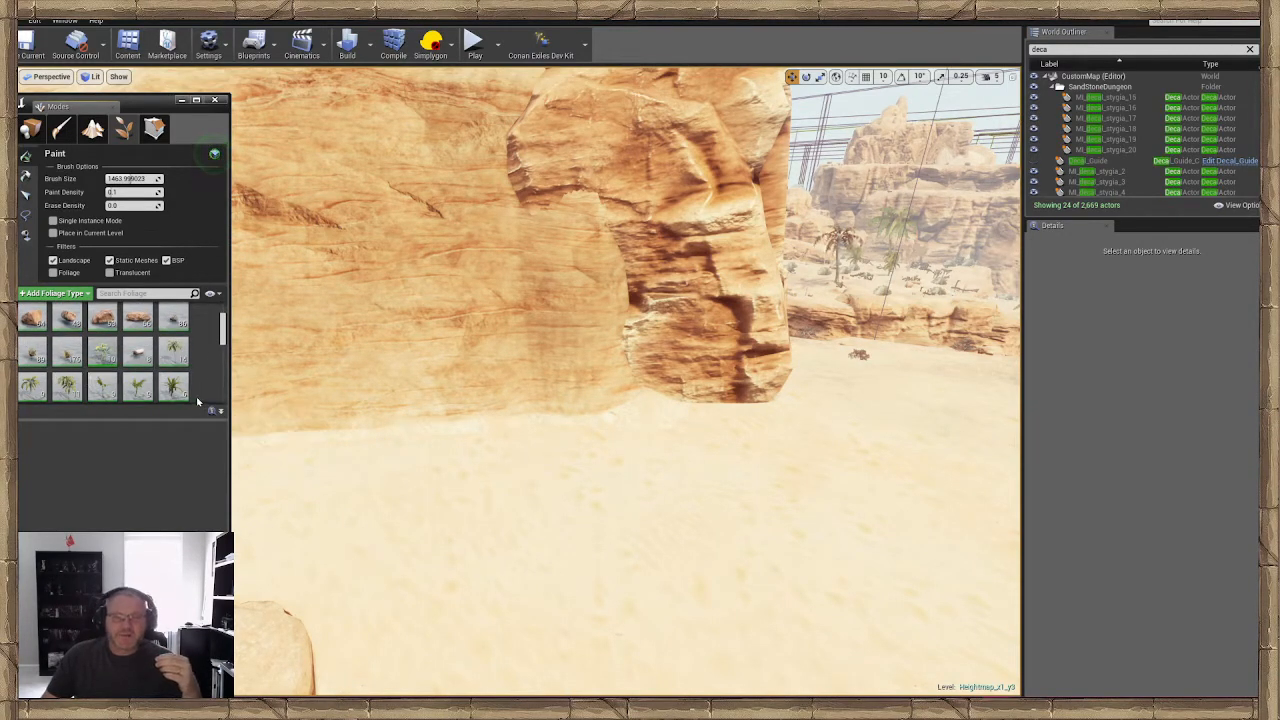
pyautogui.scroll(-1, 199, 396)
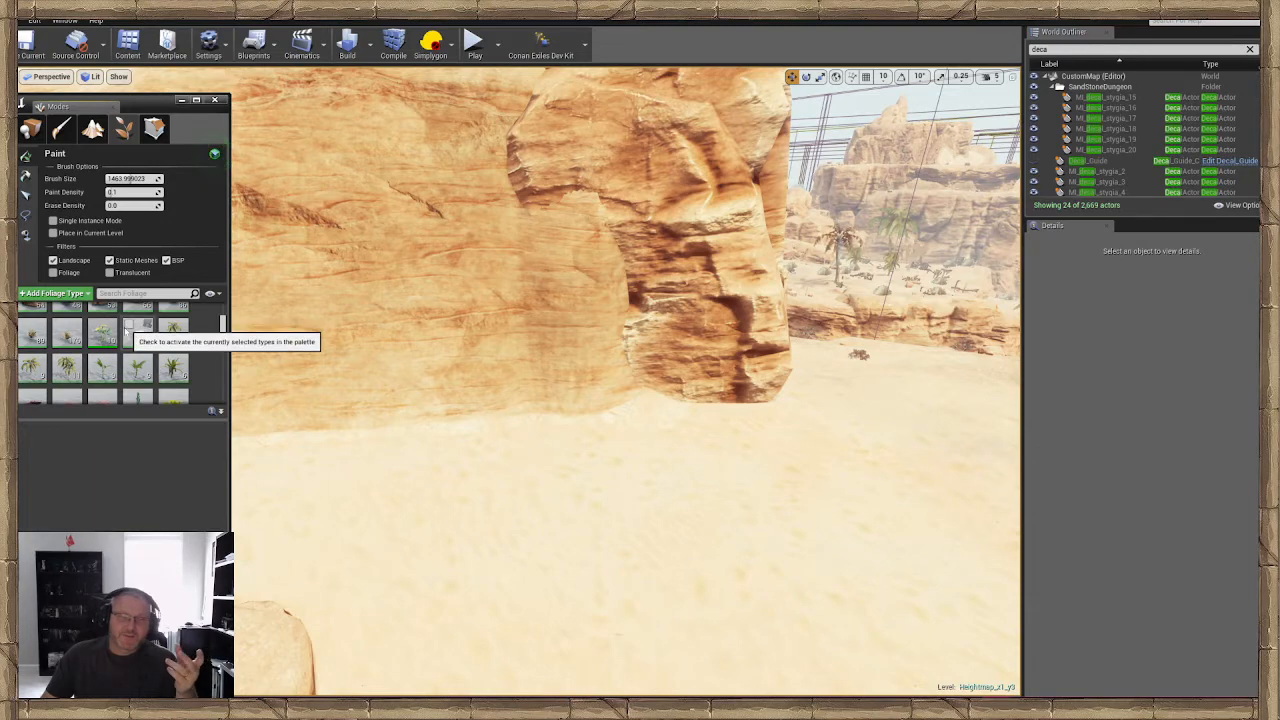
# Select the Desert_rock_sharp_01 foliage type, then widen the Modes window to show more of the palette and narrow it again
pyautogui.click(96, 328)
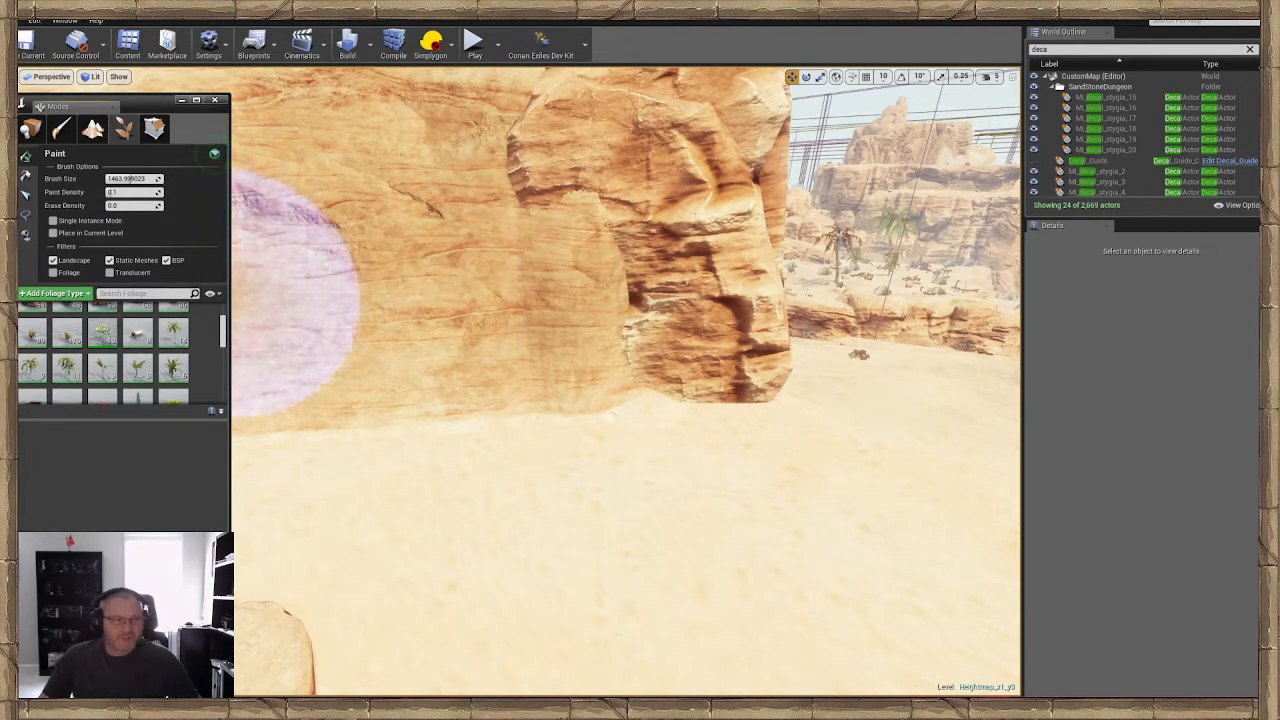
pyautogui.moveTo(391, 306)
pyautogui.mouseDown(button='right')
pyautogui.moveTo(290, 298)
pyautogui.moveTo(391, 306)
pyautogui.mouseUp(button='right')
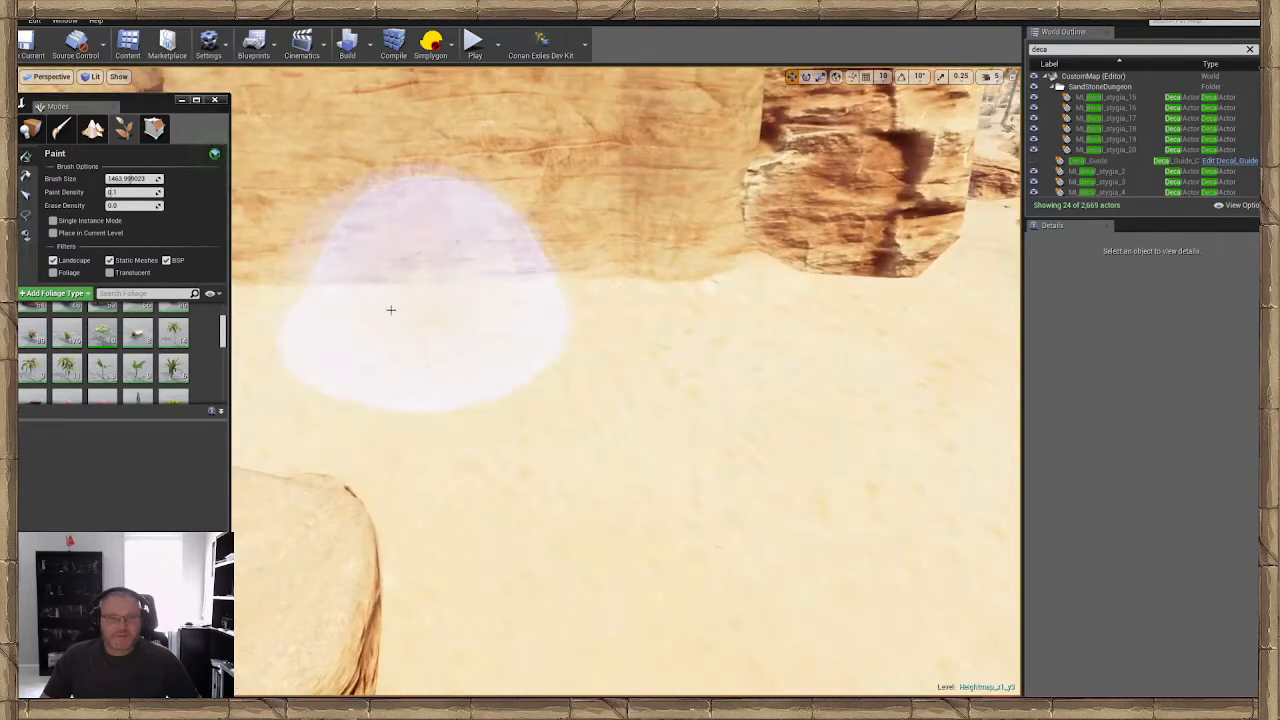
pyautogui.scroll(3, 86, 355)
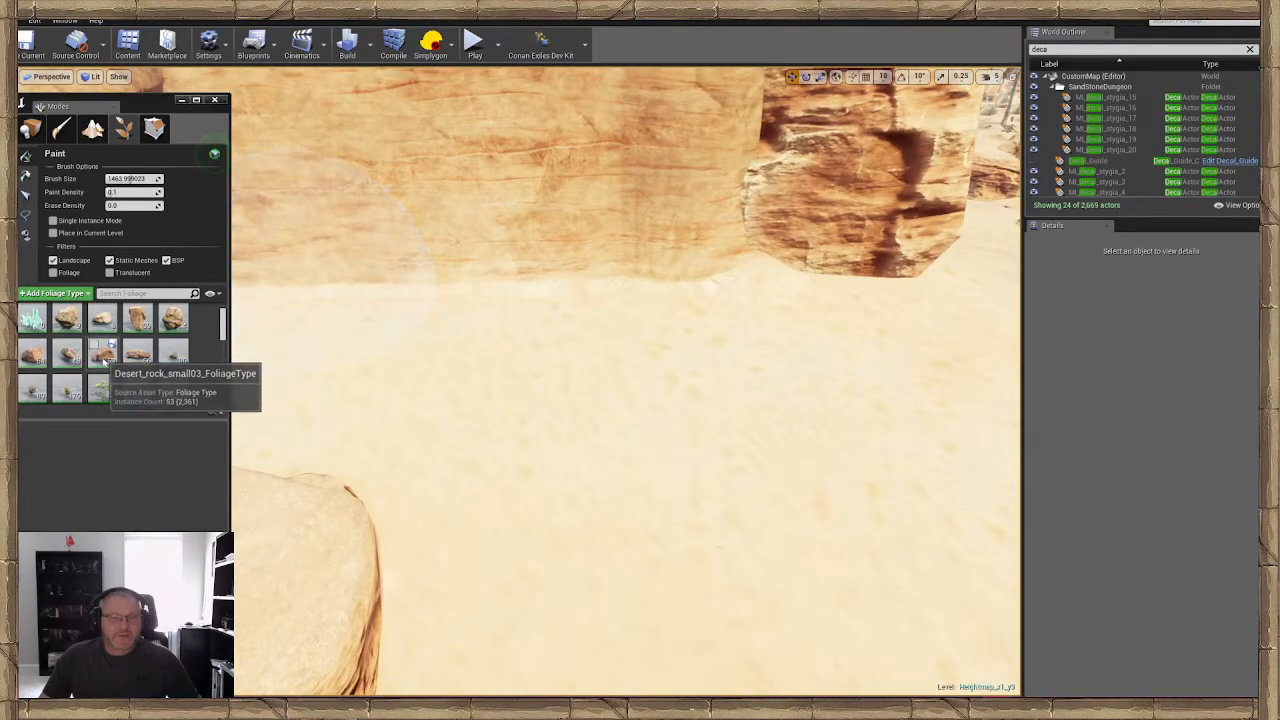
pyautogui.click(67, 318)
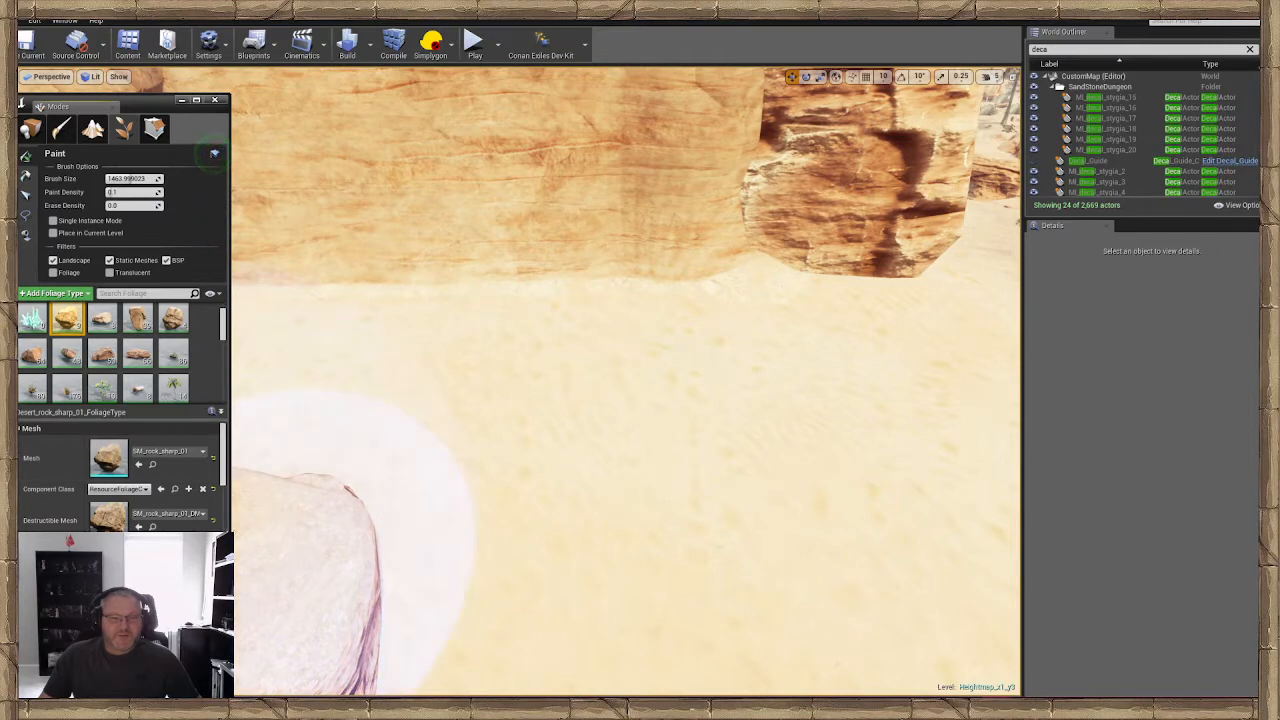
pyautogui.moveTo(229, 430); pyautogui.dragTo(806, 430)
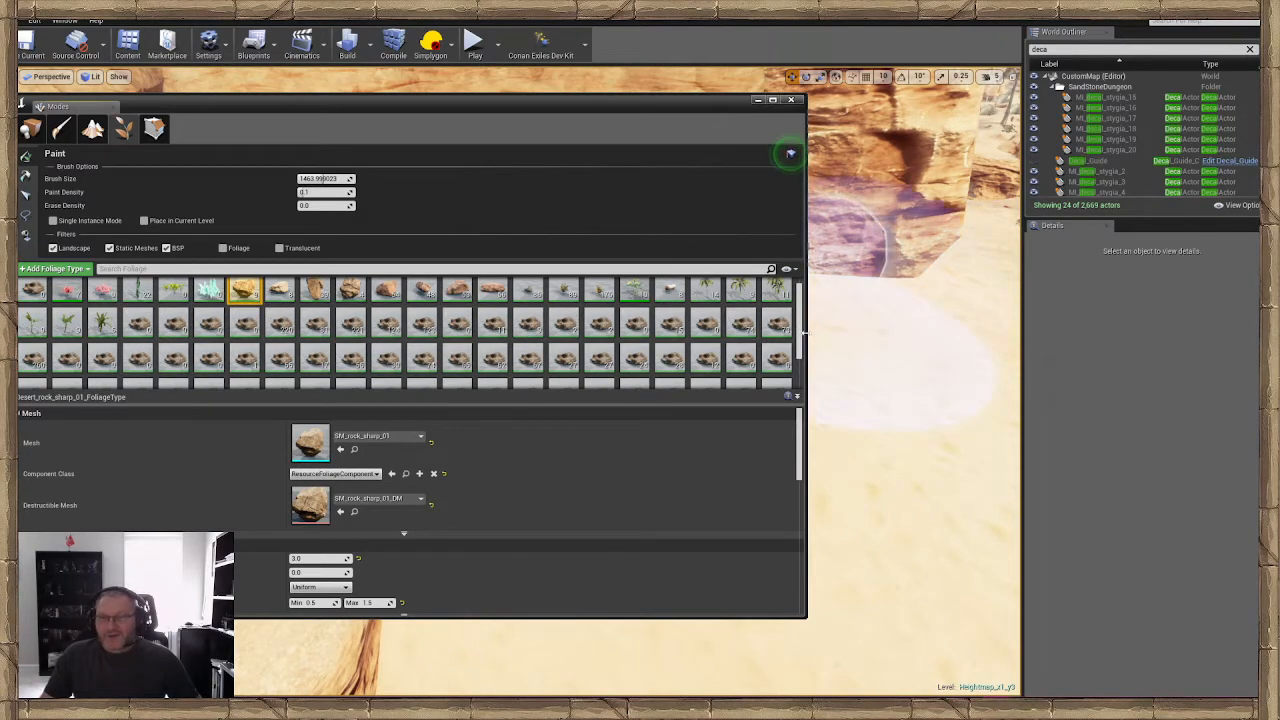
pyautogui.moveTo(808, 333)
pyautogui.mouseDown()
pyautogui.moveTo(193, 338)
pyautogui.moveTo(207, 338)
pyautogui.mouseUp()
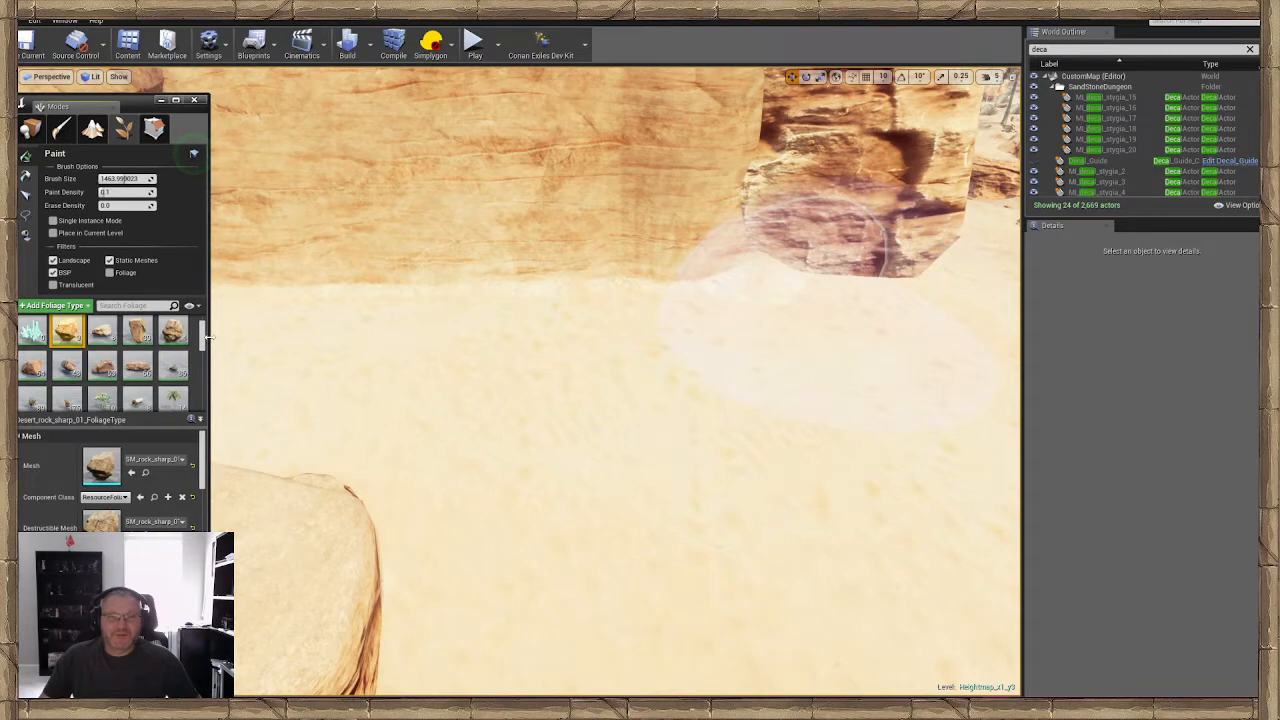
# Reduce the foliage Brush Size, activate the desert rock types and paint rocks on the sand beside the sandstone ledge
pyautogui.moveTo(458, 418); pyautogui.dragTo(480, 400, button='right')
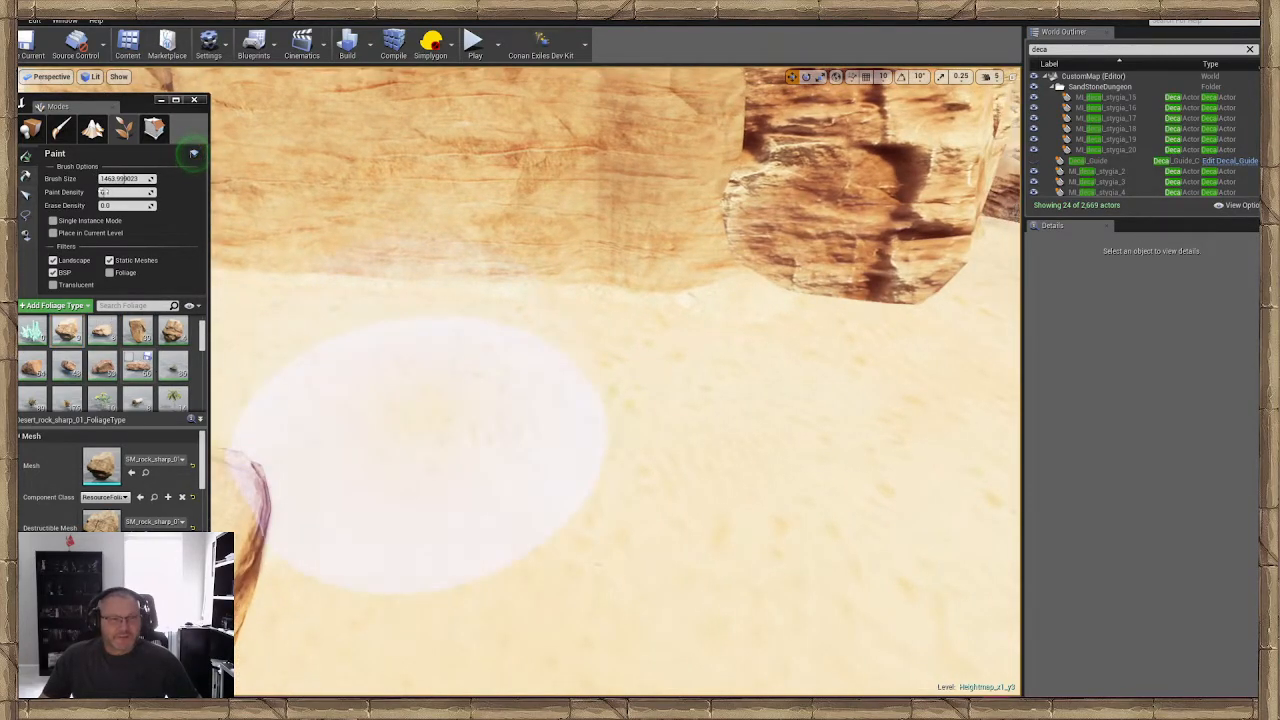
pyautogui.moveTo(120, 178); pyautogui.dragTo(110, 178)
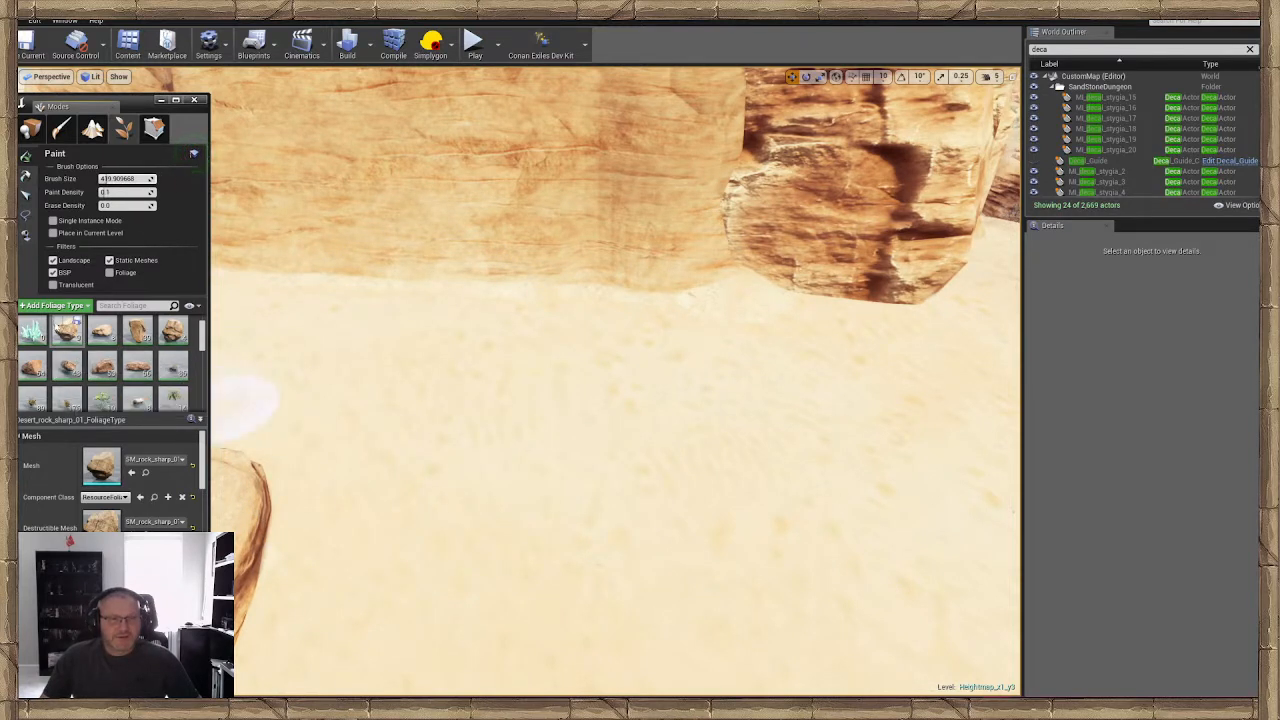
pyautogui.scroll(1, 66, 324)
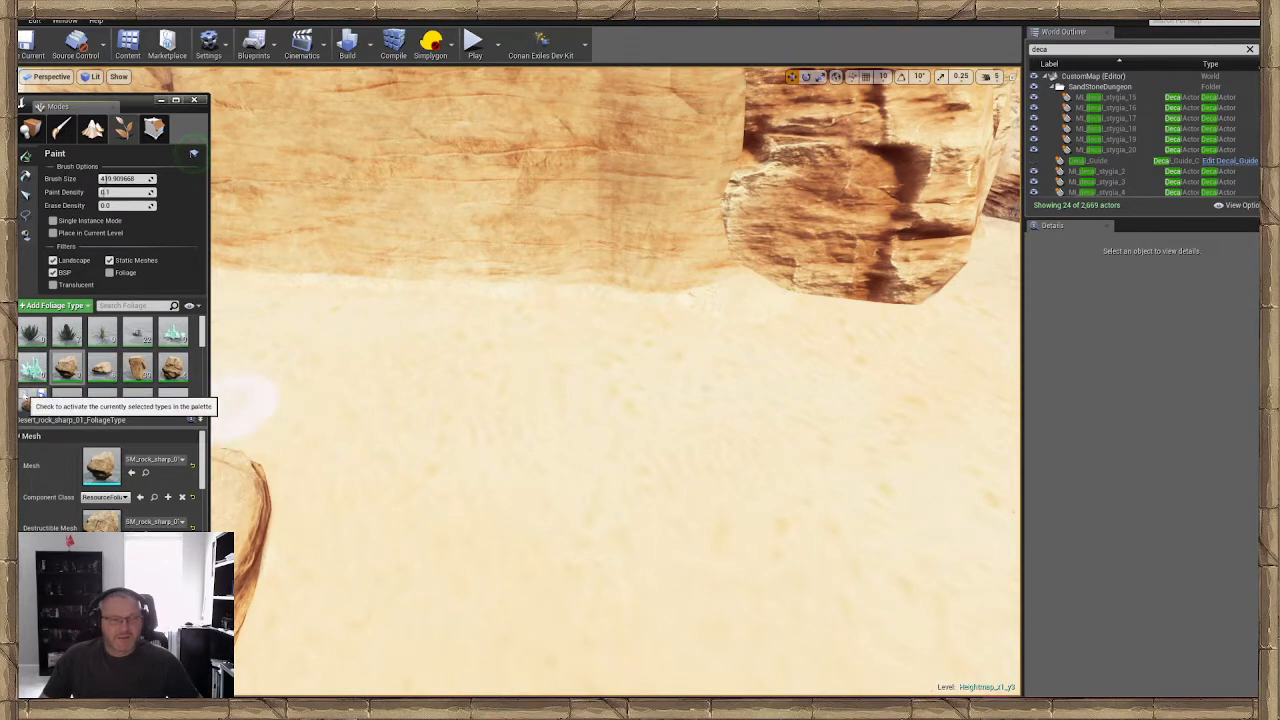
pyautogui.scroll(-1, 172, 398)
pyautogui.moveTo(300, 395)
pyautogui.mouseDown(button='right')
pyautogui.moveTo(190, 400)
pyautogui.moveTo(175, 385)
pyautogui.moveTo(320, 395)
pyautogui.moveTo(428, 500)
pyautogui.mouseUp(button='right')
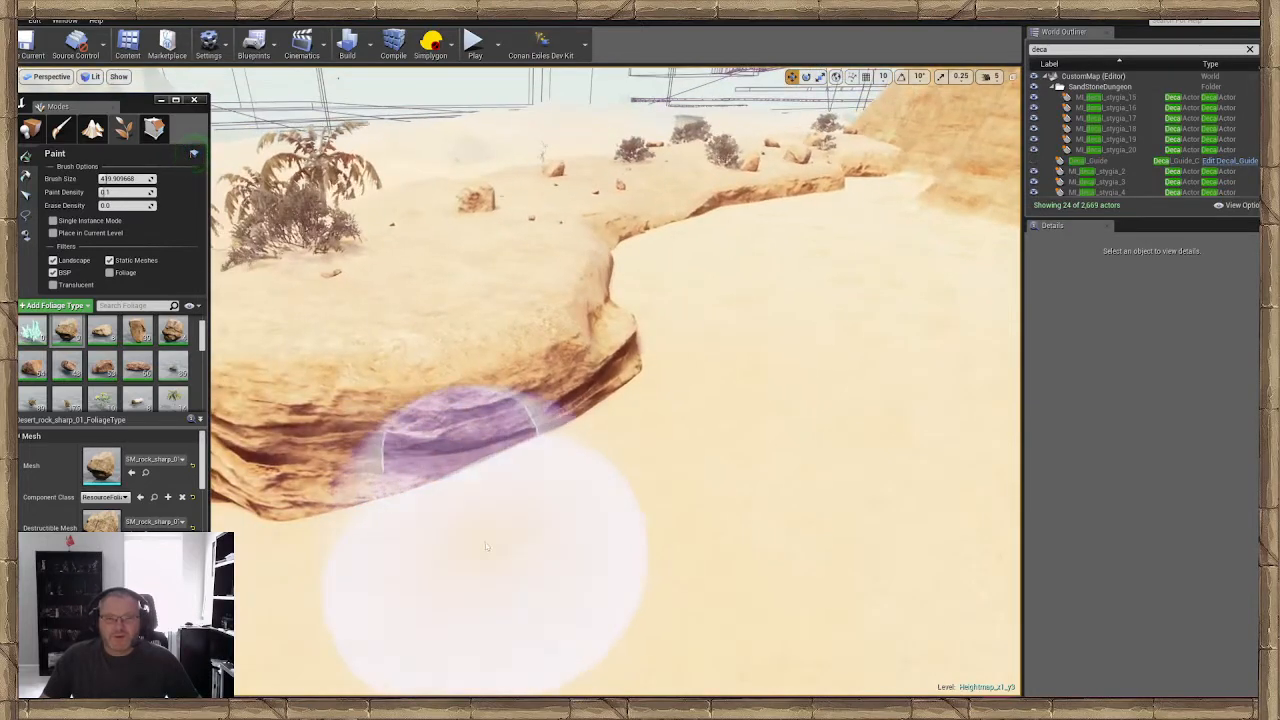
pyautogui.click(485, 542)
# Switch from Lasso Select to the Select tool and remove the small green plant among the rocks near the outcrop
pyautogui.moveTo(836, 227); pyautogui.dragTo(815, 275, button='right')
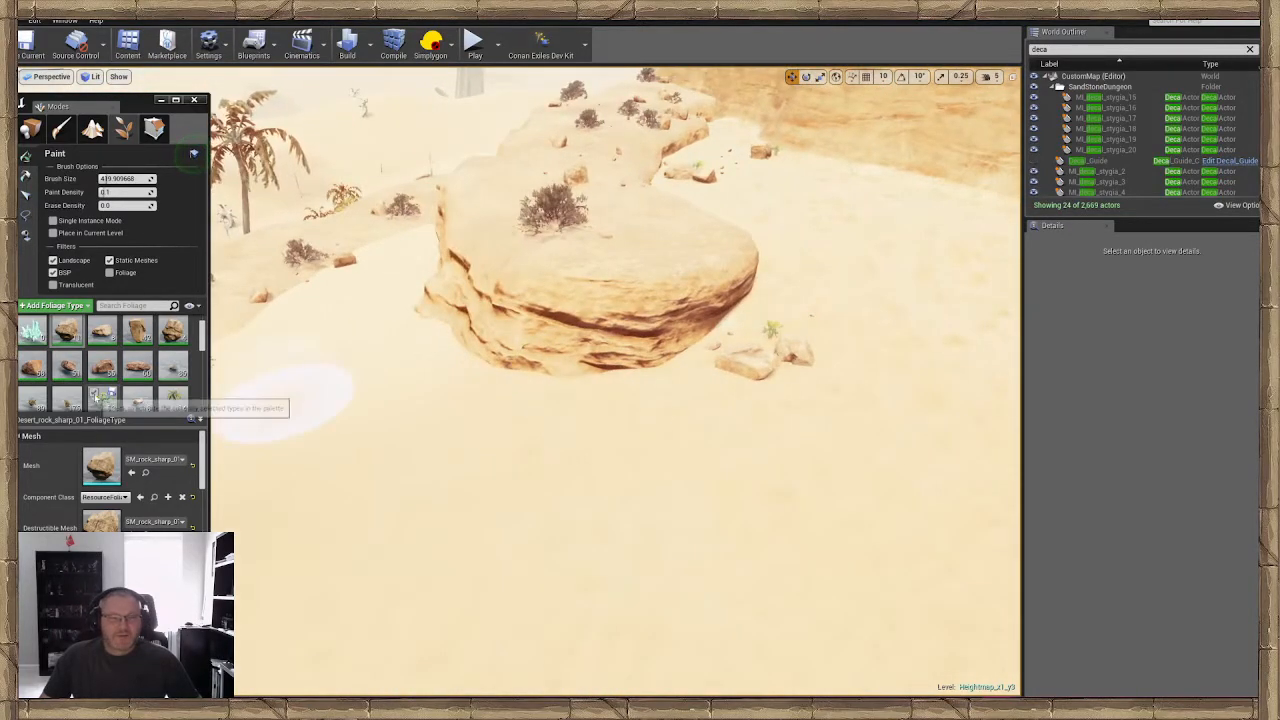
pyautogui.click(26, 216)
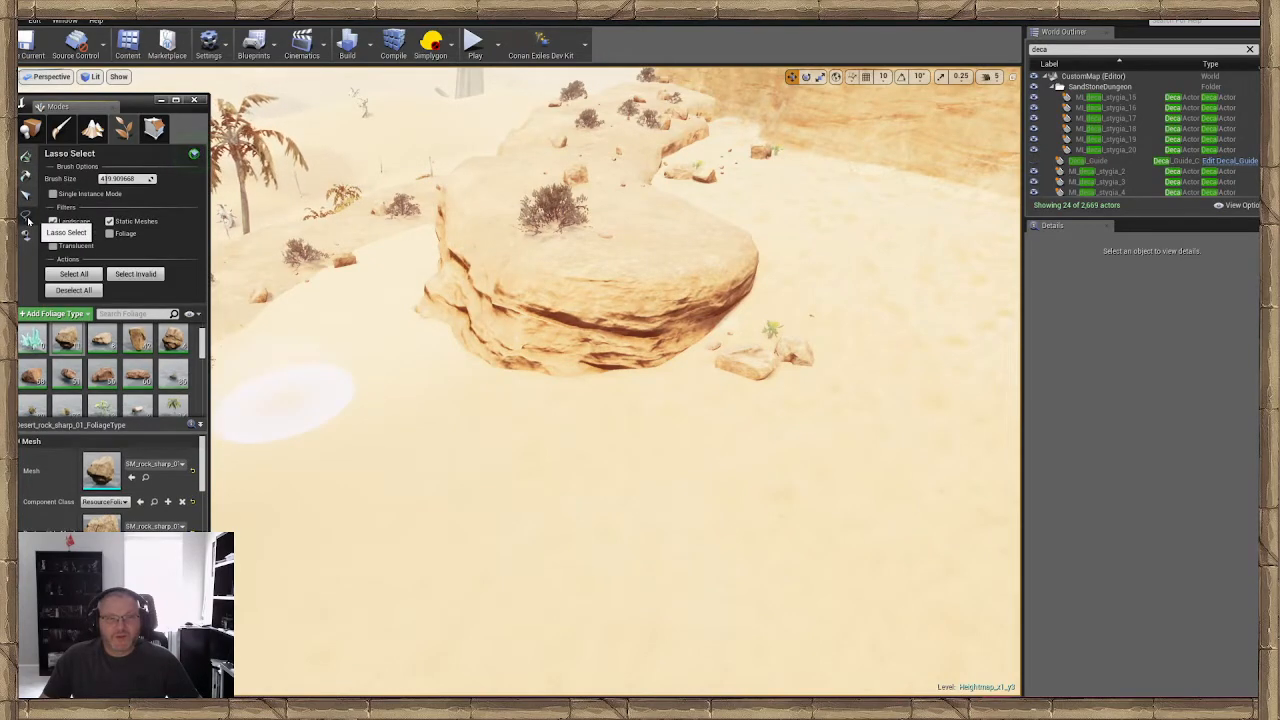
pyautogui.moveTo(290, 245)
pyautogui.mouseDown(button='right')
pyautogui.moveTo(255, 245)
pyautogui.moveTo(340, 265)
pyautogui.mouseUp(button='right')
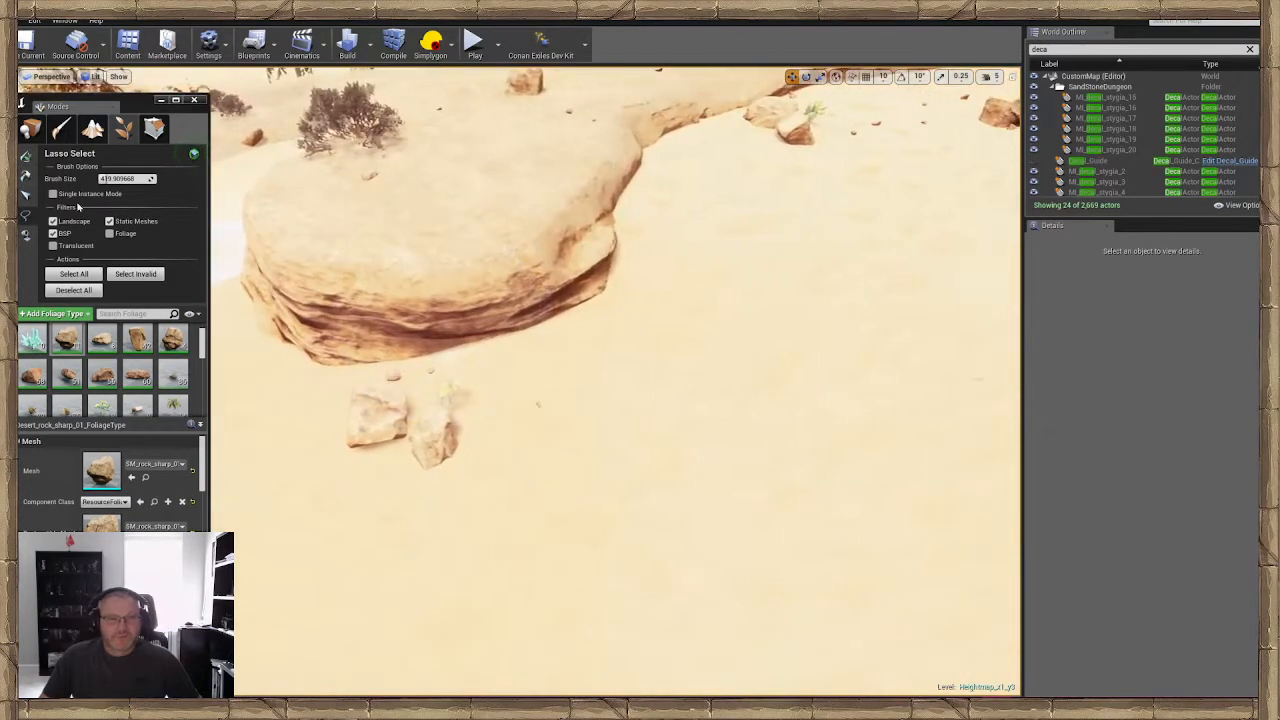
pyautogui.click(27, 194)
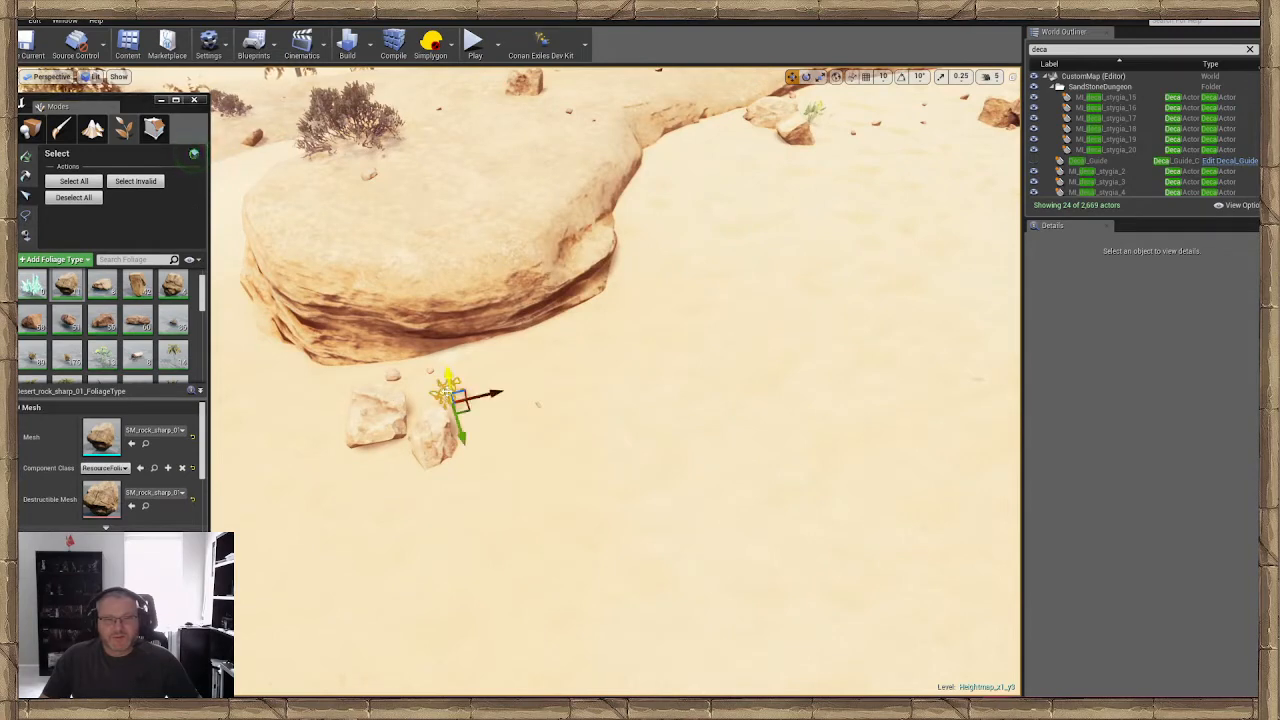
pyautogui.moveTo(529, 387); pyautogui.dragTo(563, 304, button='right')
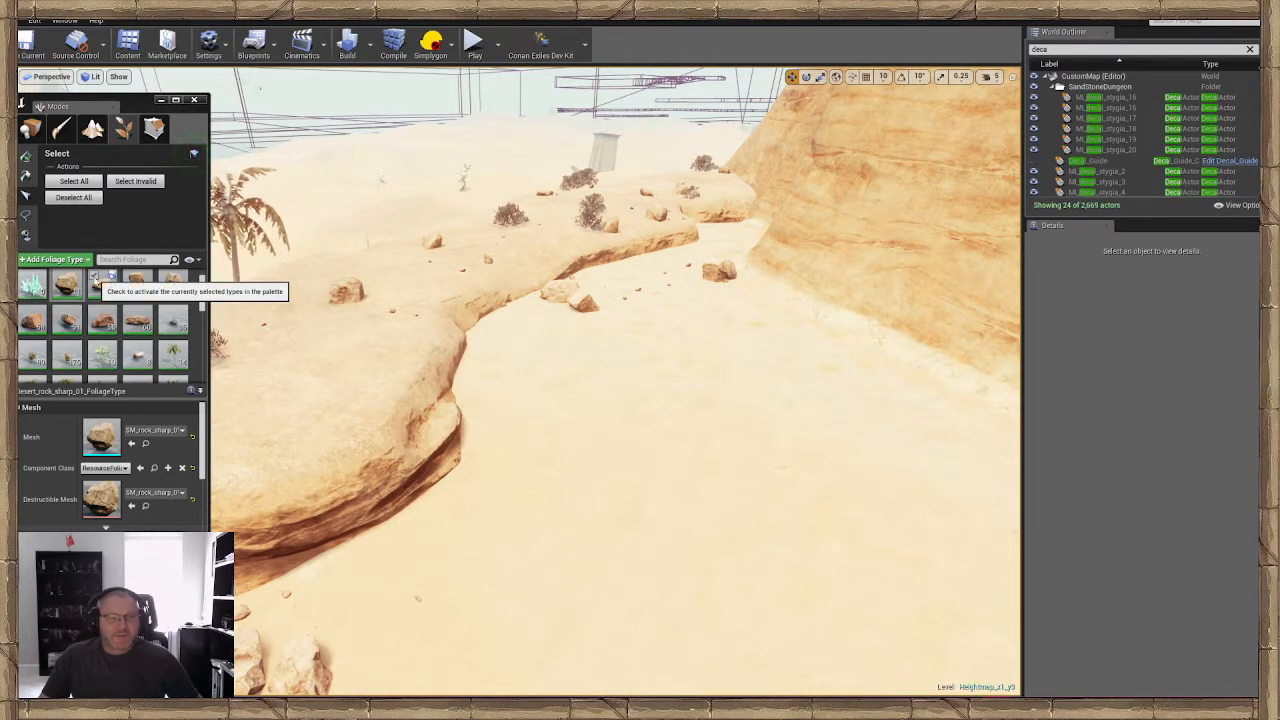
# Return to the Paint tool and paint rocks on the sand around the flat sandstone outcrop, undoing one stroke along the way
pyautogui.moveTo(583, 443); pyautogui.dragTo(522, 470, button='right')
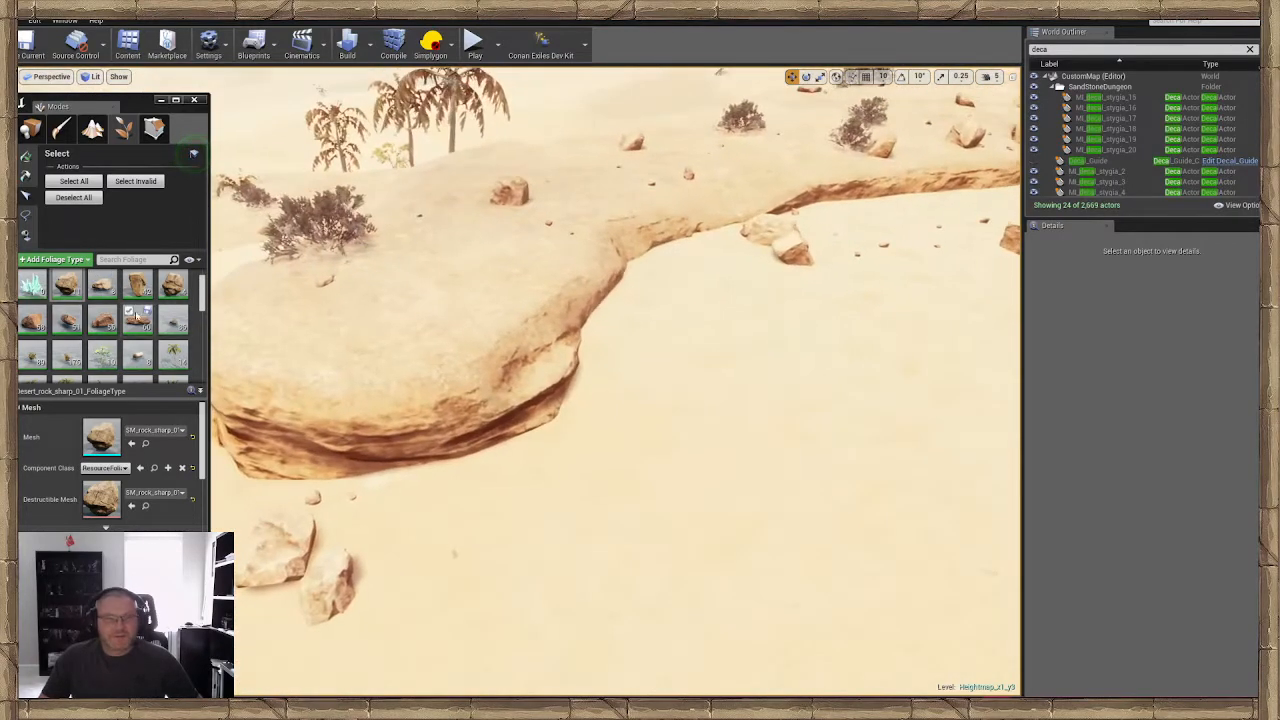
pyautogui.click(25, 155)
pyautogui.moveTo(674, 394)
pyautogui.mouseDown()
pyautogui.moveTo(571, 414)
pyautogui.moveTo(674, 337)
pyautogui.mouseUp()
pyautogui.hotkey('ctrl', 'z')
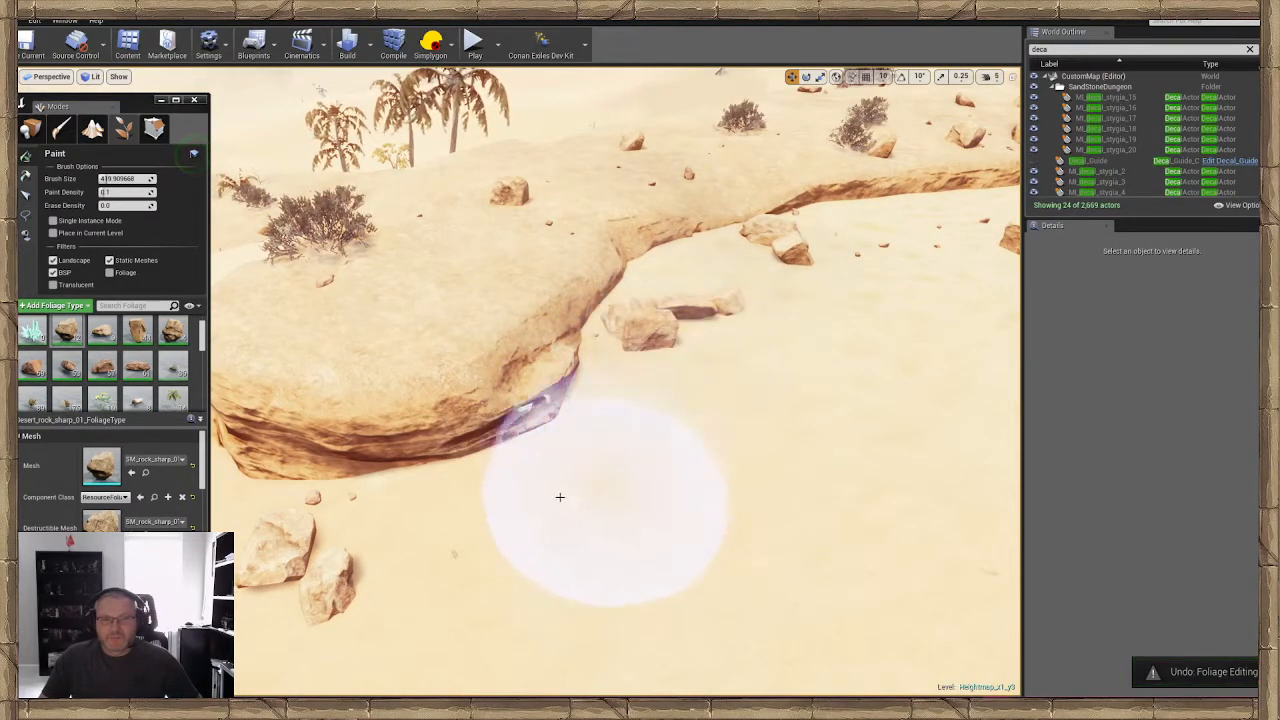
pyautogui.moveTo(563, 491)
pyautogui.mouseDown(button='right')
pyautogui.moveTo(540, 480)
pyautogui.moveTo(560, 470)
pyautogui.moveTo(560, 430)
pyautogui.mouseUp(button='right')
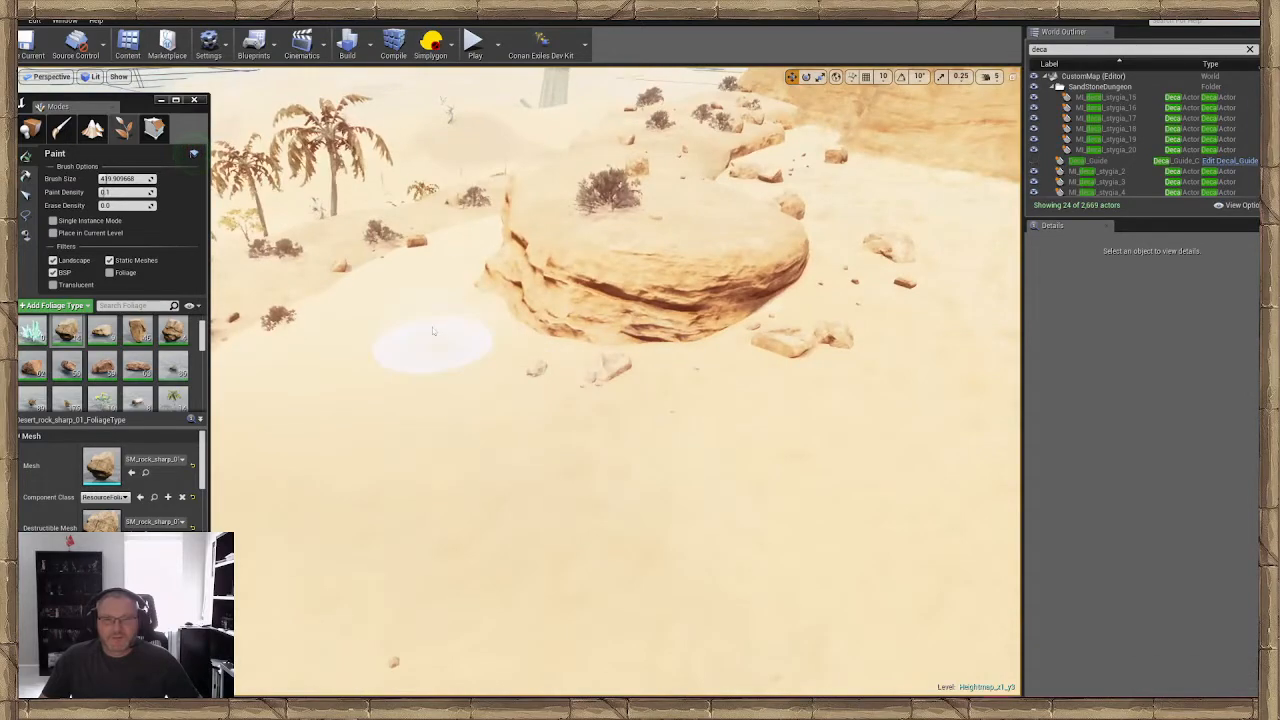
pyautogui.scroll(10, 440, 258)
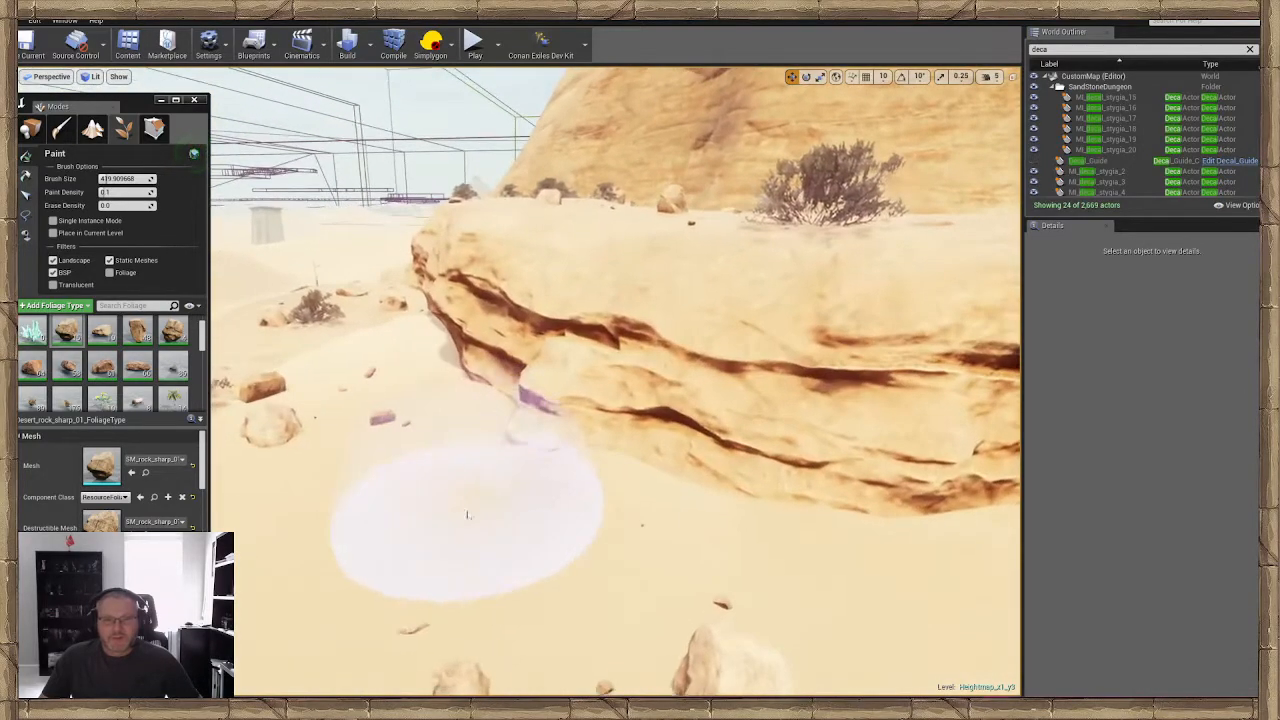
pyautogui.moveTo(487, 559); pyautogui.dragTo(402, 584, button='right')
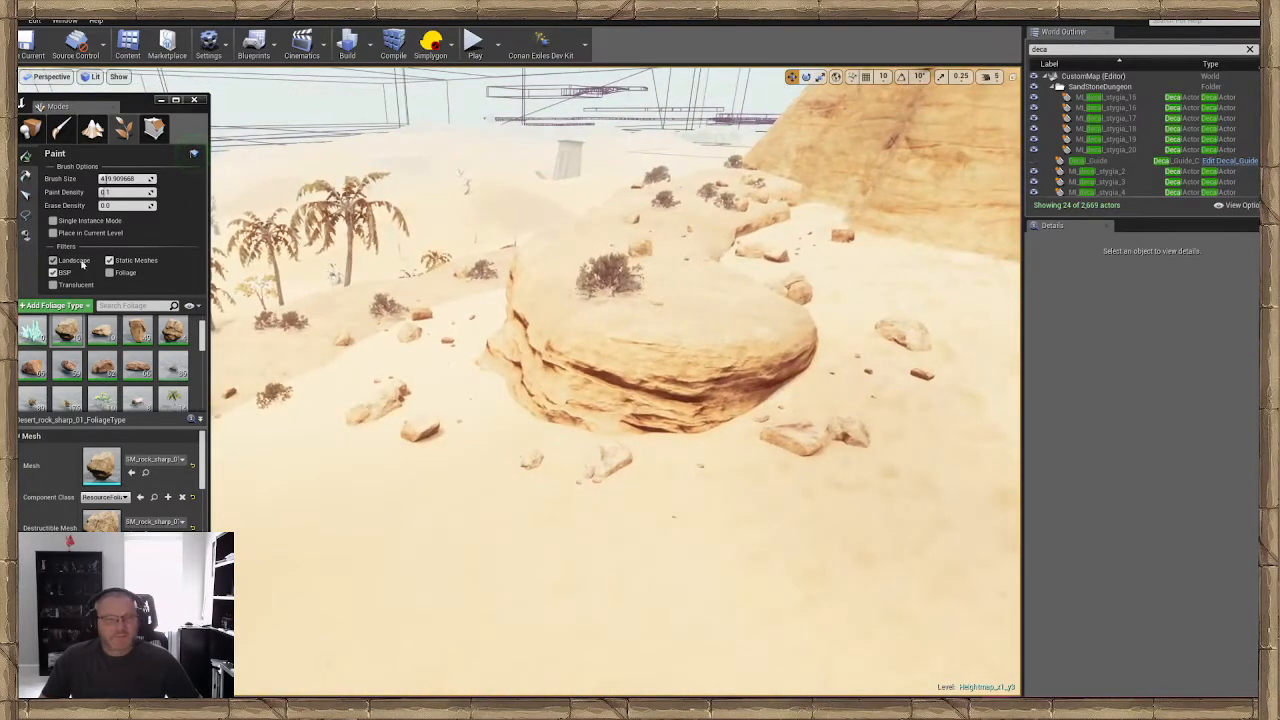
# Select the whole range of desert rock foliage types in the palette, deactivate them together and clear the selection
pyautogui.keyDown('shift'); pyautogui.click(141, 375); pyautogui.keyUp('shift')
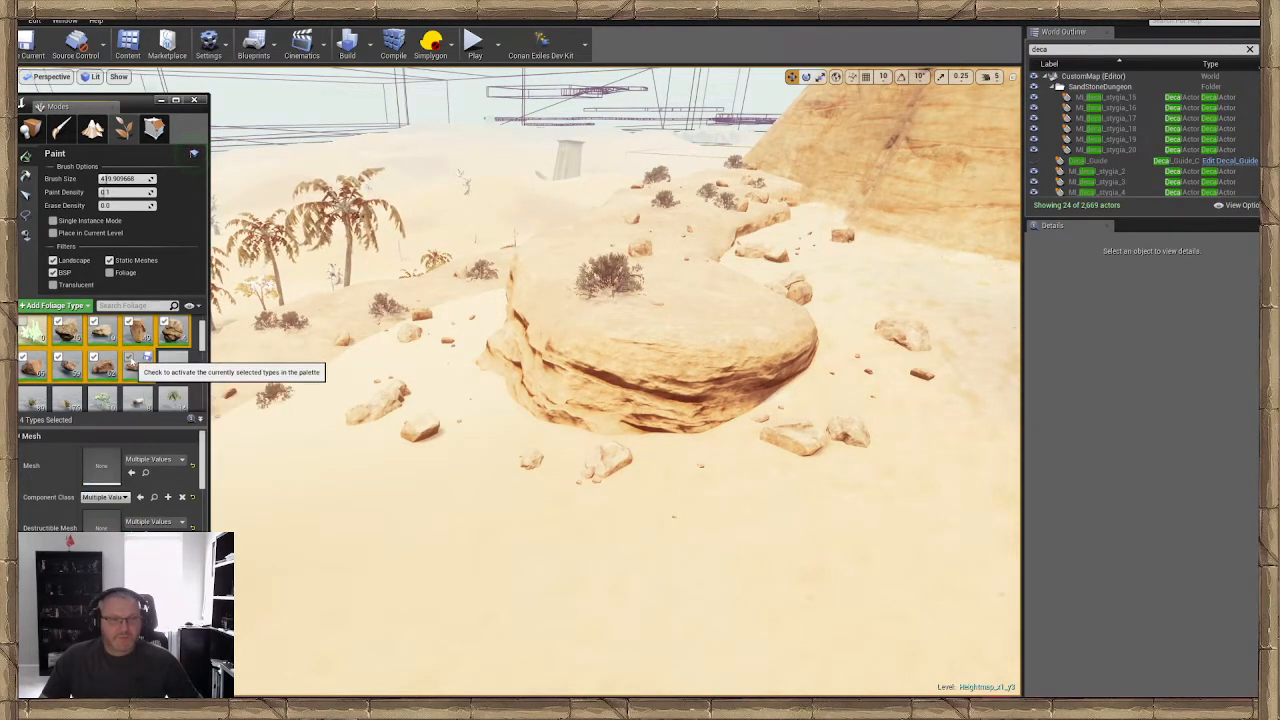
pyautogui.click(129, 358)
pyautogui.click(197, 369)
# Activate shrub and dead-wood foliage types in the palette and paint them on the sand around the flat outcrop
pyautogui.scroll(-3, 197, 369)
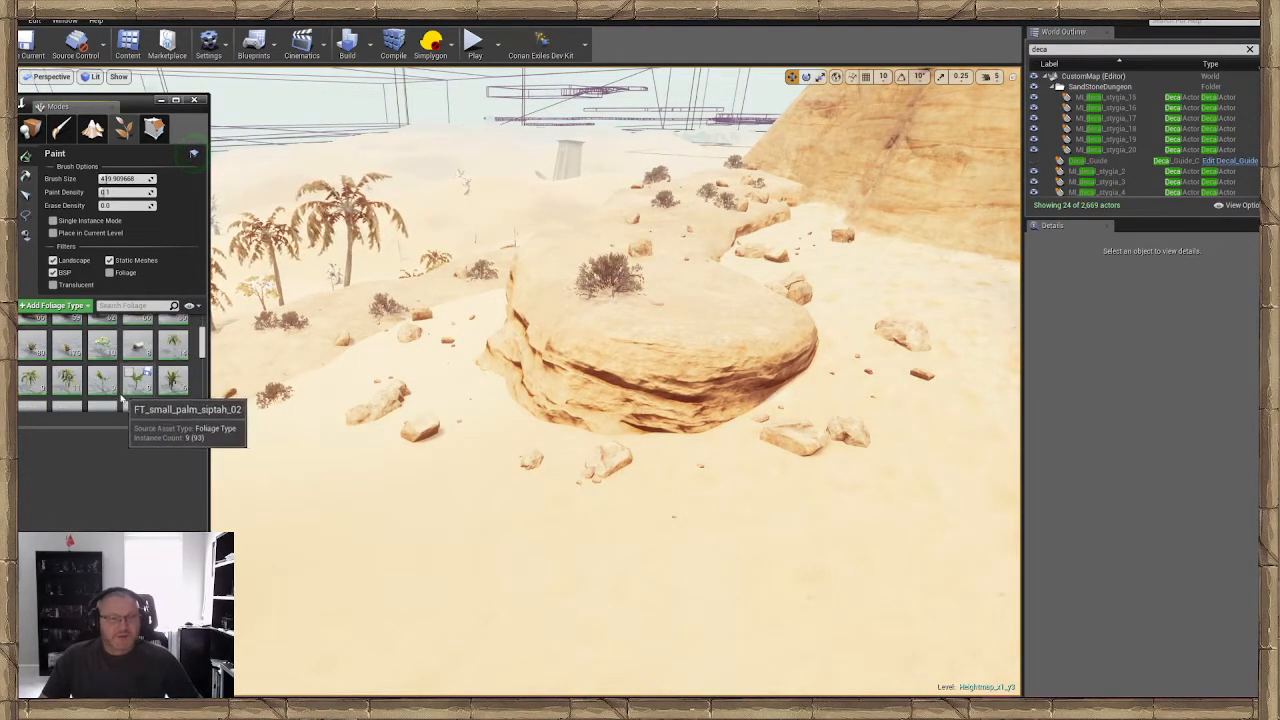
pyautogui.scroll(-2, 115, 392)
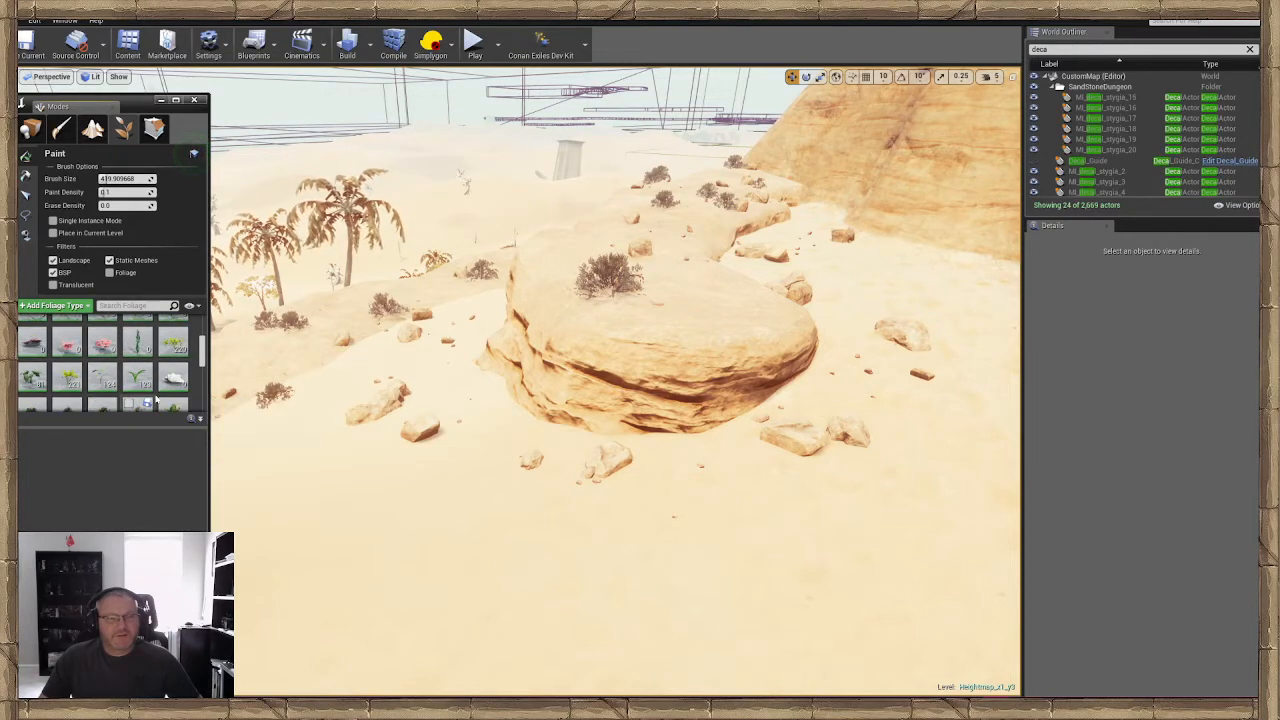
pyautogui.scroll(-2, 133, 402)
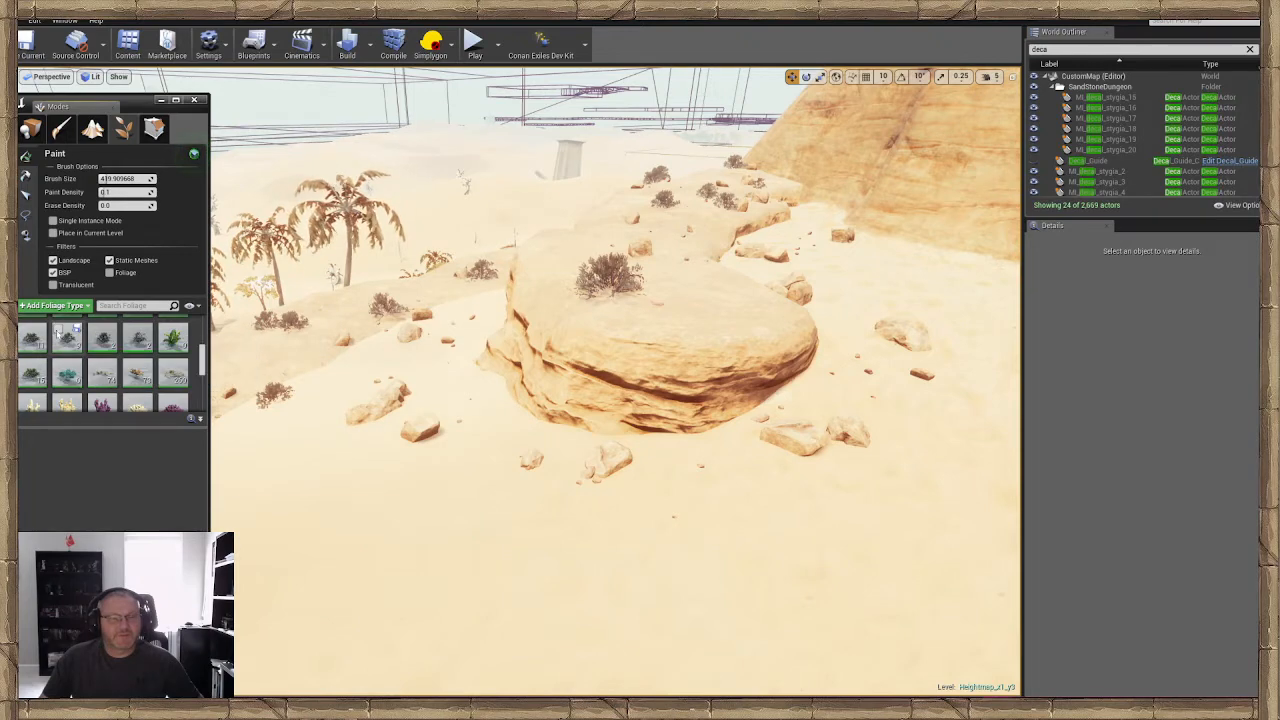
pyautogui.scroll(-2, 92, 395)
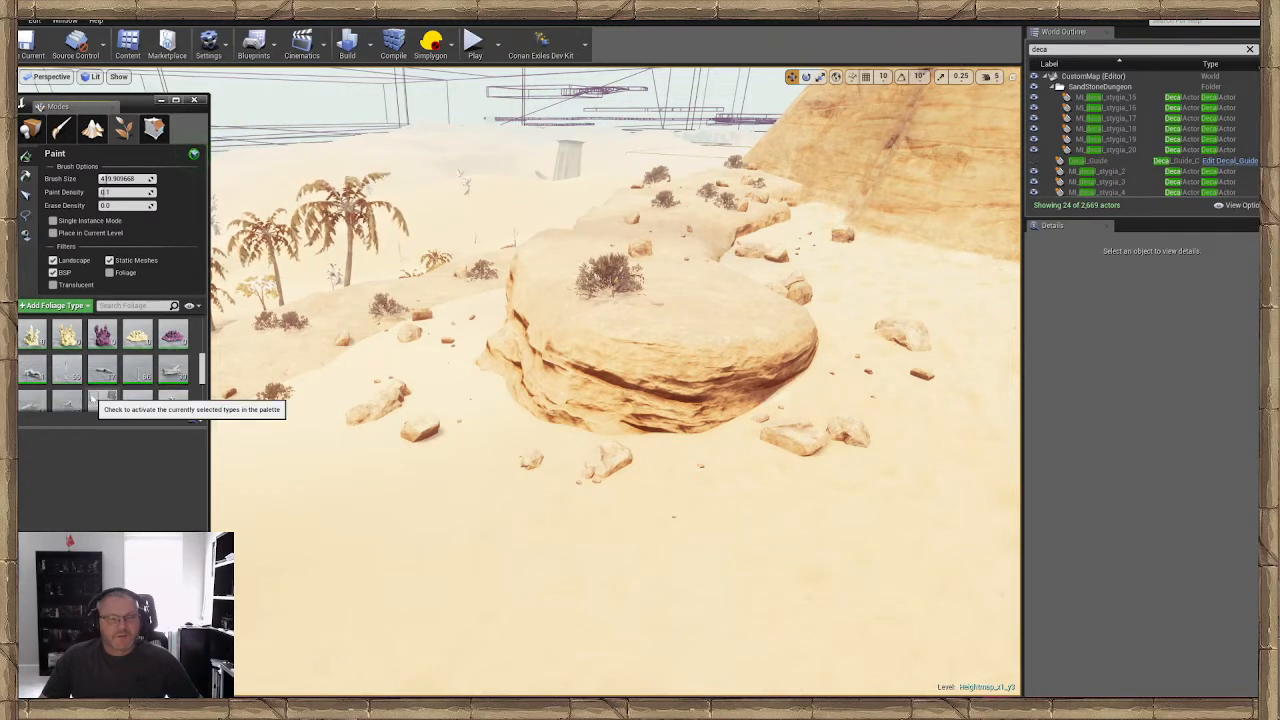
pyautogui.moveTo(454, 527)
pyautogui.mouseDown()
pyautogui.moveTo(483, 466)
pyautogui.moveTo(405, 620)
pyautogui.mouseUp()
pyautogui.moveTo(614, 537)
pyautogui.mouseDown(button='right')
pyautogui.moveTo(660, 620)
pyautogui.moveTo(645, 630)
pyautogui.mouseUp(button='right')
pyautogui.moveTo(510, 400)
pyautogui.mouseDown()
pyautogui.moveTo(674, 386)
pyautogui.moveTo(791, 329)
pyautogui.moveTo(804, 196)
pyautogui.mouseUp()
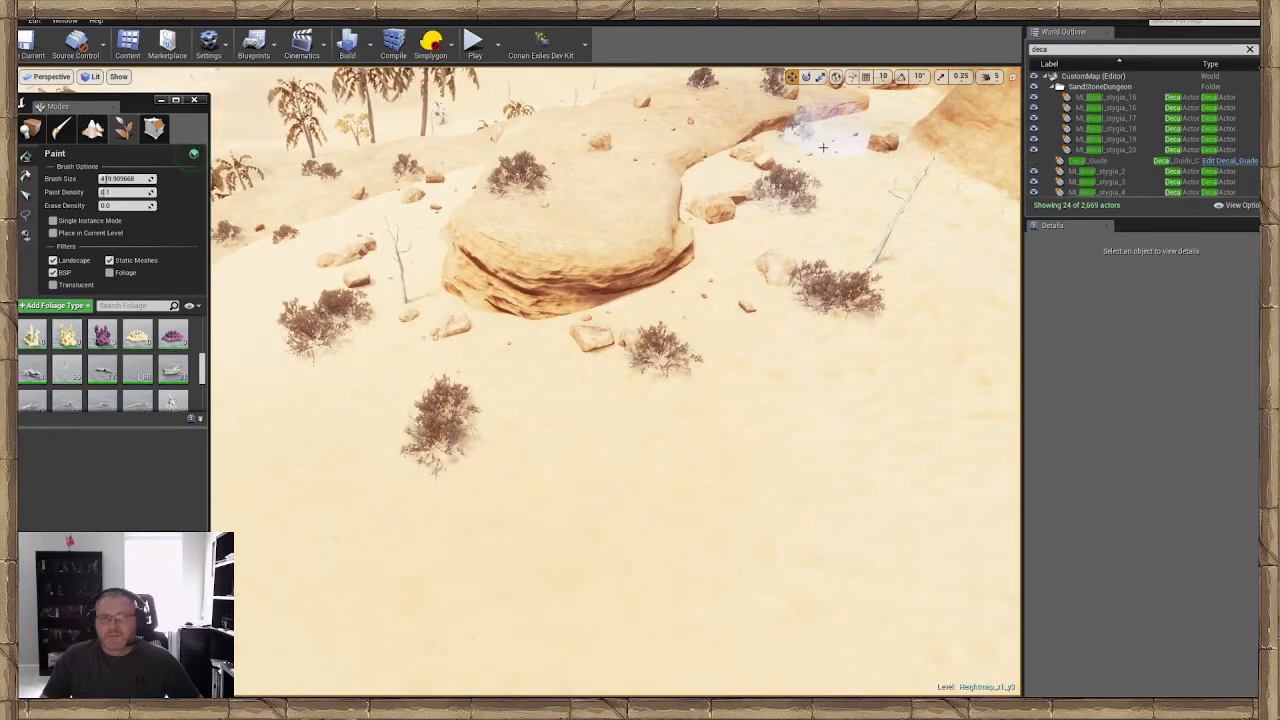
# Paint more shrubs and dead wood on the sand in front of the outcrop's base
pyautogui.moveTo(905, 322)
pyautogui.mouseDown(button='right')
pyautogui.moveTo(850, 265)
pyautogui.moveTo(800, 330)
pyautogui.mouseUp(button='right')
pyautogui.press('w')
pyautogui.moveTo(715, 325)
pyautogui.mouseDown()
pyautogui.moveTo(591, 345)
pyautogui.moveTo(574, 514)
pyautogui.moveTo(690, 630)
pyautogui.mouseUp()
pyautogui.press('w')
pyautogui.moveTo(690, 630)
pyautogui.mouseDown(button='right')
pyautogui.moveTo(720, 620)
pyautogui.moveTo(597, 480)
pyautogui.mouseUp(button='right')
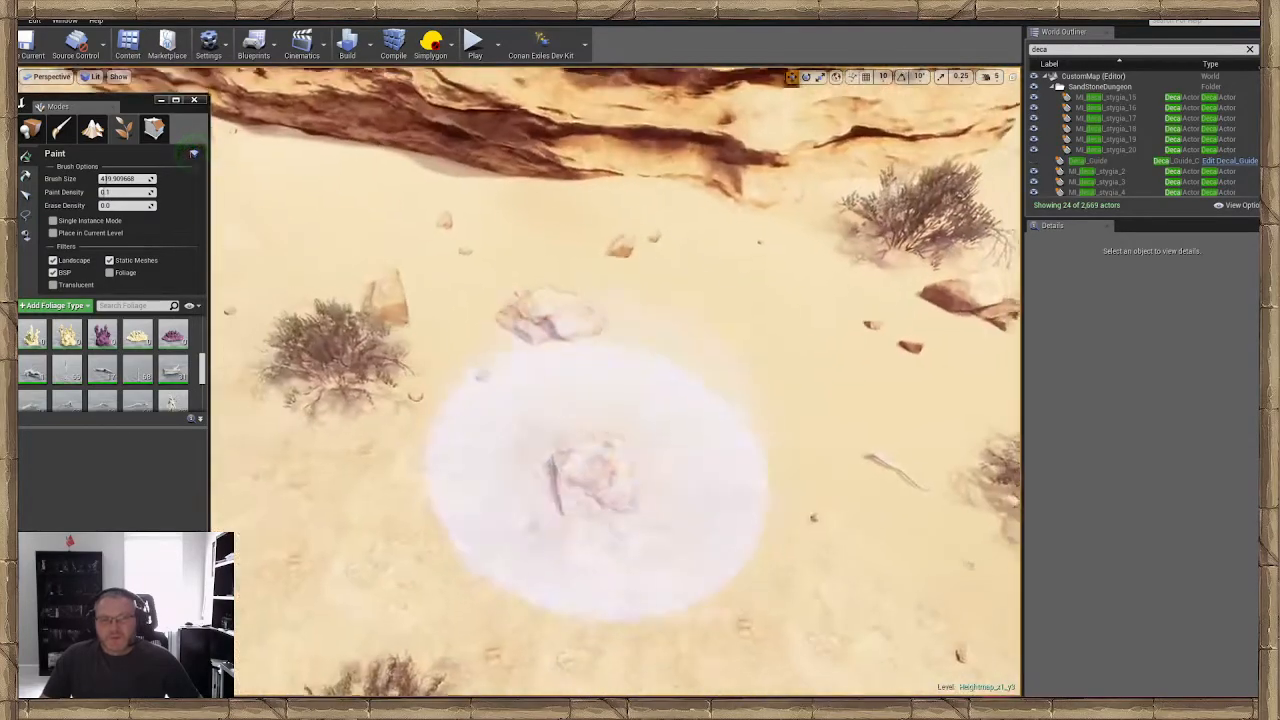
pyautogui.click(733, 325)
# Paint denser clusters of shrubs and dead trees across the open sand beside the outcrop
pyautogui.press('w')
pyautogui.moveTo(294, 222); pyautogui.dragTo(720, 220, button='right')
pyautogui.press('w')
pyautogui.press('s')
pyautogui.press('w')
pyautogui.press('w')
pyautogui.moveTo(490, 270)
pyautogui.mouseDown(button='right')
pyautogui.moveTo(490, 370)
pyautogui.moveTo(500, 366)
pyautogui.mouseUp(button='right')
pyautogui.press('s')
pyautogui.press('s')
pyautogui.moveTo(690, 290); pyautogui.dragTo(820, 300, button='right')
pyautogui.moveTo(689, 291); pyautogui.dragTo(742, 342)
pyautogui.moveTo(620, 371)
pyautogui.mouseDown()
pyautogui.moveTo(744, 358)
pyautogui.moveTo(732, 358)
pyautogui.mouseUp()
# Lasso-select the clustered shrubs and dead trees on the open sand beside the outcrop and delete them
pyautogui.press('w')
pyautogui.moveTo(732, 358)
pyautogui.mouseDown(button='right')
pyautogui.moveTo(810, 345)
pyautogui.moveTo(825, 245)
pyautogui.moveTo(930, 280)
pyautogui.moveTo(905, 370)
pyautogui.moveTo(770, 392)
pyautogui.mouseUp(button='right')
pyautogui.press('s')
pyautogui.click(26, 230)
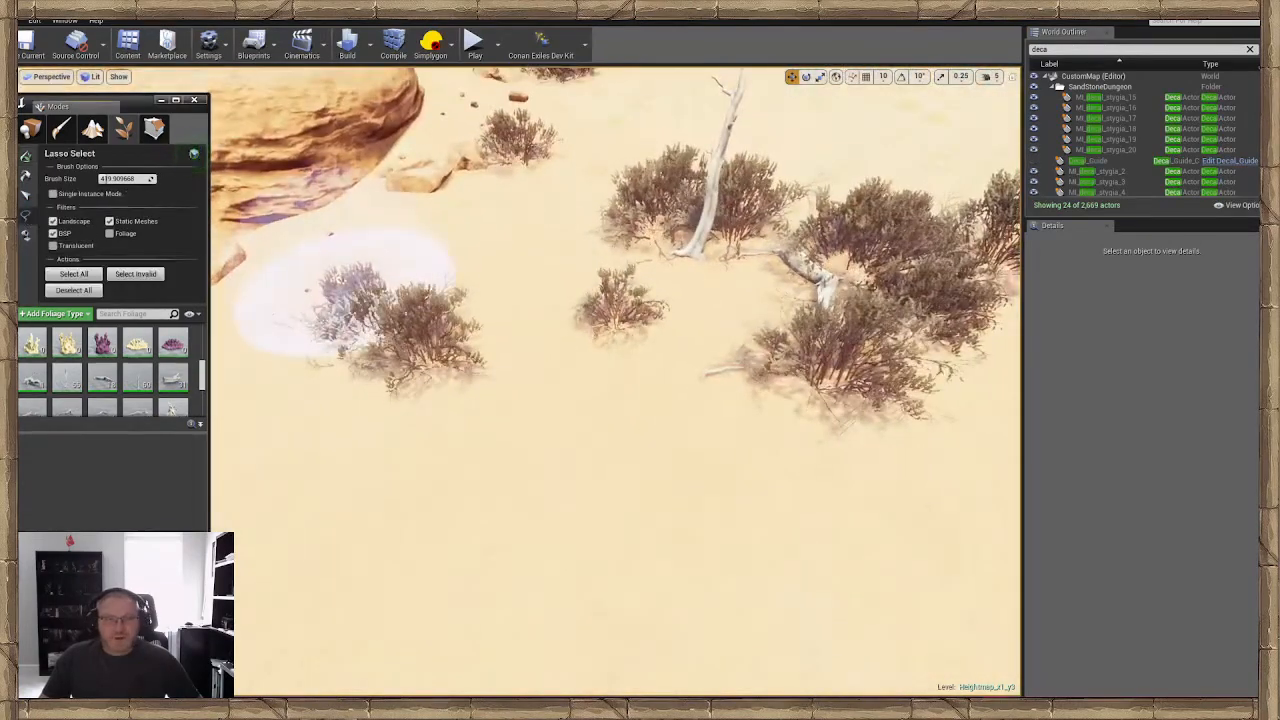
pyautogui.moveTo(615, 310)
pyautogui.mouseDown()
pyautogui.moveTo(880, 330)
pyautogui.moveTo(857, 278)
pyautogui.mouseUp()
pyautogui.press('Delete')
pyautogui.moveTo(480, 380)
pyautogui.mouseDown()
pyautogui.moveTo(520, 403)
pyautogui.moveTo(591, 397)
pyautogui.mouseUp()
pyautogui.press('Delete')
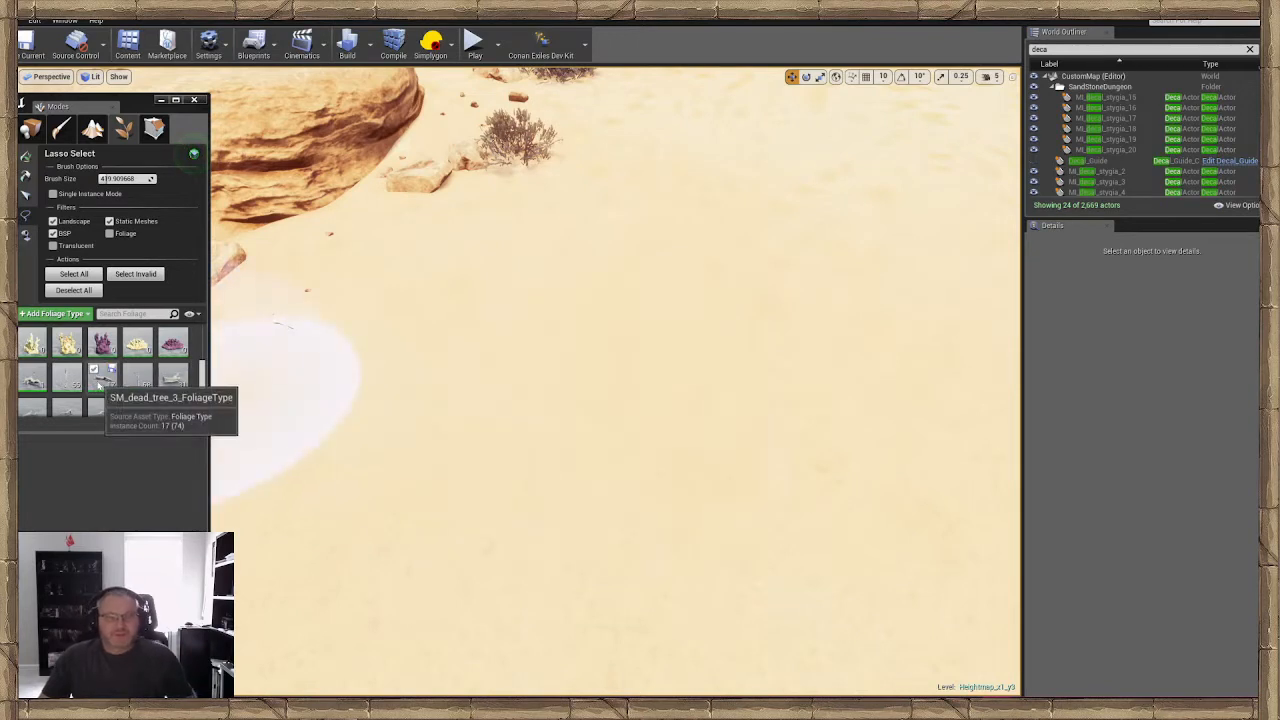
# Select every foliage type in the palette, deactivate them all together and clear the selection
pyautogui.scroll(3, 50, 370)
pyautogui.scroll(3, 42, 360)
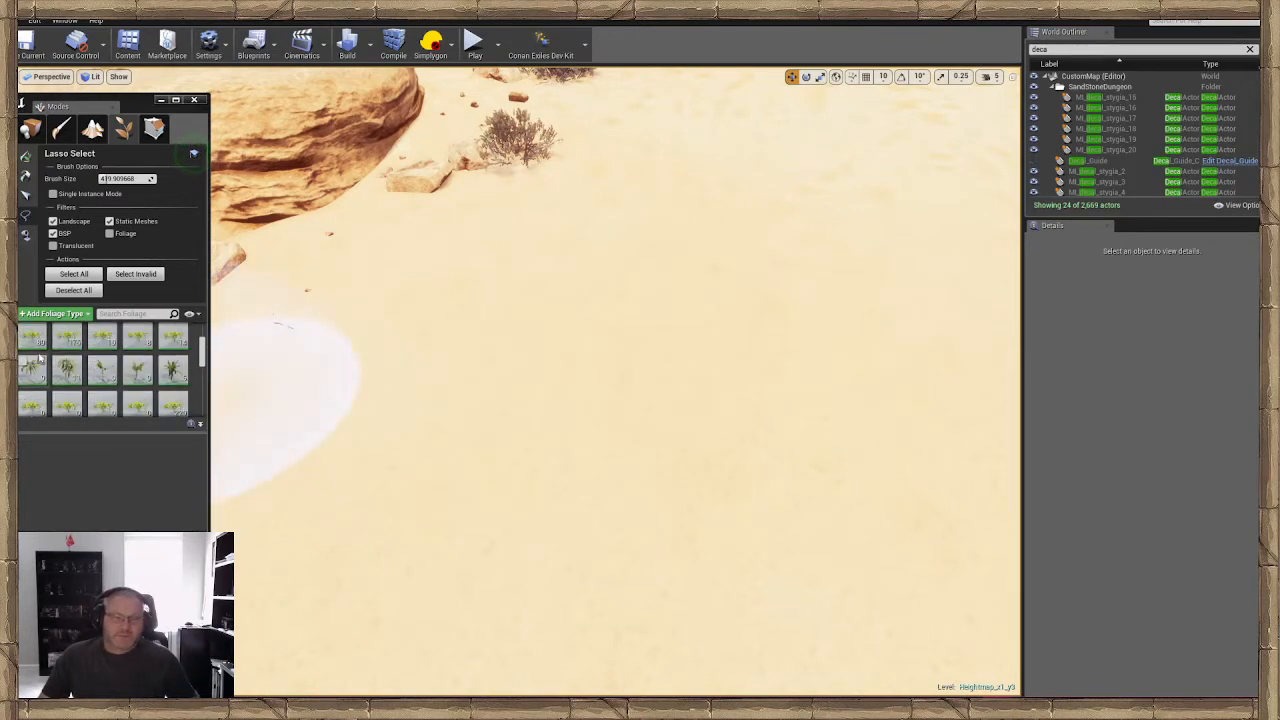
pyautogui.scroll(-2, 35, 342)
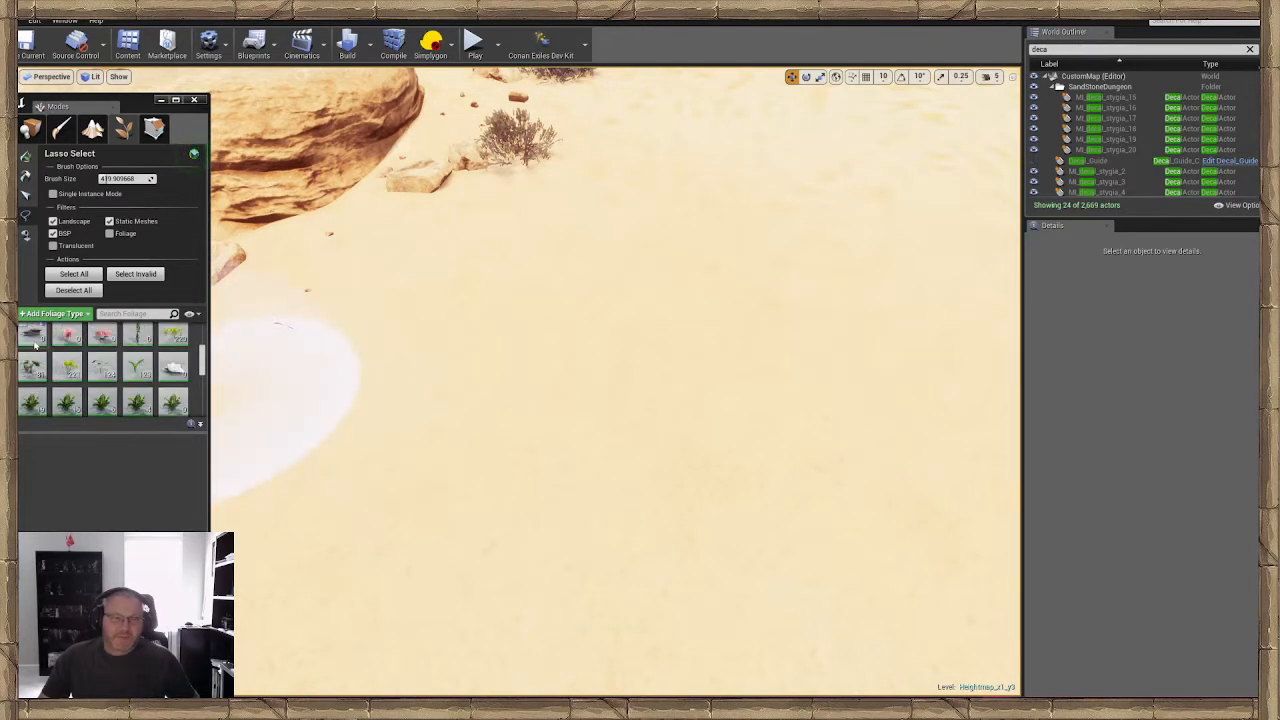
pyautogui.scroll(3, 35, 342)
pyautogui.click(33, 341)
pyautogui.scroll(-10, 40, 346)
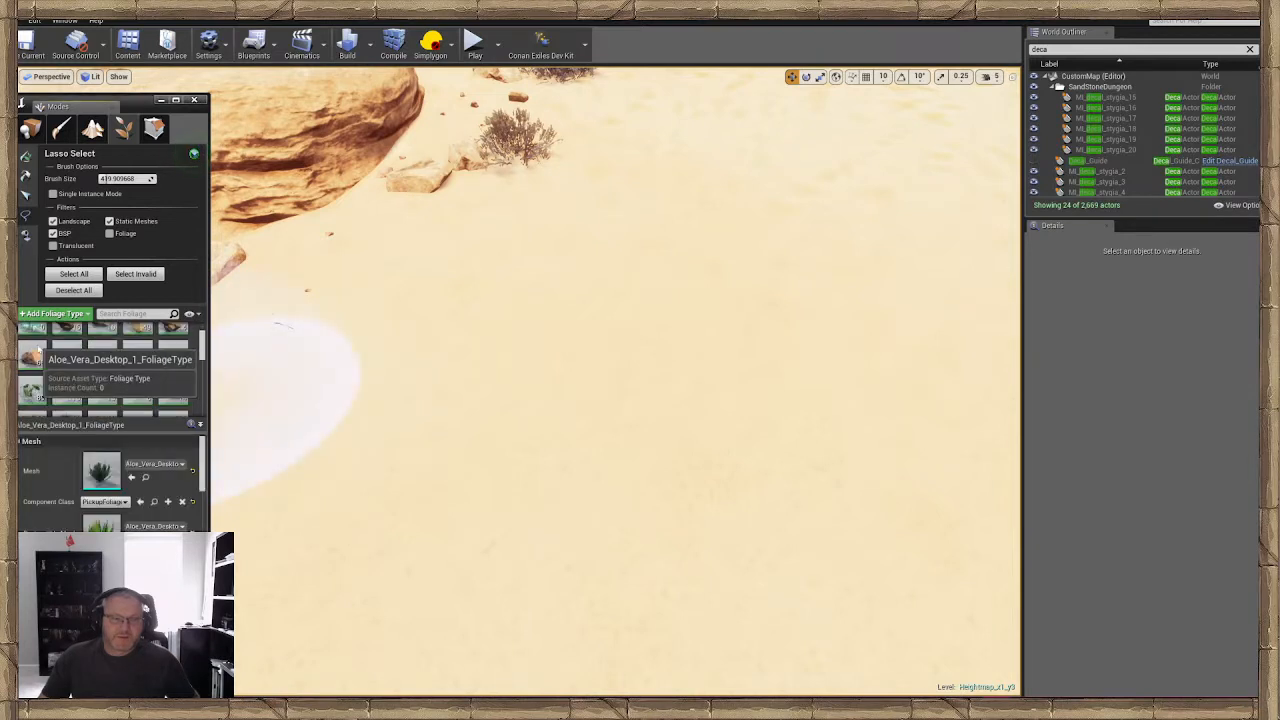
pyautogui.hotkey('ctrl', 'a')
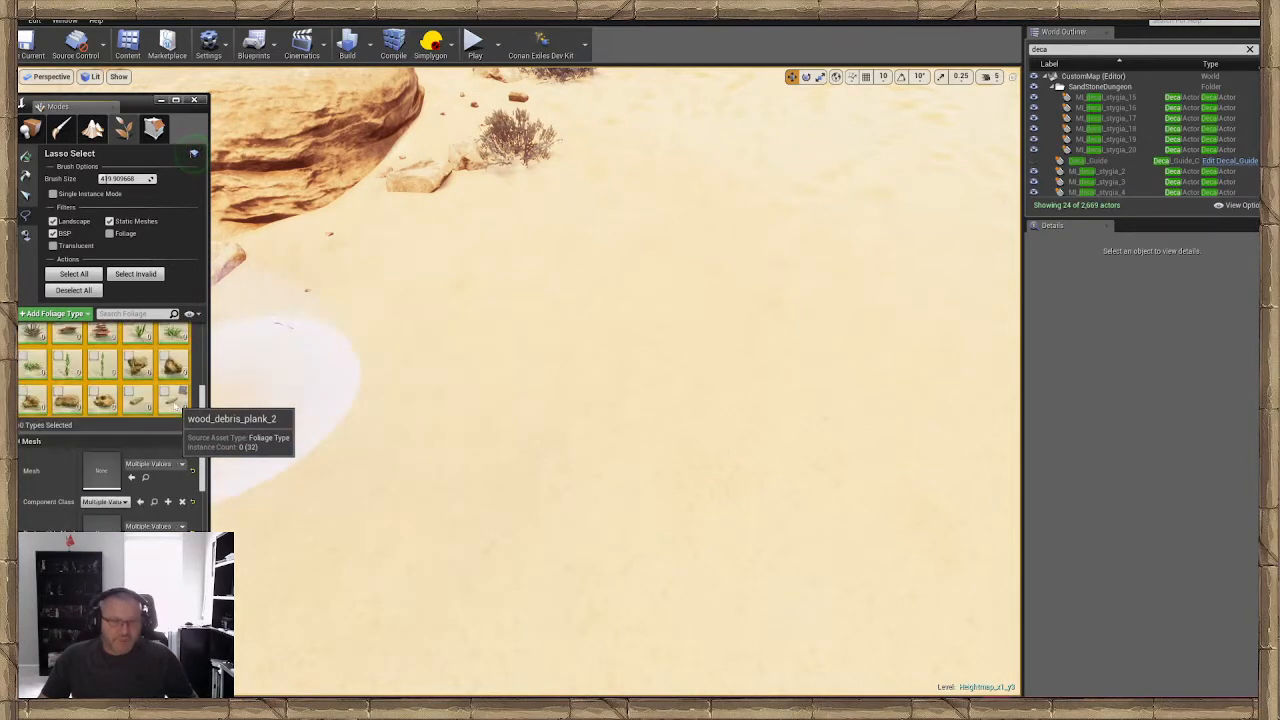
pyautogui.click(166, 396)
pyautogui.click(196, 407)
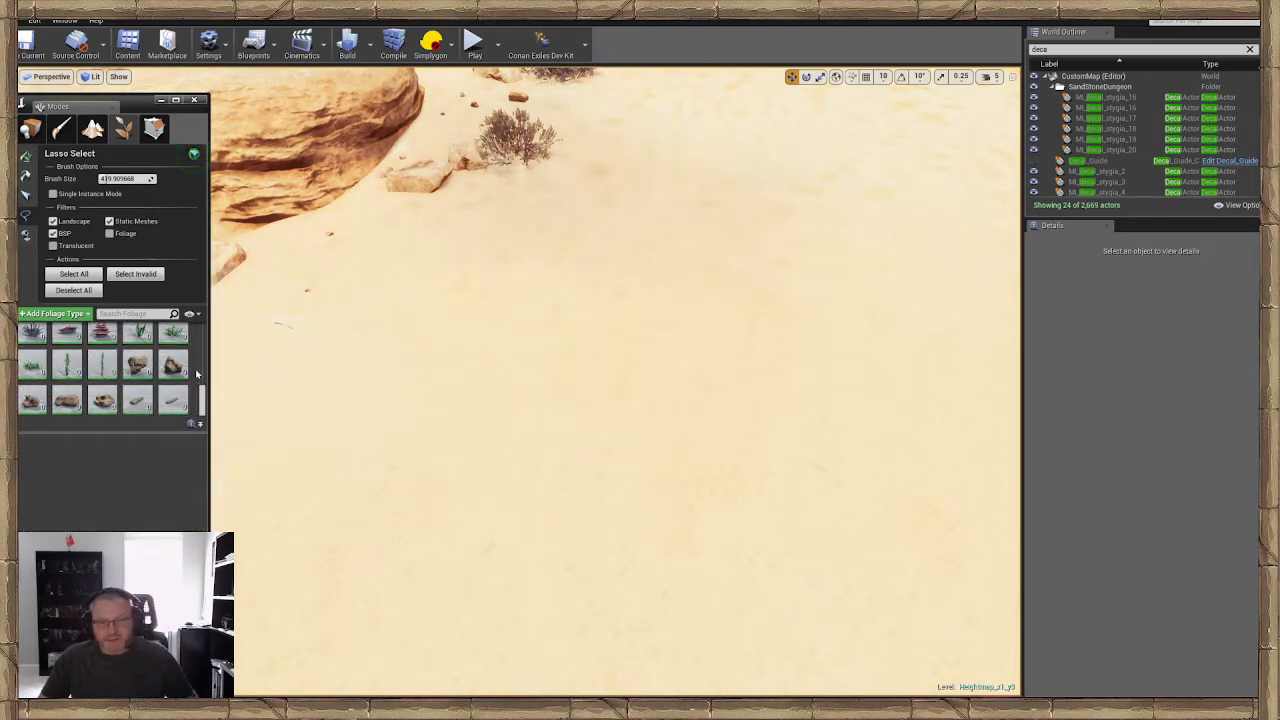
# Activate only the dead-tree and dead-wood foliage types in the palette
pyautogui.scroll(10, 185, 372)
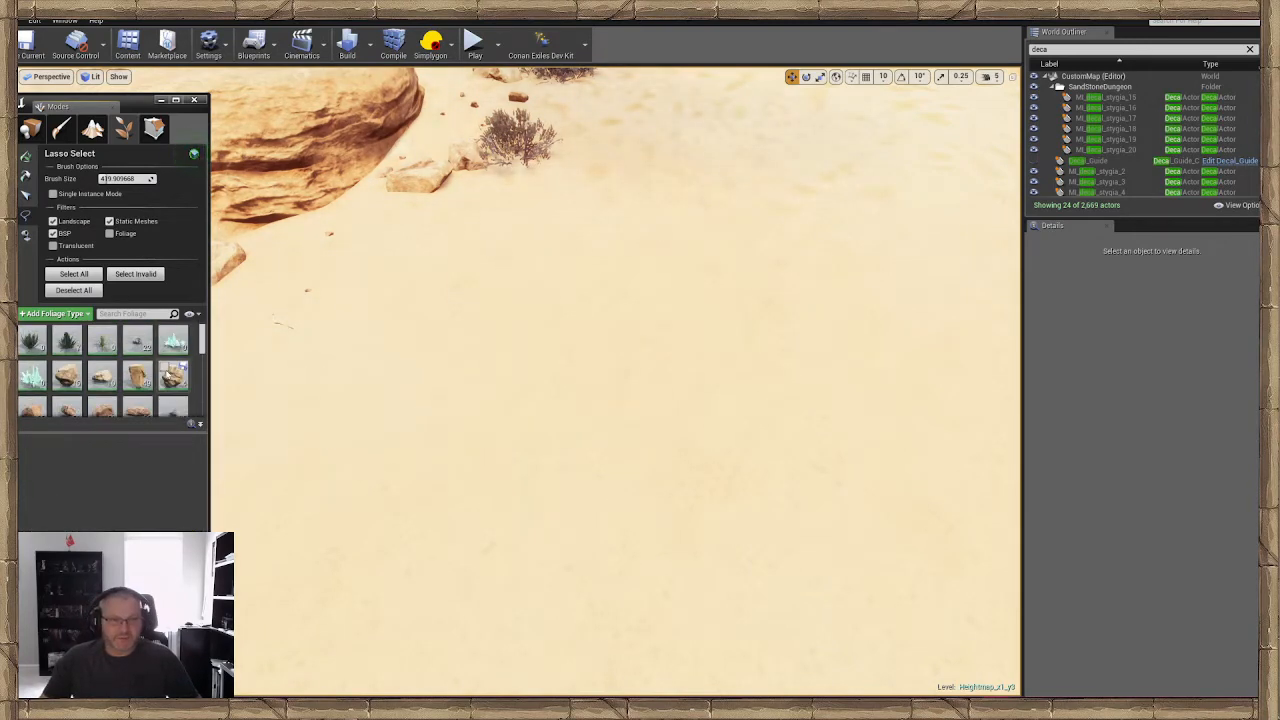
pyautogui.scroll(-5, 108, 380)
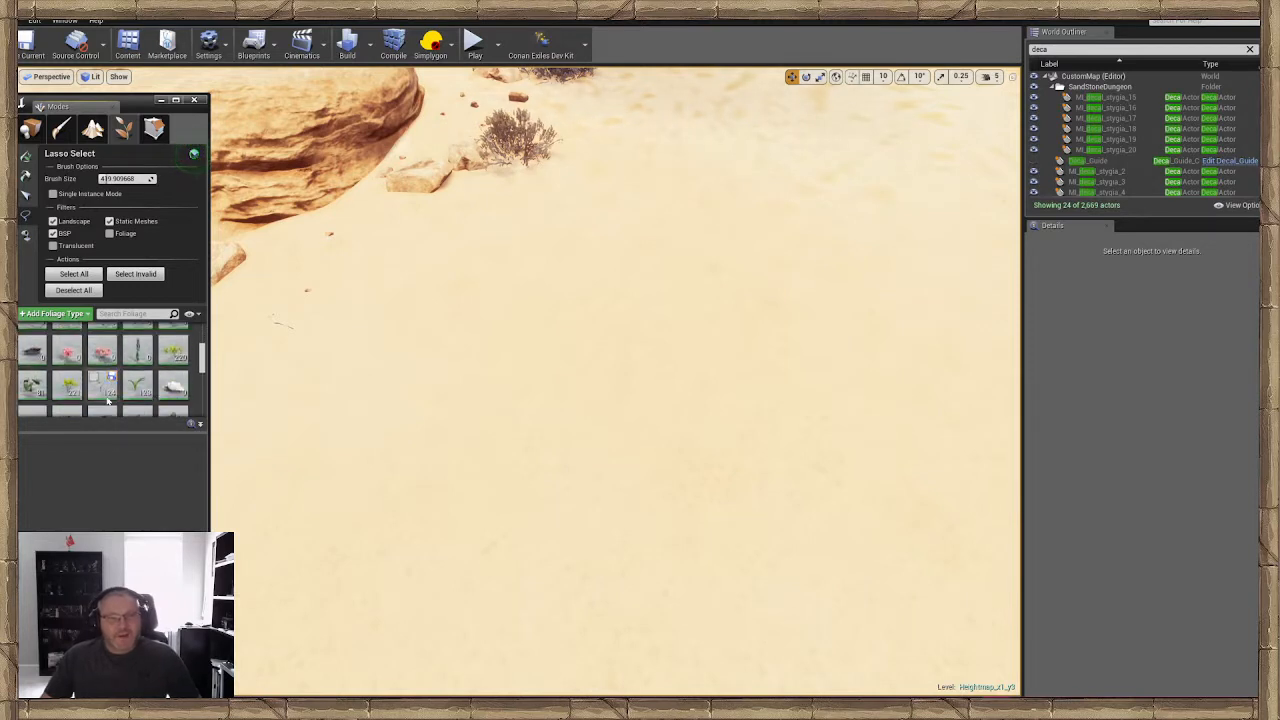
pyautogui.scroll(-3, 108, 400)
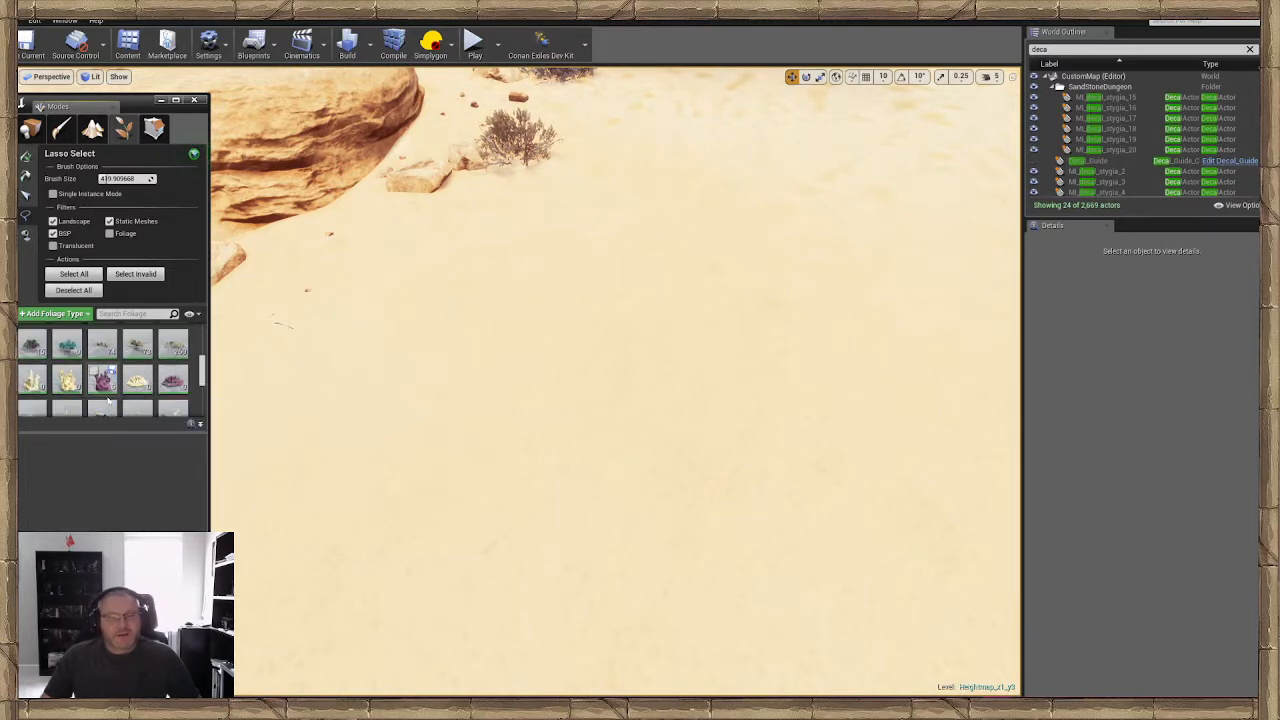
pyautogui.scroll(-1, 108, 400)
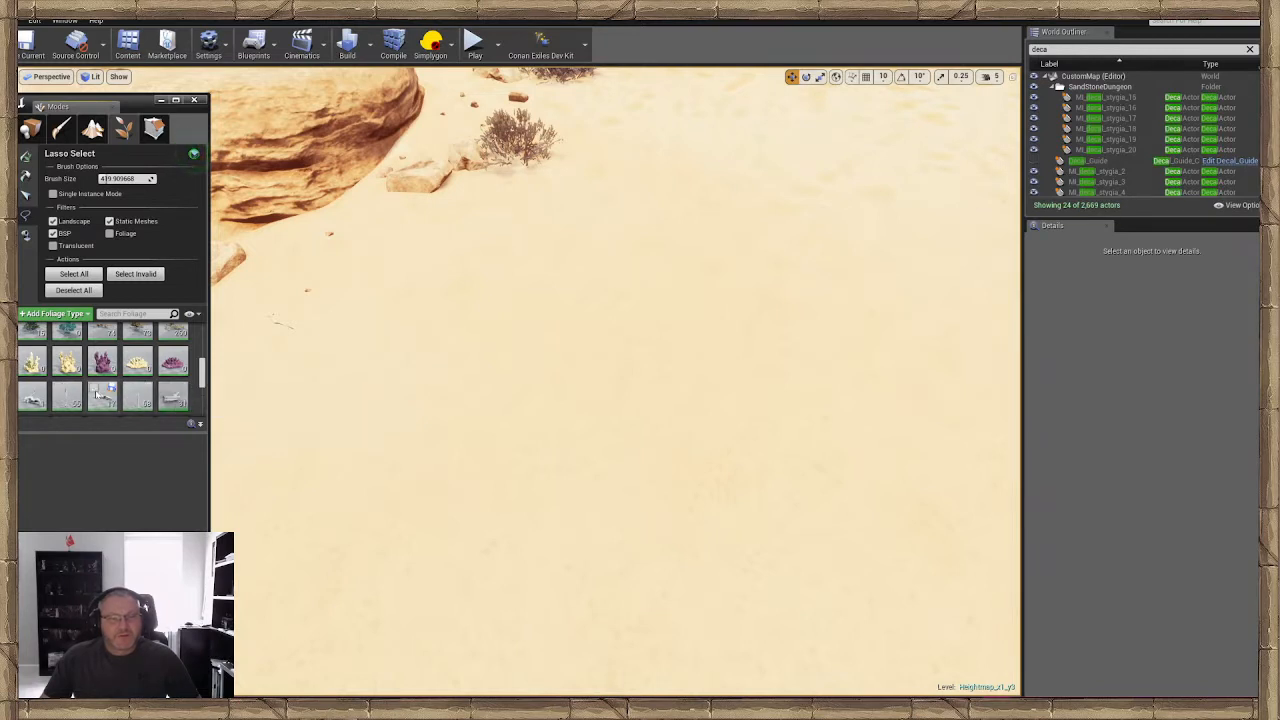
pyautogui.scroll(-2, 57, 393)
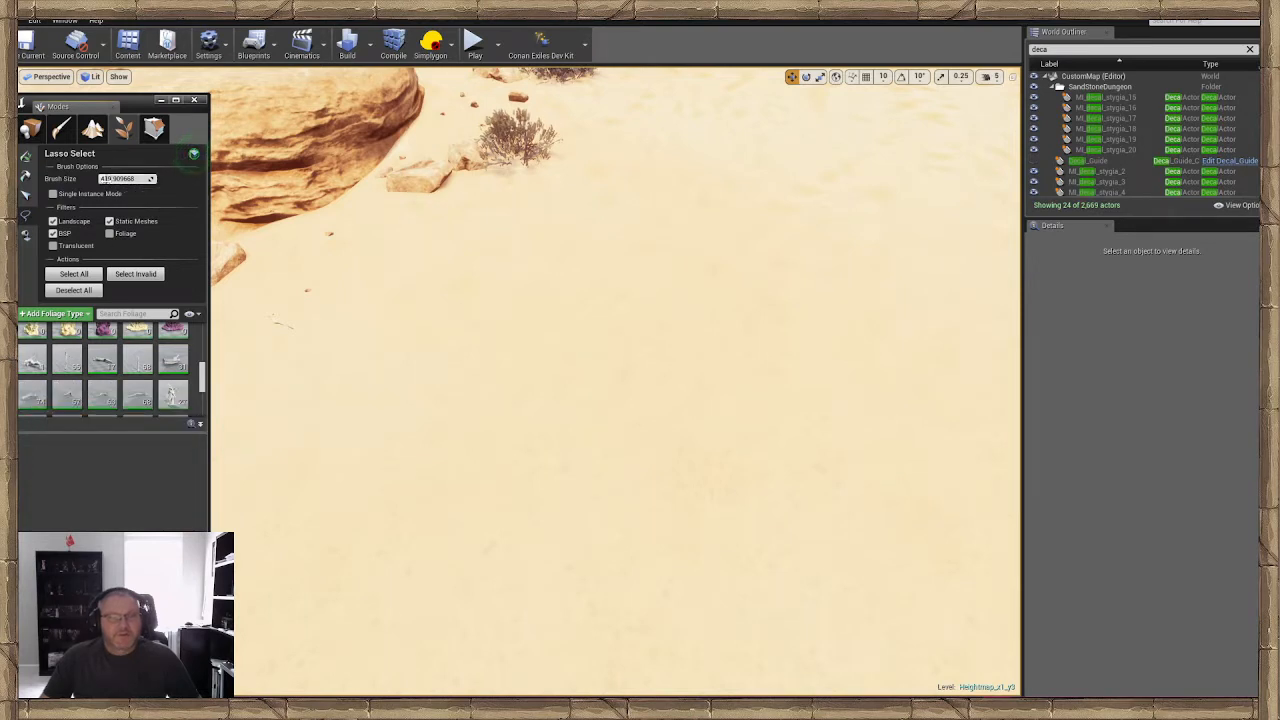
# Set the foliage paint density to 0.14 and paint scattered dead wood on the sand around the rounded outcrop
pyautogui.moveTo(442, 318); pyautogui.dragTo(506, 280)
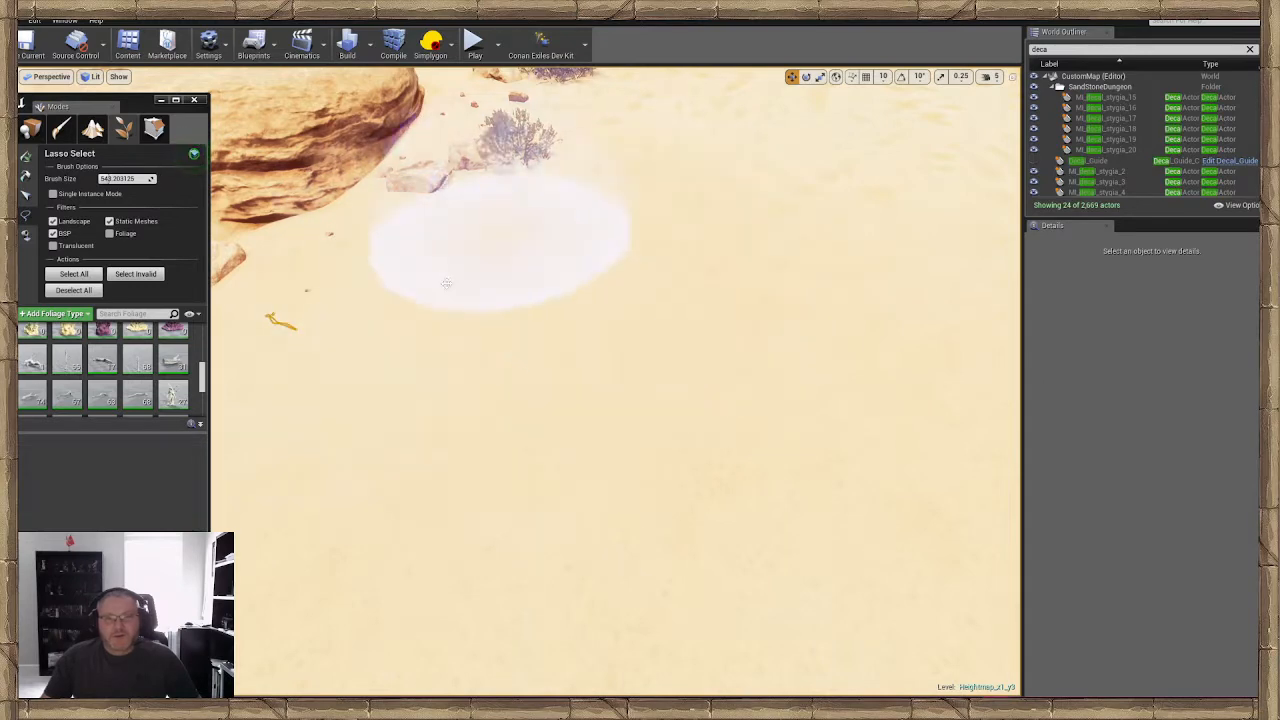
pyautogui.moveTo(457, 371); pyautogui.dragTo(502, 466, button='right')
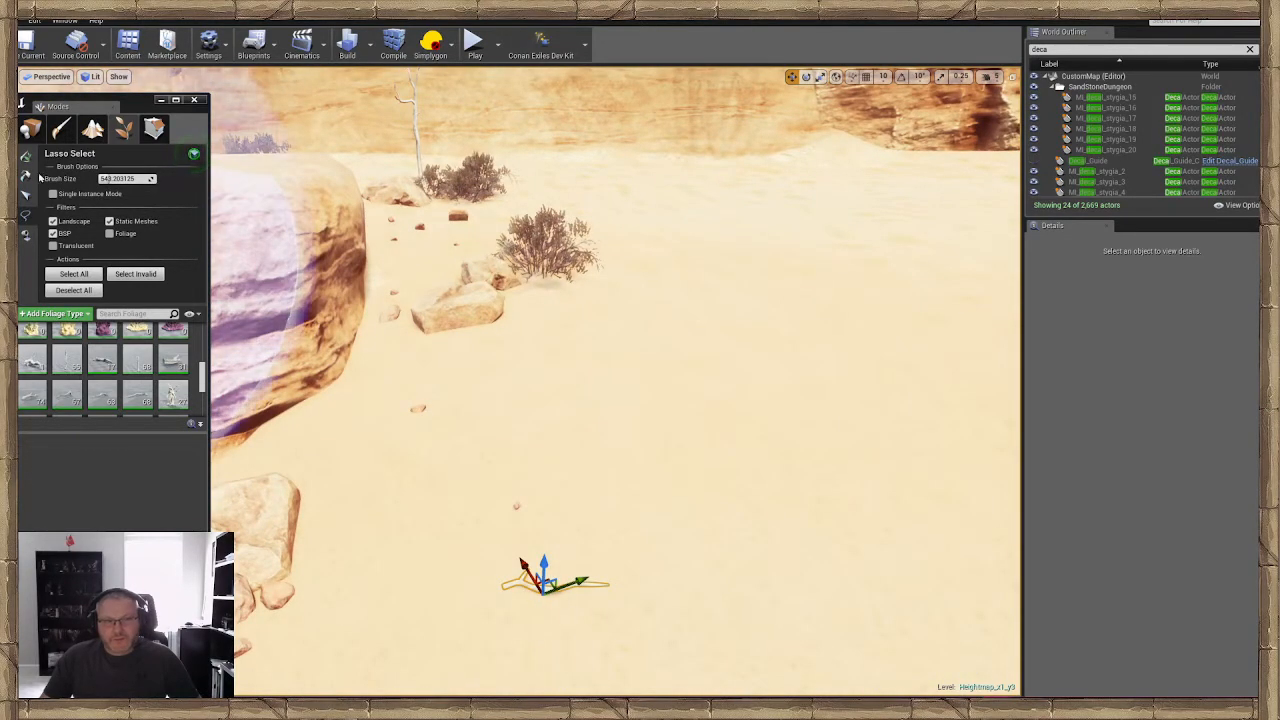
pyautogui.click(26, 157)
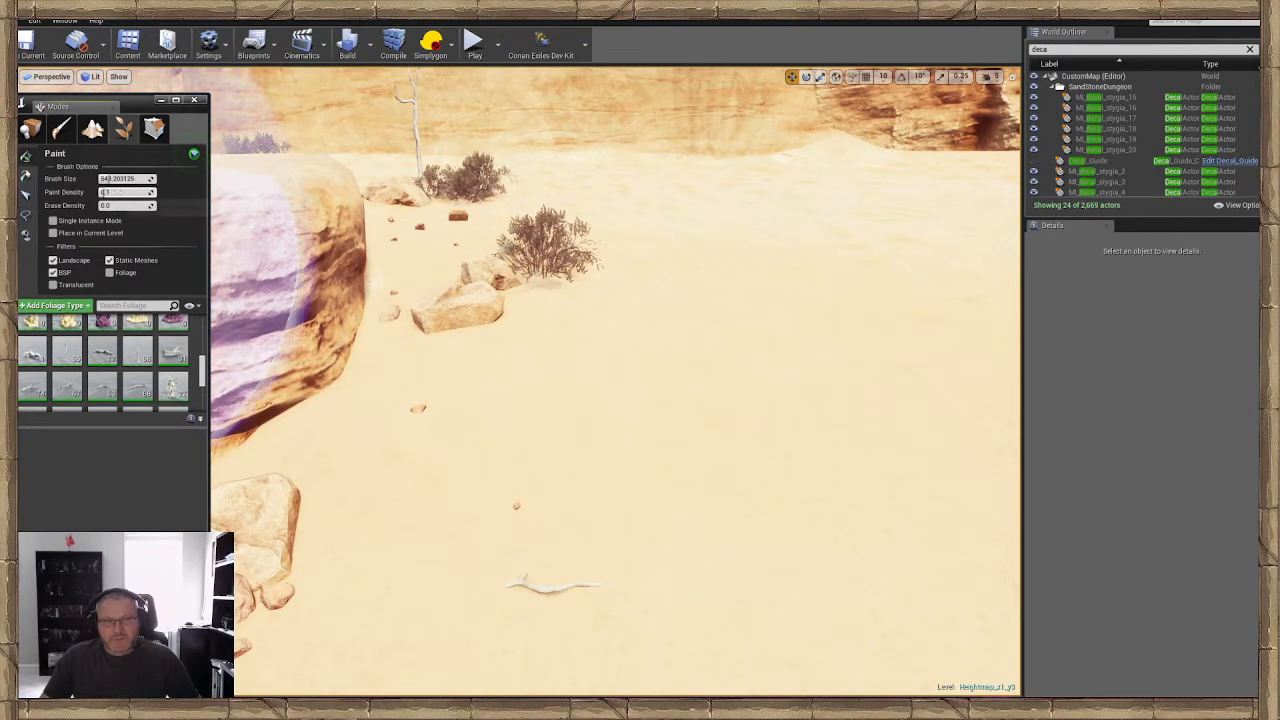
pyautogui.moveTo(103, 192); pyautogui.dragTo(106, 192)
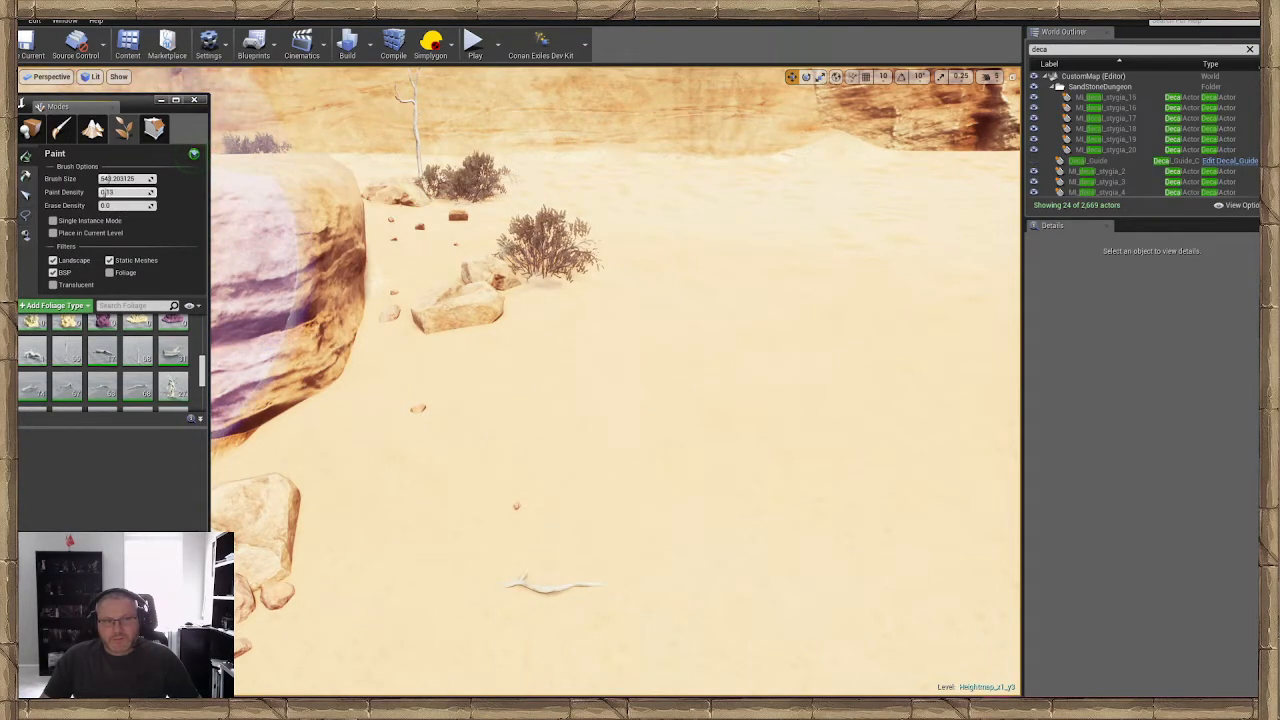
pyautogui.moveTo(615, 400); pyautogui.dragTo(630, 480, button='right')
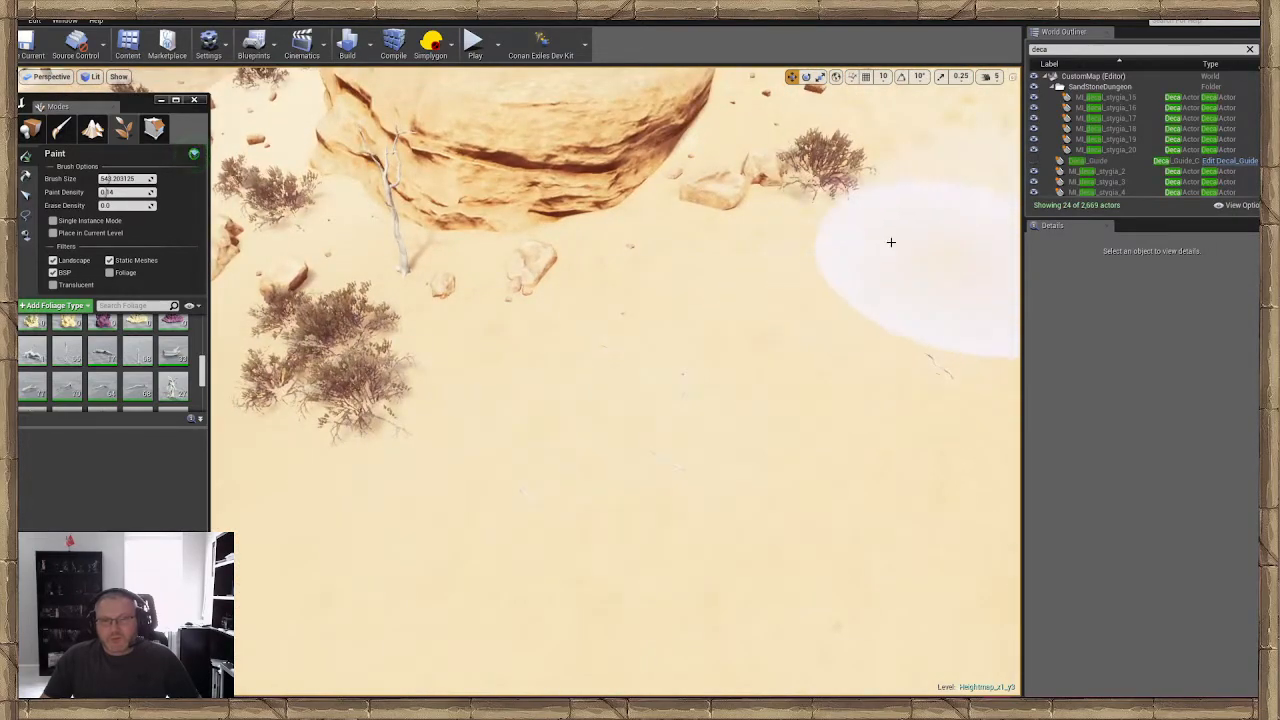
pyautogui.moveTo(889, 240); pyautogui.dragTo(579, 371, button='right')
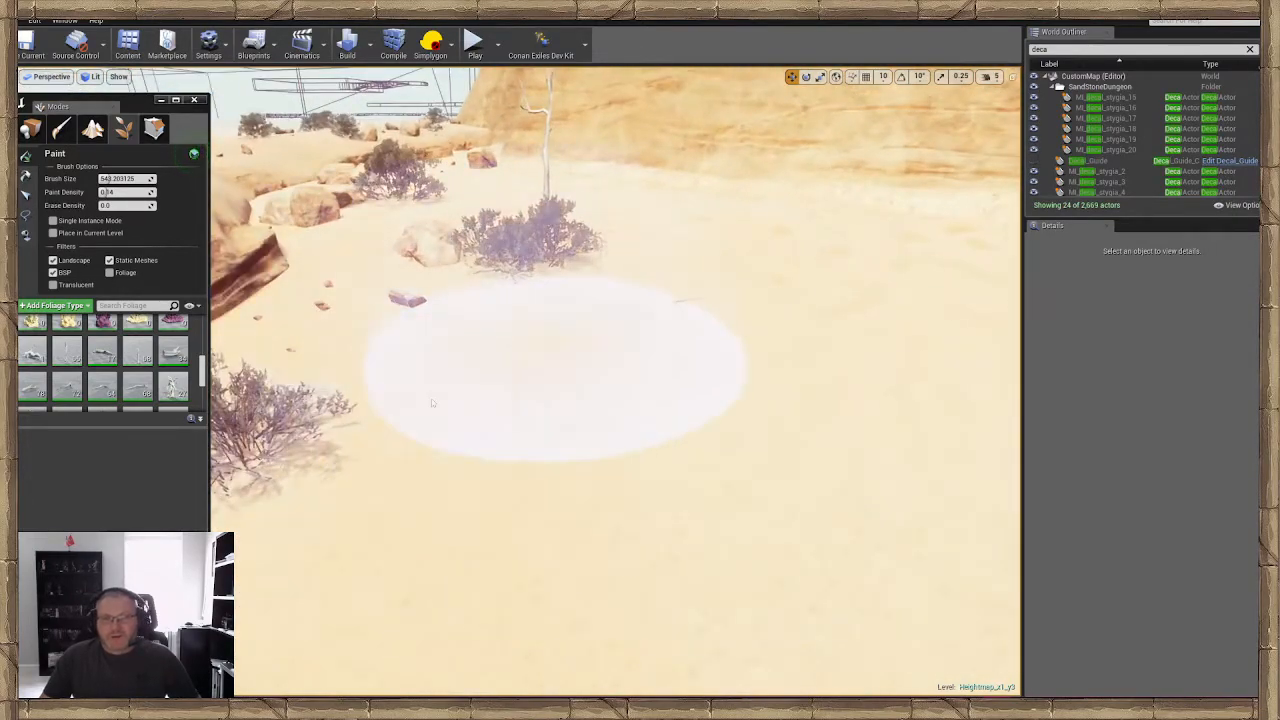
pyautogui.click(615, 528)
pyautogui.moveTo(615, 528)
pyautogui.mouseDown(button='right')
pyautogui.moveTo(430, 500)
pyautogui.moveTo(500, 540)
pyautogui.moveTo(446, 466)
pyautogui.moveTo(370, 455)
pyautogui.moveTo(430, 480)
pyautogui.mouseUp(button='right')
pyautogui.moveTo(760, 436); pyautogui.dragTo(743, 434, button='right')
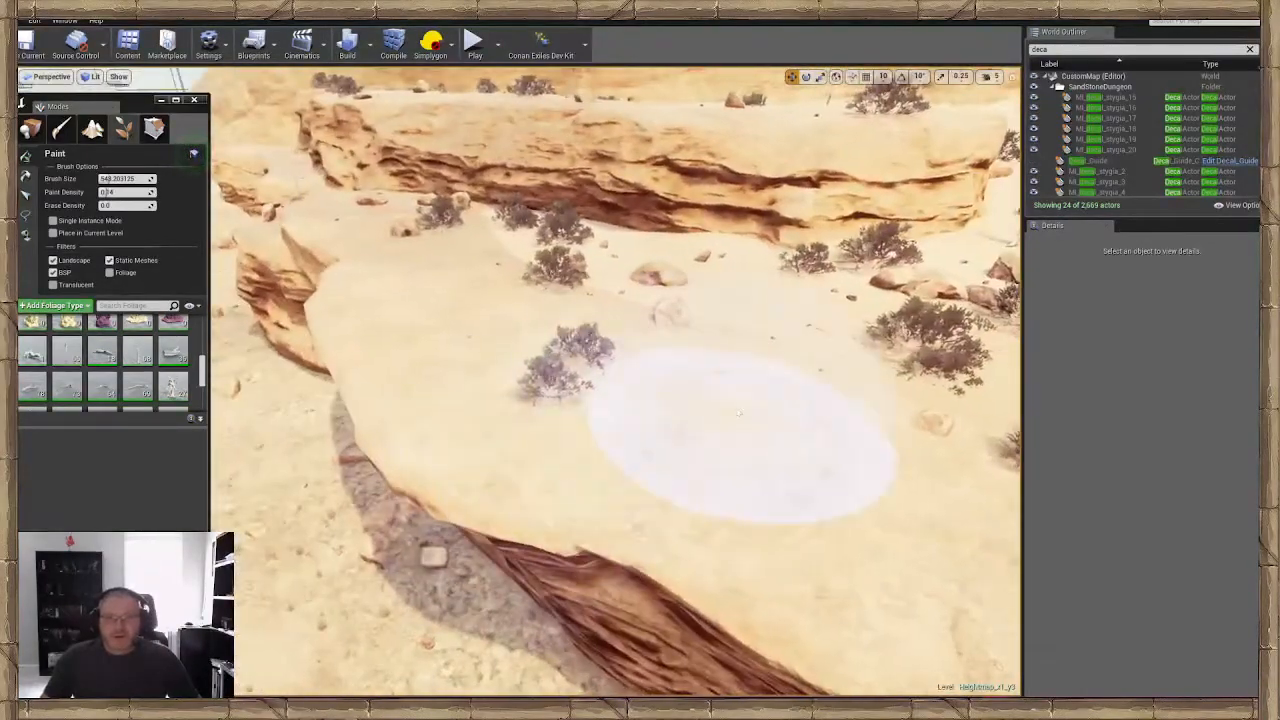
# Paint more dead wood across the flat ground and the sandy hollow beside the shrub-covered ledges
pyautogui.click(540, 268)
pyautogui.moveTo(540, 268); pyautogui.dragTo(740, 300, button='right')
pyautogui.moveTo(620, 330); pyautogui.dragTo(640, 335, button='right')
pyautogui.click(600, 340)
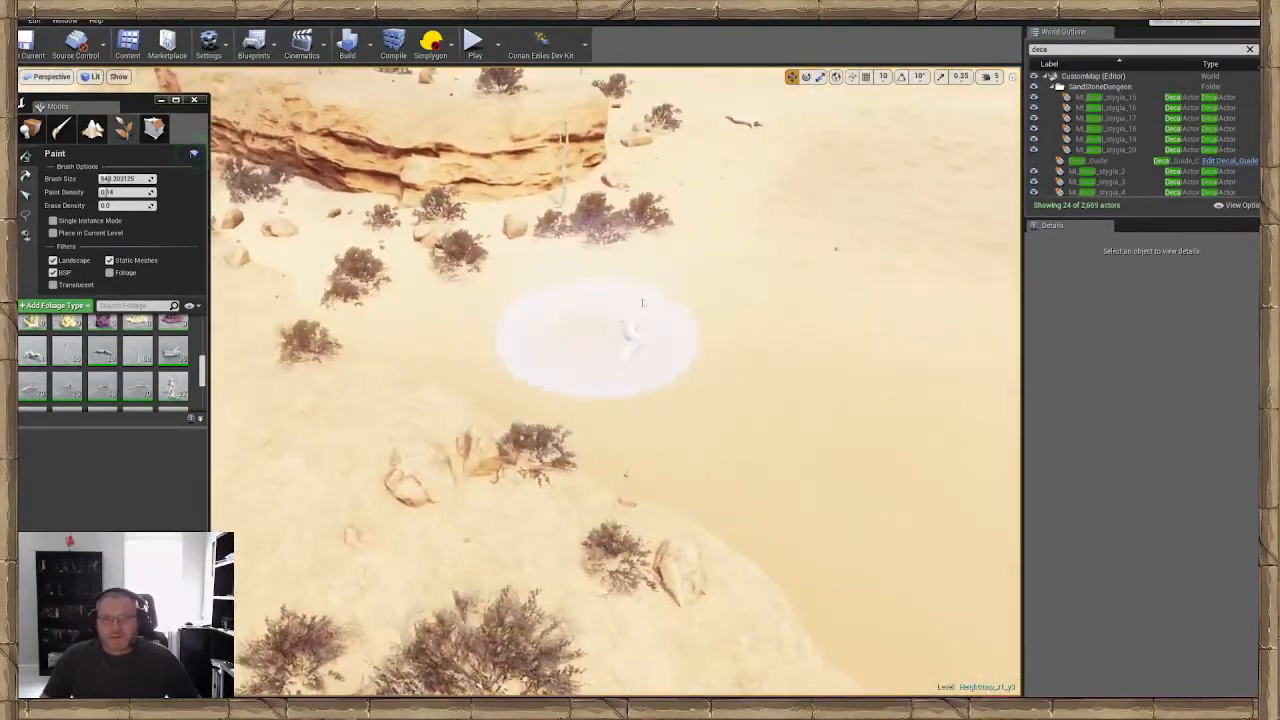
pyautogui.moveTo(860, 510); pyautogui.dragTo(1010, 550, button='right')
pyautogui.click(880, 312)
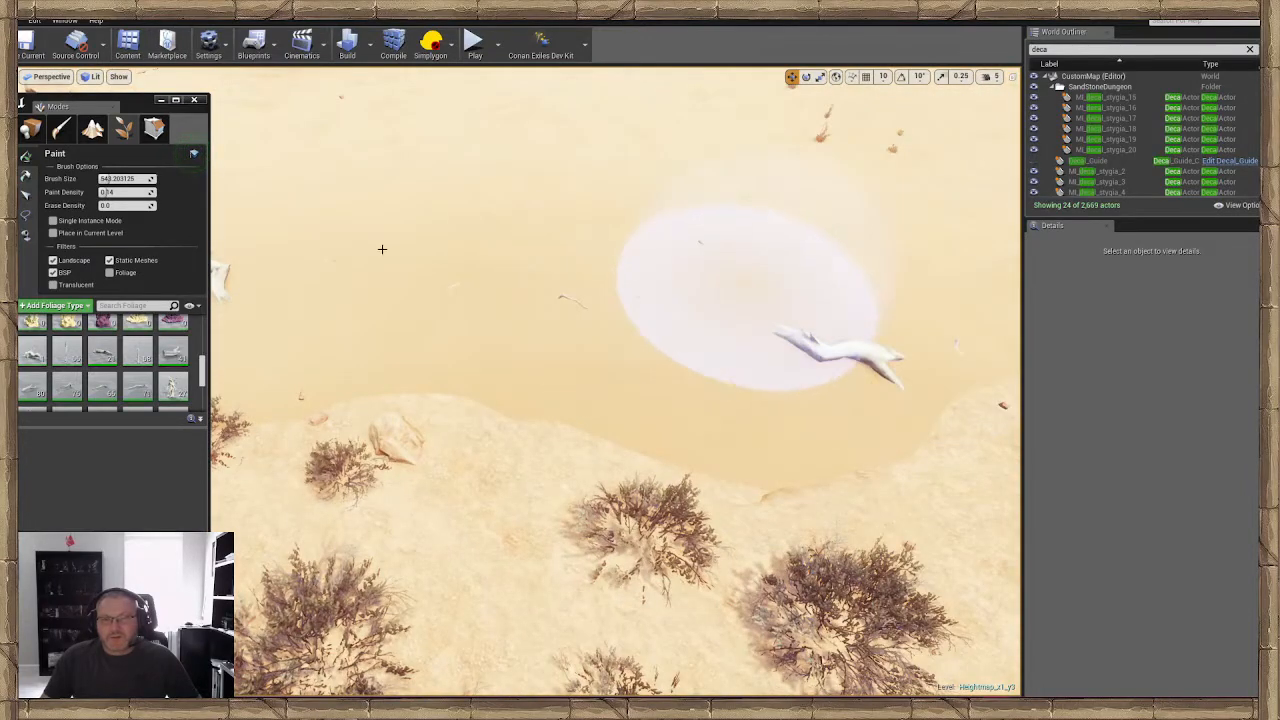
# Paint dead wood among the small grass tufts on the open sand in front of the low rock ledge
pyautogui.moveTo(601, 266)
pyautogui.mouseDown(button='right')
pyautogui.moveTo(640, 190)
pyautogui.moveTo(690, 230)
pyautogui.mouseUp(button='right')
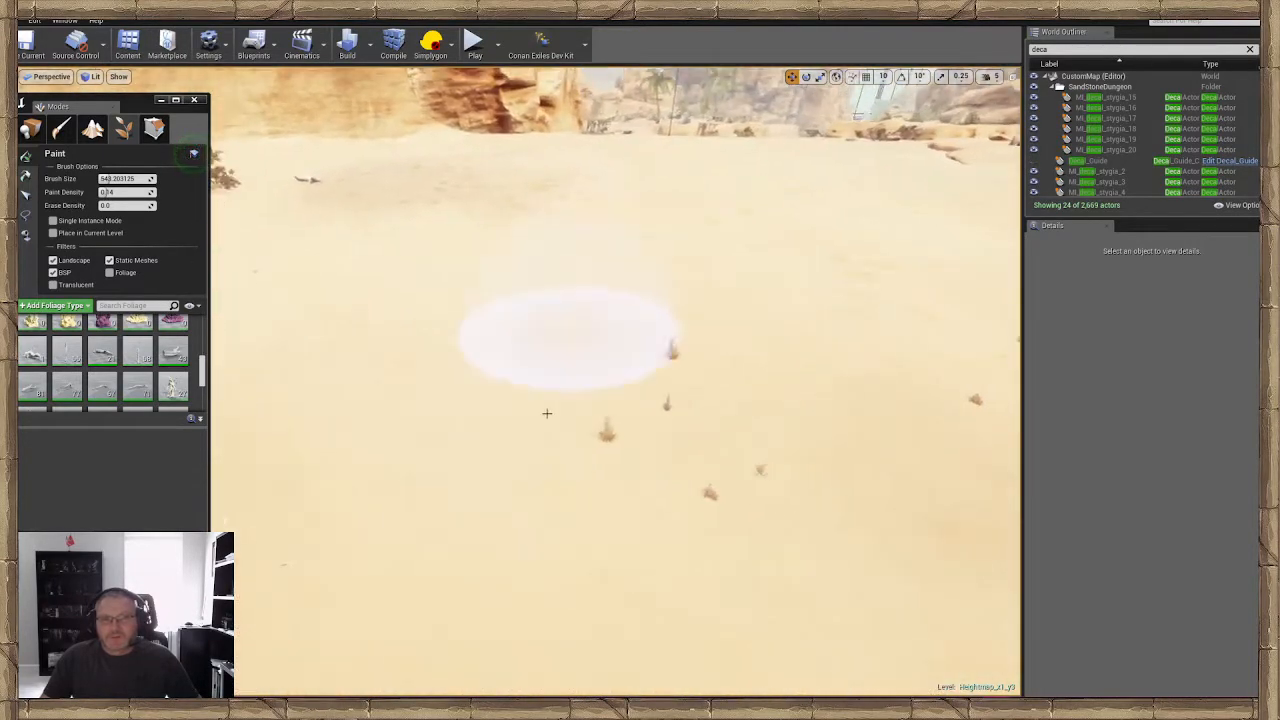
pyautogui.click(790, 540)
pyautogui.click(530, 245)
pyautogui.moveTo(360, 234); pyautogui.dragTo(650, 222, button='right')
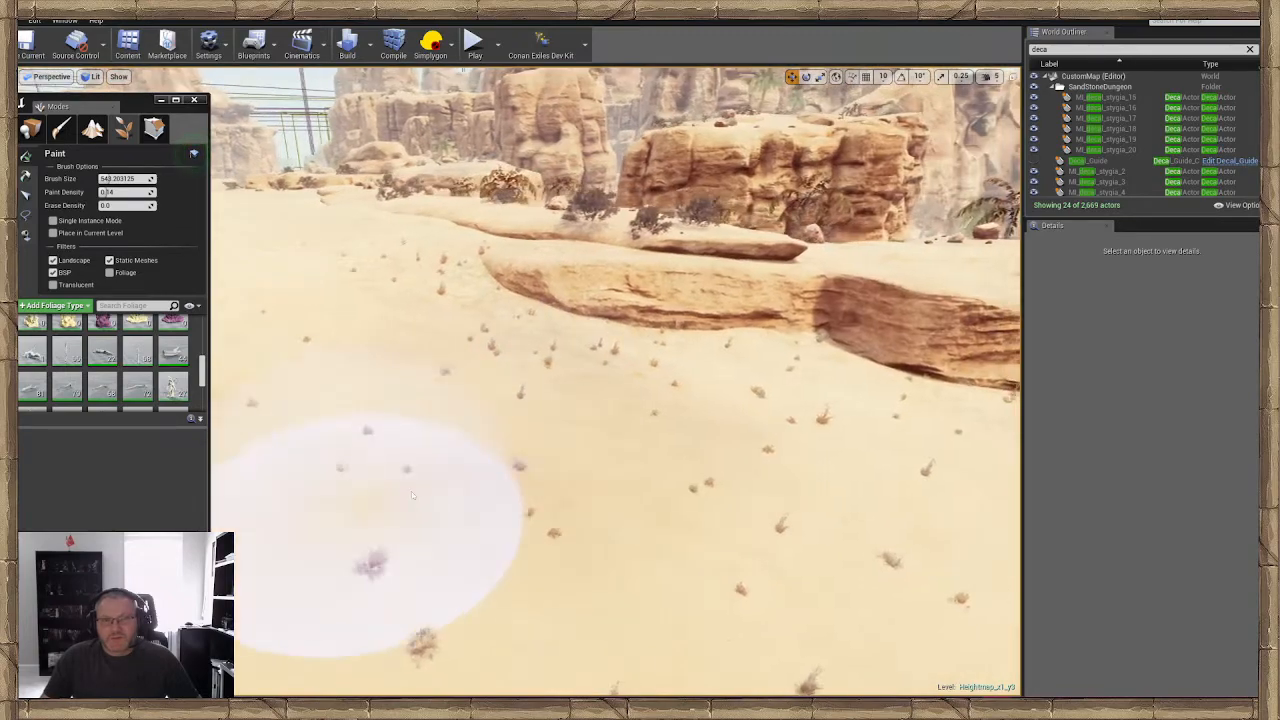
pyautogui.click(633, 466)
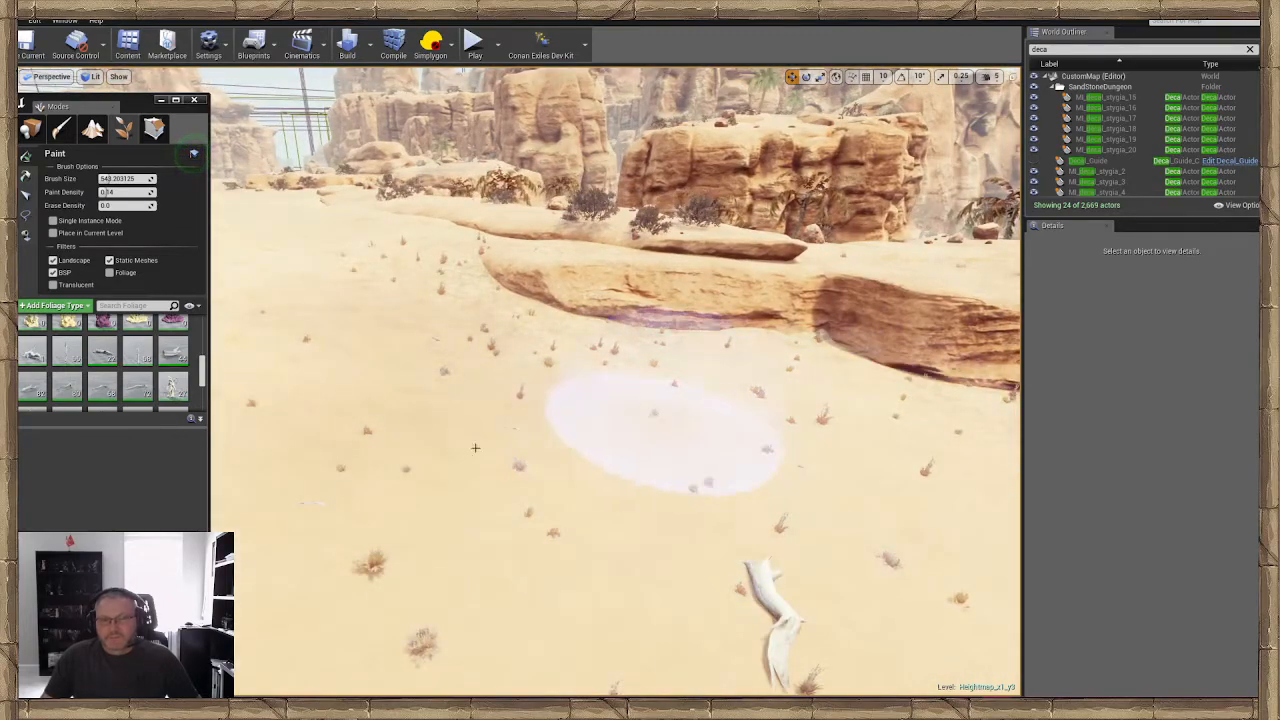
pyautogui.moveTo(606, 524)
pyautogui.mouseDown(button='right')
pyautogui.moveTo(690, 524)
pyautogui.moveTo(740, 580)
pyautogui.moveTo(600, 570)
pyautogui.mouseUp(button='right')
pyautogui.click(840, 368)
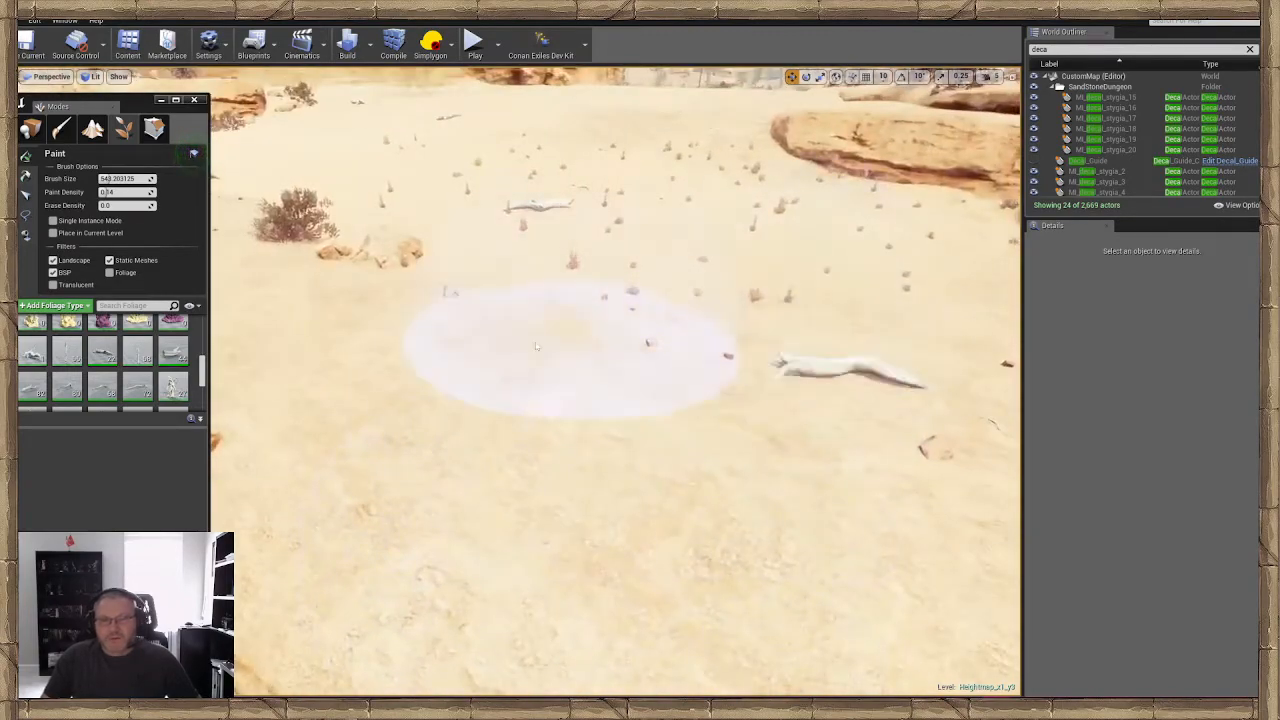
# Paint dead wood on the ground between the rock ledges and beside the neighbouring shrubs
pyautogui.moveTo(314, 271)
pyautogui.mouseDown(button='right')
pyautogui.moveTo(210, 330)
pyautogui.moveTo(460, 350)
pyautogui.mouseUp(button='right')
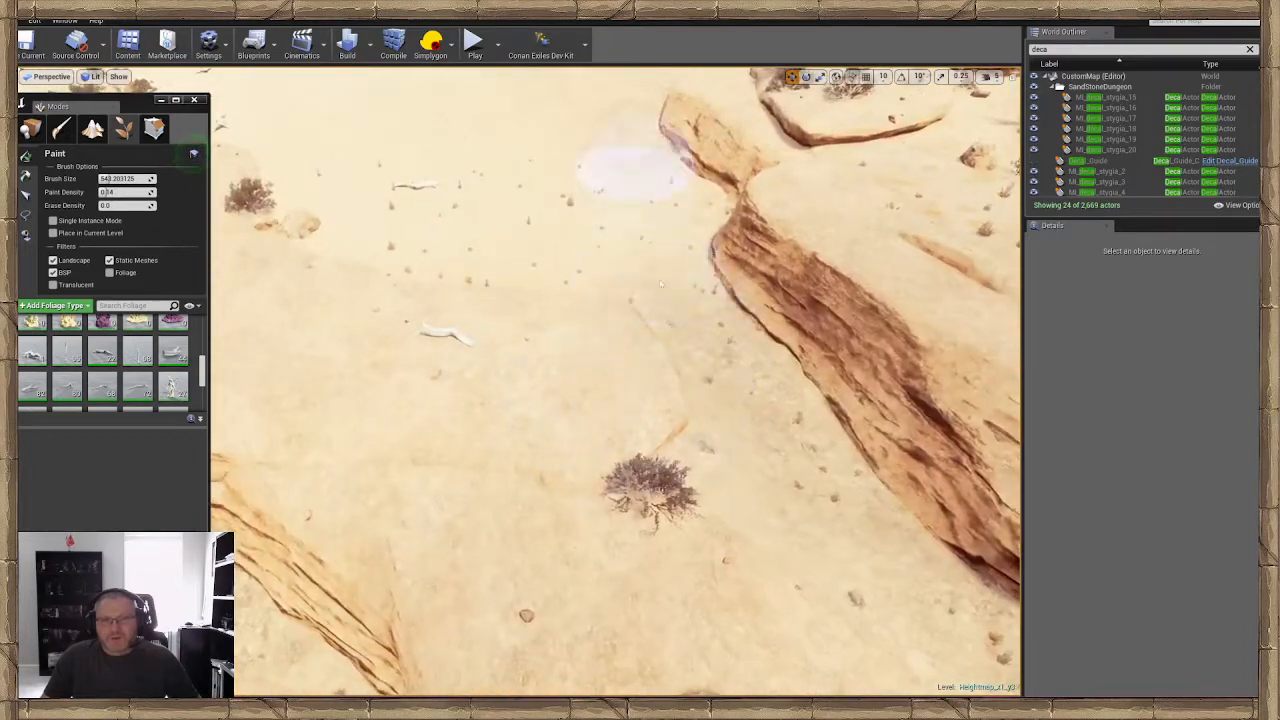
pyautogui.moveTo(752, 594); pyautogui.dragTo(950, 600, button='right')
pyautogui.moveTo(740, 570); pyautogui.dragTo(540, 490, button='right')
pyautogui.click(552, 450)
pyautogui.moveTo(560, 440)
pyautogui.mouseDown(button='right')
pyautogui.moveTo(700, 435)
pyautogui.moveTo(680, 462)
pyautogui.mouseUp(button='right')
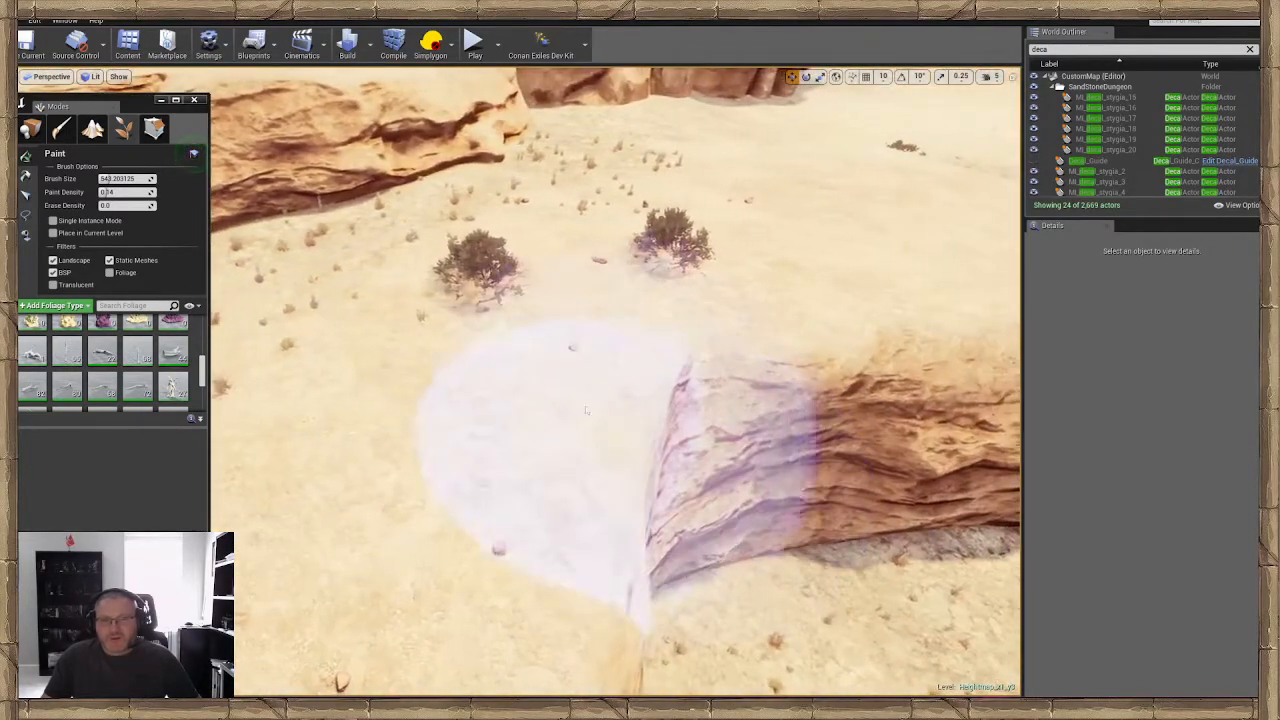
pyautogui.click(414, 466)
pyautogui.moveTo(414, 466)
pyautogui.mouseDown(button='right')
pyautogui.moveTo(410, 360)
pyautogui.moveTo(340, 355)
pyautogui.moveTo(440, 525)
pyautogui.mouseUp(button='right')
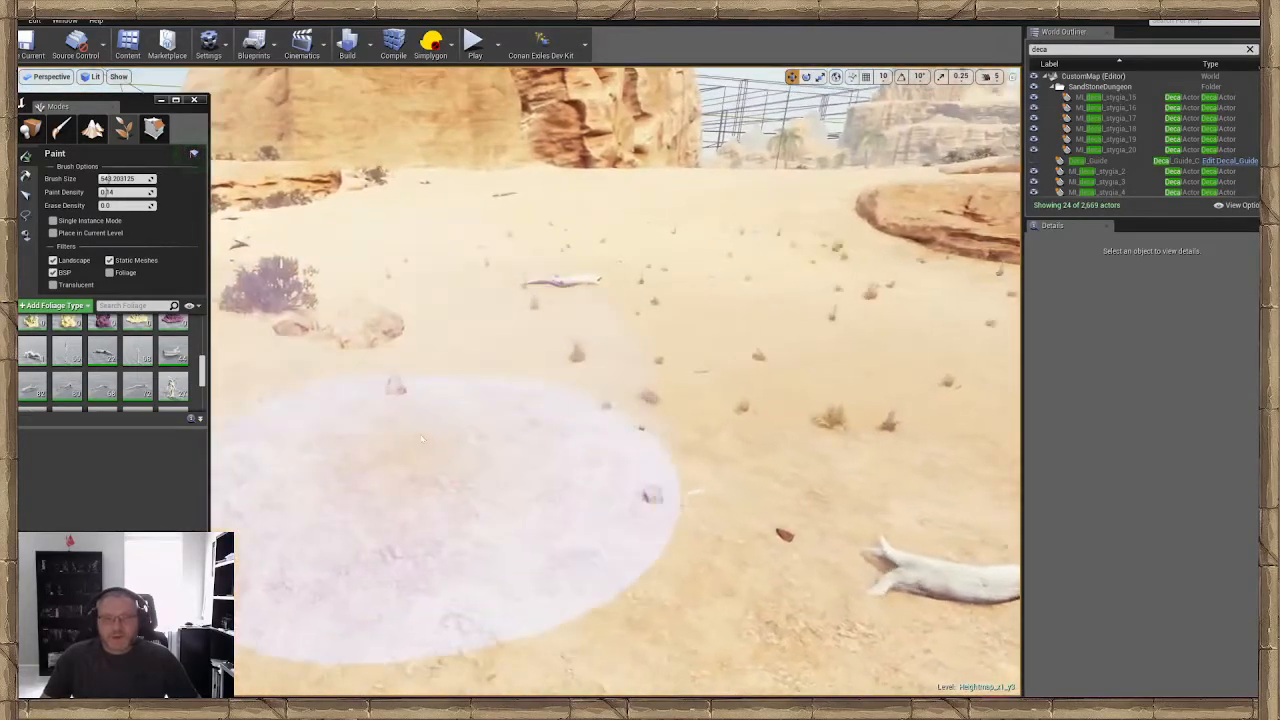
# Select individual misplaced or oversized dead-wood pieces on the sand and delete them
pyautogui.click(26, 196)
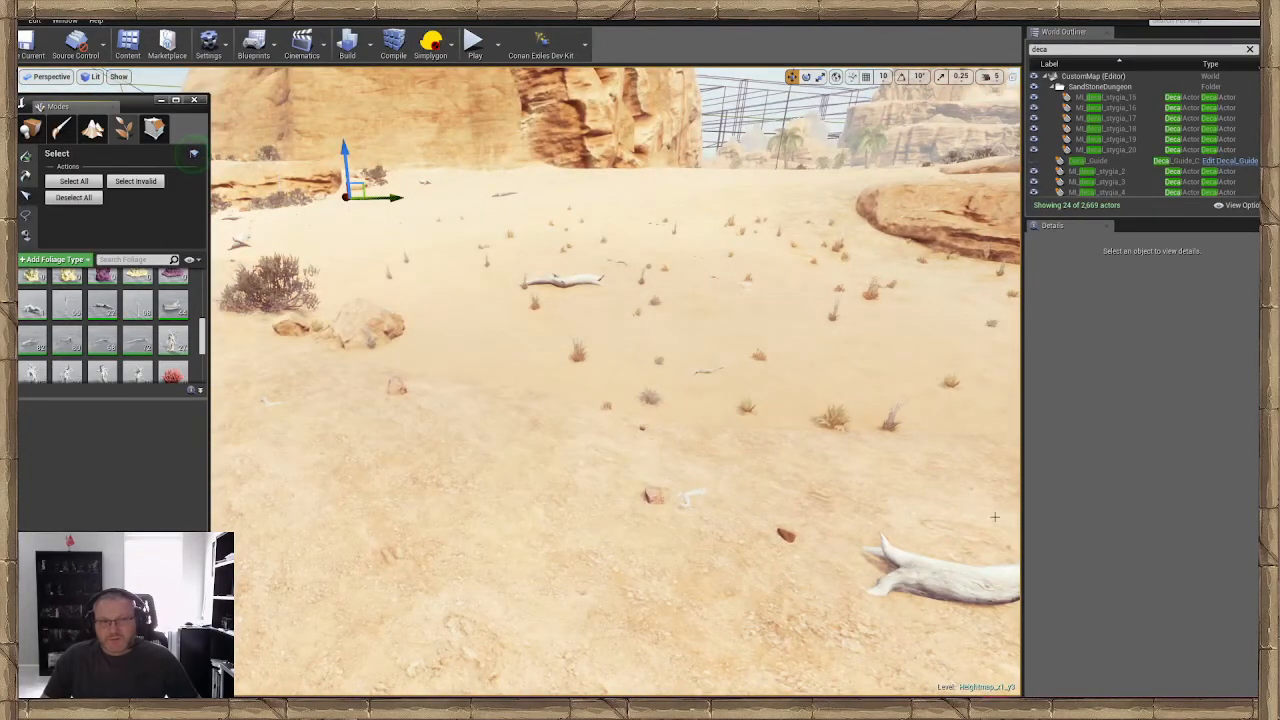
pyautogui.press('Delete')
pyautogui.moveTo(923, 584); pyautogui.dragTo(885, 445, button='right')
pyautogui.press('w')
pyautogui.moveTo(703, 502); pyautogui.dragTo(540, 515, button='right')
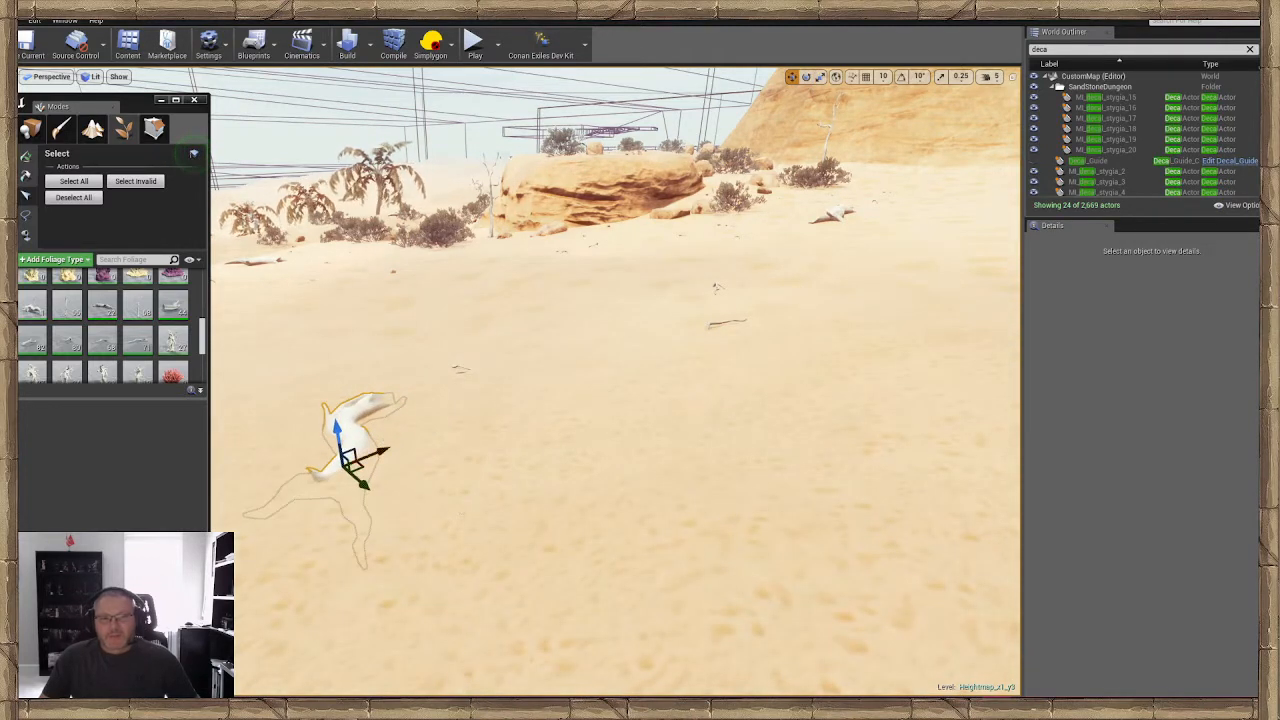
pyautogui.press('Delete')
pyautogui.moveTo(600, 400); pyautogui.dragTo(499, 452, button='right')
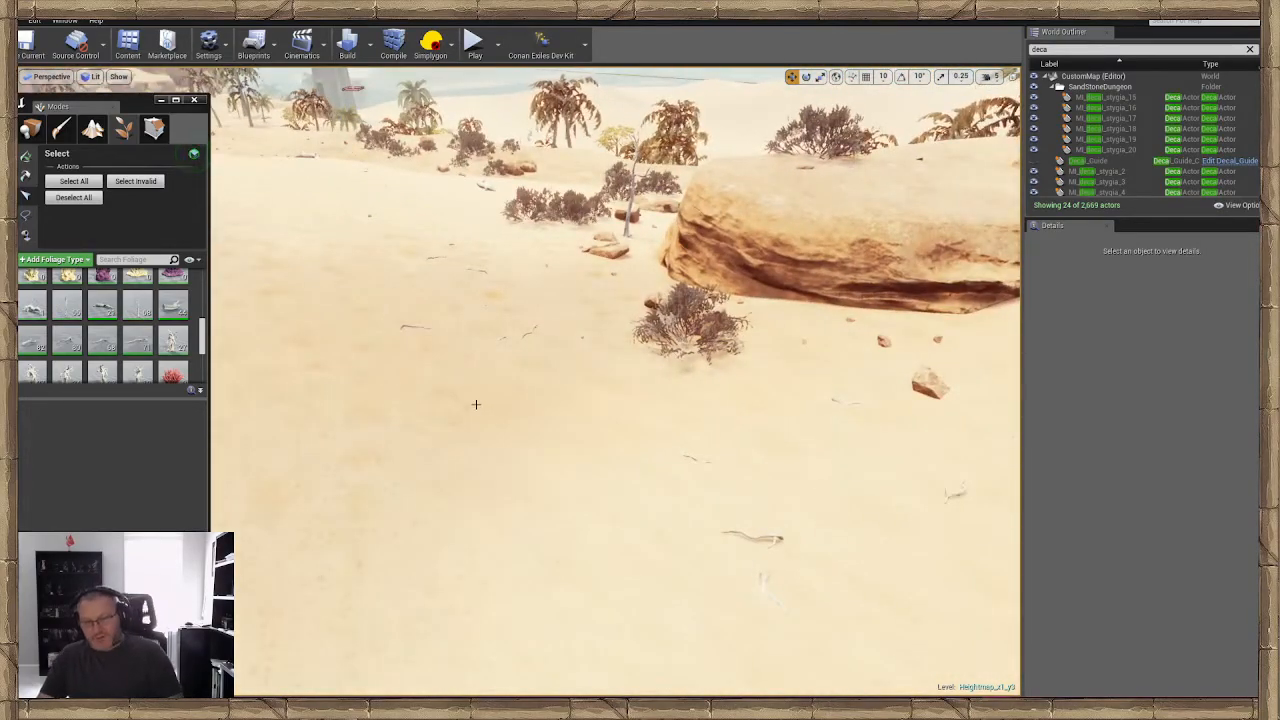
pyautogui.moveTo(476, 404); pyautogui.dragTo(320, 420, button='right')
pyautogui.press('Delete')
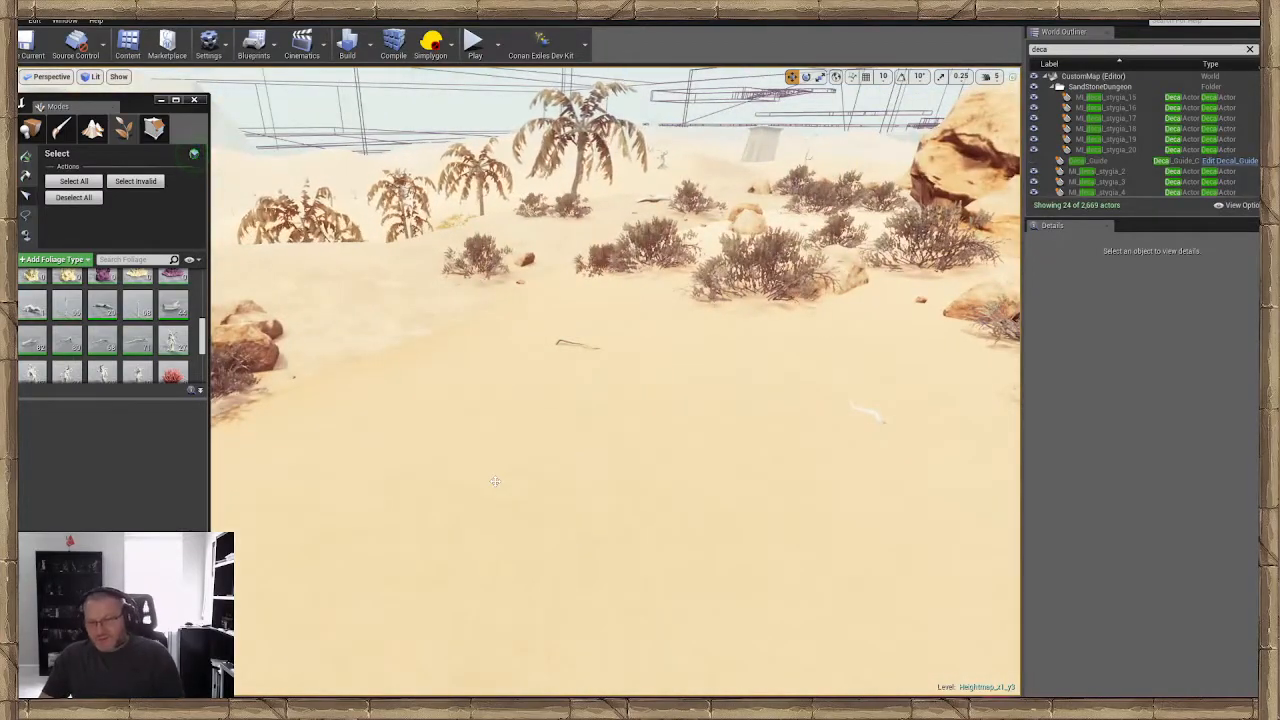
pyautogui.moveTo(495, 482); pyautogui.dragTo(597, 364, button='right')
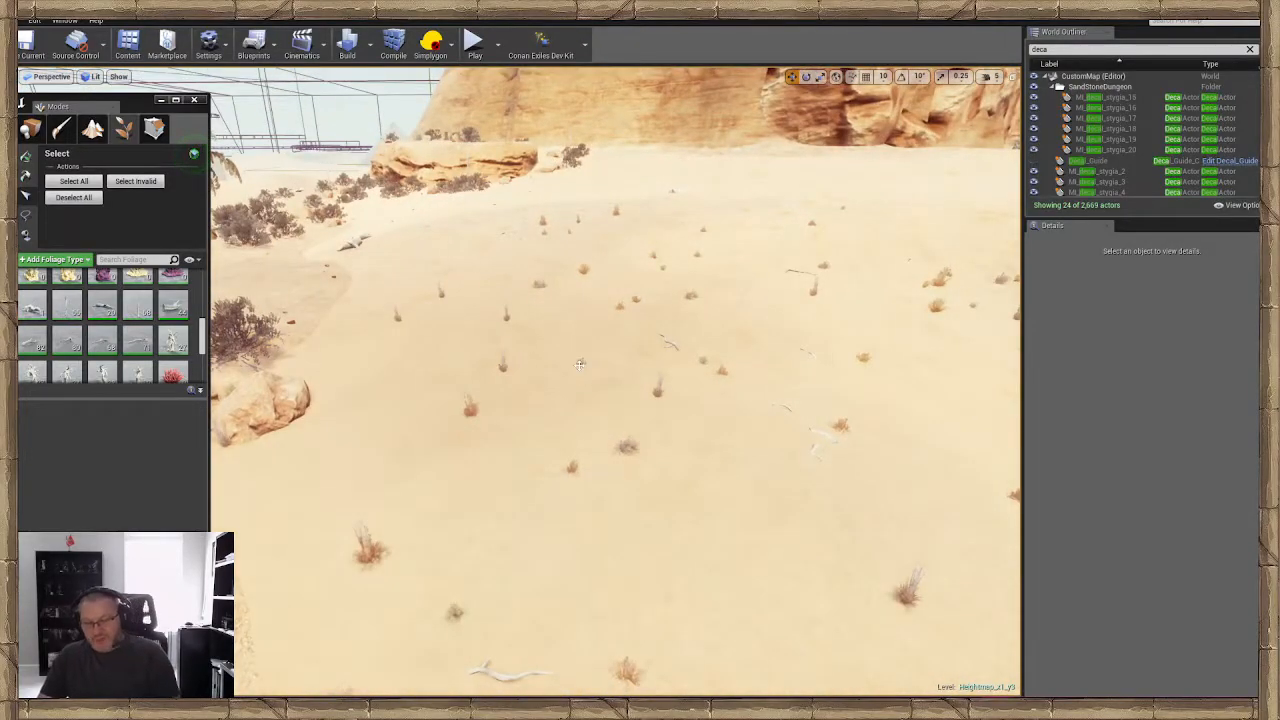
pyautogui.moveTo(606, 374); pyautogui.dragTo(680, 348, button='right')
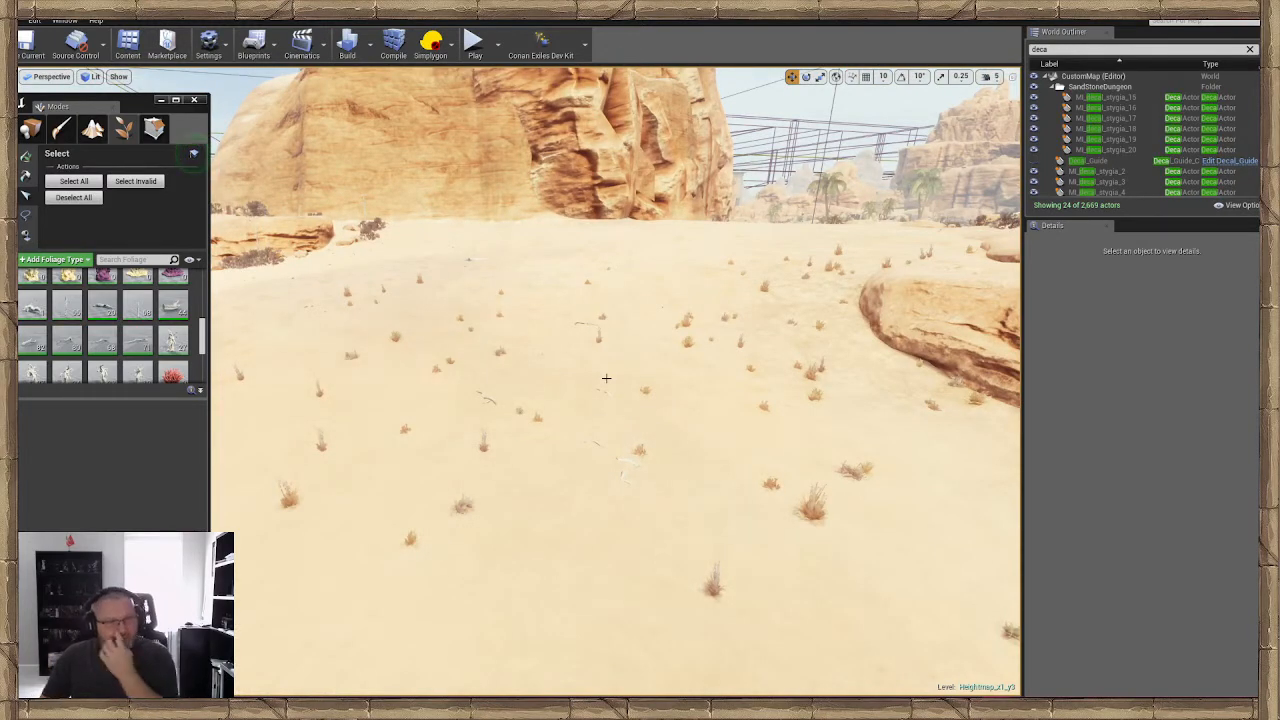
pyautogui.moveTo(522, 332); pyautogui.dragTo(455, 265, button='right')
pyautogui.scroll(5, 92, 341)
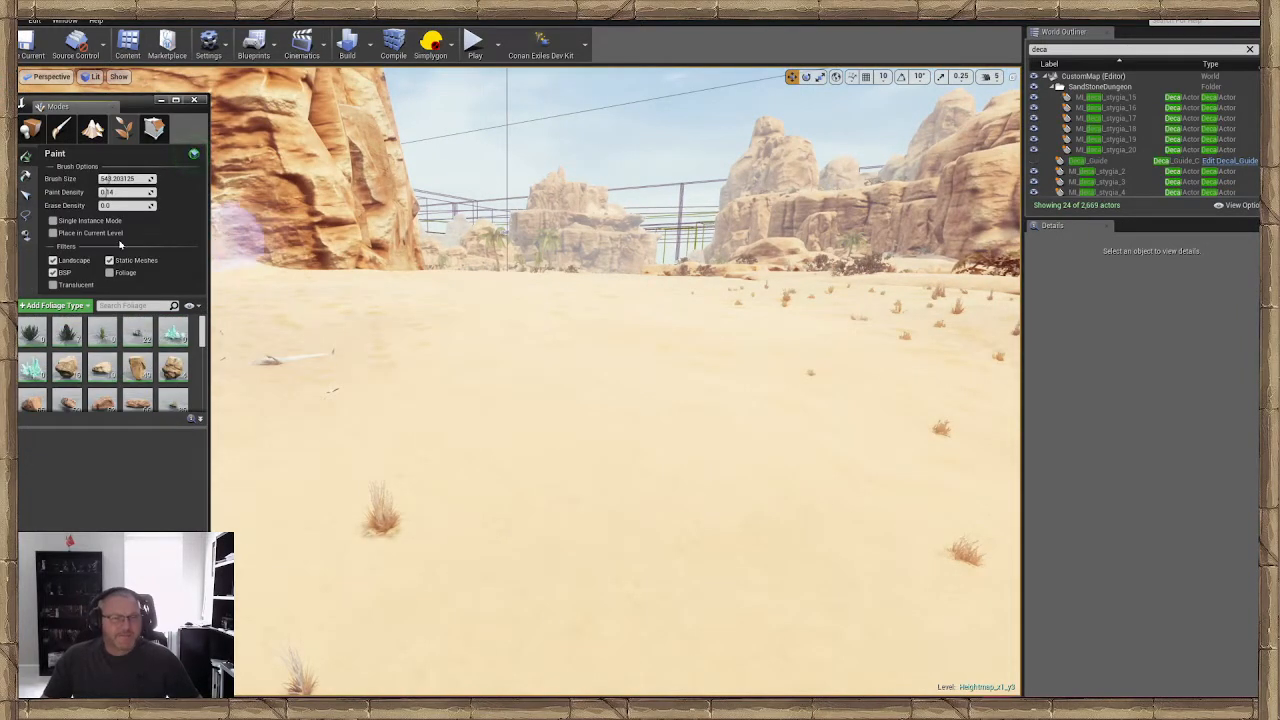
# Save only CustomMap and the listed Heightmap levels, leaving all foliage types out of the save
pyautogui.click(194, 153)
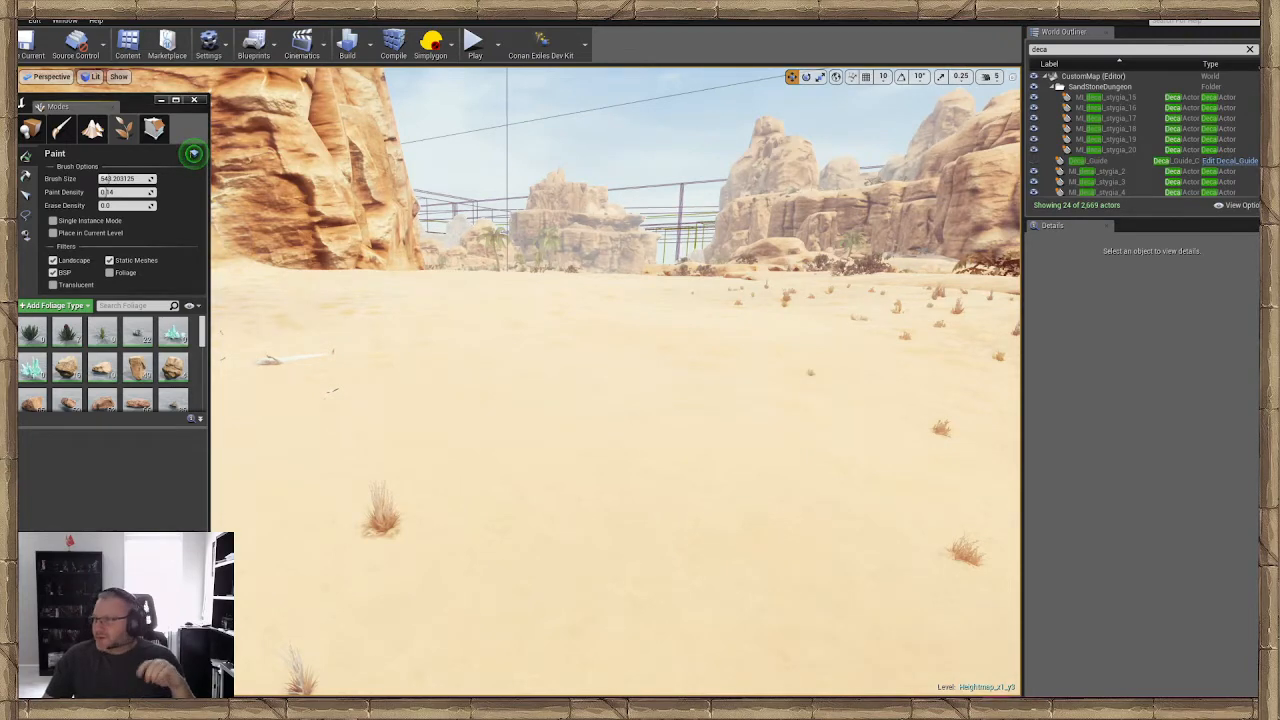
pyautogui.scroll(-10, 576, 243)
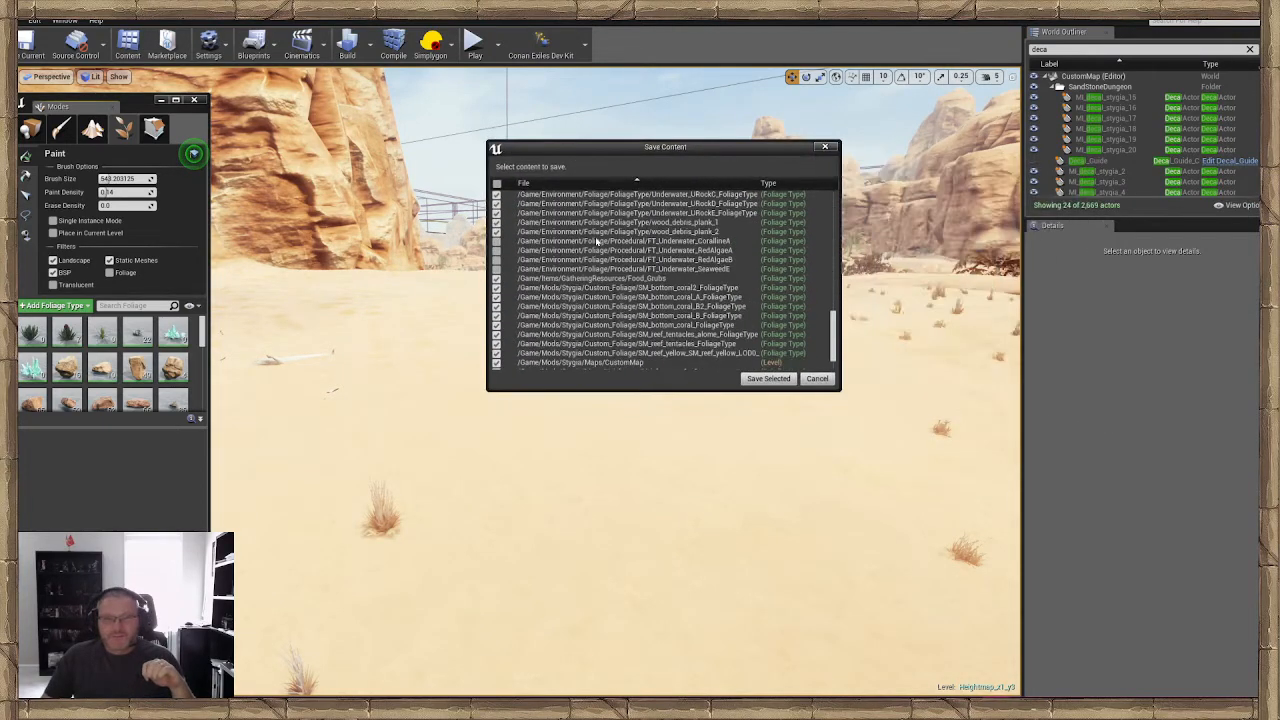
pyautogui.scroll(4, 576, 243)
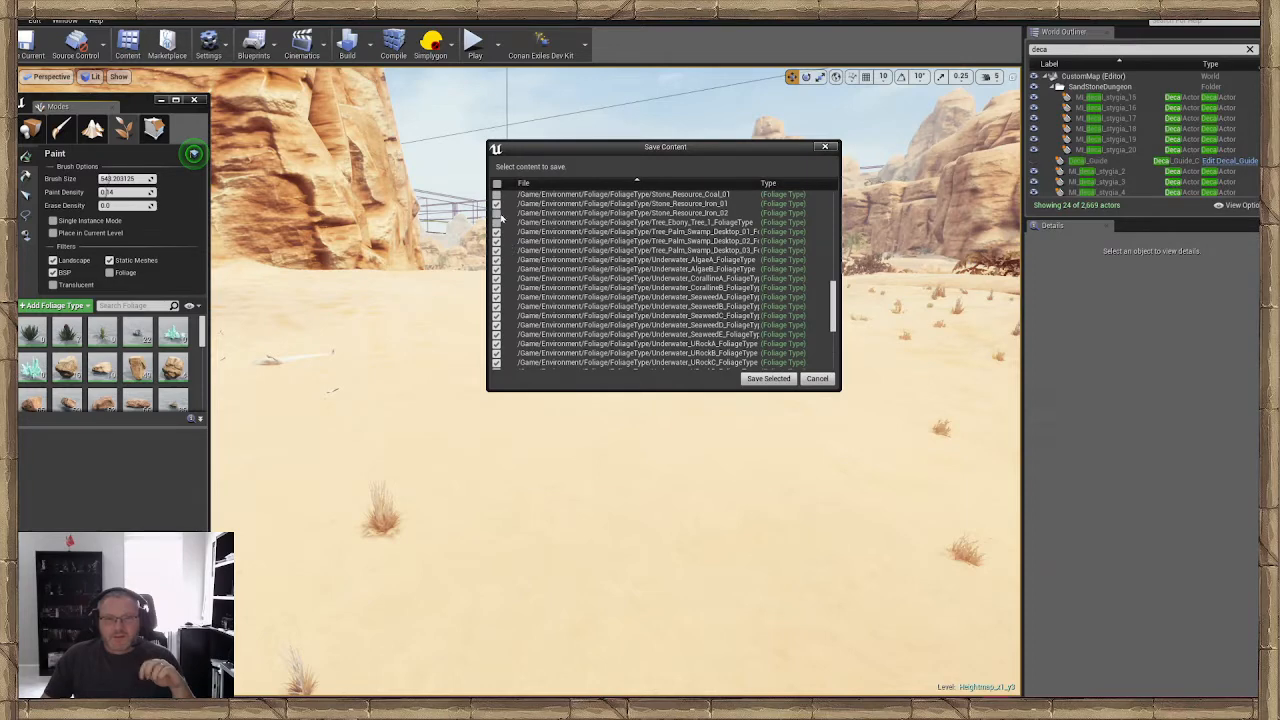
pyautogui.click(497, 185)
pyautogui.scroll(-5, 527, 300)
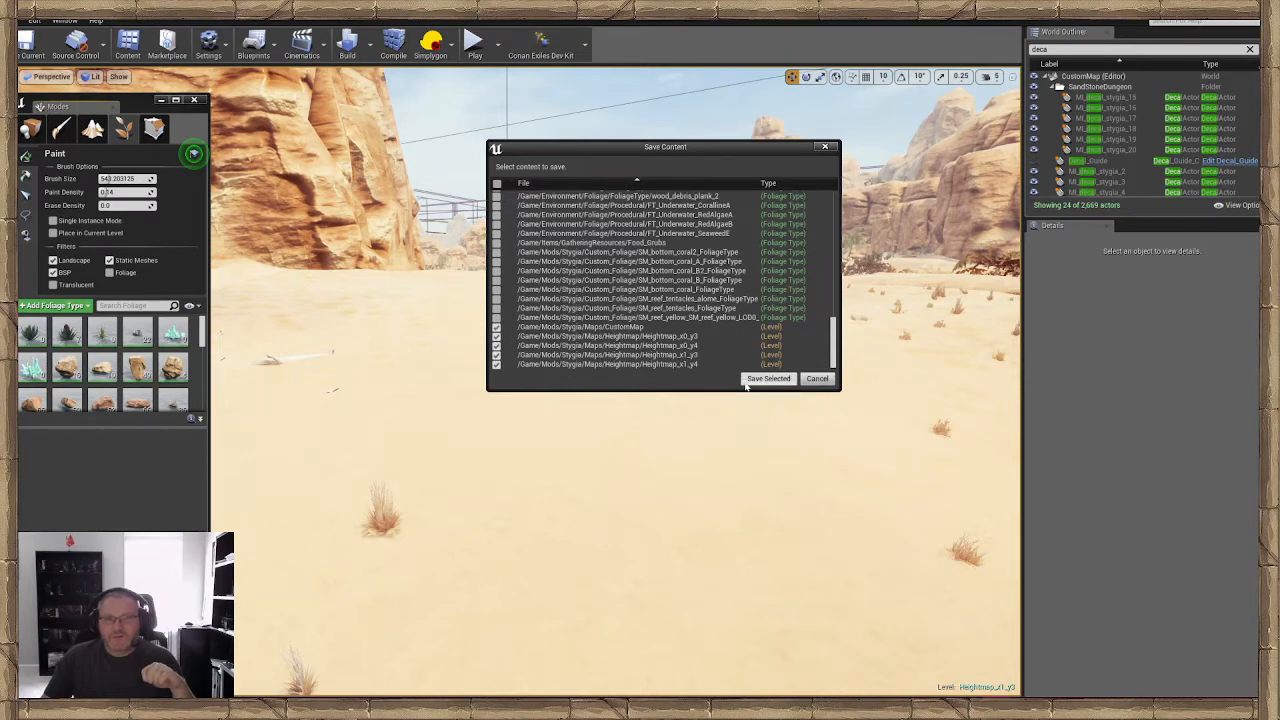
pyautogui.click(765, 379)
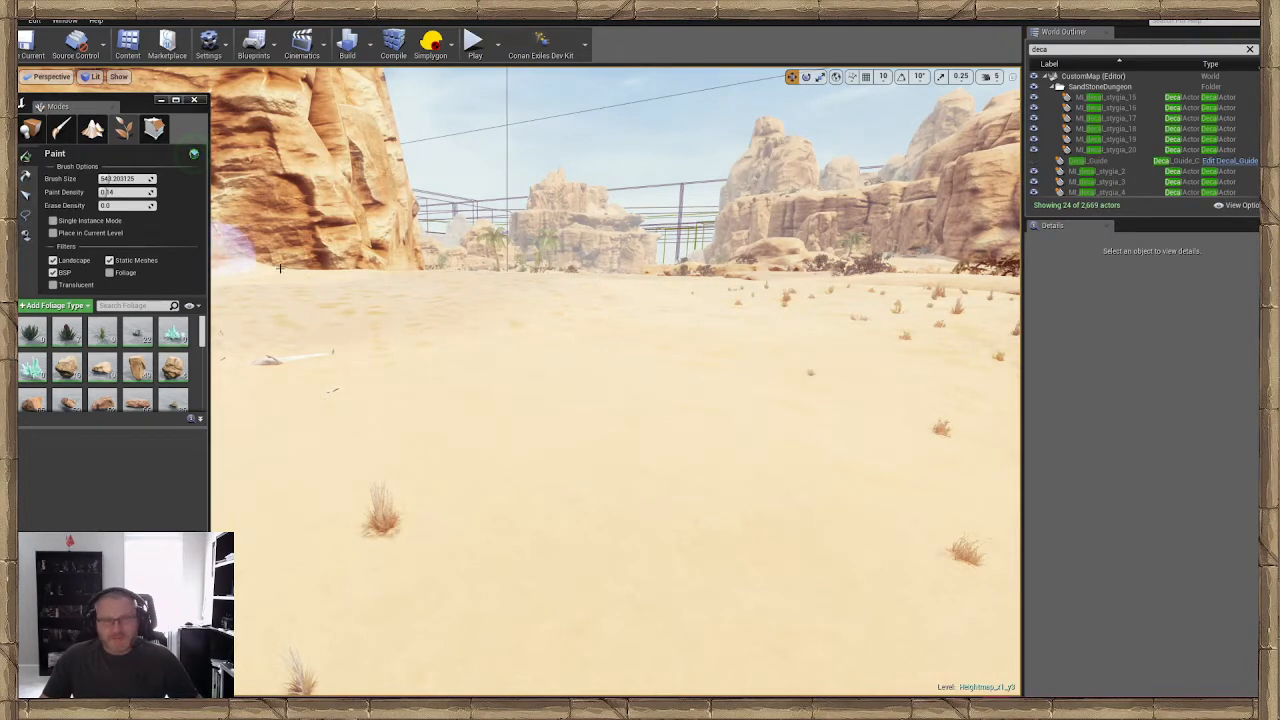
# Switch from foliage painting to landscape sculpting and look through the available sculpting tools
pyautogui.moveTo(552, 308); pyautogui.dragTo(470, 315, button='right')
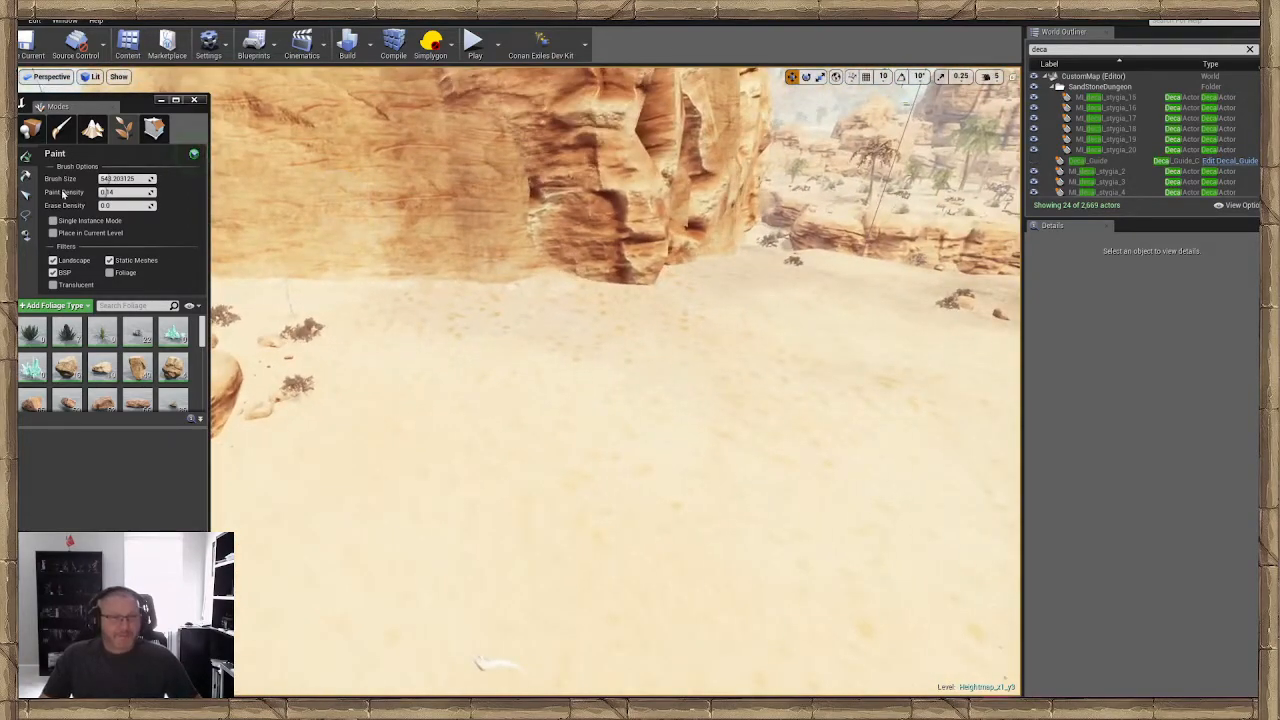
pyautogui.moveTo(504, 270); pyautogui.dragTo(498, 234, button='right')
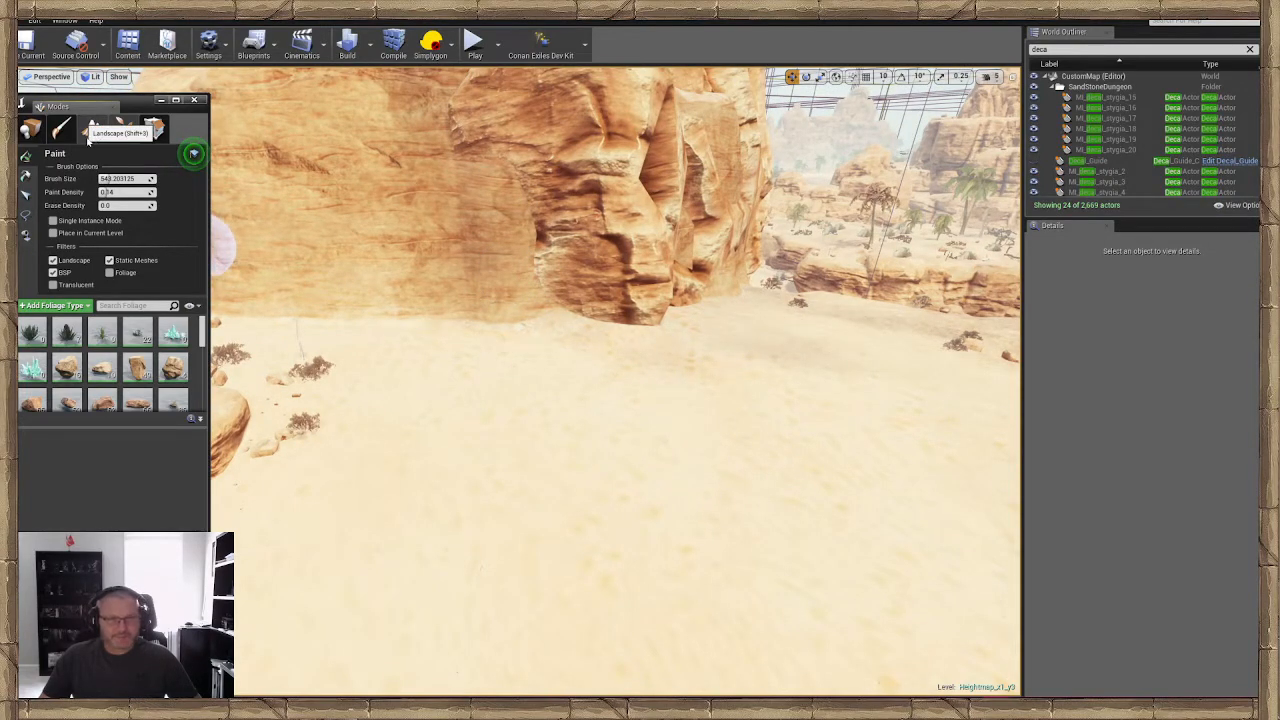
pyautogui.click(90, 132)
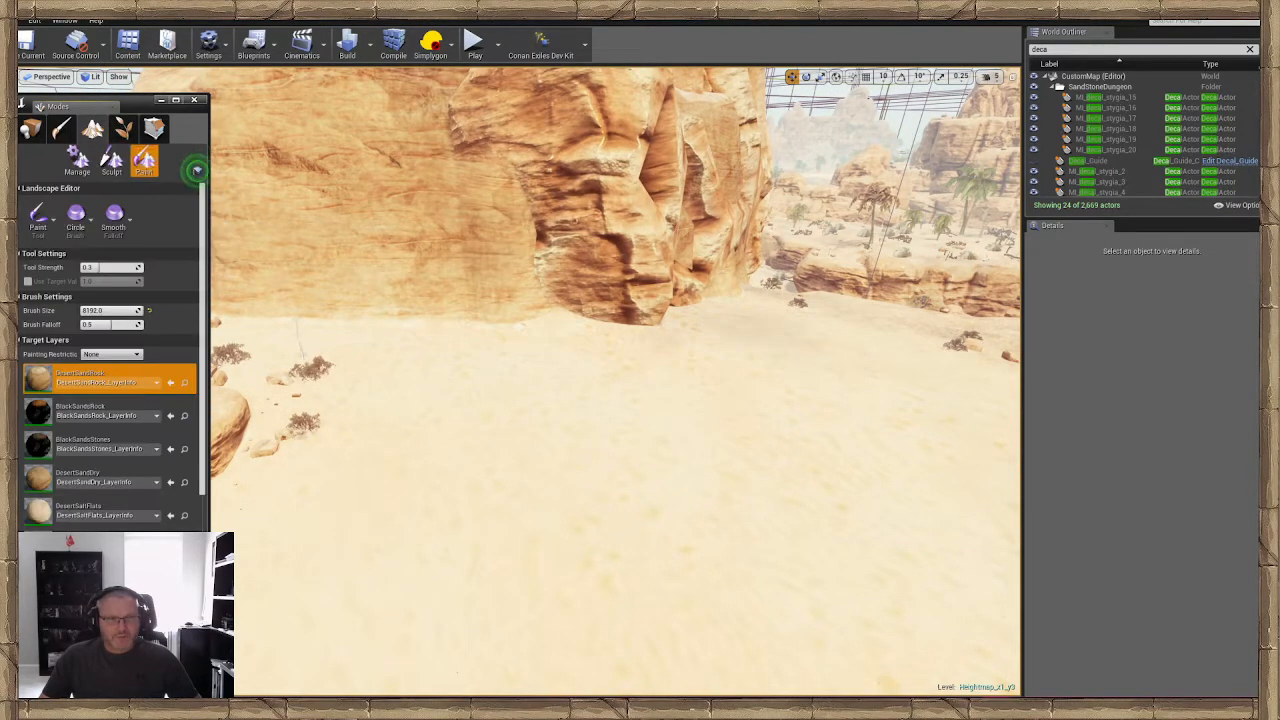
pyautogui.click(110, 163)
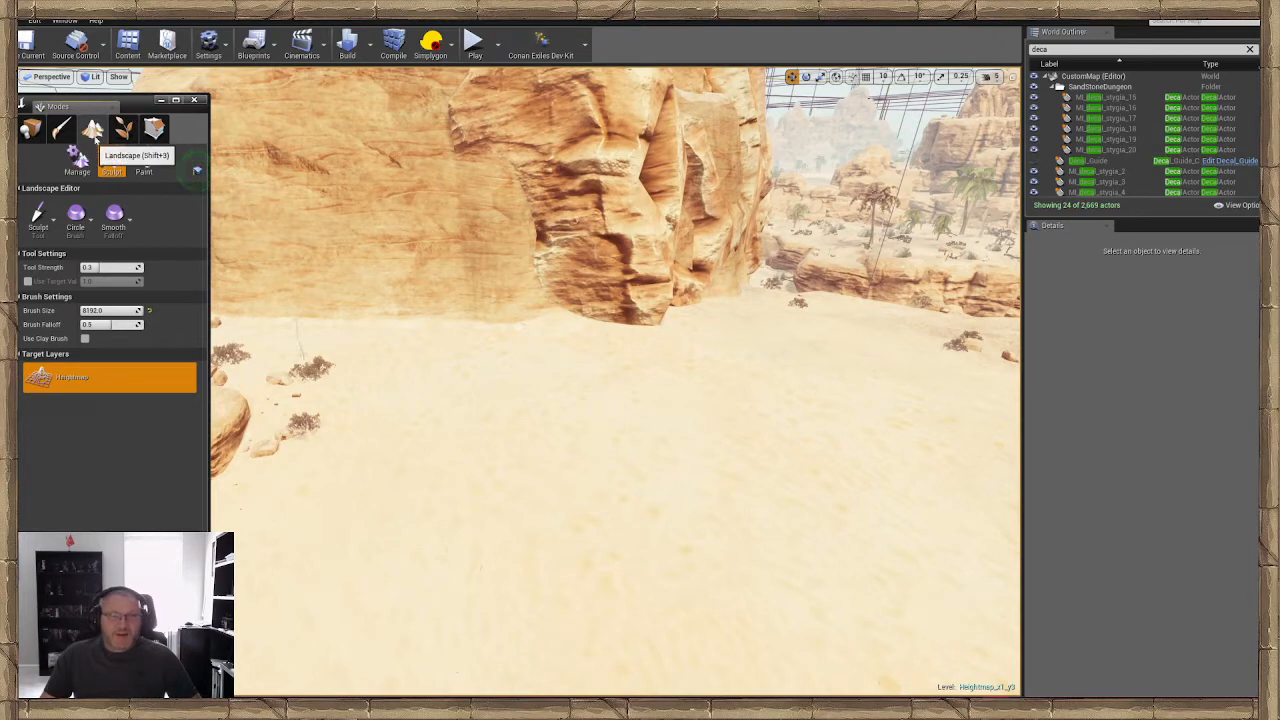
pyautogui.click(42, 228)
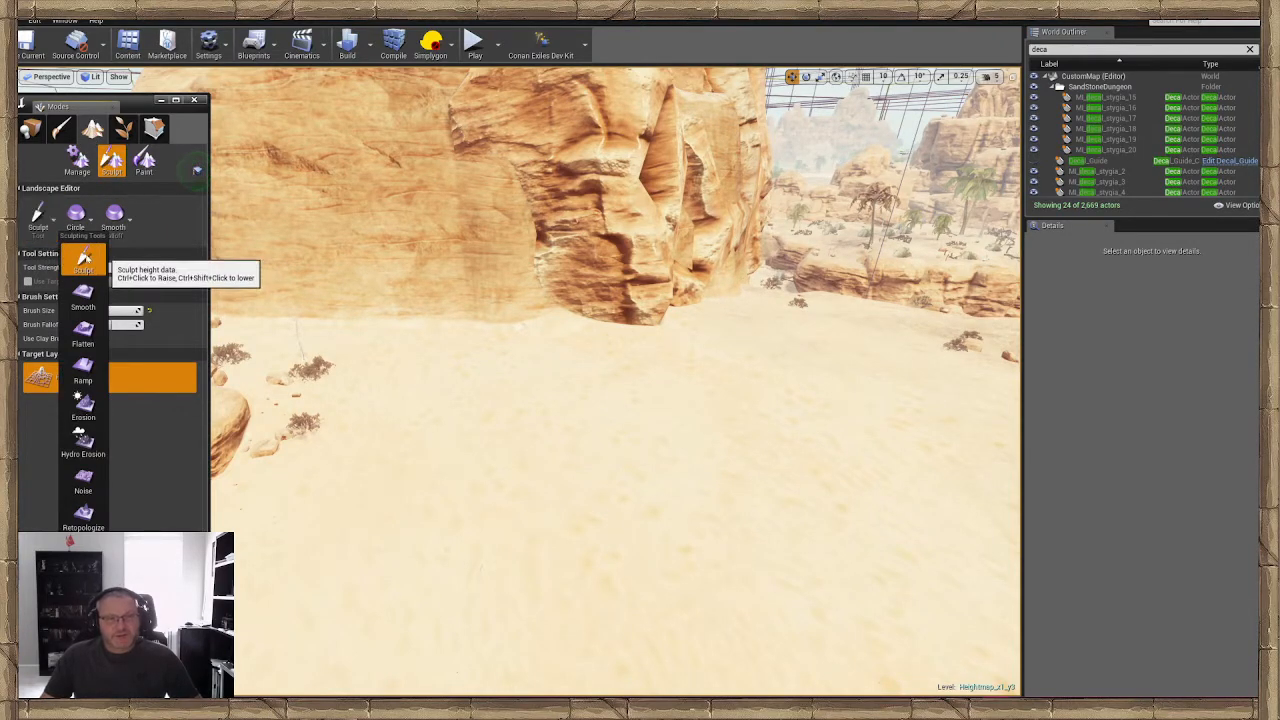
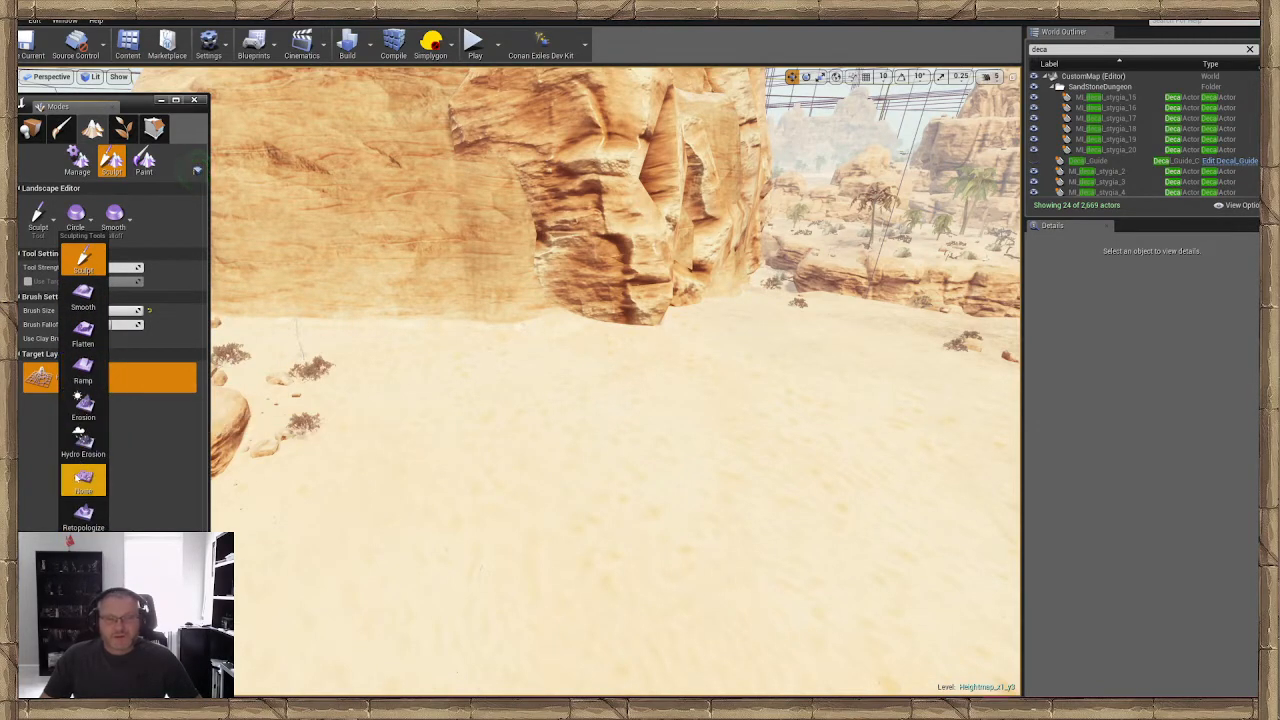
pyautogui.click(459, 411)
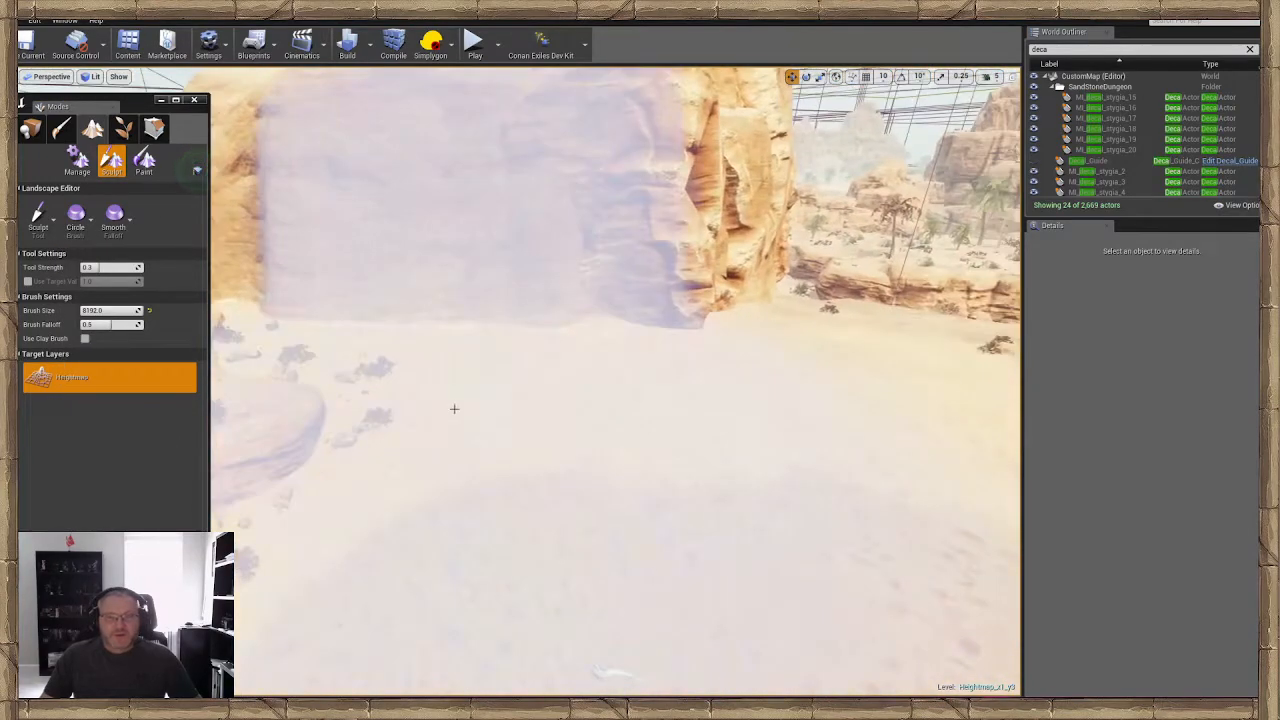
pyautogui.moveTo(477, 423); pyautogui.dragTo(479, 424, button='right')
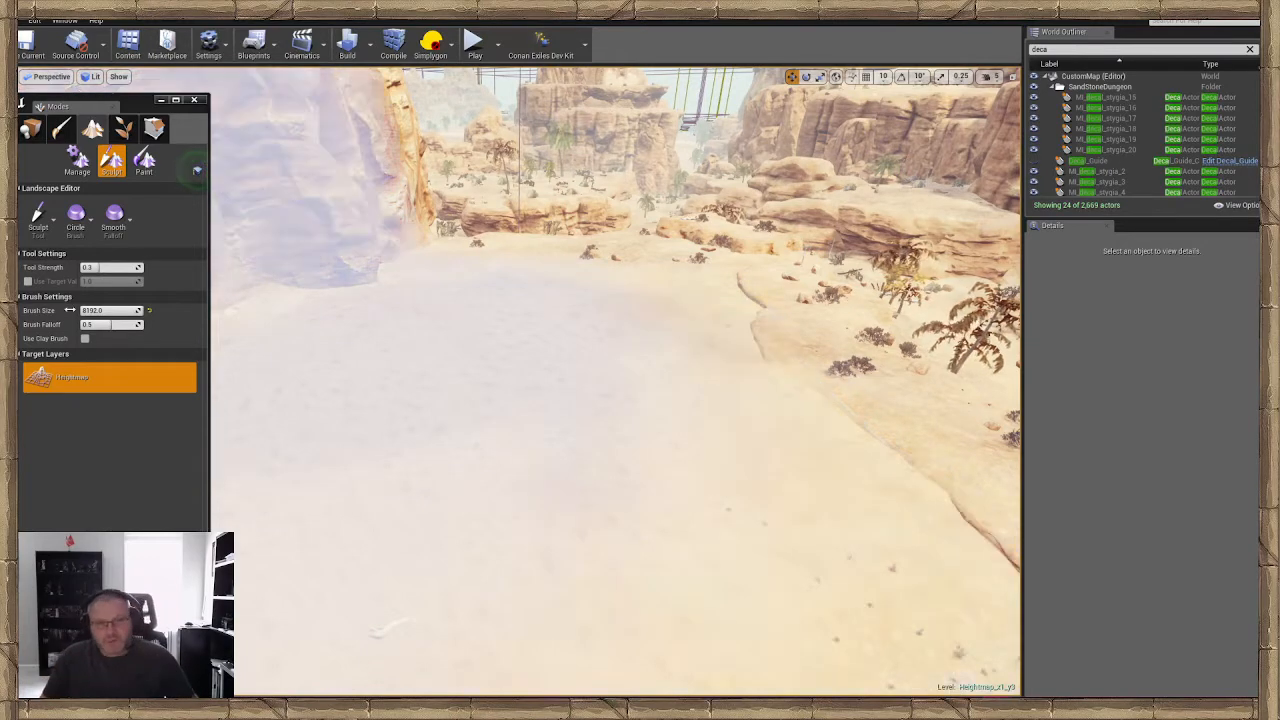
# Cut a hole in the open sand with the Visibility tool, using a brush size of about 834
pyautogui.click(38, 215)
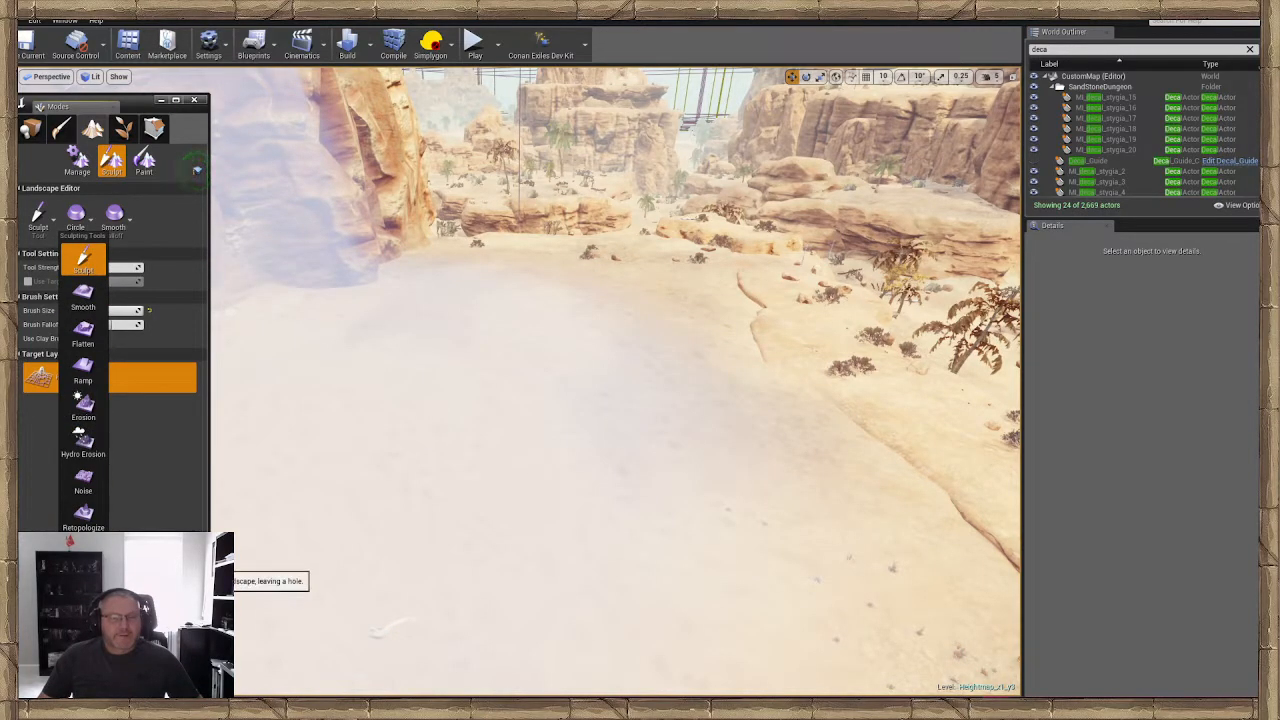
pyautogui.click(83, 558)
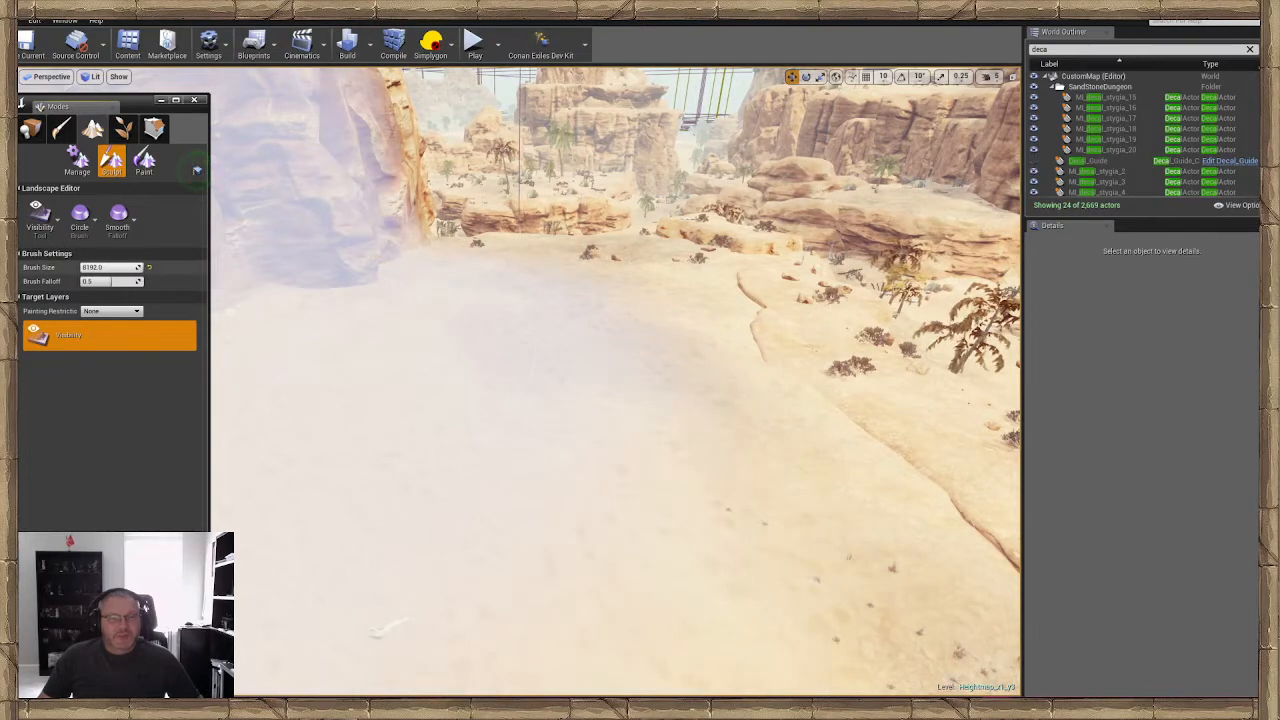
pyautogui.moveTo(138, 267); pyautogui.dragTo(118, 268)
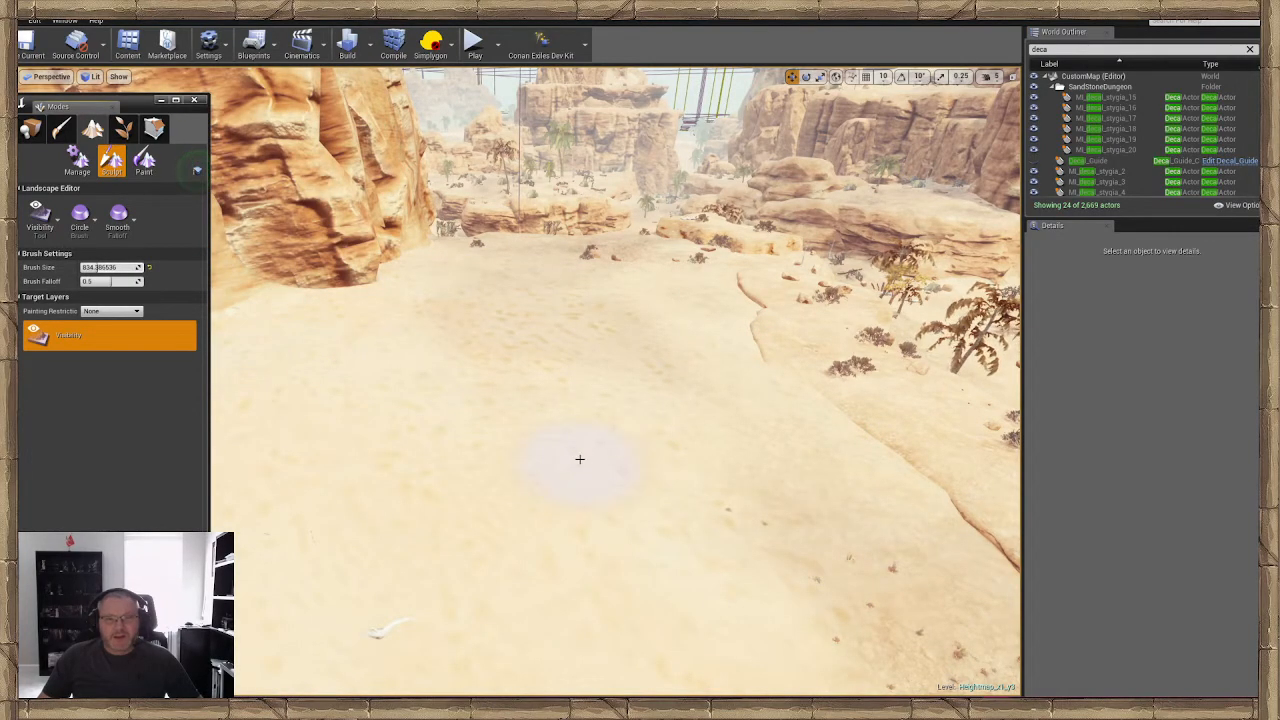
pyautogui.moveTo(580, 459); pyautogui.dragTo(900, 440, button='right')
pyautogui.moveTo(600, 400); pyautogui.dragTo(790, 395, button='right')
pyautogui.moveTo(643, 480)
pyautogui.mouseDown(button='right')
pyautogui.moveTo(592, 440)
pyautogui.moveTo(638, 510)
pyautogui.mouseUp(button='right')
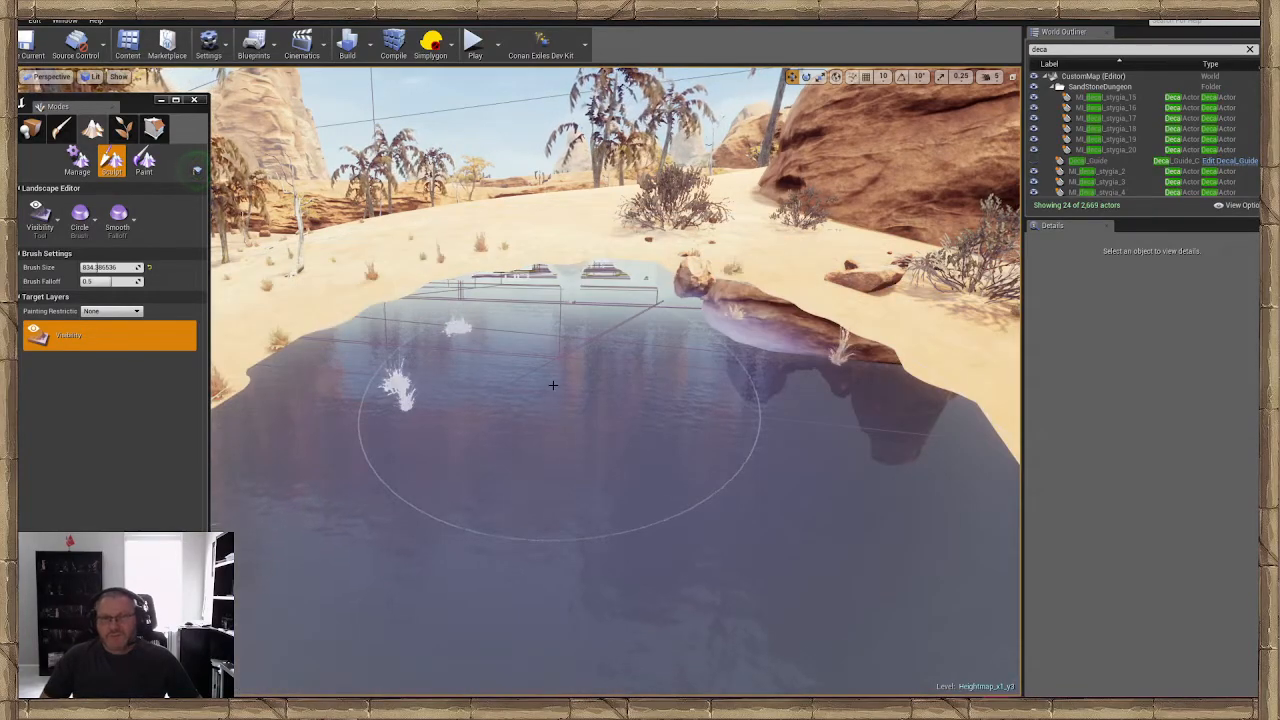
# View the landscape hole from several sides and undo it
pyautogui.moveTo(553, 385)
pyautogui.mouseDown(button='right')
pyautogui.moveTo(560, 480)
pyautogui.moveTo(530, 420)
pyautogui.moveTo(620, 445)
pyautogui.moveTo(635, 470)
pyautogui.moveTo(535, 375)
pyautogui.moveTo(555, 300)
pyautogui.mouseUp(button='right')
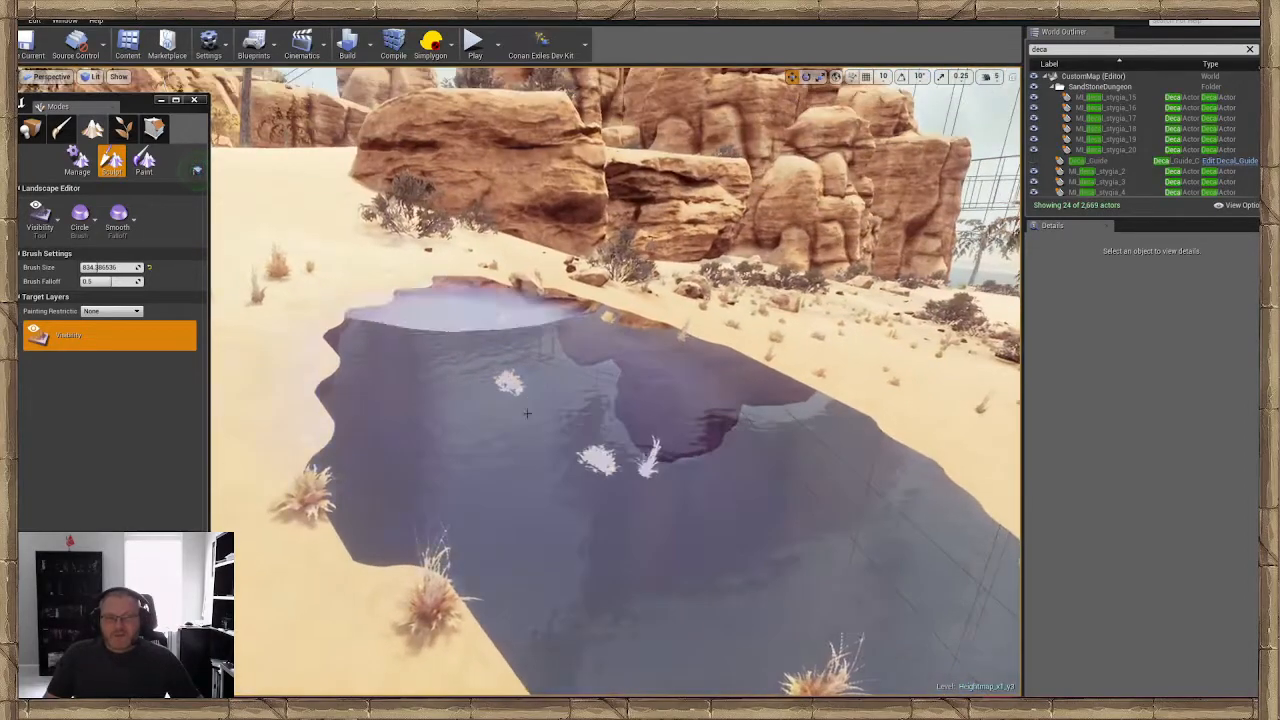
pyautogui.moveTo(790, 480)
pyautogui.mouseDown(button='right')
pyautogui.moveTo(740, 488)
pyautogui.moveTo(655, 546)
pyautogui.mouseUp(button='right')
pyautogui.moveTo(670, 387); pyautogui.dragTo(795, 278, button='right')
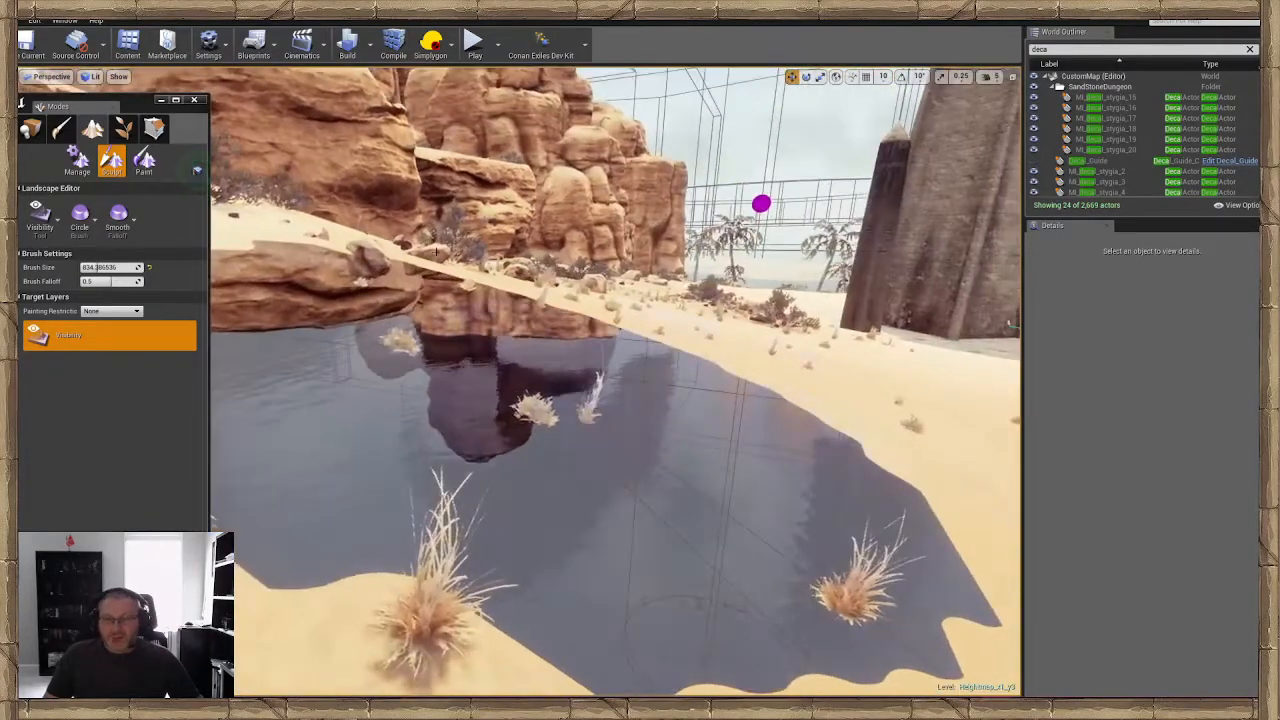
pyautogui.moveTo(490, 412); pyautogui.dragTo(412, 492, button='right')
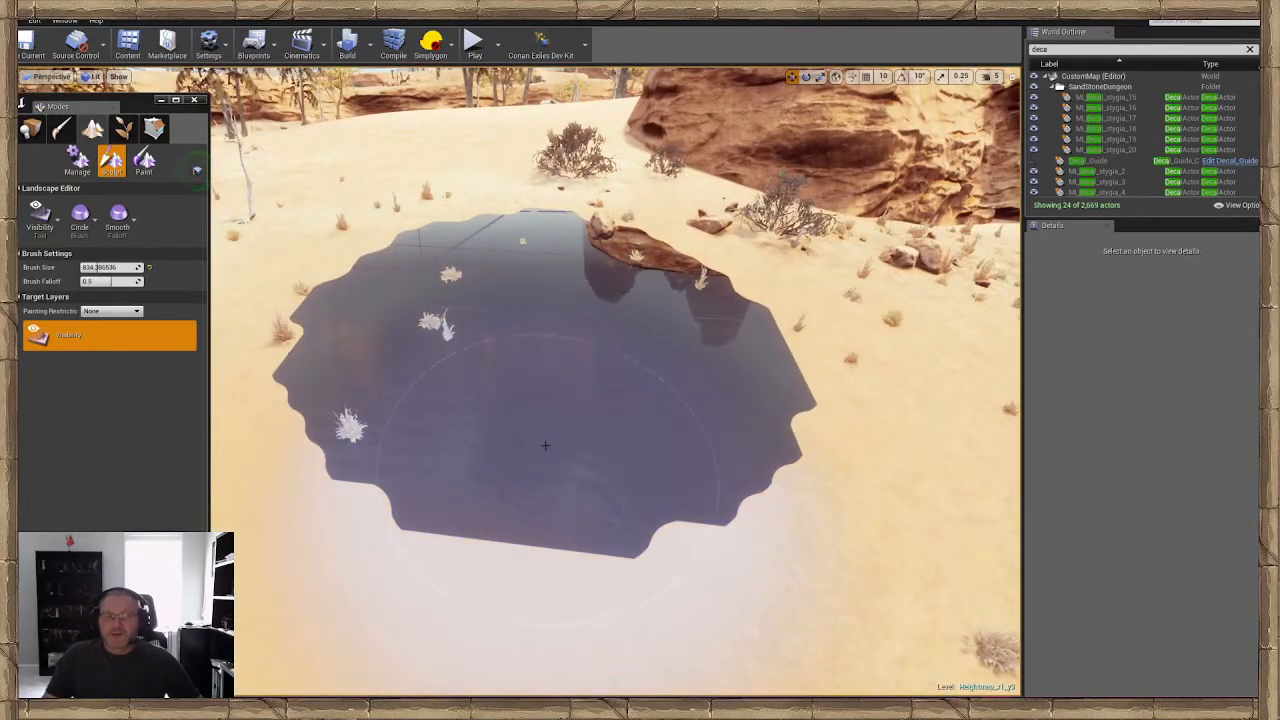
pyautogui.moveTo(545, 445)
pyautogui.mouseDown(button='right')
pyautogui.moveTo(572, 398)
pyautogui.moveTo(640, 390)
pyautogui.moveTo(548, 396)
pyautogui.moveTo(545, 444)
pyautogui.mouseUp(button='right')
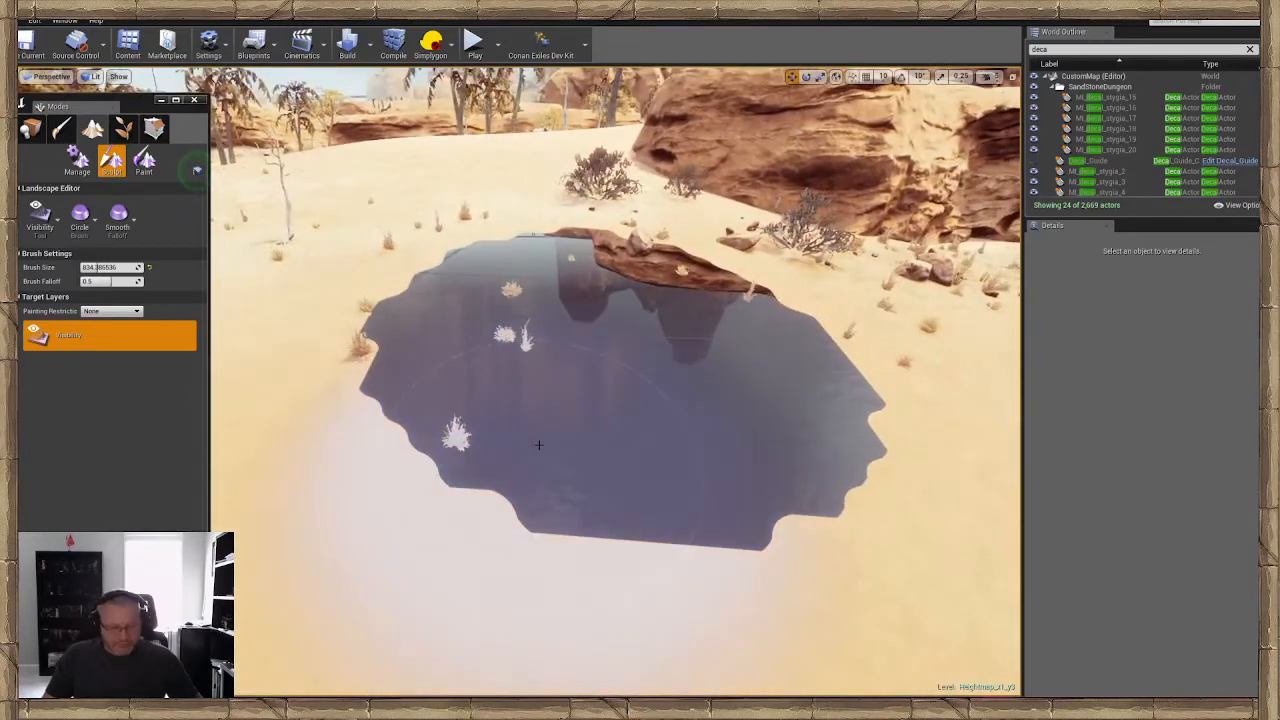
pyautogui.hotkey('ctrl', 'z')
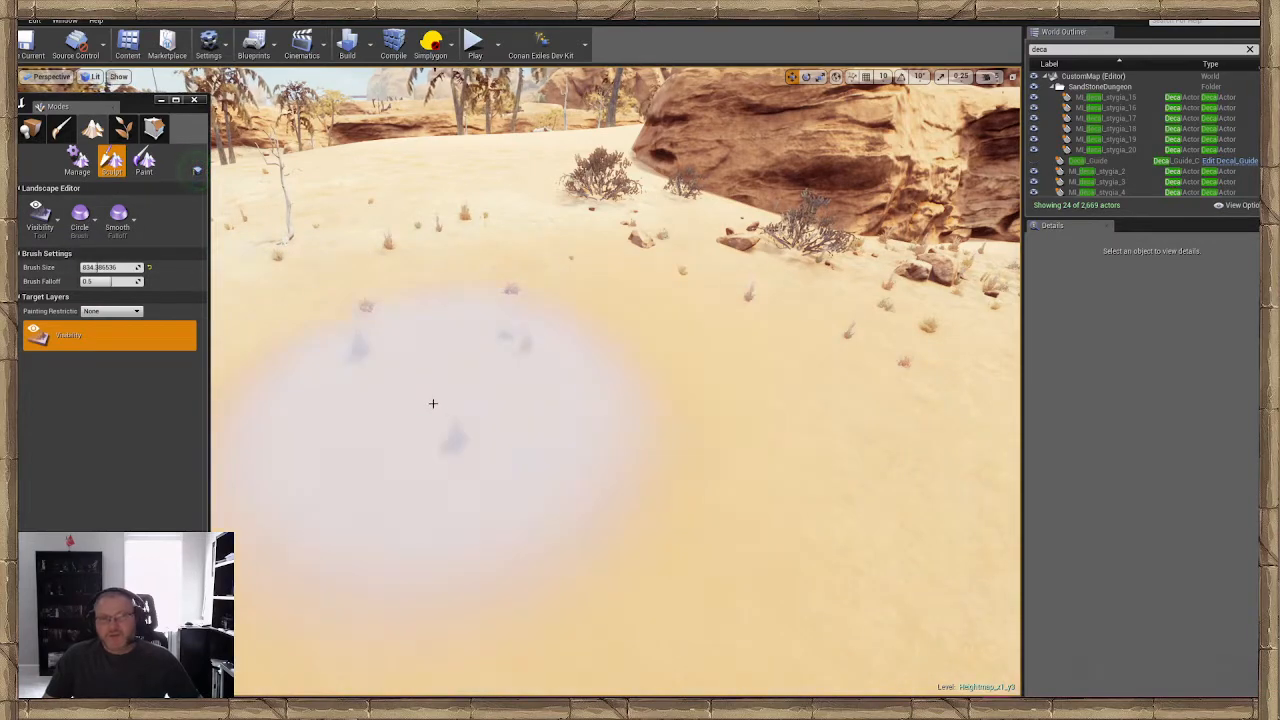
# Cut another hole in the bare sand slope and restore the hidden landscape with the inverted Visibility brush
pyautogui.moveTo(434, 403)
pyautogui.mouseDown(button='right')
pyautogui.moveTo(436, 465)
pyautogui.moveTo(380, 465)
pyautogui.moveTo(392, 410)
pyautogui.moveTo(614, 386)
pyautogui.mouseUp(button='right')
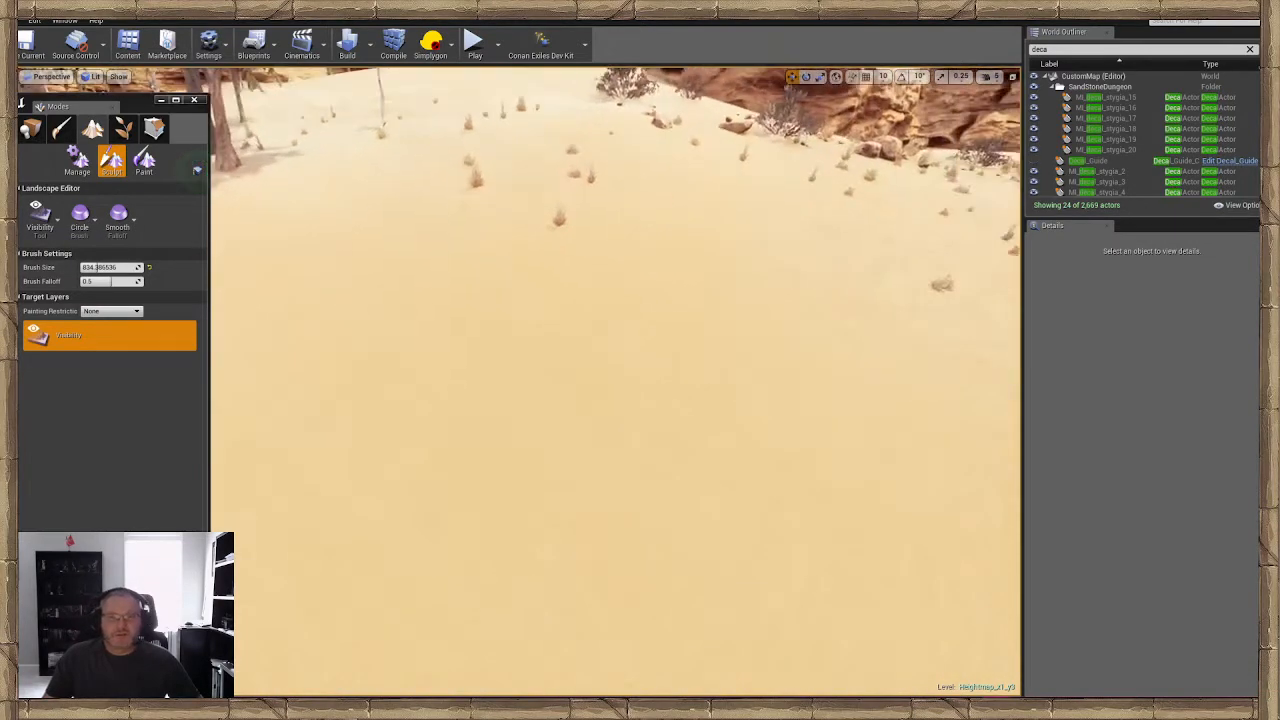
pyautogui.click(614, 400)
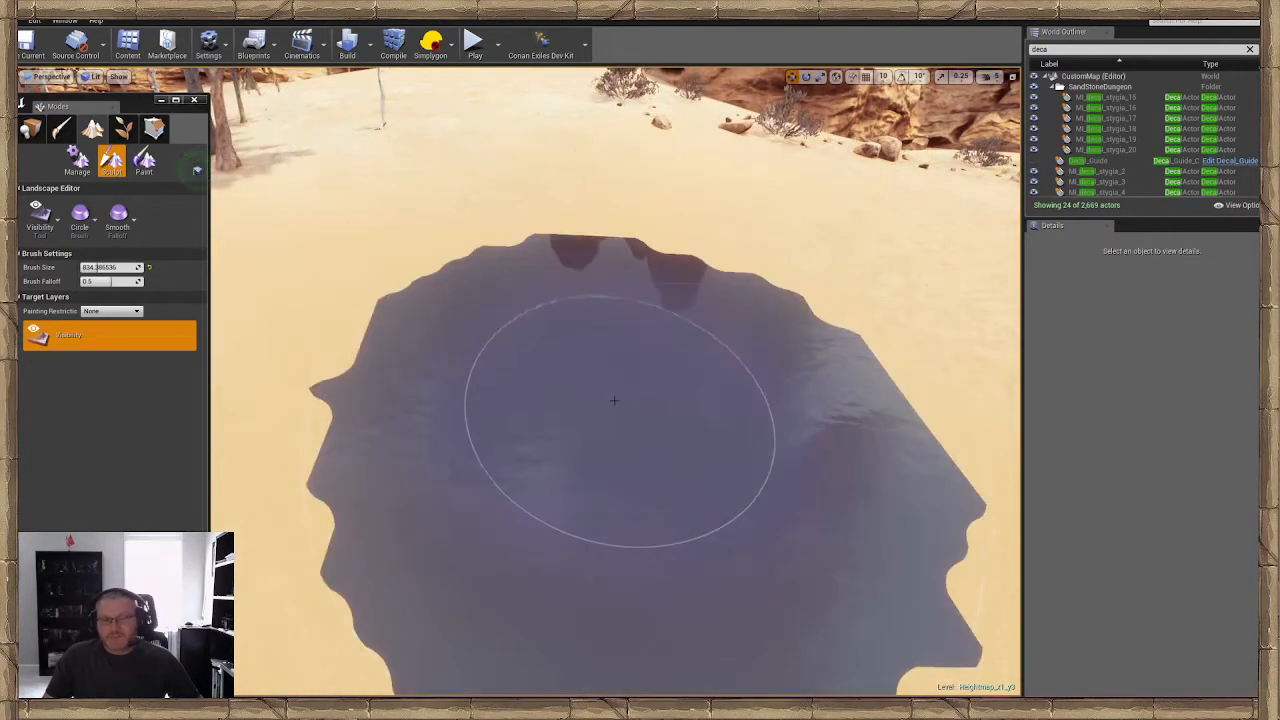
pyautogui.moveTo(614, 400)
pyautogui.mouseDown(button='right')
pyautogui.moveTo(530, 415)
pyautogui.moveTo(305, 413)
pyautogui.mouseUp(button='right')
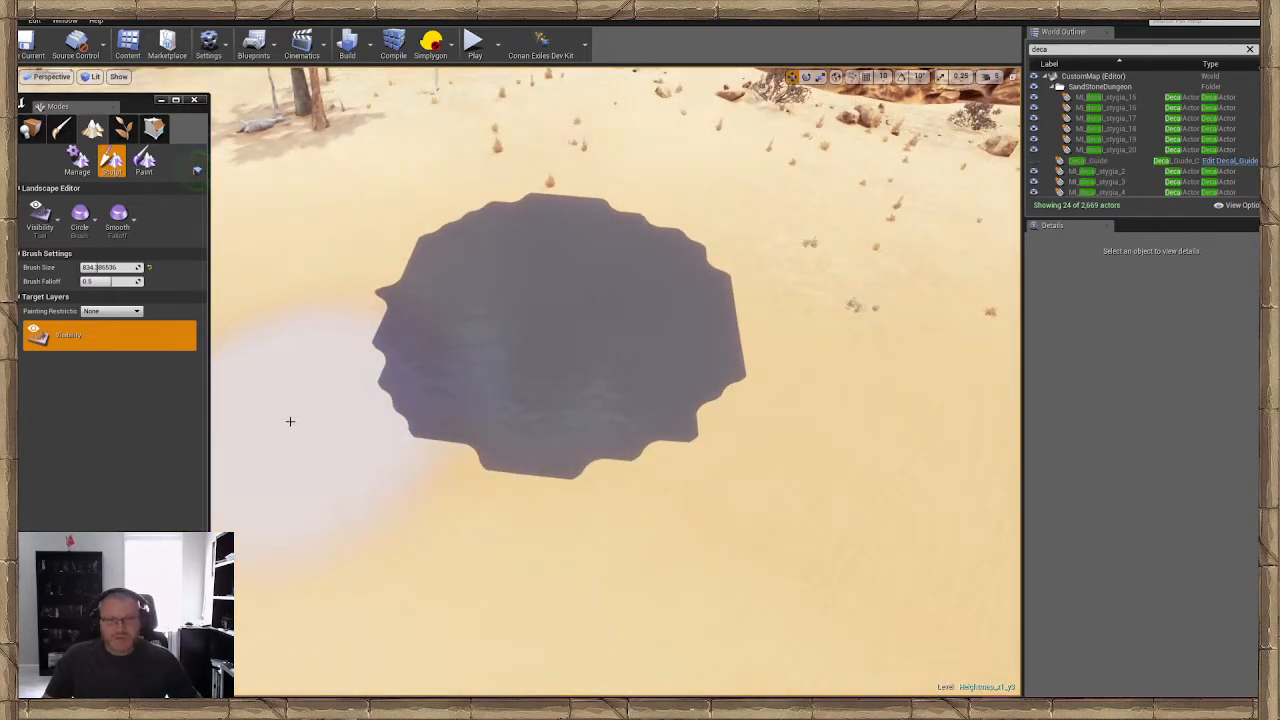
pyautogui.moveTo(292, 422)
pyautogui.keyDown('shift'); pyautogui.mouseDown()
pyautogui.moveTo(491, 463)
pyautogui.moveTo(723, 480)
pyautogui.moveTo(738, 518)
pyautogui.moveTo(806, 394)
pyautogui.moveTo(797, 297)
pyautogui.moveTo(460, 486)
pyautogui.moveTo(295, 310)
pyautogui.moveTo(354, 232)
pyautogui.mouseUp(); pyautogui.keyUp('shift')
pyautogui.keyDown('shift'); pyautogui.moveTo(408, 189); pyautogui.dragTo(571, 189); pyautogui.keyUp('shift')
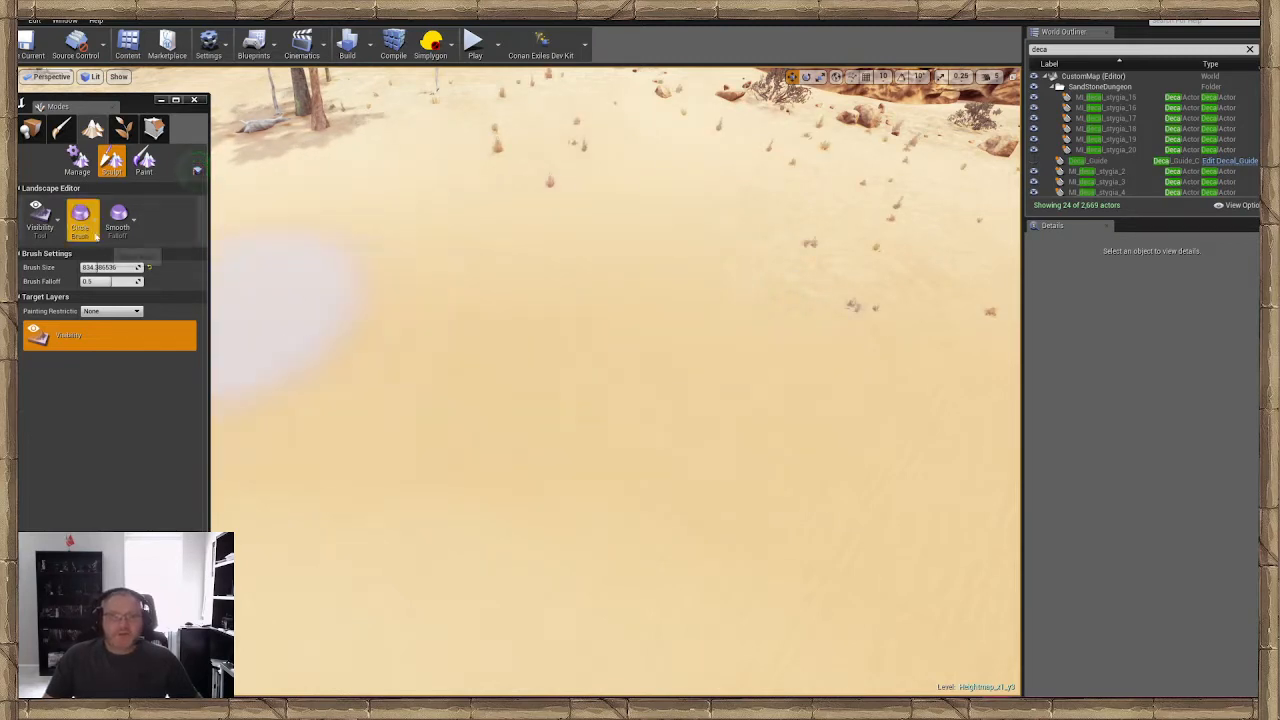
# Hide and restore patches of the same sand slope with further Visibility brush strokes
pyautogui.click(606, 289)
pyautogui.moveTo(754, 446)
pyautogui.keyDown('shift'); pyautogui.mouseDown()
pyautogui.moveTo(743, 368)
pyautogui.moveTo(544, 262)
pyautogui.mouseUp(); pyautogui.keyUp('shift')
pyautogui.moveTo(517, 388)
pyautogui.mouseDown()
pyautogui.moveTo(791, 429)
pyautogui.moveTo(477, 241)
pyautogui.moveTo(808, 234)
pyautogui.moveTo(660, 351)
pyautogui.moveTo(683, 251)
pyautogui.moveTo(643, 208)
pyautogui.moveTo(433, 272)
pyautogui.mouseUp()
pyautogui.moveTo(857, 576)
pyautogui.mouseDown()
pyautogui.moveTo(914, 257)
pyautogui.moveTo(703, 257)
pyautogui.moveTo(449, 180)
pyautogui.moveTo(730, 389)
pyautogui.mouseUp()
pyautogui.moveTo(731, 390)
pyautogui.mouseDown(button='right')
pyautogui.moveTo(800, 310)
pyautogui.moveTo(640, 300)
pyautogui.moveTo(500, 390)
pyautogui.moveTo(440, 360)
pyautogui.moveTo(640, 375)
pyautogui.moveTo(738, 410)
pyautogui.mouseUp(button='right')
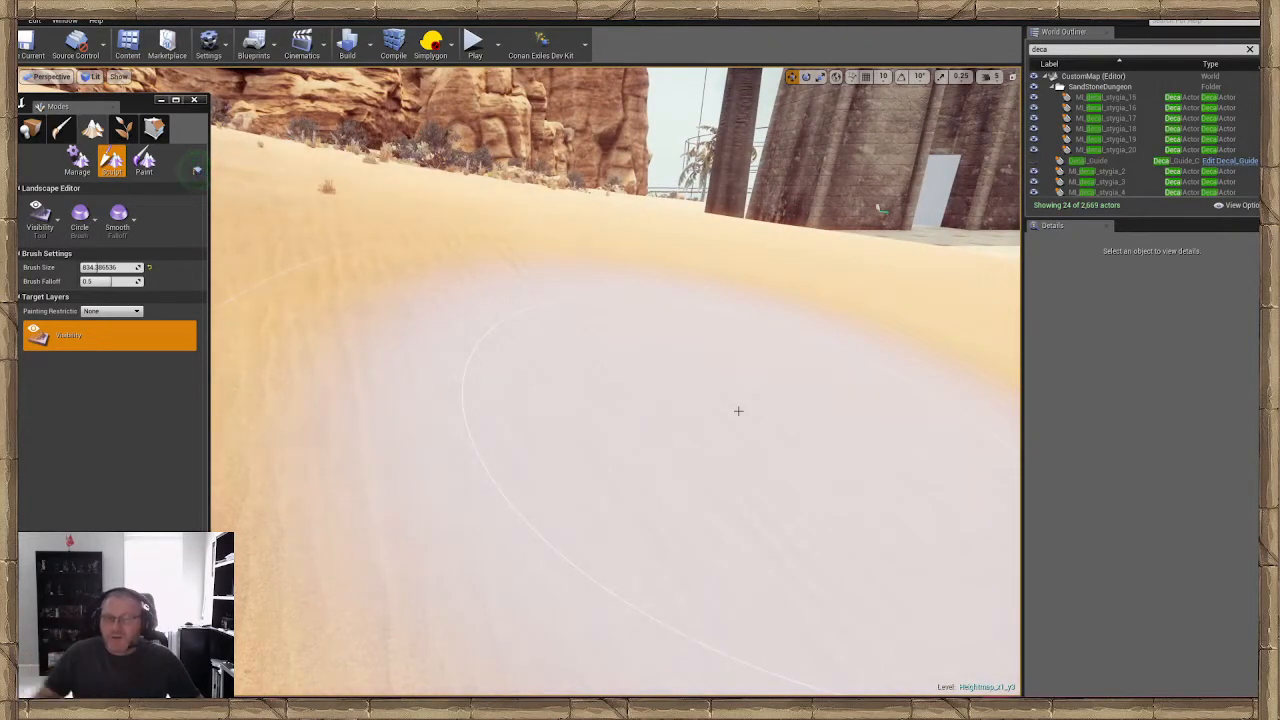
# Switch landscape editing from Visibility to the Sculpt tool and enlarge the brush to about 1632 for the open sand near the cliff
pyautogui.moveTo(693, 386)
pyautogui.mouseDown(button='right')
pyautogui.moveTo(620, 400)
pyautogui.moveTo(692, 387)
pyautogui.moveTo(730, 424)
pyautogui.mouseUp(button='right')
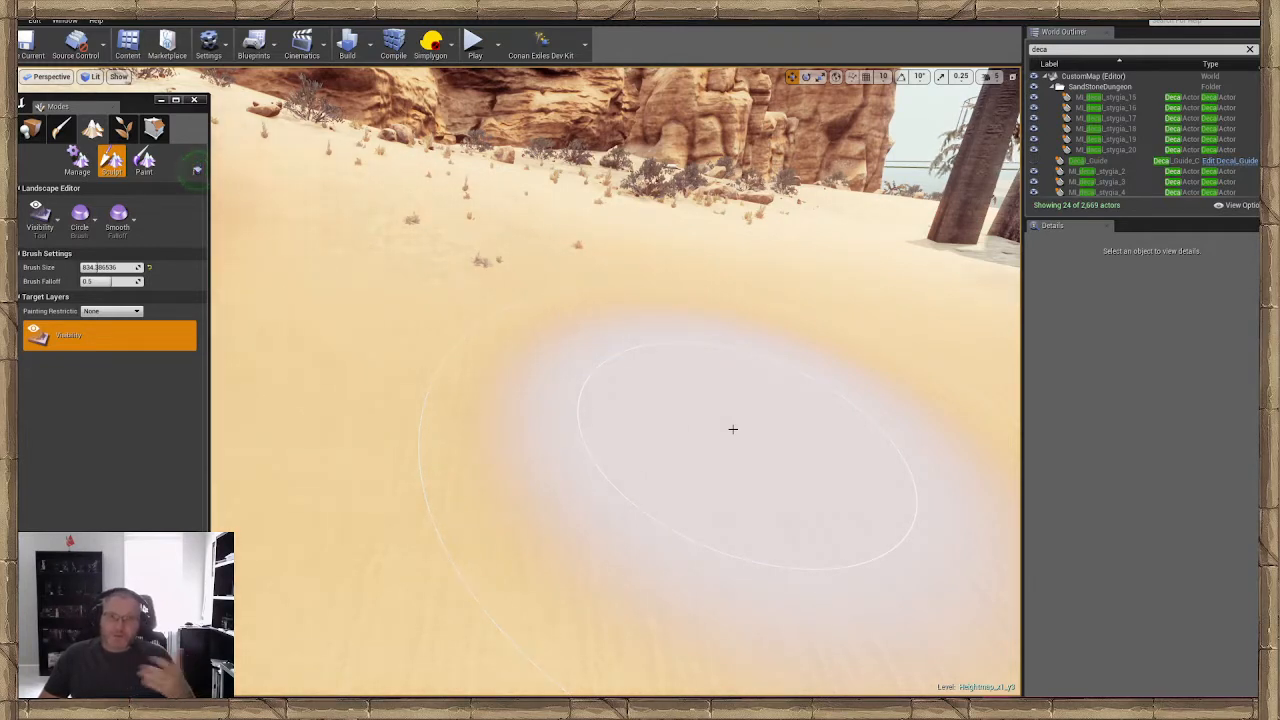
pyautogui.moveTo(503, 534)
pyautogui.mouseDown(button='right')
pyautogui.moveTo(405, 530)
pyautogui.moveTo(230, 480)
pyautogui.moveTo(443, 263)
pyautogui.mouseUp(button='right')
pyautogui.click(37, 213)
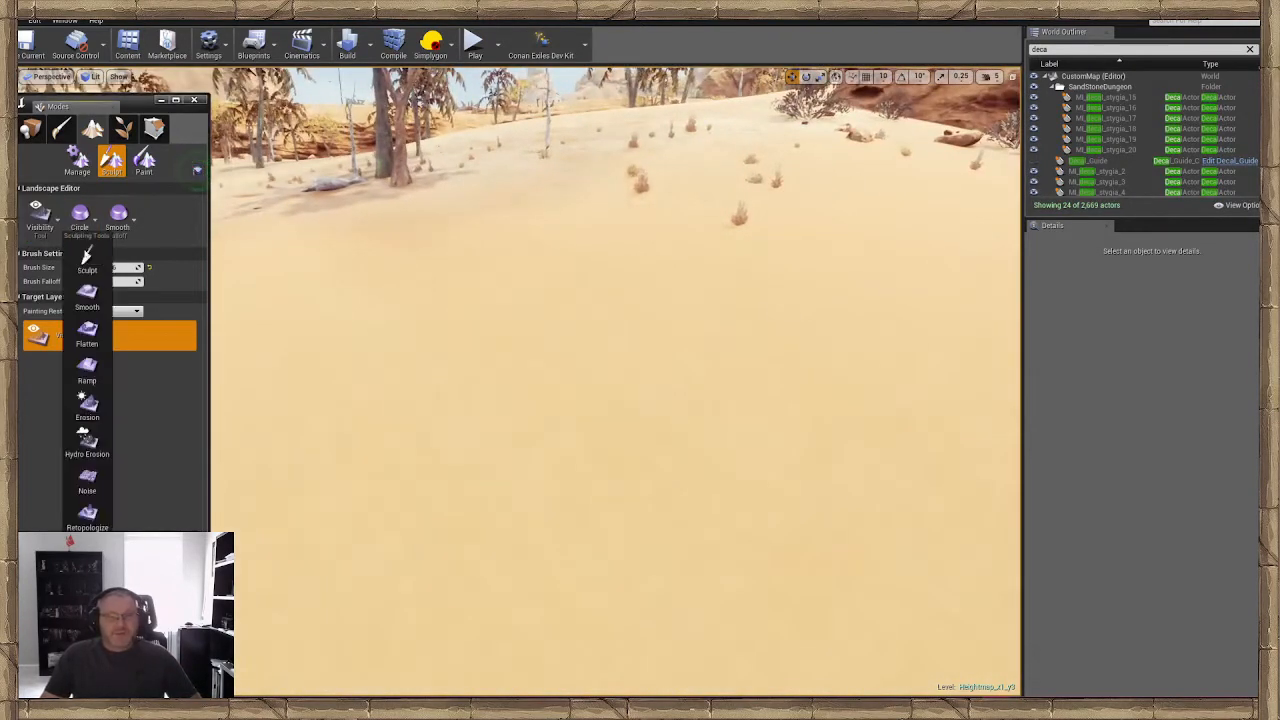
pyautogui.click(89, 250)
pyautogui.moveTo(333, 313); pyautogui.dragTo(589, 378, button='right')
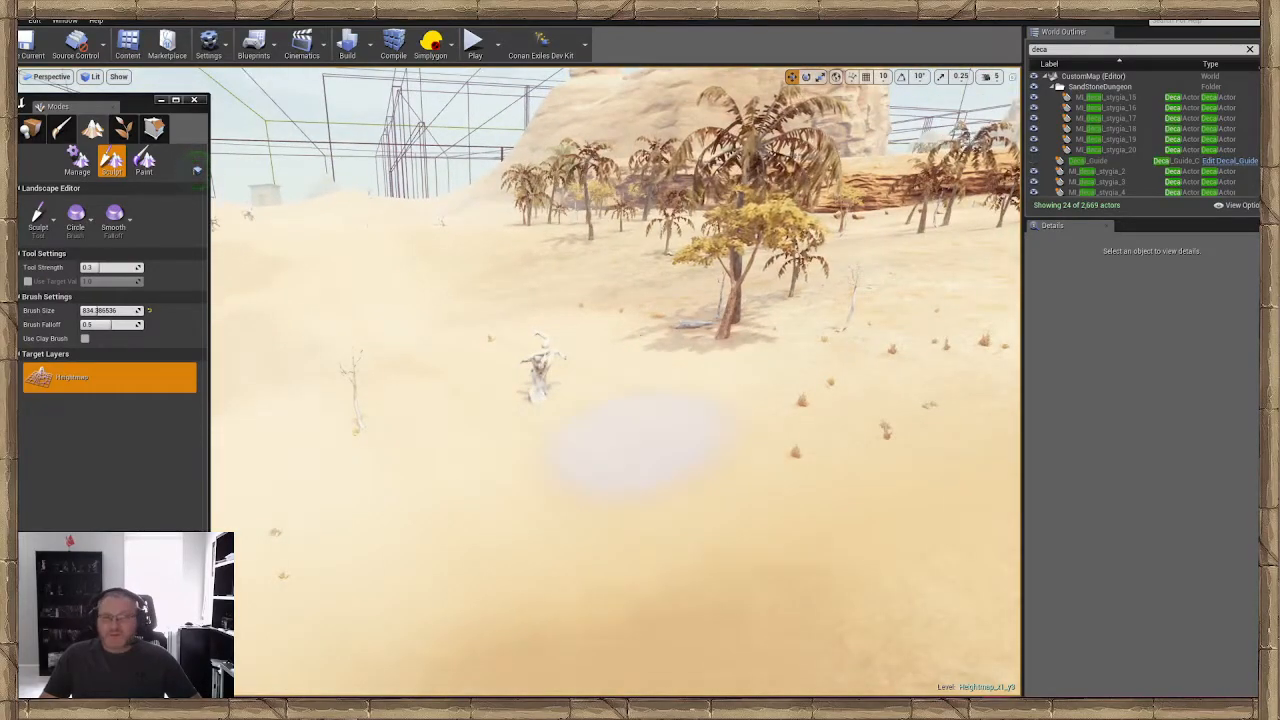
pyautogui.moveTo(634, 443)
pyautogui.mouseDown(button='right')
pyautogui.moveTo(620, 360)
pyautogui.moveTo(638, 372)
pyautogui.moveTo(568, 348)
pyautogui.moveTo(708, 328)
pyautogui.moveTo(700, 282)
pyautogui.moveTo(664, 318)
pyautogui.moveTo(570, 326)
pyautogui.moveTo(580, 386)
pyautogui.moveTo(290, 380)
pyautogui.mouseUp(button='right')
pyautogui.press(']')
pyautogui.press(']')
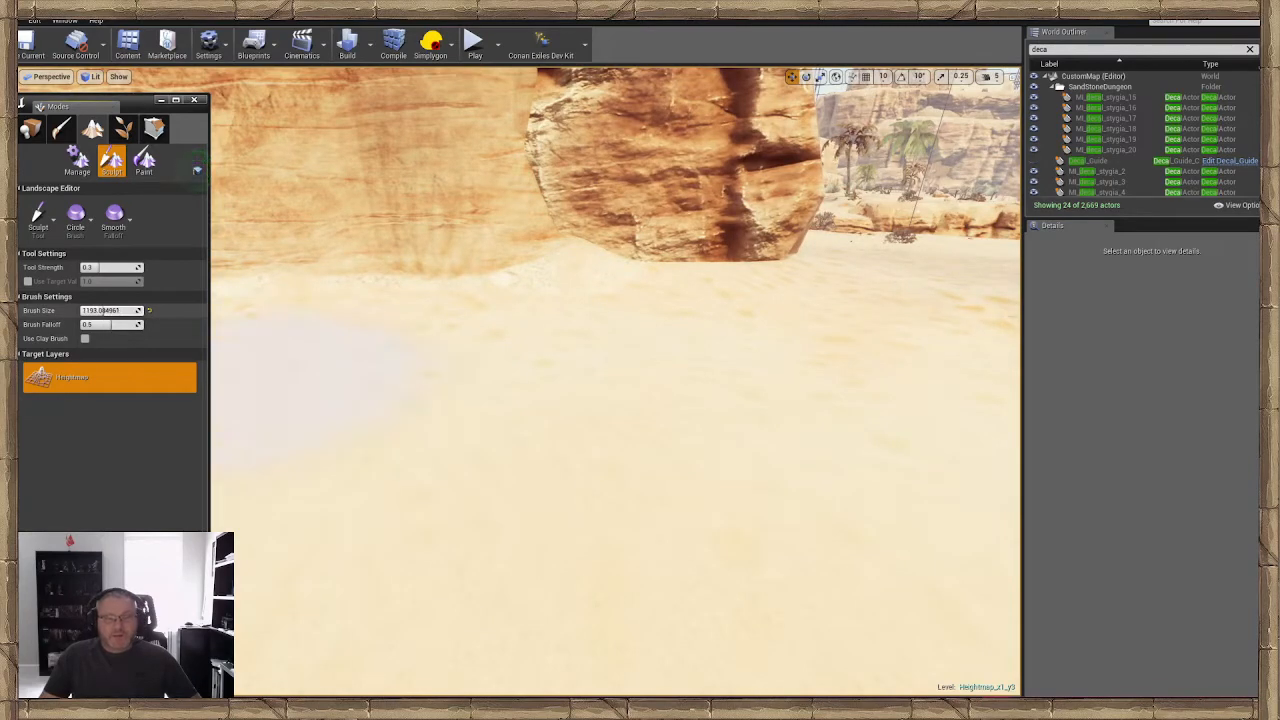
pyautogui.press(']')
pyautogui.press(']')
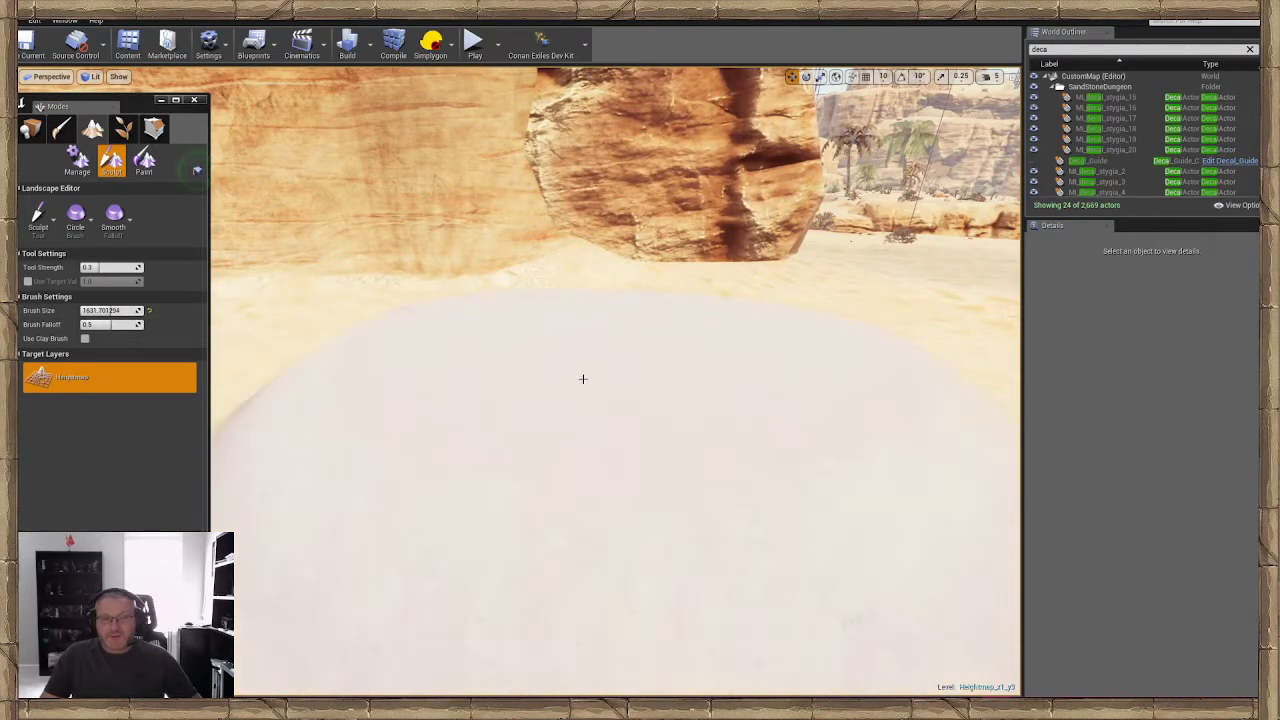
# Raise several mounds in the open sand near the cliff with the Sculpt brush at strength 0.3
pyautogui.click(580, 390)
pyautogui.moveTo(574, 397)
pyautogui.mouseDown(button='right')
pyautogui.moveTo(500, 405)
pyautogui.moveTo(634, 370)
pyautogui.mouseUp(button='right')
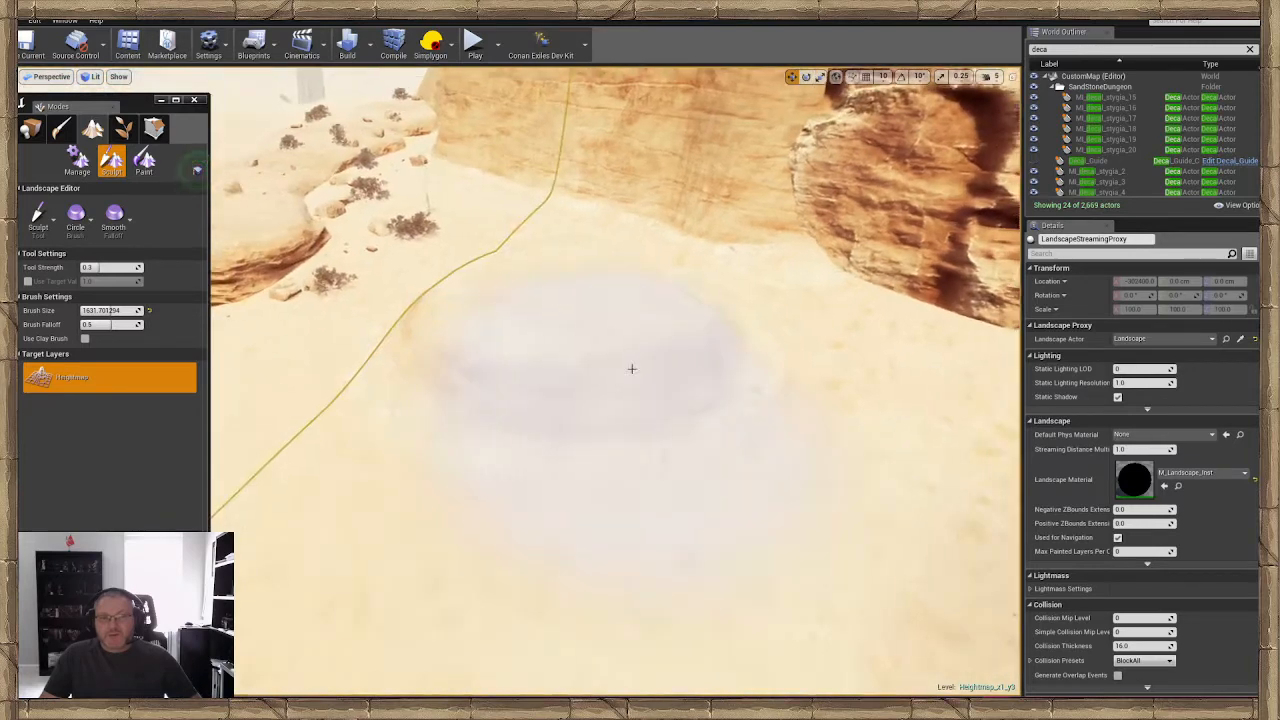
pyautogui.moveTo(634, 370); pyautogui.dragTo(640, 372)
pyautogui.moveTo(640, 372)
pyautogui.mouseDown(button='right')
pyautogui.moveTo(570, 378)
pyautogui.moveTo(737, 323)
pyautogui.mouseUp(button='right')
pyautogui.moveTo(646, 340)
pyautogui.mouseDown(button='right')
pyautogui.moveTo(670, 340)
pyautogui.moveTo(666, 323)
pyautogui.mouseUp(button='right')
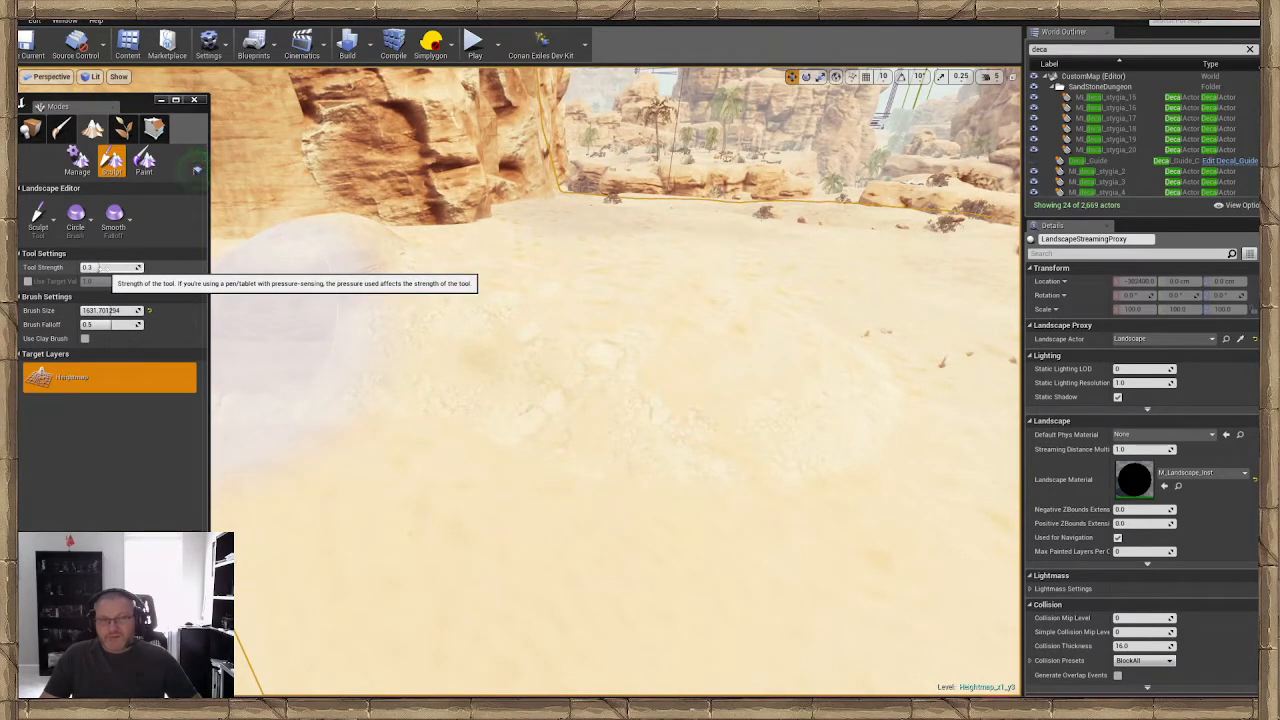
pyautogui.moveTo(571, 429)
pyautogui.mouseDown(button='right')
pyautogui.moveTo(430, 430)
pyautogui.moveTo(430, 520)
pyautogui.moveTo(432, 500)
pyautogui.mouseUp(button='right')
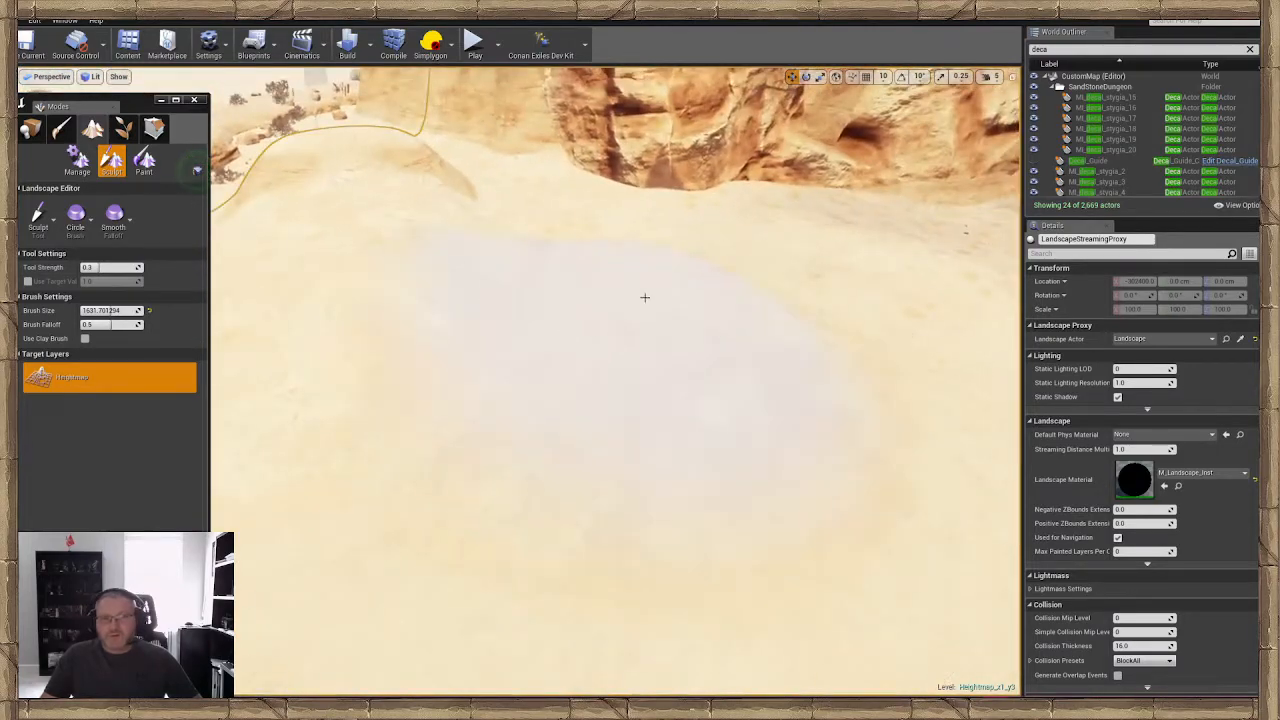
pyautogui.moveTo(550, 322); pyautogui.dragTo(524, 331)
pyautogui.moveTo(524, 331)
pyautogui.mouseDown(button='right')
pyautogui.moveTo(560, 335)
pyautogui.moveTo(575, 420)
pyautogui.mouseUp(button='right')
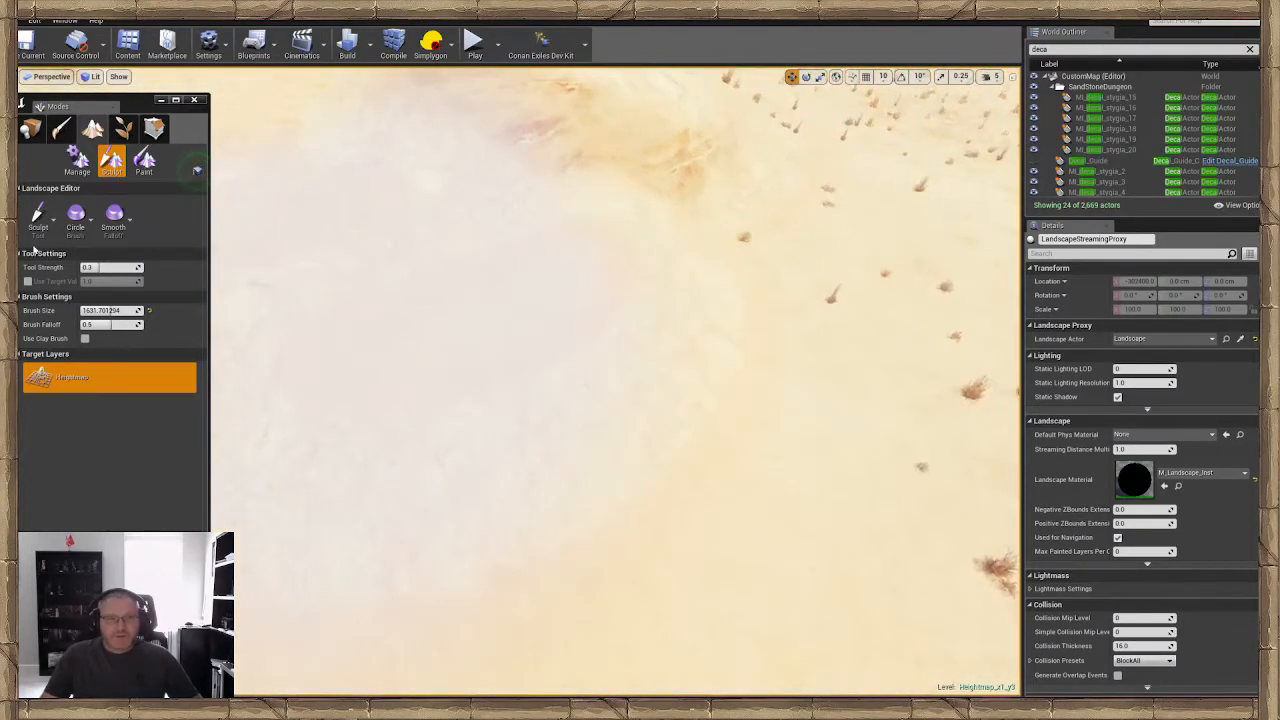
# Switch to the Flatten tool and reduce its brush size to about 682
pyautogui.click(43, 230)
pyautogui.click(83, 330)
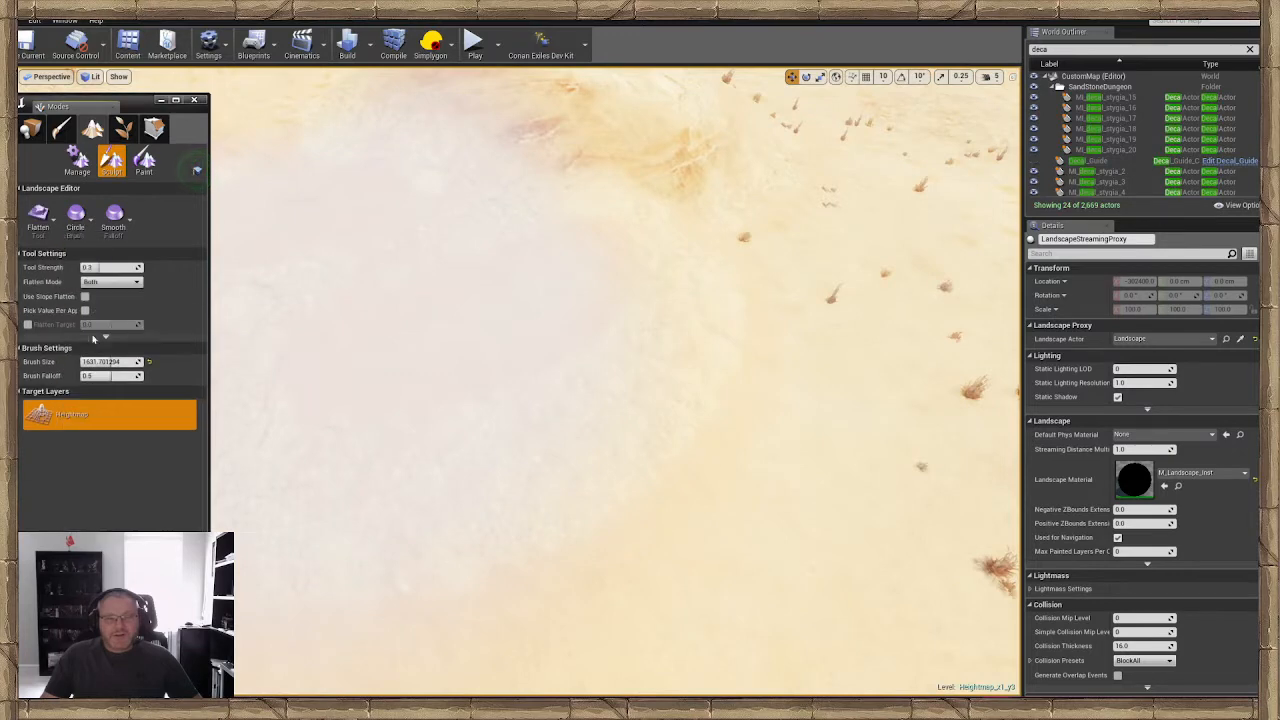
pyautogui.moveTo(118, 362); pyautogui.dragTo(103, 361)
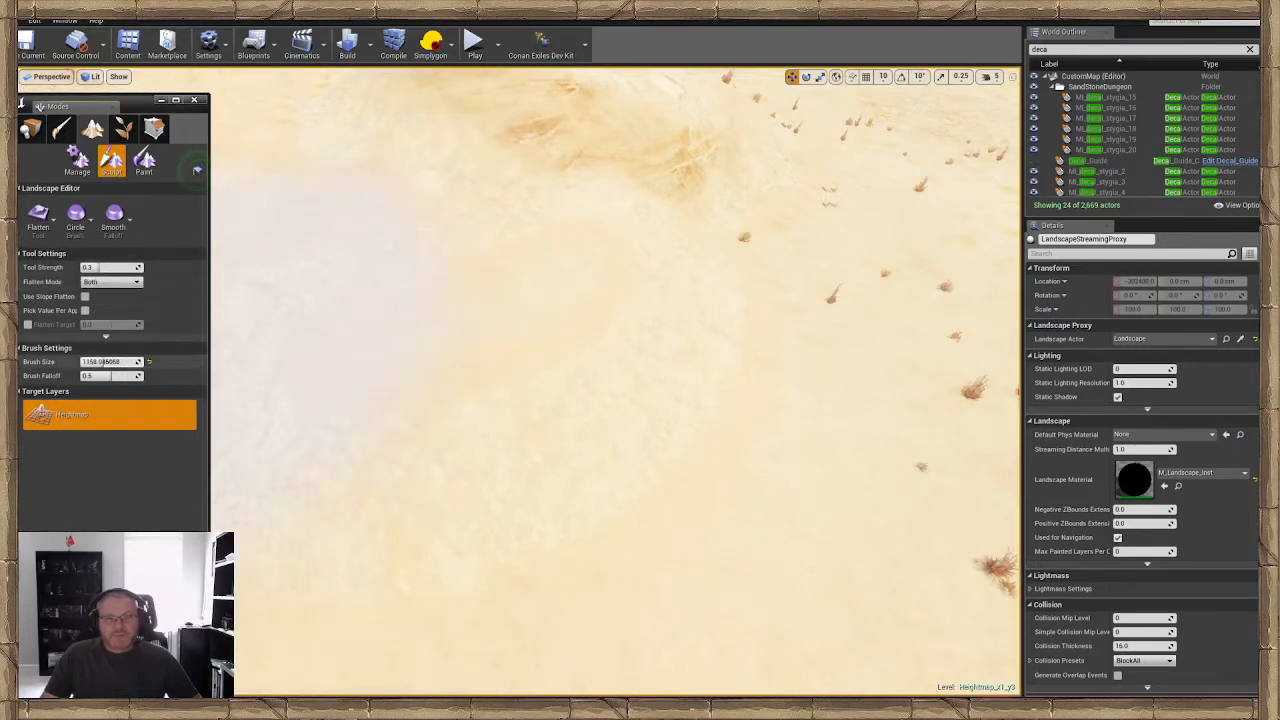
pyautogui.moveTo(657, 415)
pyautogui.mouseDown(button='right')
pyautogui.moveTo(662, 318)
pyautogui.moveTo(743, 346)
pyautogui.mouseUp(button='right')
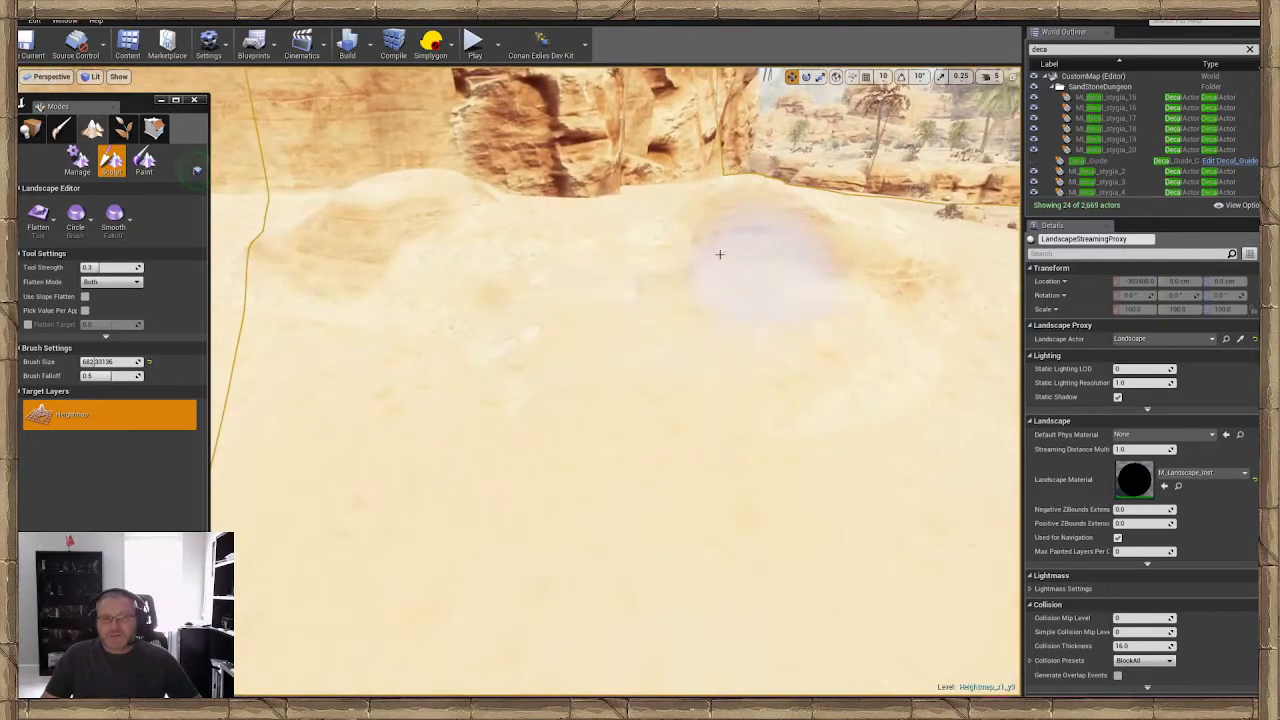
pyautogui.moveTo(634, 371)
pyautogui.mouseDown(button='right')
pyautogui.moveTo(636, 330)
pyautogui.moveTo(628, 380)
pyautogui.moveTo(621, 348)
pyautogui.mouseUp(button='right')
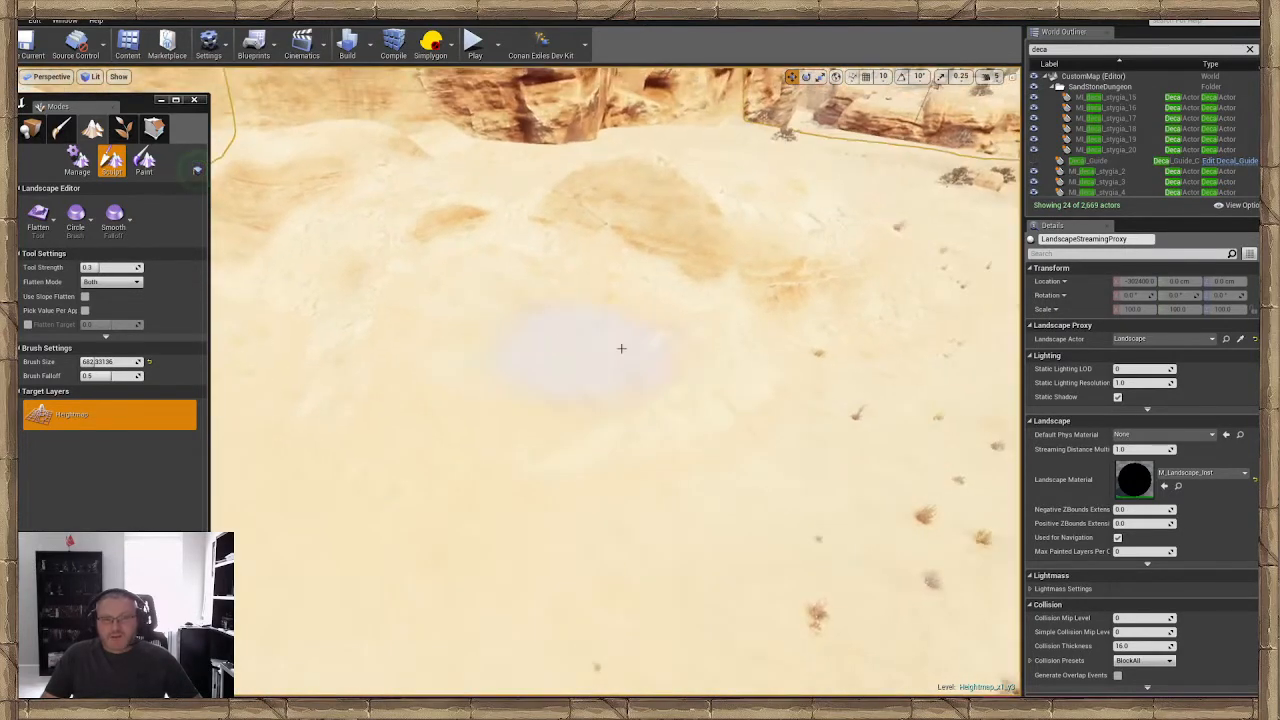
# Flatten the ridge of the raised sand mounds and the grassy sand beside it
pyautogui.moveTo(243, 200)
pyautogui.mouseDown()
pyautogui.moveTo(686, 243)
pyautogui.moveTo(579, 256)
pyautogui.mouseUp()
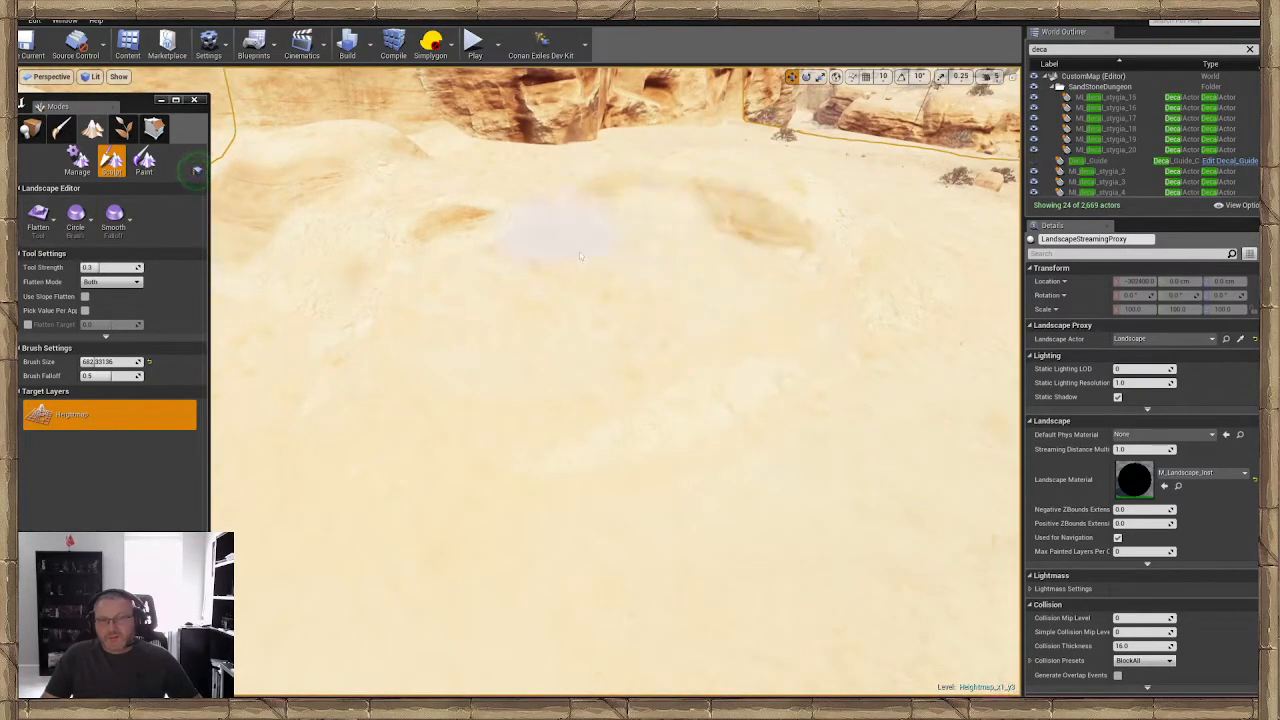
pyautogui.moveTo(704, 266)
pyautogui.mouseDown()
pyautogui.moveTo(677, 220)
pyautogui.moveTo(700, 240)
pyautogui.mouseUp()
pyautogui.moveTo(700, 240)
pyautogui.mouseDown(button='right')
pyautogui.moveTo(690, 185)
pyautogui.moveTo(600, 260)
pyautogui.moveTo(520, 303)
pyautogui.moveTo(547, 349)
pyautogui.mouseUp(button='right')
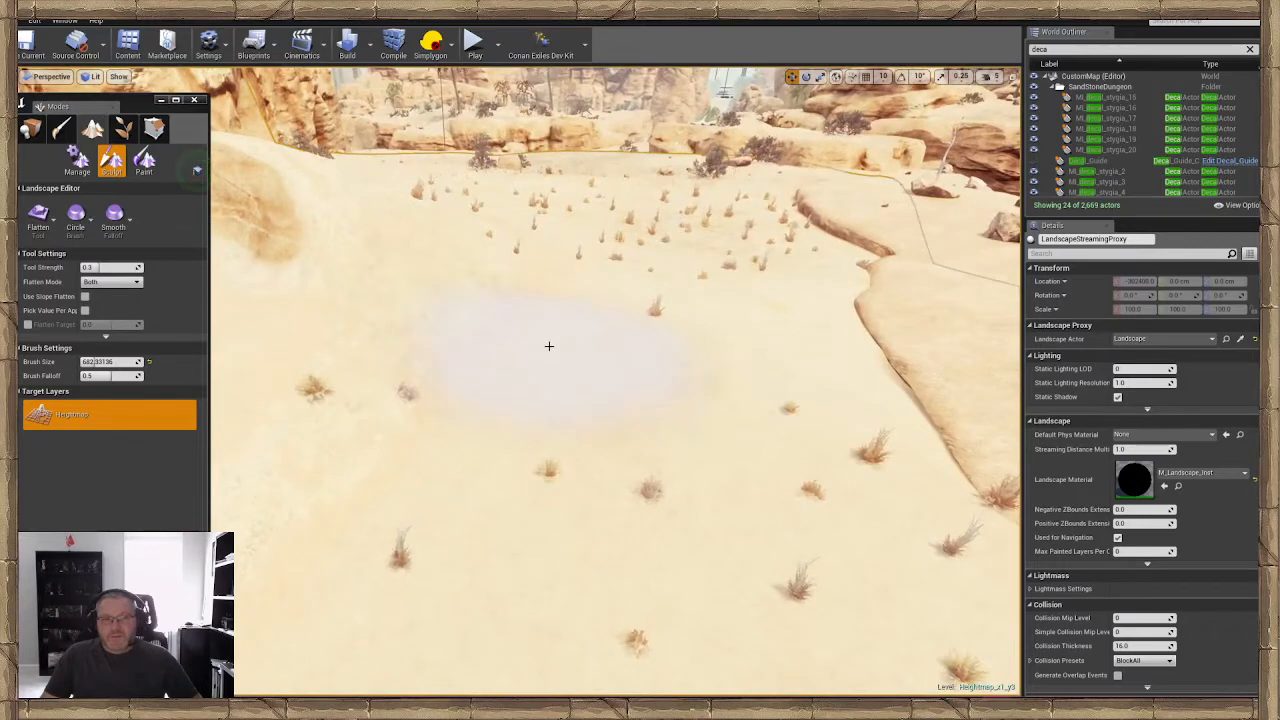
pyautogui.moveTo(554, 329)
pyautogui.mouseDown()
pyautogui.moveTo(457, 340)
pyautogui.moveTo(375, 315)
pyautogui.moveTo(274, 311)
pyautogui.moveTo(360, 308)
pyautogui.mouseUp()
pyautogui.moveTo(605, 536)
pyautogui.mouseDown(button='right')
pyautogui.moveTo(500, 500)
pyautogui.moveTo(505, 535)
pyautogui.mouseUp(button='right')
pyautogui.moveTo(586, 386); pyautogui.dragTo(646, 354, button='right')
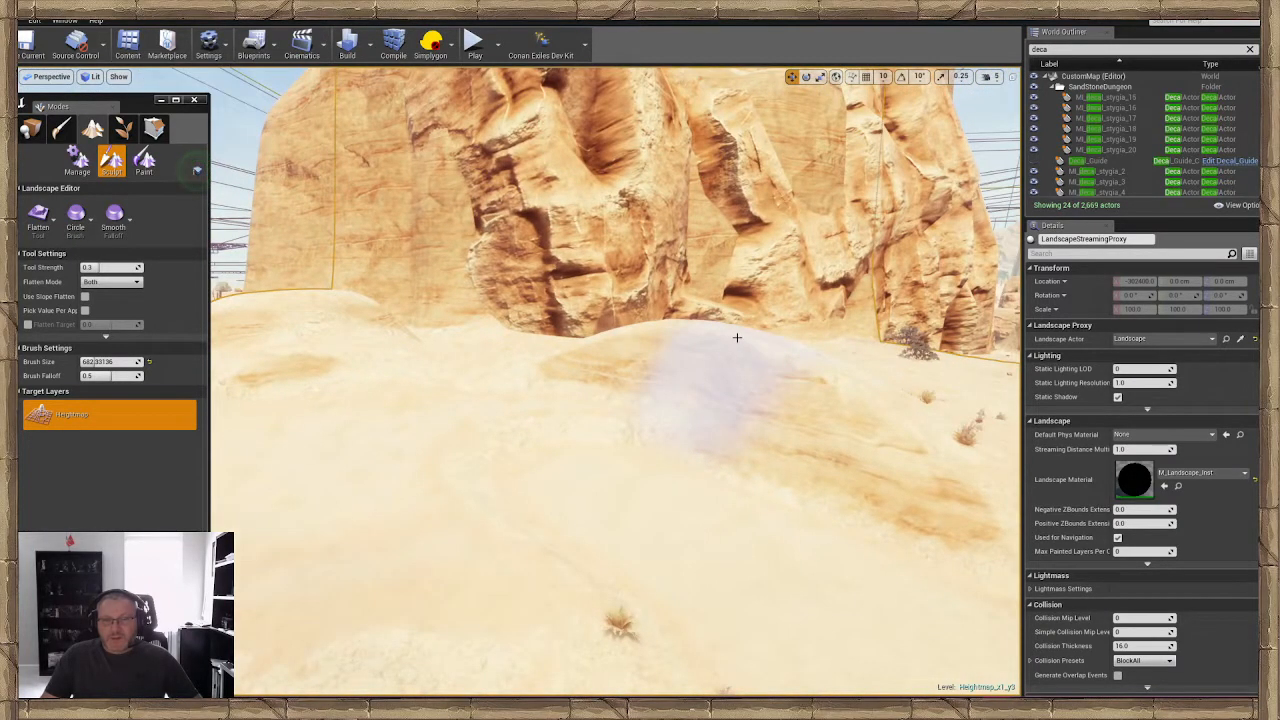
# Flatten from the mound's crest across the neighbouring sand to extend its height into a plateau
pyautogui.moveTo(737, 337)
pyautogui.mouseDown()
pyautogui.moveTo(600, 398)
pyautogui.moveTo(305, 455)
pyautogui.mouseUp()
pyautogui.moveTo(305, 455)
pyautogui.mouseDown(button='right')
pyautogui.moveTo(310, 520)
pyautogui.moveTo(497, 309)
pyautogui.mouseUp(button='right')
pyautogui.moveTo(497, 309)
pyautogui.mouseDown()
pyautogui.moveTo(491, 289)
pyautogui.moveTo(471, 354)
pyautogui.moveTo(651, 366)
pyautogui.mouseUp()
pyautogui.press('w')
pyautogui.moveTo(651, 366); pyautogui.dragTo(623, 346, button='right')
pyautogui.moveTo(623, 346)
pyautogui.mouseDown()
pyautogui.moveTo(502, 233)
pyautogui.moveTo(460, 230)
pyautogui.moveTo(652, 218)
pyautogui.moveTo(395, 118)
pyautogui.moveTo(408, 213)
pyautogui.moveTo(686, 120)
pyautogui.moveTo(471, 143)
pyautogui.moveTo(651, 70)
pyautogui.mouseUp()
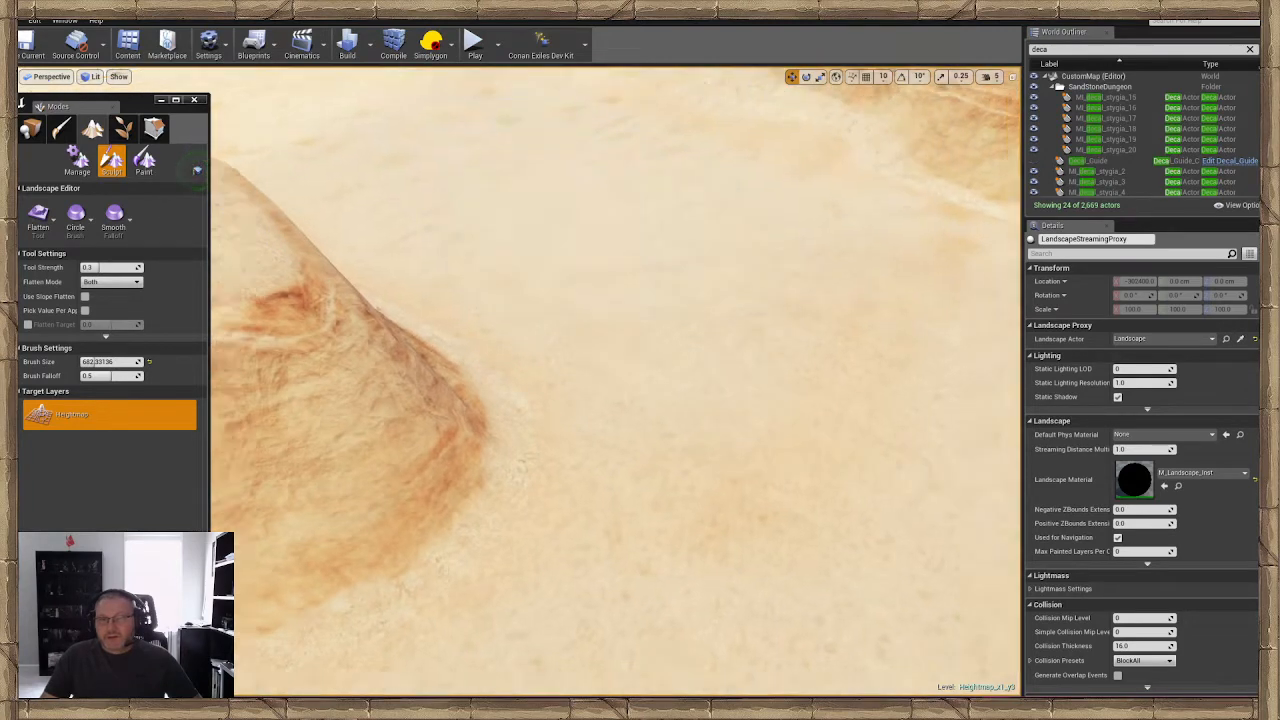
# Flatten the steep edge of the plateau and the sand around its base
pyautogui.press('s')
pyautogui.moveTo(651, 250)
pyautogui.mouseDown(button='right')
pyautogui.moveTo(635, 262)
pyautogui.moveTo(630, 240)
pyautogui.moveTo(614, 271)
pyautogui.mouseUp(button='right')
pyautogui.press('w')
pyautogui.moveTo(614, 271)
pyautogui.mouseDown()
pyautogui.moveTo(607, 292)
pyautogui.moveTo(632, 345)
pyautogui.mouseUp()
pyautogui.moveTo(632, 345)
pyautogui.mouseDown(button='right')
pyautogui.moveTo(628, 315)
pyautogui.moveTo(585, 305)
pyautogui.moveTo(600, 350)
pyautogui.moveTo(623, 280)
pyautogui.mouseUp(button='right')
pyautogui.press('w')
pyautogui.press('s')
pyautogui.moveTo(623, 280)
pyautogui.mouseDown()
pyautogui.moveTo(635, 320)
pyautogui.moveTo(609, 366)
pyautogui.moveTo(509, 437)
pyautogui.mouseUp()
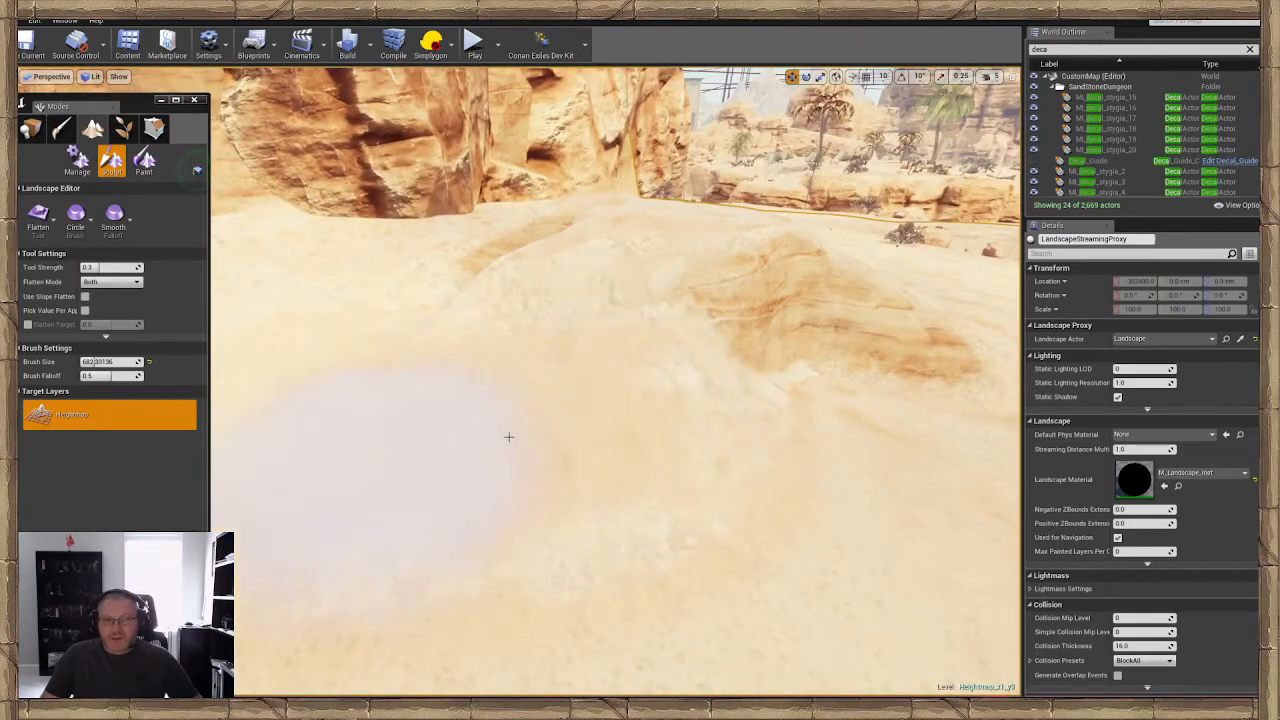
# Level the remaining humps and hollows in front of the cliff with further Flatten strokes
pyautogui.moveTo(509, 437)
pyautogui.mouseDown(button='right')
pyautogui.moveTo(430, 465)
pyautogui.moveTo(445, 490)
pyautogui.mouseUp(button='right')
pyautogui.moveTo(649, 337)
pyautogui.mouseDown()
pyautogui.moveTo(334, 374)
pyautogui.moveTo(516, 448)
pyautogui.mouseUp()
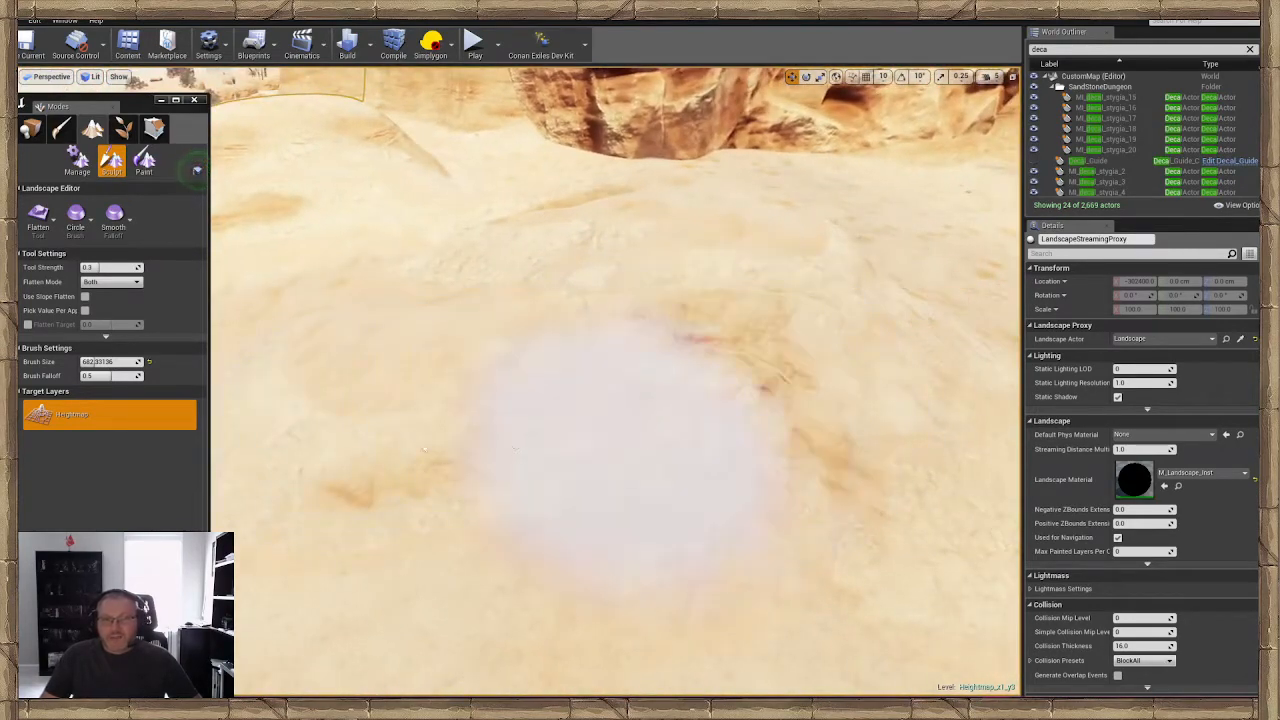
pyautogui.moveTo(625, 452)
pyautogui.mouseDown()
pyautogui.moveTo(586, 335)
pyautogui.moveTo(714, 300)
pyautogui.moveTo(735, 335)
pyautogui.mouseUp()
pyautogui.moveTo(735, 335)
pyautogui.mouseDown(button='right')
pyautogui.moveTo(890, 275)
pyautogui.moveTo(960, 310)
pyautogui.moveTo(985, 300)
pyautogui.mouseUp(button='right')
pyautogui.press('w')
pyautogui.moveTo(491, 291)
pyautogui.mouseDown()
pyautogui.moveTo(440, 352)
pyautogui.moveTo(542, 357)
pyautogui.mouseUp()
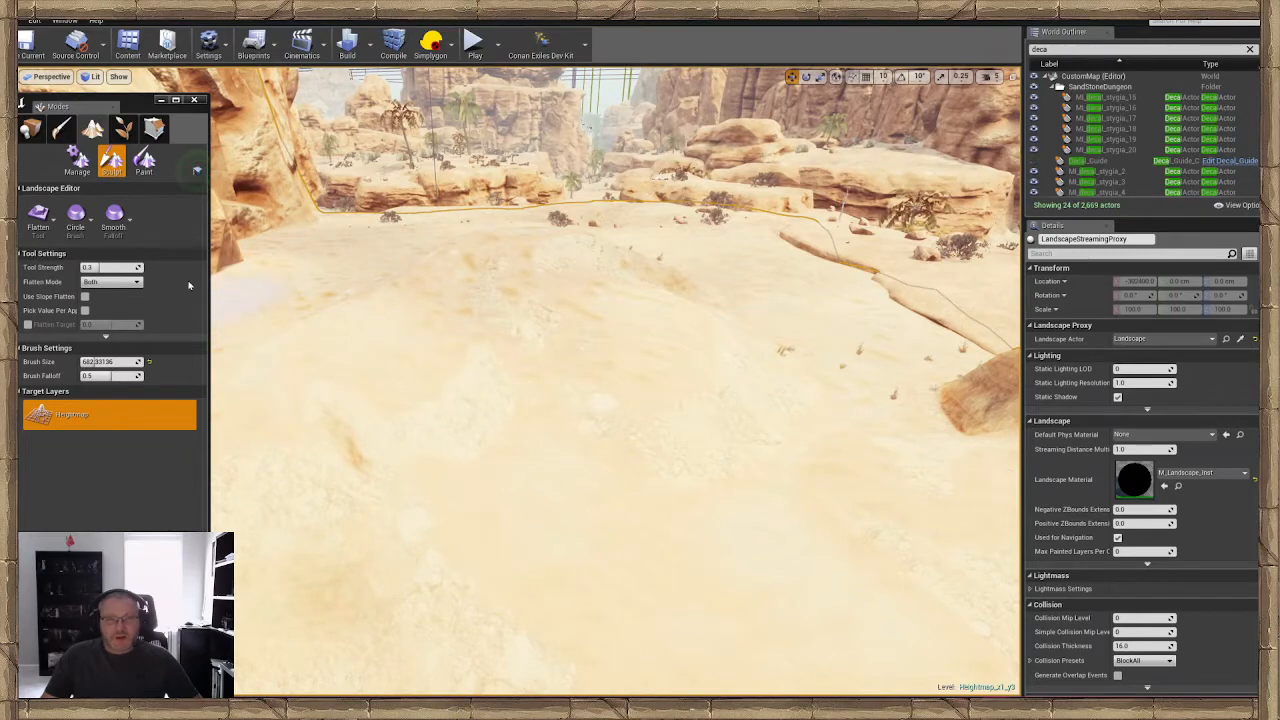
# Build a landscape ramp between two points on the leveled sand, with the point nearer the cliff raised
pyautogui.click(46, 220)
pyautogui.click(85, 377)
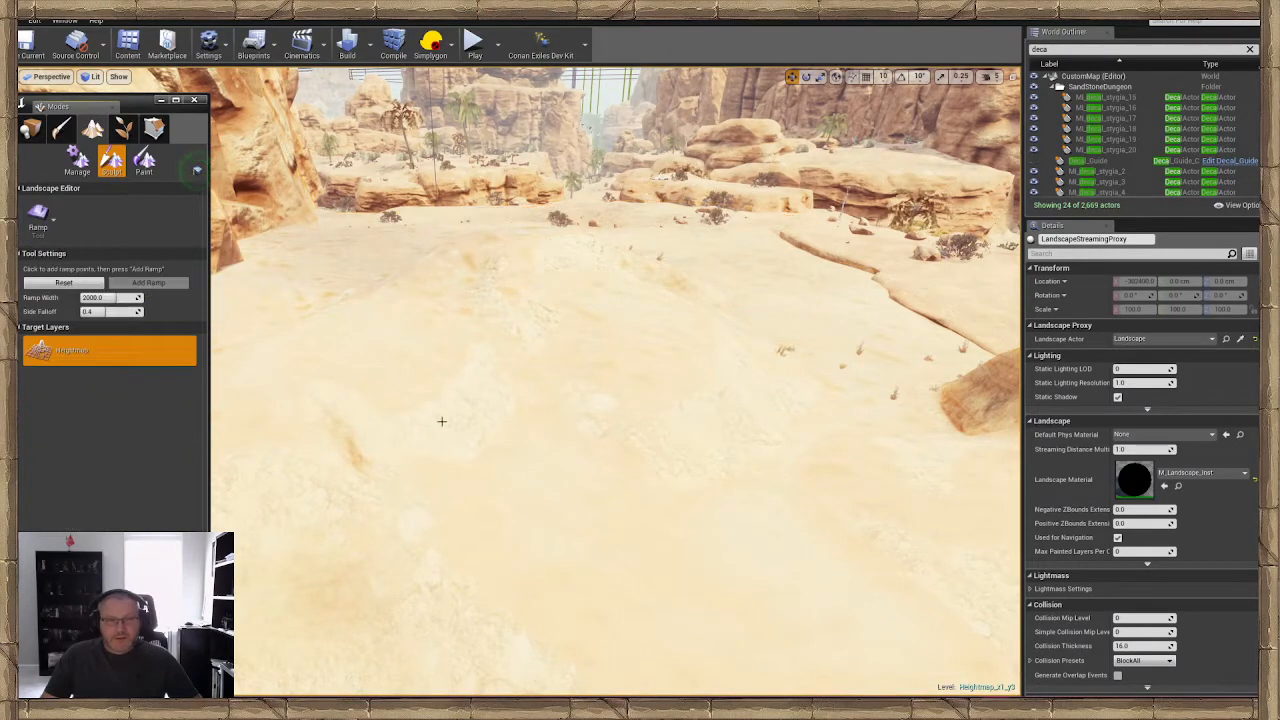
pyautogui.moveTo(440, 422); pyautogui.dragTo(400, 450, button='right')
pyautogui.click(668, 342)
pyautogui.moveTo(668, 342); pyautogui.dragTo(555, 330, button='right')
pyautogui.click(464, 292)
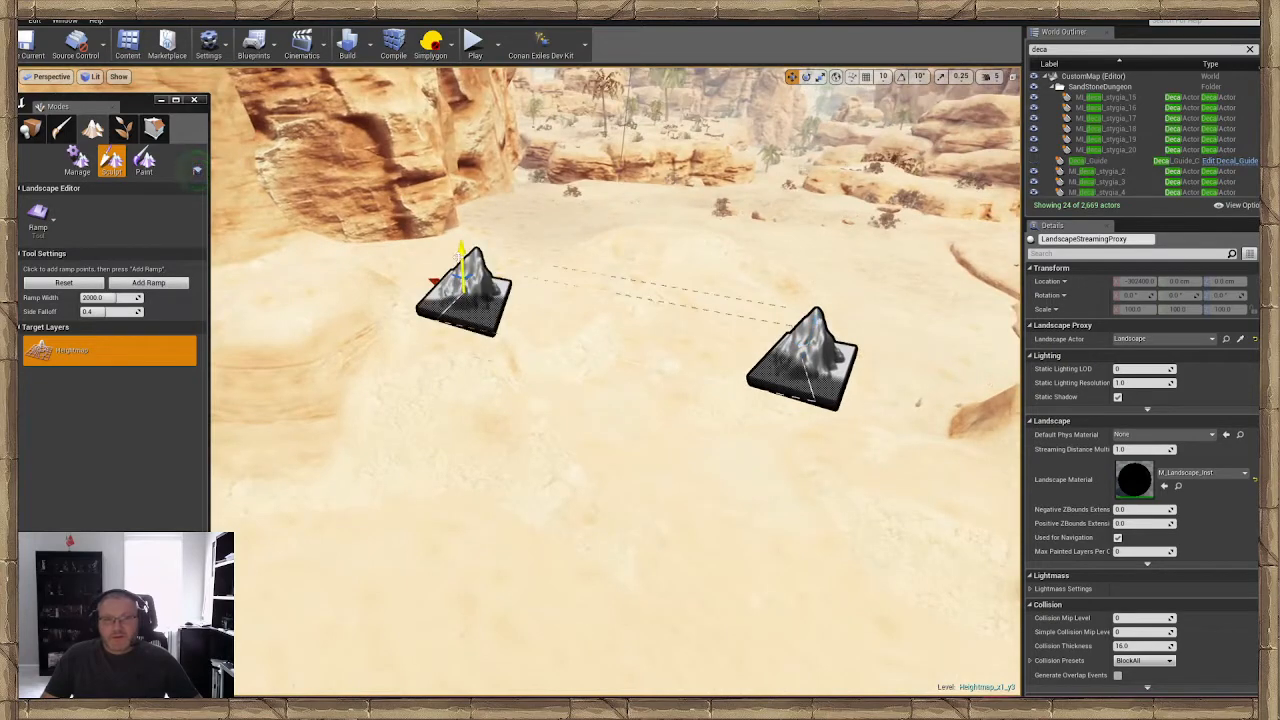
pyautogui.moveTo(456, 256); pyautogui.dragTo(463, 178)
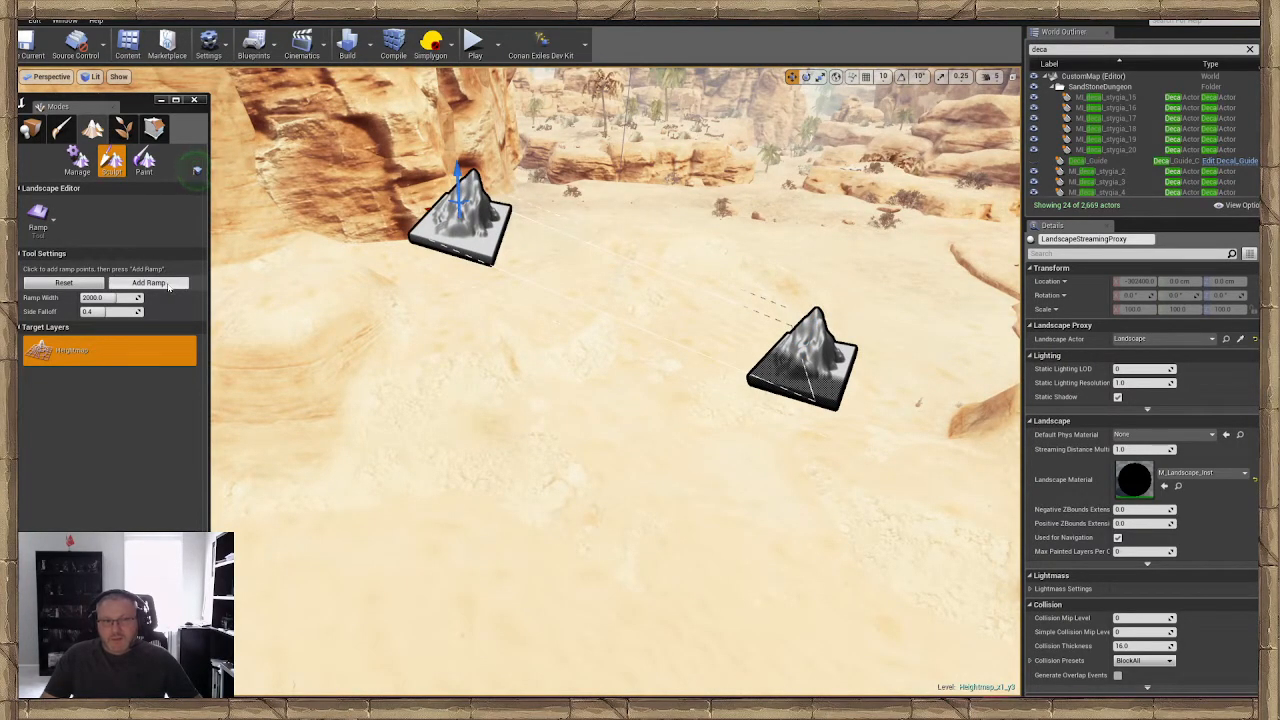
pyautogui.click(170, 287)
pyautogui.moveTo(828, 496)
pyautogui.mouseDown(button='right')
pyautogui.moveTo(770, 492)
pyautogui.moveTo(840, 496)
pyautogui.mouseUp(button='right')
pyautogui.moveTo(640, 400)
pyautogui.mouseDown(button='right')
pyautogui.moveTo(615, 398)
pyautogui.moveTo(735, 392)
pyautogui.moveTo(610, 415)
pyautogui.moveTo(568, 408)
pyautogui.mouseUp(button='right')
# Raise the sand along the side of the new ramp with the Sculpt tool
pyautogui.click(40, 214)
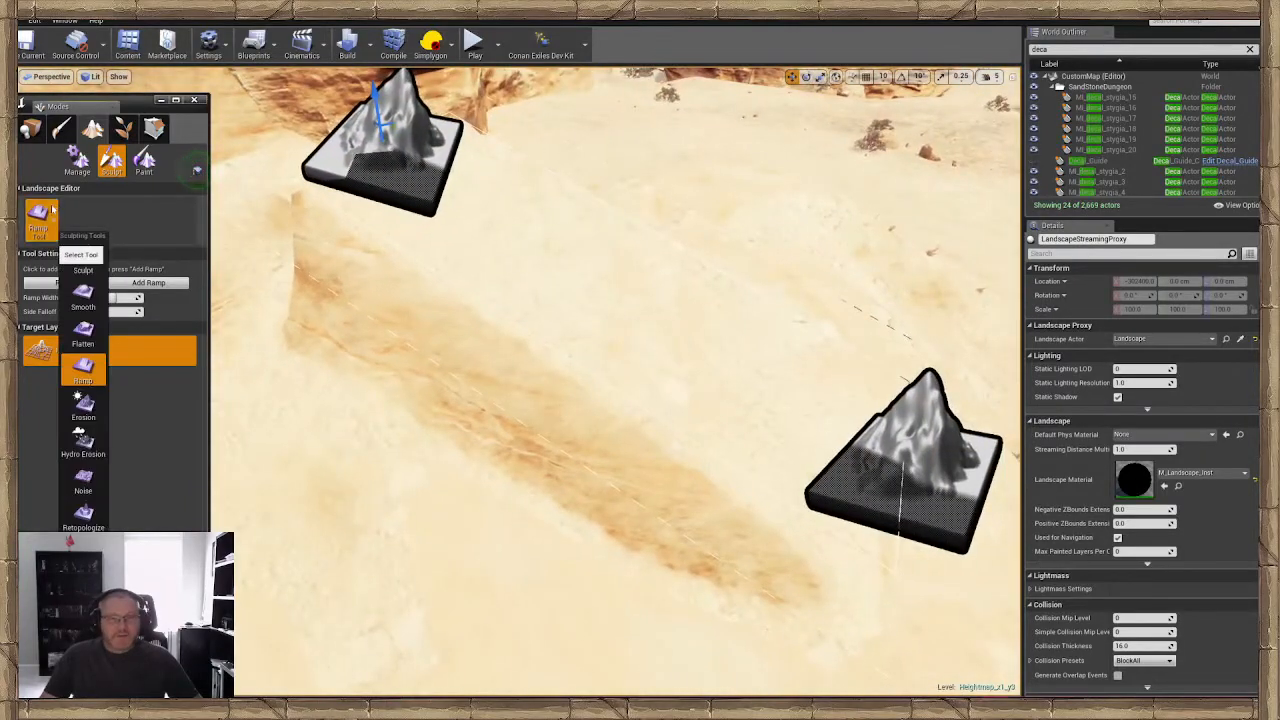
pyautogui.click(80, 251)
pyautogui.moveTo(700, 400)
pyautogui.mouseDown(button='right')
pyautogui.moveTo(690, 380)
pyautogui.moveTo(750, 320)
pyautogui.mouseUp(button='right')
pyautogui.moveTo(480, 385); pyautogui.dragTo(691, 380)
pyautogui.moveTo(594, 471)
pyautogui.mouseDown(button='right')
pyautogui.moveTo(550, 455)
pyautogui.moveTo(440, 470)
pyautogui.mouseUp(button='right')
pyautogui.moveTo(635, 300)
pyautogui.mouseDown()
pyautogui.moveTo(603, 271)
pyautogui.moveTo(625, 260)
pyautogui.moveTo(610, 310)
pyautogui.mouseUp()
pyautogui.moveTo(520, 443)
pyautogui.mouseDown(button='right')
pyautogui.moveTo(620, 430)
pyautogui.moveTo(570, 415)
pyautogui.mouseUp(button='right')
pyautogui.moveTo(654, 449)
pyautogui.mouseDown()
pyautogui.moveTo(474, 349)
pyautogui.moveTo(506, 440)
pyautogui.mouseUp()
pyautogui.moveTo(506, 440); pyautogui.dragTo(508, 445, button='right')
# Flatten the sculpted ramp with the Flatten tool at a brush size of about 1369
pyautogui.click(50, 226)
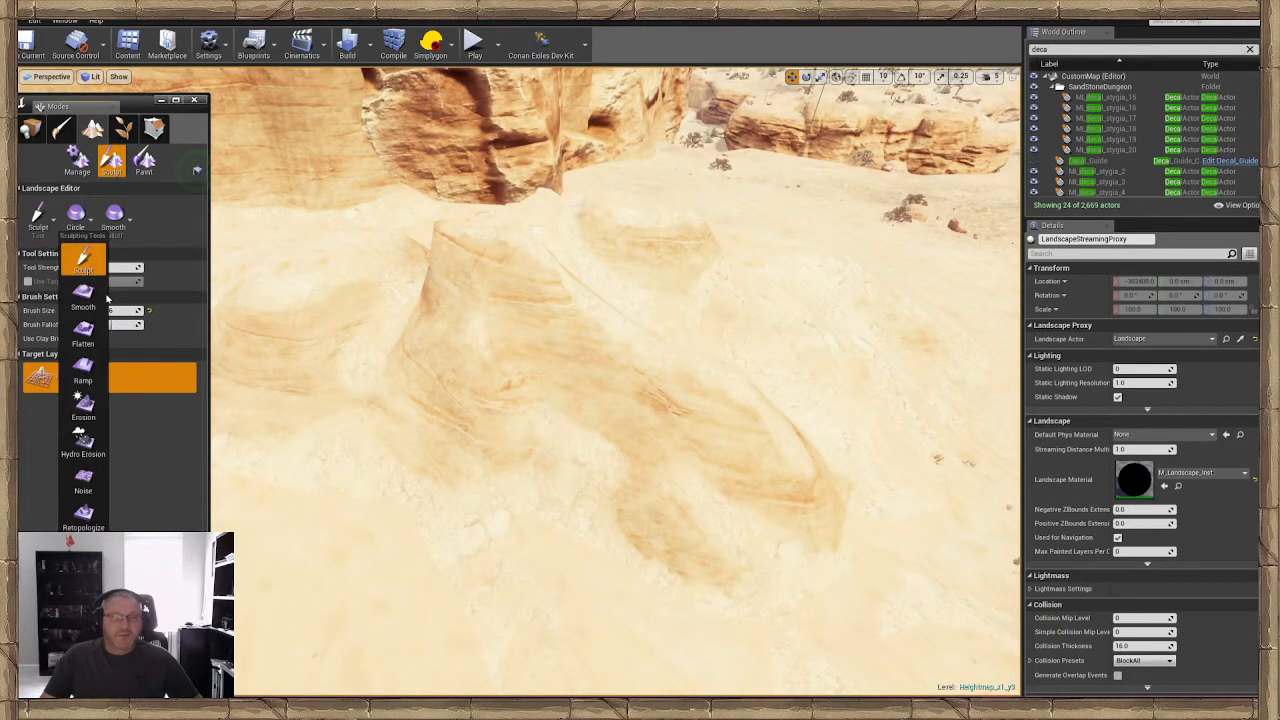
pyautogui.click(88, 330)
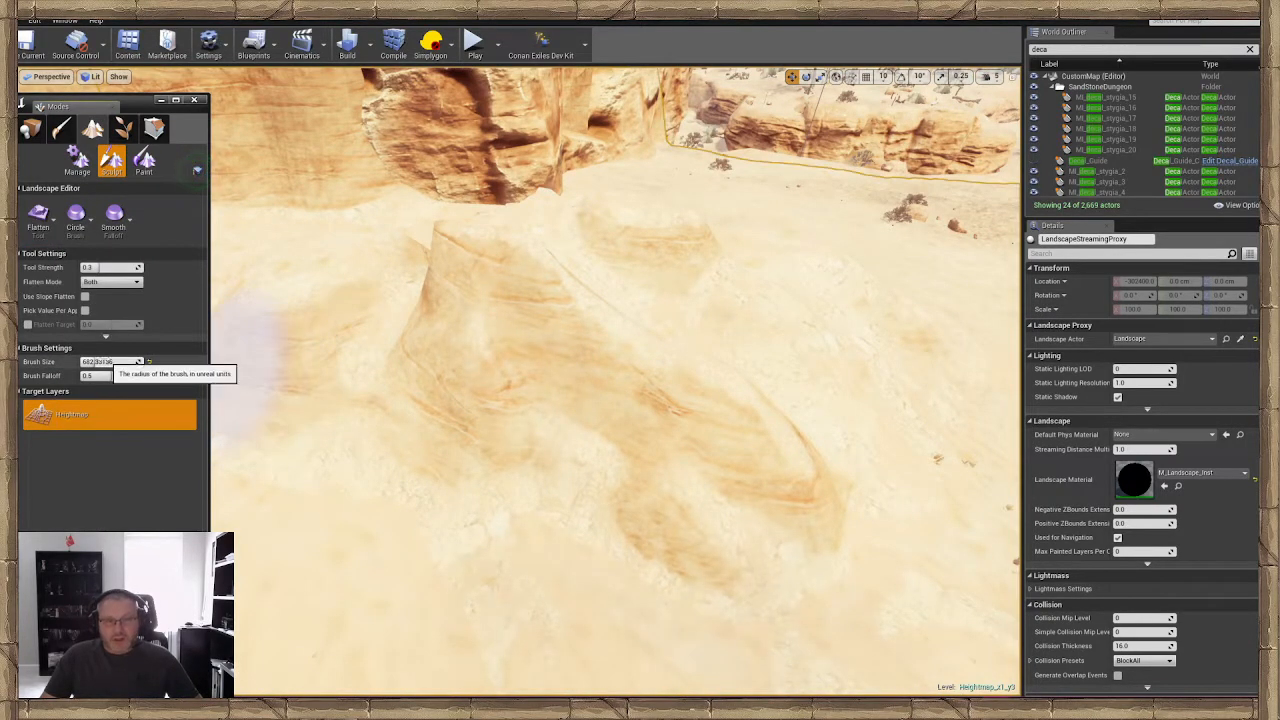
pyautogui.moveTo(100, 361); pyautogui.dragTo(125, 361)
pyautogui.moveTo(655, 440)
pyautogui.mouseDown()
pyautogui.moveTo(601, 382)
pyautogui.moveTo(520, 385)
pyautogui.mouseUp()
pyautogui.moveTo(520, 385)
pyautogui.mouseDown(button='right')
pyautogui.moveTo(540, 405)
pyautogui.moveTo(640, 430)
pyautogui.moveTo(580, 415)
pyautogui.moveTo(614, 440)
pyautogui.moveTo(671, 383)
pyautogui.mouseUp(button='right')
pyautogui.moveTo(481, 302)
pyautogui.mouseDown()
pyautogui.moveTo(417, 229)
pyautogui.moveTo(440, 337)
pyautogui.mouseUp()
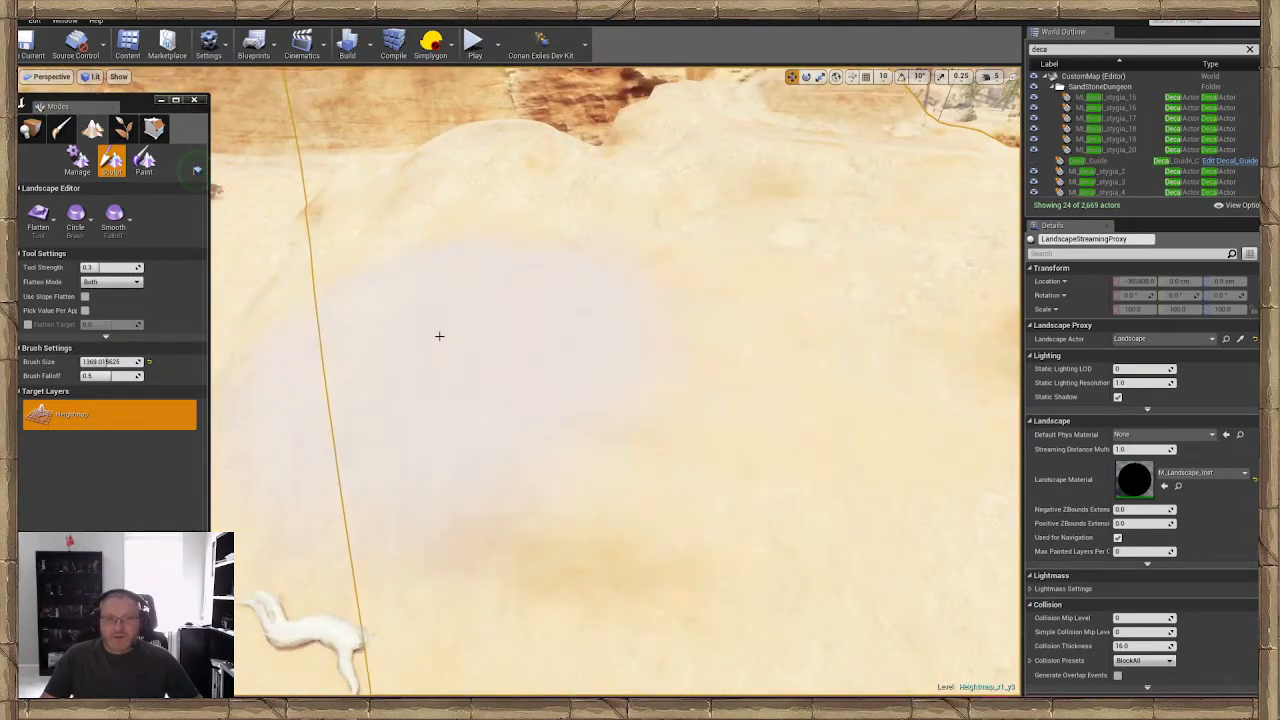
# Flatten the leftover peaks and slopes around the former ramp from several sides
pyautogui.moveTo(440, 337)
pyautogui.mouseDown(button='right')
pyautogui.moveTo(580, 350)
pyautogui.moveTo(540, 400)
pyautogui.moveTo(491, 340)
pyautogui.mouseUp(button='right')
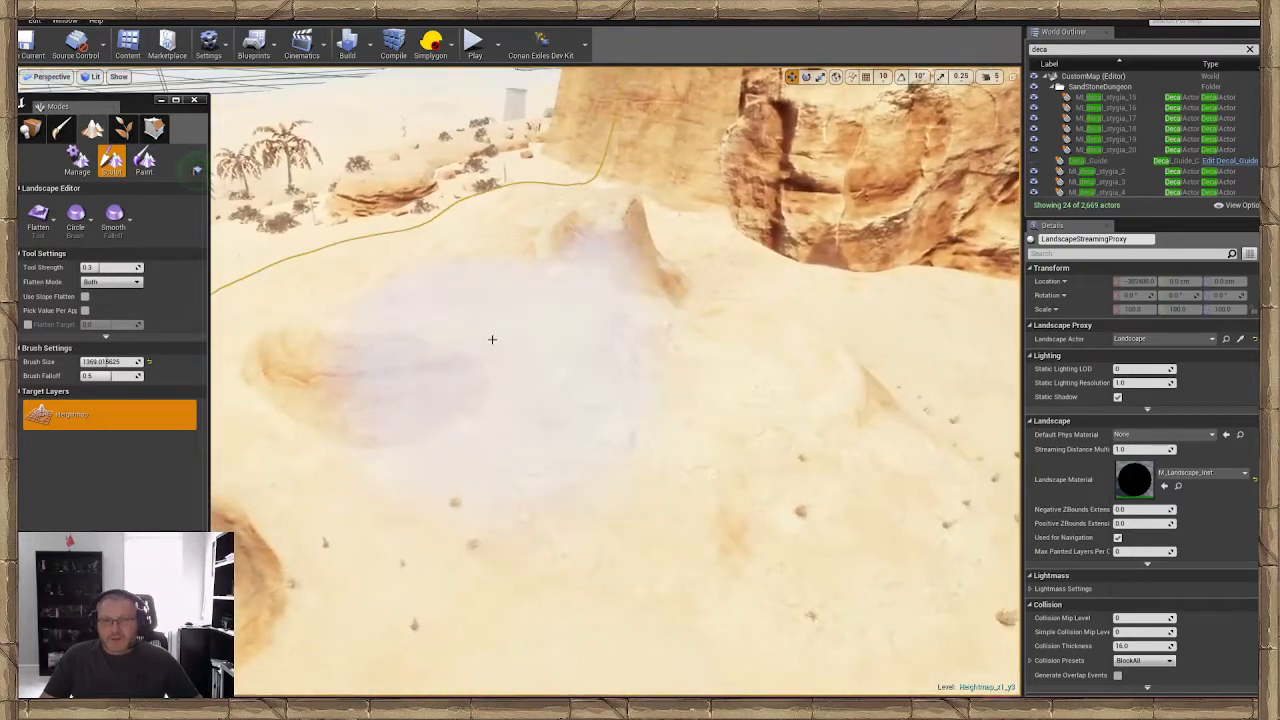
pyautogui.moveTo(491, 340)
pyautogui.mouseDown()
pyautogui.moveTo(654, 286)
pyautogui.moveTo(740, 420)
pyautogui.mouseUp()
pyautogui.moveTo(740, 420); pyautogui.dragTo(750, 425, button='right')
pyautogui.moveTo(676, 243)
pyautogui.mouseDown(button='right')
pyautogui.moveTo(510, 245)
pyautogui.moveTo(478, 266)
pyautogui.mouseUp(button='right')
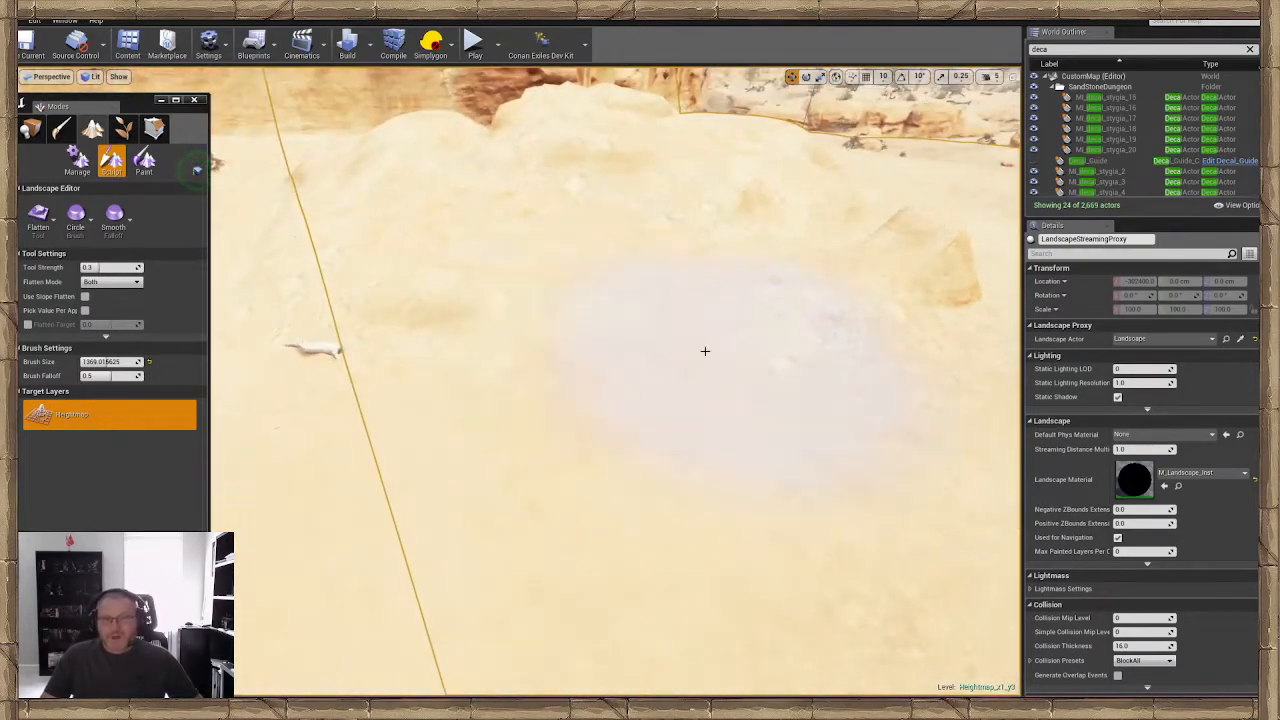
pyautogui.moveTo(705, 351); pyautogui.dragTo(451, 317, button='right')
pyautogui.moveTo(630, 202)
pyautogui.mouseDown(button='right')
pyautogui.moveTo(620, 250)
pyautogui.moveTo(643, 343)
pyautogui.moveTo(538, 527)
pyautogui.moveTo(565, 480)
pyautogui.moveTo(540, 430)
pyautogui.moveTo(617, 367)
pyautogui.moveTo(700, 350)
pyautogui.moveTo(303, 297)
pyautogui.mouseUp(button='right')
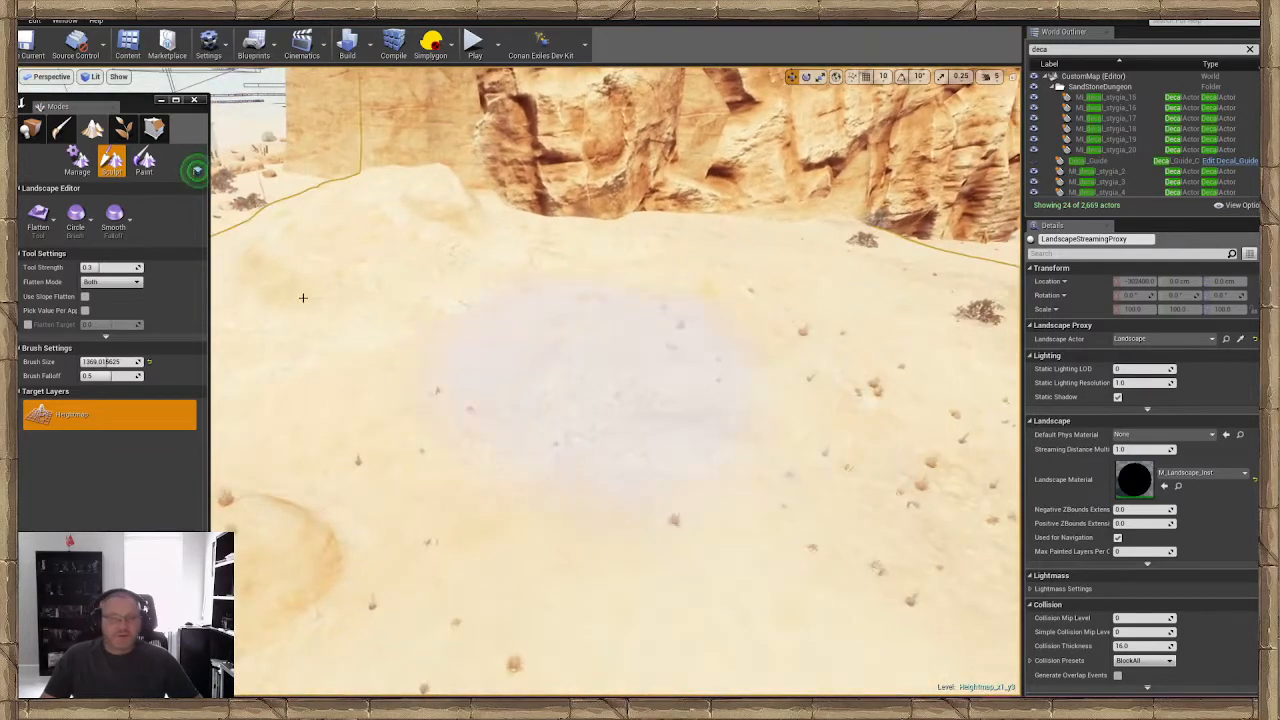
# Smooth the uneven sand and the mound's rough edges with the Smooth tool at strength 0.3
pyautogui.click(37, 214)
pyautogui.click(83, 262)
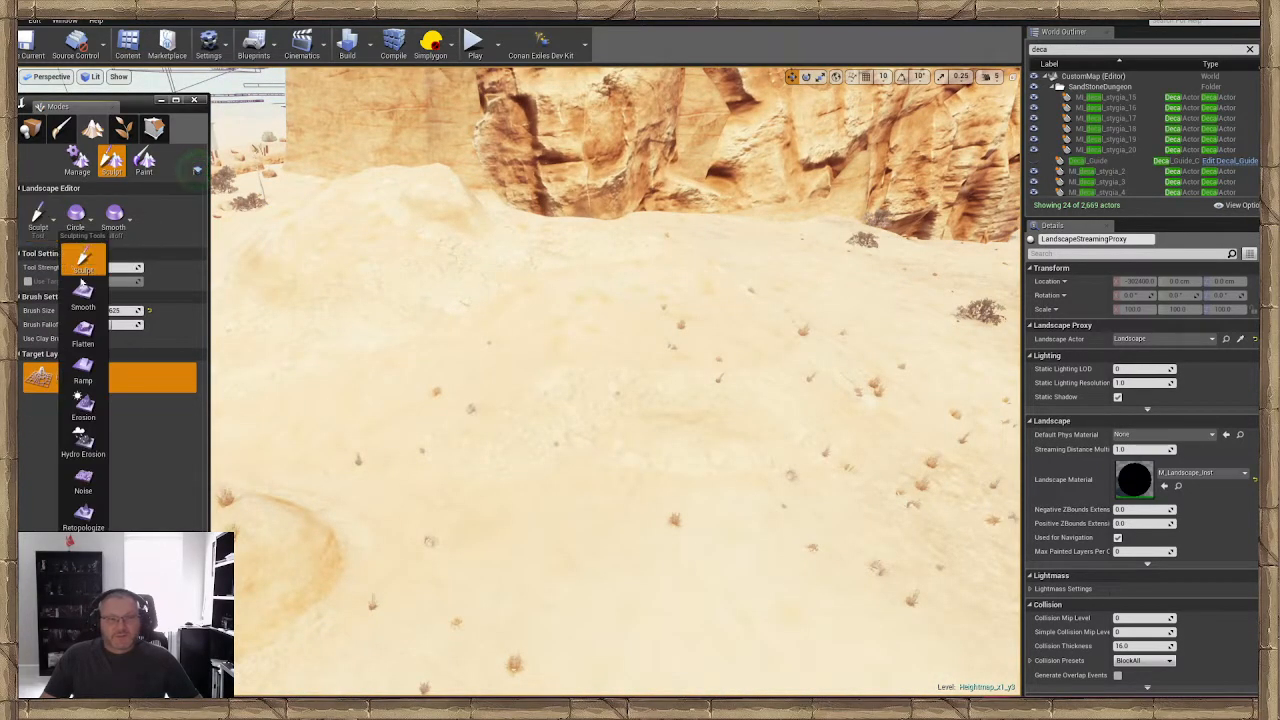
pyautogui.click(84, 295)
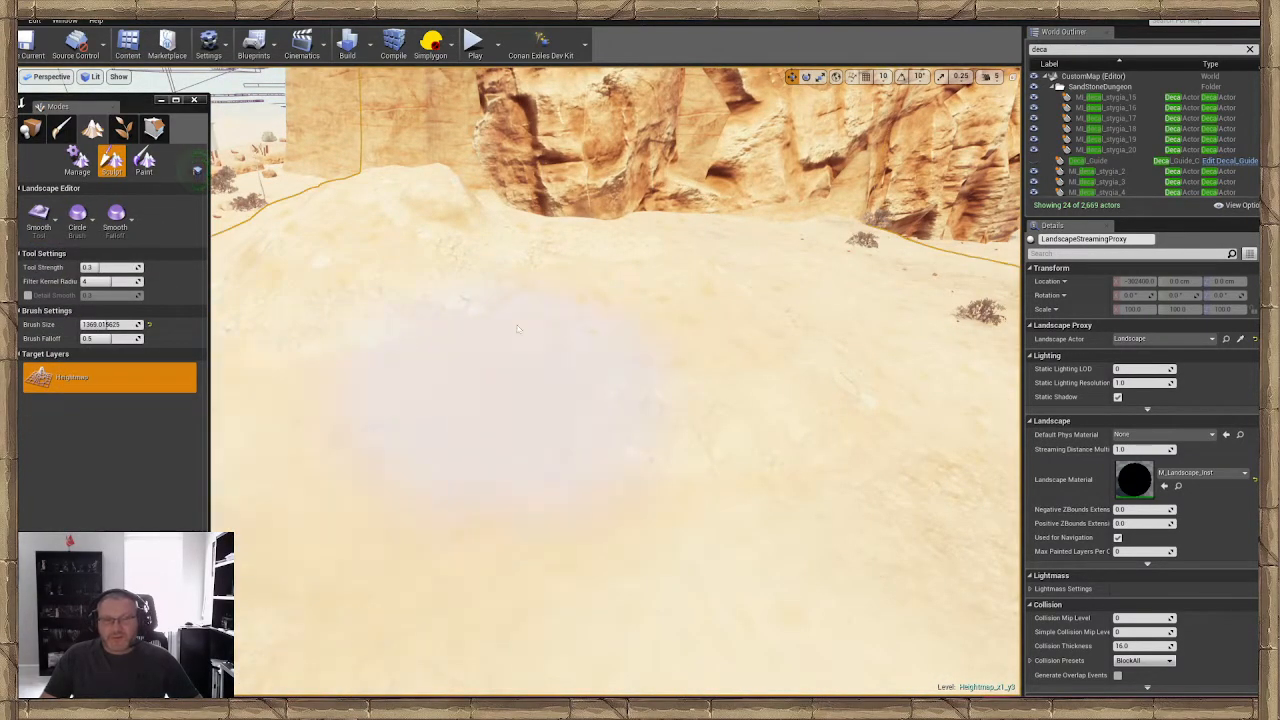
pyautogui.press('w')
pyautogui.moveTo(658, 284); pyautogui.dragTo(526, 370, button='right')
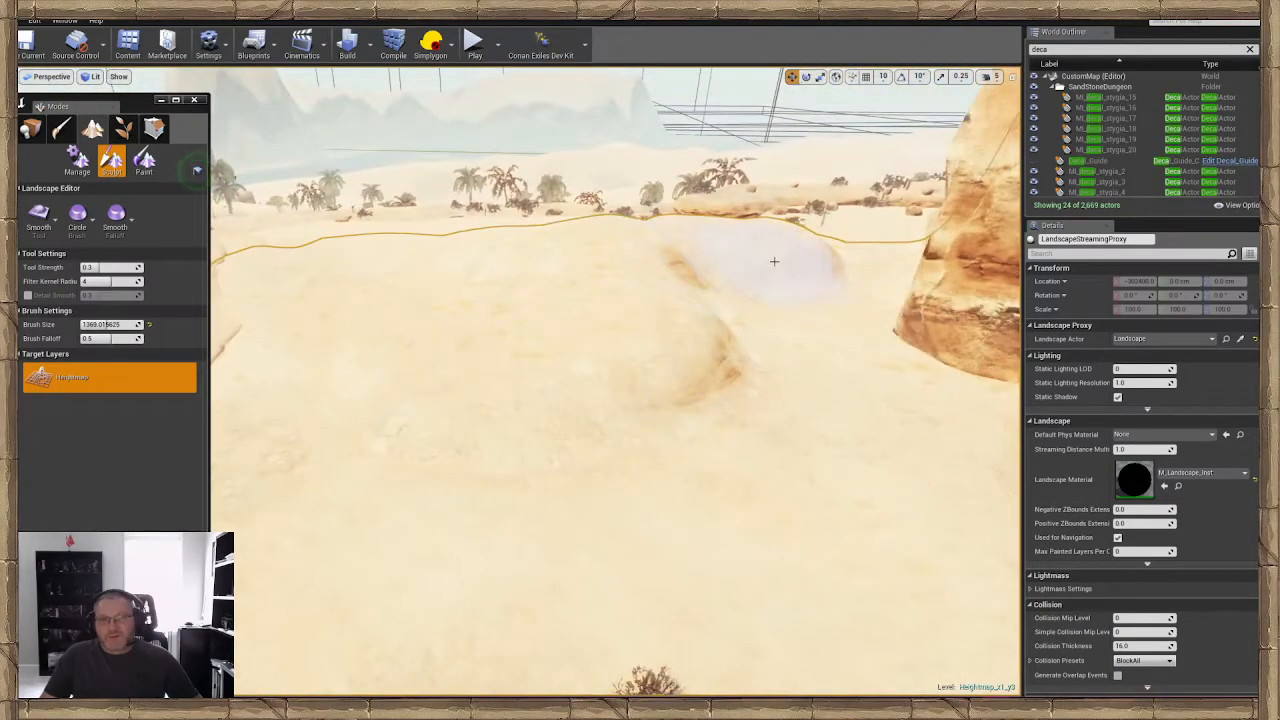
pyautogui.moveTo(771, 249); pyautogui.dragTo(760, 190, button='right')
pyautogui.moveTo(741, 277)
pyautogui.mouseDown(button='right')
pyautogui.moveTo(790, 275)
pyautogui.moveTo(760, 285)
pyautogui.moveTo(800, 310)
pyautogui.moveTo(820, 300)
pyautogui.mouseUp(button='right')
pyautogui.press('w')
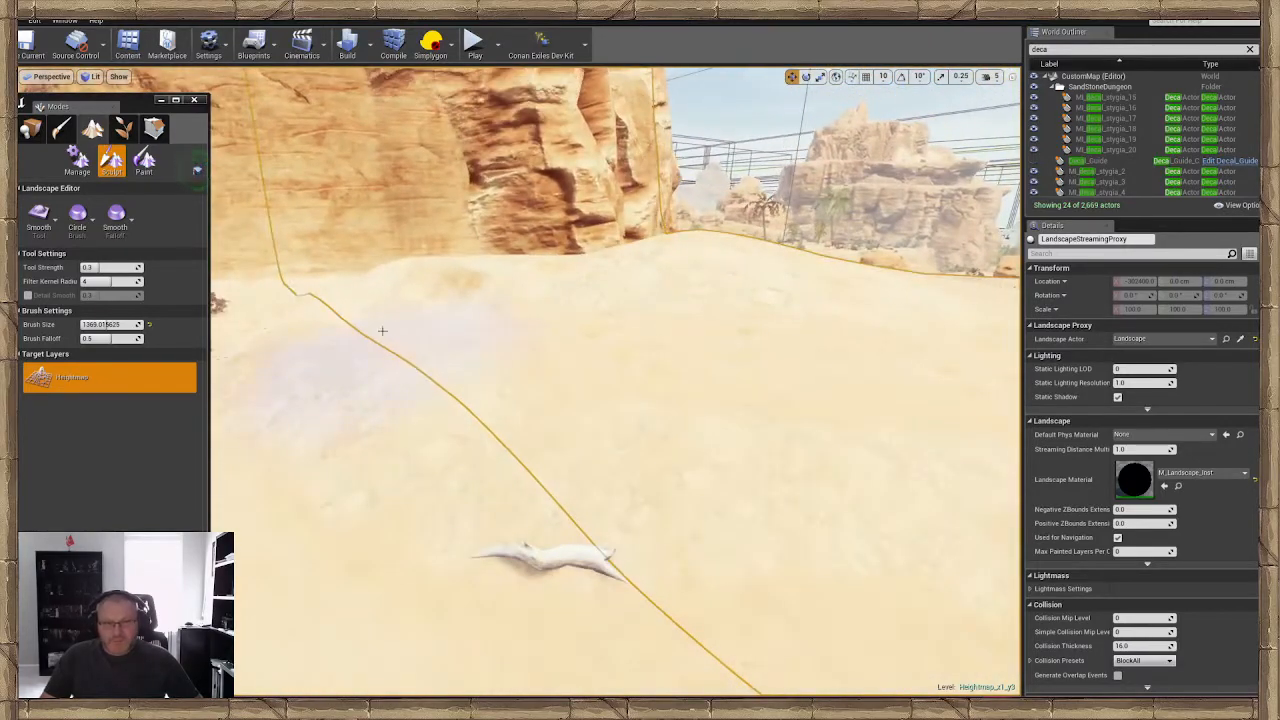
pyautogui.moveTo(575, 385)
pyautogui.mouseDown(button='right')
pyautogui.moveTo(572, 362)
pyautogui.moveTo(556, 360)
pyautogui.moveTo(556, 396)
pyautogui.moveTo(530, 394)
pyautogui.moveTo(776, 404)
pyautogui.mouseUp(button='right')
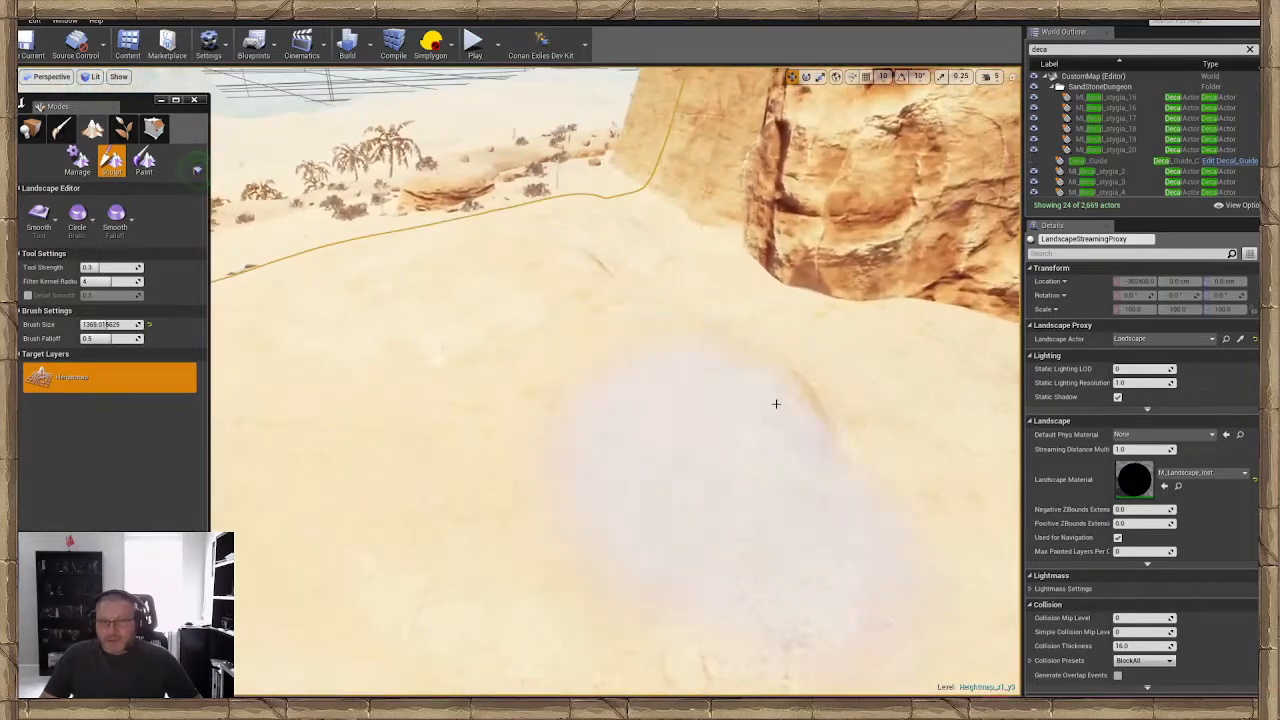
# Raise a patch of open sand and carve a deep pit into it with the Sculpt tool at a brush size of about 565
pyautogui.moveTo(497, 341); pyautogui.dragTo(480, 342, button='right')
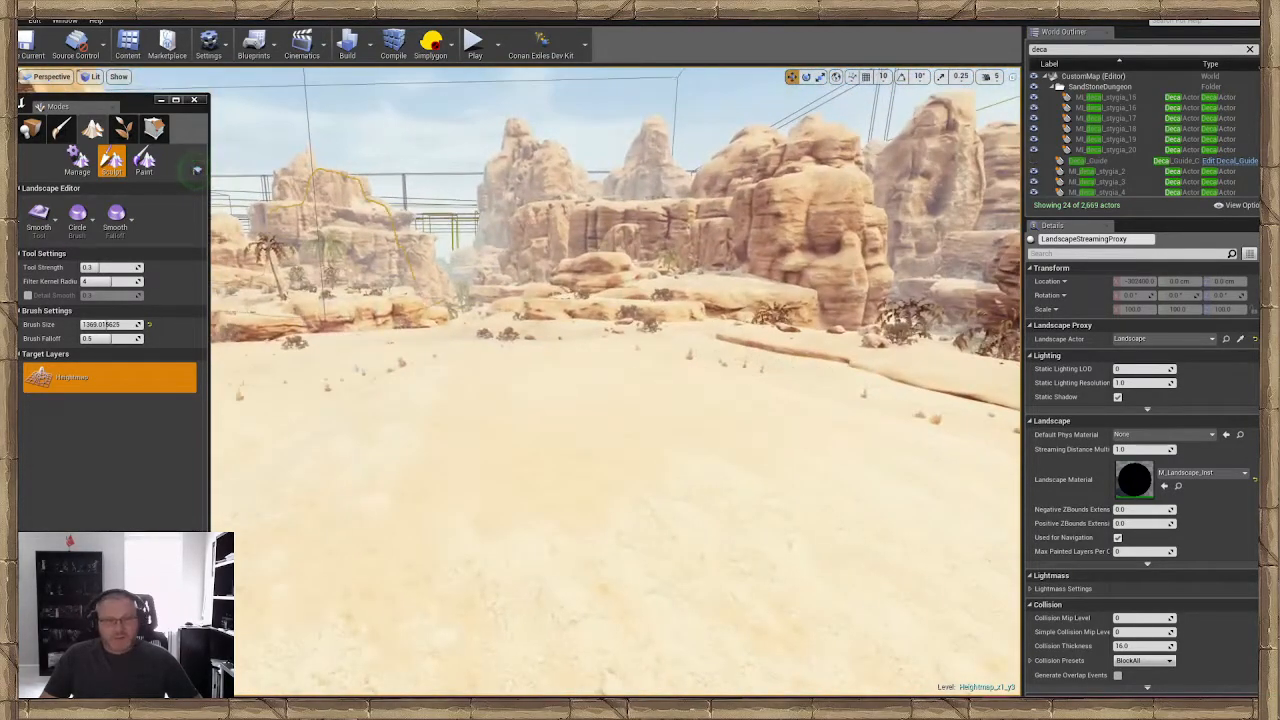
pyautogui.click(38, 218)
pyautogui.click(85, 262)
pyautogui.moveTo(620, 389); pyautogui.dragTo(618, 480, button='right')
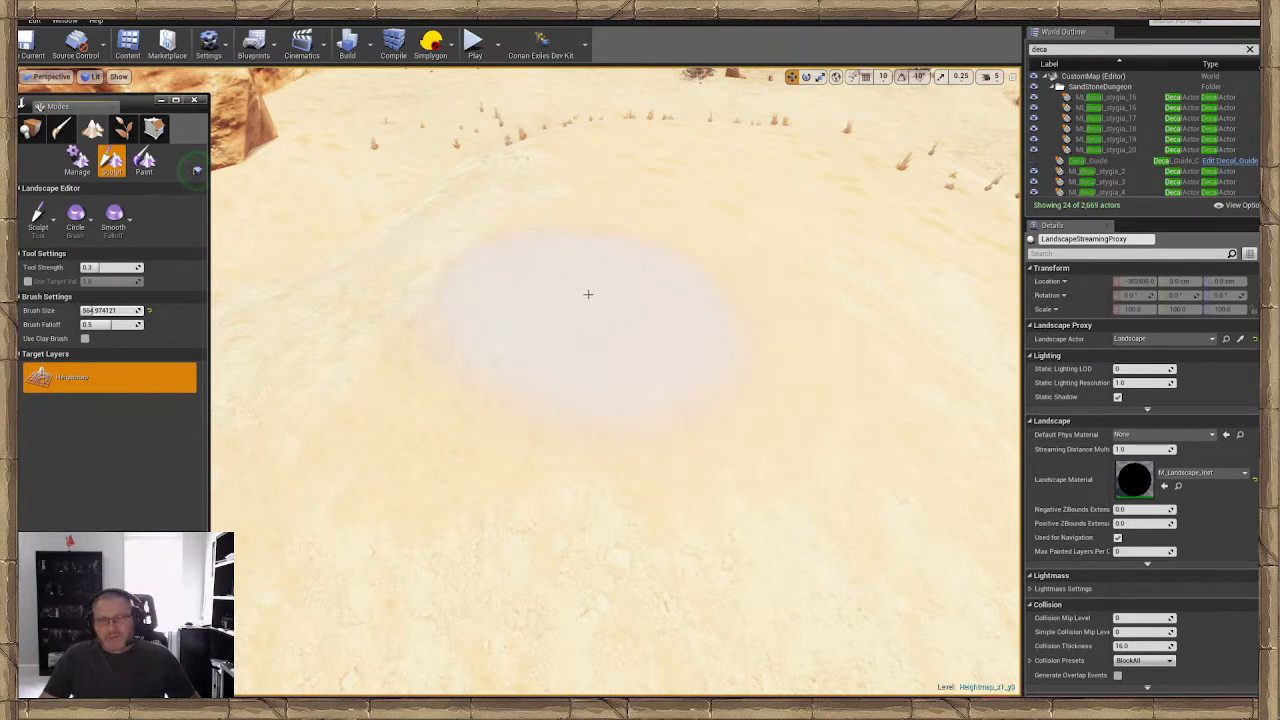
pyautogui.moveTo(552, 279)
pyautogui.mouseDown()
pyautogui.moveTo(607, 258)
pyautogui.moveTo(530, 283)
pyautogui.mouseUp()
pyautogui.moveTo(529, 331)
pyautogui.keyDown('shift'); pyautogui.mouseDown()
pyautogui.moveTo(583, 420)
pyautogui.moveTo(771, 380)
pyautogui.moveTo(563, 263)
pyautogui.moveTo(675, 478)
pyautogui.mouseUp(); pyautogui.keyUp('shift')
# Carve further lowered areas around the pit in the sand with the Sculpt tool
pyautogui.moveTo(675, 478); pyautogui.dragTo(446, 346, button='right')
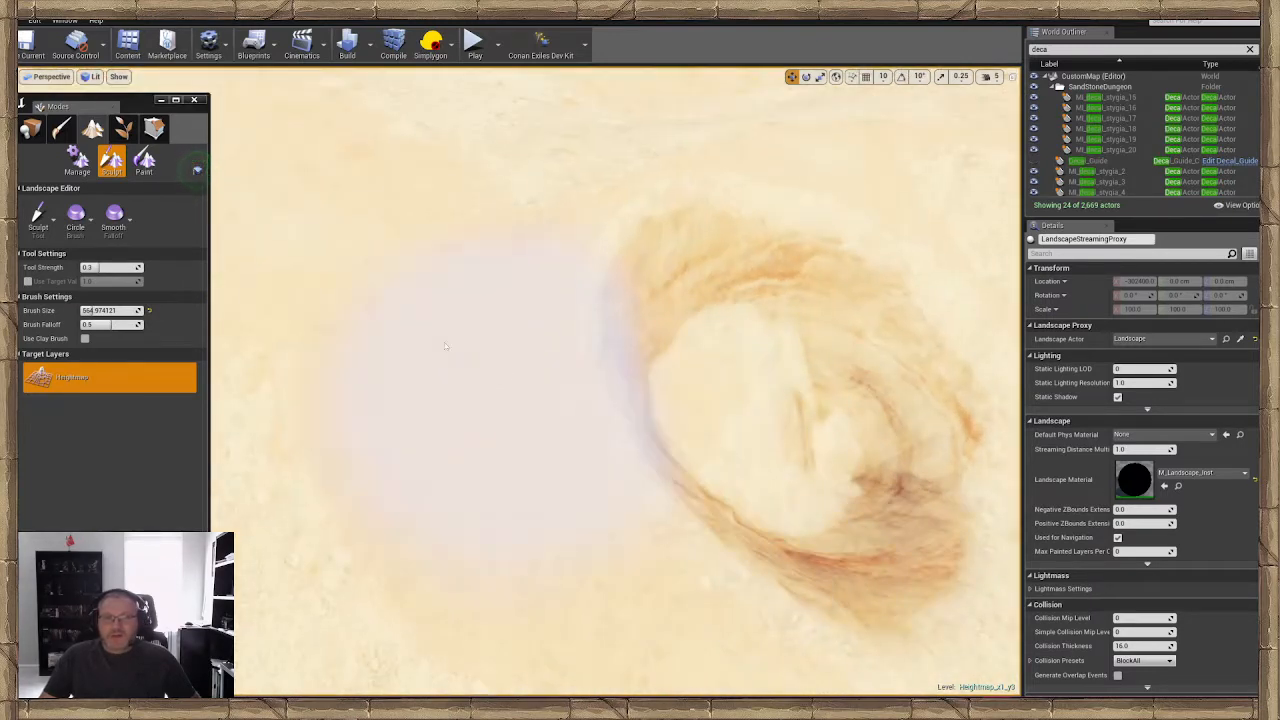
pyautogui.moveTo(345, 222)
pyautogui.keyDown('shift'); pyautogui.mouseDown()
pyautogui.moveTo(577, 290)
pyautogui.moveTo(685, 200)
pyautogui.moveTo(440, 330)
pyautogui.moveTo(1022, 320)
pyautogui.moveTo(700, 157)
pyautogui.moveTo(657, 157)
pyautogui.moveTo(586, 386)
pyautogui.moveTo(300, 295)
pyautogui.mouseUp(); pyautogui.keyUp('shift')
pyautogui.moveTo(362, 410)
pyautogui.keyDown('shift'); pyautogui.mouseDown()
pyautogui.moveTo(710, 570)
pyautogui.moveTo(757, 186)
pyautogui.mouseUp(); pyautogui.keyUp('shift')
pyautogui.moveTo(860, 165); pyautogui.dragTo(940, 90, button='right')
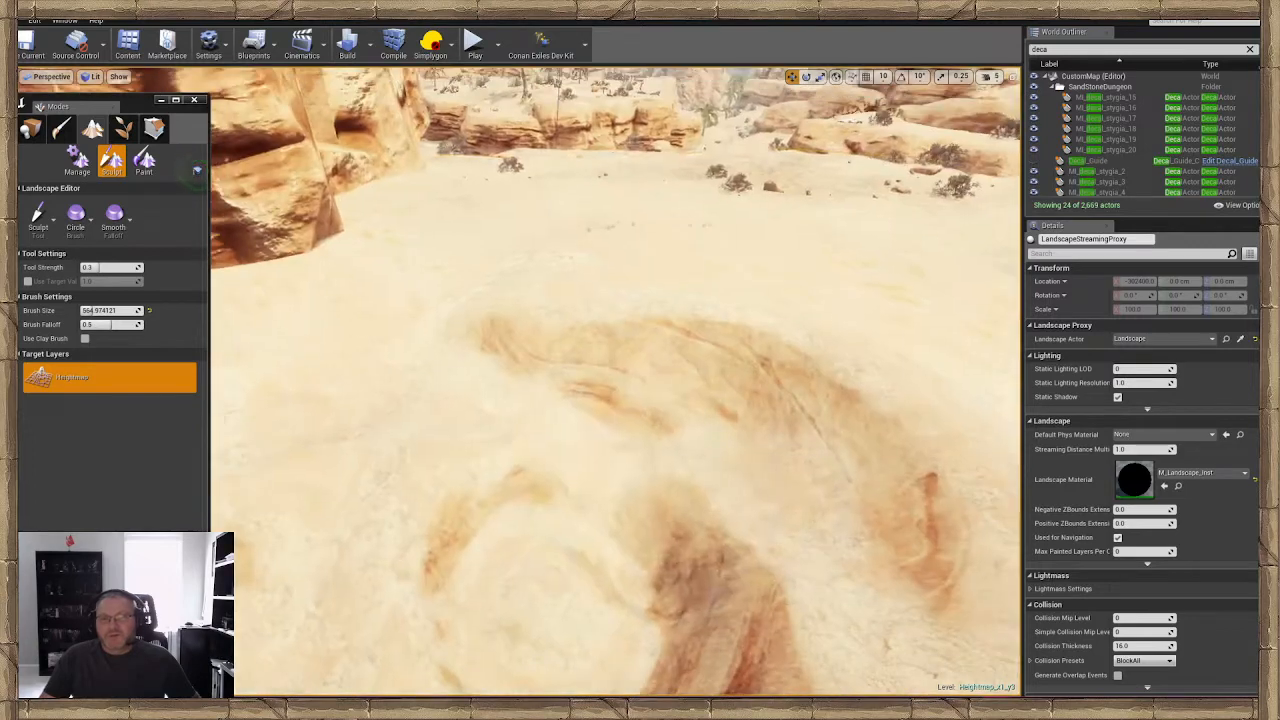
pyautogui.moveTo(670, 480)
pyautogui.keyDown('shift'); pyautogui.mouseDown()
pyautogui.moveTo(922, 436)
pyautogui.moveTo(700, 300)
pyautogui.moveTo(643, 563)
pyautogui.moveTo(477, 317)
pyautogui.moveTo(829, 429)
pyautogui.moveTo(700, 305)
pyautogui.moveTo(880, 510)
pyautogui.moveTo(440, 368)
pyautogui.mouseUp(); pyautogui.keyUp('shift')
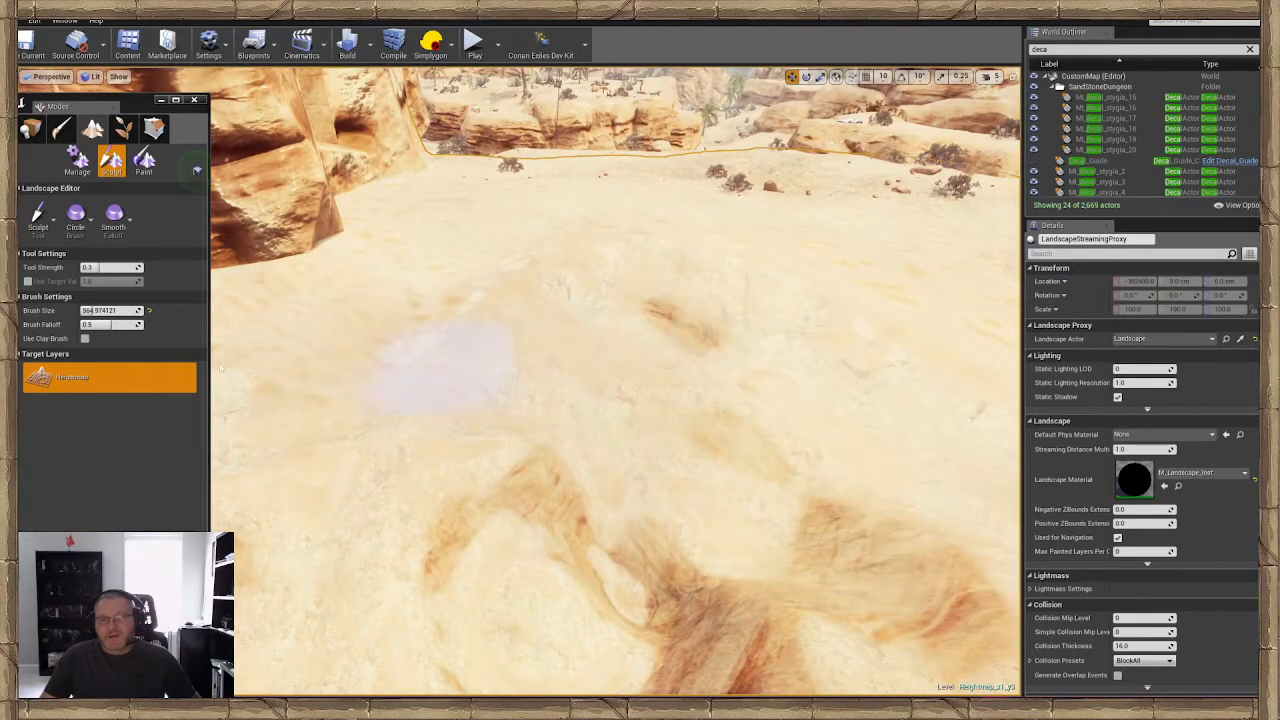
# Smooth the steep edges of the carved pits and the surrounding sand with the Smooth tool
pyautogui.click(37, 217)
pyautogui.click(83, 294)
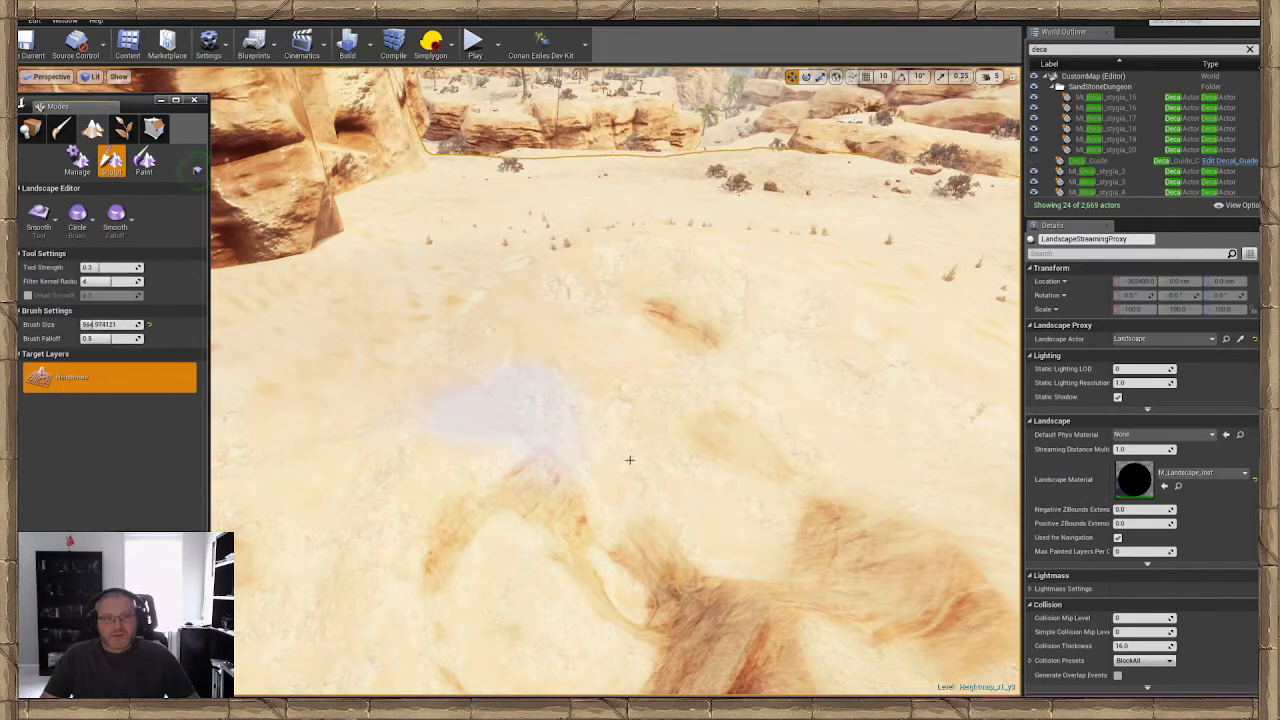
pyautogui.moveTo(629, 460)
pyautogui.mouseDown(button='right')
pyautogui.moveTo(730, 480)
pyautogui.moveTo(780, 430)
pyautogui.moveTo(740, 520)
pyautogui.mouseUp(button='right')
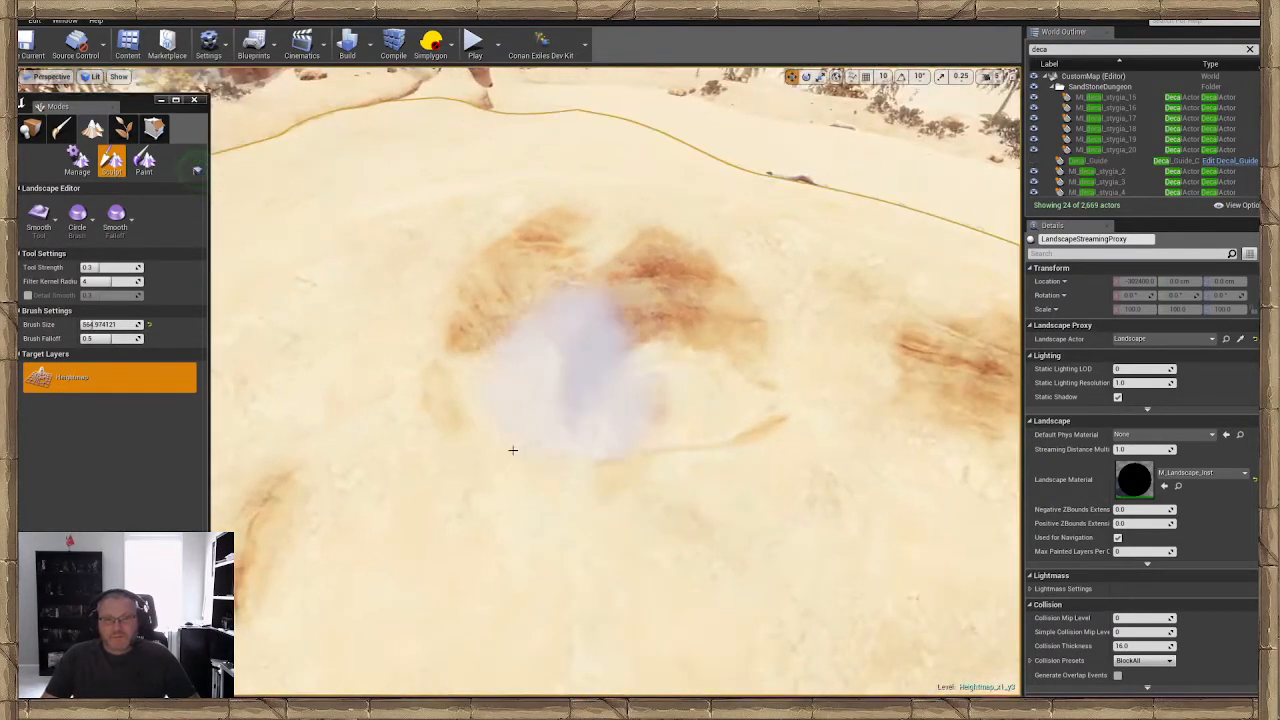
pyautogui.moveTo(514, 449)
pyautogui.mouseDown()
pyautogui.moveTo(672, 325)
pyautogui.moveTo(376, 295)
pyautogui.mouseUp()
pyautogui.moveTo(414, 561)
pyautogui.mouseDown()
pyautogui.moveTo(711, 303)
pyautogui.moveTo(909, 426)
pyautogui.moveTo(940, 400)
pyautogui.mouseUp()
pyautogui.moveTo(940, 400)
pyautogui.mouseDown(button='right')
pyautogui.moveTo(900, 440)
pyautogui.moveTo(800, 330)
pyautogui.moveTo(790, 270)
pyautogui.moveTo(780, 300)
pyautogui.moveTo(700, 340)
pyautogui.moveTo(770, 320)
pyautogui.moveTo(451, 398)
pyautogui.mouseUp(button='right')
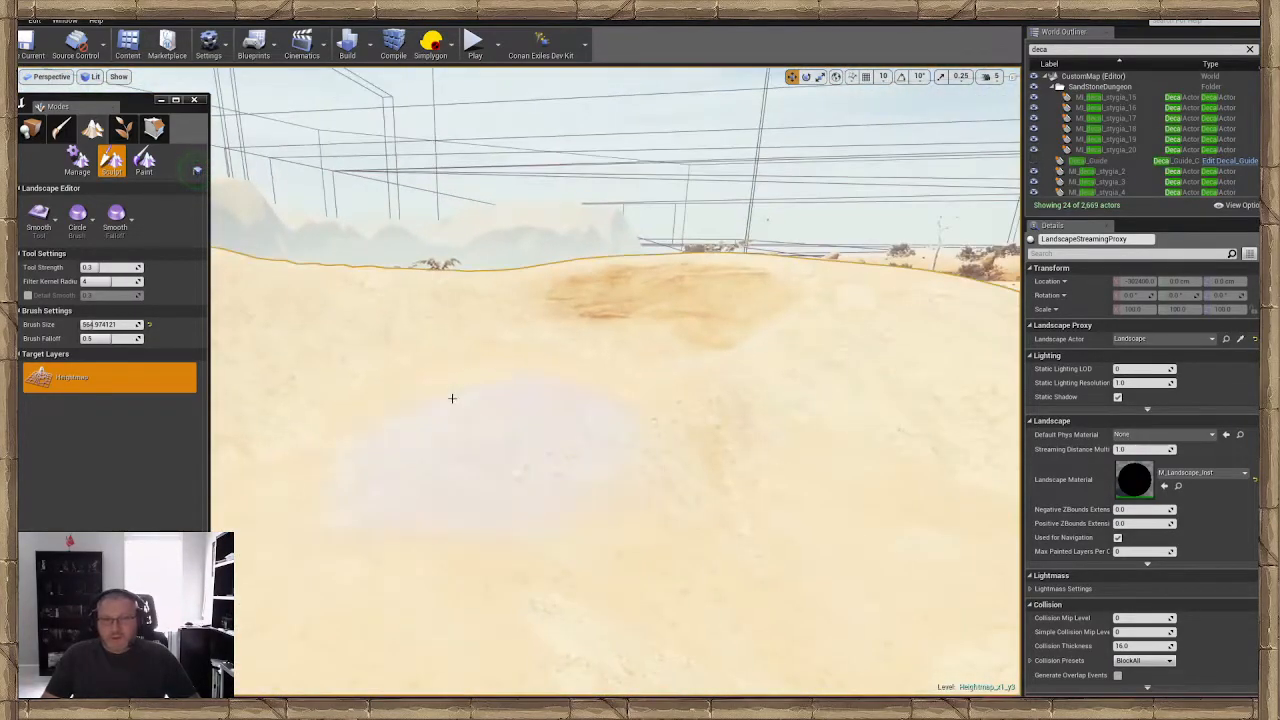
pyautogui.moveTo(392, 456)
pyautogui.mouseDown(button='right')
pyautogui.moveTo(410, 510)
pyautogui.moveTo(540, 450)
pyautogui.moveTo(660, 475)
pyautogui.moveTo(789, 360)
pyautogui.mouseUp(button='right')
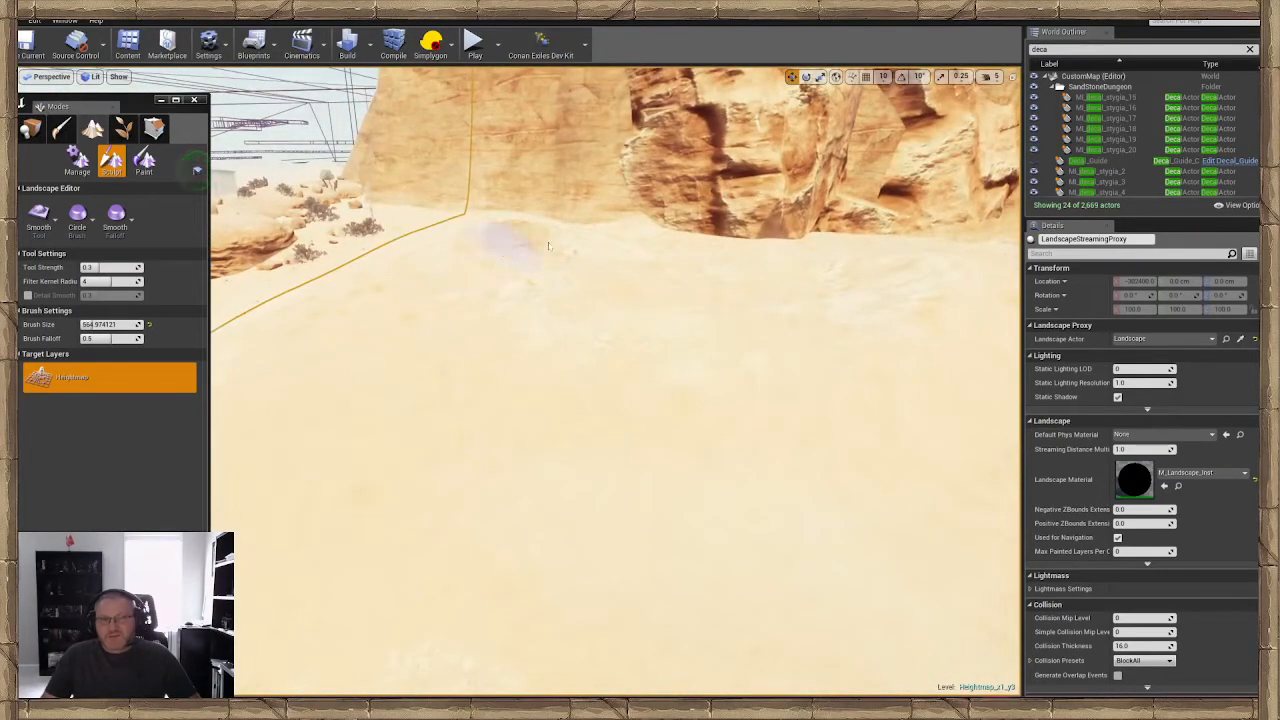
pyautogui.moveTo(548, 245); pyautogui.dragTo(624, 379, button='right')
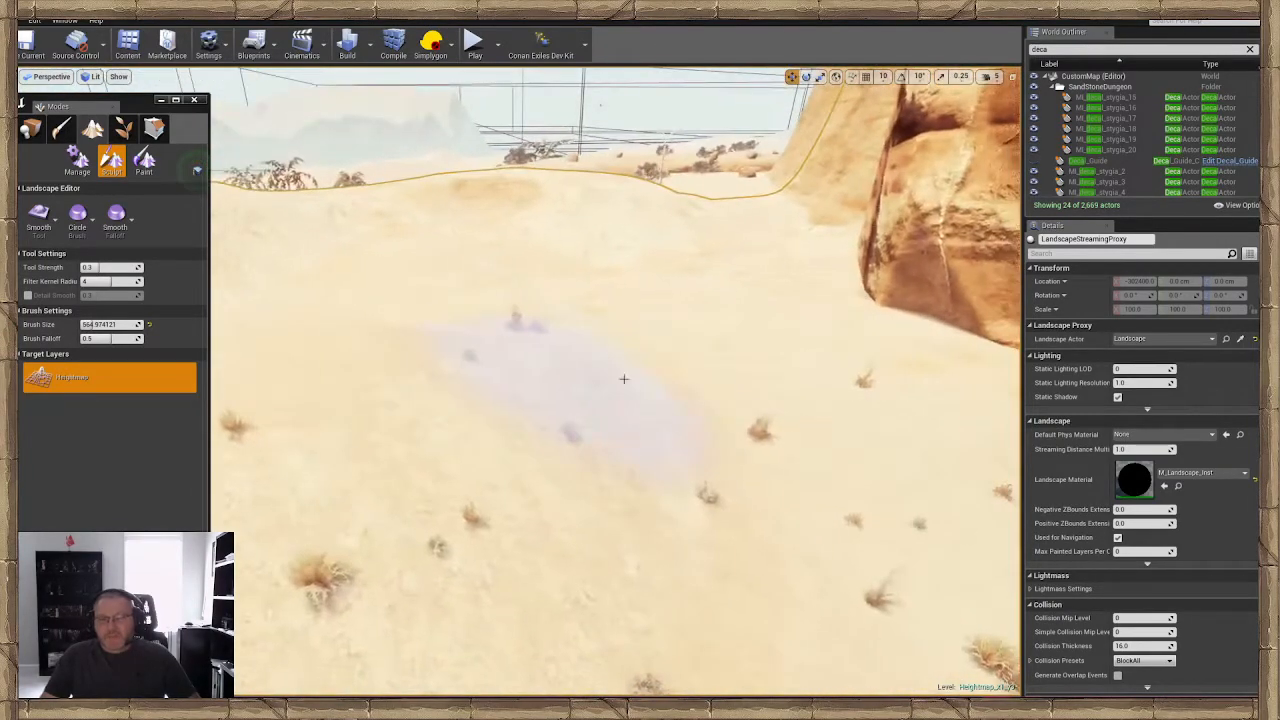
pyautogui.moveTo(624, 379); pyautogui.dragTo(266, 318)
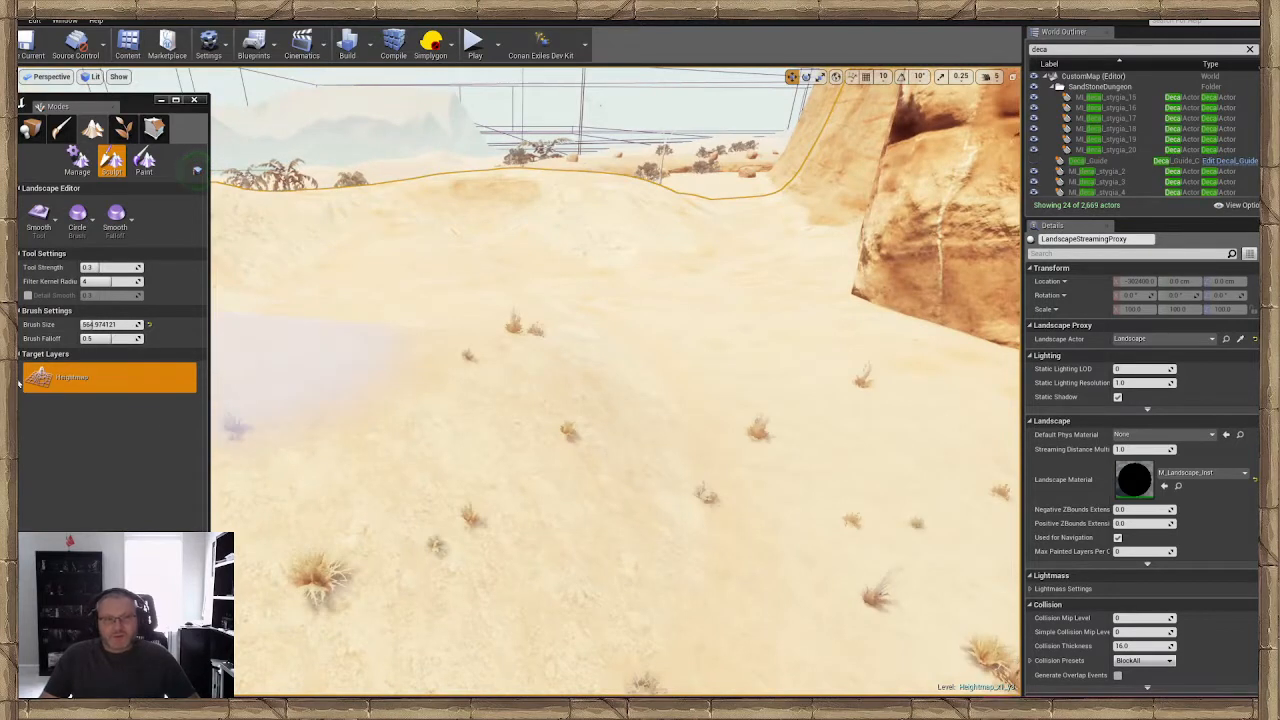
# Review the landscape's paint target layers and compare them with the sand on the reshaped ground
pyautogui.click(145, 163)
pyautogui.scroll(-6, 55, 483)
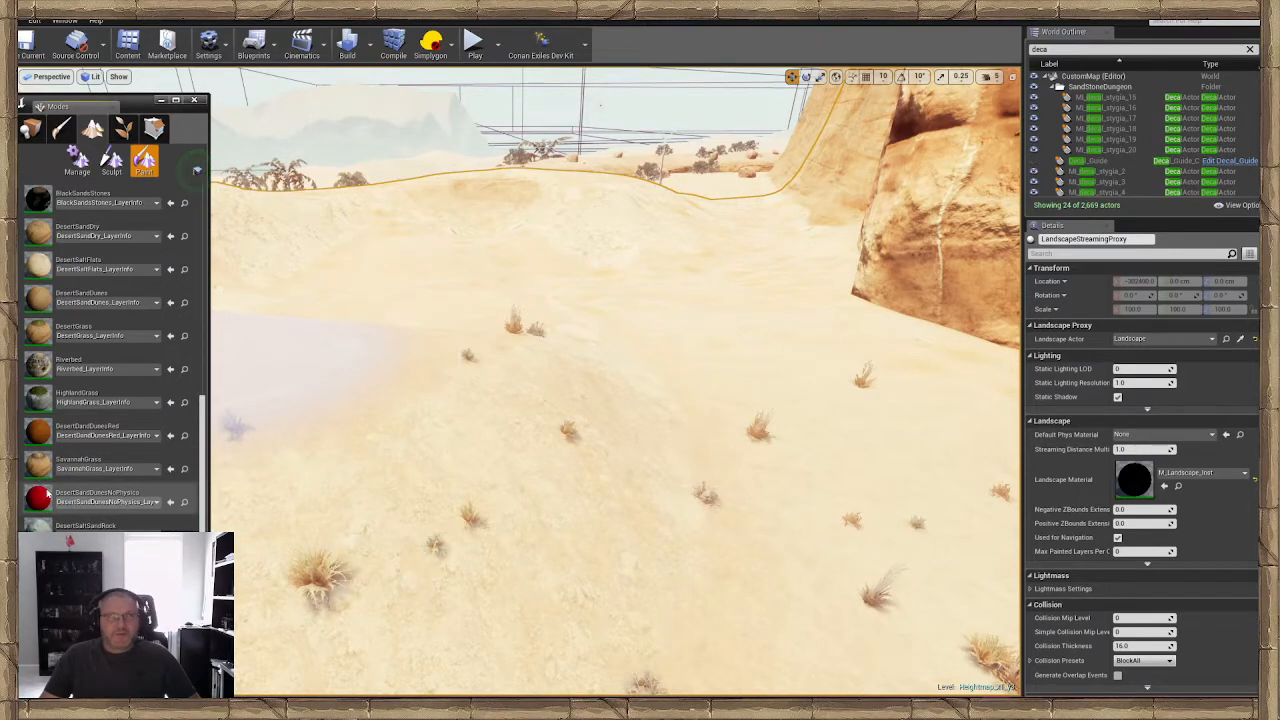
pyautogui.scroll(6, 45, 480)
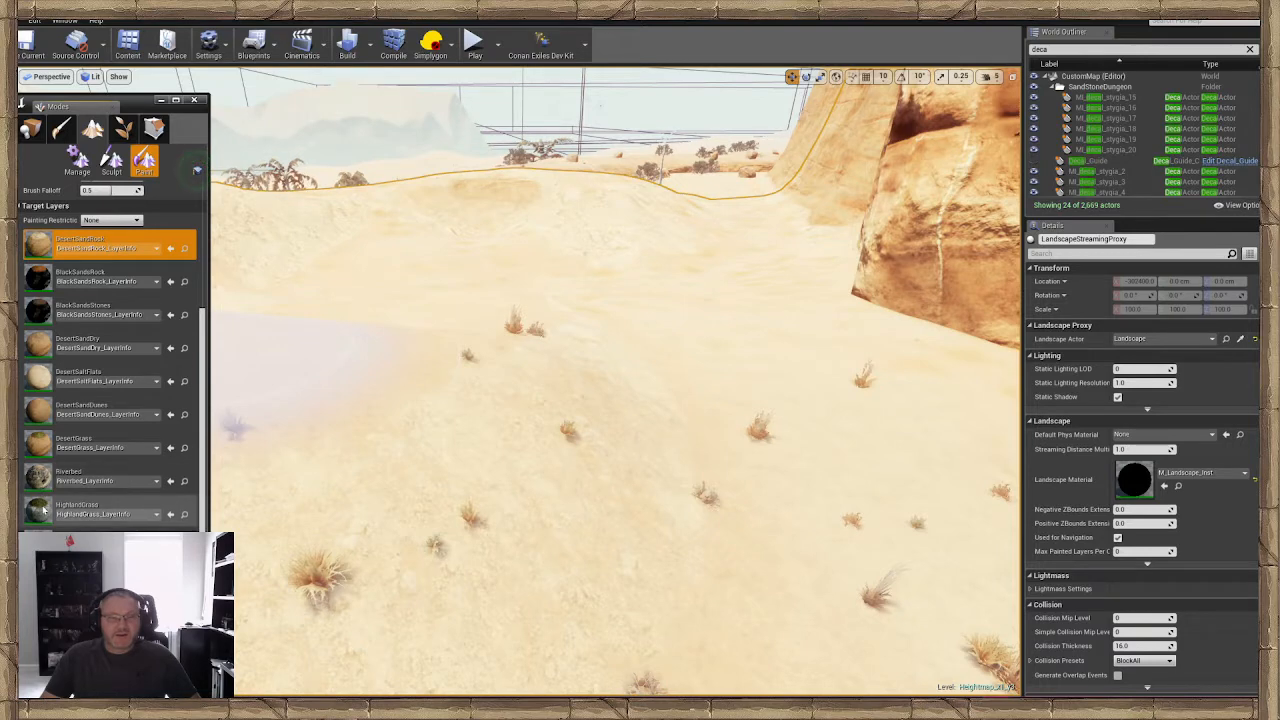
pyautogui.scroll(-3, 43, 510)
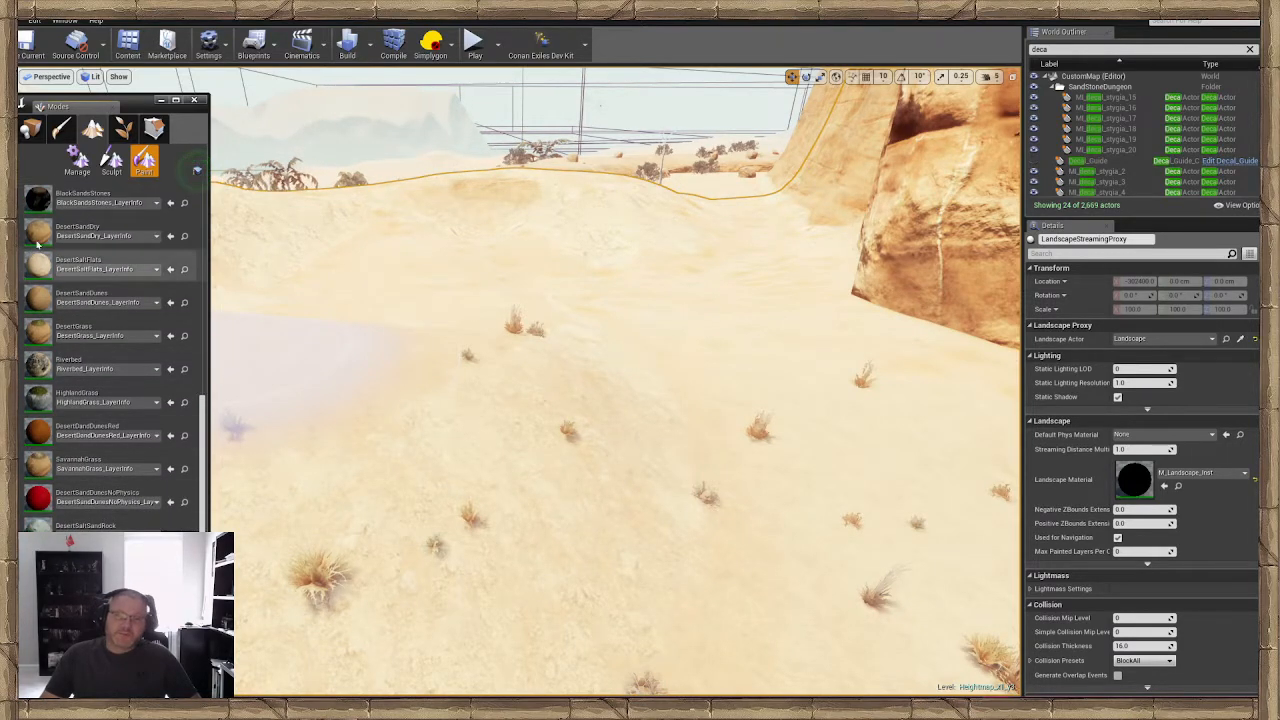
pyautogui.press('w')
pyautogui.moveTo(589, 390)
pyautogui.mouseDown(button='right')
pyautogui.moveTo(589, 330)
pyautogui.moveTo(589, 460)
pyautogui.moveTo(589, 375)
pyautogui.moveTo(630, 420)
pyautogui.moveTo(668, 368)
pyautogui.moveTo(720, 385)
pyautogui.moveTo(730, 405)
pyautogui.moveTo(614, 398)
pyautogui.moveTo(610, 360)
pyautogui.mouseUp(button='right')
pyautogui.press('s')
pyautogui.moveTo(482, 271)
pyautogui.mouseDown(button='right')
pyautogui.moveTo(470, 268)
pyautogui.moveTo(482, 271)
pyautogui.mouseUp(button='right')
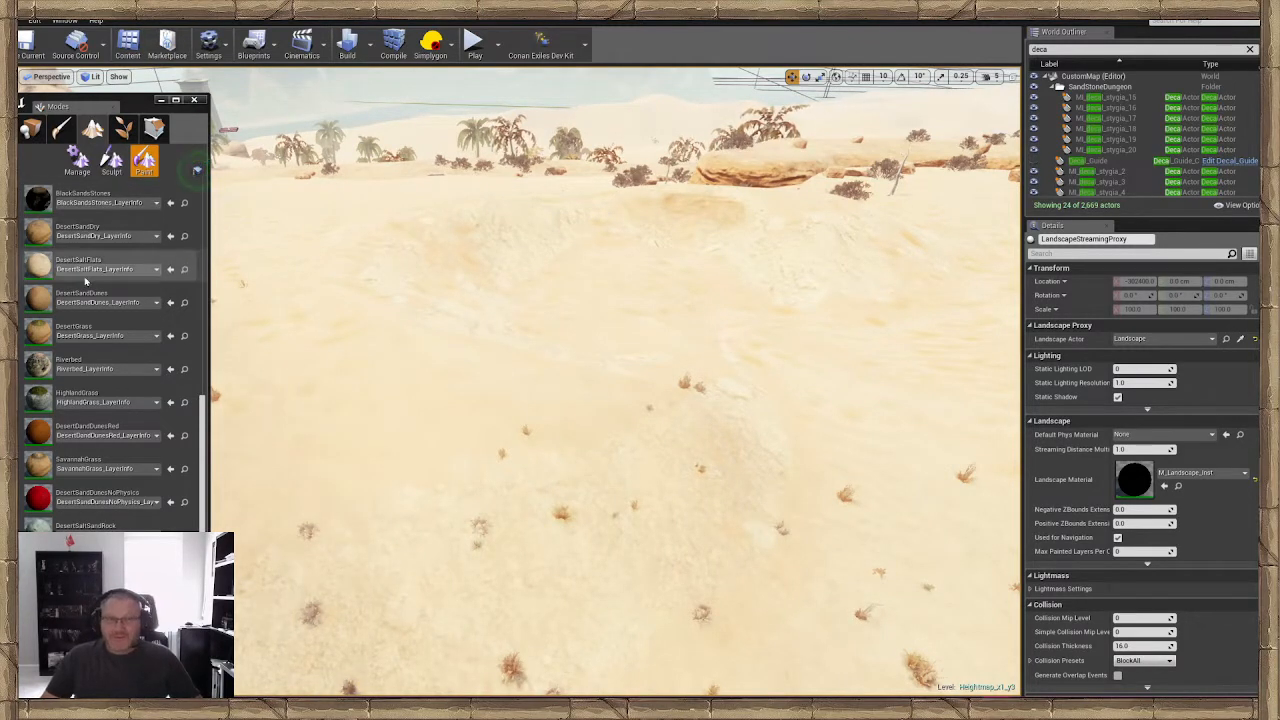
# Paint the DesertSandDry layer over the smoothed hollow and its slopes from several sides
pyautogui.click(38, 337)
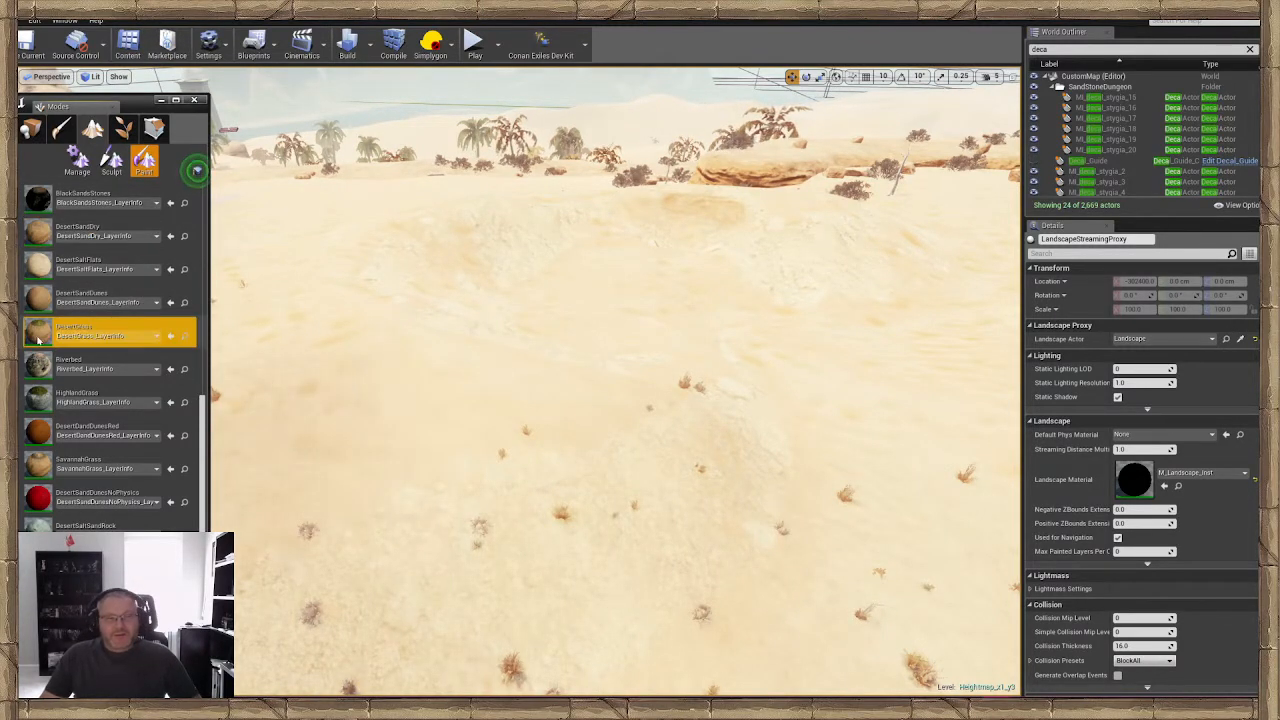
pyautogui.click(44, 238)
pyautogui.moveTo(657, 283); pyautogui.dragTo(837, 282, button='right')
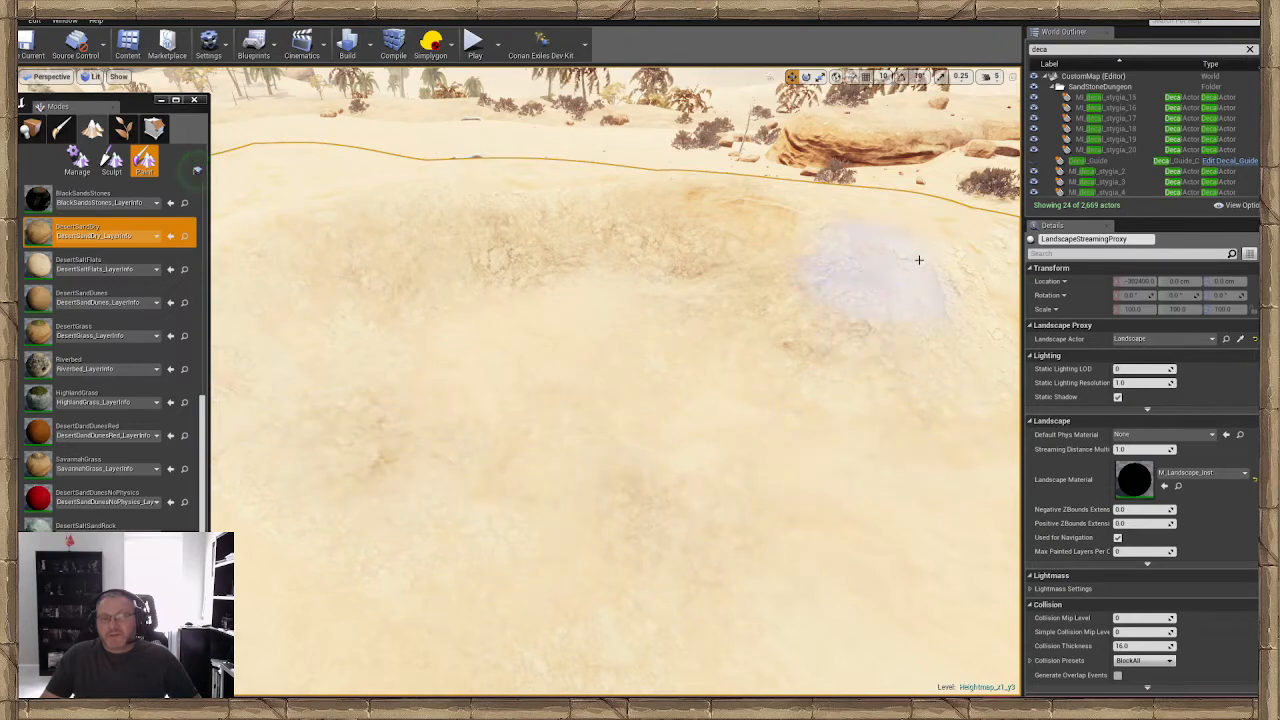
pyautogui.moveTo(618, 448); pyautogui.dragTo(655, 432)
pyautogui.moveTo(655, 432)
pyautogui.mouseDown(button='right')
pyautogui.moveTo(730, 460)
pyautogui.moveTo(720, 425)
pyautogui.mouseUp(button='right')
pyautogui.moveTo(600, 400); pyautogui.dragTo(536, 347)
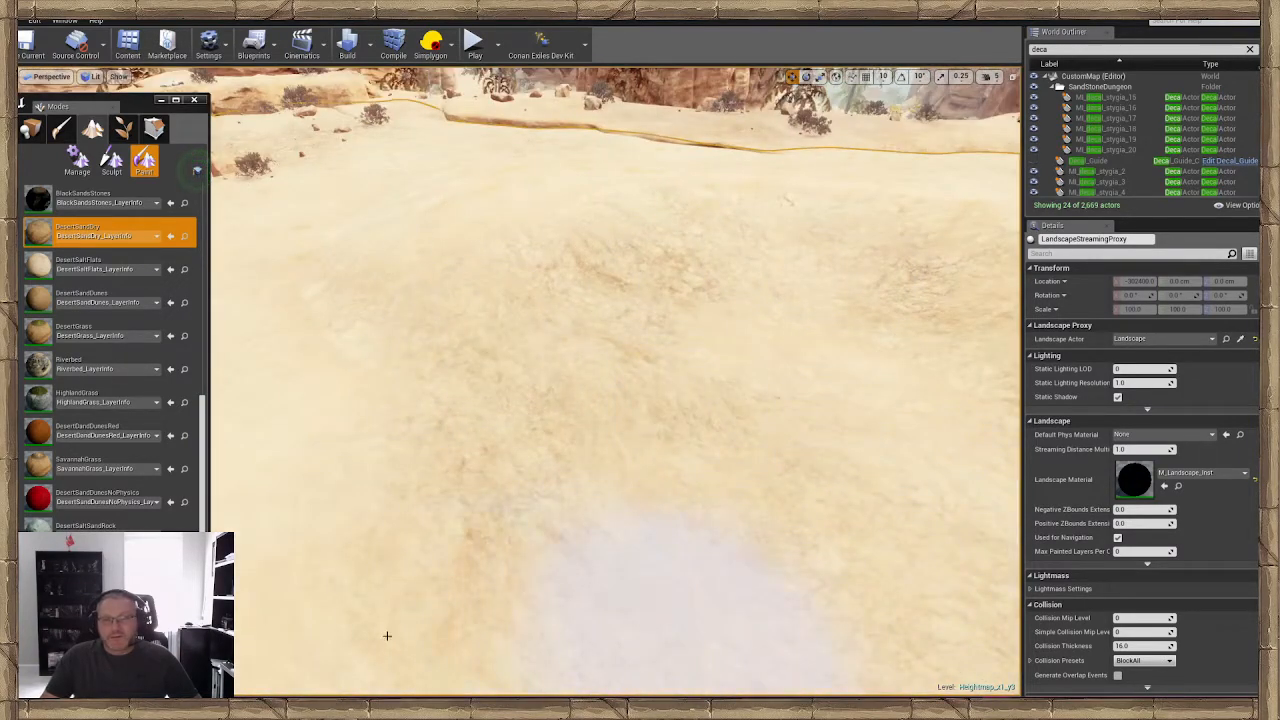
pyautogui.moveTo(387, 636); pyautogui.dragTo(250, 595, button='right')
pyautogui.moveTo(475, 485); pyautogui.dragTo(496, 445)
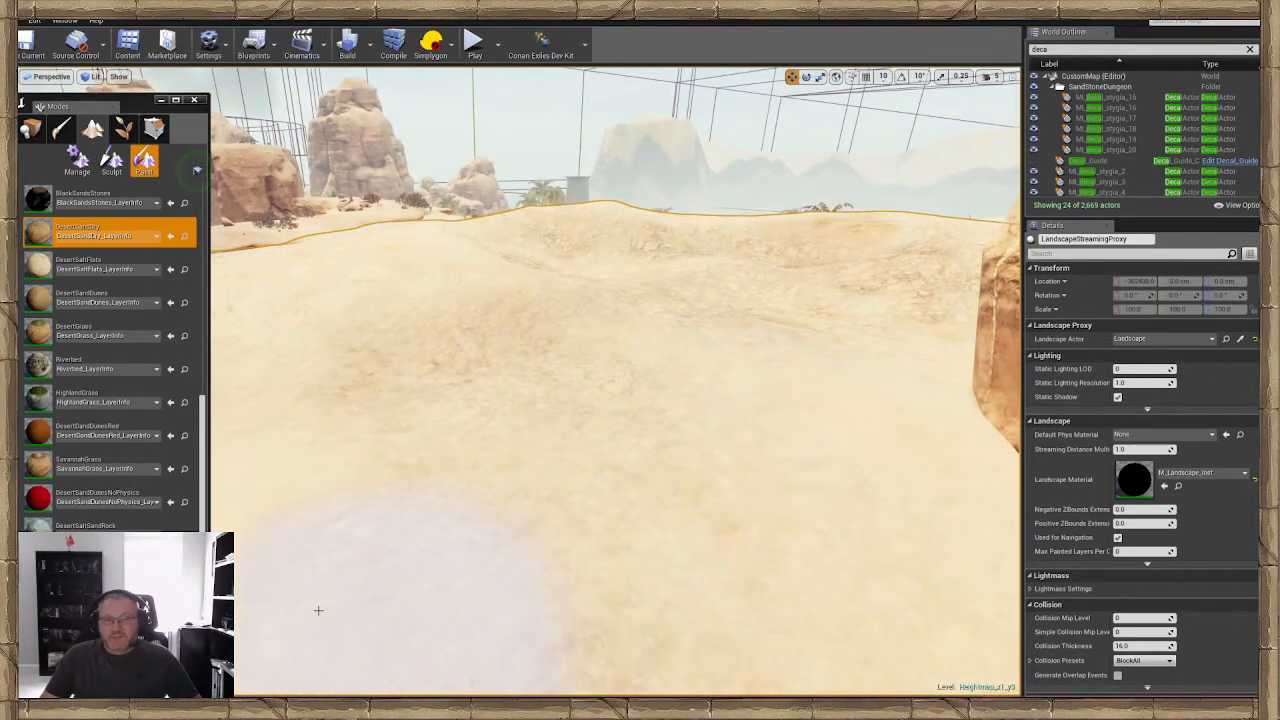
# Paint the DesertSandRock layer over the bare sand and part of the dry sand on the reshaped ground
pyautogui.moveTo(318, 610)
pyautogui.mouseDown(button='right')
pyautogui.moveTo(335, 540)
pyautogui.moveTo(345, 640)
pyautogui.mouseUp(button='right')
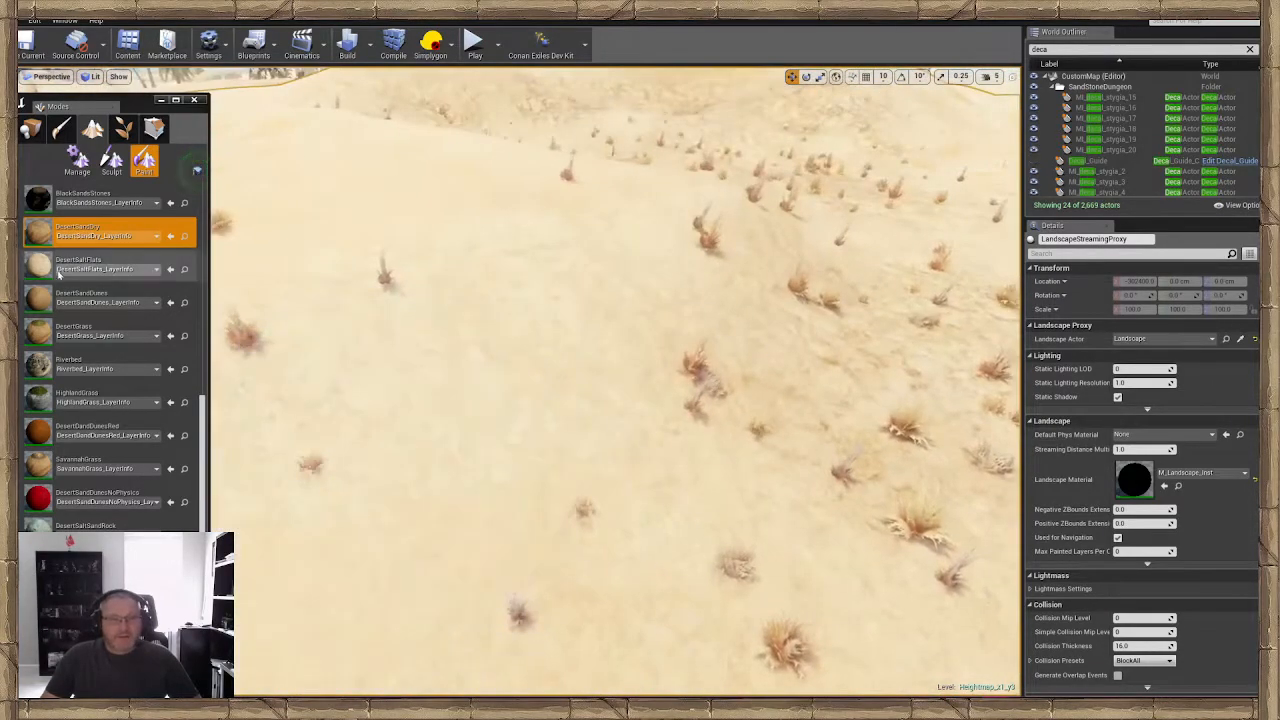
pyautogui.scroll(3, 58, 272)
pyautogui.click(100, 225)
pyautogui.moveTo(428, 300); pyautogui.dragTo(659, 187)
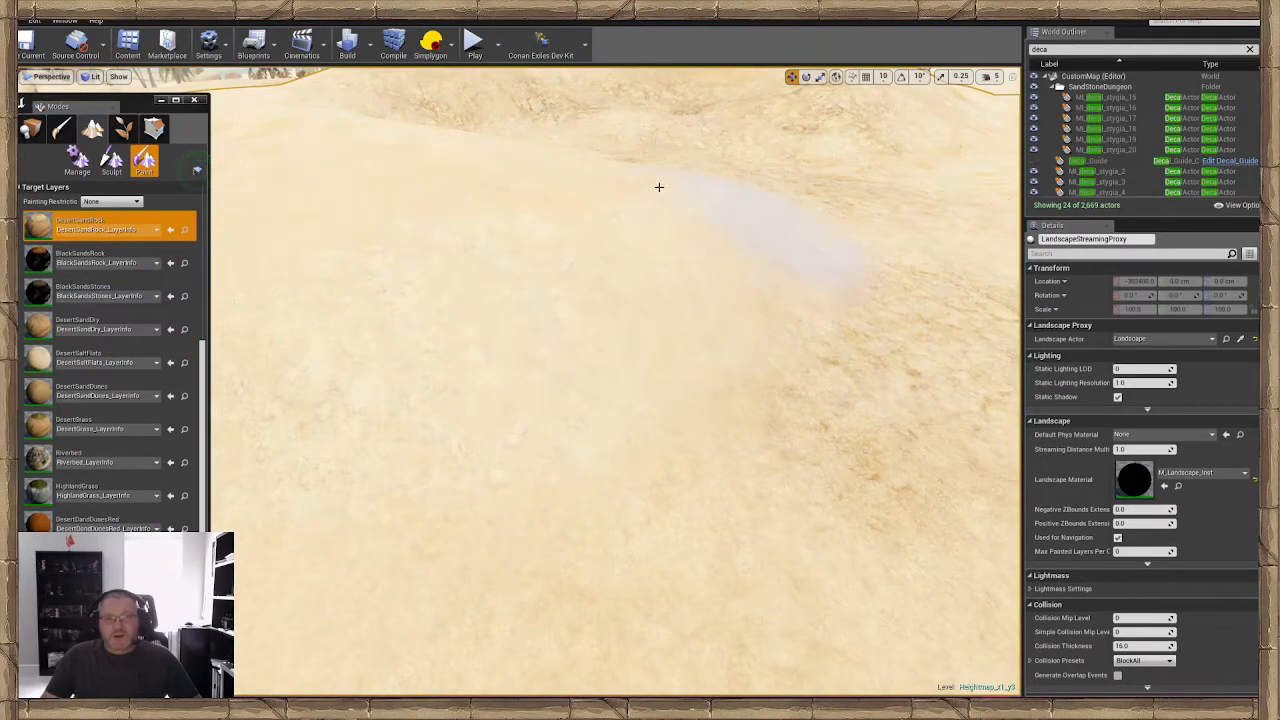
pyautogui.moveTo(543, 274)
pyautogui.mouseDown(button='right')
pyautogui.moveTo(560, 200)
pyautogui.moveTo(580, 310)
pyautogui.moveTo(600, 265)
pyautogui.mouseUp(button='right')
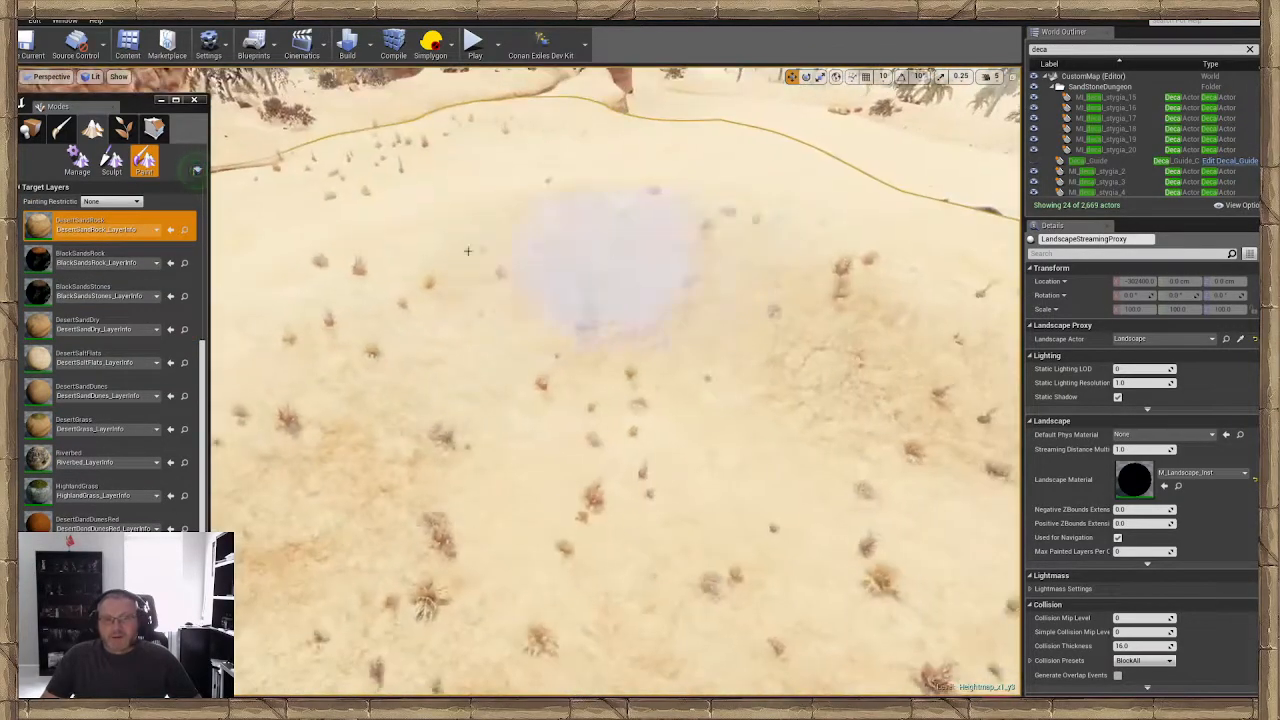
pyautogui.moveTo(602, 265); pyautogui.dragTo(672, 330)
pyautogui.moveTo(600, 350); pyautogui.dragTo(540, 335, button='right')
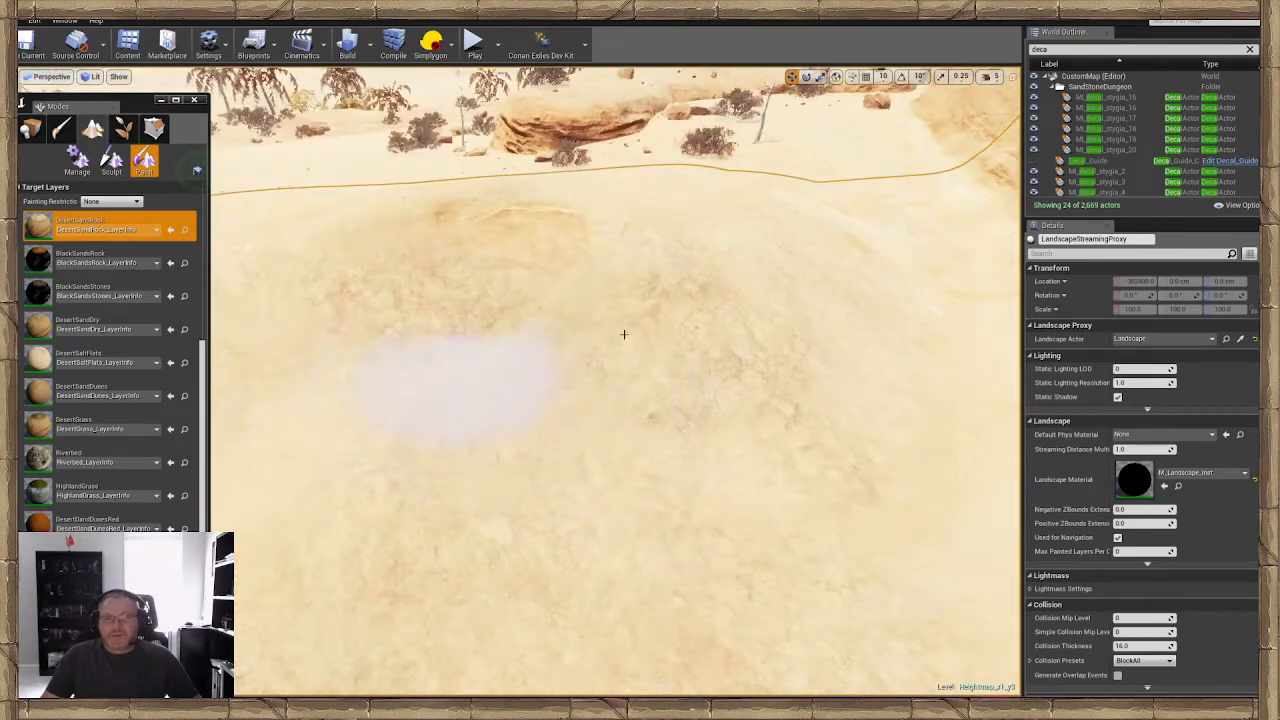
pyautogui.moveTo(623, 334); pyautogui.dragTo(378, 267)
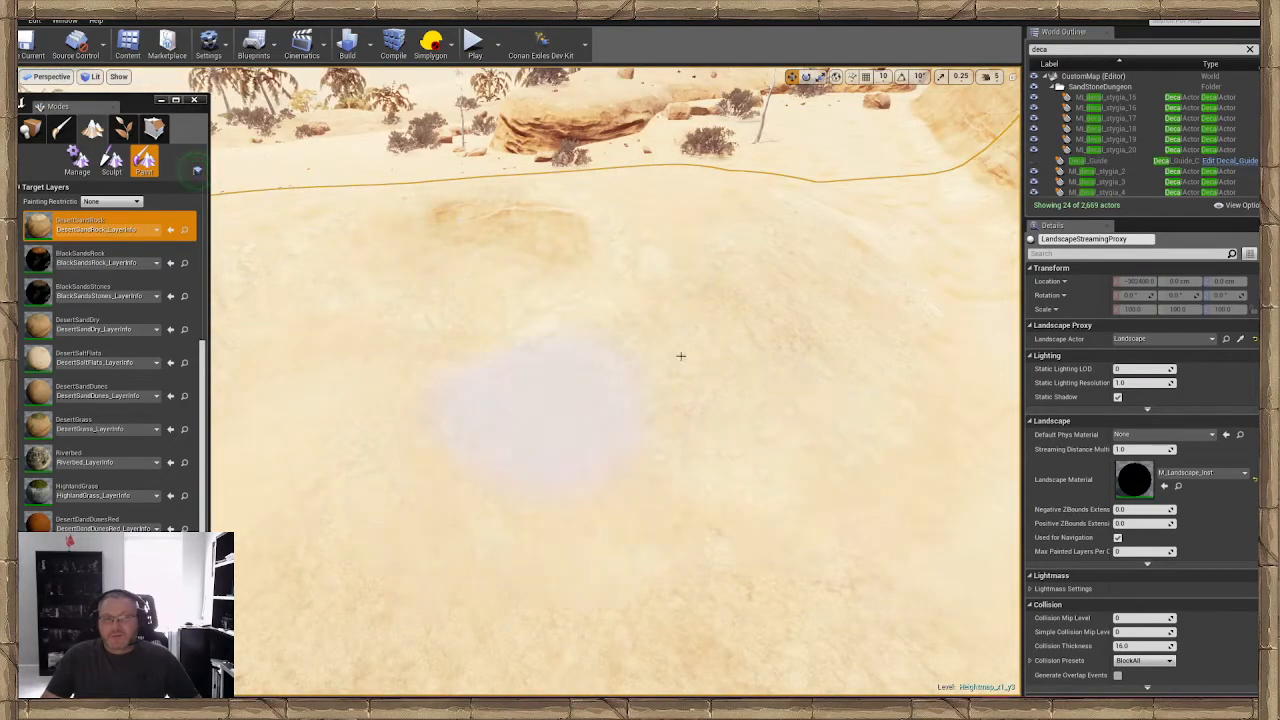
# Flatten the uneven painted sand with the Flatten tool at a brush size of about 1298
pyautogui.moveTo(409, 367); pyautogui.dragTo(215, 315, button='right')
pyautogui.moveTo(545, 310)
pyautogui.mouseDown(button='right')
pyautogui.moveTo(690, 310)
pyautogui.moveTo(740, 400)
pyautogui.moveTo(755, 370)
pyautogui.moveTo(705, 362)
pyautogui.moveTo(970, 335)
pyautogui.moveTo(855, 335)
pyautogui.mouseUp(button='right')
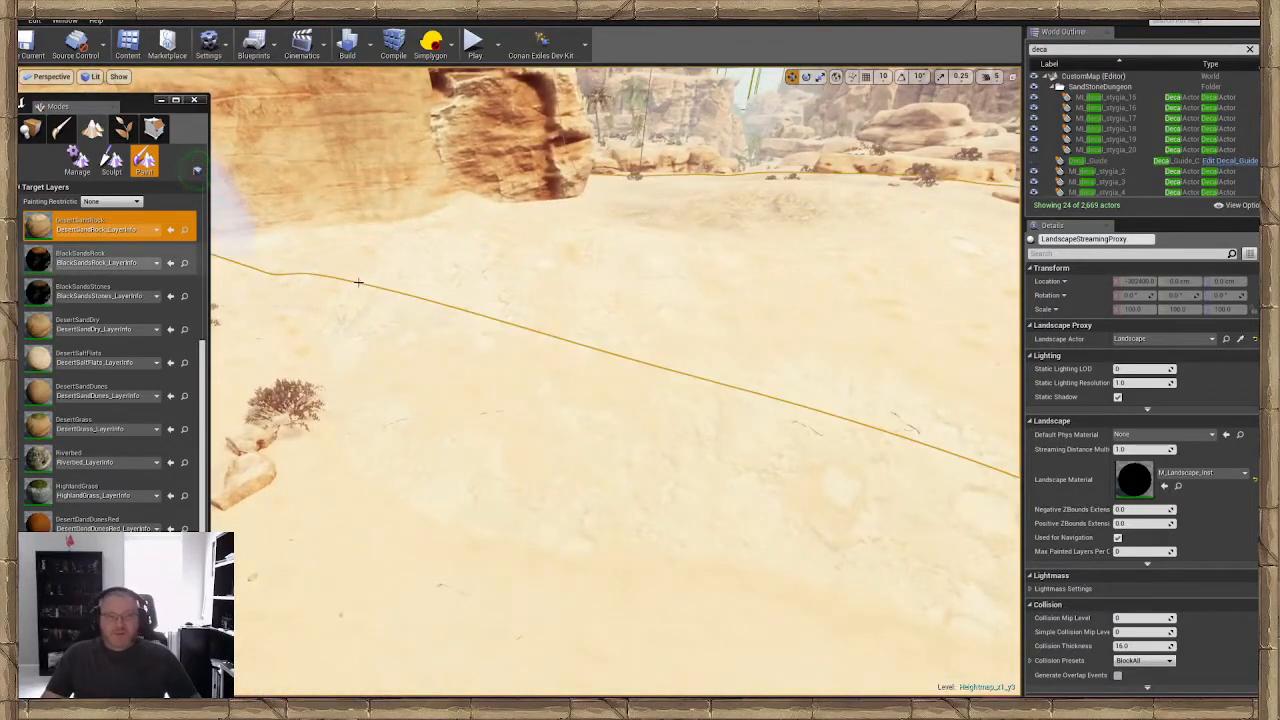
pyautogui.moveTo(613, 339)
pyautogui.mouseDown(button='right')
pyautogui.moveTo(615, 362)
pyautogui.moveTo(606, 338)
pyautogui.mouseUp(button='right')
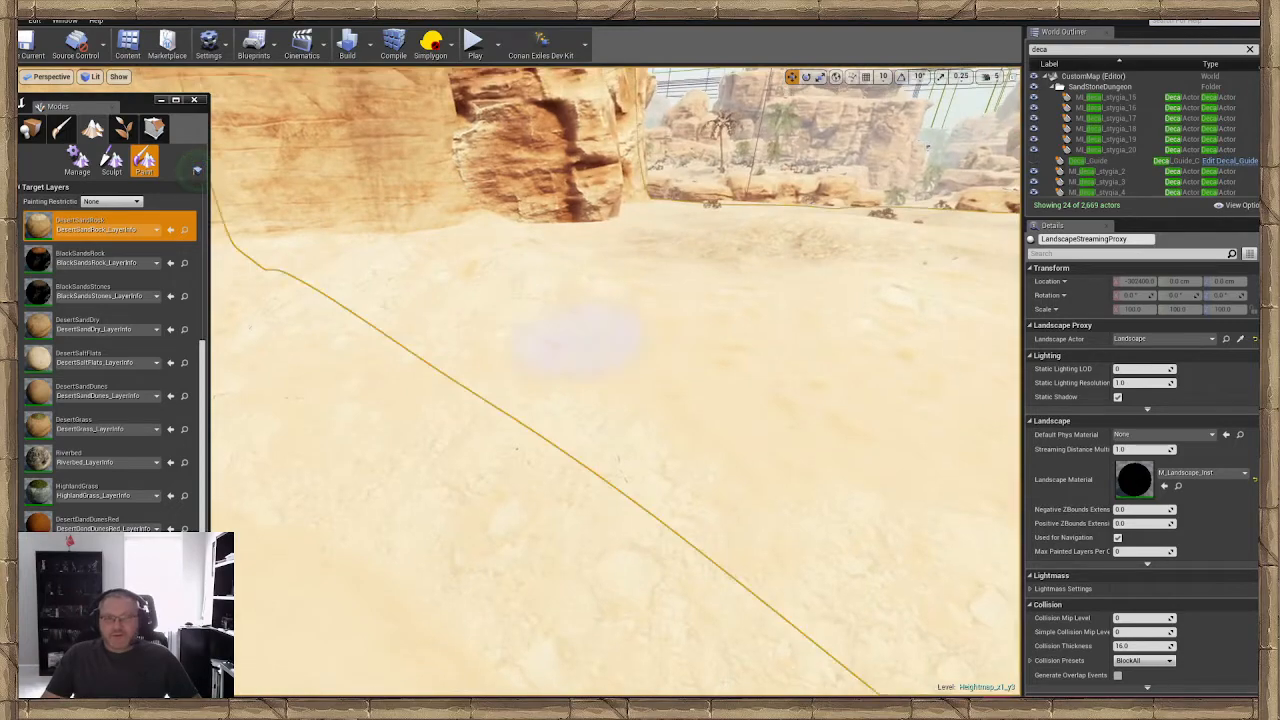
pyautogui.moveTo(645, 413)
pyautogui.mouseDown(button='right')
pyautogui.moveTo(643, 350)
pyautogui.moveTo(645, 413)
pyautogui.mouseUp(button='right')
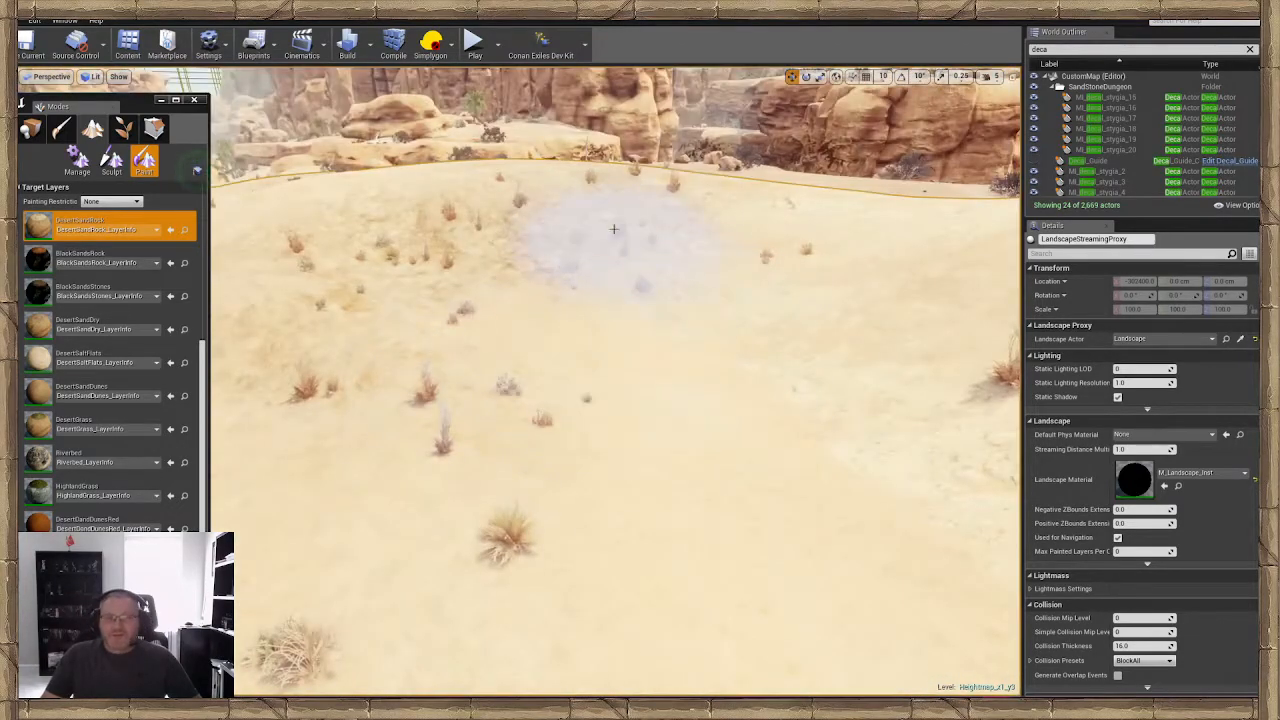
pyautogui.moveTo(626, 482)
pyautogui.mouseDown(button='right')
pyautogui.moveTo(626, 470)
pyautogui.moveTo(630, 500)
pyautogui.moveTo(586, 457)
pyautogui.mouseUp(button='right')
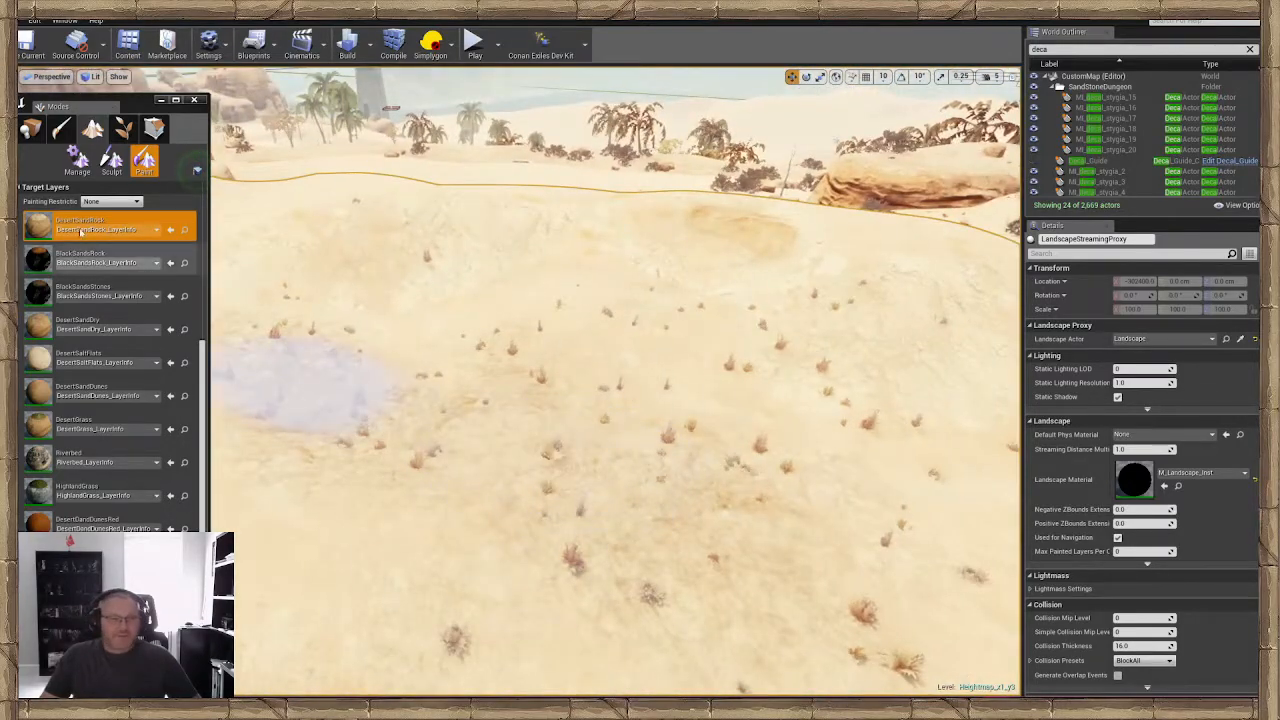
pyautogui.click(112, 160)
pyautogui.click(38, 220)
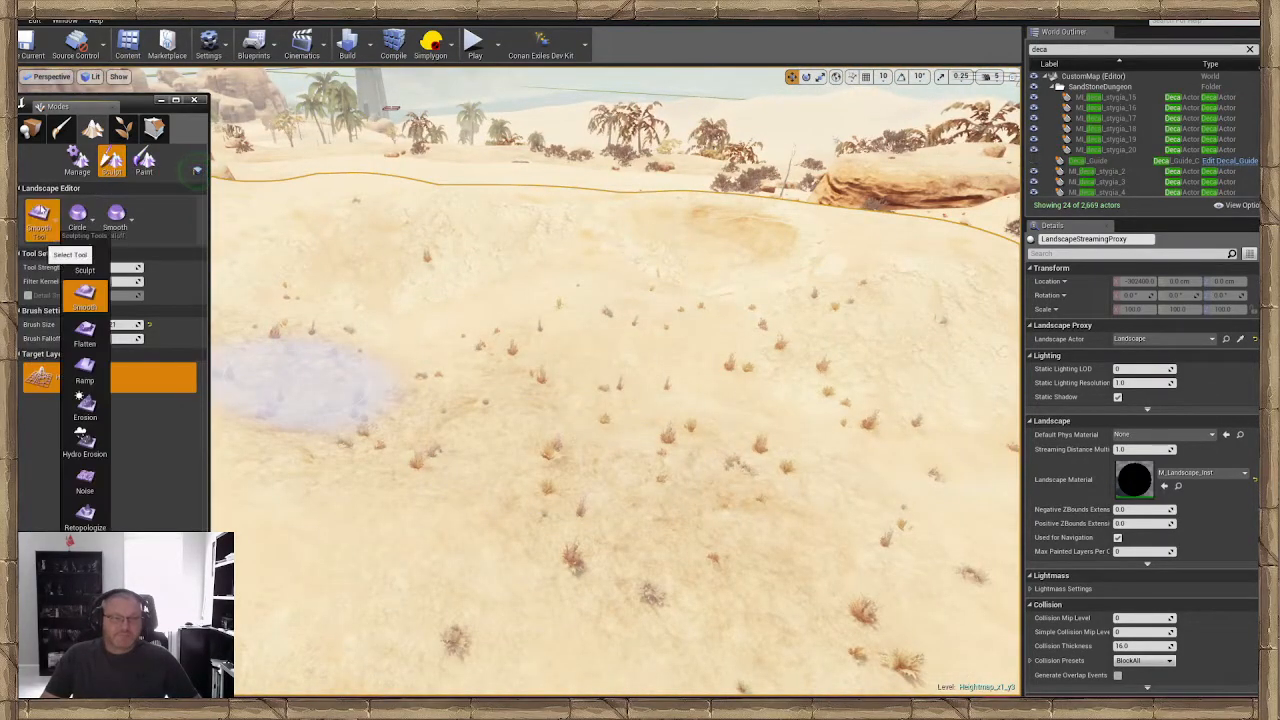
pyautogui.click(88, 335)
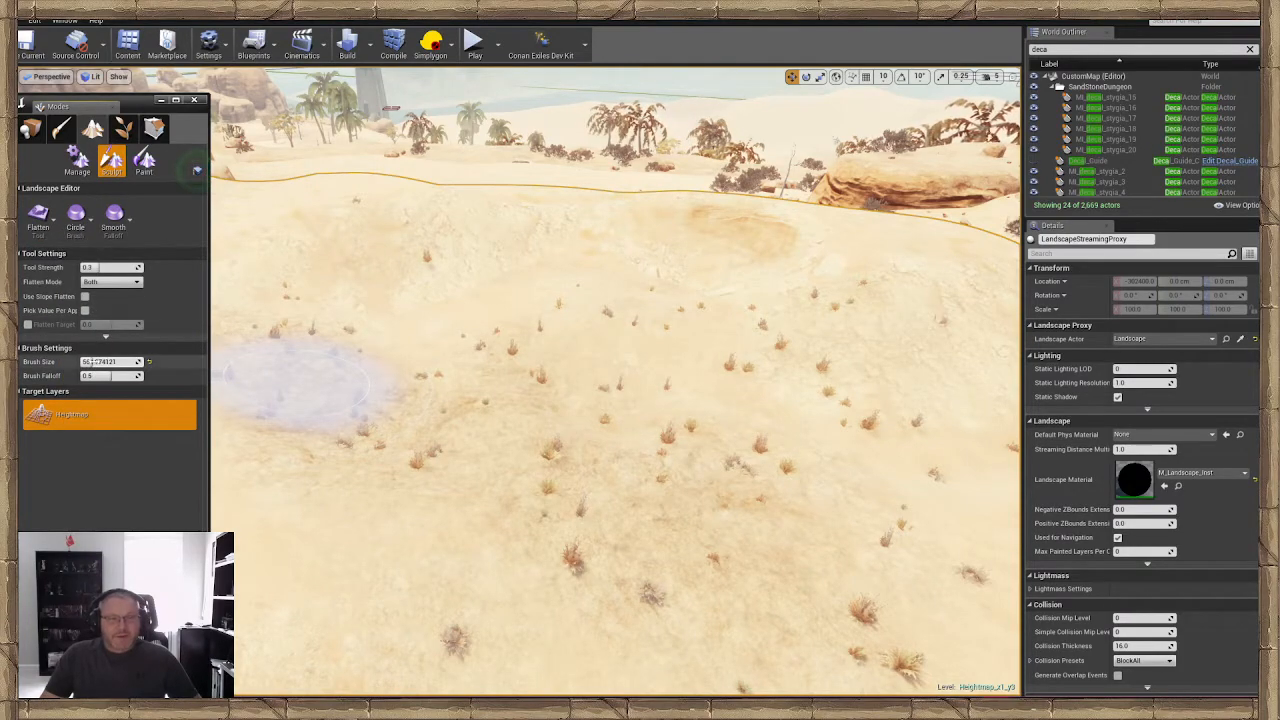
pyautogui.moveTo(370, 375)
pyautogui.mouseDown()
pyautogui.moveTo(777, 466)
pyautogui.moveTo(500, 307)
pyautogui.mouseUp()
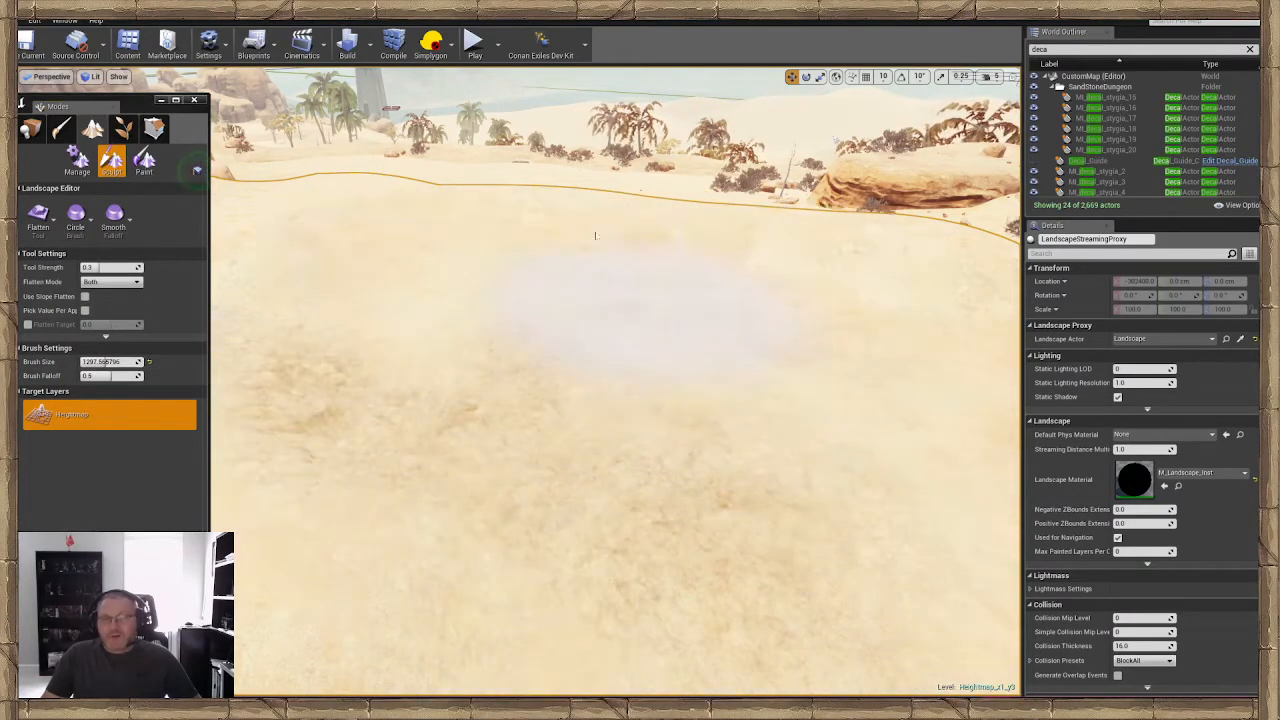
# Switch from landscape editing to placement mode and delete the selected LandscapeStreamingProxy
pyautogui.moveTo(597, 236)
pyautogui.mouseDown(button='right')
pyautogui.moveTo(500, 240)
pyautogui.moveTo(465, 310)
pyautogui.moveTo(380, 215)
pyautogui.moveTo(450, 235)
pyautogui.moveTo(640, 340)
pyautogui.moveTo(820, 385)
pyautogui.mouseUp(button='right')
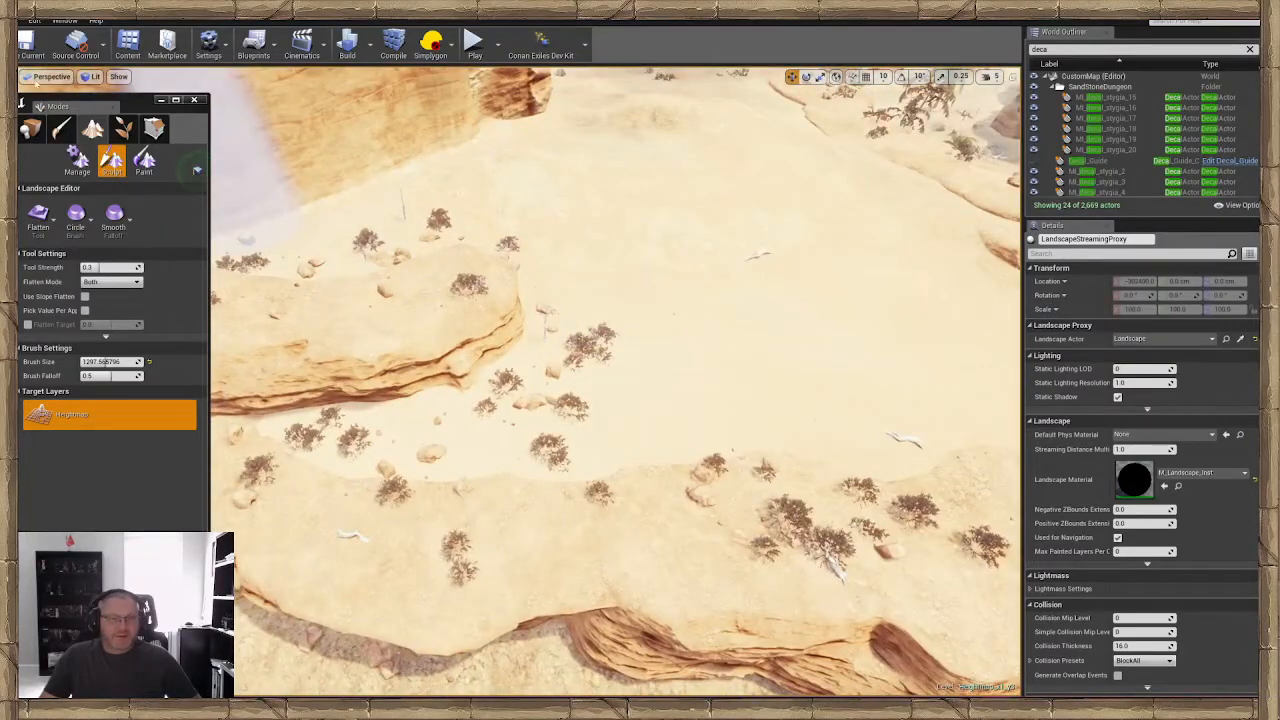
pyautogui.click(30, 129)
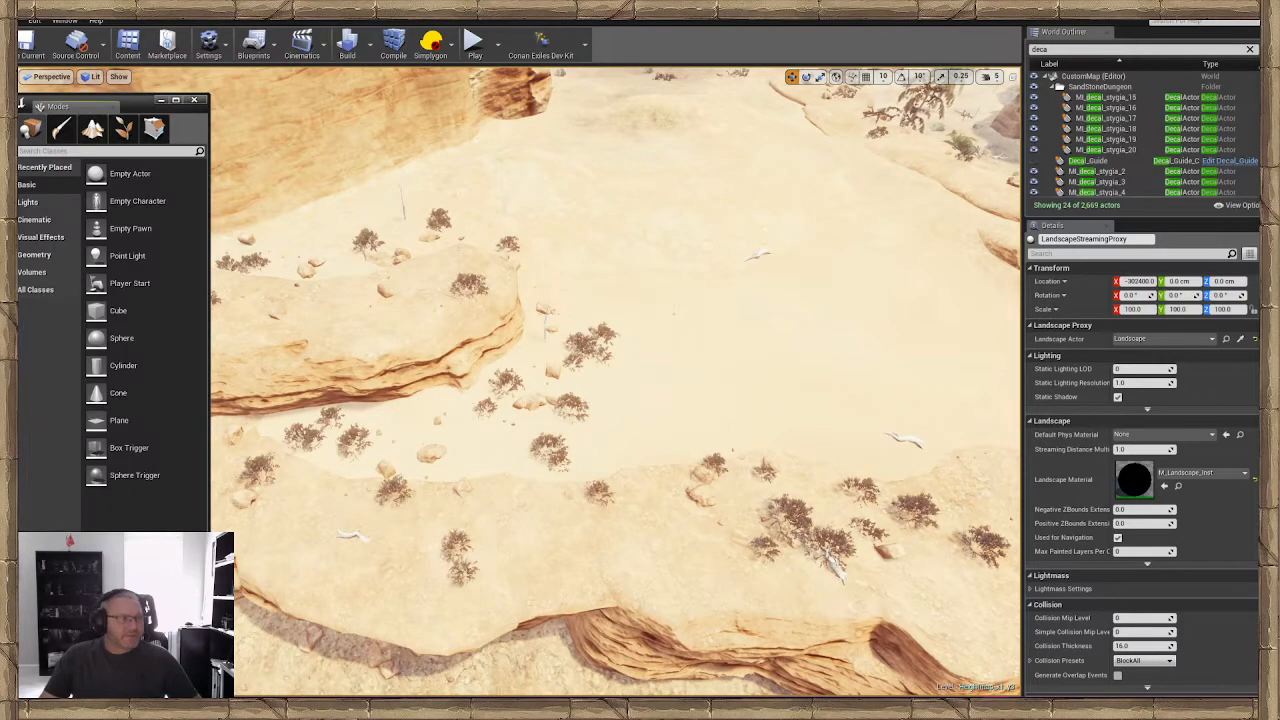
pyautogui.press('Delete')
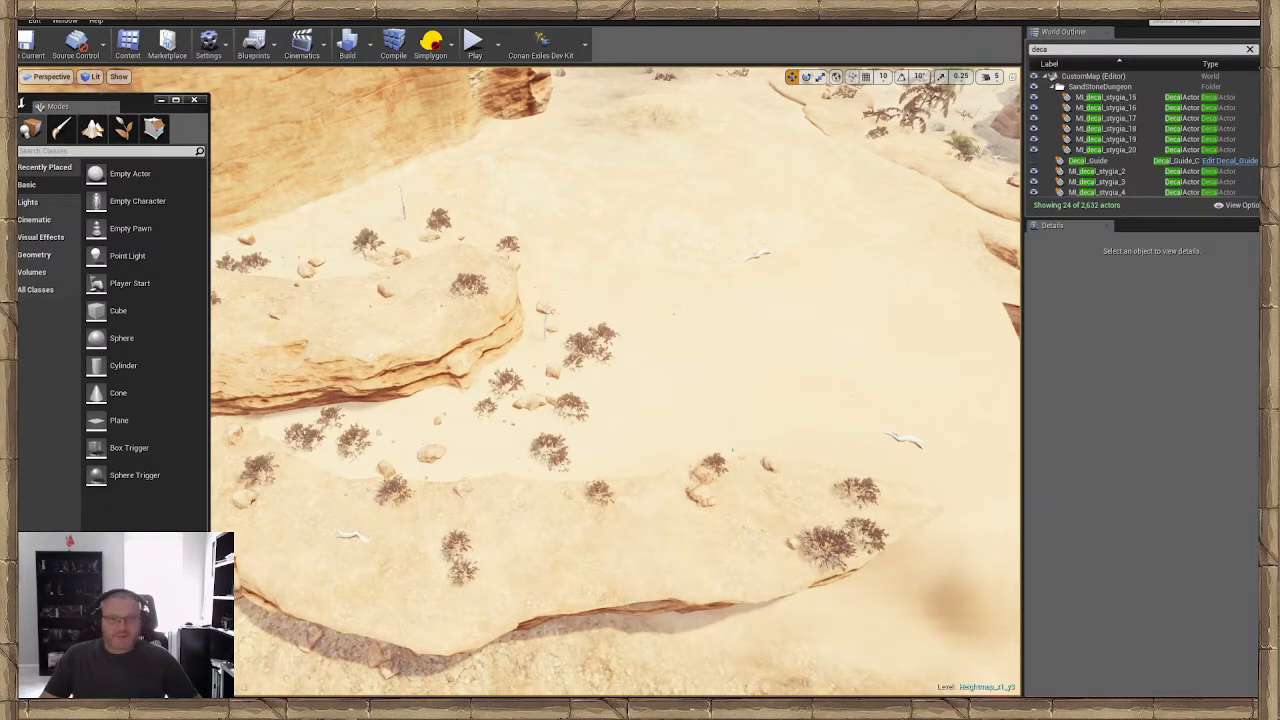
pyautogui.moveTo(581, 378); pyautogui.dragTo(484, 376, button='right')
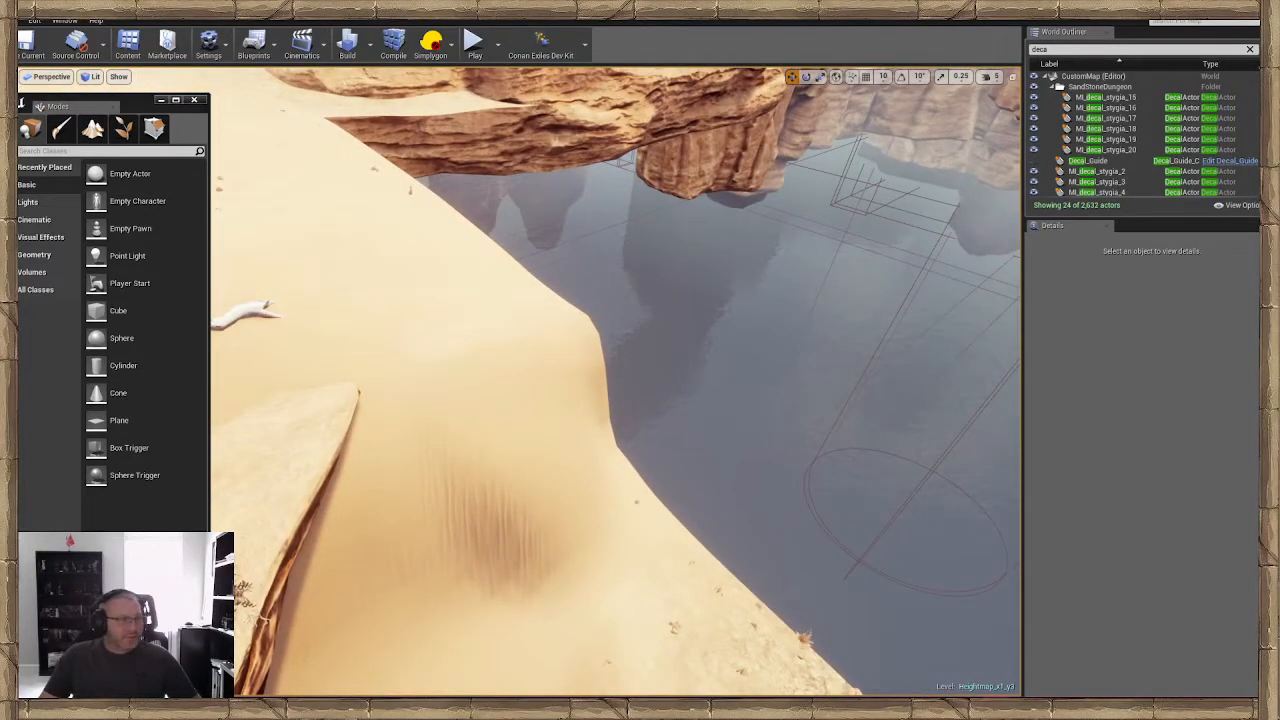
# Undo the deletion of the landscape proxy and redo it to compare the ground with and without that piece
pyautogui.hotkey('ctrl', 'z')
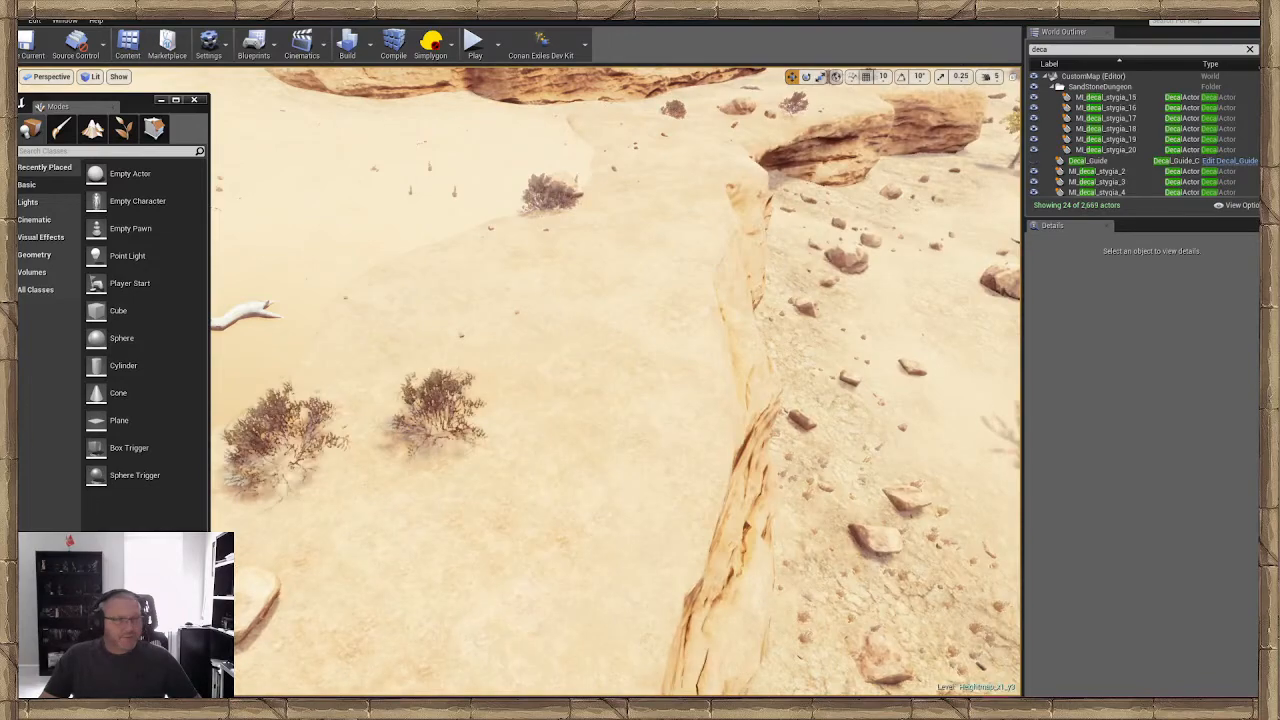
pyautogui.hotkey('ctrl', 'y')
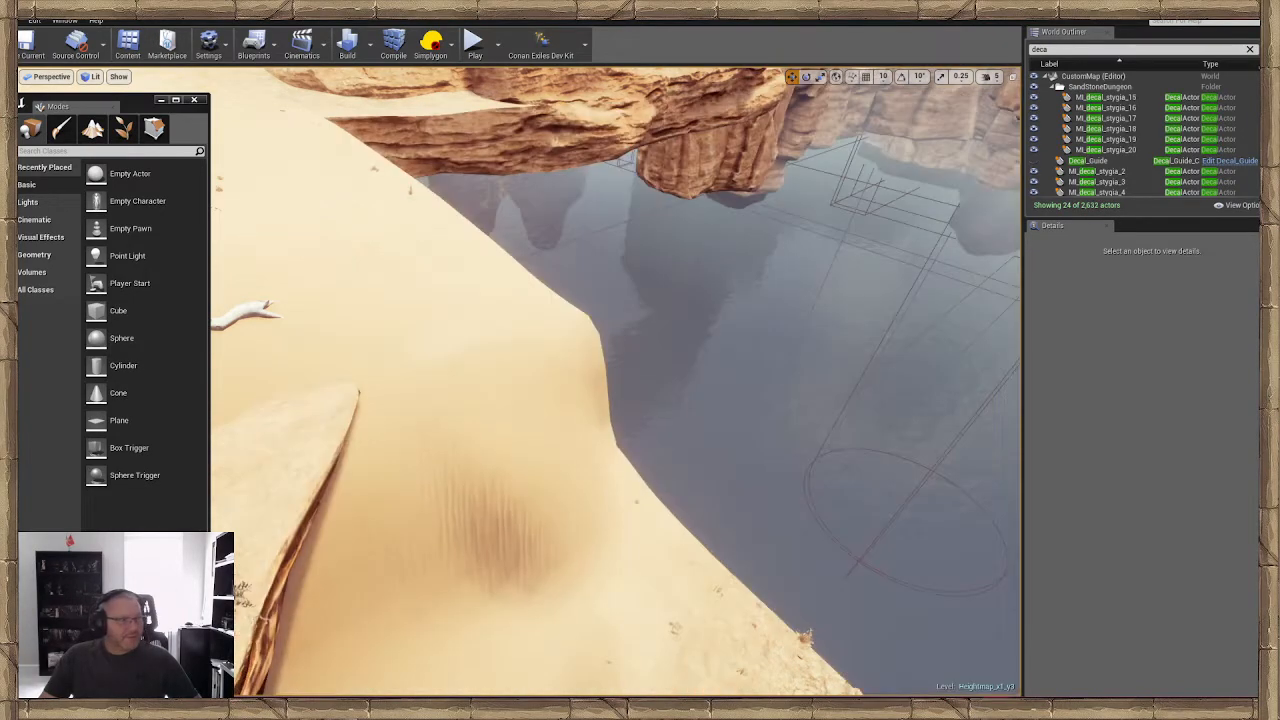
pyautogui.moveTo(440, 307)
pyautogui.mouseDown(button='right')
pyautogui.moveTo(440, 290)
pyautogui.moveTo(444, 325)
pyautogui.moveTo(430, 328)
pyautogui.mouseUp(button='right')
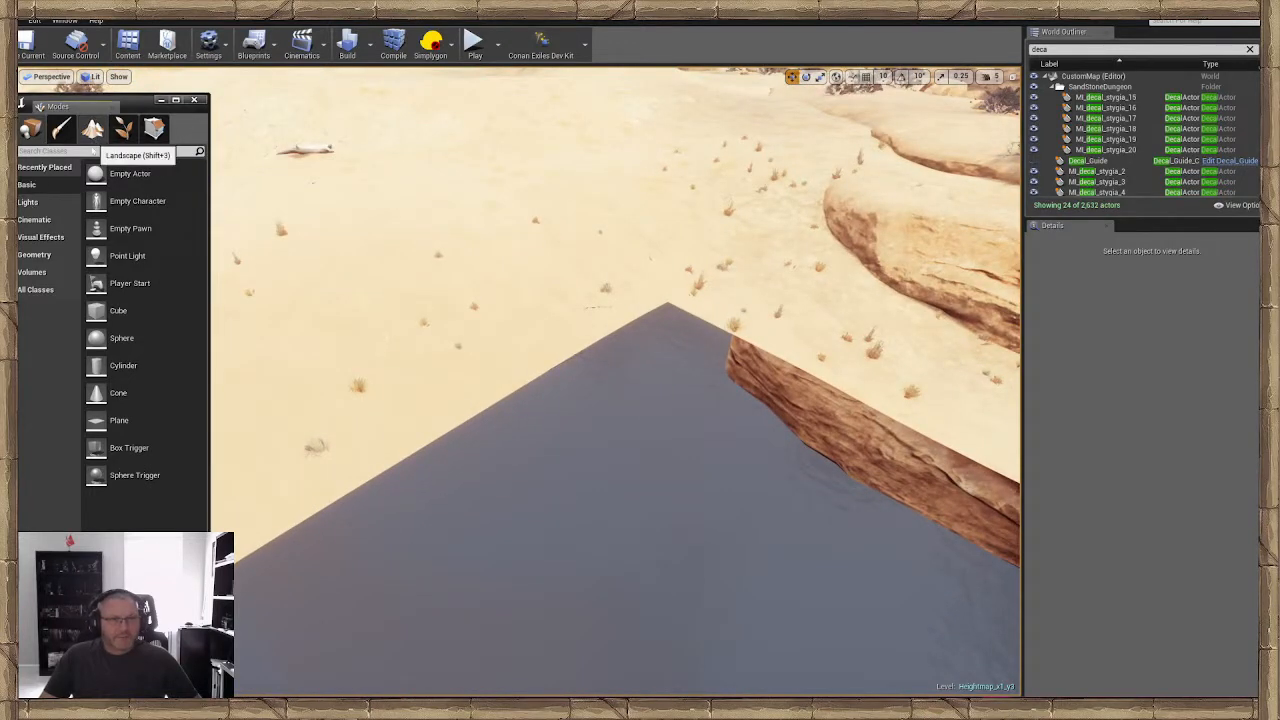
# Reshape the ground along the corner of the missing landscape piece with the Sculpt tool at strength 0.3 and a brush size of about 1298
pyautogui.click(93, 130)
pyautogui.click(40, 213)
pyautogui.click(83, 260)
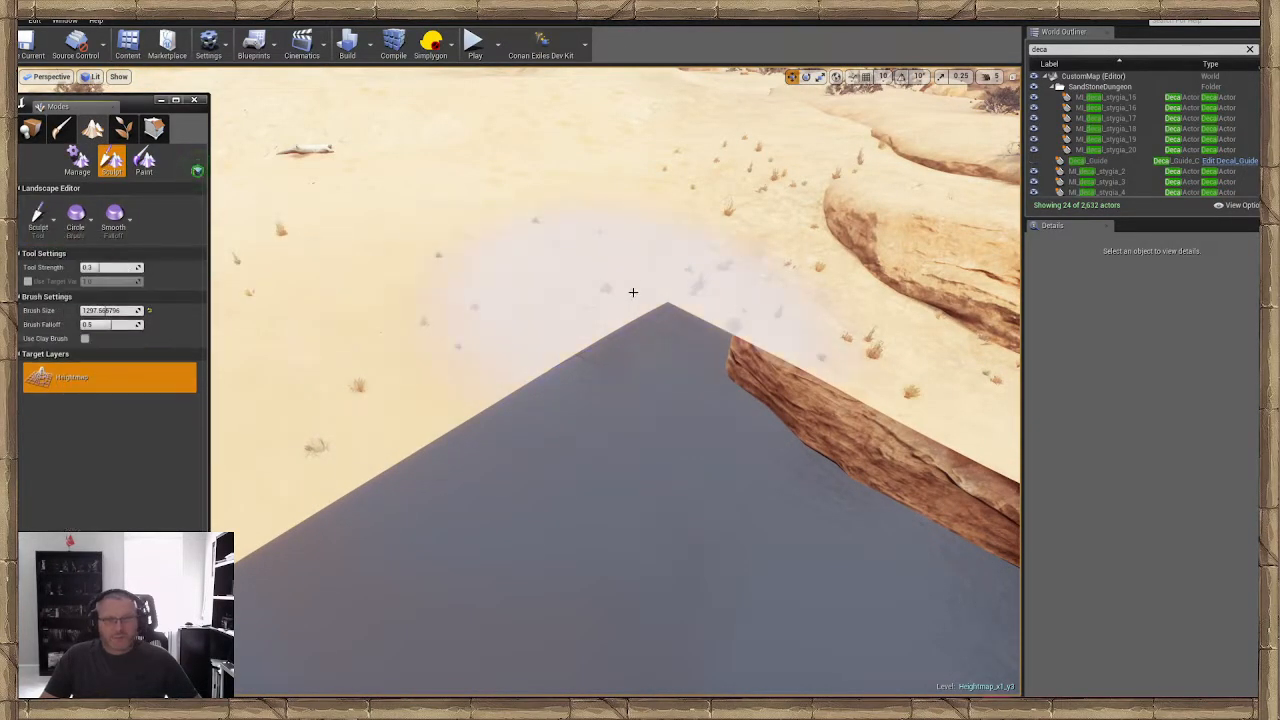
pyautogui.moveTo(655, 296); pyautogui.dragTo(606, 301)
pyautogui.moveTo(467, 293); pyautogui.dragTo(575, 215, button='right')
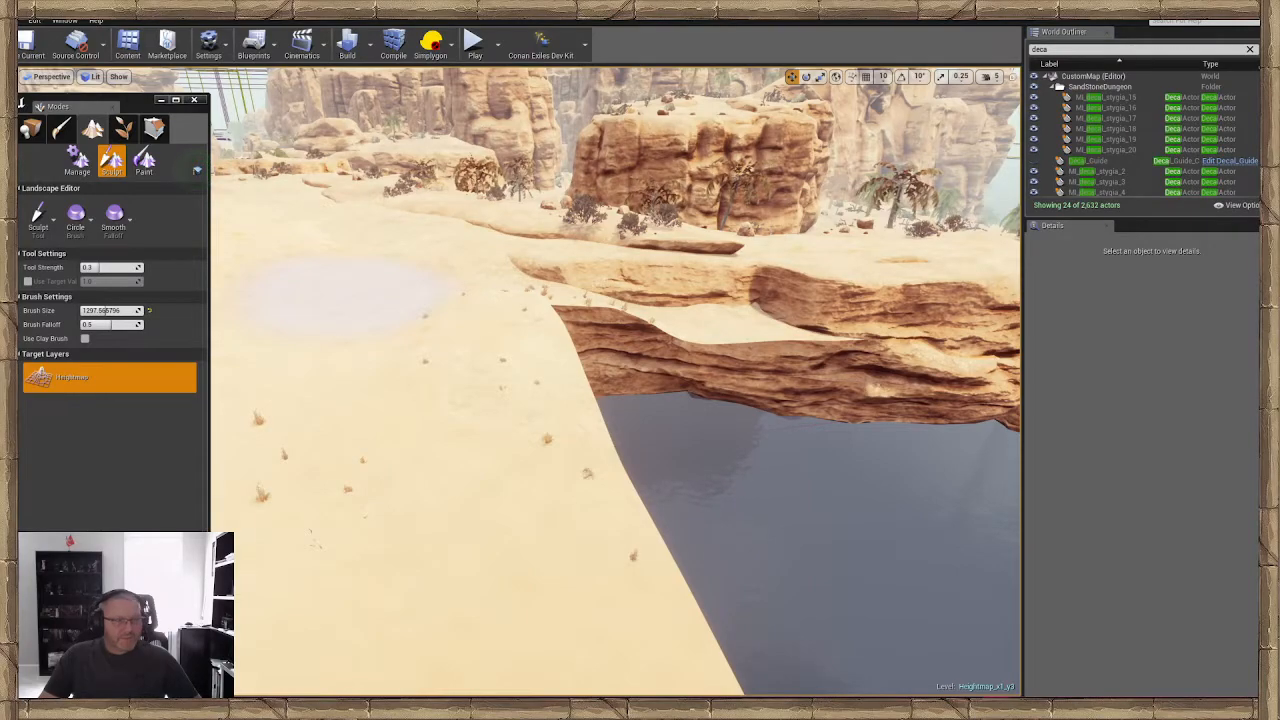
pyautogui.press('w')
pyautogui.moveTo(712, 474)
pyautogui.mouseDown(button='right')
pyautogui.moveTo(712, 385)
pyautogui.moveTo(650, 440)
pyautogui.moveTo(540, 445)
pyautogui.moveTo(585, 450)
pyautogui.moveTo(690, 395)
pyautogui.moveTo(750, 395)
pyautogui.moveTo(690, 450)
pyautogui.moveTo(745, 435)
pyautogui.moveTo(755, 410)
pyautogui.moveTo(757, 458)
pyautogui.mouseUp(button='right')
pyautogui.press('w')
pyautogui.press('s')
pyautogui.press('w')
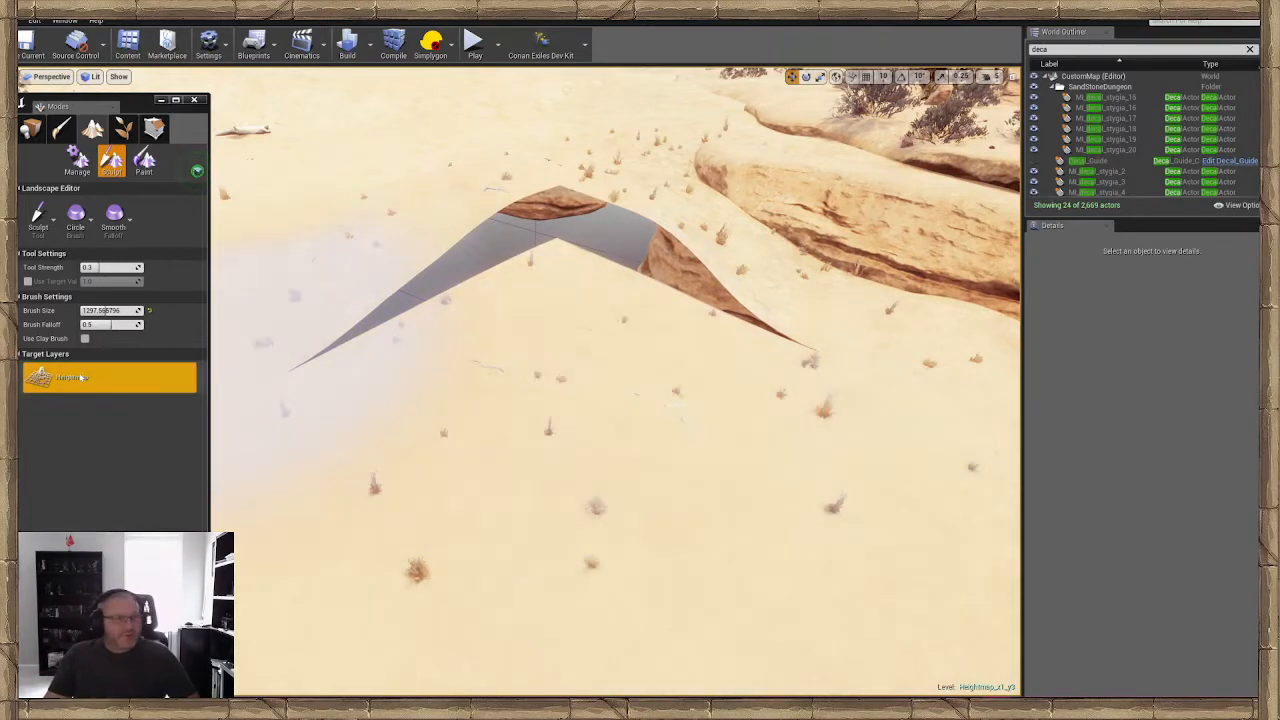
# Close the gap at the seam between the landscape pieces with the Smooth tool at strength 0.3
pyautogui.click(38, 215)
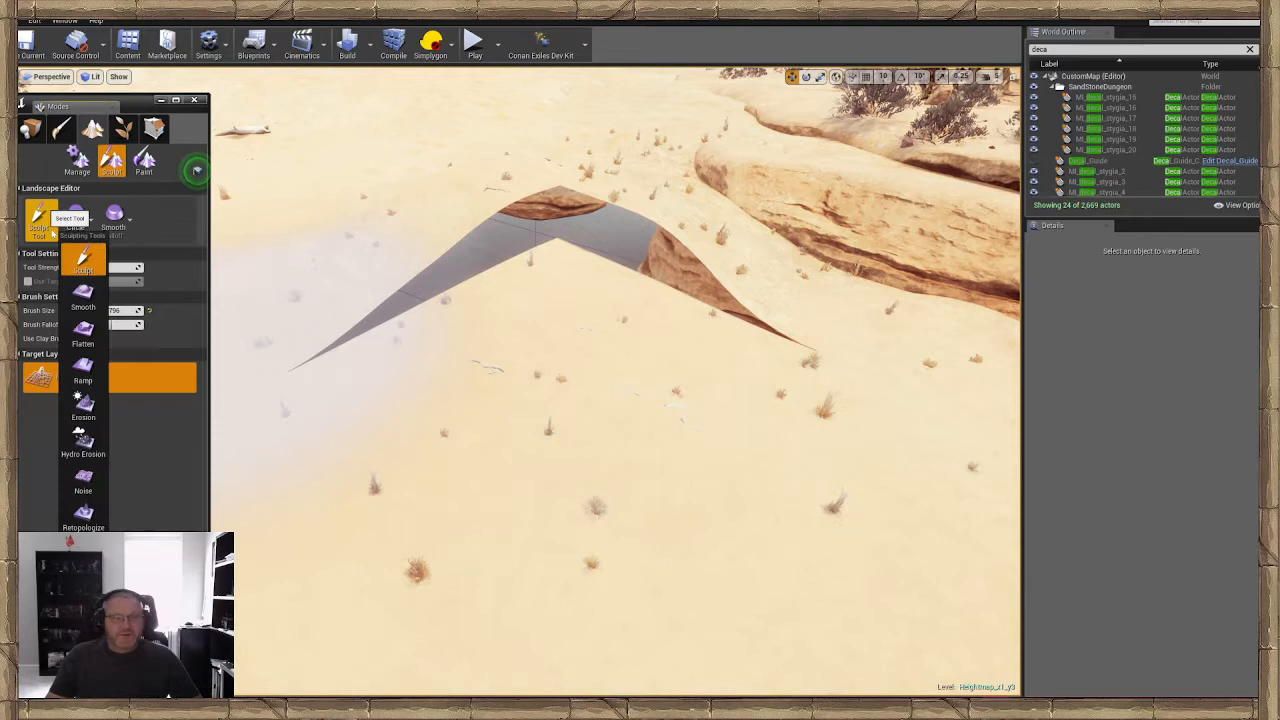
pyautogui.click(83, 298)
pyautogui.moveTo(735, 355)
pyautogui.mouseDown()
pyautogui.moveTo(449, 231)
pyautogui.moveTo(617, 242)
pyautogui.moveTo(389, 177)
pyautogui.moveTo(635, 395)
pyautogui.moveTo(590, 362)
pyautogui.mouseUp()
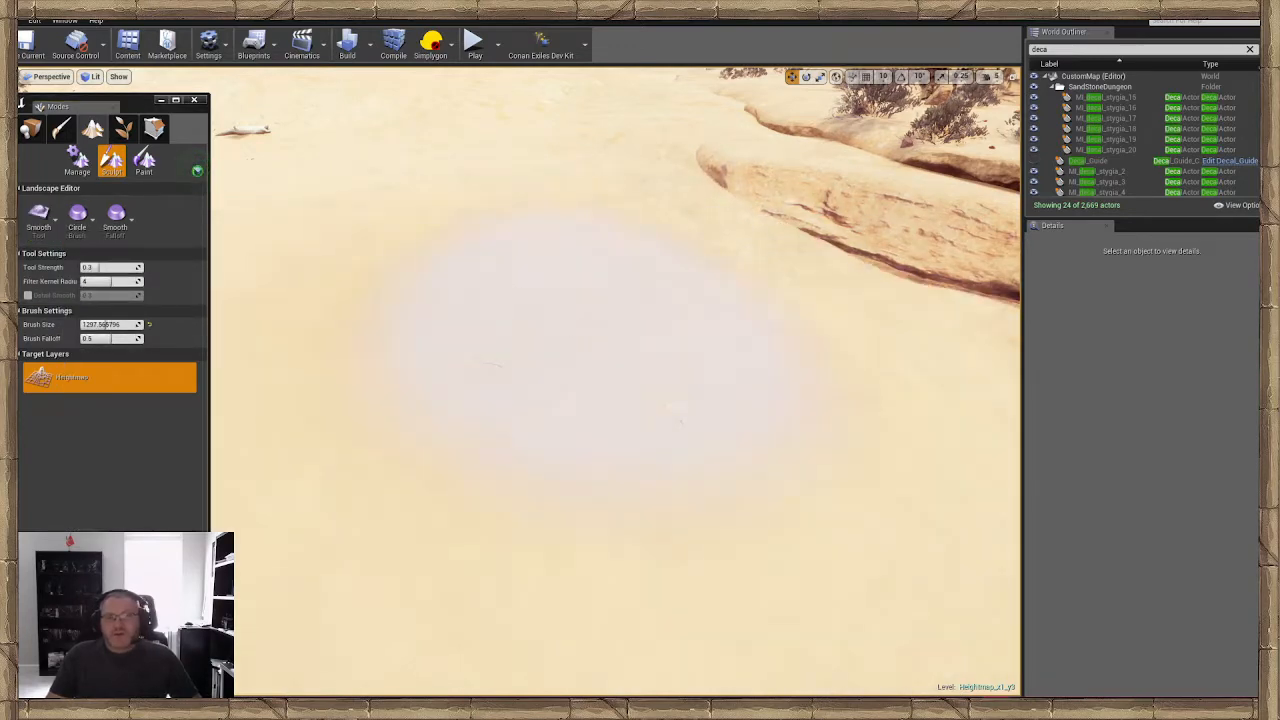
pyautogui.moveTo(802, 498); pyautogui.dragTo(680, 480, button='right')
pyautogui.moveTo(606, 449); pyautogui.dragTo(840, 455, button='right')
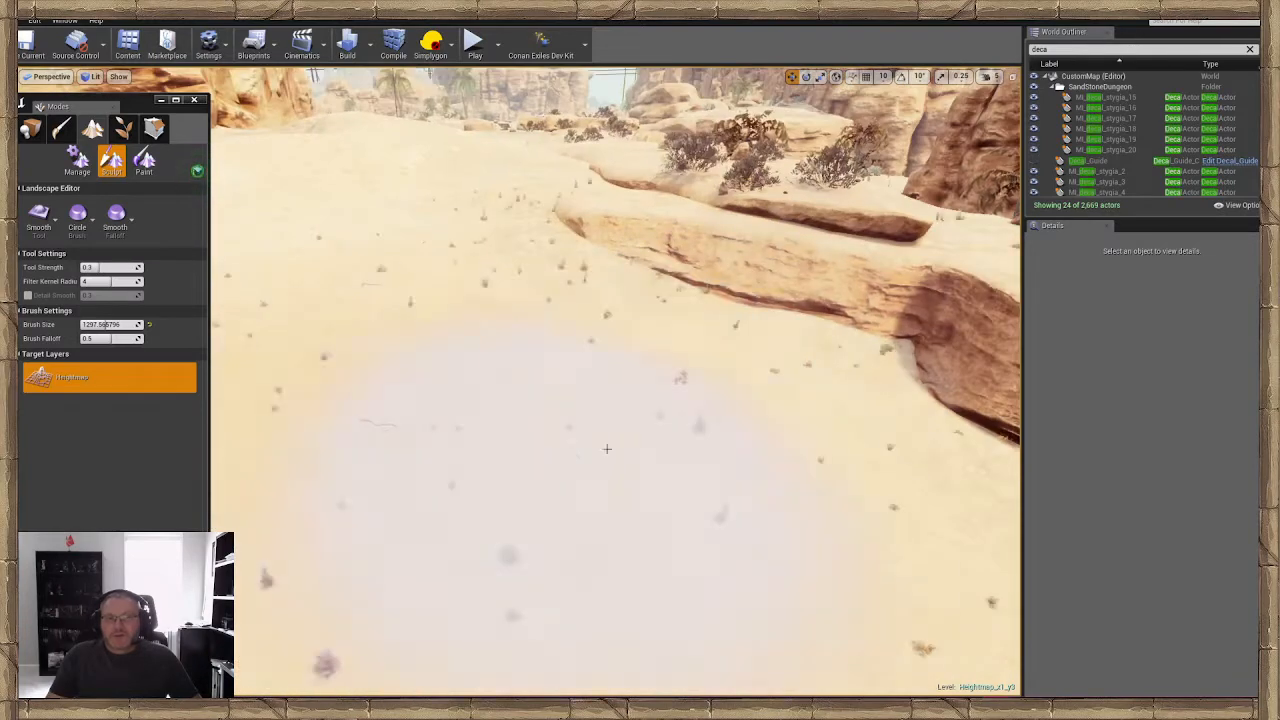
# Smooth the sand around the repaired seam and past the driftwood toward the low rock ledge
pyautogui.moveTo(606, 449)
pyautogui.mouseDown()
pyautogui.moveTo(346, 229)
pyautogui.moveTo(537, 289)
pyautogui.moveTo(442, 279)
pyautogui.mouseUp()
pyautogui.moveTo(411, 374); pyautogui.dragTo(340, 395, button='right')
pyautogui.press('w')
pyautogui.moveTo(411, 374); pyautogui.dragTo(624, 248)
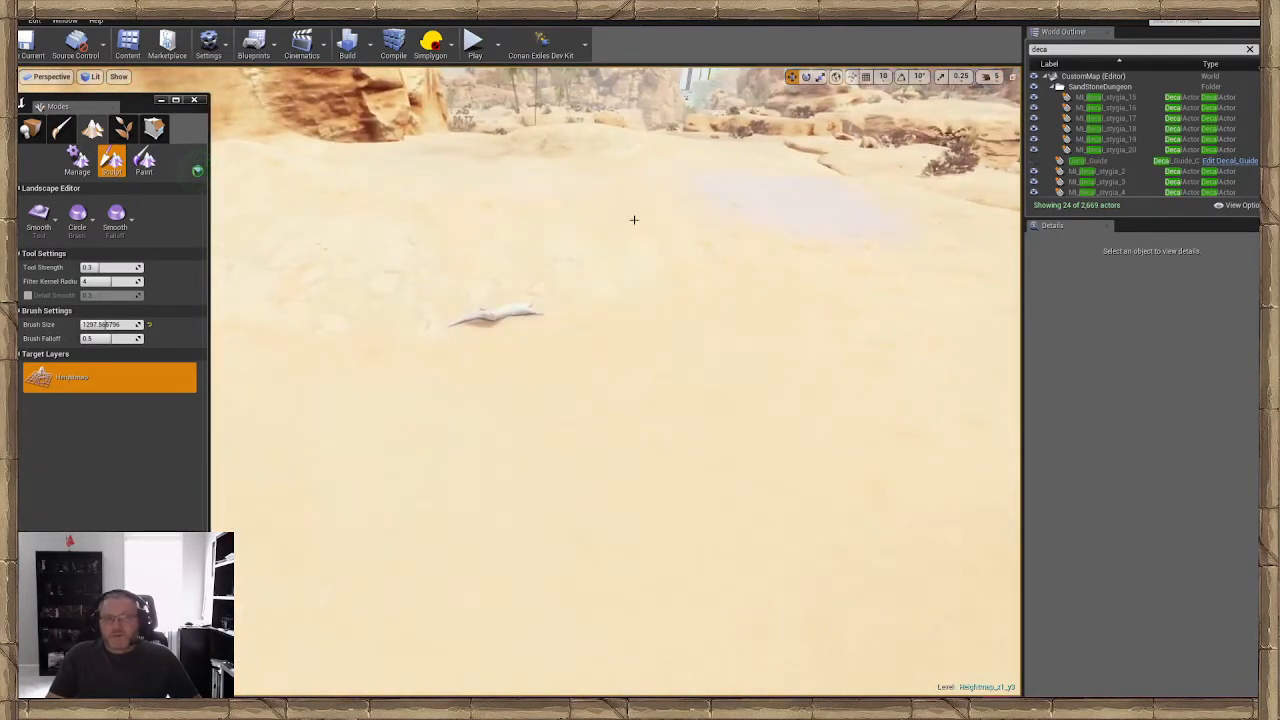
pyautogui.moveTo(634, 220)
pyautogui.mouseDown(button='right')
pyautogui.moveTo(510, 120)
pyautogui.moveTo(560, 225)
pyautogui.mouseUp(button='right')
pyautogui.press('w')
pyautogui.moveTo(700, 511)
pyautogui.mouseDown()
pyautogui.moveTo(497, 282)
pyautogui.moveTo(543, 174)
pyautogui.moveTo(629, 360)
pyautogui.moveTo(905, 197)
pyautogui.mouseUp()
pyautogui.moveTo(700, 315)
pyautogui.mouseDown(button='right')
pyautogui.moveTo(700, 270)
pyautogui.moveTo(690, 340)
pyautogui.moveTo(529, 248)
pyautogui.mouseUp(button='right')
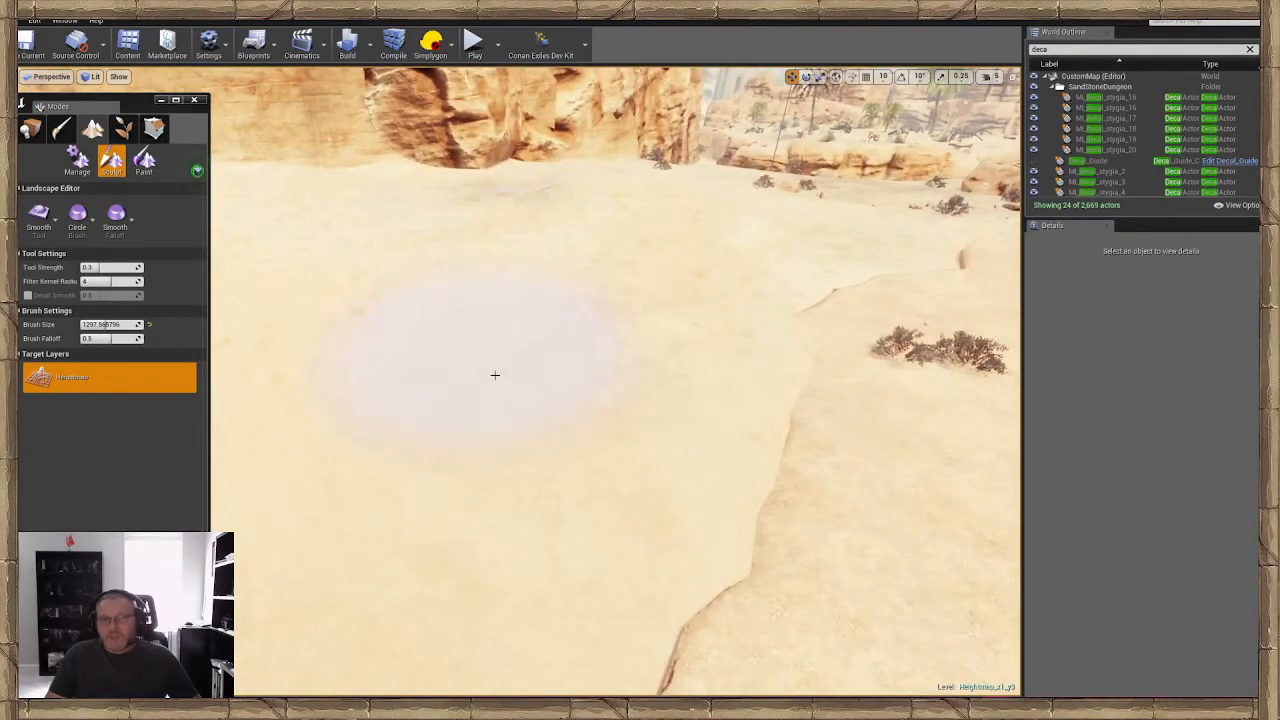
# Smooth the sand in front of the large sandstone cliff with the same Smooth brush
pyautogui.moveTo(494, 375)
pyautogui.mouseDown(button='right')
pyautogui.moveTo(494, 320)
pyautogui.moveTo(500, 400)
pyautogui.moveTo(517, 303)
pyautogui.mouseUp(button='right')
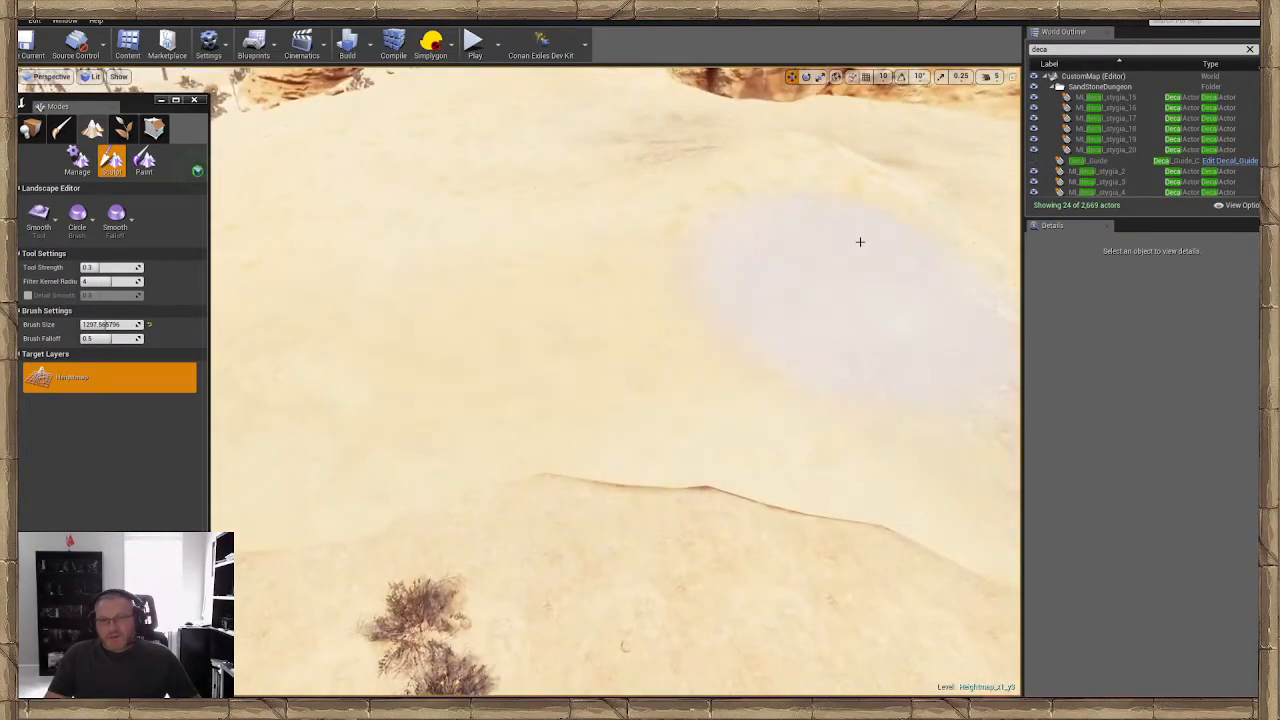
pyautogui.moveTo(873, 243)
pyautogui.mouseDown(button='right')
pyautogui.moveTo(873, 200)
pyautogui.moveTo(860, 300)
pyautogui.moveTo(777, 363)
pyautogui.moveTo(748, 212)
pyautogui.mouseUp(button='right')
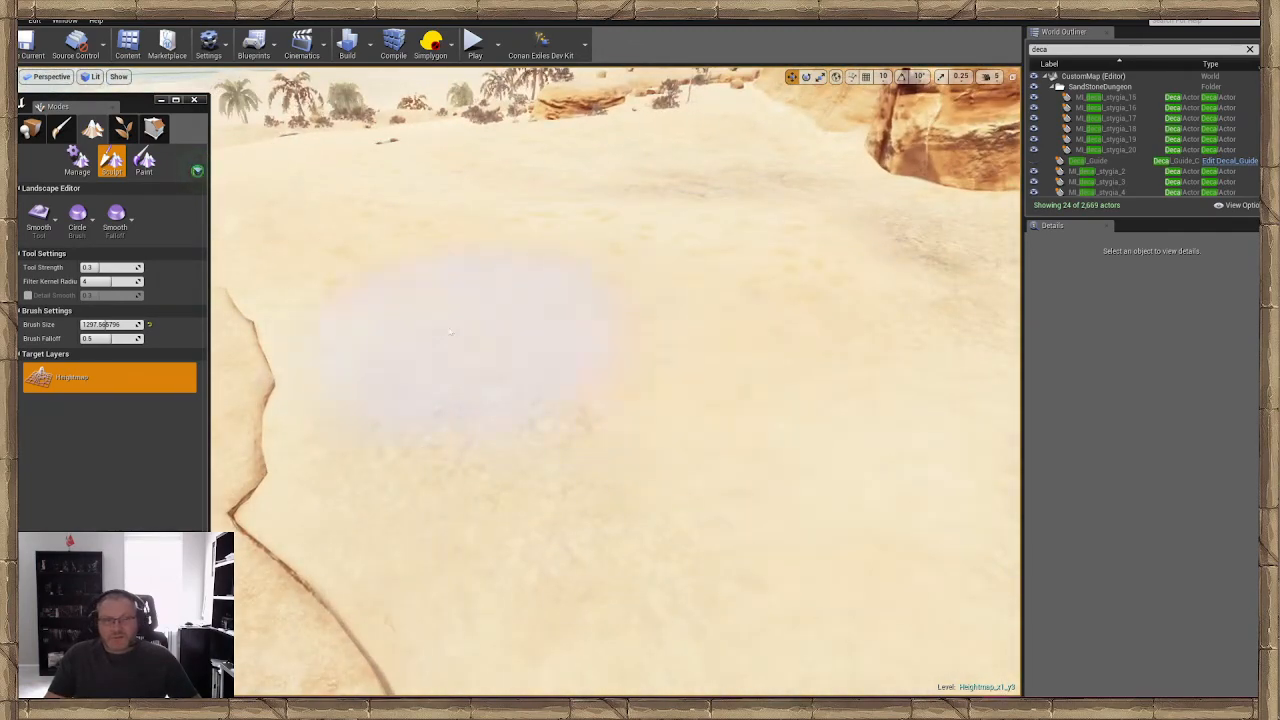
pyautogui.moveTo(450, 332)
pyautogui.mouseDown(button='right')
pyautogui.moveTo(500, 300)
pyautogui.moveTo(600, 290)
pyautogui.moveTo(415, 515)
pyautogui.mouseUp(button='right')
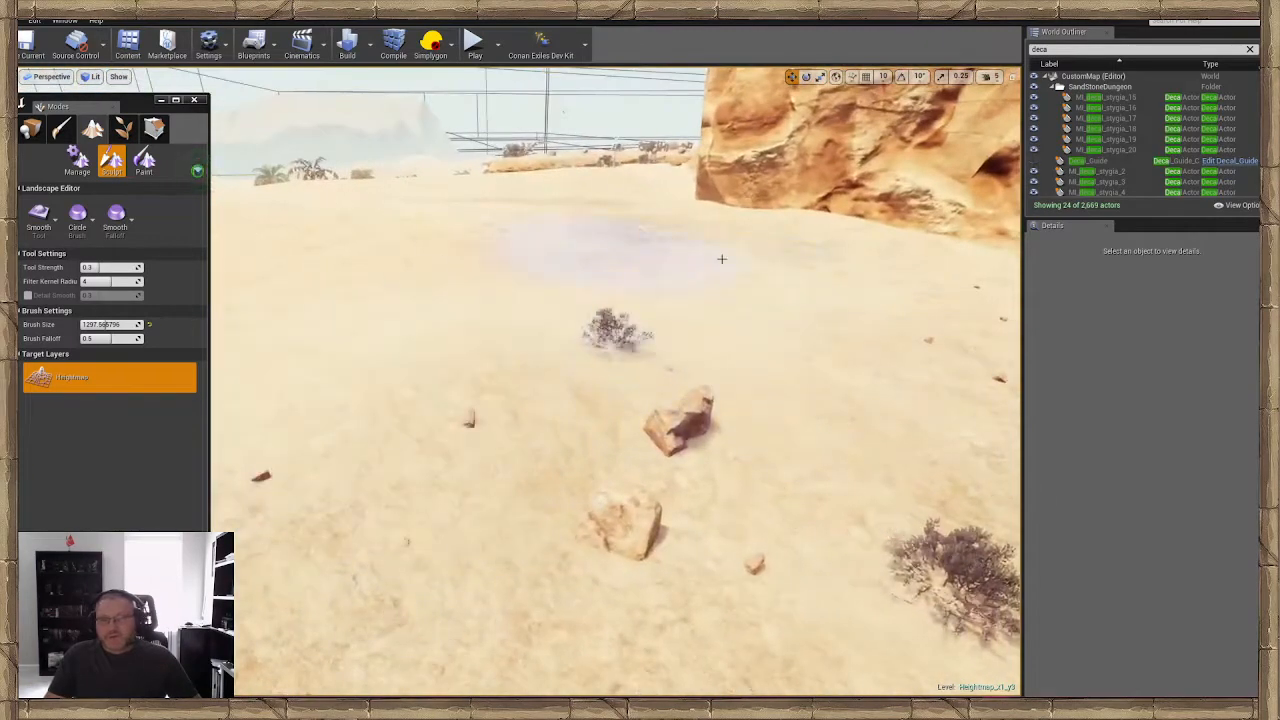
pyautogui.moveTo(721, 259); pyautogui.dragTo(490, 373, button='right')
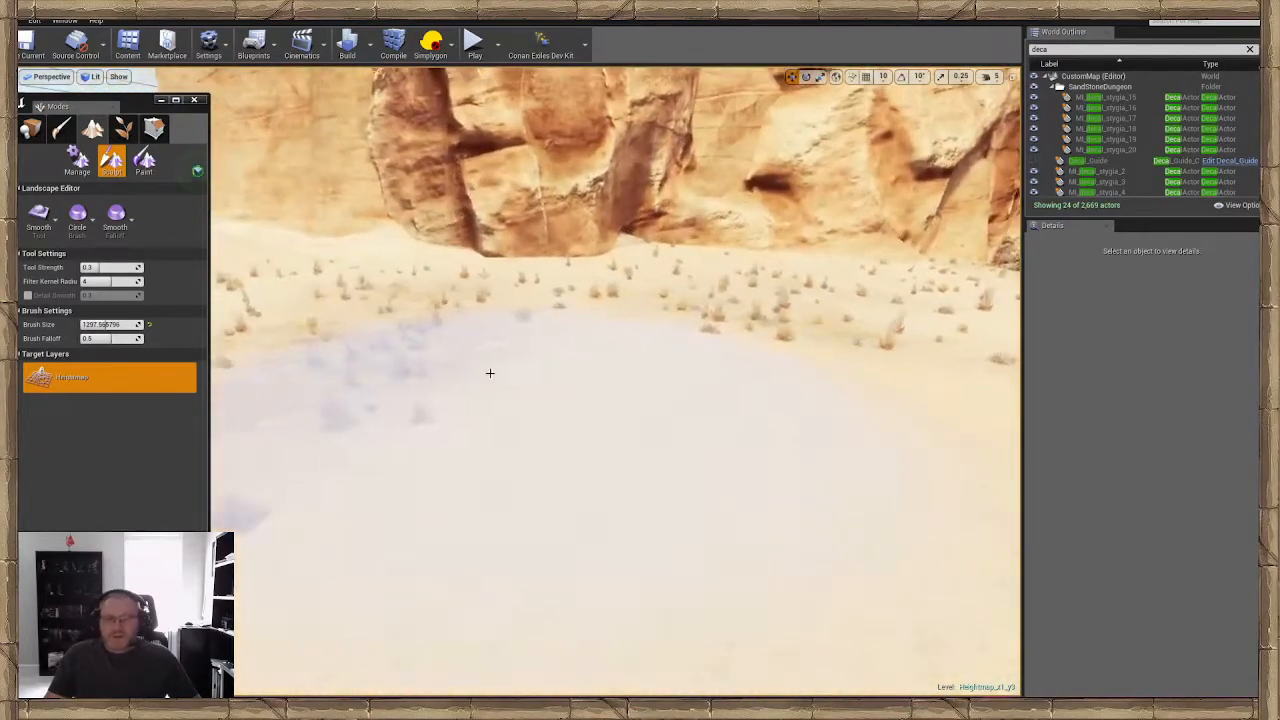
pyautogui.moveTo(490, 373); pyautogui.dragTo(443, 271)
pyautogui.moveTo(443, 271)
pyautogui.mouseDown(button='right')
pyautogui.moveTo(410, 250)
pyautogui.moveTo(470, 255)
pyautogui.moveTo(490, 340)
pyautogui.moveTo(470, 280)
pyautogui.moveTo(375, 365)
pyautogui.mouseUp(button='right')
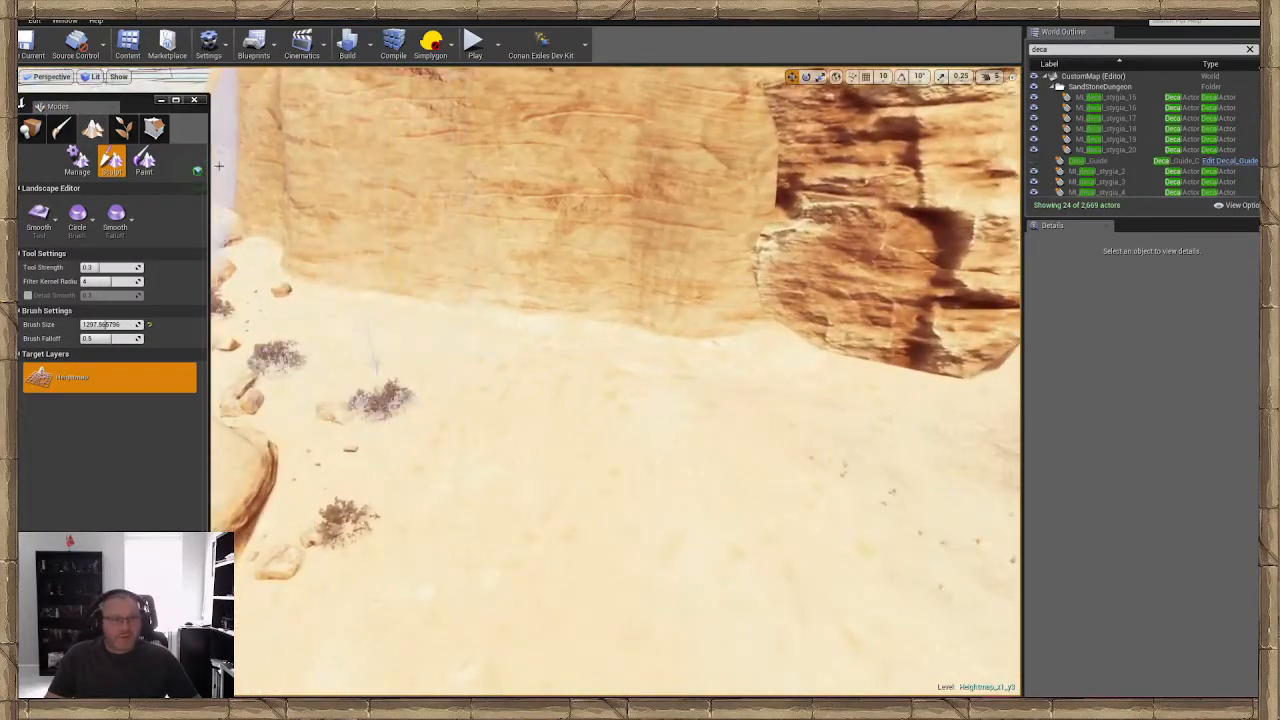
pyautogui.moveTo(788, 430)
pyautogui.mouseDown()
pyautogui.moveTo(686, 369)
pyautogui.moveTo(752, 402)
pyautogui.mouseUp()
pyautogui.moveTo(752, 402)
pyautogui.mouseDown(button='right')
pyautogui.moveTo(670, 435)
pyautogui.moveTo(755, 350)
pyautogui.moveTo(700, 380)
pyautogui.moveTo(730, 416)
pyautogui.mouseUp(button='right')
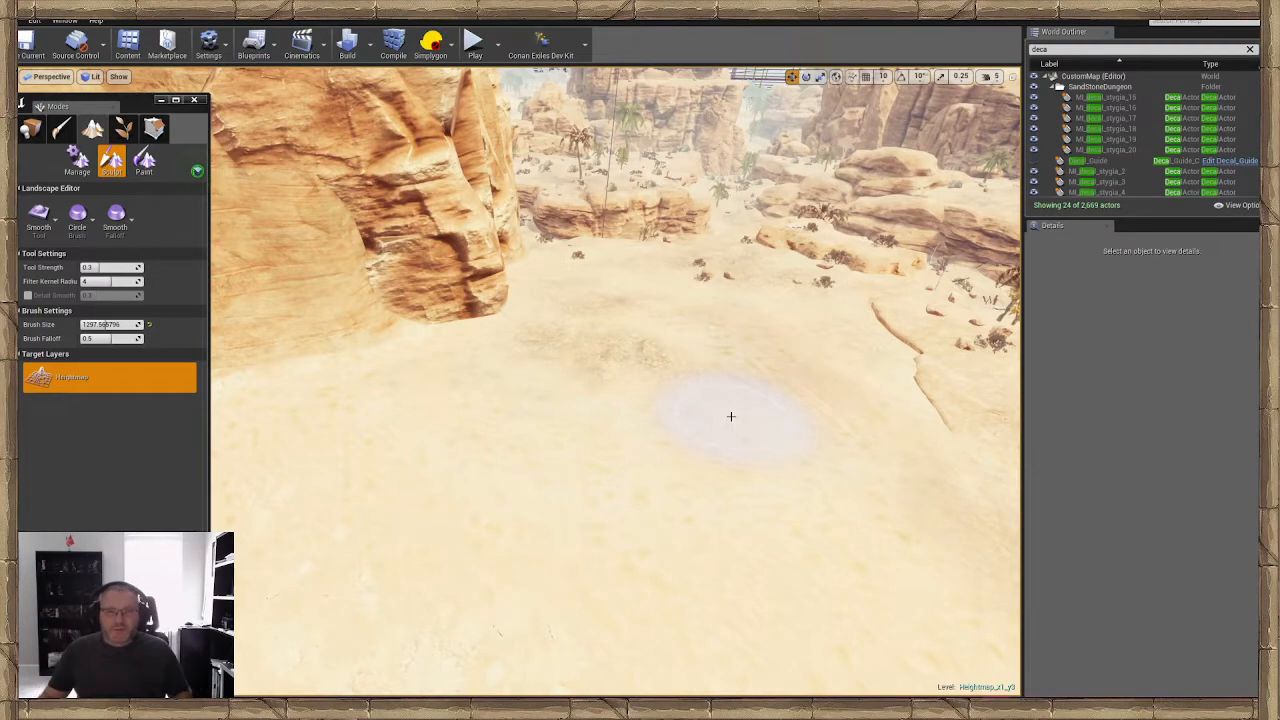
# Look over the landscape from the cliff to the palm grove and postpone the pending autosave
pyautogui.moveTo(584, 492)
pyautogui.mouseDown(button='right')
pyautogui.moveTo(600, 500)
pyautogui.moveTo(560, 480)
pyautogui.moveTo(500, 490)
pyautogui.moveTo(599, 495)
pyautogui.mouseUp(button='right')
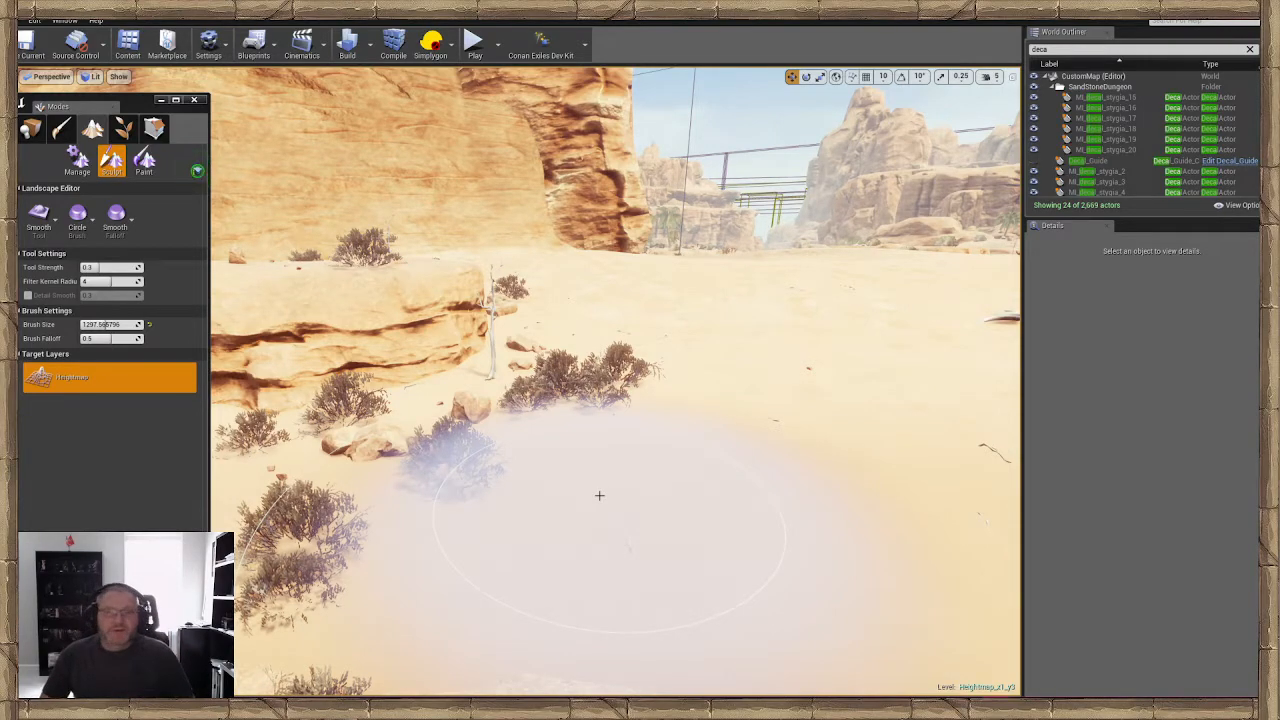
pyautogui.moveTo(614, 386)
pyautogui.mouseDown(button='right')
pyautogui.moveTo(580, 400)
pyautogui.moveTo(575, 450)
pyautogui.moveTo(614, 400)
pyautogui.moveTo(560, 395)
pyautogui.moveTo(580, 400)
pyautogui.moveTo(429, 543)
pyautogui.mouseUp(button='right')
pyautogui.moveTo(757, 214)
pyautogui.mouseDown(button='right')
pyautogui.moveTo(757, 240)
pyautogui.moveTo(740, 165)
pyautogui.moveTo(830, 155)
pyautogui.moveTo(800, 180)
pyautogui.moveTo(805, 260)
pyautogui.moveTo(725, 390)
pyautogui.mouseUp(button='right')
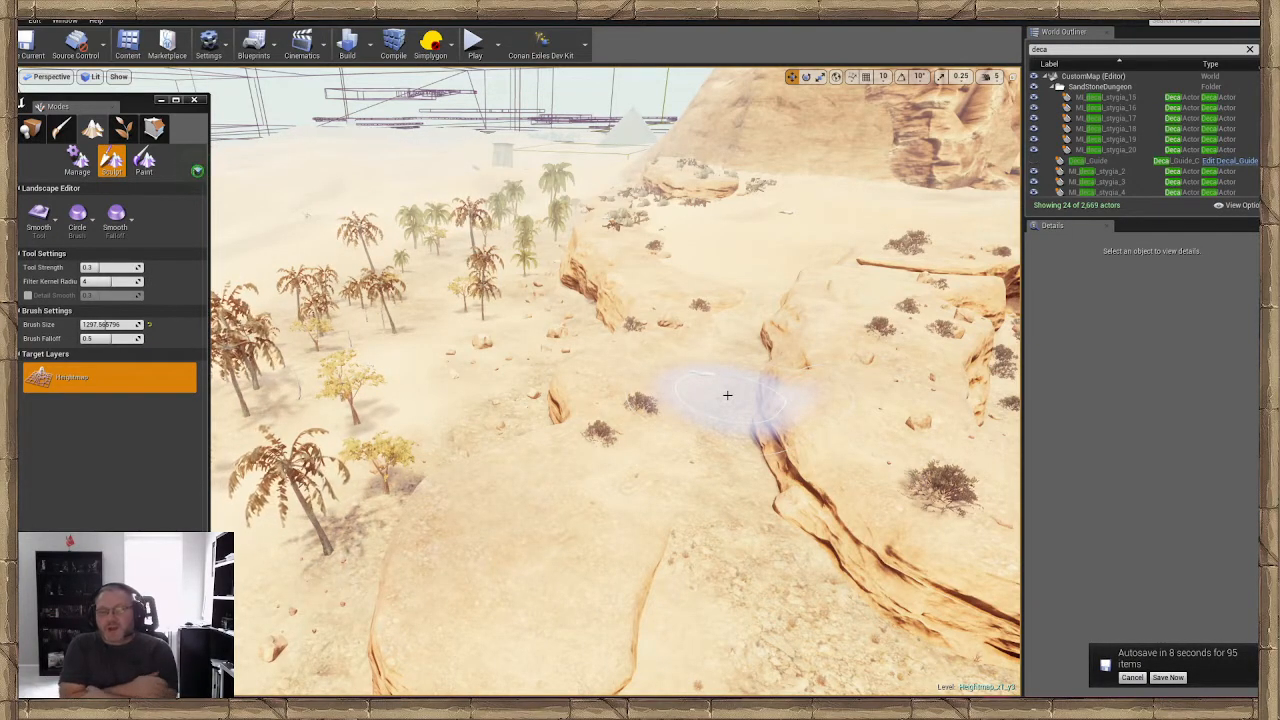
pyautogui.click(1134, 677)
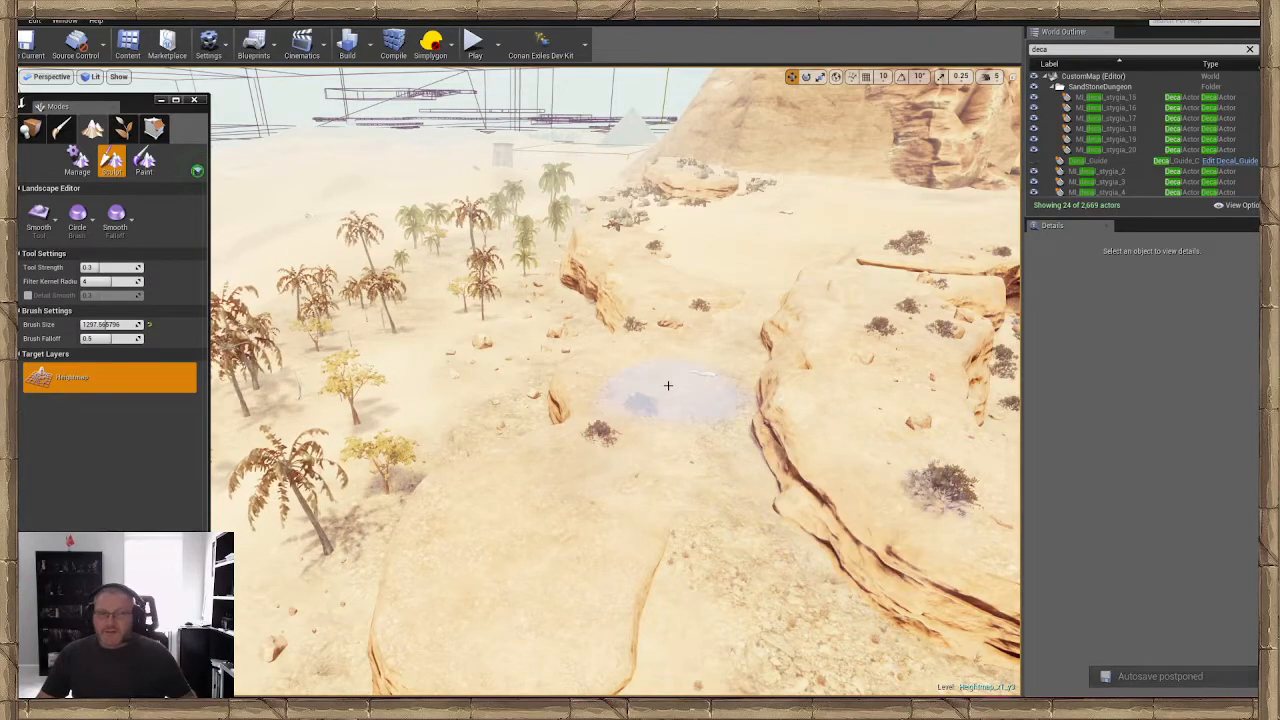
# Inspect the rock ledges and the smoothed sand in front of the cliff from several viewpoints
pyautogui.moveTo(669, 384)
pyautogui.mouseDown(button='right')
pyautogui.moveTo(850, 360)
pyautogui.moveTo(700, 345)
pyautogui.moveTo(640, 355)
pyautogui.moveTo(850, 385)
pyautogui.moveTo(560, 400)
pyautogui.moveTo(790, 430)
pyautogui.mouseUp(button='right')
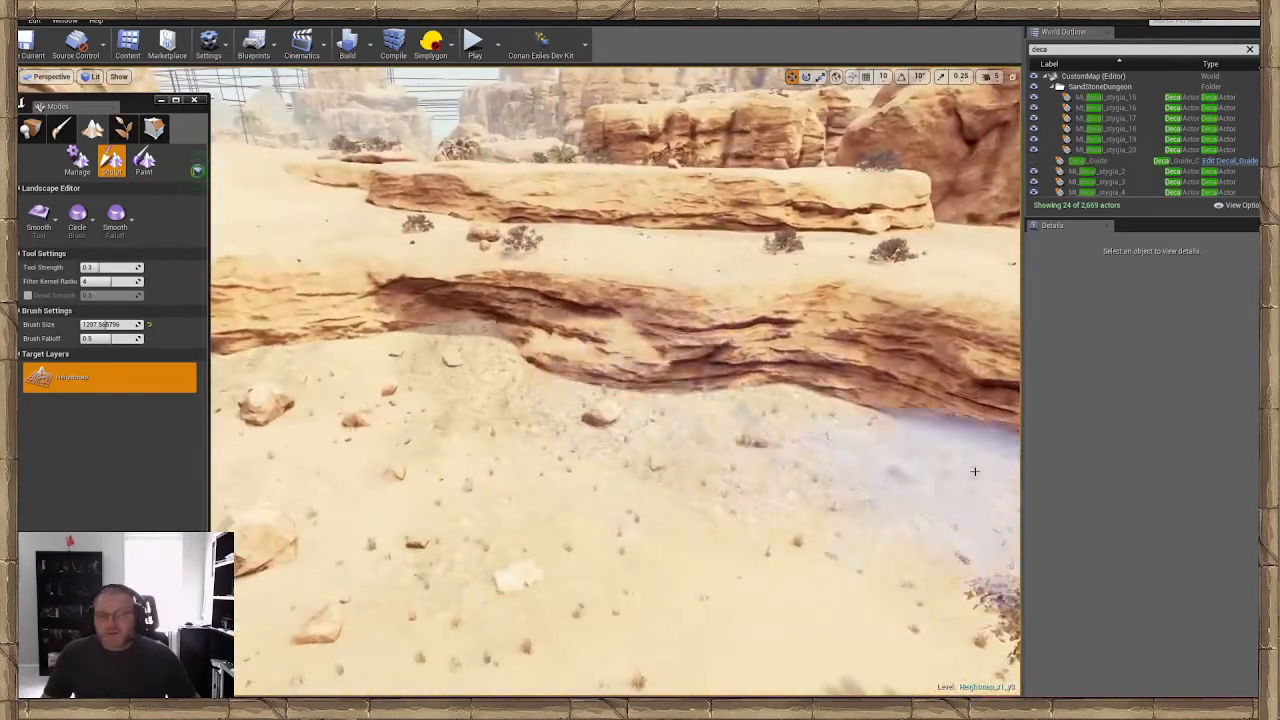
pyautogui.moveTo(495, 425)
pyautogui.mouseDown(button='right')
pyautogui.moveTo(235, 405)
pyautogui.moveTo(430, 420)
pyautogui.moveTo(700, 385)
pyautogui.moveTo(565, 360)
pyautogui.moveTo(570, 400)
pyautogui.moveTo(650, 450)
pyautogui.moveTo(570, 415)
pyautogui.moveTo(515, 325)
pyautogui.moveTo(500, 265)
pyautogui.moveTo(480, 262)
pyautogui.moveTo(605, 430)
pyautogui.mouseUp(button='right')
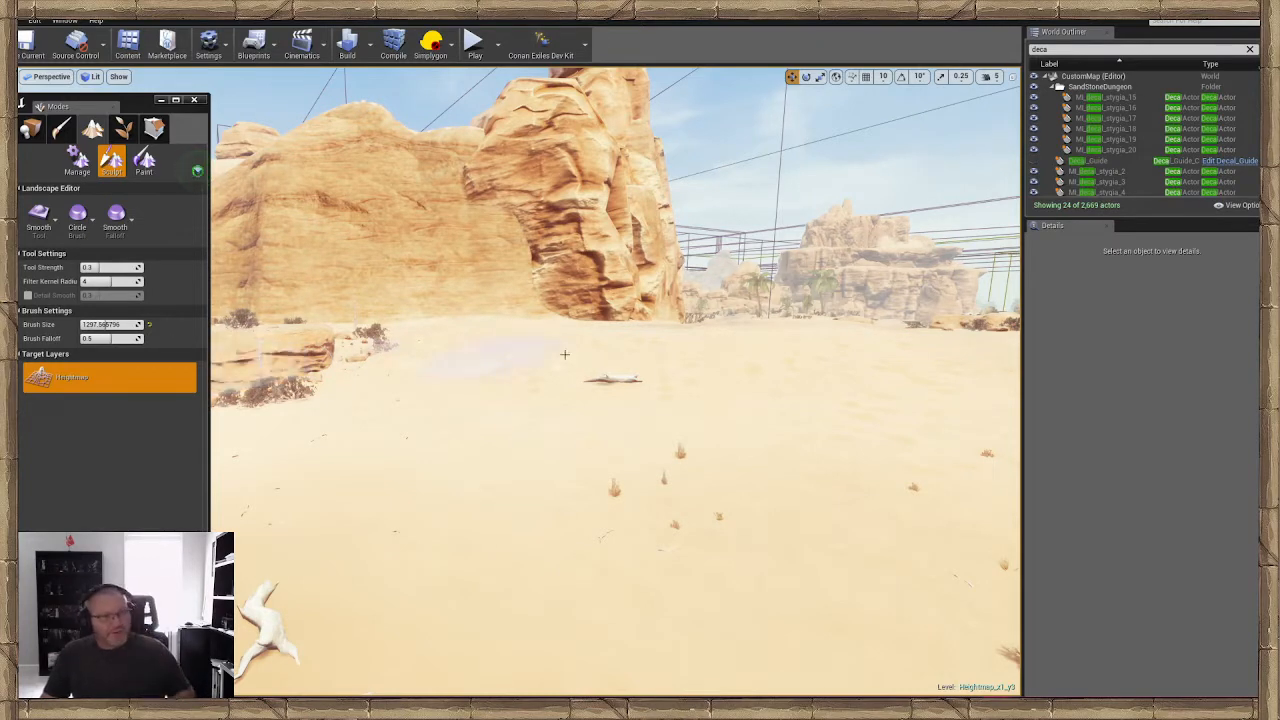
pyautogui.moveTo(493, 348); pyautogui.dragTo(458, 345, button='right')
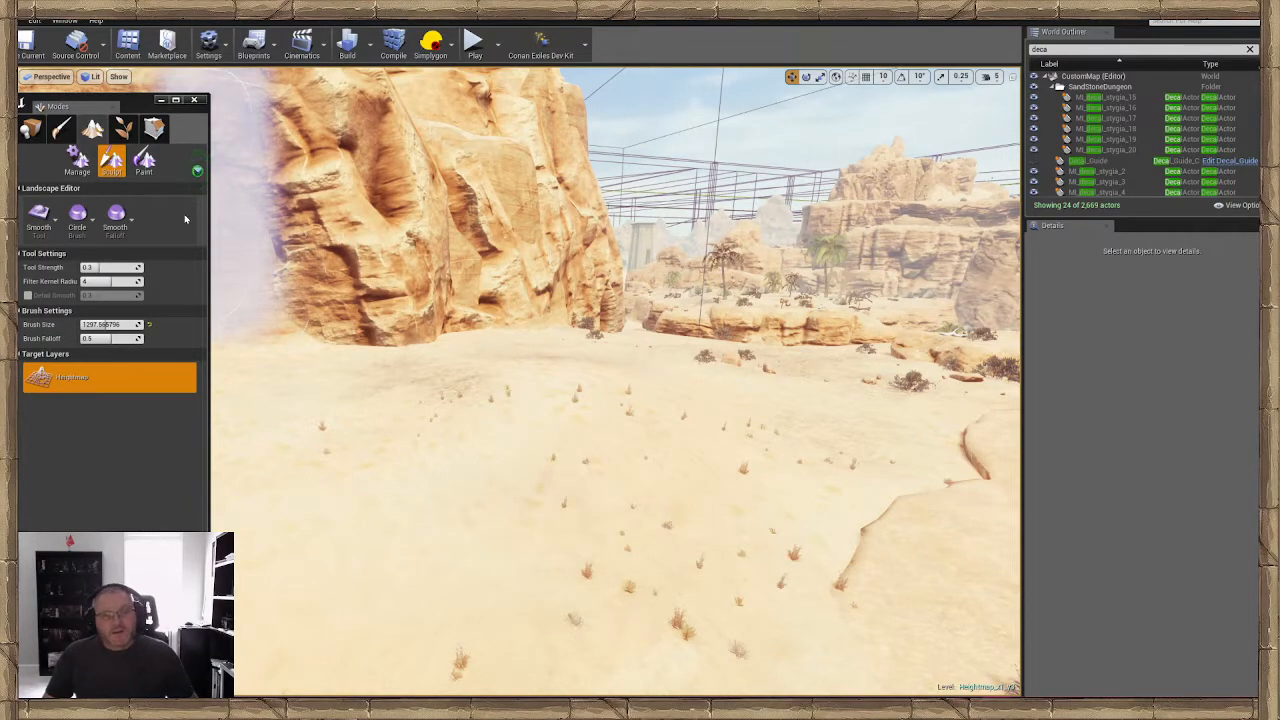
pyautogui.moveTo(240, 230); pyautogui.dragTo(195, 223, button='right')
pyautogui.press('d')
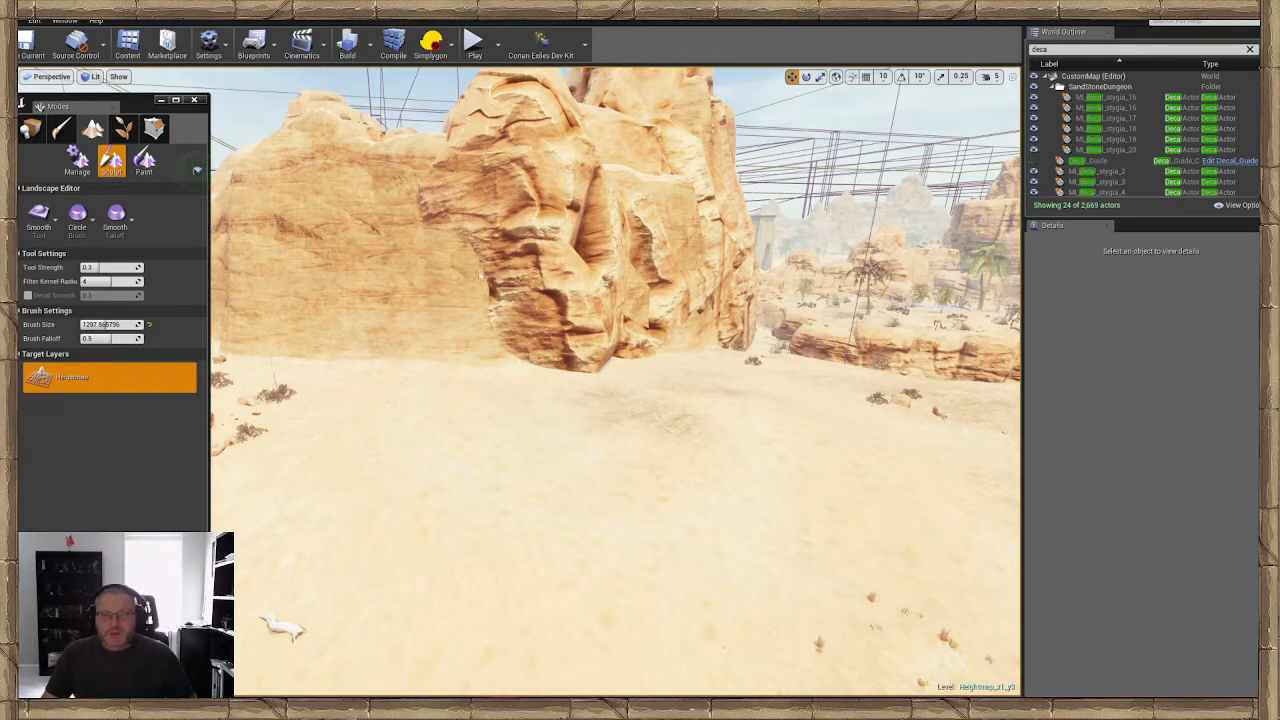
pyautogui.moveTo(127, 104); pyautogui.dragTo(125, 113)
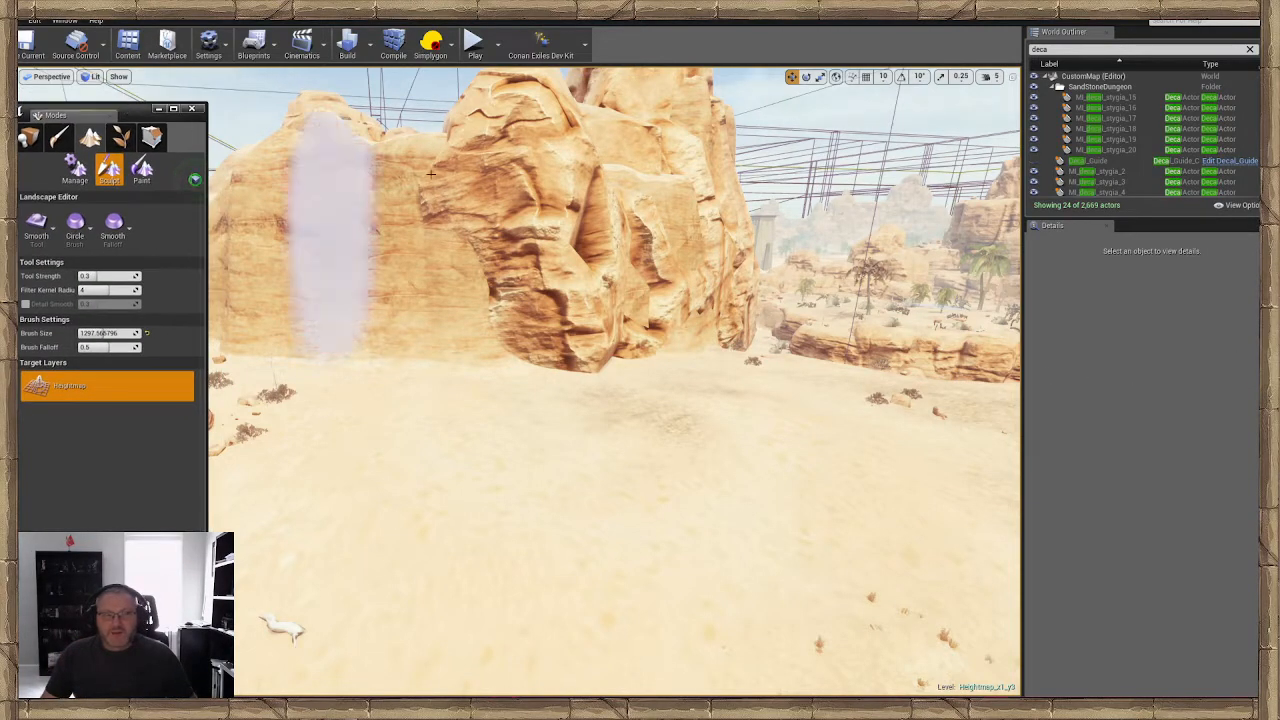
pyautogui.moveTo(585, 270); pyautogui.dragTo(675, 330, button='right')
pyautogui.moveTo(572, 241); pyautogui.dragTo(552, 240, button='right')
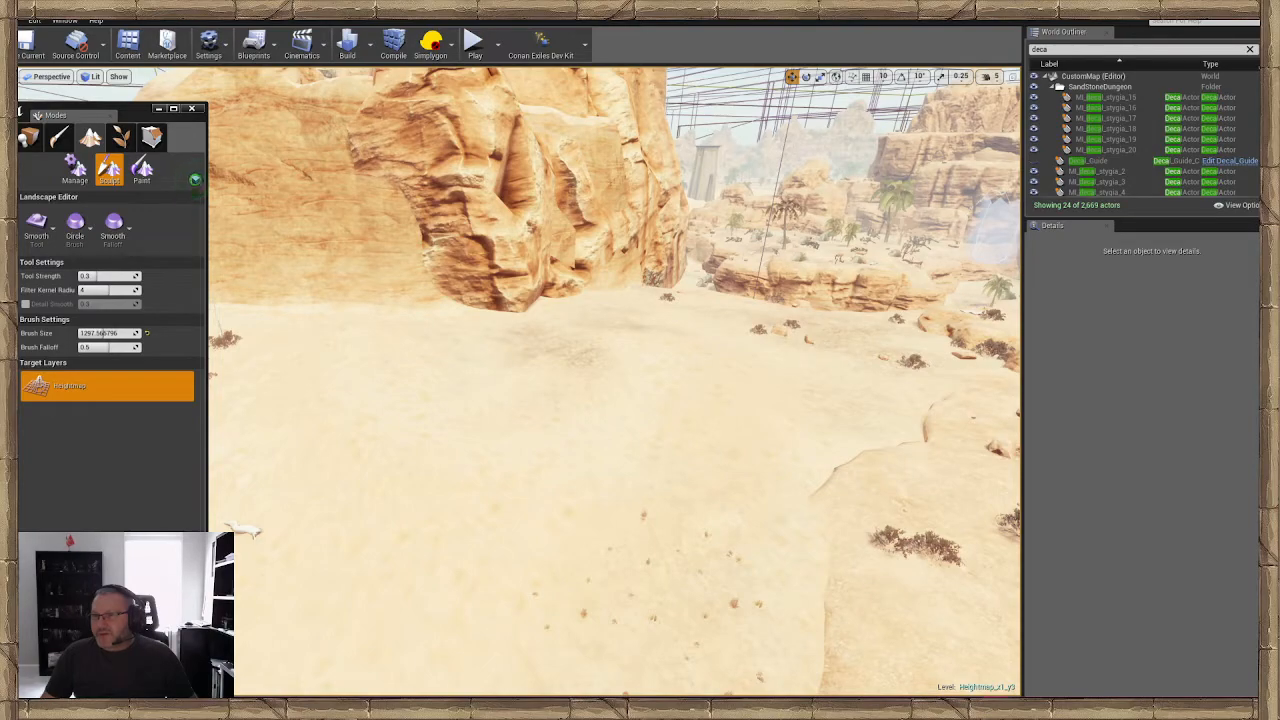
pyautogui.moveTo(591, 406)
pyautogui.mouseDown(button='right')
pyautogui.moveTo(568, 389)
pyautogui.moveTo(736, 402)
pyautogui.moveTo(716, 400)
pyautogui.moveTo(816, 392)
pyautogui.moveTo(650, 392)
pyautogui.mouseUp(button='right')
pyautogui.press('w')
pyautogui.moveTo(195, 179); pyautogui.dragTo(195, 179, button='right')
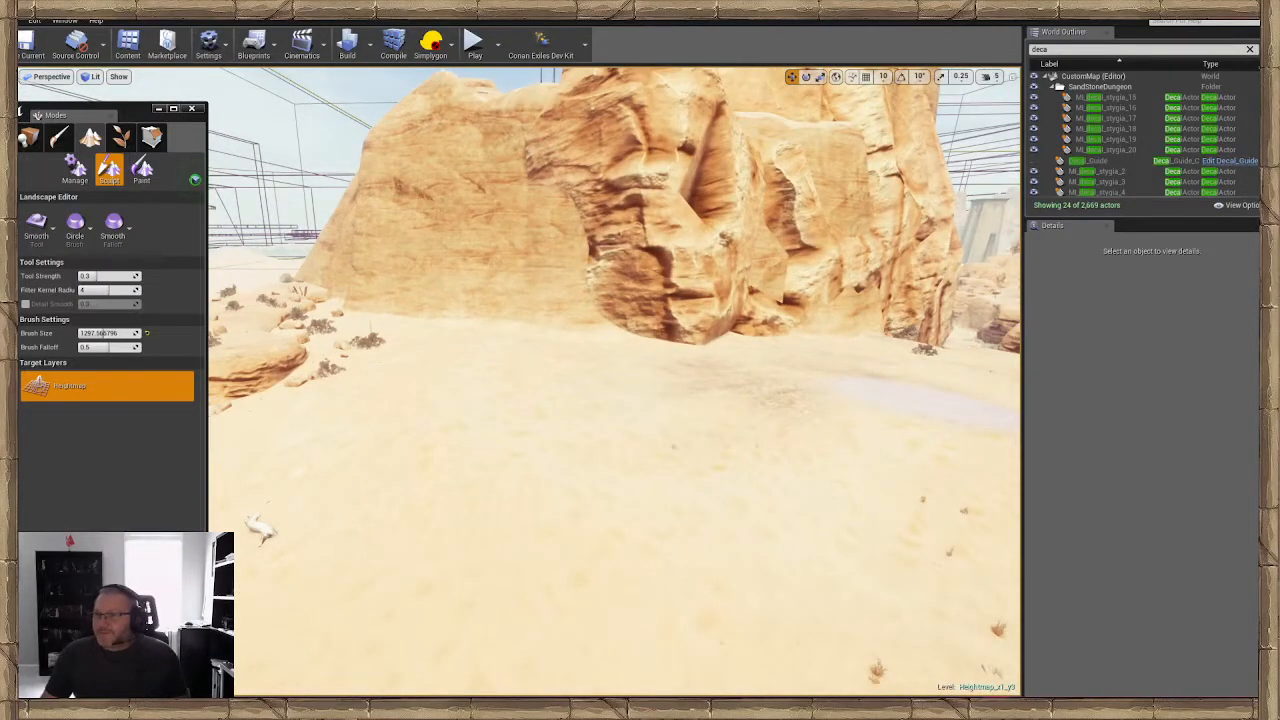